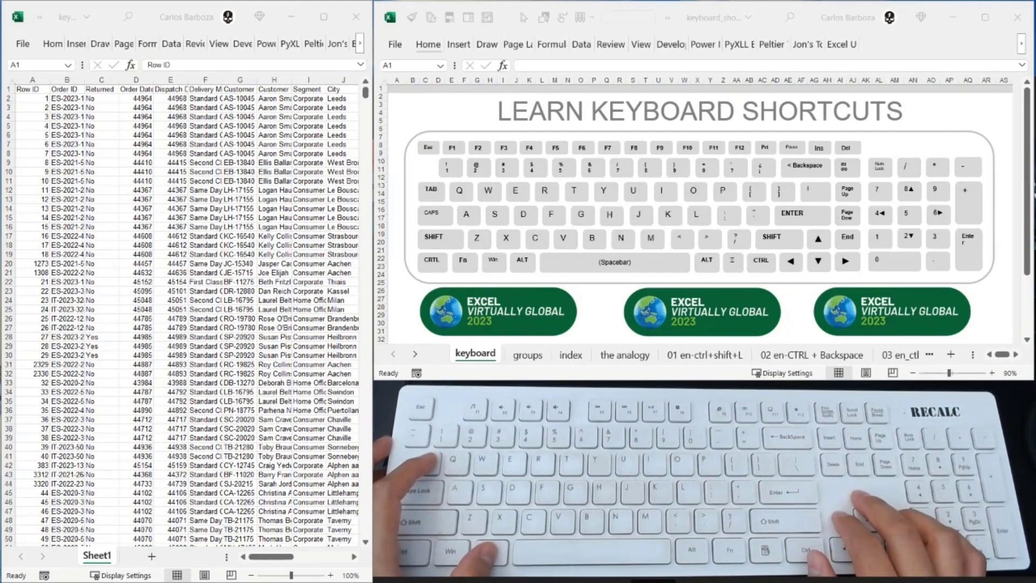
- Switch between the open windows and make the order data workbook active
{"action": "key", "text": "alt+Tab"}
{"action": "key", "text": "alt+Tab"}
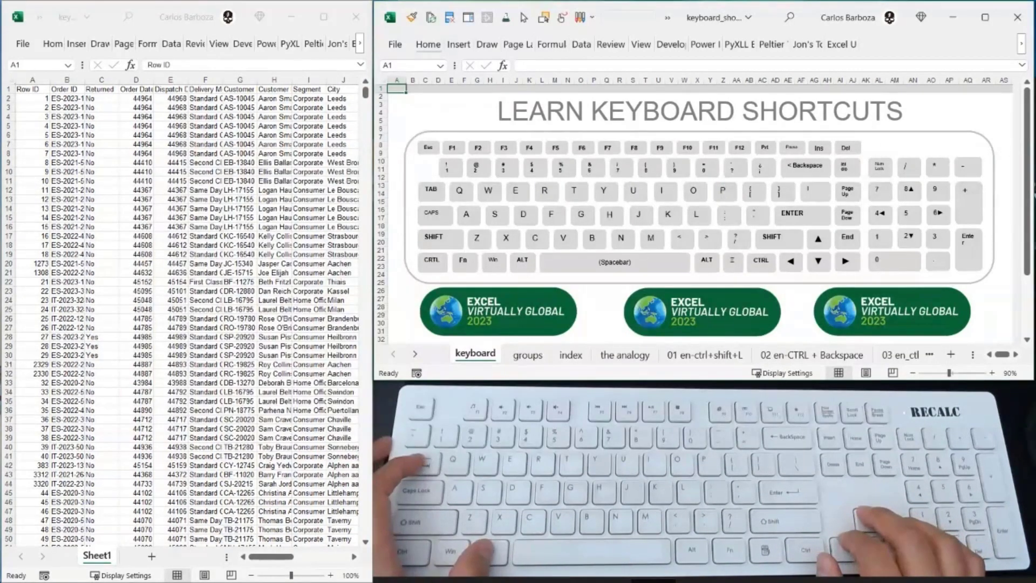
{"action": "key", "text": "alt+Tab"}
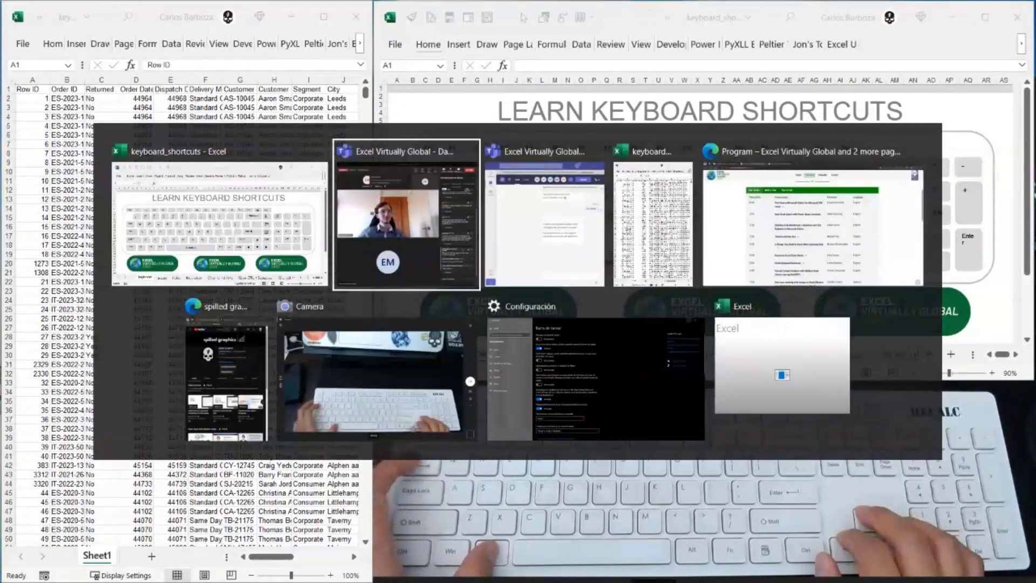
{"action": "key", "text": "alt+Tab"}
{"action": "key", "text": "alt+Tab"}
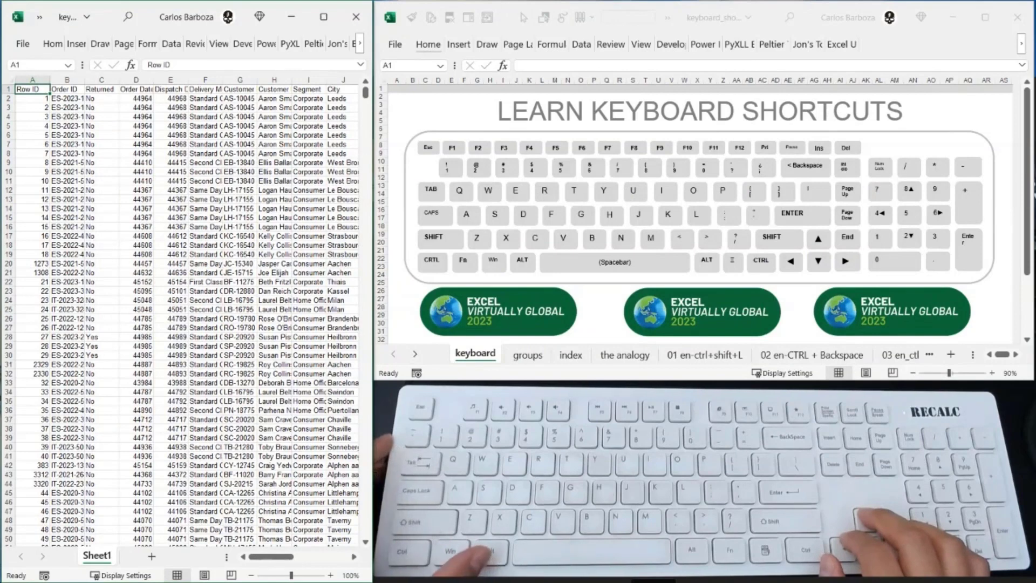
- Move the active cell around the first rows and columns of the order data, ending at B6
{"action": "key", "text": "Right"}
{"action": "key", "text": "Down"}
{"action": "key", "text": "Down"}
{"action": "key", "text": "Down"}
{"action": "key", "text": "Down"}
{"action": "key", "text": "Right"}
{"action": "key", "text": "Right"}
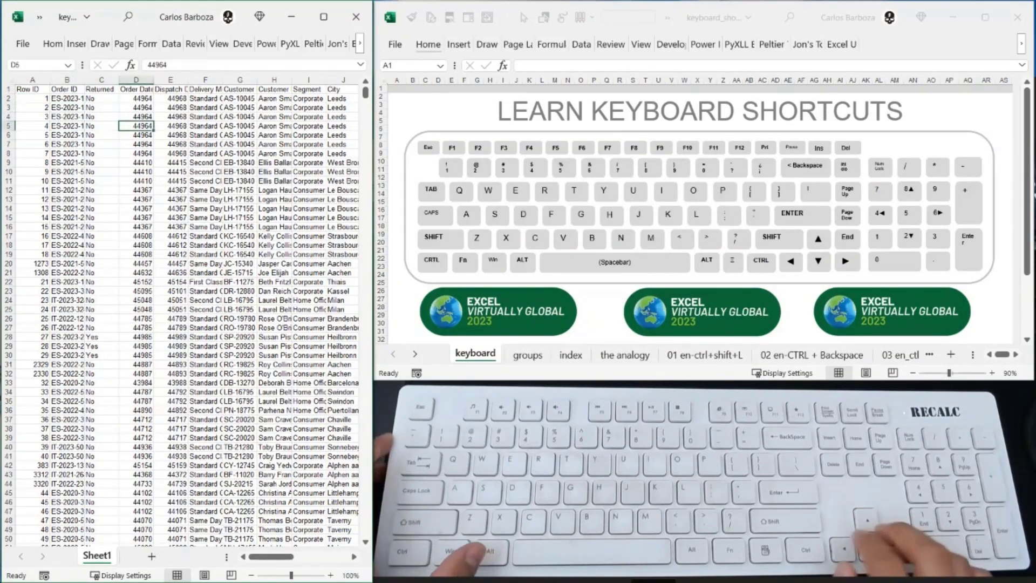
{"action": "key", "text": "Left"}
{"action": "key", "text": "Up"}
{"action": "key", "text": "Left"}
{"action": "key", "text": "Up"}
{"action": "key", "text": "Left"}
{"action": "key", "text": "Down"}
{"action": "key", "text": "Down"}
{"action": "key", "text": "Down"}
{"action": "key", "text": "Right"}
{"action": "key", "text": "Right"}
{"action": "key", "text": "Up"}
{"action": "key", "text": "Up"}
{"action": "key", "text": "Left"}
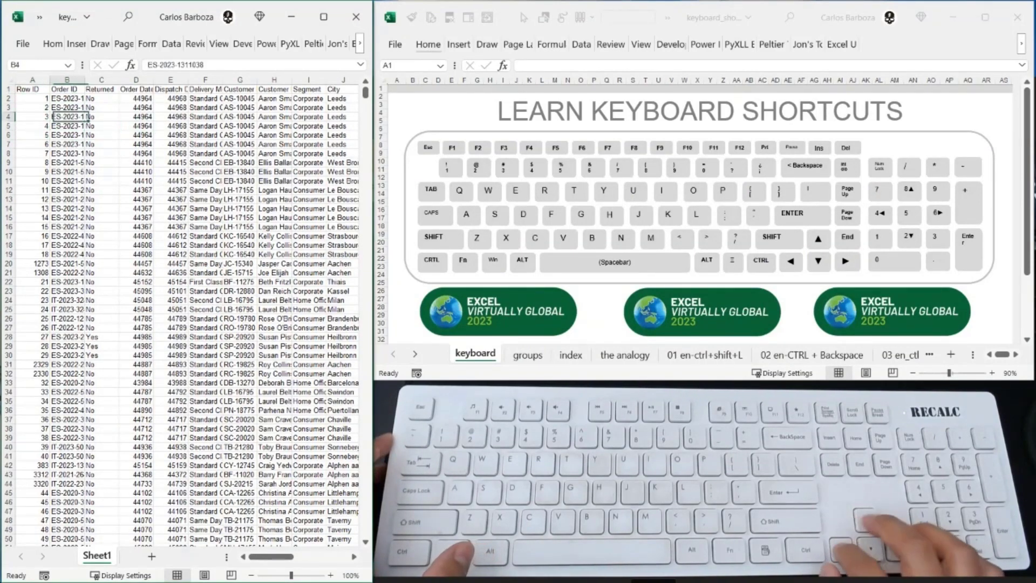
{"action": "key", "text": "Down"}
{"action": "key", "text": "Down"}
- Switch to the keyboard_shortcuts workbook and move the active cell around its first rows, ending at B4
{"action": "key", "text": "alt+Tab"}
{"action": "key", "text": "Down"}
{"action": "key", "text": "Down"}
{"action": "key", "text": "Down"}
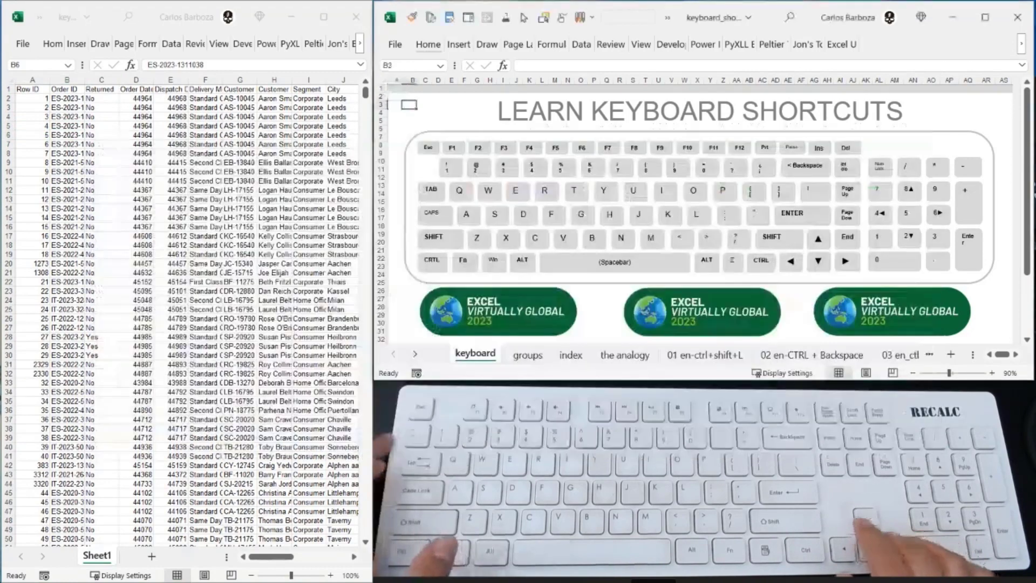
{"action": "key", "text": "Right"}
{"action": "key", "text": "Right"}
{"action": "key", "text": "Down"}
{"action": "key", "text": "Down"}
{"action": "key", "text": "Right"}
{"action": "key", "text": "Right"}
{"action": "key", "text": "Up"}
{"action": "key", "text": "Up"}
{"action": "key", "text": "Left"}
{"action": "key", "text": "Up"}
{"action": "key", "text": "Up"}
{"action": "key", "text": "Left"}
{"action": "key", "text": "Down"}
{"action": "key", "text": "Down"}
{"action": "key", "text": "Left"}
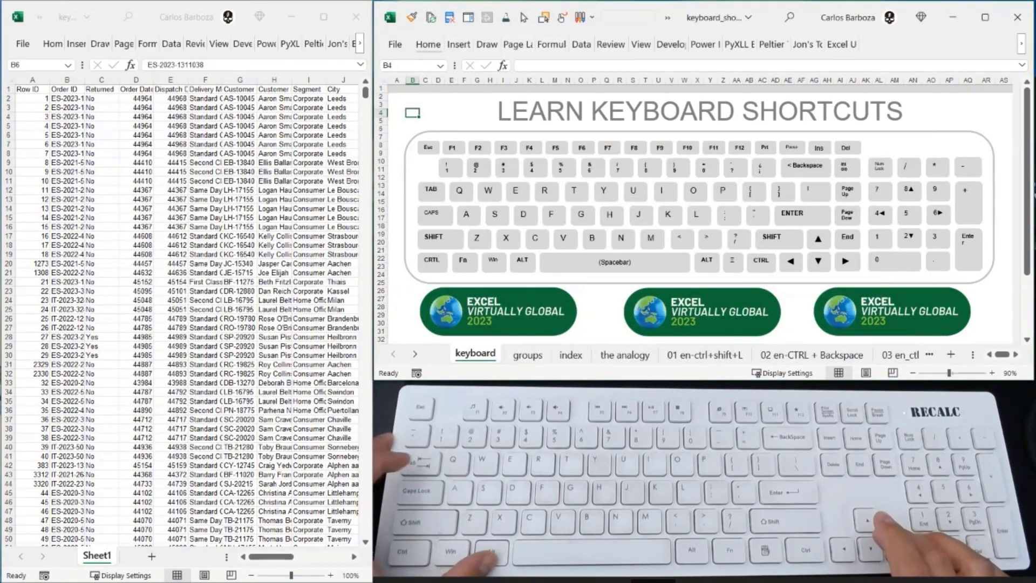
- Return to the order data workbook and move the active cell through the first rows, ending at C8
{"action": "key", "text": "alt"}
{"action": "key", "text": "alt+Tab"}
{"action": "key", "text": "Right"}
{"action": "key", "text": "Right"}
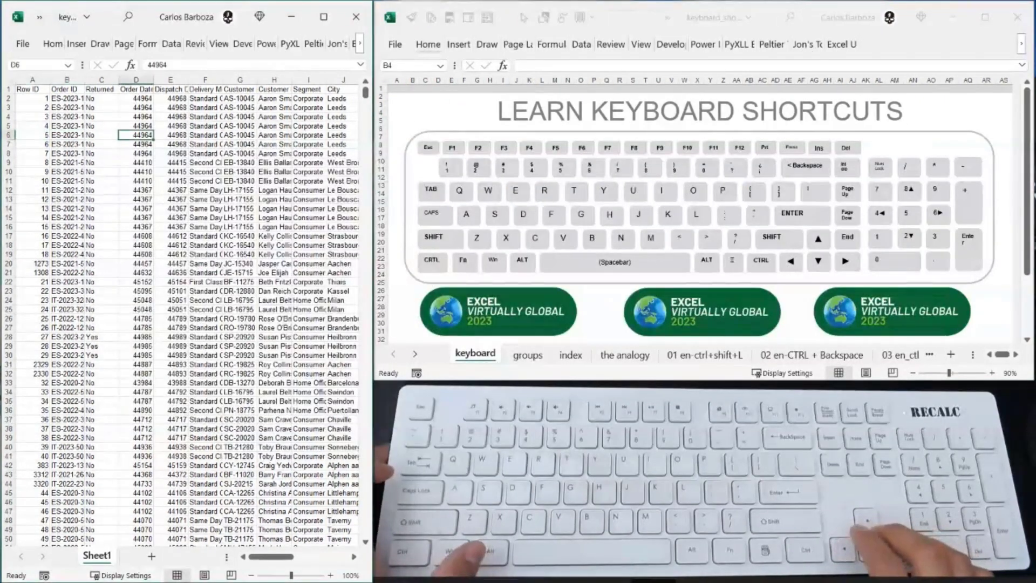
{"action": "key", "text": "Up"}
{"action": "key", "text": "Up"}
{"action": "key", "text": "Left"}
{"action": "key", "text": "Left"}
{"action": "key", "text": "Down"}
{"action": "key", "text": "Right"}
{"action": "key", "text": "Right"}
{"action": "key", "text": "Up"}
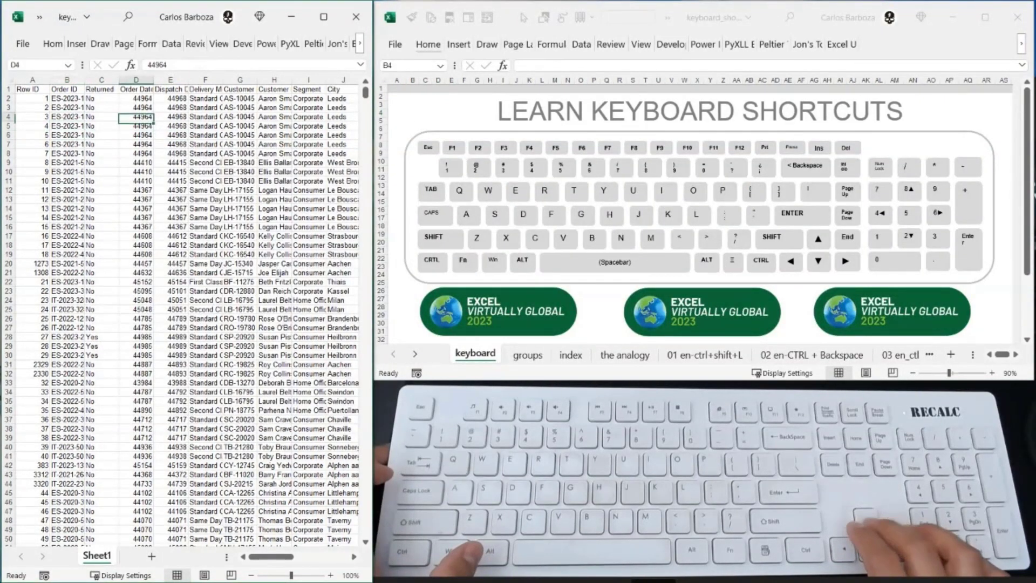
{"action": "key", "text": "Left"}
{"action": "key", "text": "Left"}
{"action": "key", "text": "Down"}
{"action": "key", "text": "Down"}
{"action": "key", "text": "Down"}
{"action": "key", "text": "Down"}
{"action": "key", "text": "Right"}
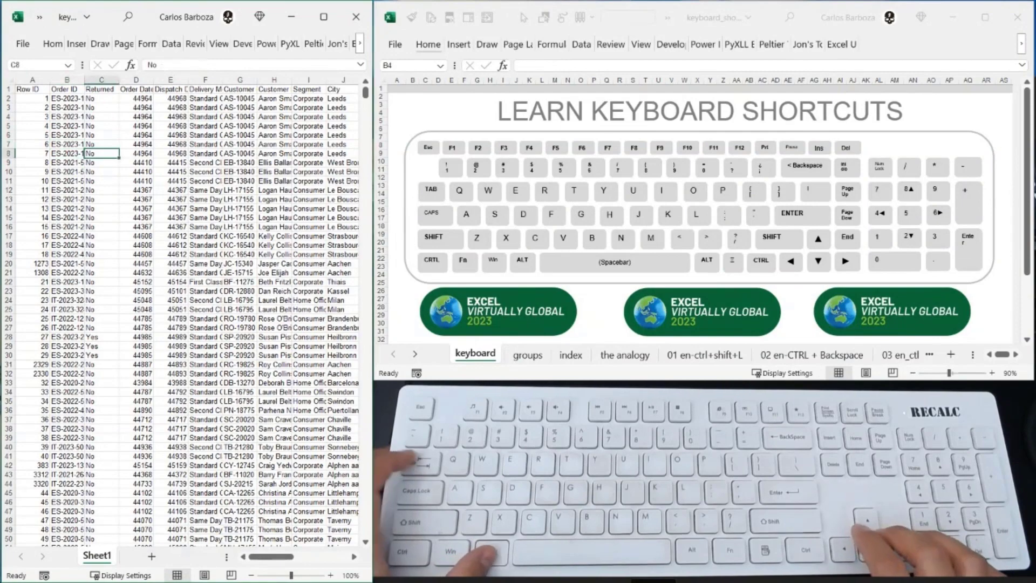
- Switch to the keyboard_shortcuts workbook and select cell A1
{"action": "key", "text": "alt+Tab"}
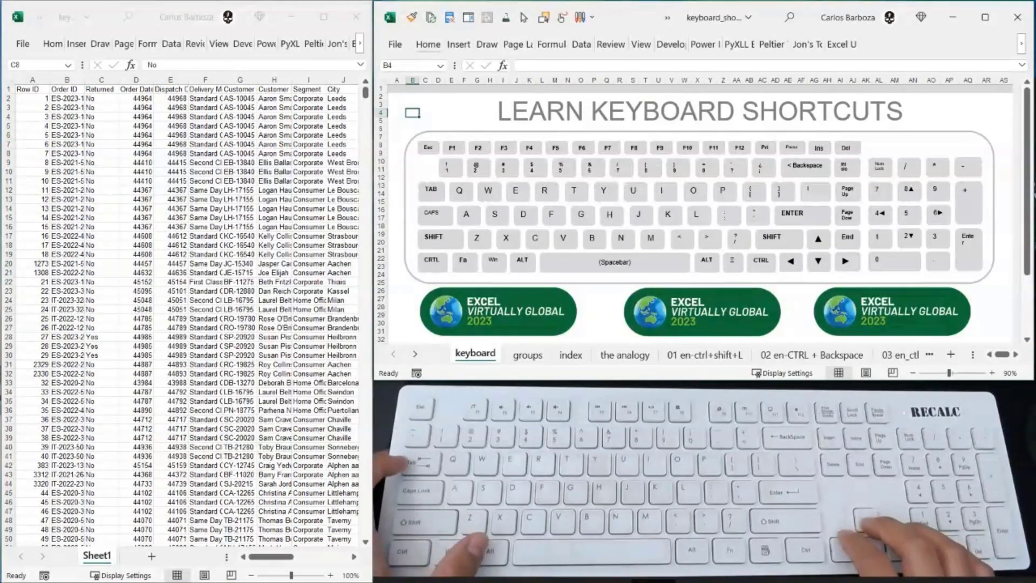
{"action": "key", "text": "Up"}
{"action": "key", "text": "Up"}
{"action": "key", "text": "Up"}
{"action": "key", "text": "Left"}
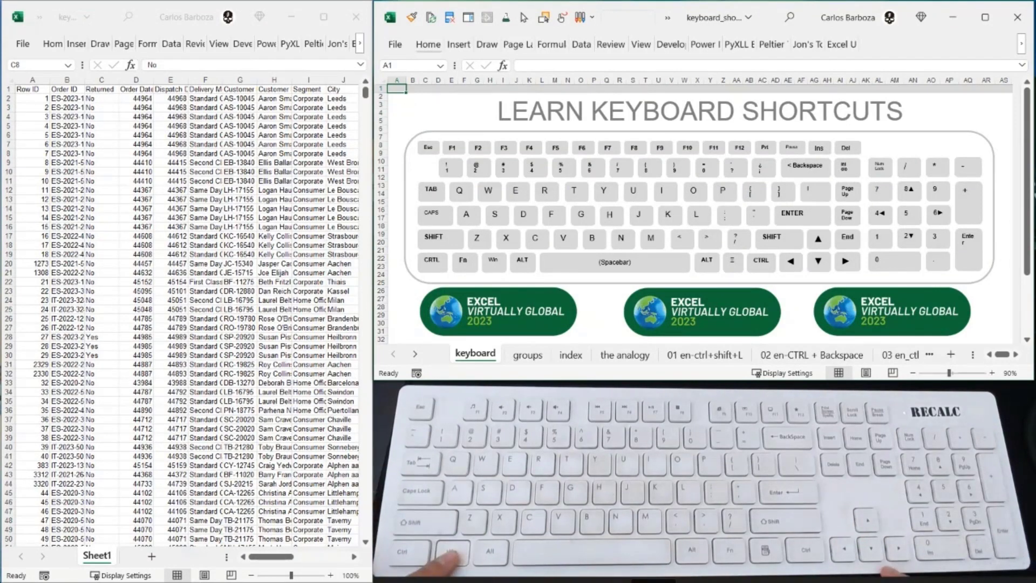
- Maximize the keyboard_shortcuts window and restore it to its previous size
{"action": "key", "text": "super+Up"}
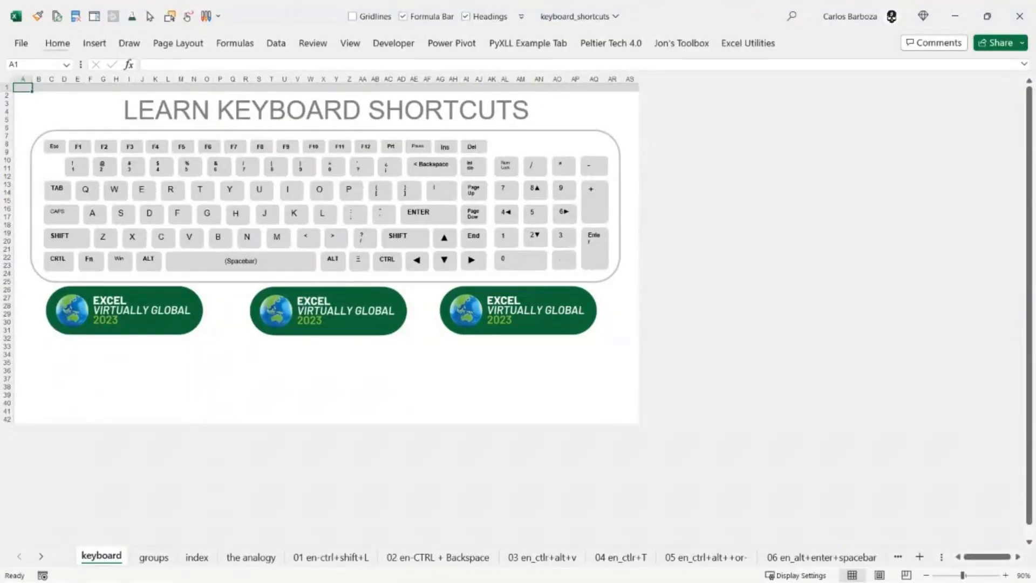
{"action": "key", "text": "super+Down"}
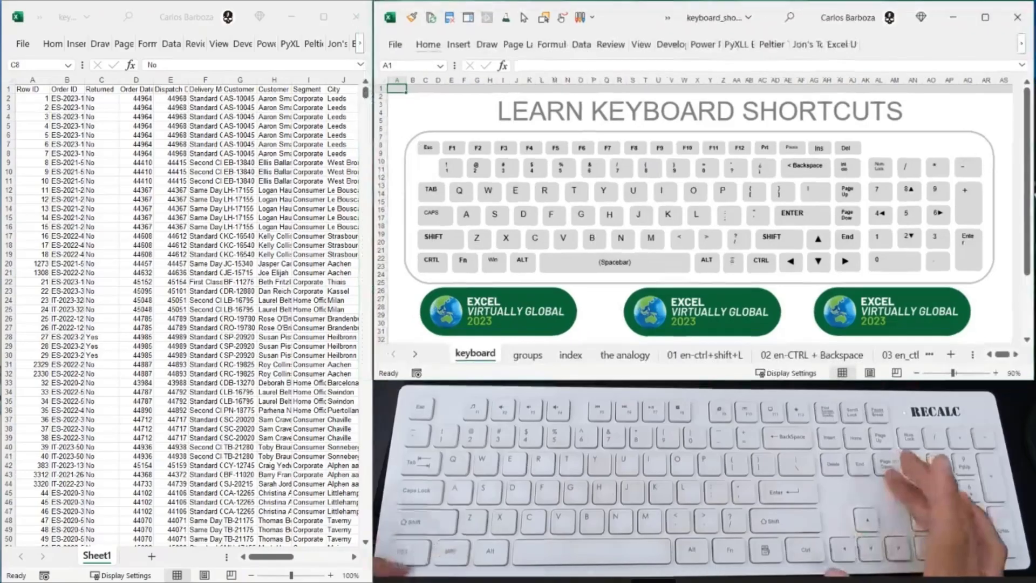
- Go to the groups worksheet and maximize the keyboard_shortcuts window
{"action": "key", "text": "ctrl+Page_Down"}
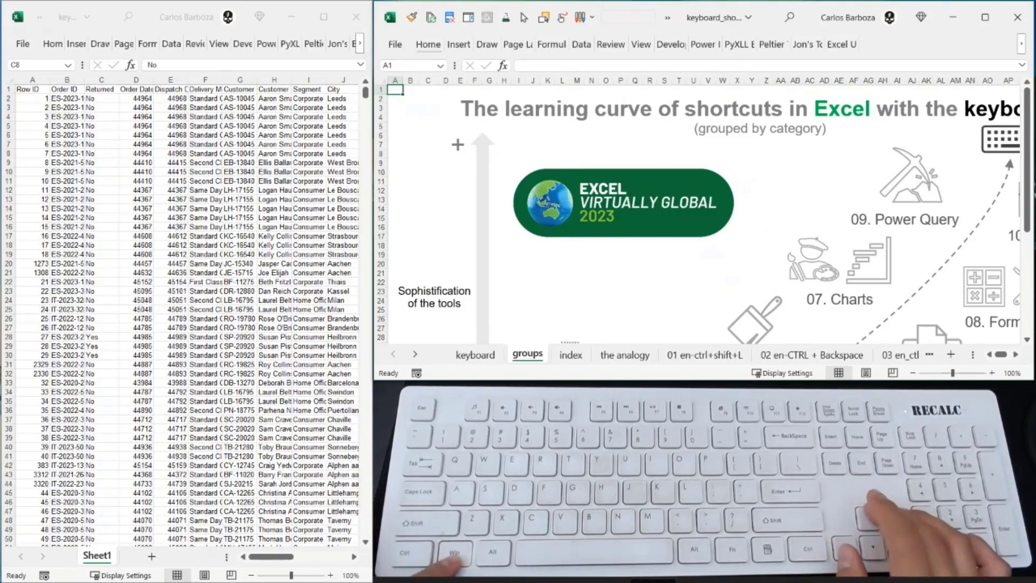
{"action": "key", "text": "super+Up"}
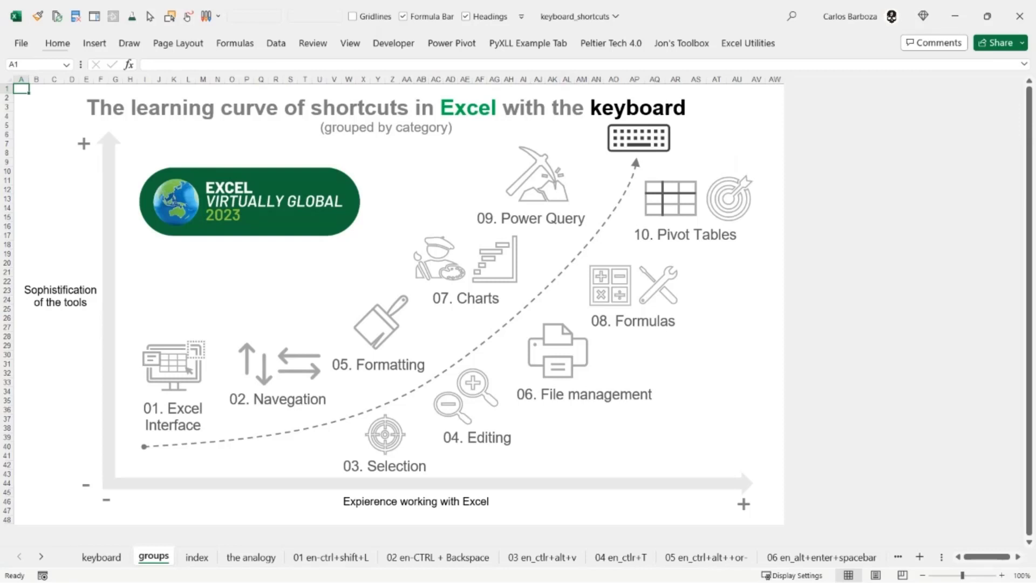
{"action": "key", "text": "alt+Tab"}
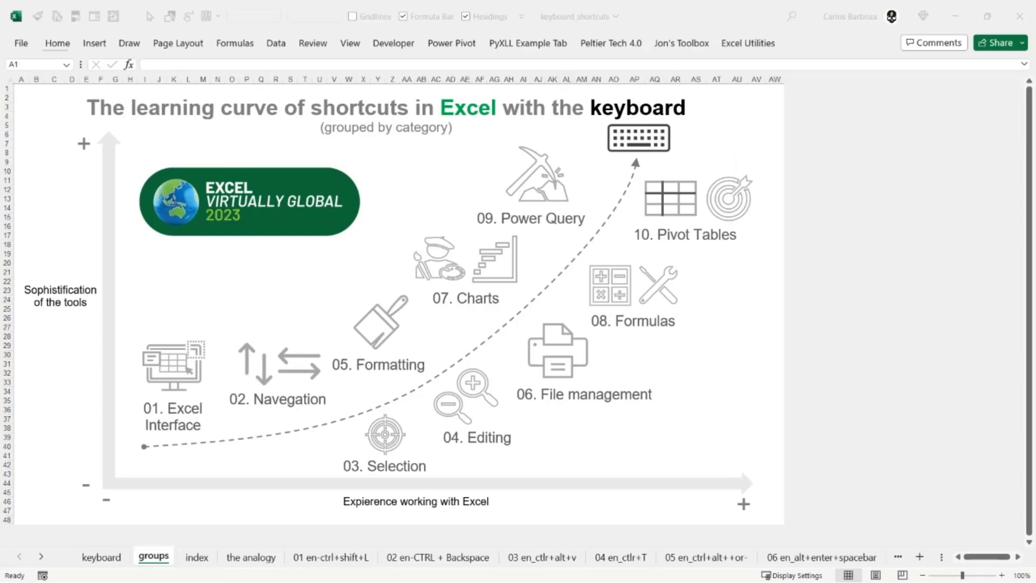
{"action": "key", "text": "alt+Tab"}
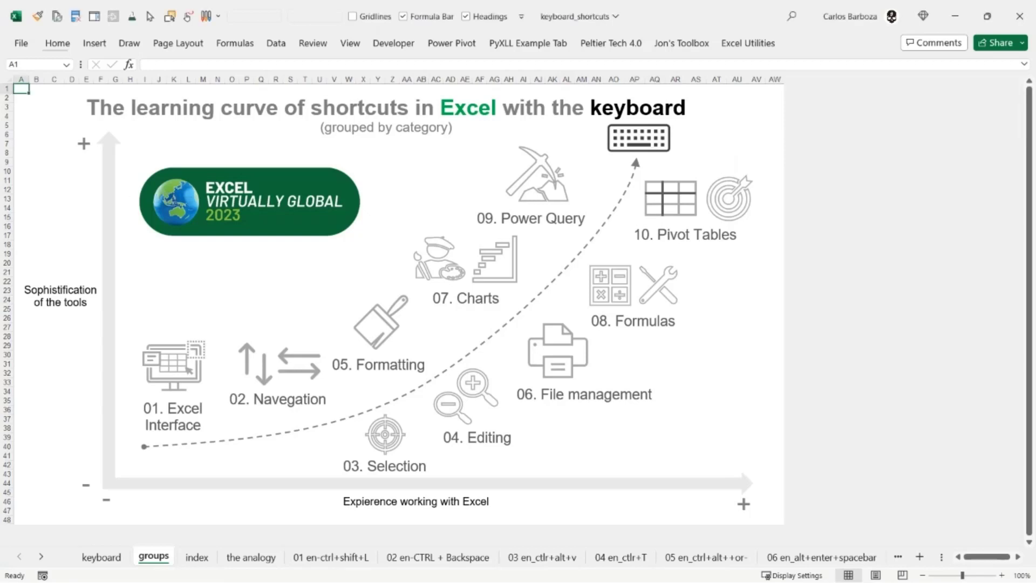
- Annotate the screen with red boxes around Excel Interface, Navegation, Selection and Editing, and clear the annotations
{"action": "key", "text": "ctrl+2"}
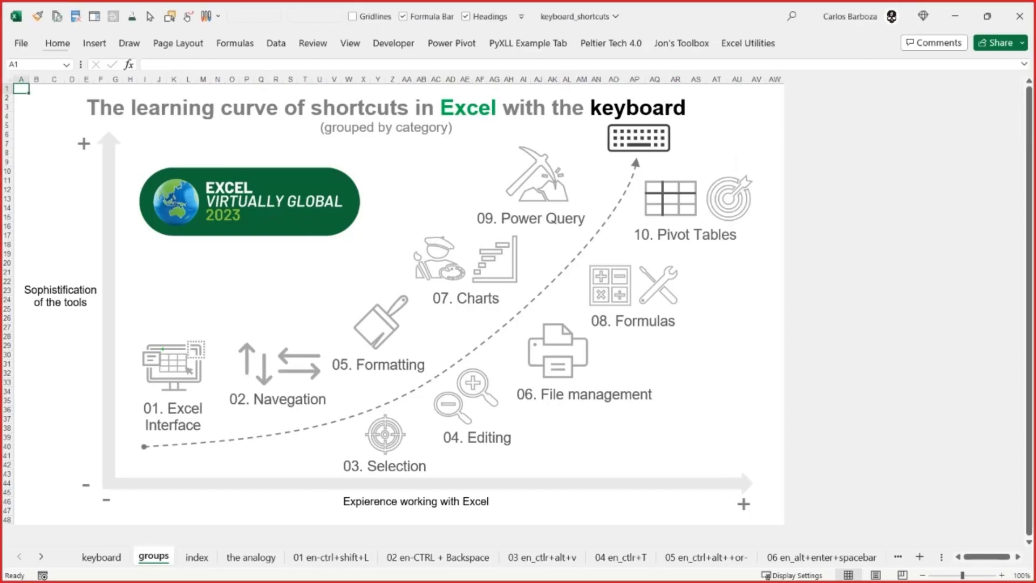
{"action": "mouse_move", "coordinate": [120, 329]}
{"action": "left_mouse_down"}
{"action": "mouse_move", "coordinate": [153, 347]}
{"action": "mouse_move", "coordinate": [212, 462]}
{"action": "mouse_move", "coordinate": [213, 452]}
{"action": "left_mouse_up"}
{"action": "mouse_move", "coordinate": [226, 334]}
{"action": "left_mouse_down"}
{"action": "mouse_move", "coordinate": [332, 423]}
{"action": "mouse_move", "coordinate": [442, 468]}
{"action": "mouse_move", "coordinate": [433, 480]}
{"action": "left_mouse_up"}
{"action": "mouse_move", "coordinate": [432, 394]}
{"action": "left_mouse_down"}
{"action": "mouse_move", "coordinate": [489, 440]}
{"action": "mouse_move", "coordinate": [529, 448]}
{"action": "left_mouse_up"}
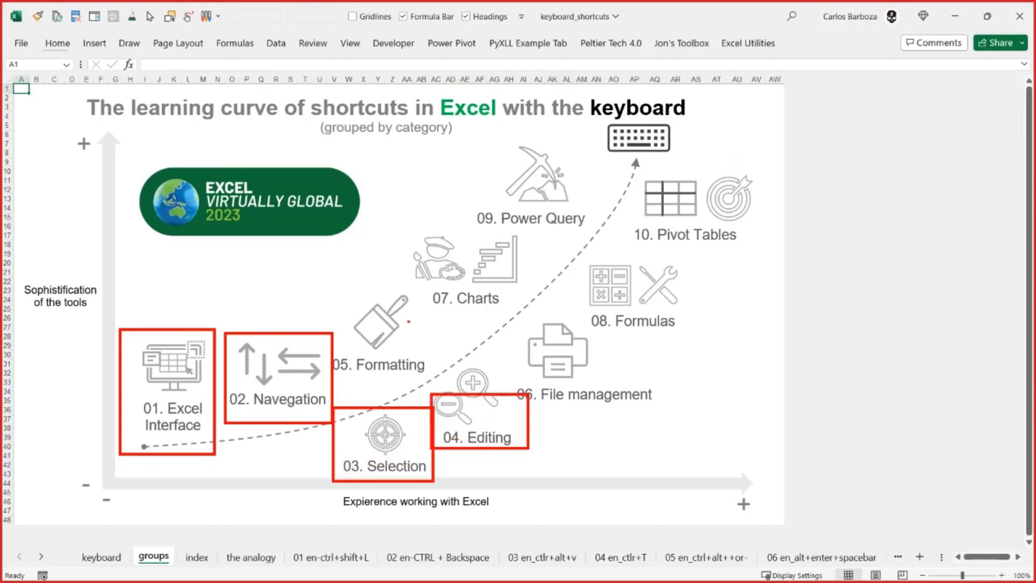
{"action": "key", "text": "ctrl+z"}
{"action": "key", "text": "Escape"}
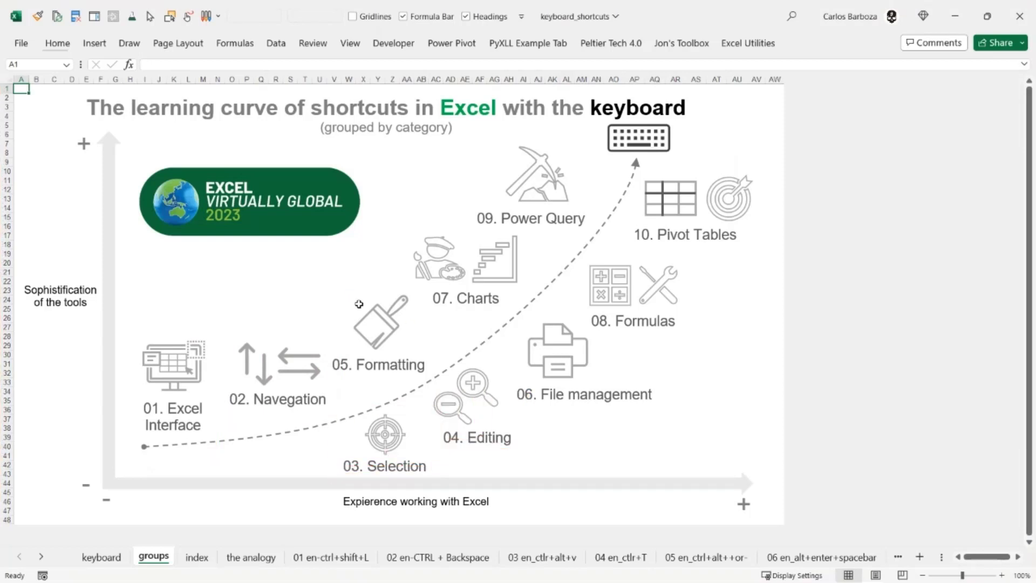
- Mark the Formatting, Charts and Formulas groups on the learning curve with red boxes, and erase the markings
{"action": "type", "text": "33"}
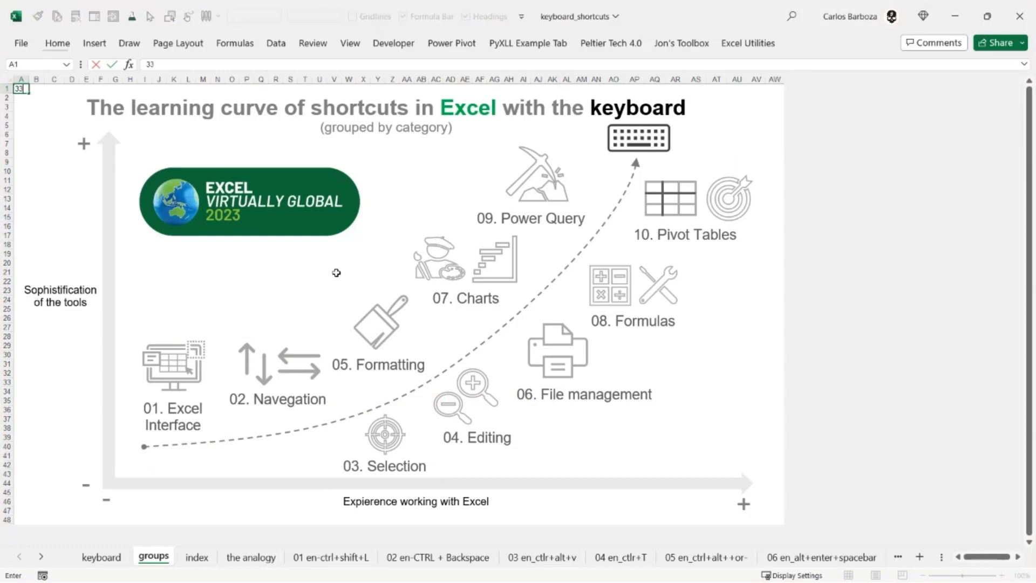
{"action": "key", "text": "Escape"}
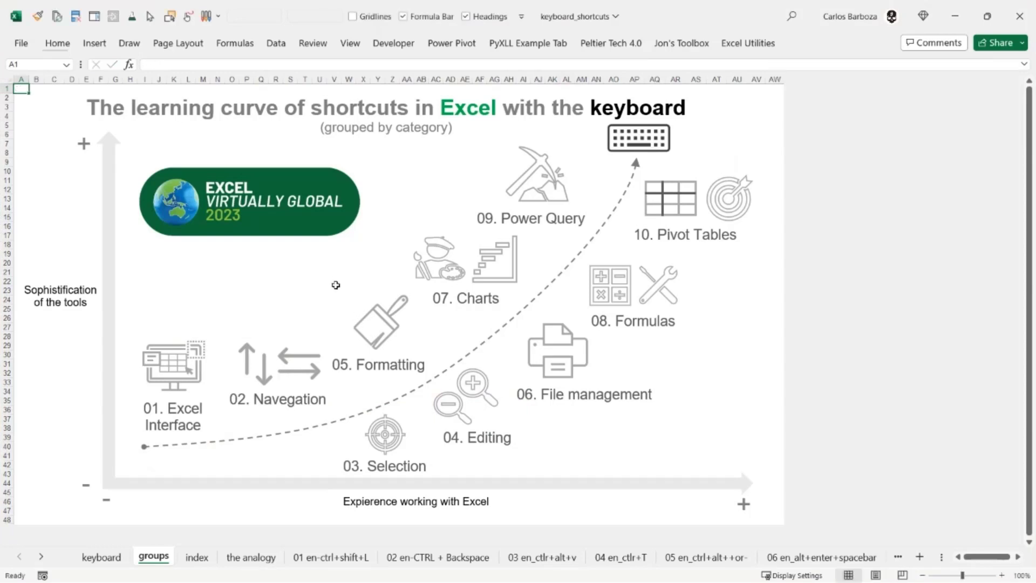
{"action": "key", "text": "ctrl+2"}
{"action": "mouse_move", "coordinate": [330, 290]}
{"action": "left_mouse_down"}
{"action": "mouse_move", "coordinate": [430, 386]}
{"action": "mouse_move", "coordinate": [468, 367]}
{"action": "left_mouse_up"}
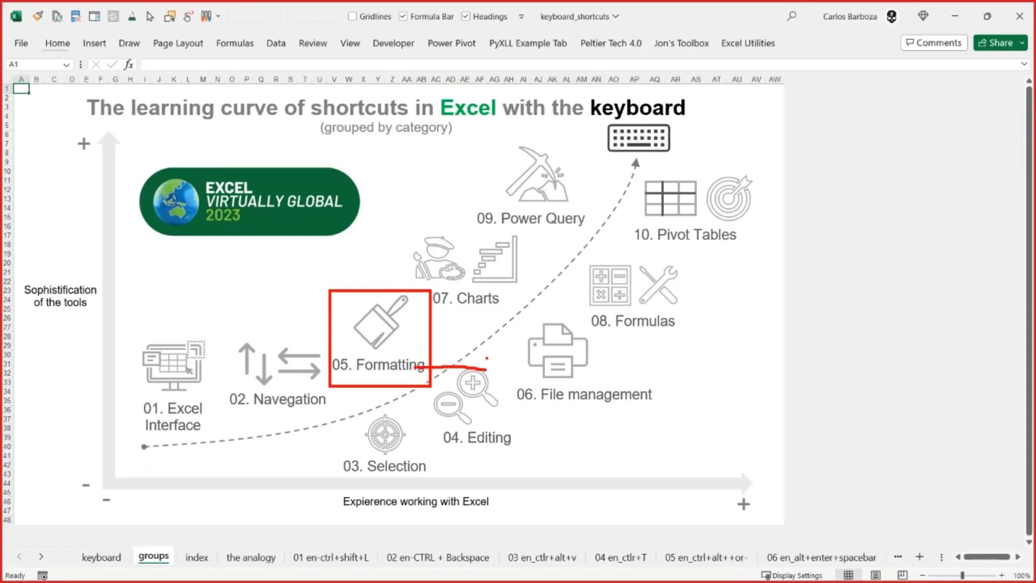
{"action": "left_click_drag", "start_coordinate": [392, 215], "coordinate": [539, 316]}
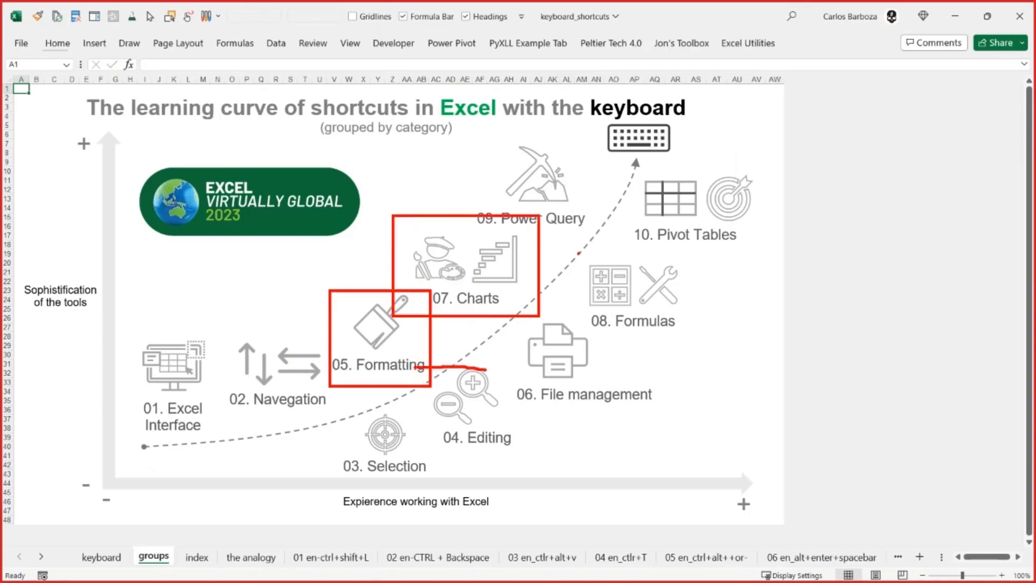
{"action": "left_click_drag", "start_coordinate": [566, 239], "coordinate": [694, 333]}
{"action": "key", "text": "e"}
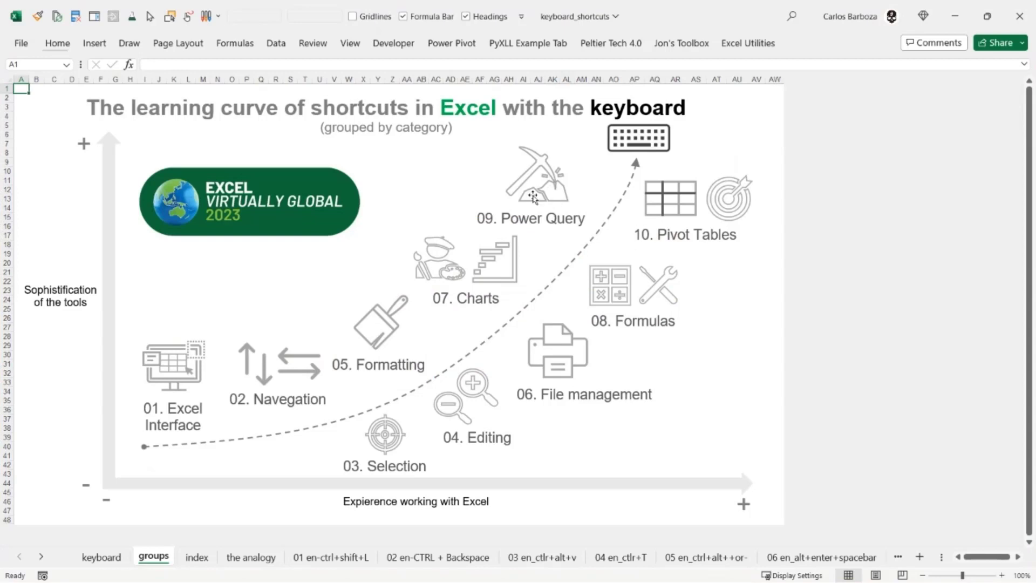
- Draw red boxes around the Power Query and Pivot Tables groups, and leave annotation mode
{"action": "left_click_drag", "start_coordinate": [476, 151], "coordinate": [593, 235]}
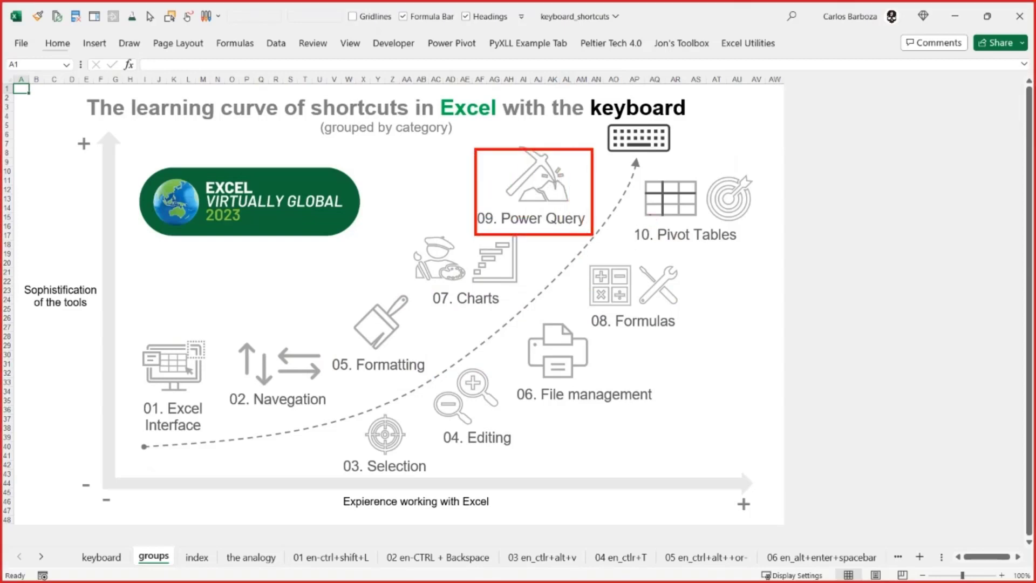
{"action": "mouse_move", "coordinate": [625, 173]}
{"action": "left_mouse_down"}
{"action": "mouse_move", "coordinate": [778, 258]}
{"action": "mouse_move", "coordinate": [762, 246]}
{"action": "left_mouse_up"}
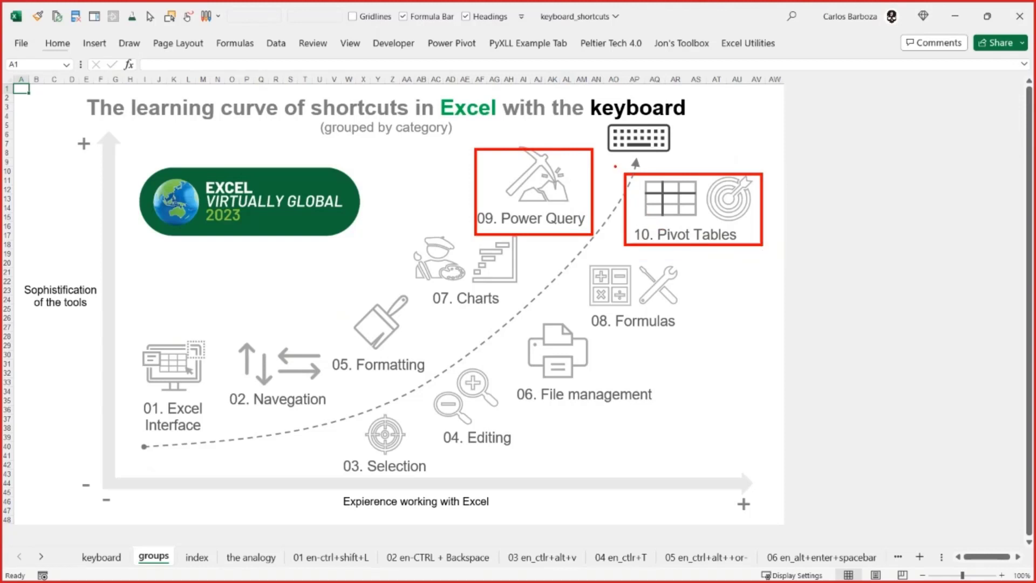
{"action": "key", "text": "Escape"}
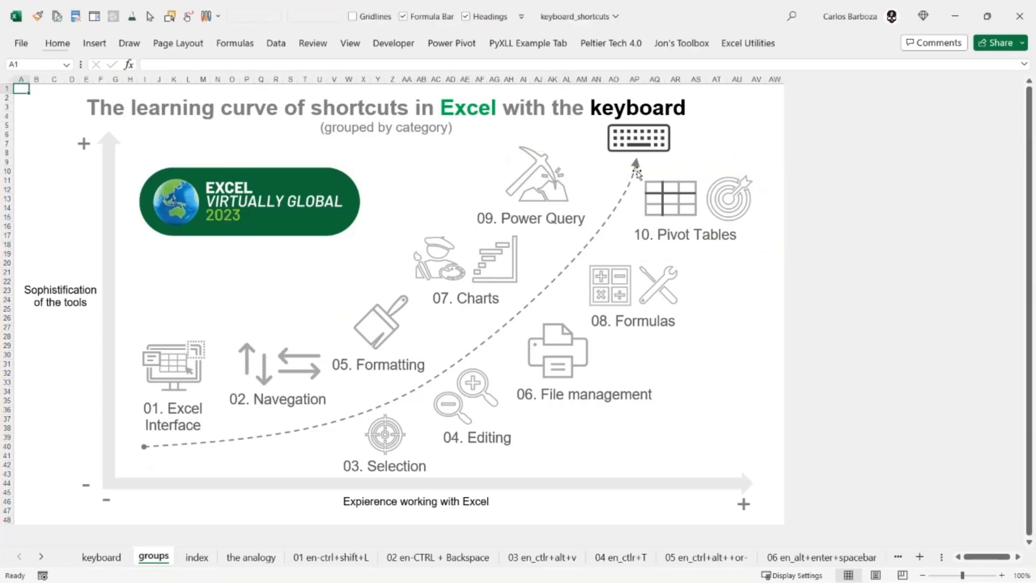
- Open the index worksheet and examine the shortcut table from first to last row, ending at cell C12
{"action": "left_click", "coordinate": [197, 557]}
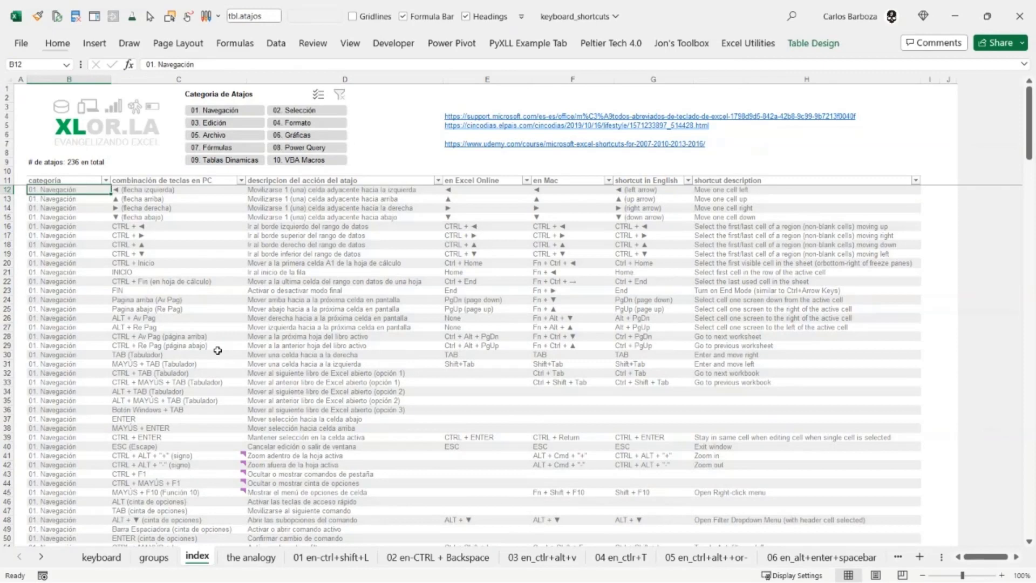
{"action": "key", "text": "ctrl+Down"}
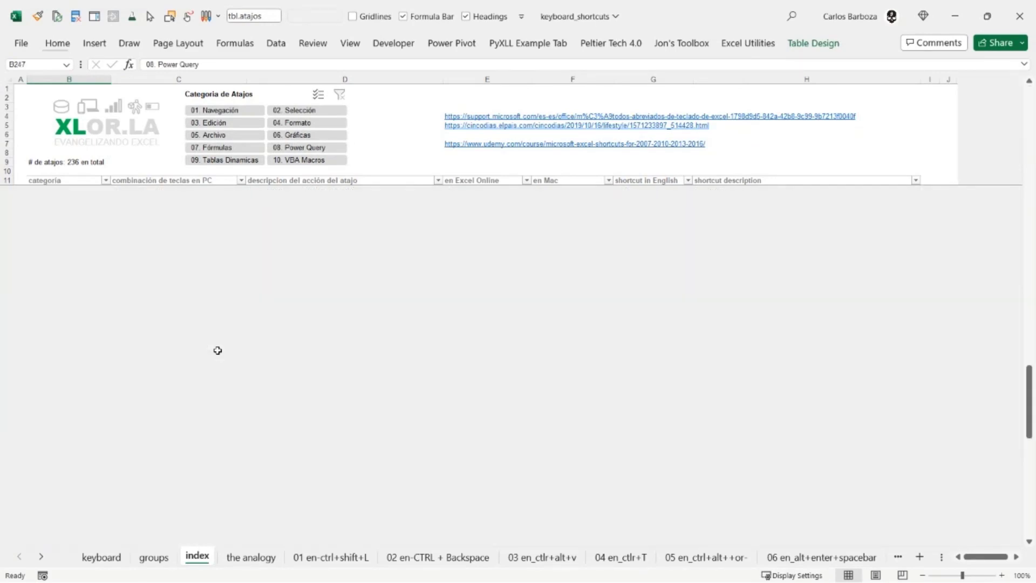
{"action": "scroll", "coordinate": [204, 373], "scroll_direction": "down", "scroll_amount": 4}
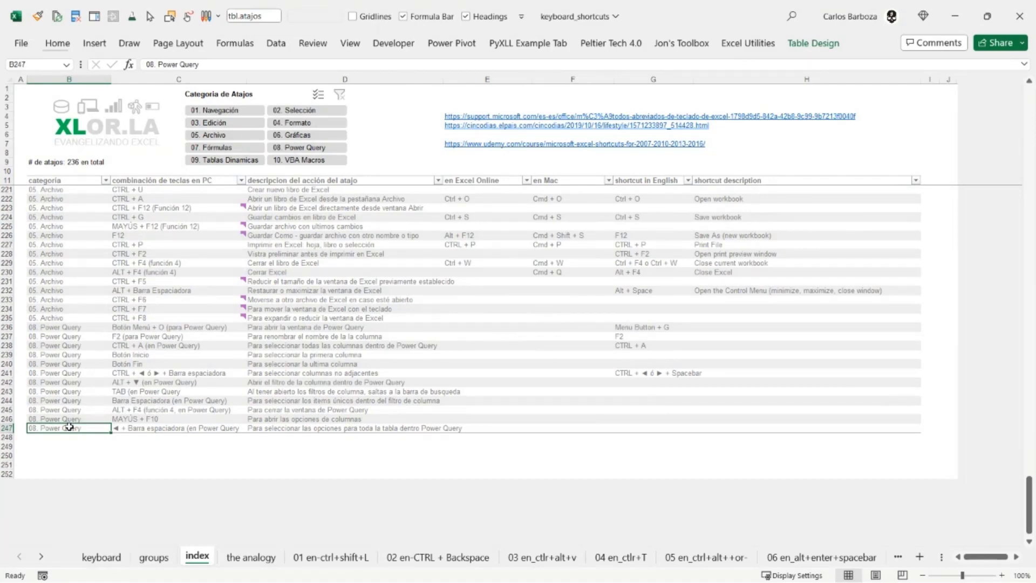
{"action": "key", "text": "ctrl+Up"}
{"action": "key", "text": "Down"}
{"action": "key", "text": "Right"}
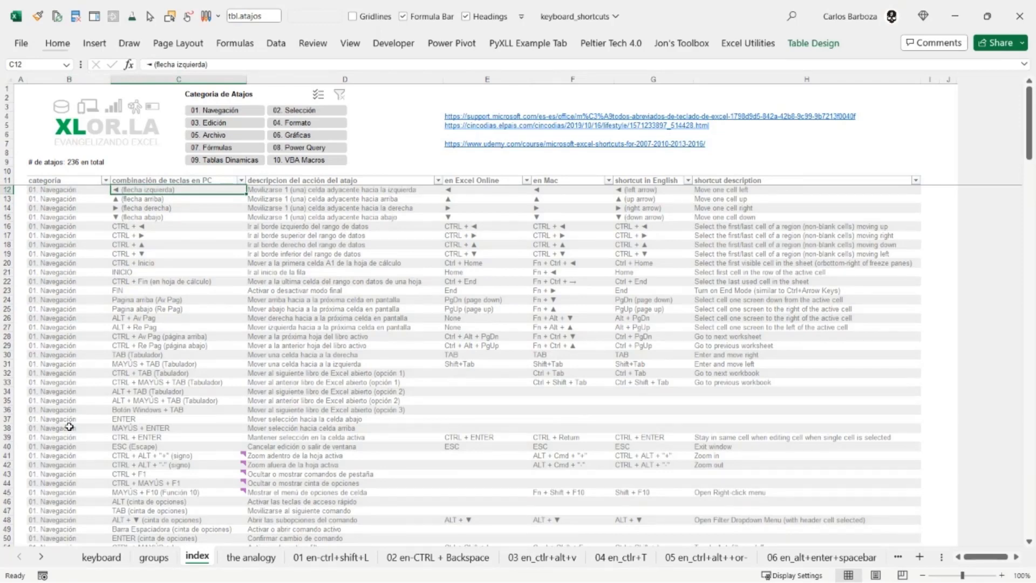
{"action": "key", "text": "ctrl+Down"}
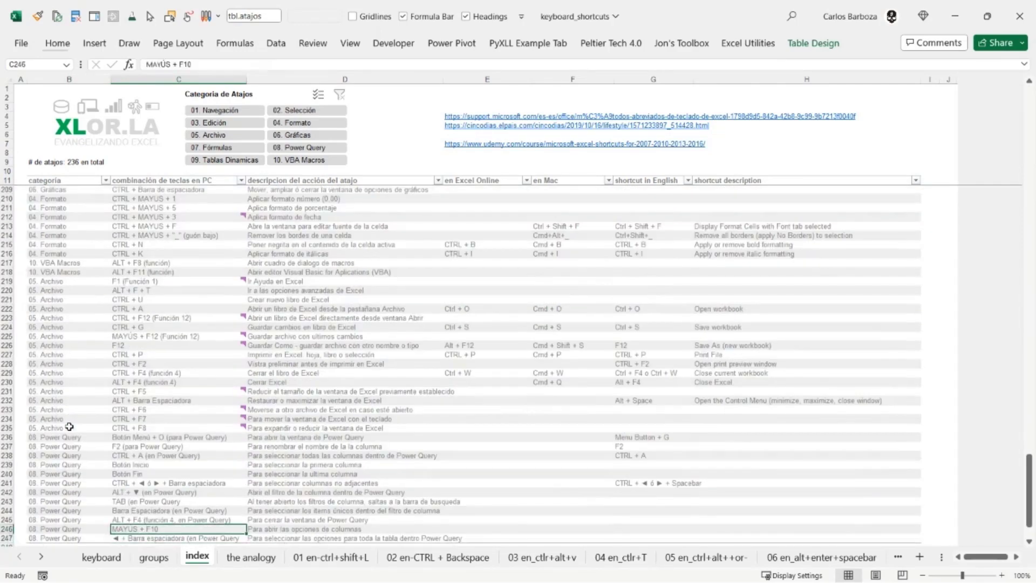
{"action": "key", "text": "ctrl+Up"}
{"action": "key", "text": "Down"}
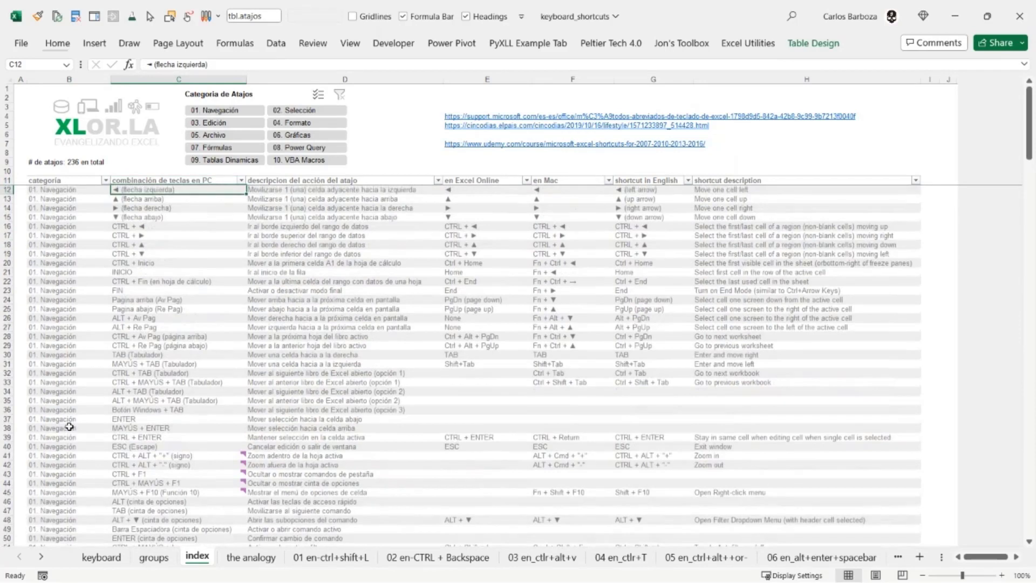
- Select the categoria header in cell B11, return to the side-by-side window layout and open the analogy worksheet
{"action": "key", "text": "Up"}
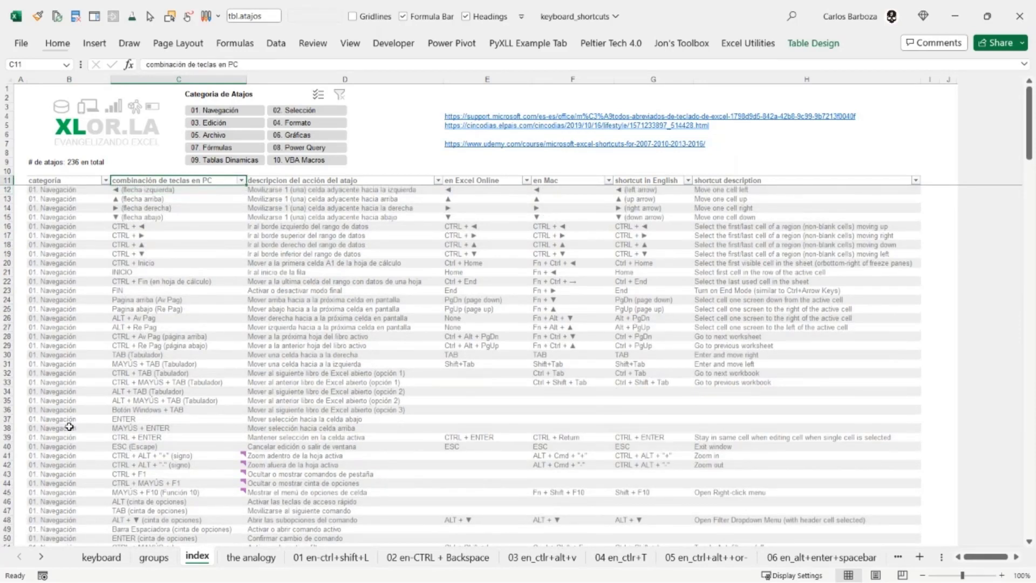
{"action": "key", "text": "Left"}
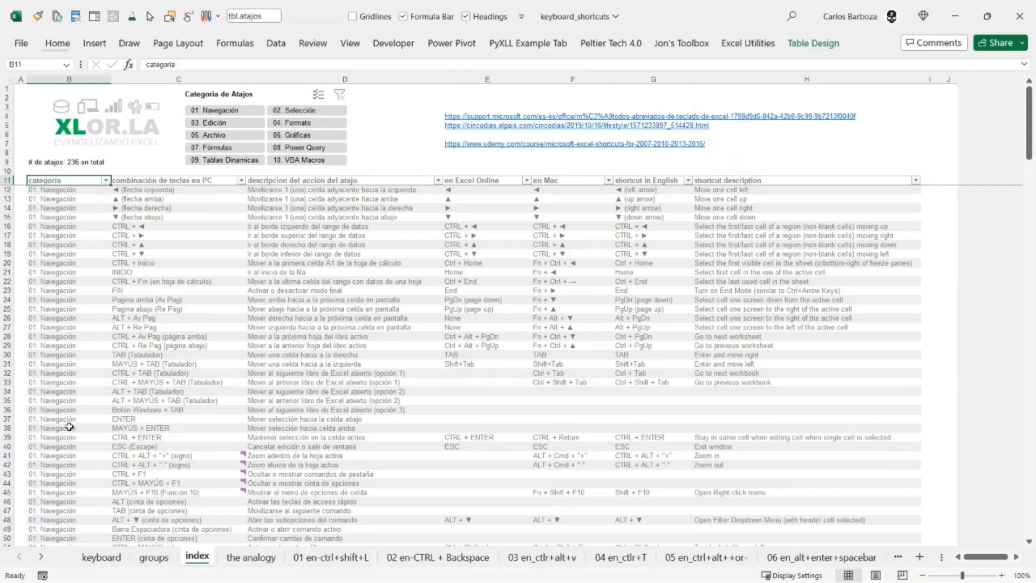
{"action": "key", "text": "alt+Tab"}
{"action": "key", "text": "alt+Tab"}
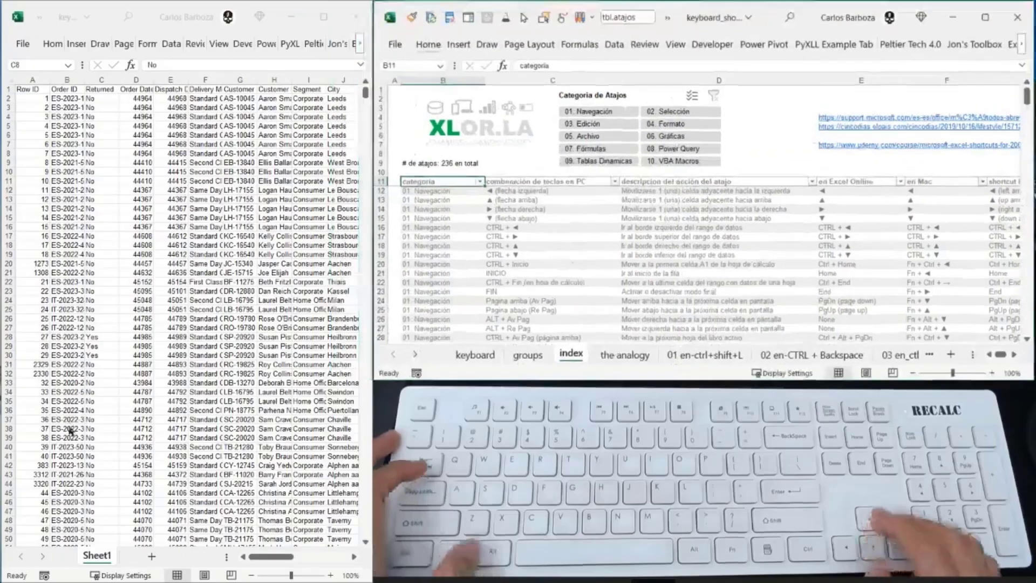
{"action": "key", "text": "ctrl+Page_Down"}
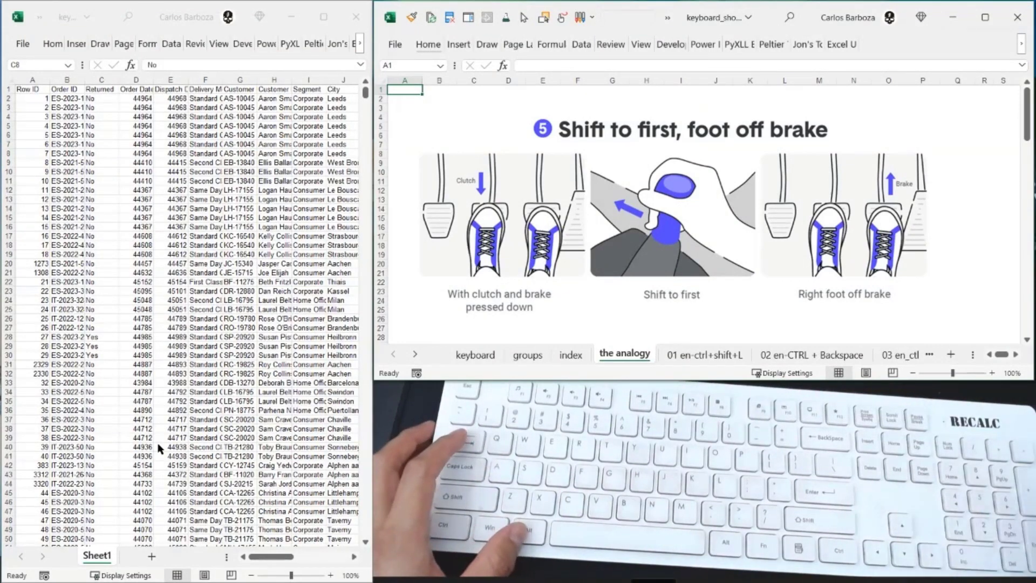
- Browse the open windows in the task switcher and return to cell A1 of the analogy worksheet
{"action": "key", "text": "alt+Tab"}
{"action": "key", "text": "alt+Left"}
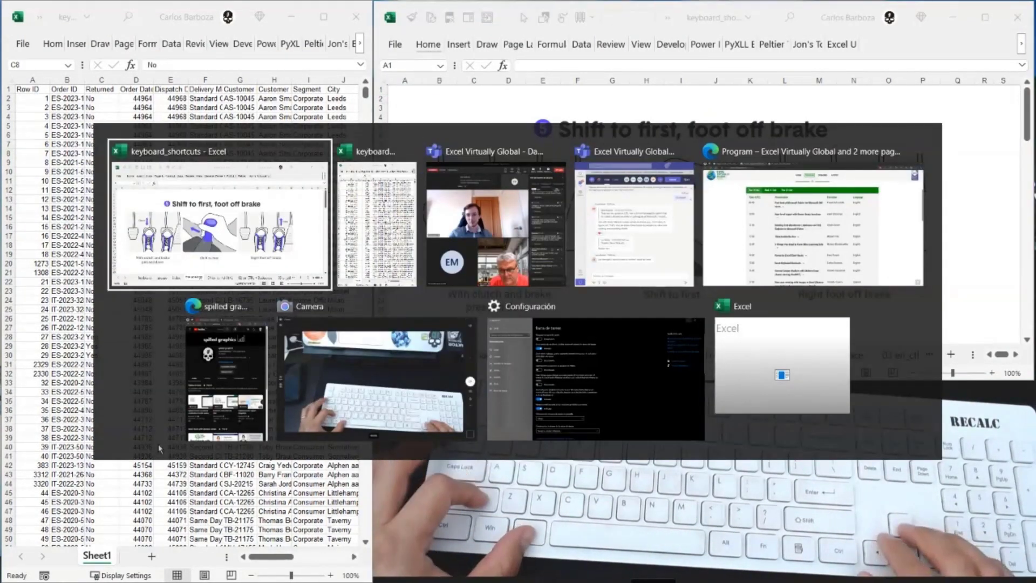
{"action": "key", "text": "Down"}
{"action": "key", "text": "Right"}
{"action": "key", "text": "ctrl+Home"}
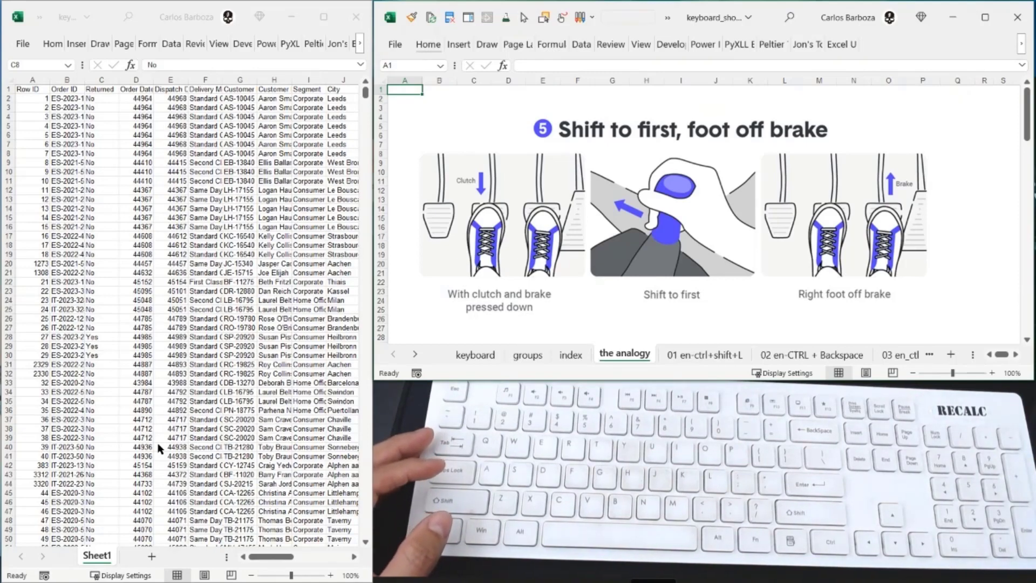
- Examine the driving pictures on the analogy worksheet, from the shift-to-first diagram down to the Clutch picture
{"action": "left_click", "coordinate": [649, 255]}
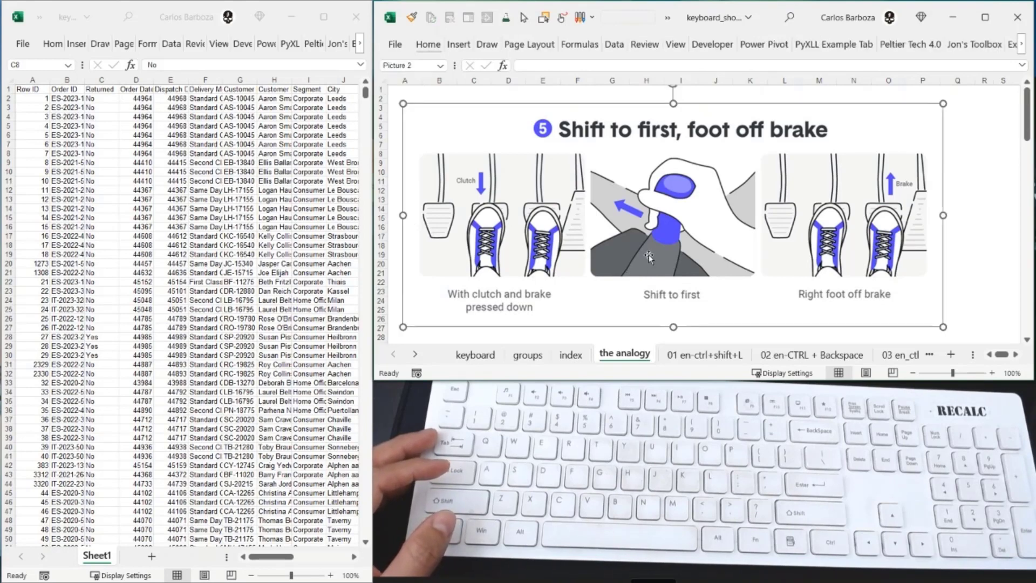
{"action": "left_click", "coordinate": [402, 88]}
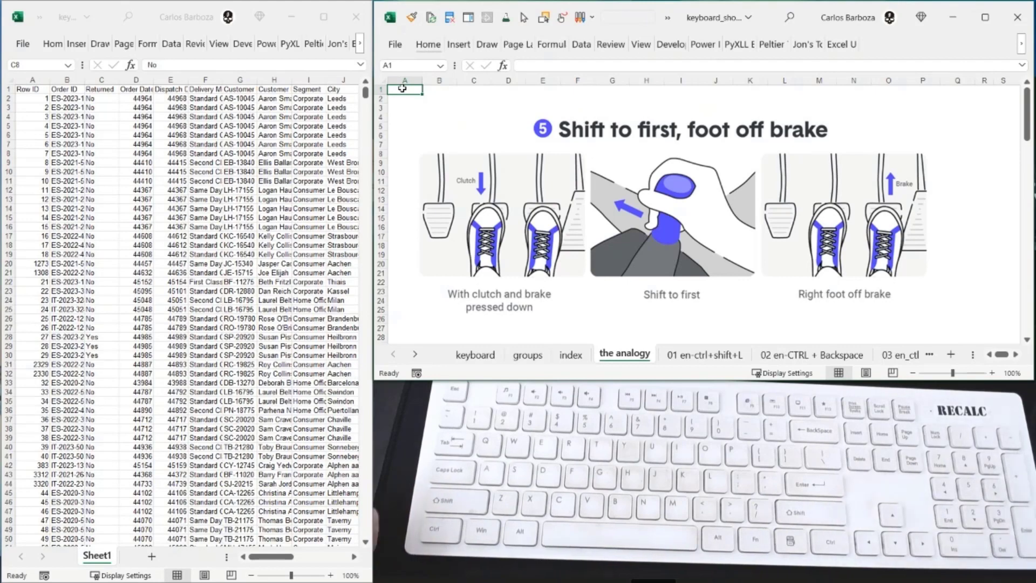
{"action": "scroll", "coordinate": [819, 172], "scroll_direction": "down", "scroll_amount": 7}
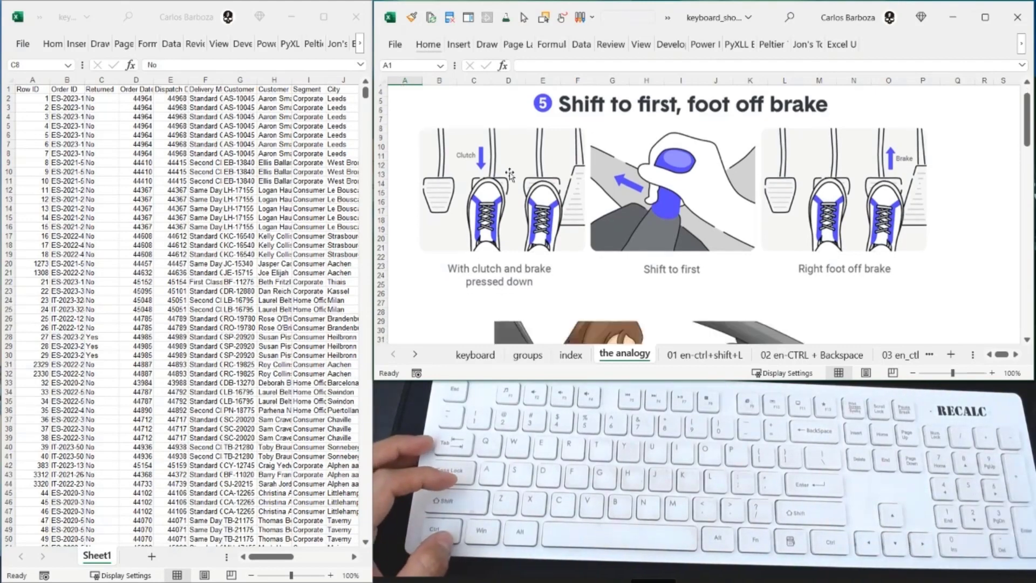
{"action": "scroll", "coordinate": [819, 172], "scroll_direction": "down", "scroll_amount": 2}
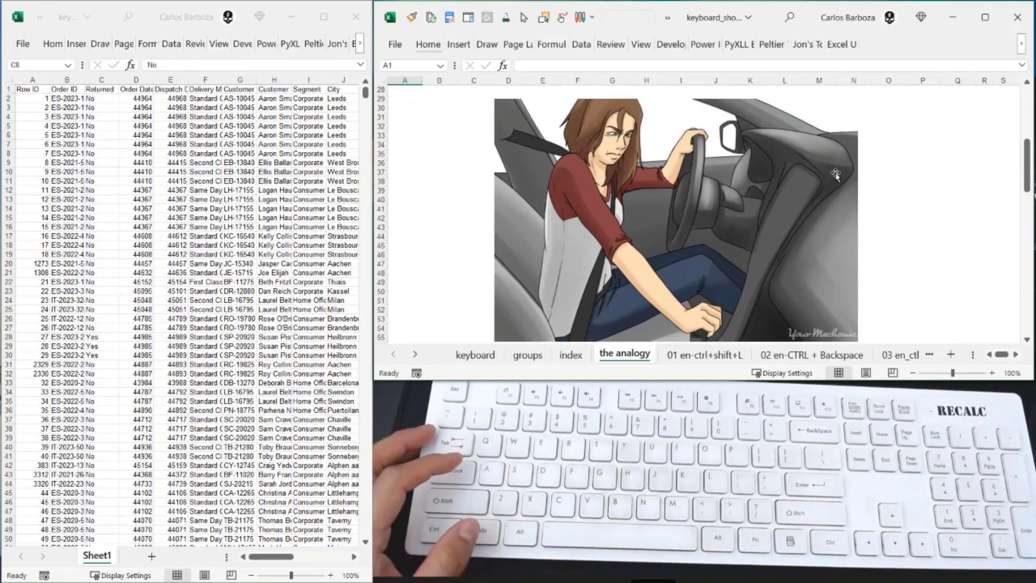
{"action": "scroll", "coordinate": [836, 174], "scroll_direction": "down", "scroll_amount": 9}
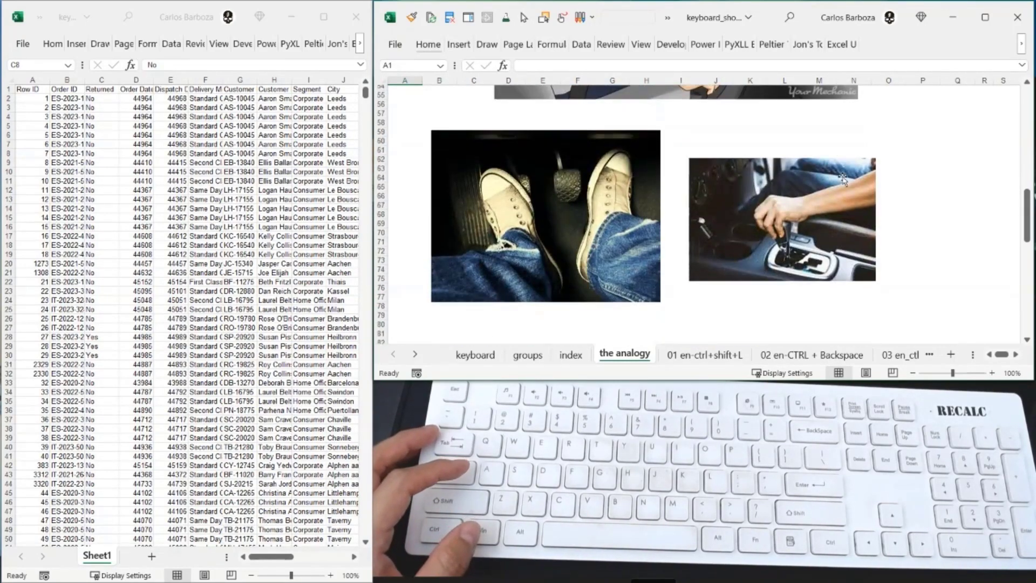
{"action": "scroll", "coordinate": [845, 177], "scroll_direction": "down", "scroll_amount": 1}
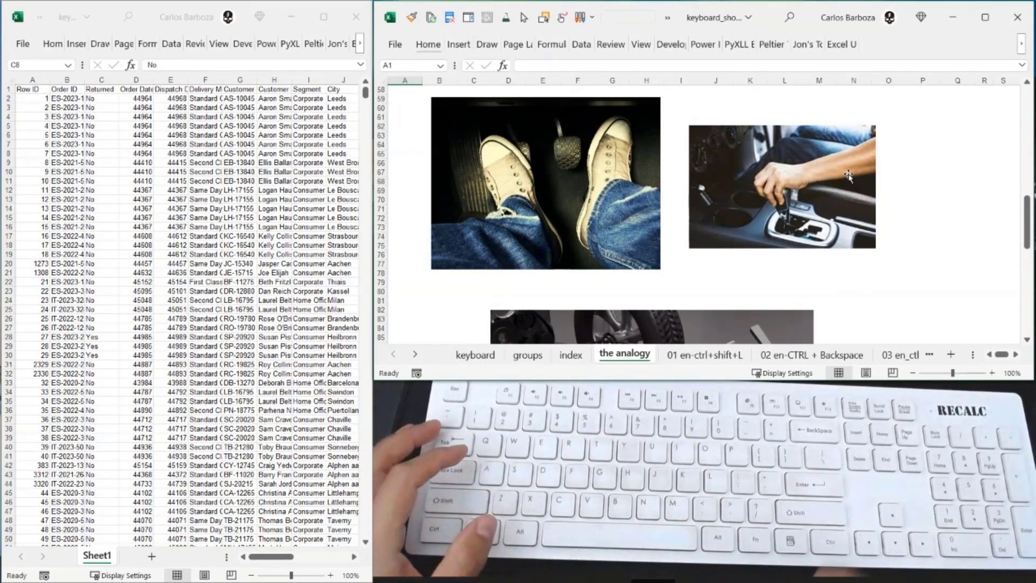
{"action": "scroll", "coordinate": [845, 183], "scroll_direction": "down", "scroll_amount": 7}
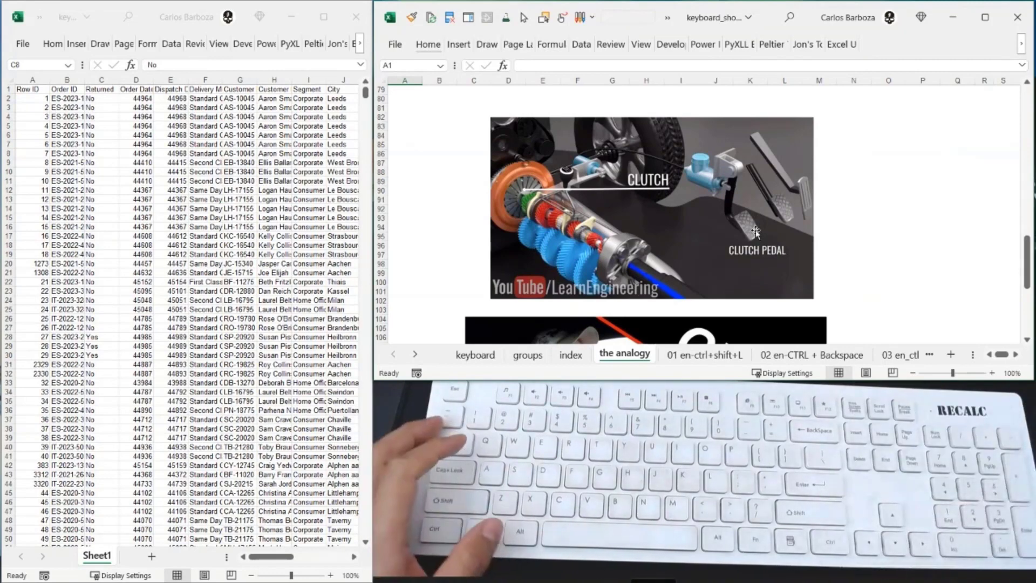
{"action": "scroll", "coordinate": [796, 227], "scroll_direction": "down", "scroll_amount": 7}
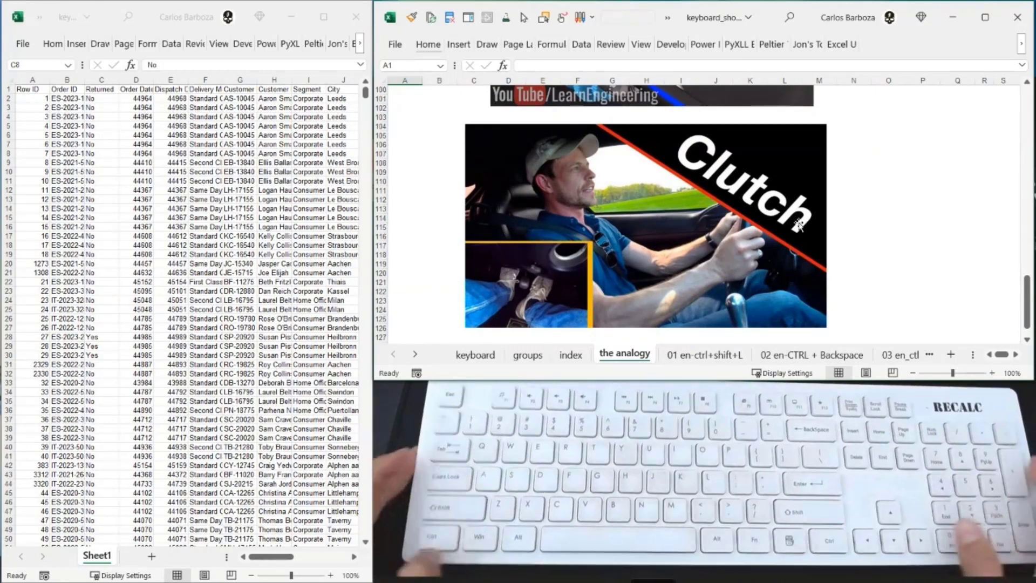
{"action": "scroll", "coordinate": [870, 197], "scroll_direction": "down", "scroll_amount": 2}
{"action": "scroll", "coordinate": [870, 198], "scroll_direction": "up", "scroll_amount": 1}
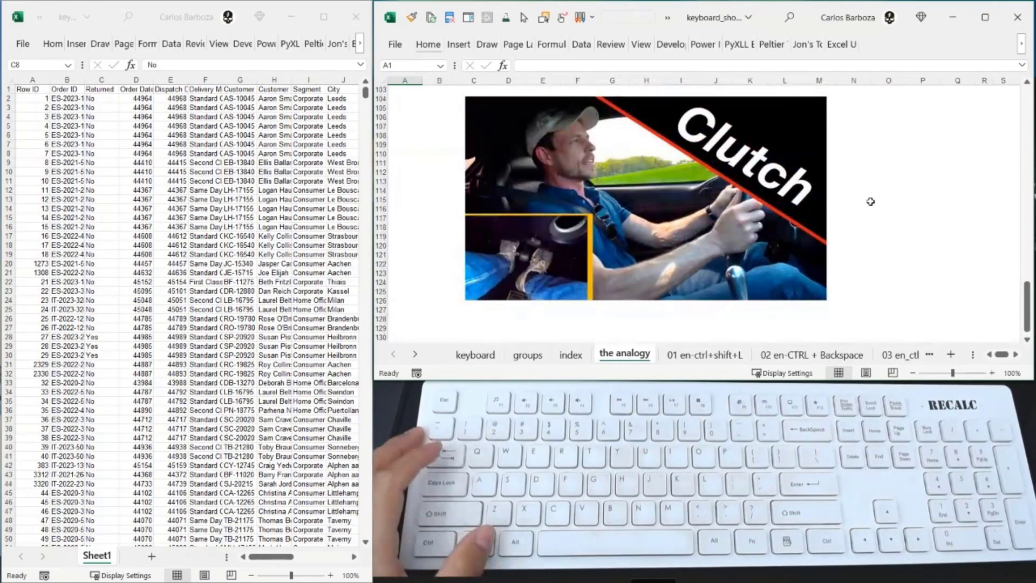
- Open the 01 en-ctrl+shift+L worksheet, and switch to the data workbook's Order Date header in cell D1
{"action": "left_click", "coordinate": [701, 356]}
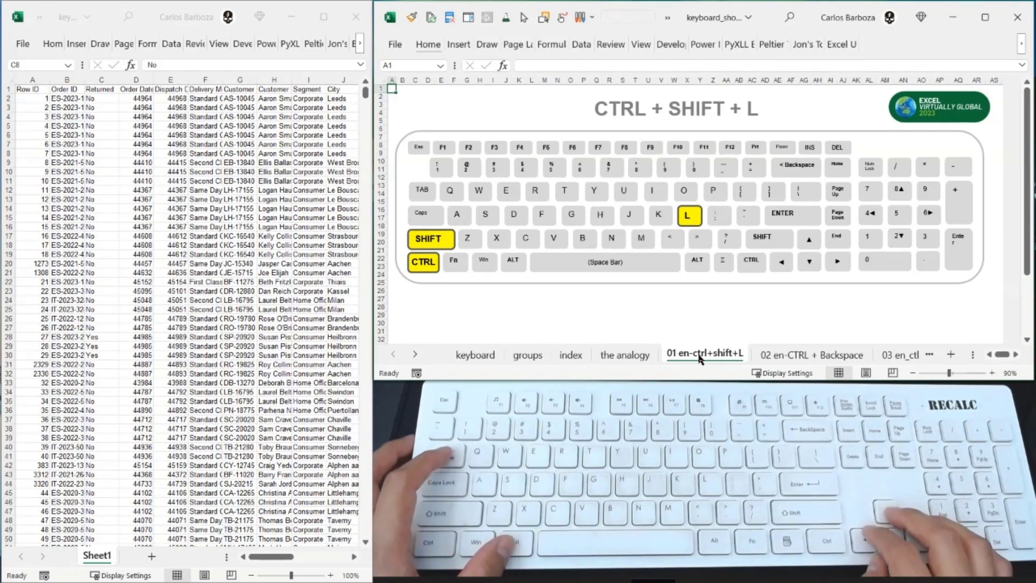
{"action": "key", "text": "alt+Tab"}
{"action": "key", "text": "Right"}
{"action": "key", "text": "ctrl+Up"}
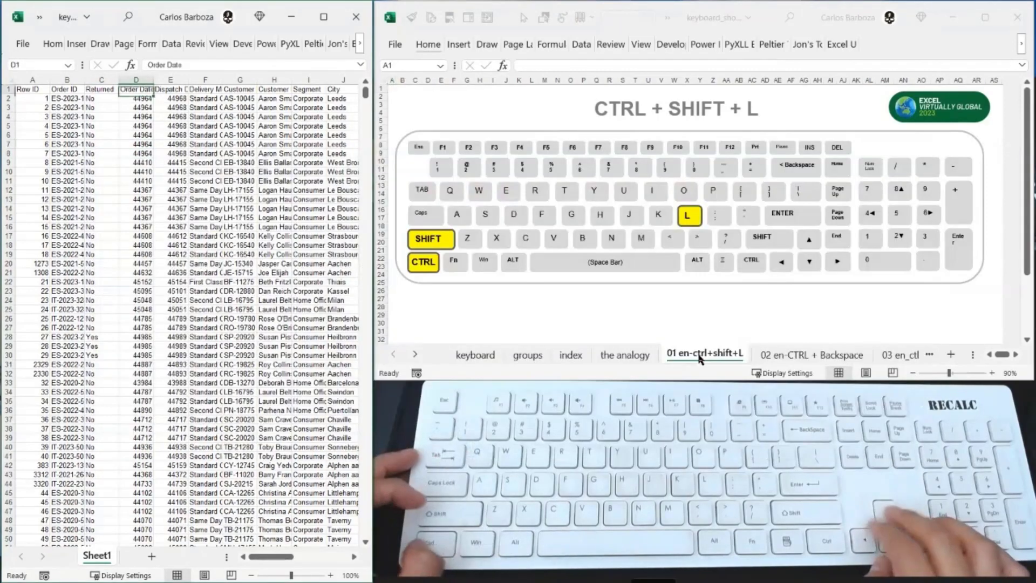
- Move through nearby cells in the data range and jump back to the Row ID header in cell A1
{"action": "key", "text": "ctrl+Left"}
{"action": "key", "text": "Right"}
{"action": "key", "text": "Down"}
{"action": "key", "text": "Down"}
{"action": "key", "text": "Down"}
{"action": "key", "text": "Right"}
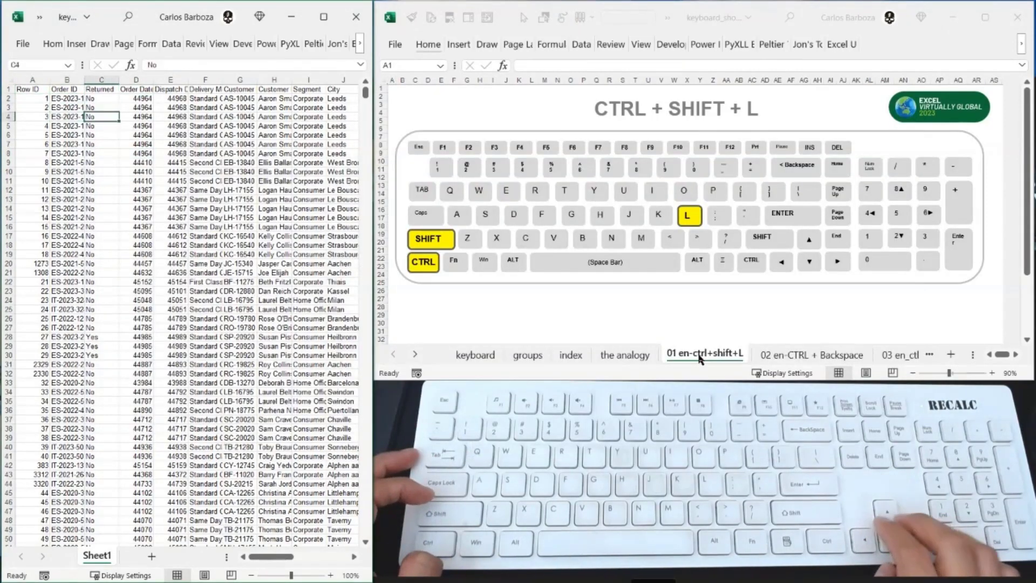
{"action": "key", "text": "Up"}
{"action": "key", "text": "ctrl+Up"}
{"action": "key", "text": "ctrl+Left"}
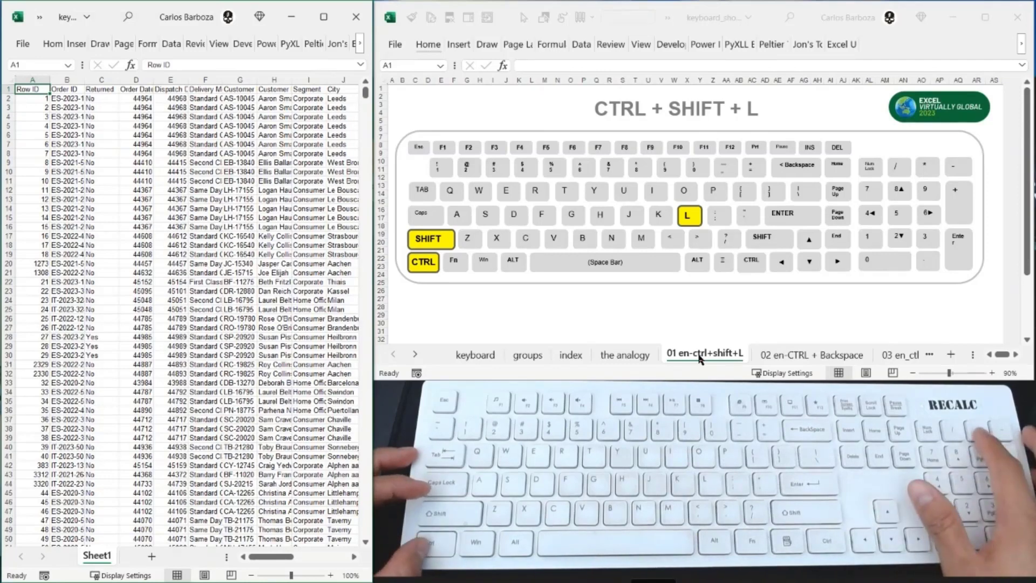
- Convert the whole data range A1:V10001 on Sheet1 into a table with headers
{"action": "key", "text": "ctrl+a"}
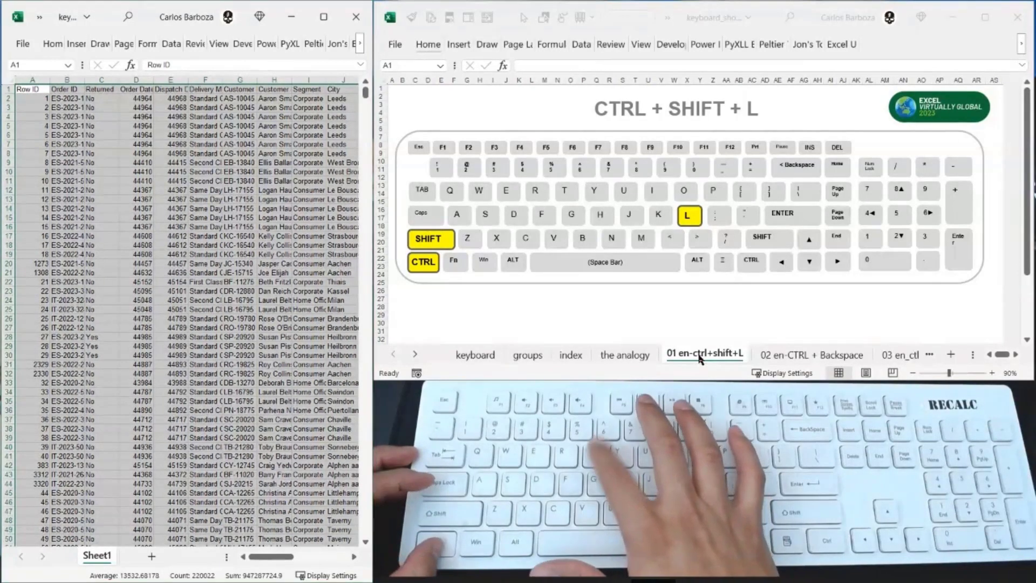
{"action": "key", "text": "ctrl+l"}
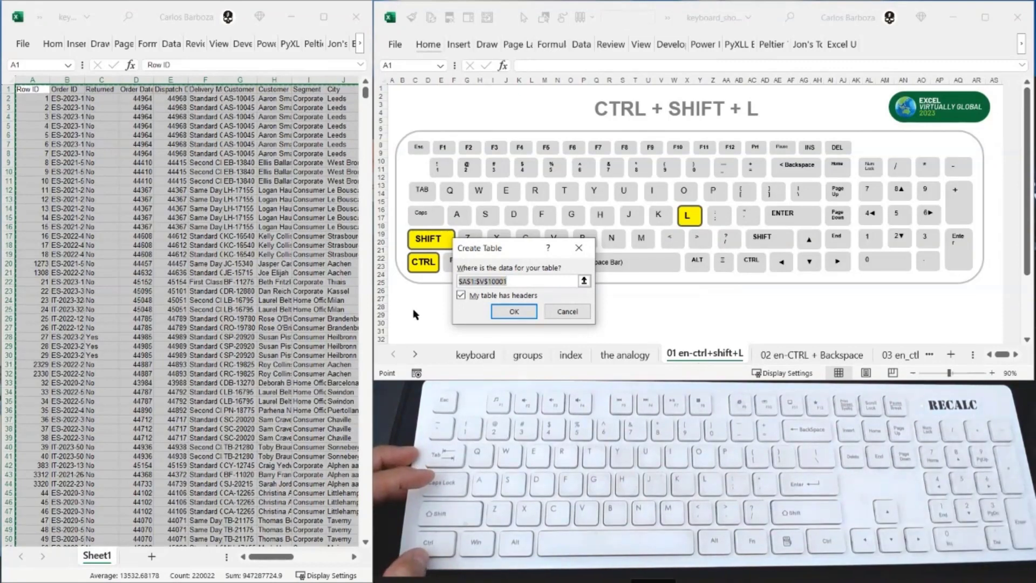
{"action": "left_click_drag", "start_coordinate": [506, 249], "coordinate": [185, 156]}
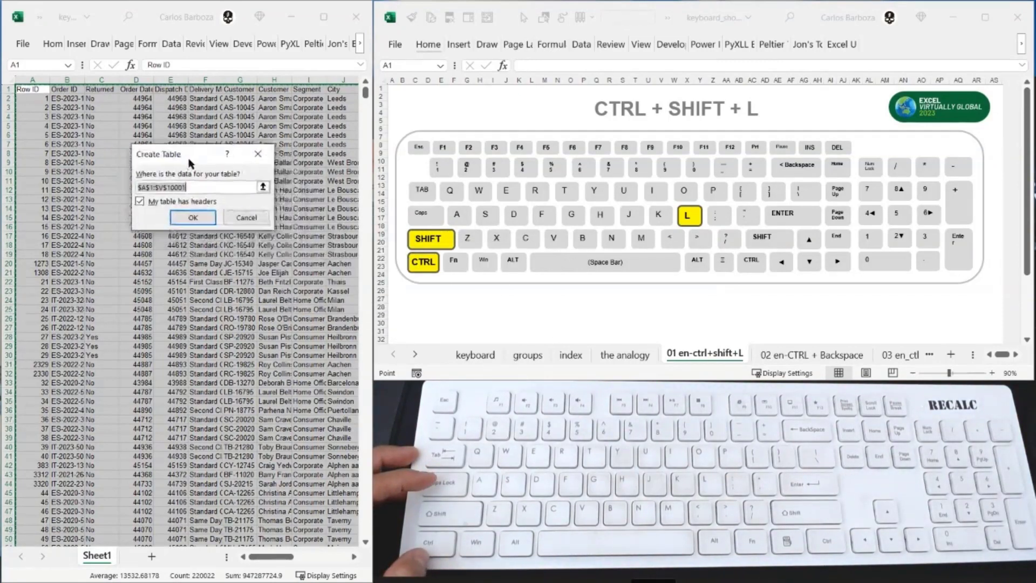
{"action": "left_click", "coordinate": [185, 217]}
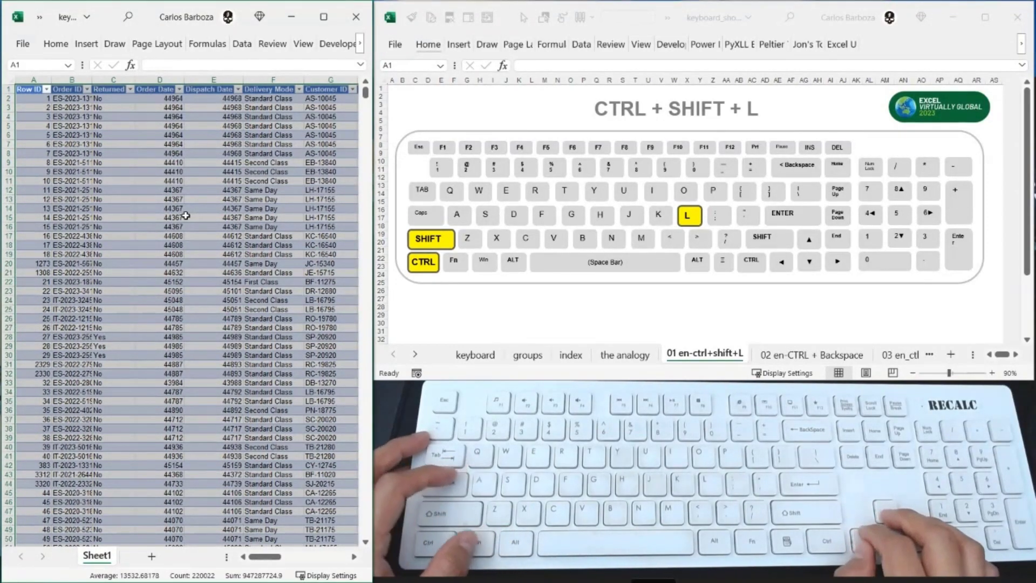
- Select the Returned header in cell C1 and enlarge the Sheet1 zoom to 190%
{"action": "key", "text": "Right"}
{"action": "key", "text": "Right"}
{"action": "key", "text": "Right"}
{"action": "key", "text": "Right"}
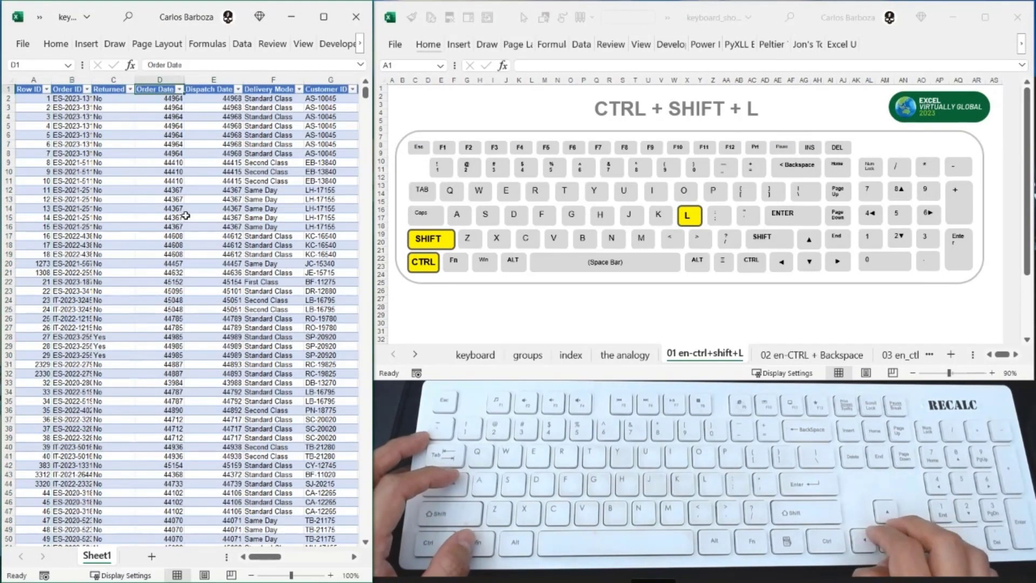
{"action": "key", "text": "Left"}
{"action": "key", "text": "Left"}
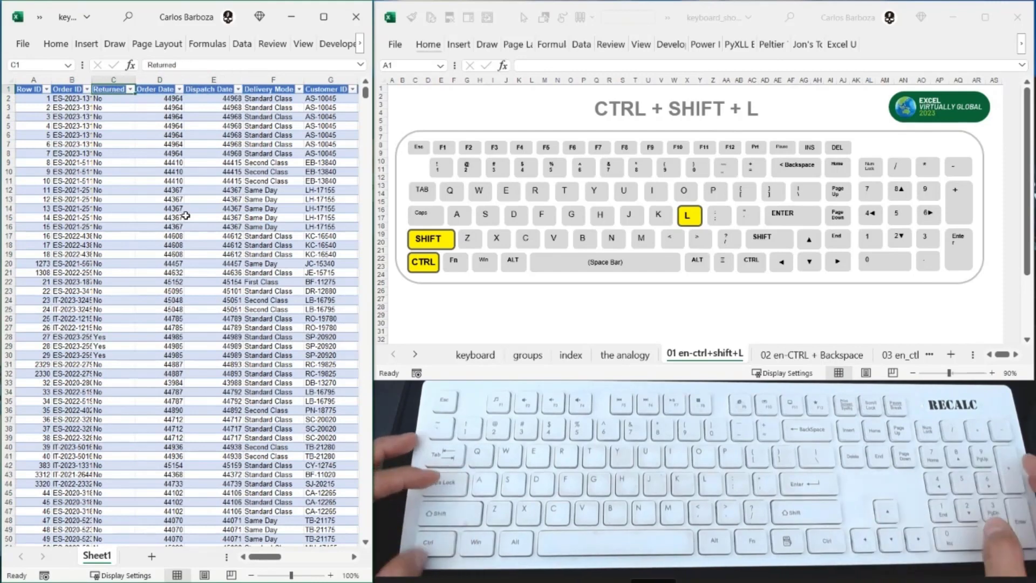
{"action": "scroll", "coordinate": [186, 215], "scroll_direction": "up", "scroll_amount": 5, "text": "ctrl"}
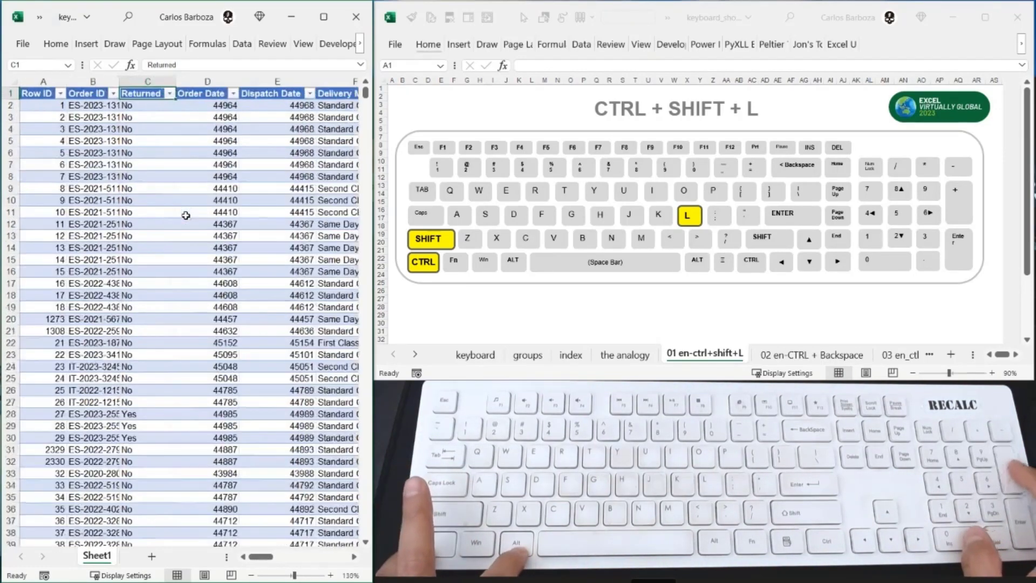
{"action": "scroll", "coordinate": [185, 216], "scroll_direction": "up", "scroll_amount": 1, "text": "ctrl"}
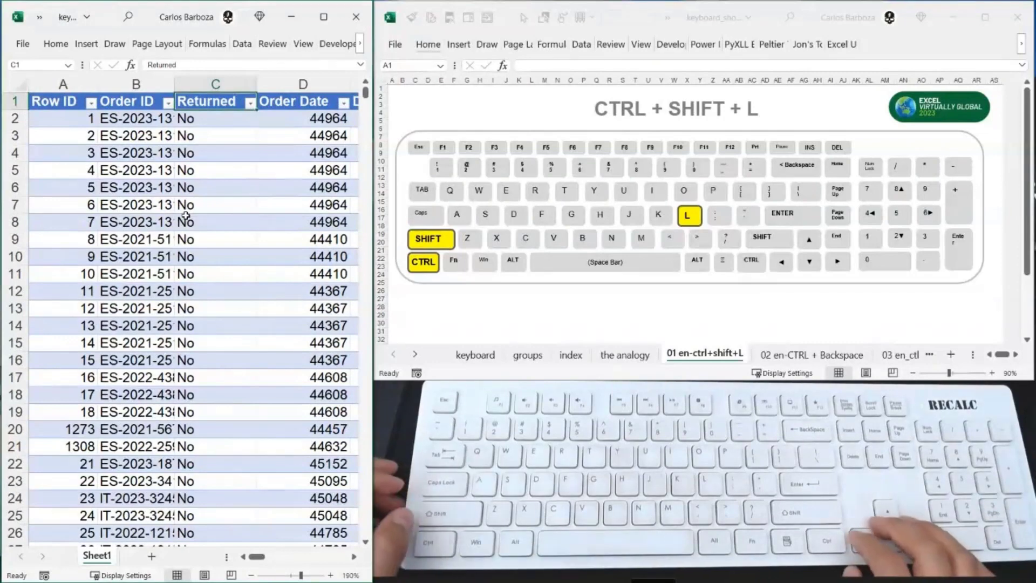
{"action": "key", "text": "Down"}
{"action": "key", "text": "Up"}
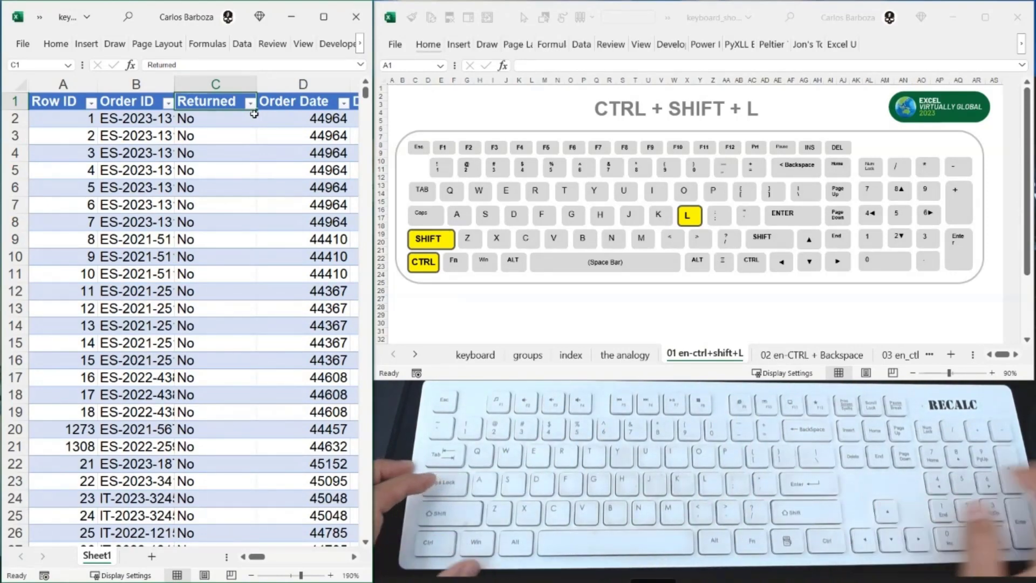
- Hide the table's filter buttons, and try entering l in the Returned header twice, cancelling each entry
{"action": "key", "text": "ctrl+shift+l"}
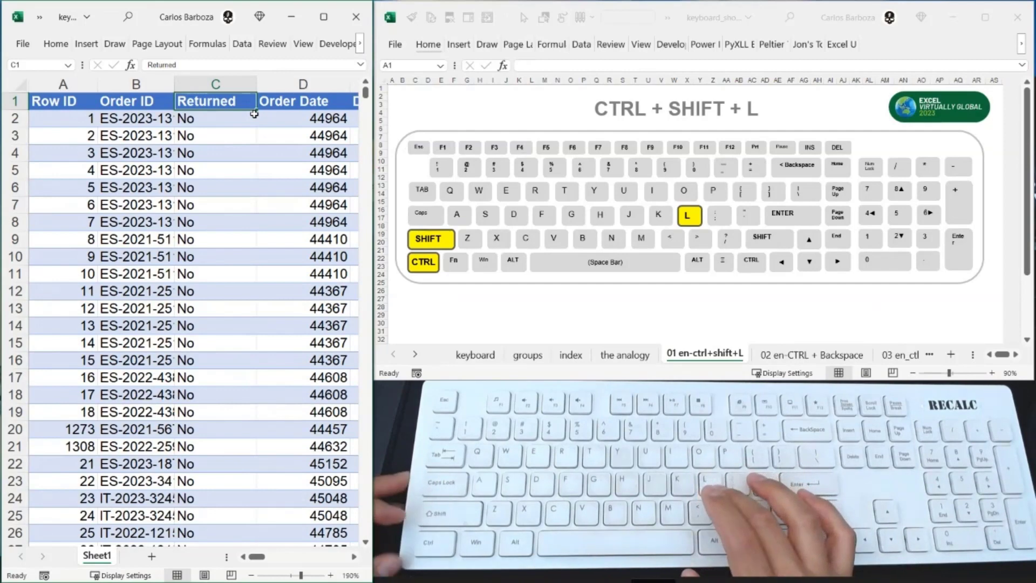
{"action": "type", "text": "l"}
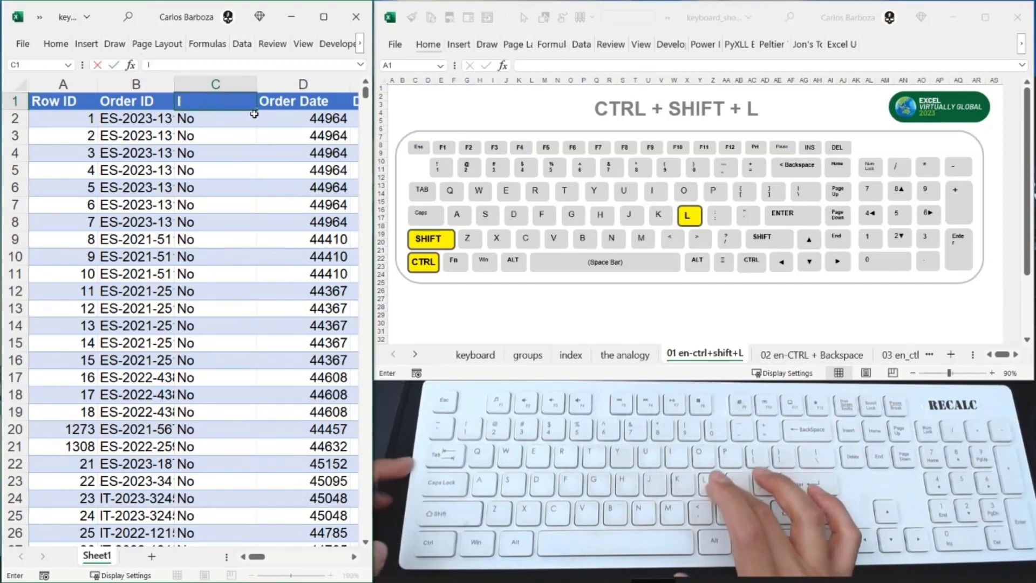
{"action": "key", "text": "Escape"}
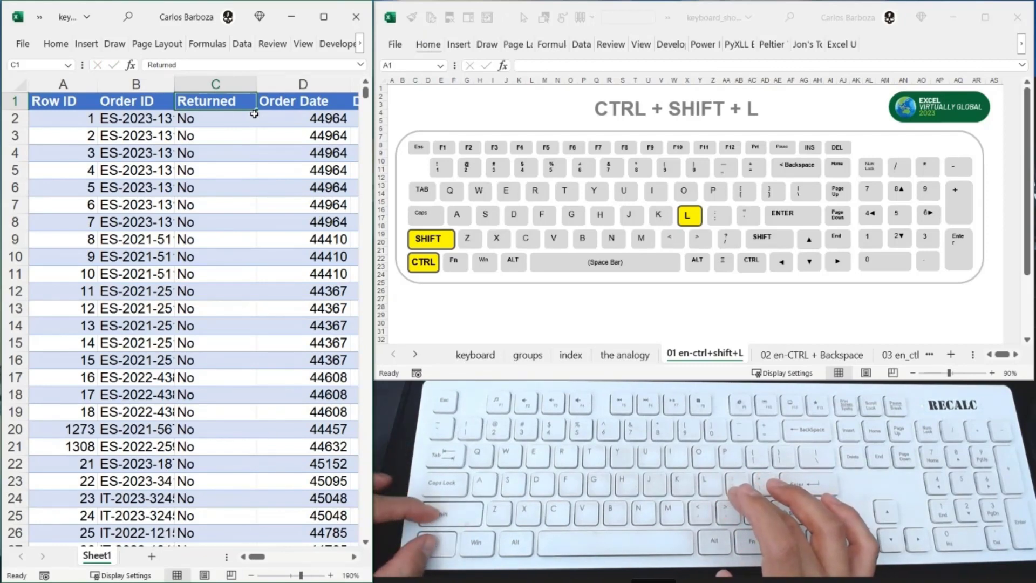
{"action": "type", "text": "l"}
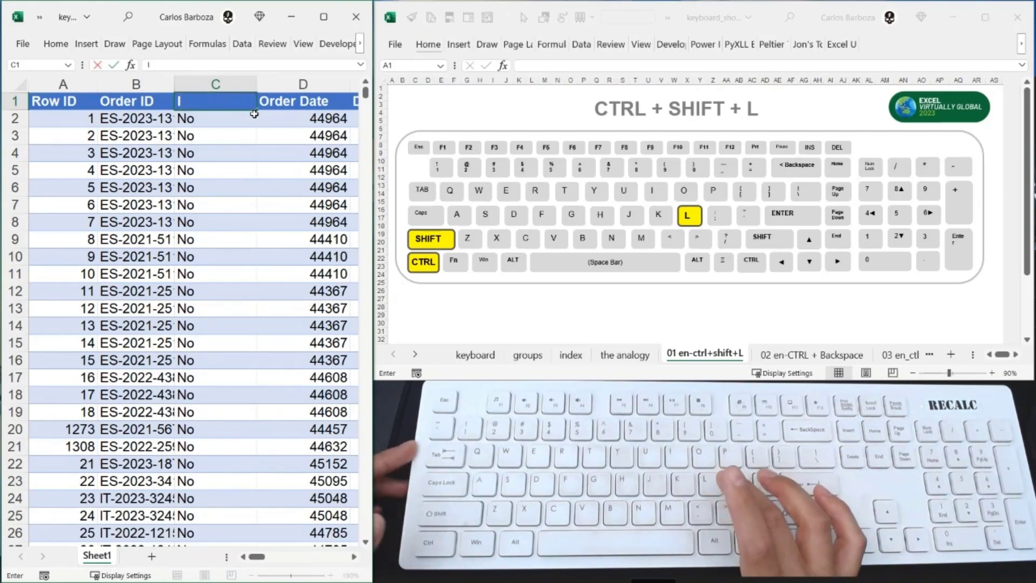
{"action": "key", "text": "Escape"}
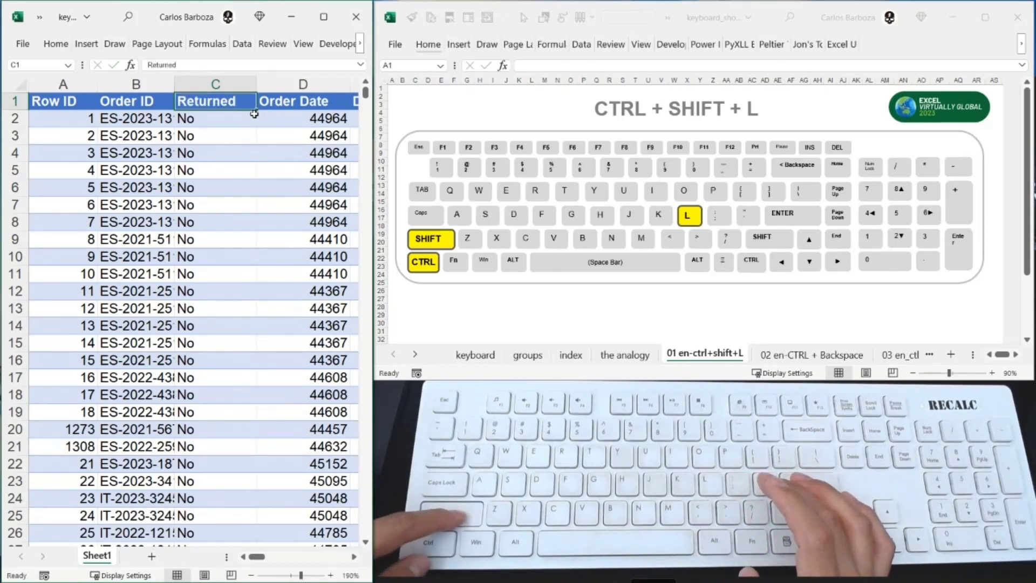
- Show the filter buttons on the table headers again and keep the Returned header selected
{"action": "key", "text": "ctrl+shift+l"}
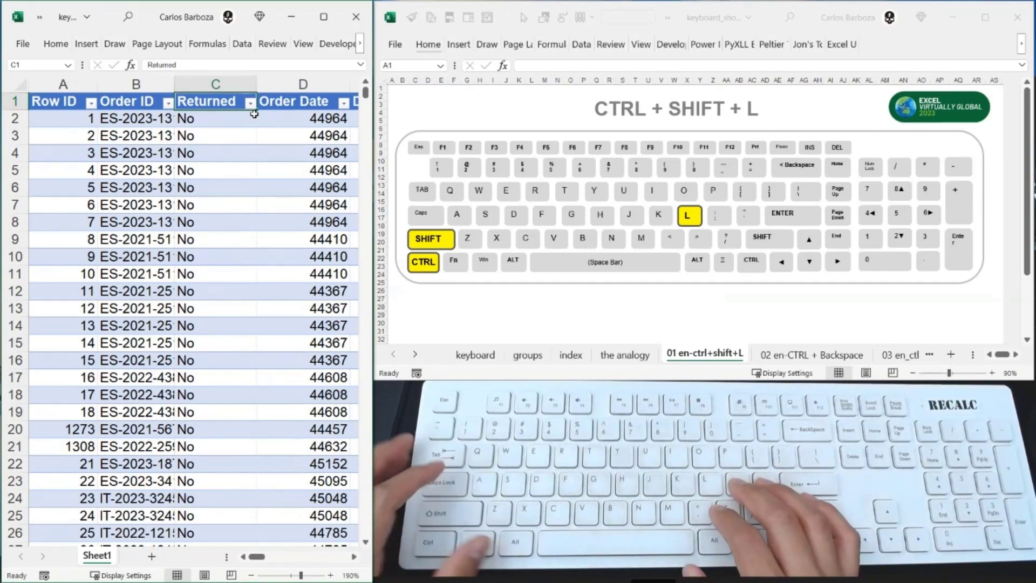
{"action": "key", "text": "Right"}
{"action": "key", "text": "Left"}
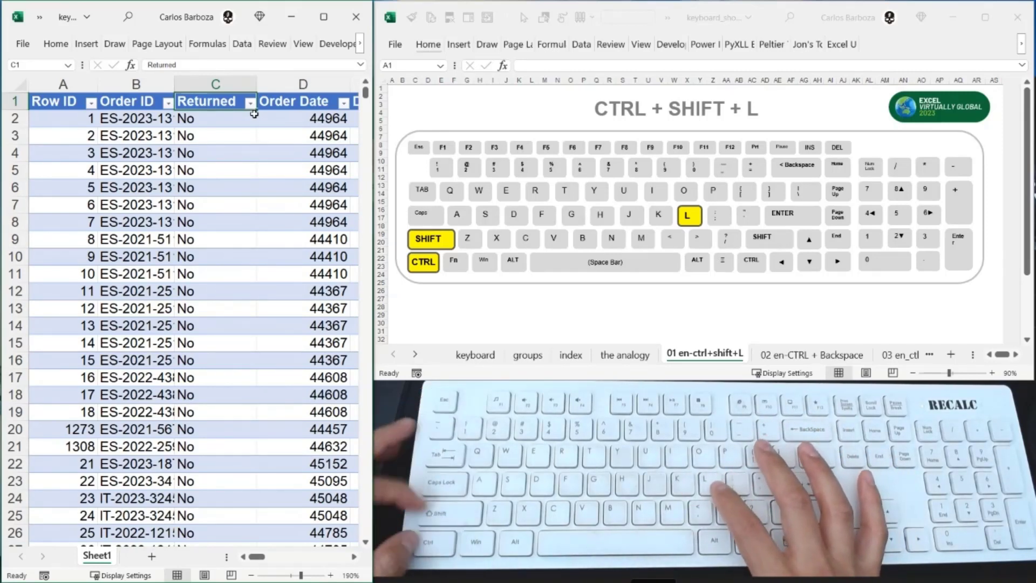
- Open the filter options of the Returned header and look through the available sorting and filter commands
{"action": "key", "text": "ctrl+shift+l"}
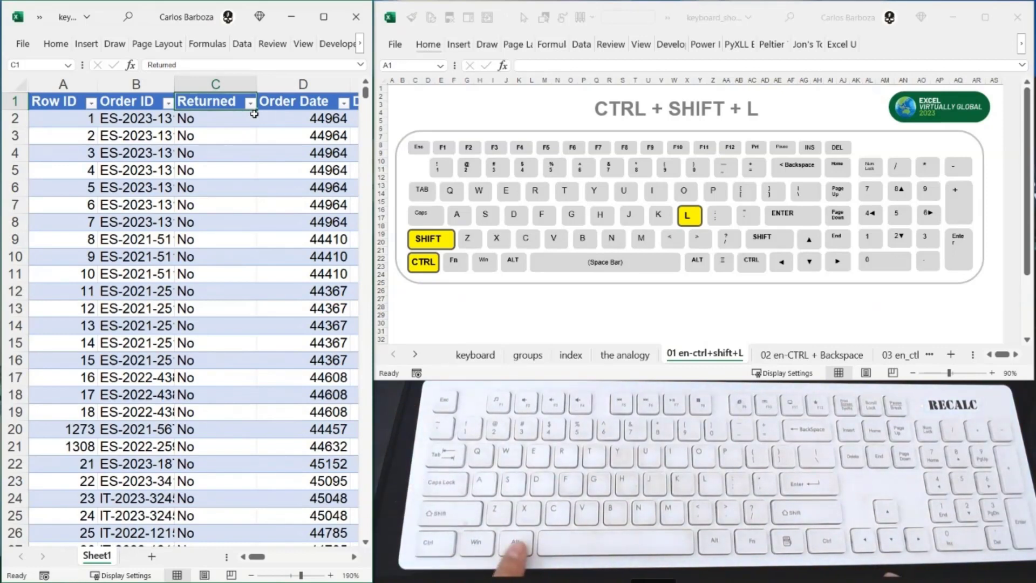
{"action": "key", "text": "alt"}
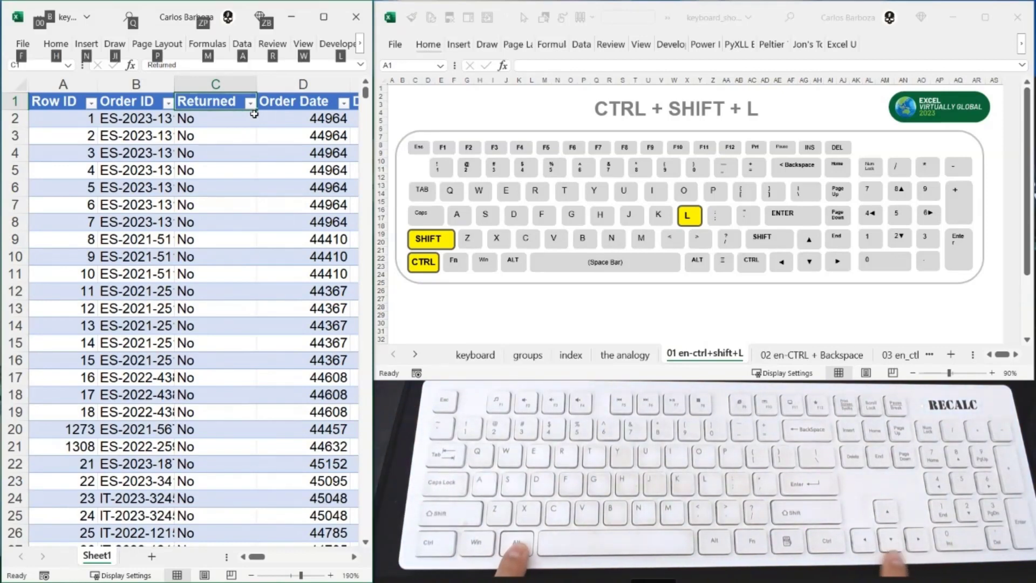
{"action": "key", "text": "alt+Down"}
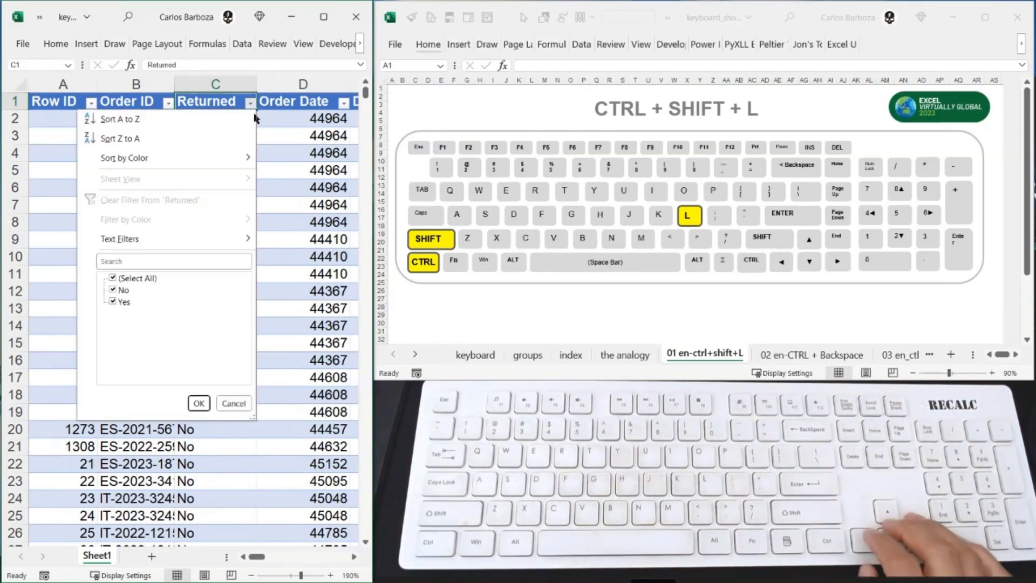
{"action": "key", "text": "Down"}
{"action": "key", "text": "Down"}
{"action": "key", "text": "Down"}
{"action": "key", "text": "Down"}
{"action": "key", "text": "Down"}
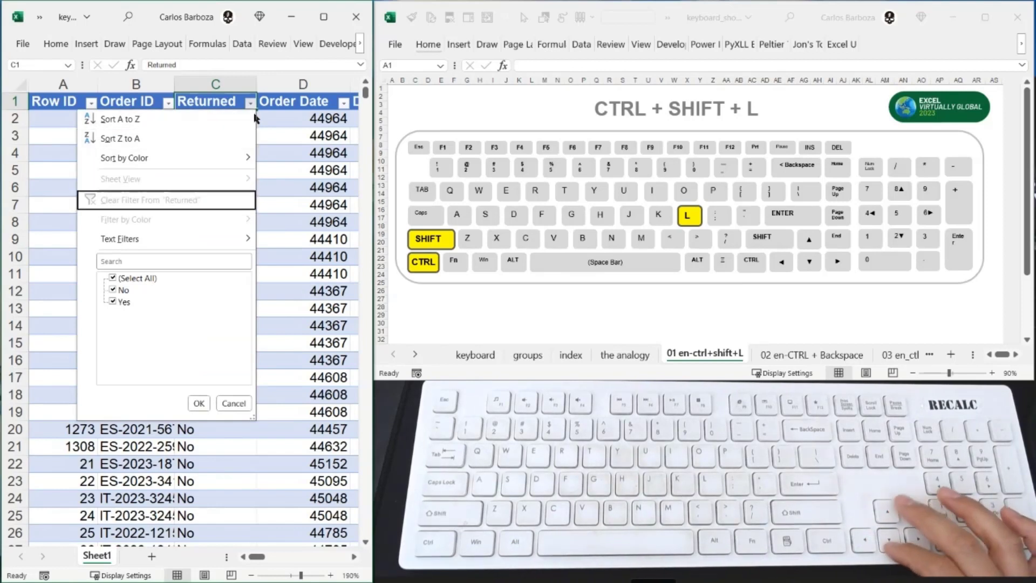
{"action": "key", "text": "Up"}
{"action": "key", "text": "Up"}
{"action": "key", "text": "Up"}
{"action": "key", "text": "Down"}
{"action": "key", "text": "Down"}
{"action": "key", "text": "Up"}
{"action": "key", "text": "Up"}
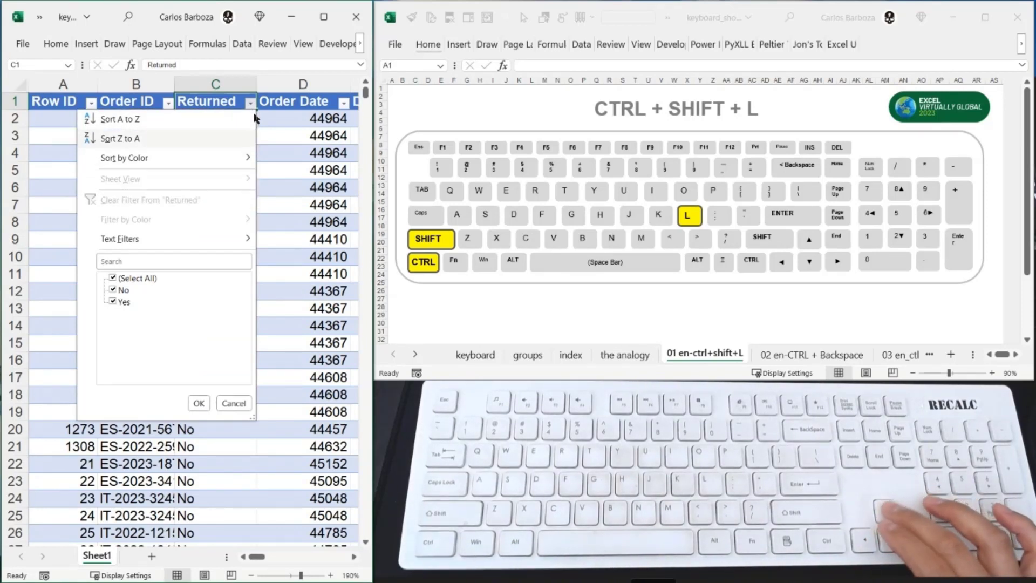
{"action": "key", "text": "Up"}
{"action": "key", "text": "Down"}
{"action": "key", "text": "Down"}
{"action": "key", "text": "Up"}
{"action": "key", "text": "Down"}
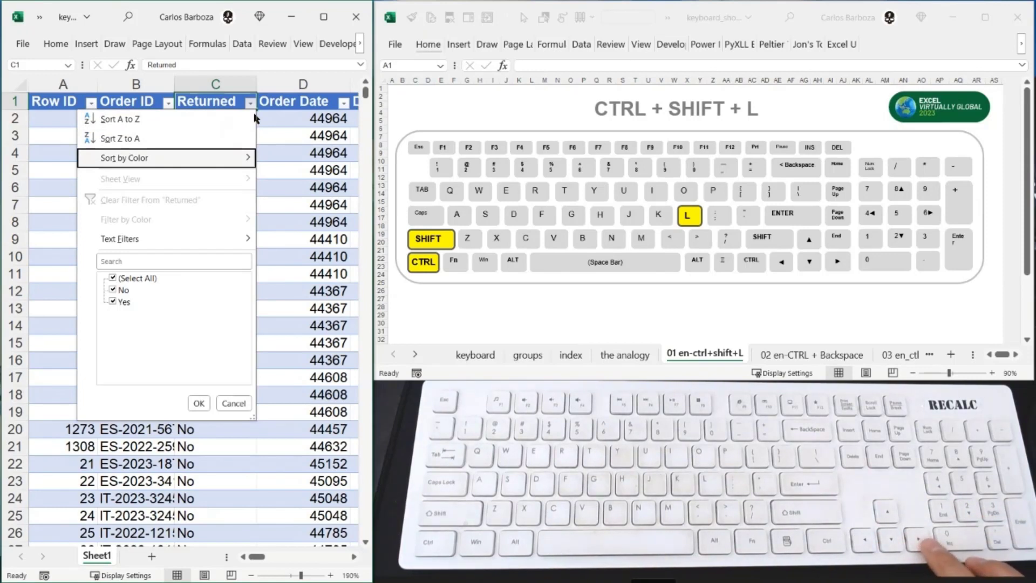
- Examine the Sort by Color and Text Filters choices for the Returned column, and close the filter options without applying any
{"action": "key", "text": "Right"}
{"action": "key", "text": "Left"}
{"action": "key", "text": "Down"}
{"action": "key", "text": "Down"}
{"action": "key", "text": "Down"}
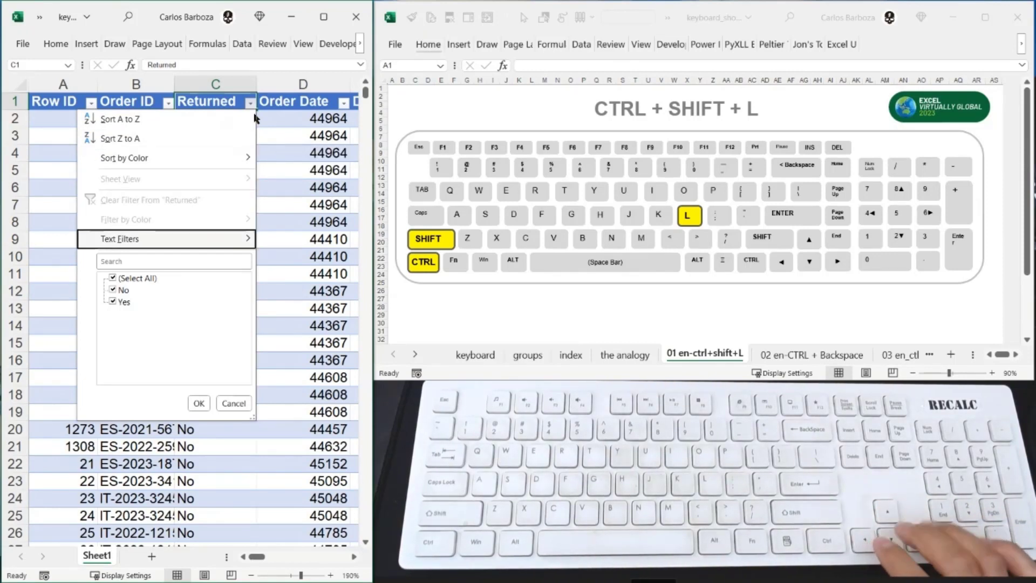
{"action": "key", "text": "Right"}
{"action": "key", "text": "Down"}
{"action": "key", "text": "Down"}
{"action": "key", "text": "Down"}
{"action": "key", "text": "Up"}
{"action": "key", "text": "Up"}
{"action": "key", "text": "Up"}
{"action": "key", "text": "Down"}
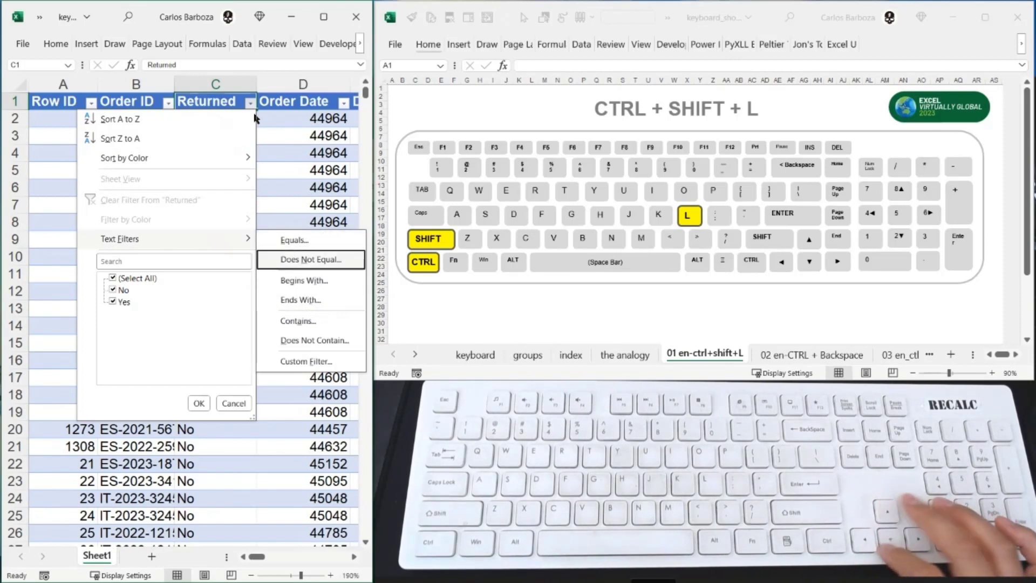
{"action": "key", "text": "Down"}
{"action": "key", "text": "Up"}
{"action": "key", "text": "Up"}
{"action": "key", "text": "Down"}
{"action": "key", "text": "Up"}
{"action": "key", "text": "Up"}
{"action": "key", "text": "Down"}
{"action": "key", "text": "Up"}
{"action": "key", "text": "Down"}
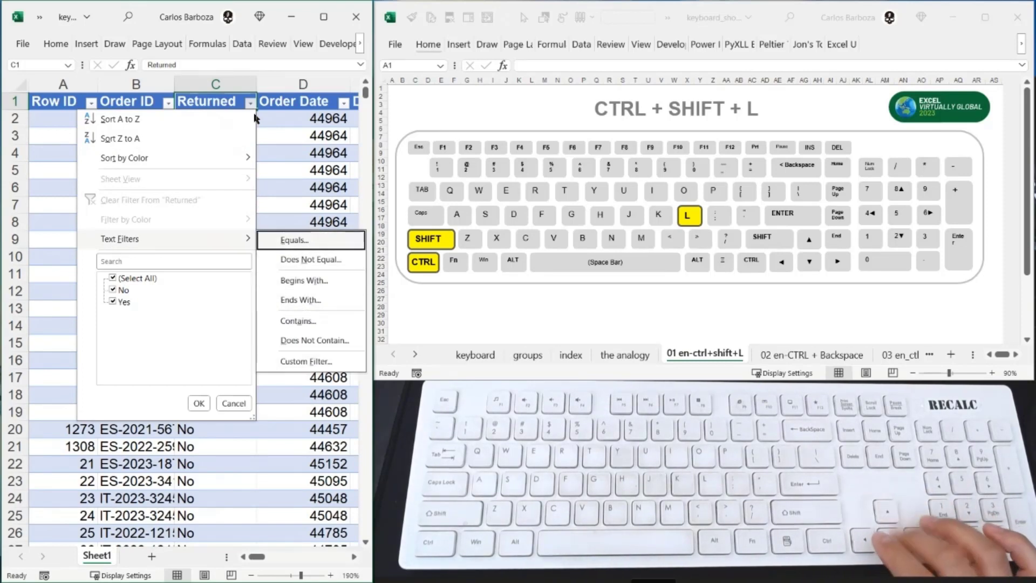
{"action": "key", "text": "Up"}
{"action": "key", "text": "Down"}
{"action": "key", "text": "Left"}
{"action": "key", "text": "Up"}
{"action": "key", "text": "Up"}
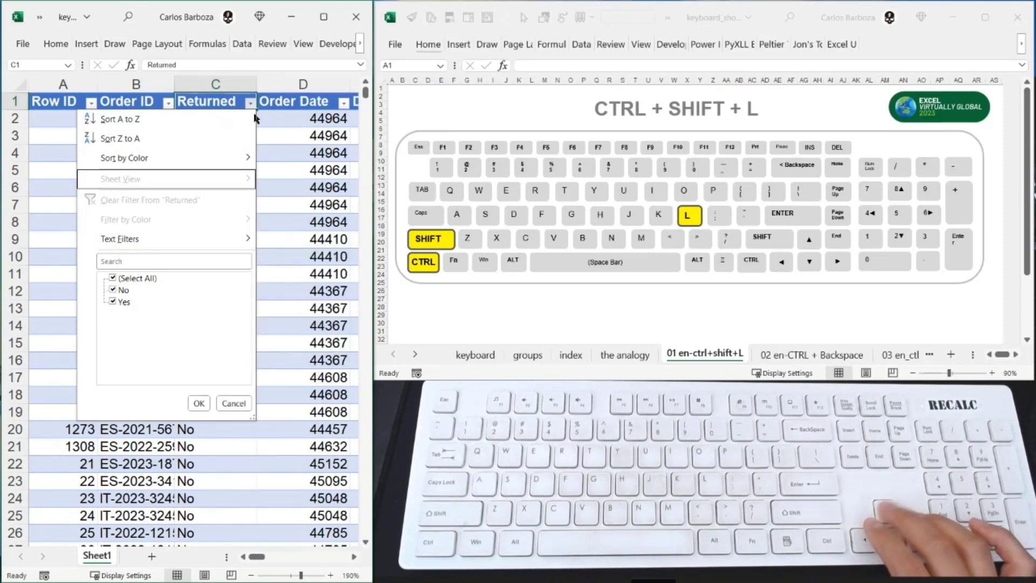
{"action": "key", "text": "Up"}
{"action": "key", "text": "Up"}
{"action": "key", "text": "Escape"}
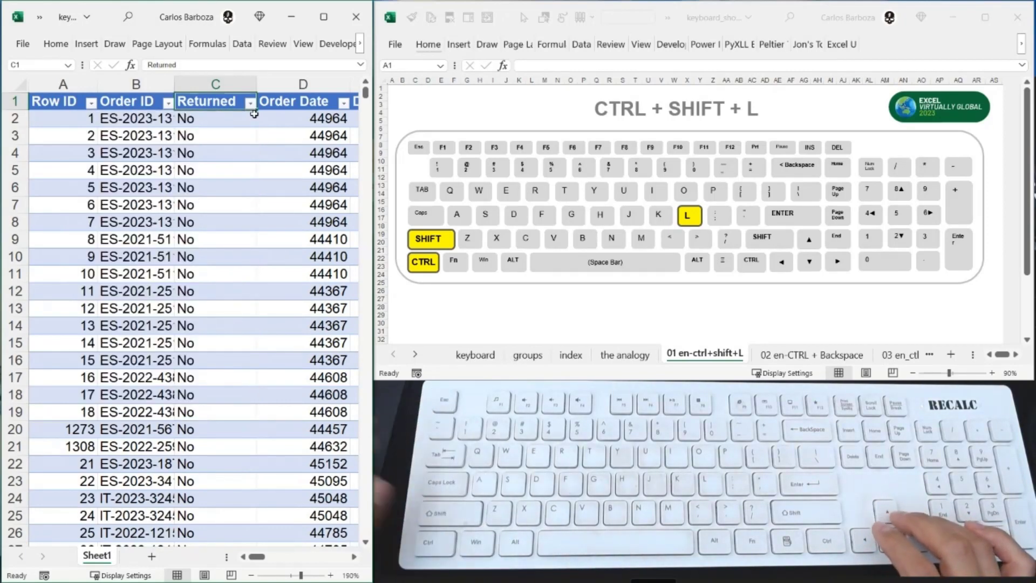
- Filter the Returned column by searching its filter values for yes
{"action": "key", "text": "alt+Down"}
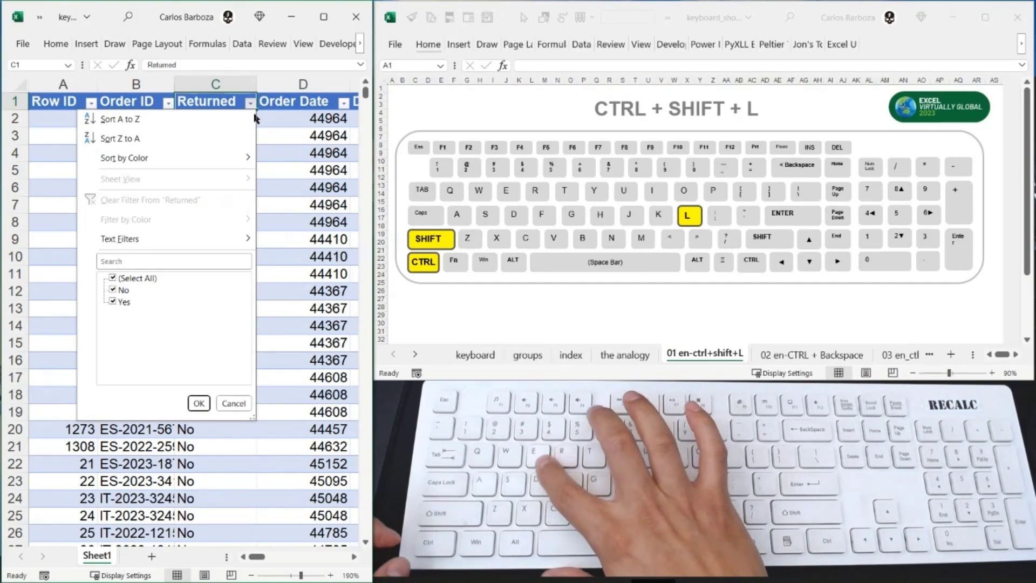
{"action": "key", "text": "e"}
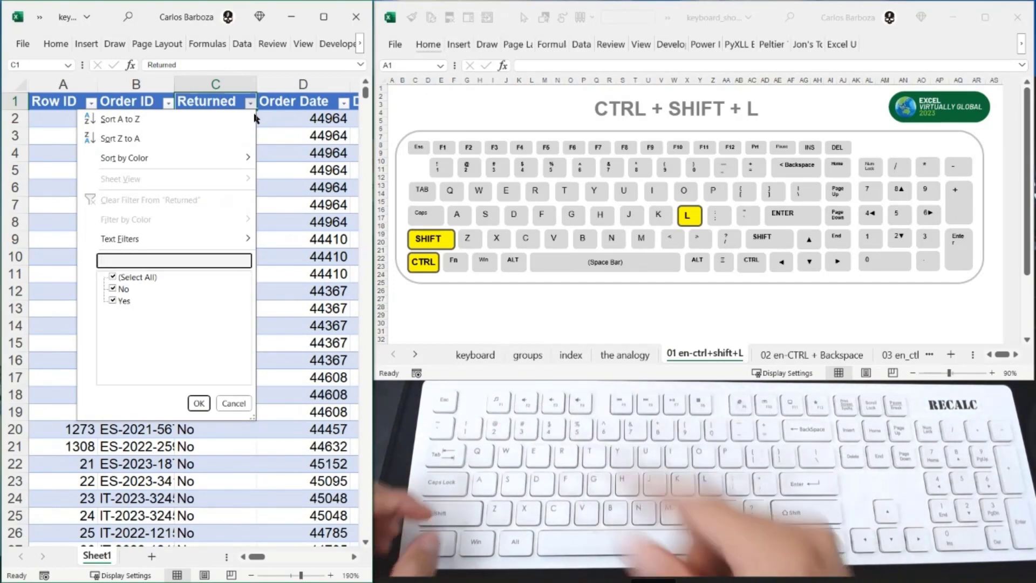
{"action": "type", "text": "yes"}
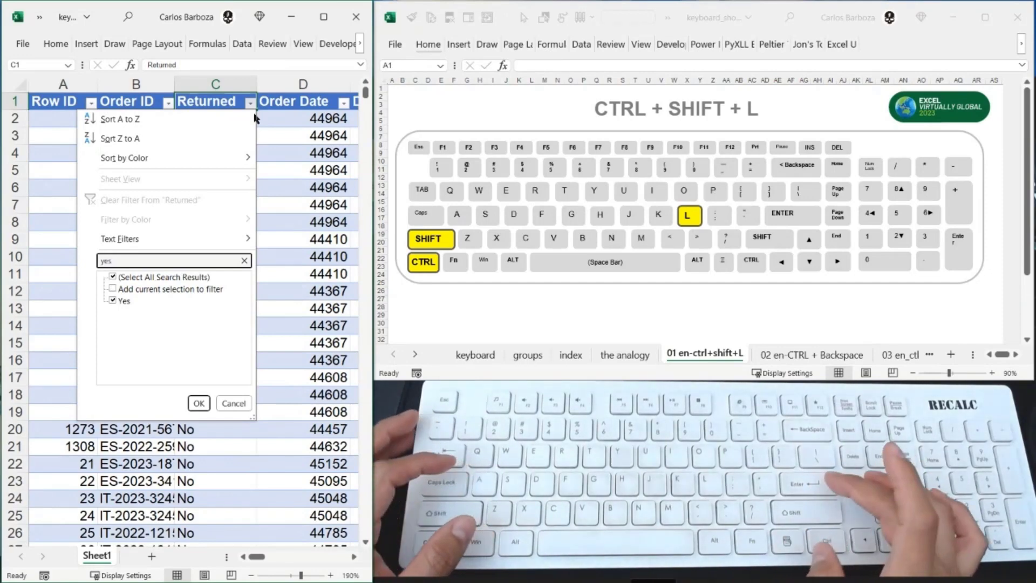
{"action": "key", "text": "Return"}
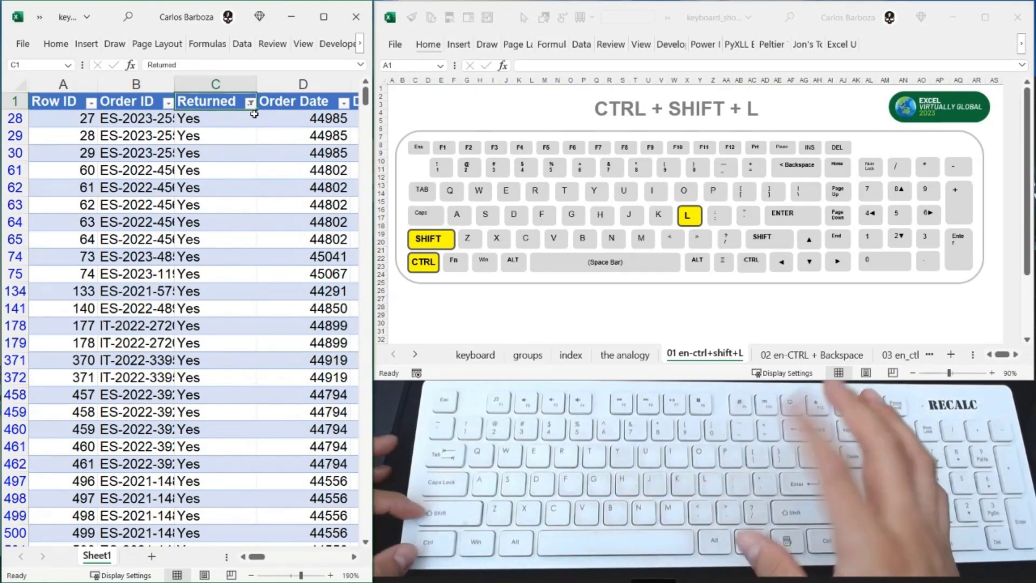
- Clear the Returned filter by hiding the table's filter buttons, and show the buttons again
{"action": "key", "text": "ctrl+shift+l"}
{"action": "key", "text": "ctrl+shift+l"}
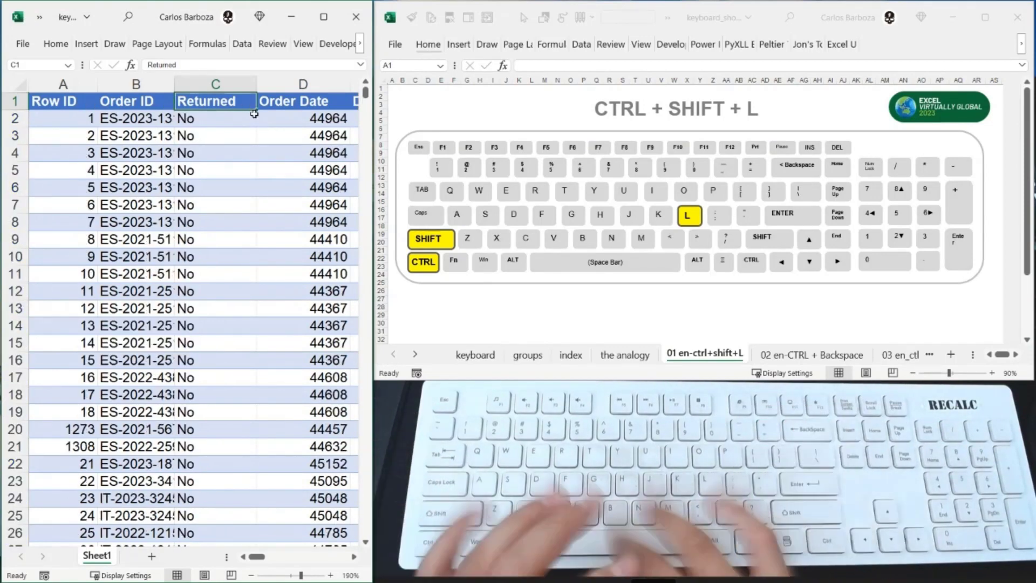
{"action": "type", "text": "l"}
{"action": "key", "text": "Escape"}
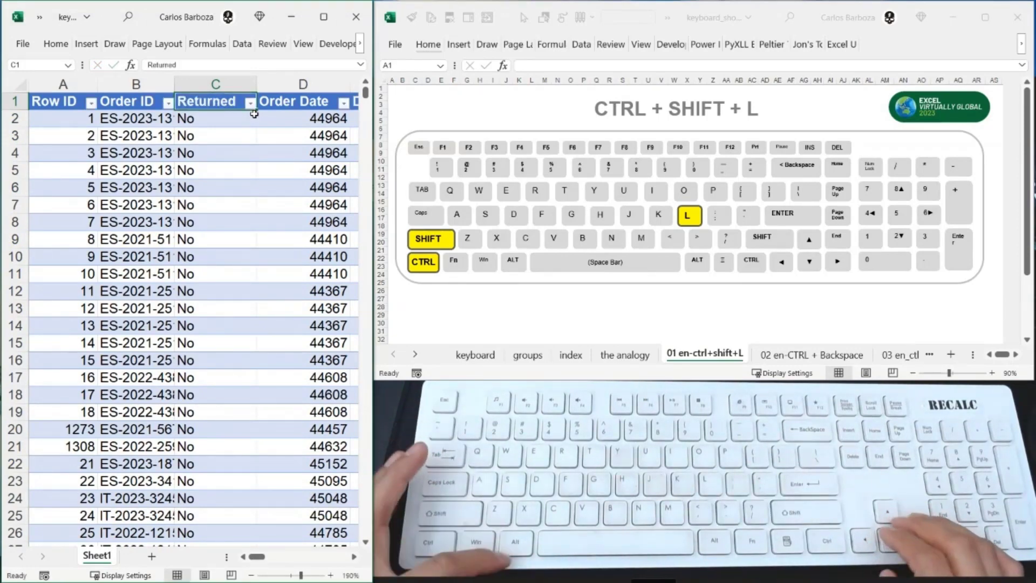
- Open the value search of the Returned column's filter and close it without filtering
{"action": "key", "text": "alt+Down"}
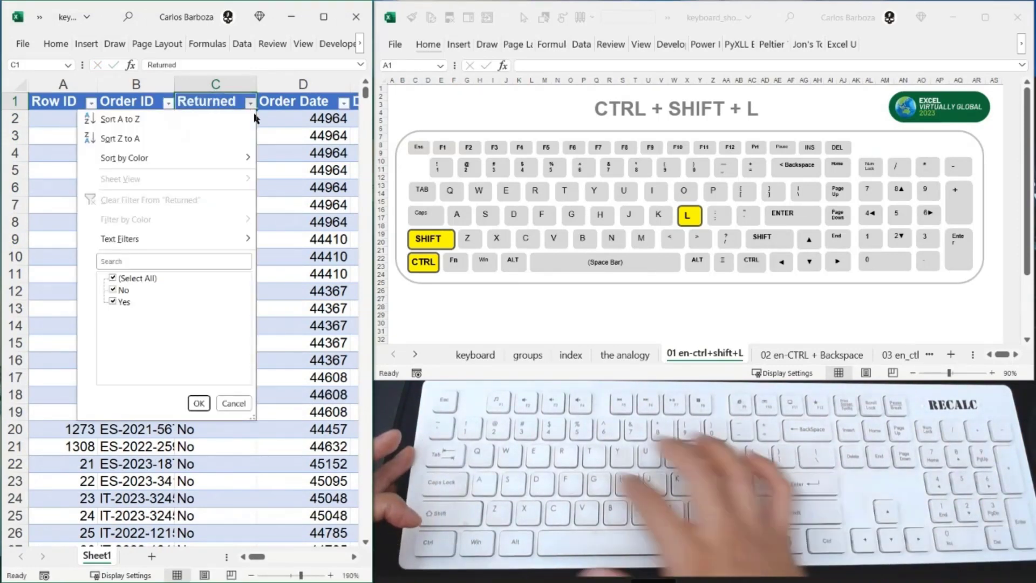
{"action": "key", "text": "e"}
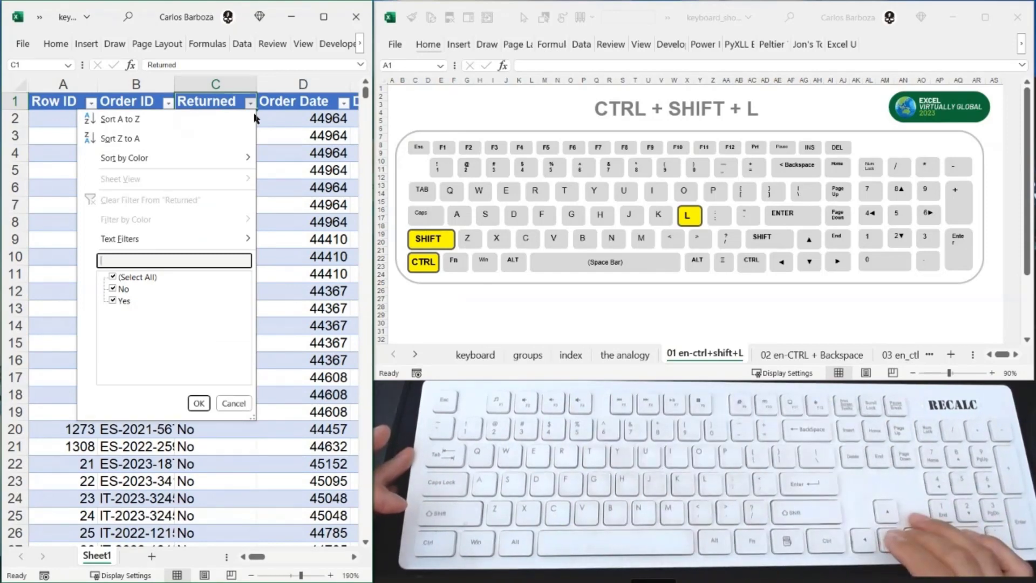
{"action": "key", "text": "Escape"}
- Select the Customer Name header in H1 and open the value search of its filter
{"action": "key", "text": "Right"}
{"action": "key", "text": "Right"}
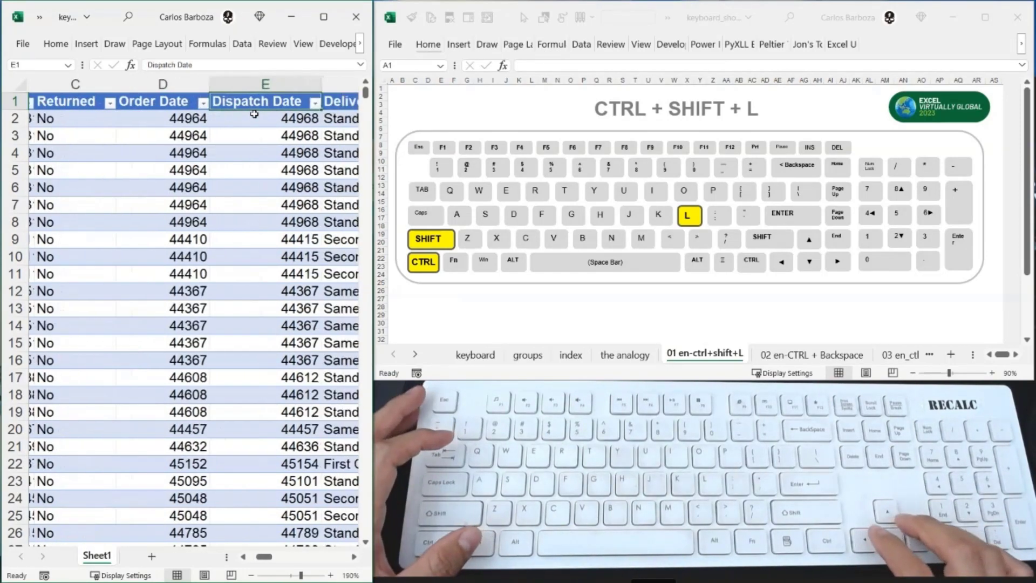
{"action": "key", "text": "Right"}
{"action": "key", "text": "Right"}
{"action": "key", "text": "Right"}
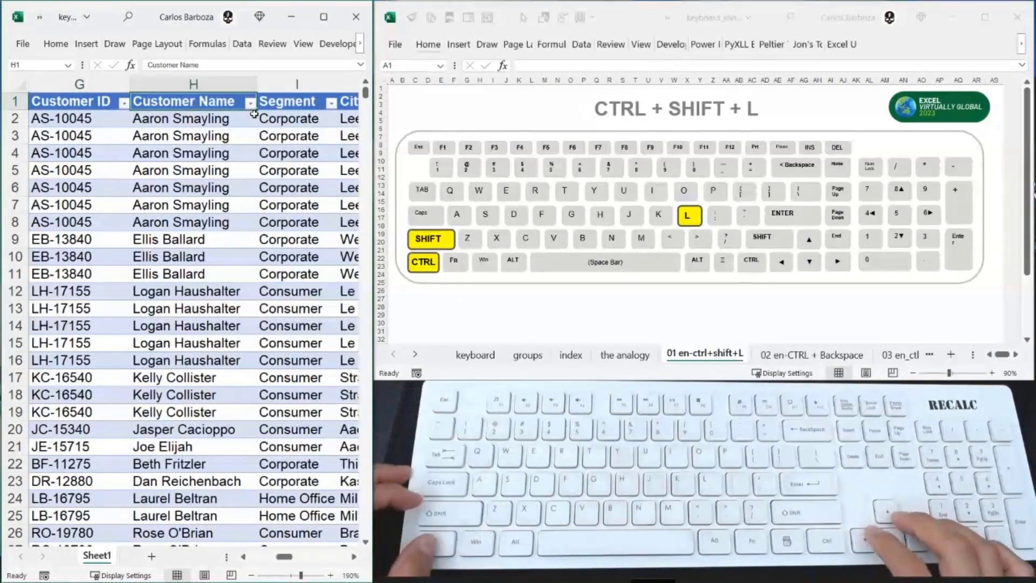
{"action": "key", "text": "alt+Down"}
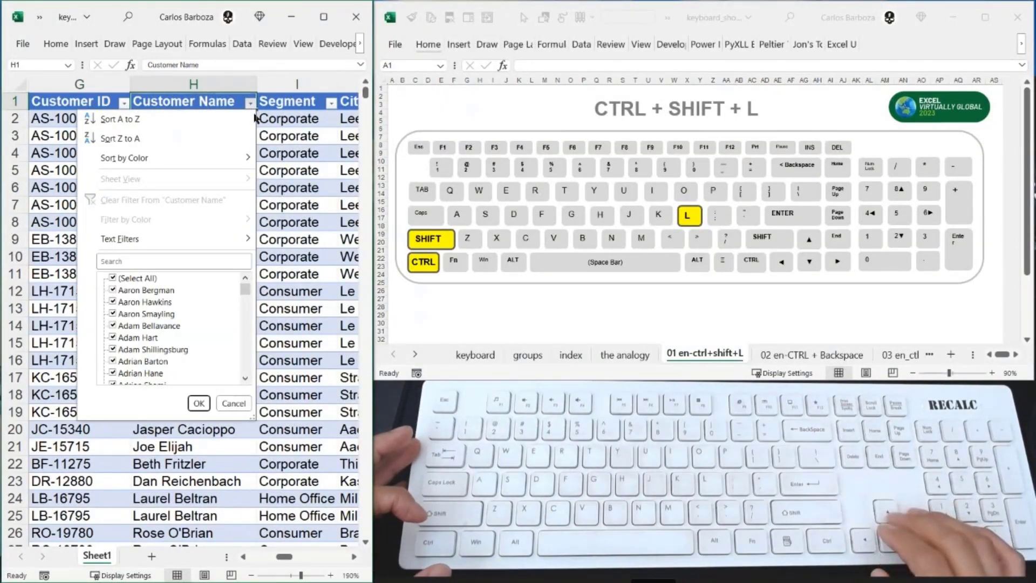
{"action": "key", "text": "e"}
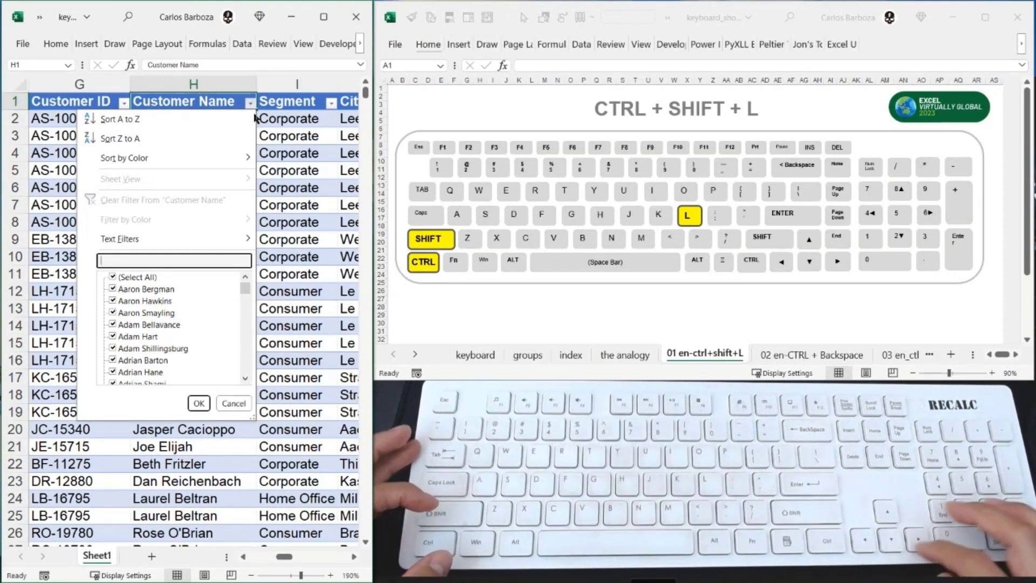
- Look through the first entries of the Customer Name filter list and return to (Select All)
{"action": "key", "text": "Down"}
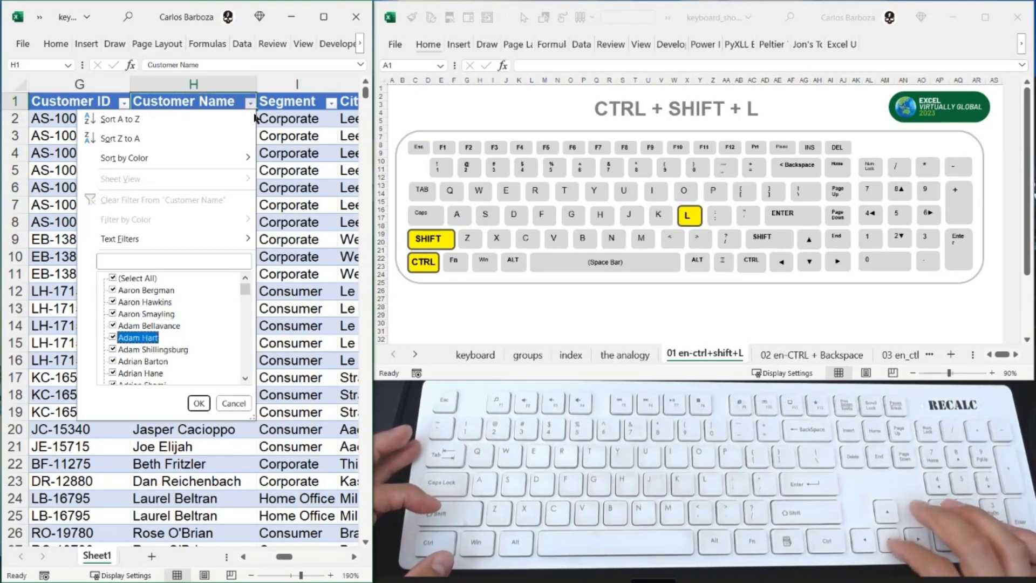
{"action": "key", "text": "Down"}
{"action": "key", "text": "Down"}
{"action": "key", "text": "Down"}
{"action": "key", "text": "Up"}
{"action": "key", "text": "Up"}
{"action": "key", "text": "Up"}
{"action": "key", "text": "Up"}
{"action": "key", "text": "Up"}
{"action": "key", "text": "Up"}
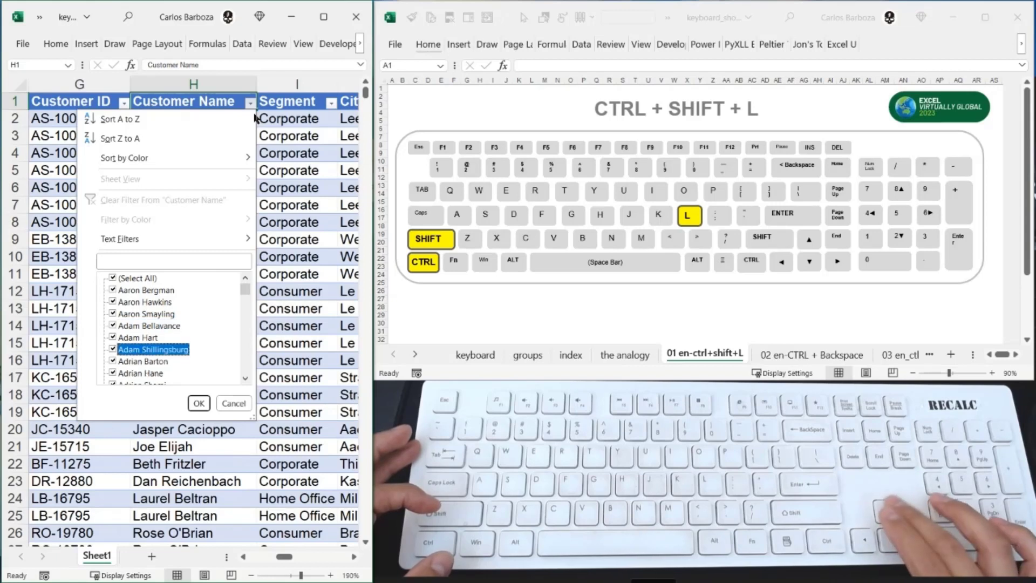
{"action": "key", "text": "Down"}
{"action": "key", "text": "Down"}
{"action": "key", "text": "Down"}
{"action": "key", "text": "Down"}
{"action": "key", "text": "Down"}
{"action": "key", "text": "Up"}
{"action": "key", "text": "Up"}
{"action": "key", "text": "Up"}
{"action": "key", "text": "Up"}
{"action": "key", "text": "Up"}
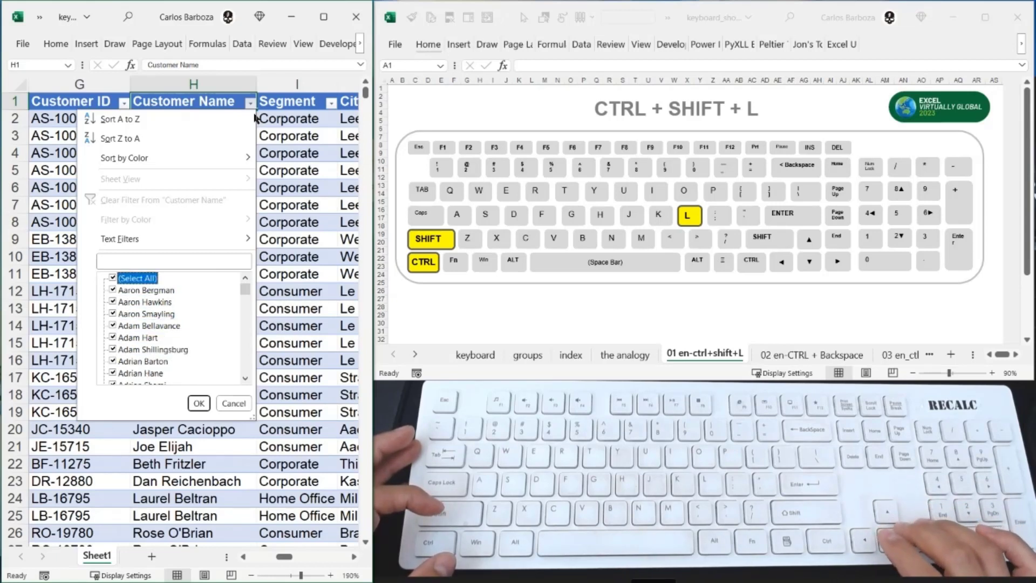
{"action": "key", "text": "Down"}
{"action": "key", "text": "Up"}
{"action": "key", "text": "Up"}
{"action": "key", "text": "Up"}
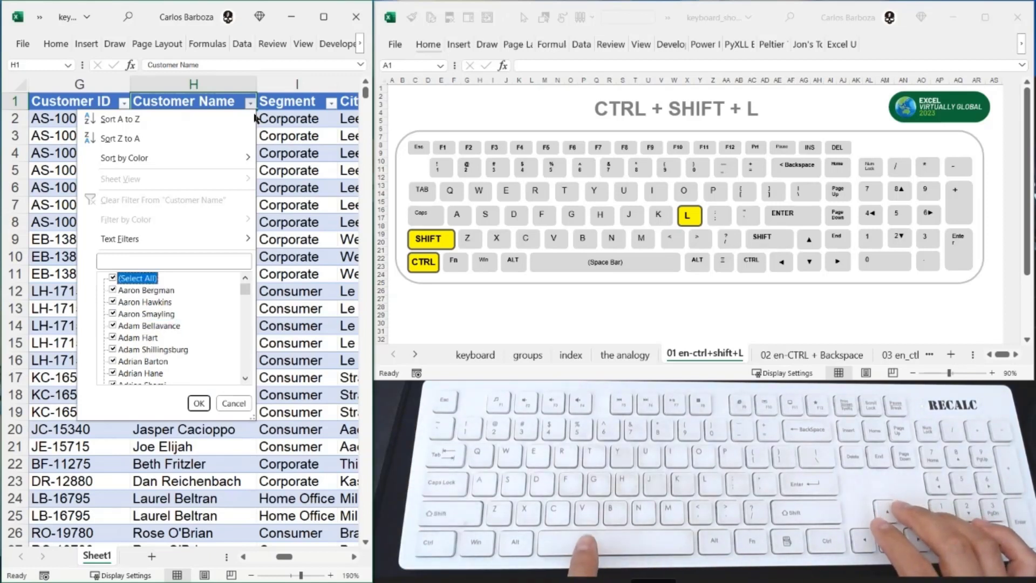
- Deselect all values in the Customer Name filter list and check only the second and eighth customers
{"action": "key", "text": "space"}
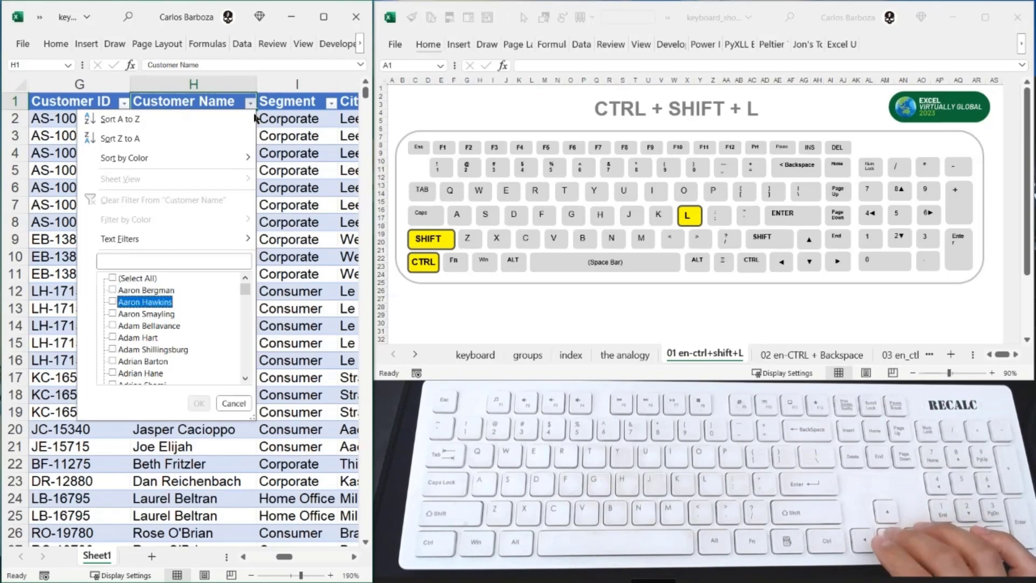
{"action": "key", "text": "Down"}
{"action": "key", "text": "Down"}
{"action": "key", "text": "Up"}
{"action": "key", "text": "Up"}
{"action": "key", "text": "Up"}
{"action": "key", "text": "Up"}
{"action": "key", "text": "Up"}
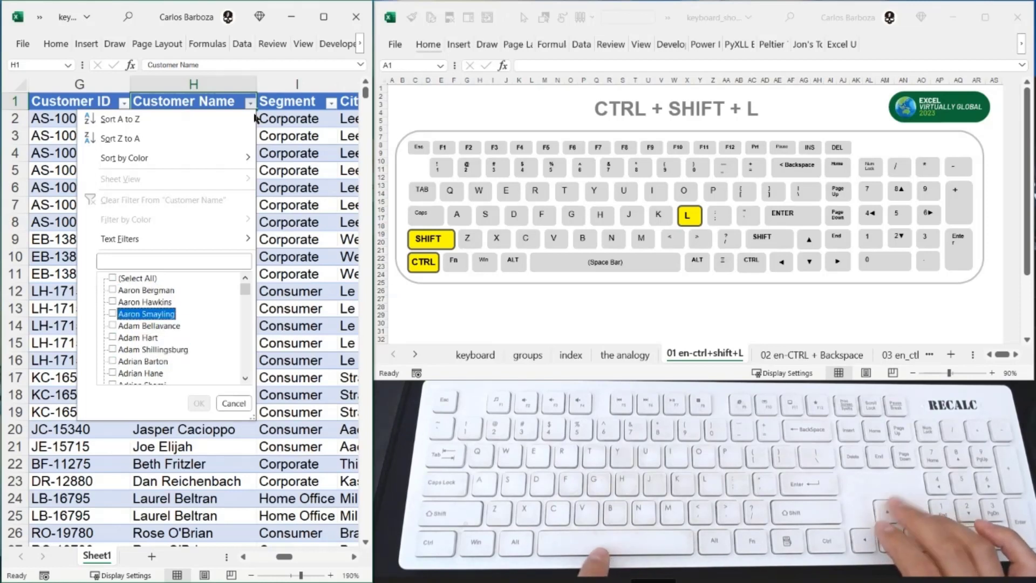
{"action": "key", "text": "space"}
{"action": "key", "text": "Down"}
{"action": "key", "text": "Down"}
- Check the thirteenth and nineteenth customers in the Customer Name filter list, and cancel the filter without applying it
{"action": "key", "text": "Down"}
{"action": "key", "text": "Down"}
{"action": "key", "text": "Down"}
{"action": "key", "text": "Down"}
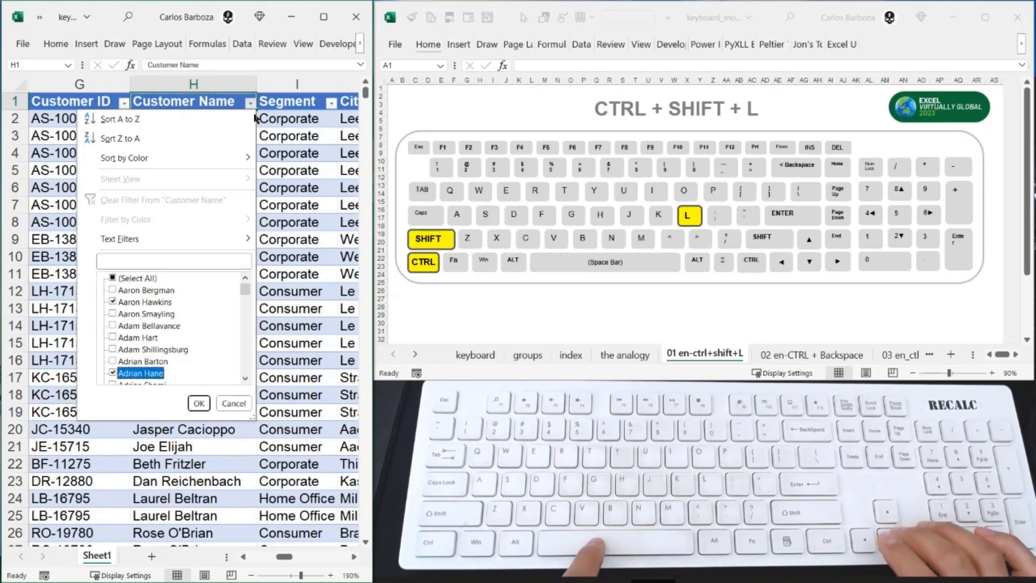
{"action": "key", "text": "space"}
{"action": "key", "text": "Down"}
{"action": "key", "text": "Down"}
{"action": "key", "text": "Down"}
{"action": "key", "text": "Down"}
{"action": "key", "text": "Down"}
{"action": "key", "text": "space"}
{"action": "key", "text": "Down"}
{"action": "key", "text": "Down"}
{"action": "key", "text": "Down"}
{"action": "key", "text": "Down"}
{"action": "key", "text": "Down"}
{"action": "key", "text": "Down"}
{"action": "key", "text": "Down"}
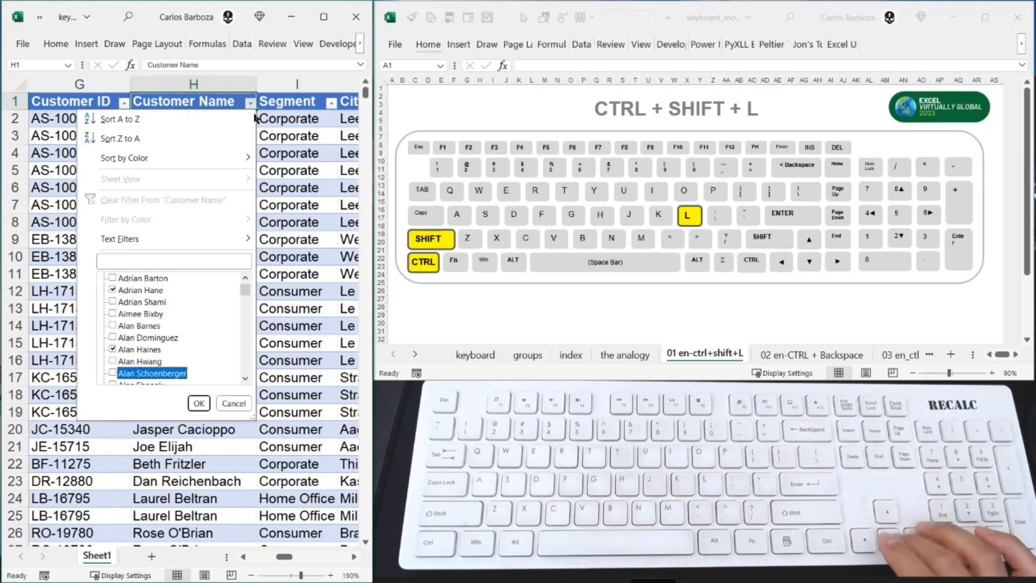
{"action": "key", "text": "Up"}
{"action": "key", "text": "space"}
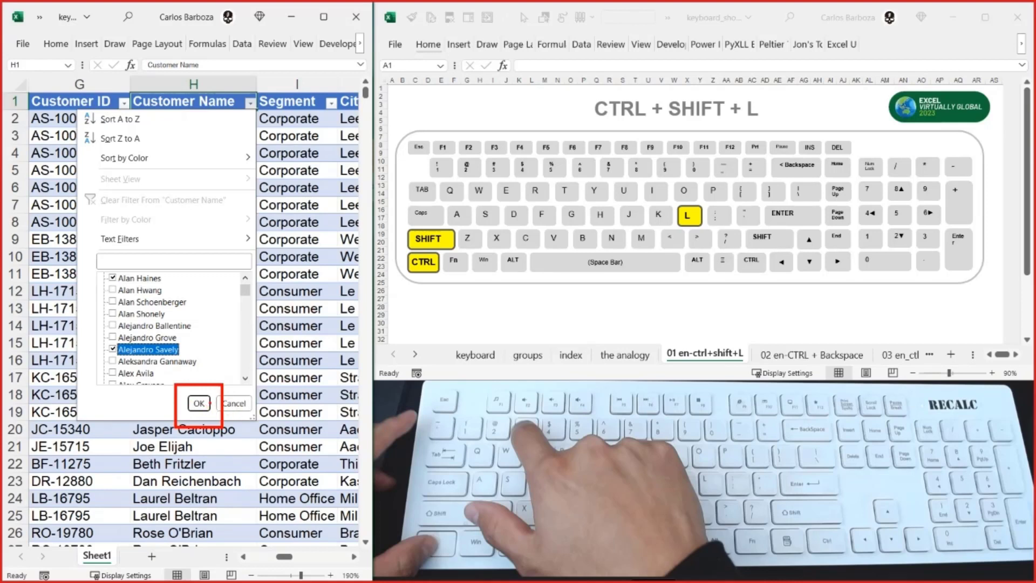
{"action": "key", "text": "Escape"}
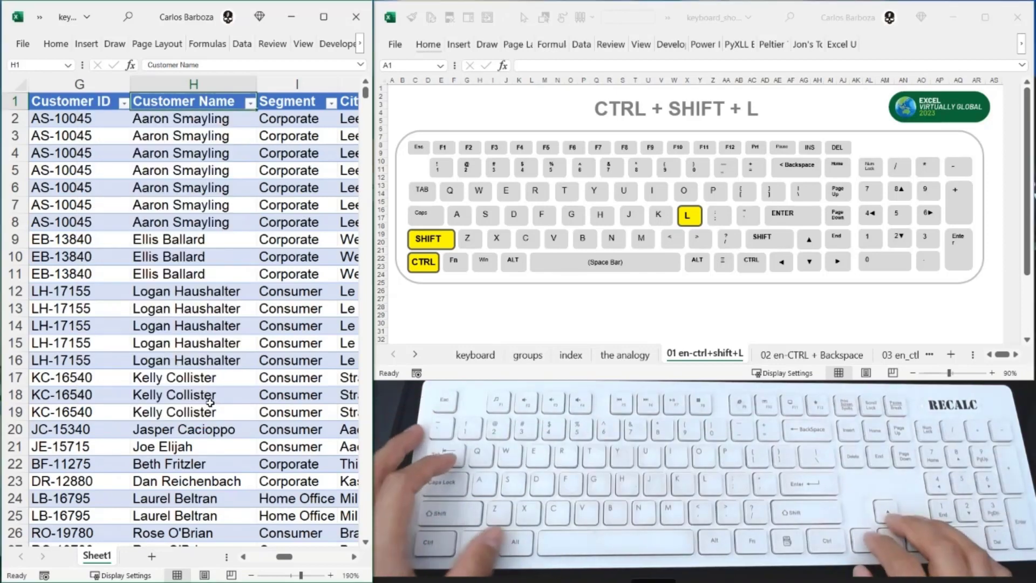
- Deselect all values in the Customer Name filter list and check the third and eighth customers
{"action": "key", "text": "alt+Down"}
{"action": "key", "text": "Tab"}
{"action": "key", "text": "space"}
{"action": "key", "text": "Down"}
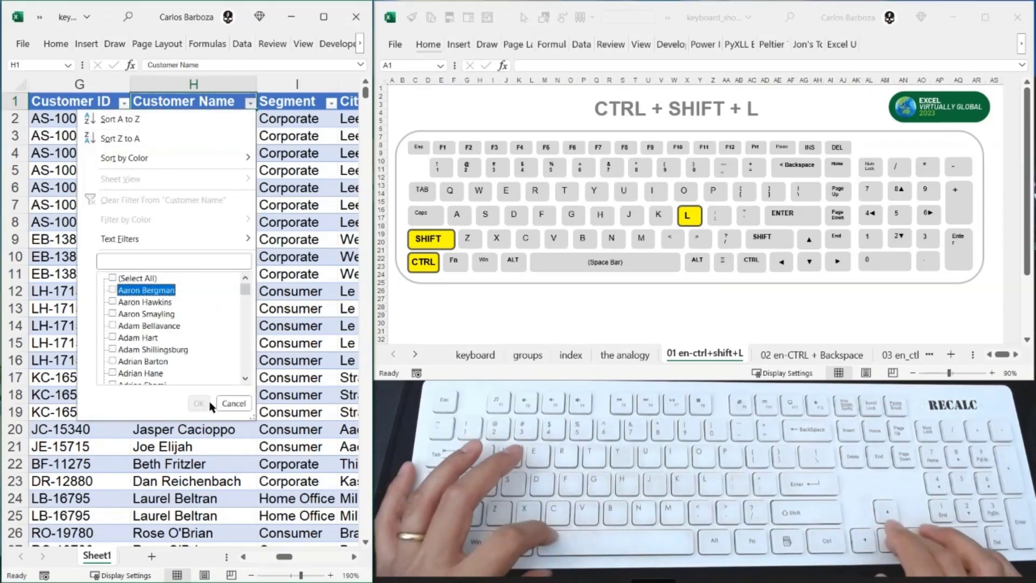
{"action": "key", "text": "Down"}
{"action": "key", "text": "Down"}
{"action": "key", "text": "space"}
{"action": "key", "text": "Down"}
{"action": "key", "text": "Down"}
{"action": "key", "text": "Down"}
- Check the thirteenth and nineteenth customers in the Customer Name filter list as well, and apply the filter
{"action": "key", "text": "Down"}
{"action": "key", "text": "Down"}
{"action": "key", "text": "space"}
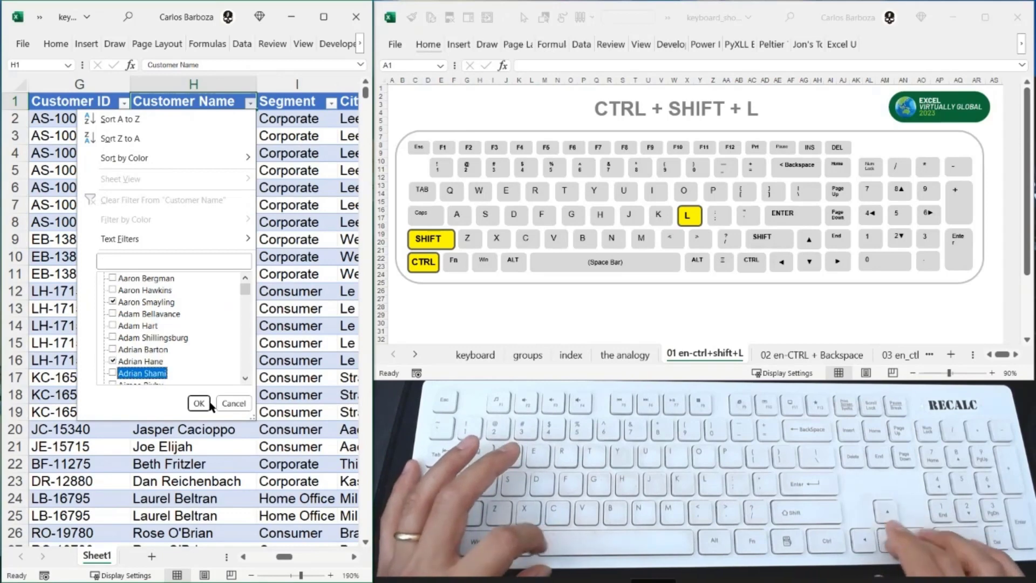
{"action": "key", "text": "Down"}
{"action": "key", "text": "Down"}
{"action": "key", "text": "Down"}
{"action": "key", "text": "Down"}
{"action": "key", "text": "Down"}
{"action": "key", "text": "space"}
{"action": "key", "text": "Down"}
{"action": "key", "text": "Down"}
{"action": "key", "text": "Down"}
{"action": "key", "text": "Down"}
{"action": "key", "text": "Down"}
{"action": "key", "text": "Down"}
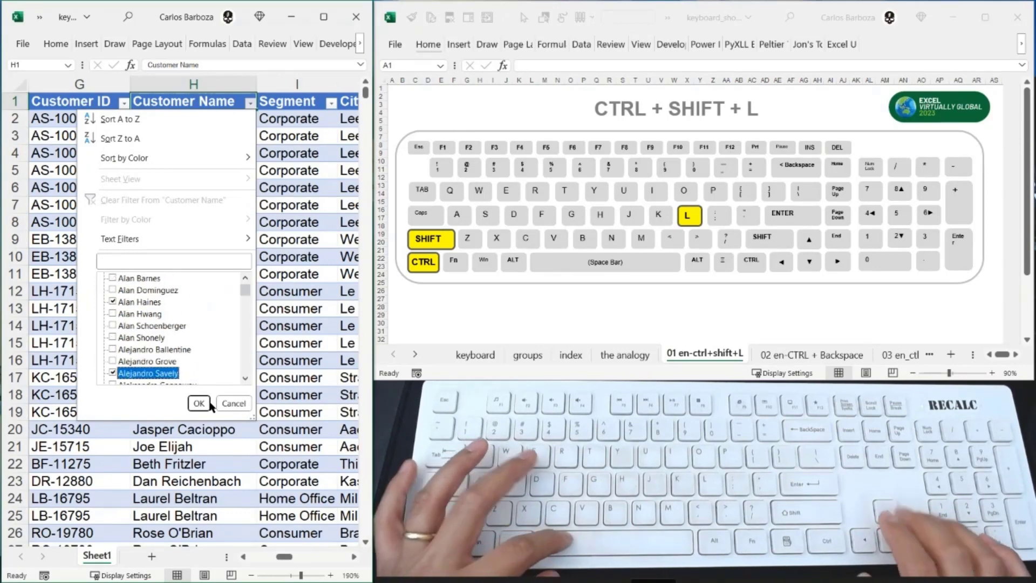
{"action": "key", "text": "space"}
{"action": "key", "text": "Up"}
{"action": "key", "text": "Return"}
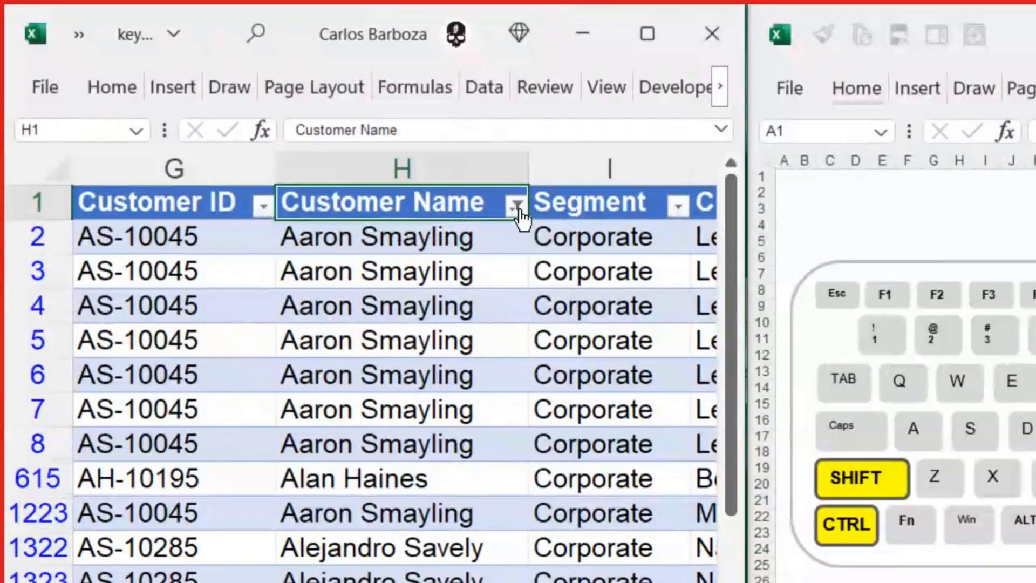
- Clear the Customer Name filter by toggling the table's filters off and on again
{"action": "mouse_move", "coordinate": [522, 221]}
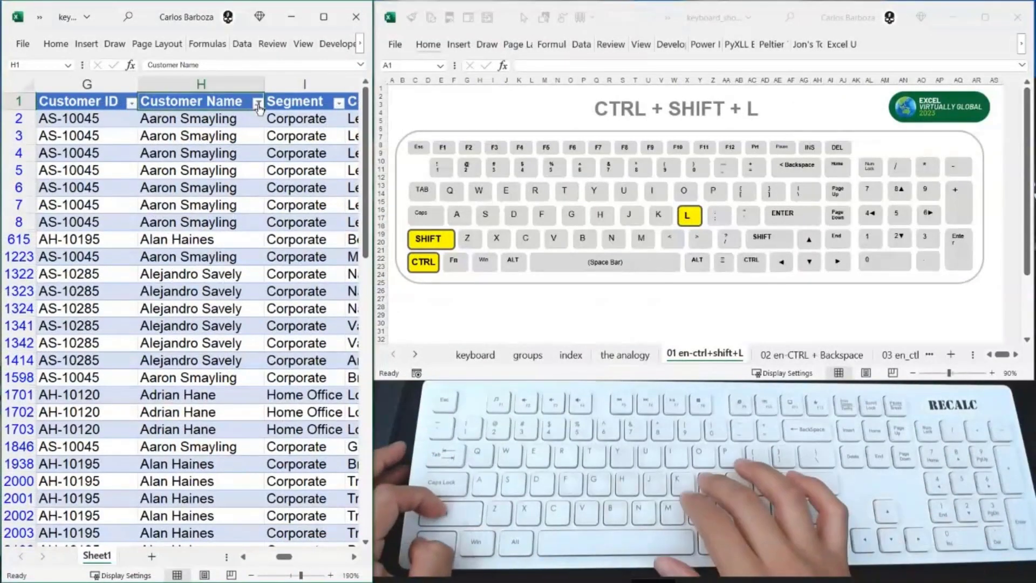
{"action": "key", "text": "ctrl+shift+l"}
{"action": "key", "text": "ctrl+shift+l"}
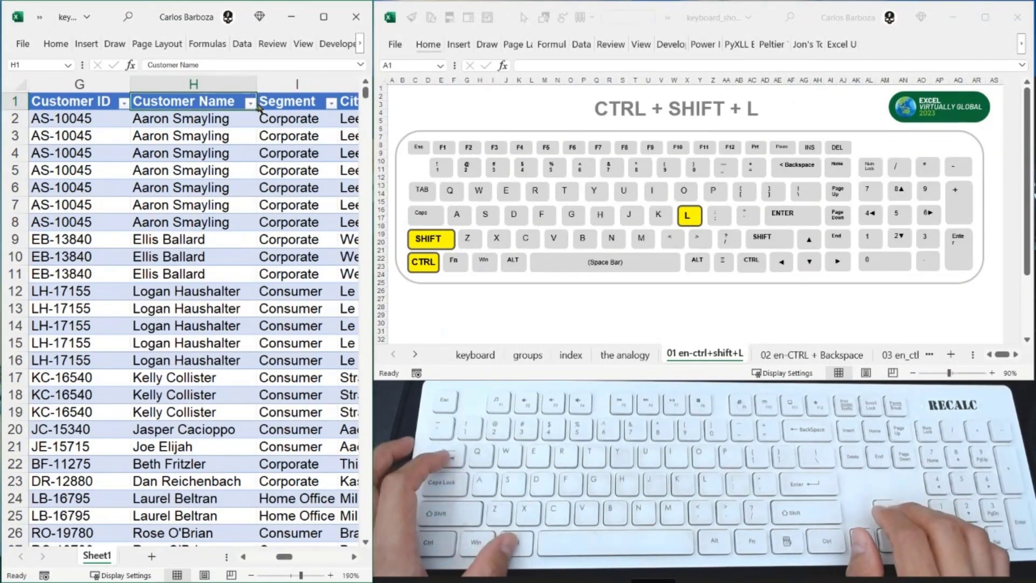
- Switch to the keyboard shortcuts workbook, show the sheet "02 en-CTRL + Backspace", and return to the data workbook
{"action": "key", "text": "alt+Tab"}
{"action": "key", "text": "ctrl+Page_Down"}
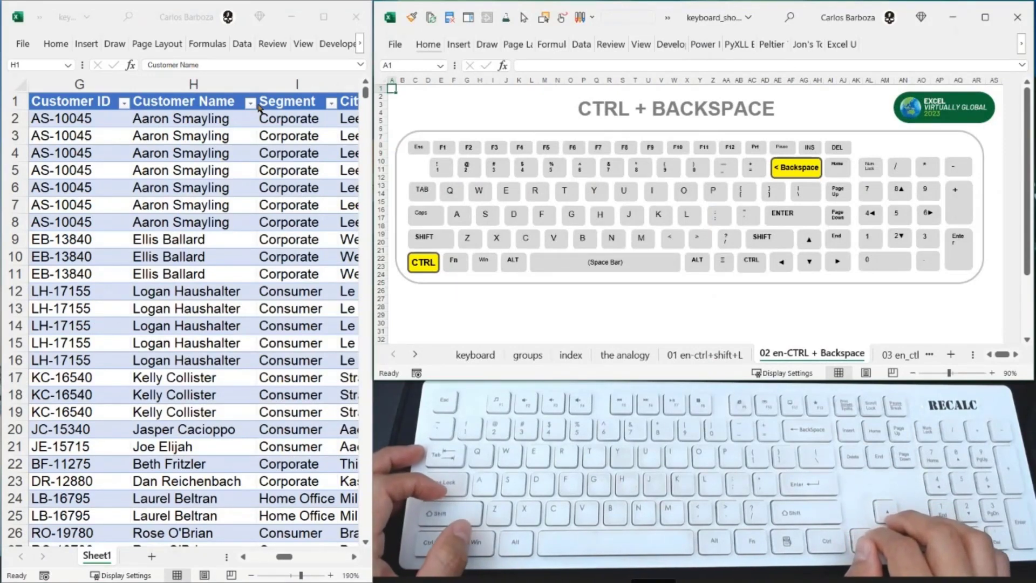
{"action": "key", "text": "alt+Tab"}
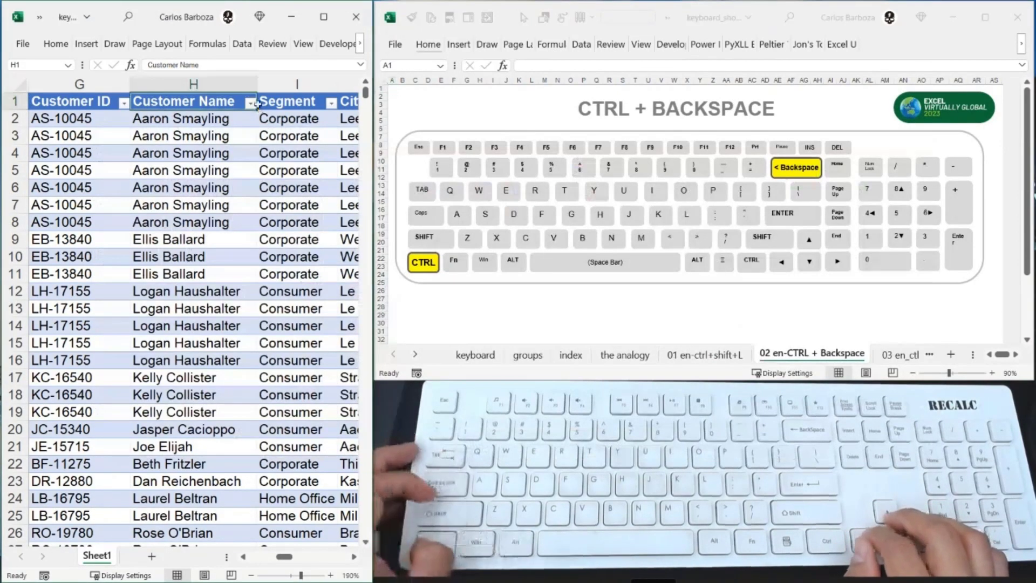
- Select the table data from A2 through the last cell V10001, and bring the view back to the active cell
{"action": "key", "text": "ctrl+Left"}
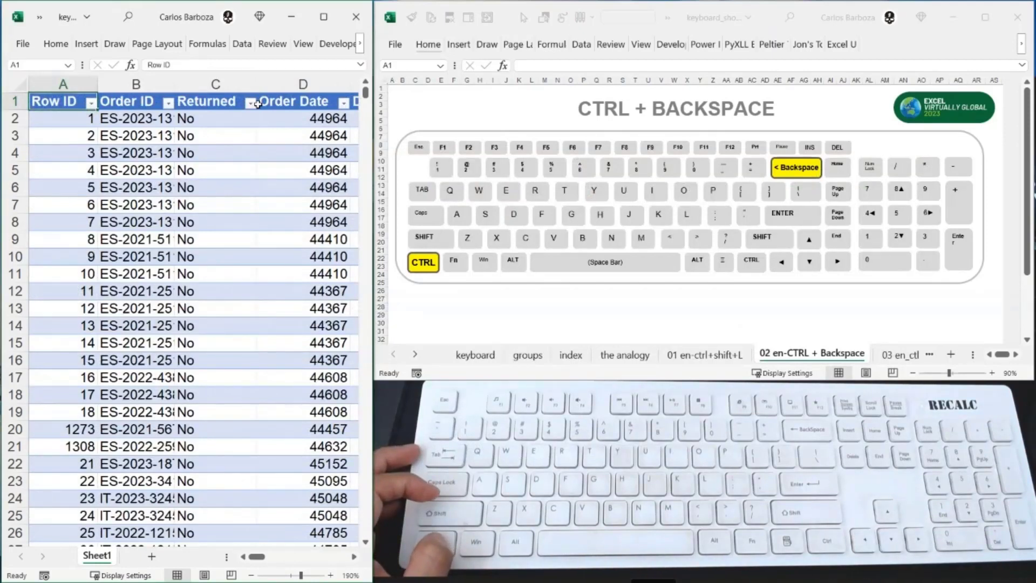
{"action": "key", "text": "Down"}
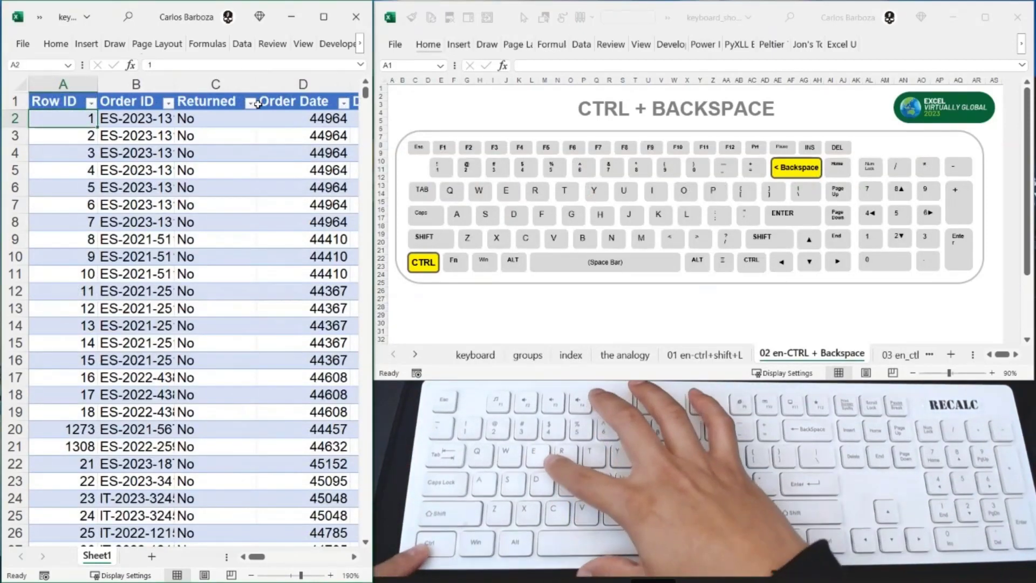
{"action": "key", "text": "ctrl+e"}
{"action": "key", "text": "Escape"}
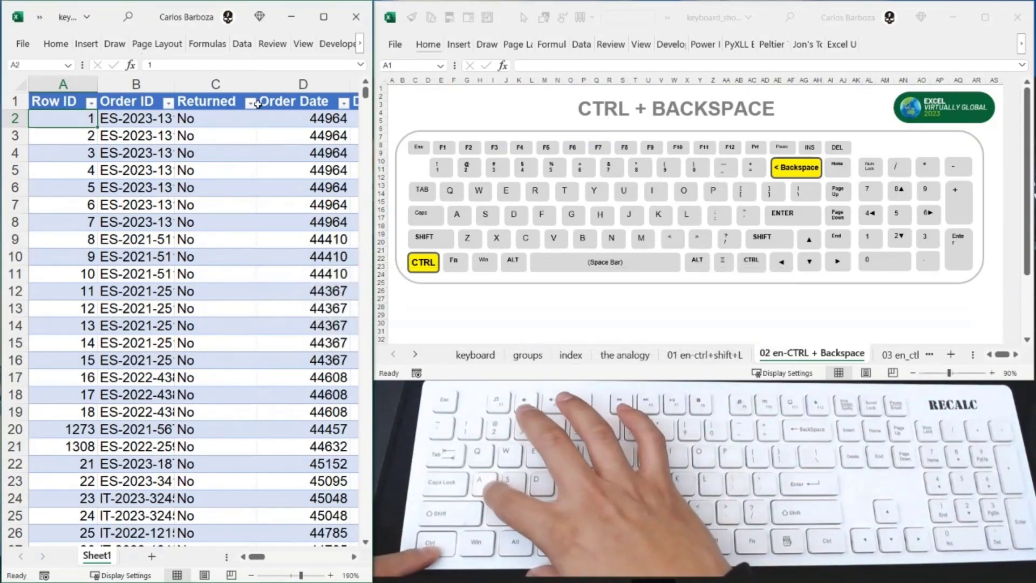
{"action": "key", "text": "ctrl+shift+End"}
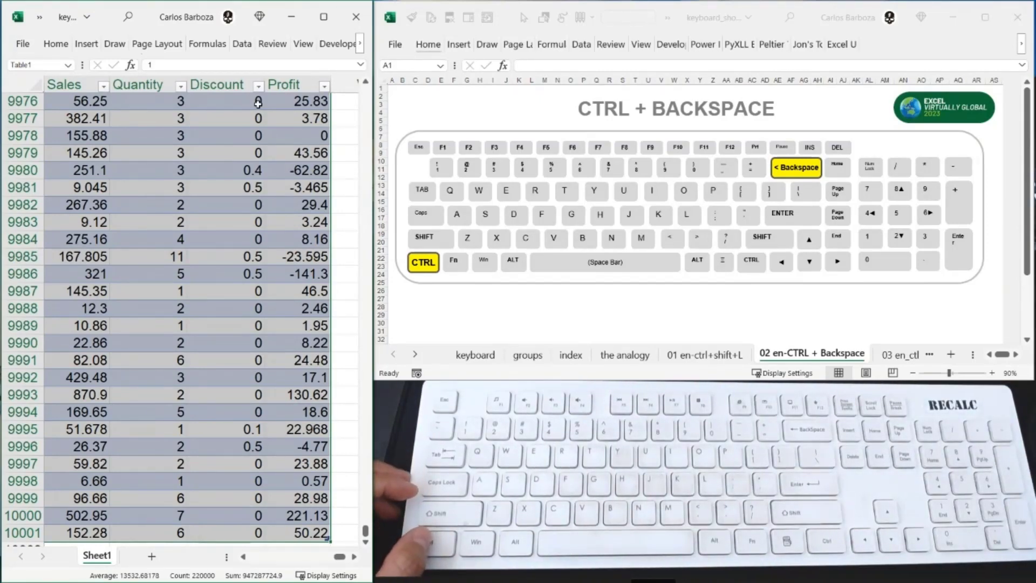
{"action": "scroll", "coordinate": [307, 292], "scroll_direction": "down", "scroll_amount": 4}
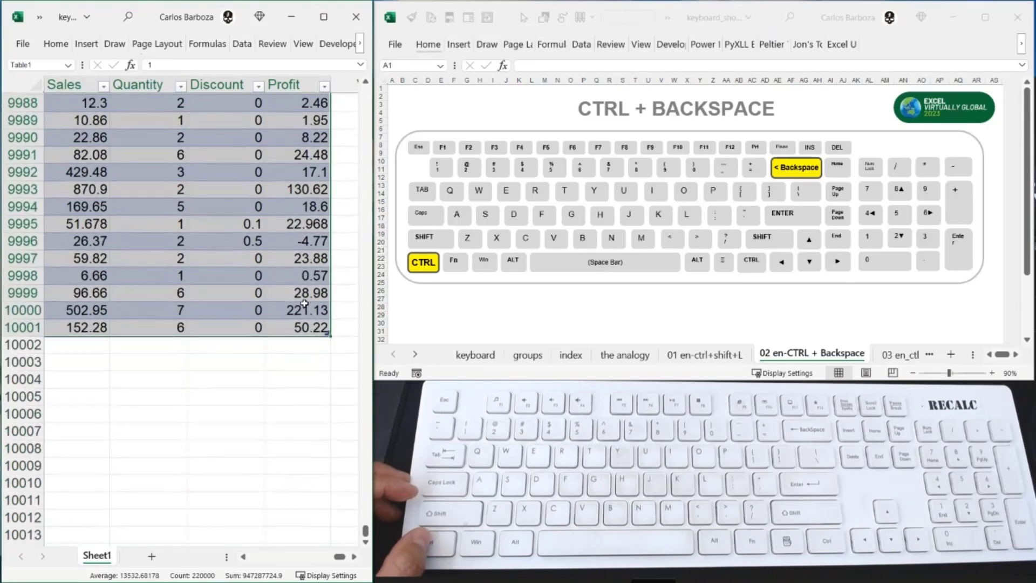
{"action": "scroll", "coordinate": [308, 297], "scroll_direction": "up", "scroll_amount": 3}
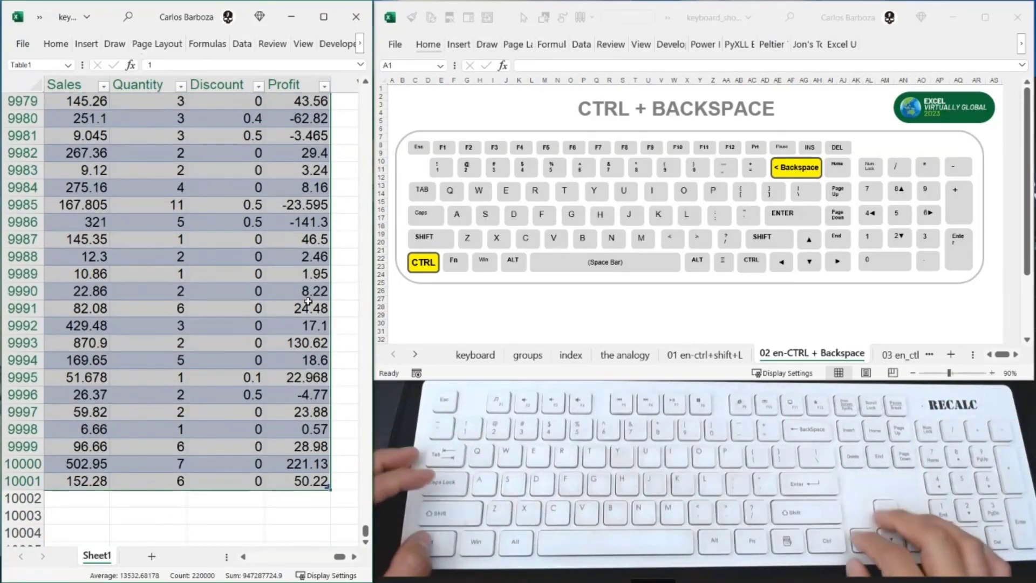
{"action": "key", "text": "ctrl+BackSpace"}
- Extend the selection from A2 to the last cell once more, return the view to the active cell, and collapse the selection to A2
{"action": "key", "text": "ctrl+shift+End"}
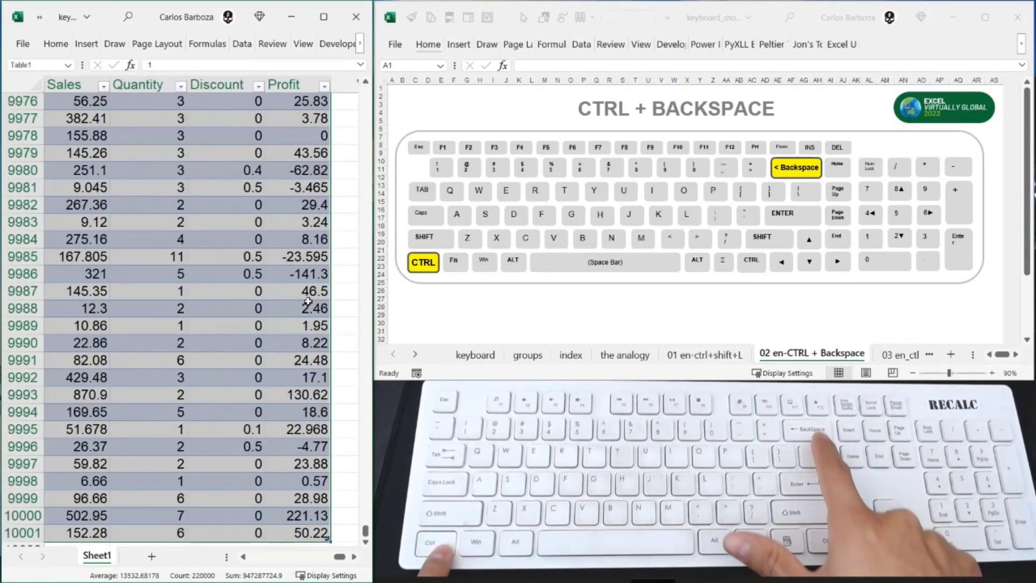
{"action": "key", "text": "ctrl+BackSpace"}
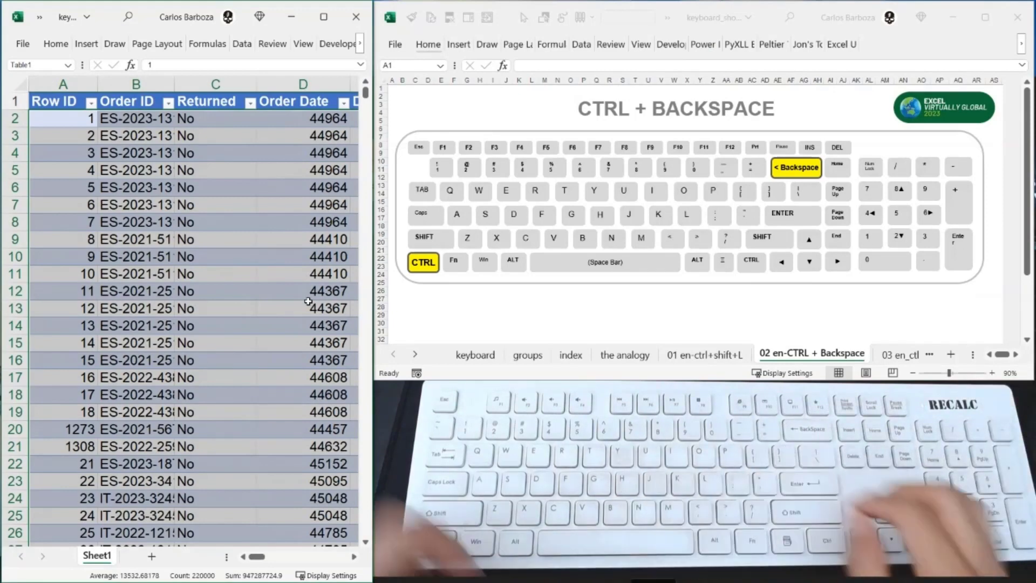
{"action": "key", "text": "Left"}
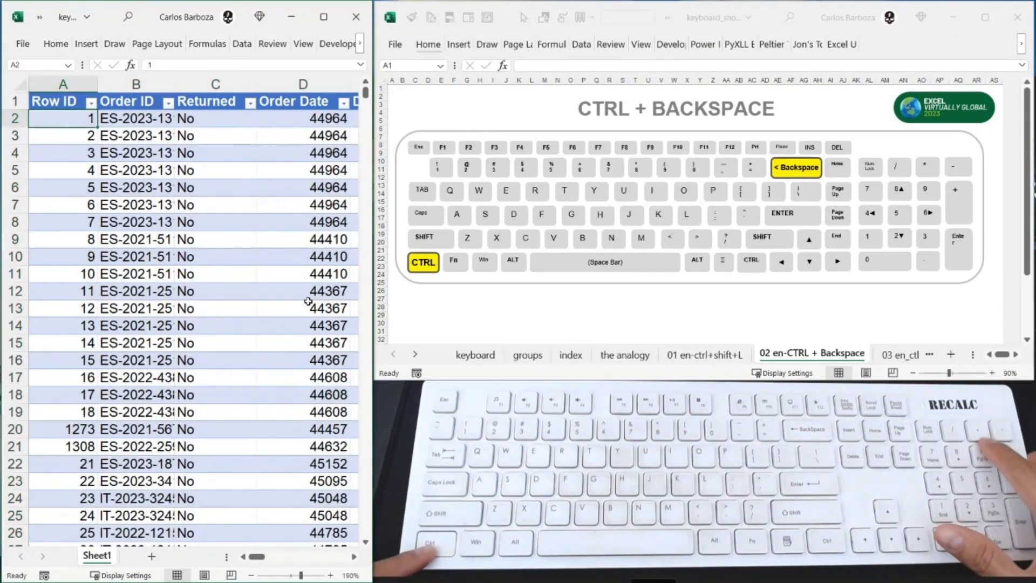
{"action": "key", "text": "ctrl+a"}
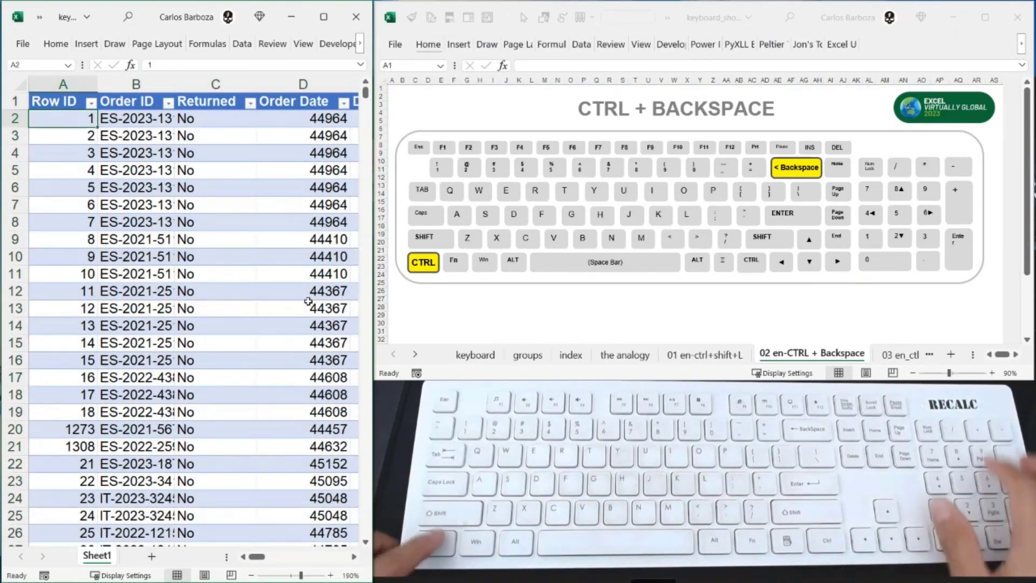
{"action": "key", "text": "ctrl+KP_Multiply"}
{"action": "key", "text": "Down"}
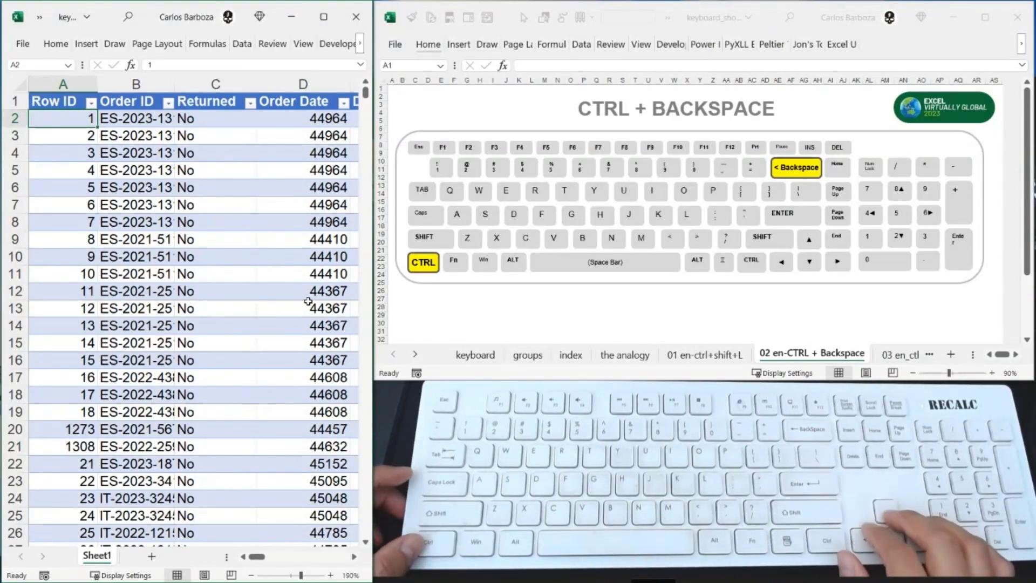
- Go to the empty cell X2, two columns beyond the table's Profit column
{"action": "key", "text": "ctrl+Right"}
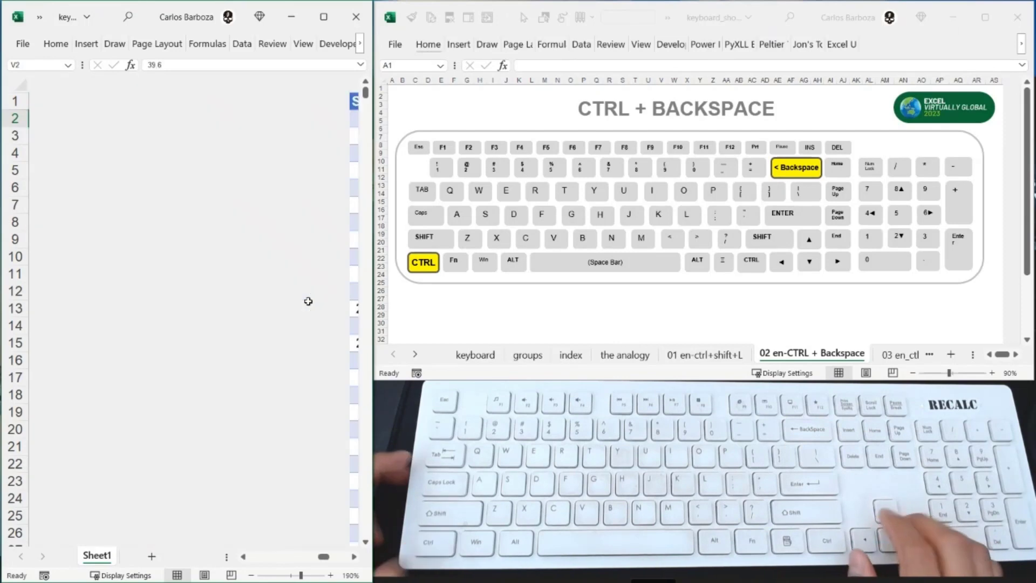
{"action": "key", "text": "Right"}
{"action": "key", "text": "Right"}
{"action": "key", "text": "Right"}
{"action": "key", "text": "Left"}
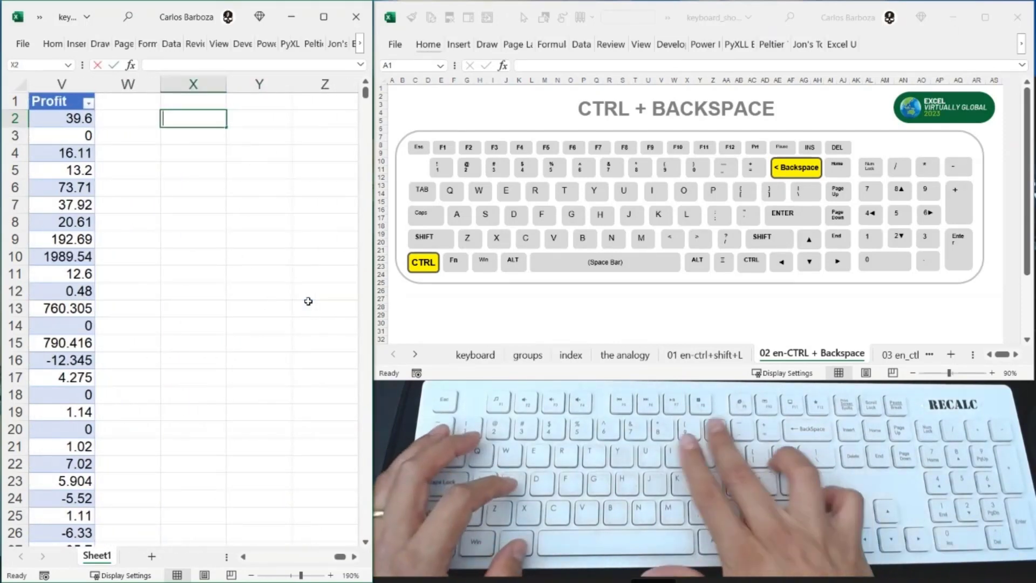
- Start a SUM formula in X2 over Table1[Profit], bring the view back from the column's end, and cancel the formula
{"action": "type", "text": "= sum"}
{"action": "key", "text": "Tab"}
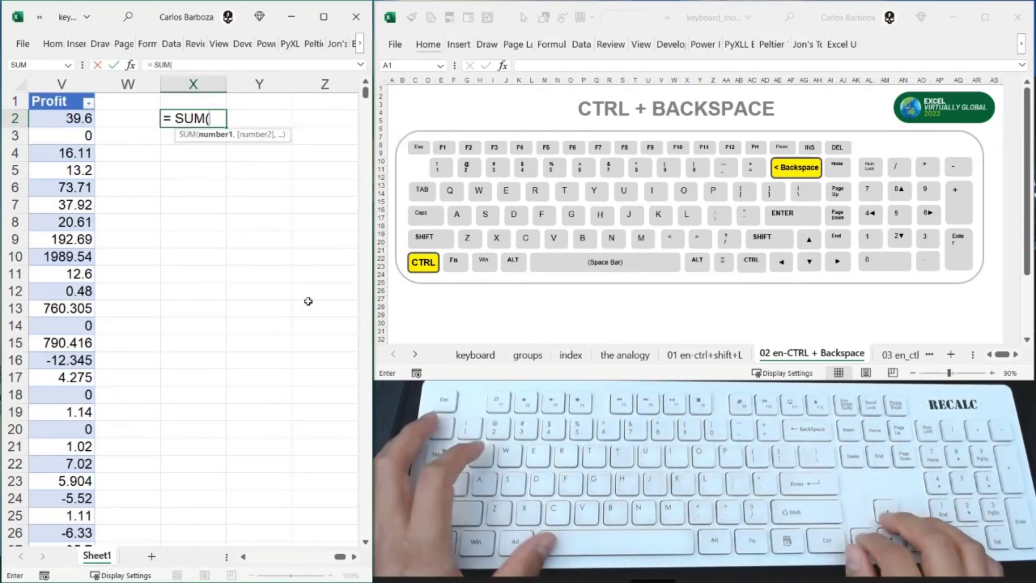
{"action": "key", "text": "Left"}
{"action": "key", "text": "Left"}
{"action": "key", "text": "Left"}
{"action": "key", "text": "Right"}
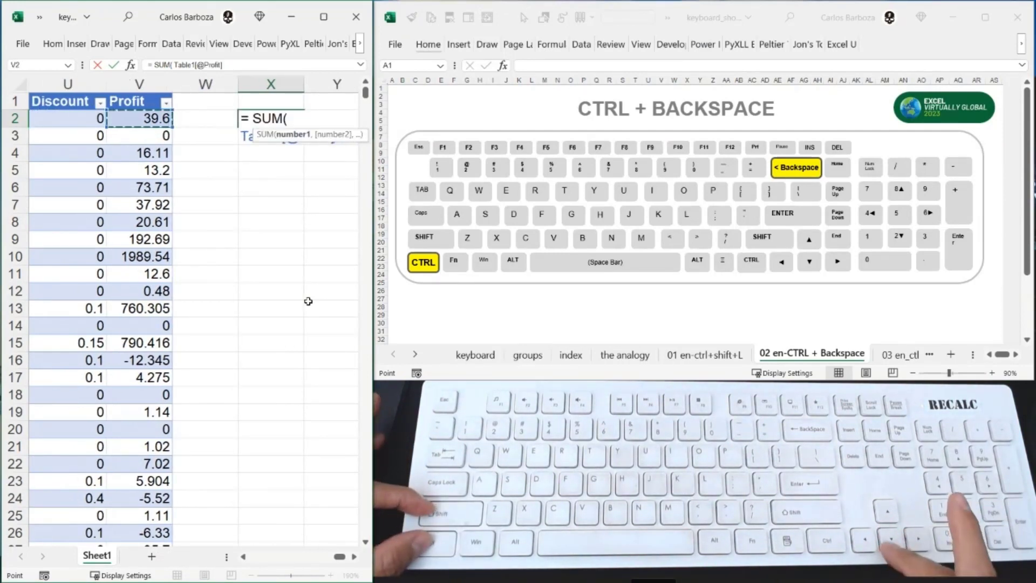
{"action": "key", "text": "ctrl+shift+Down"}
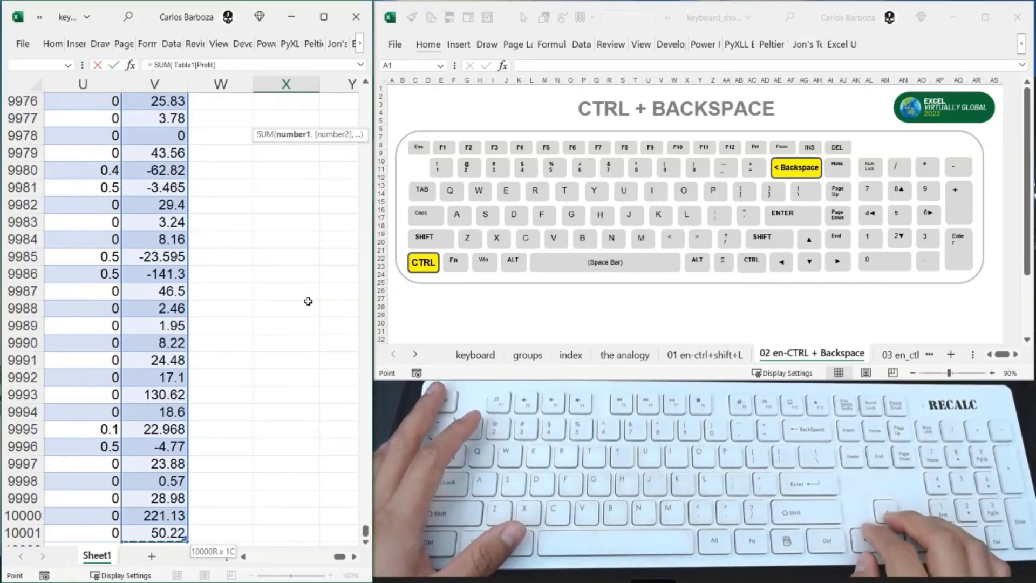
{"action": "key", "text": "ctrl+BackSpace"}
{"action": "key", "text": "Escape"}
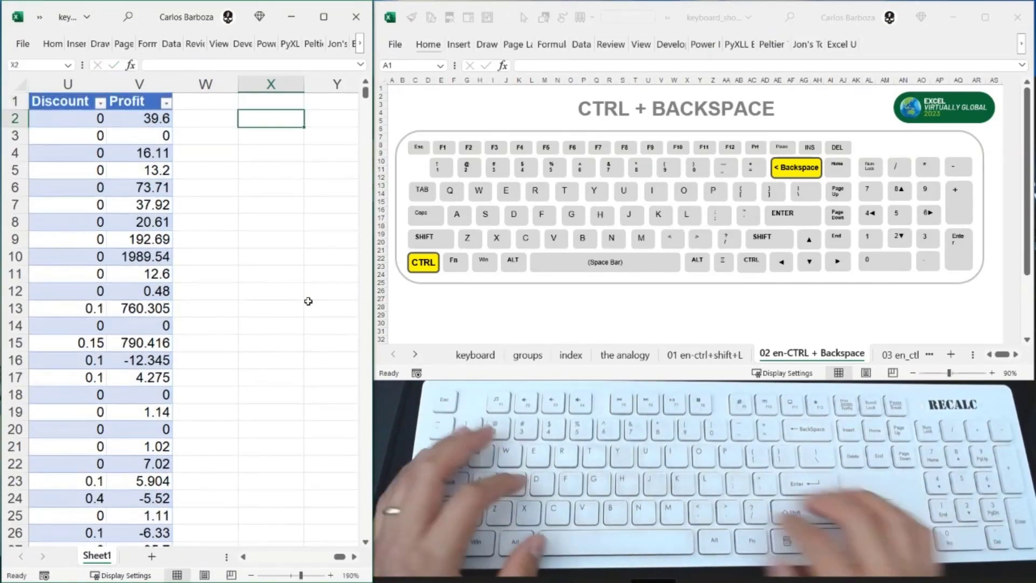
- Start the SUM formula over Table1[Profit] again, scroll manually from the last row up to the first, and cancel the formula
{"action": "type", "text": "=SUM("}
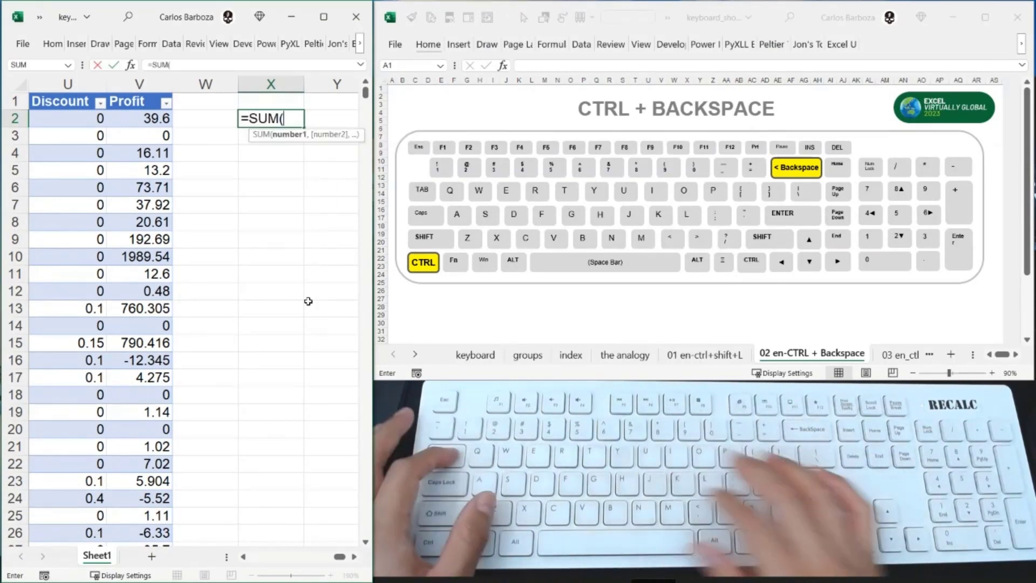
{"action": "key", "text": "Left"}
{"action": "key", "text": "Left"}
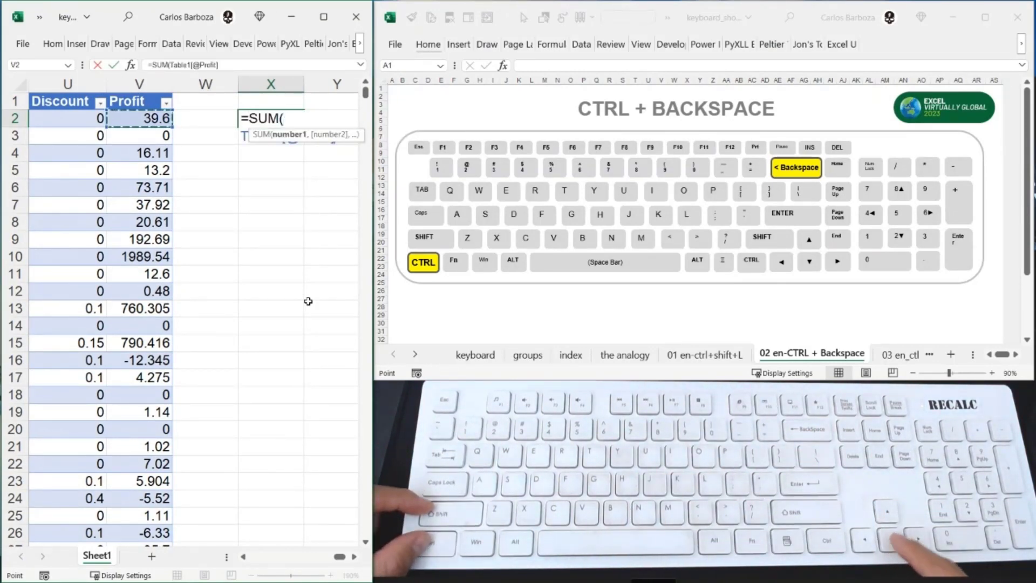
{"action": "key", "text": "ctrl+shift+Down"}
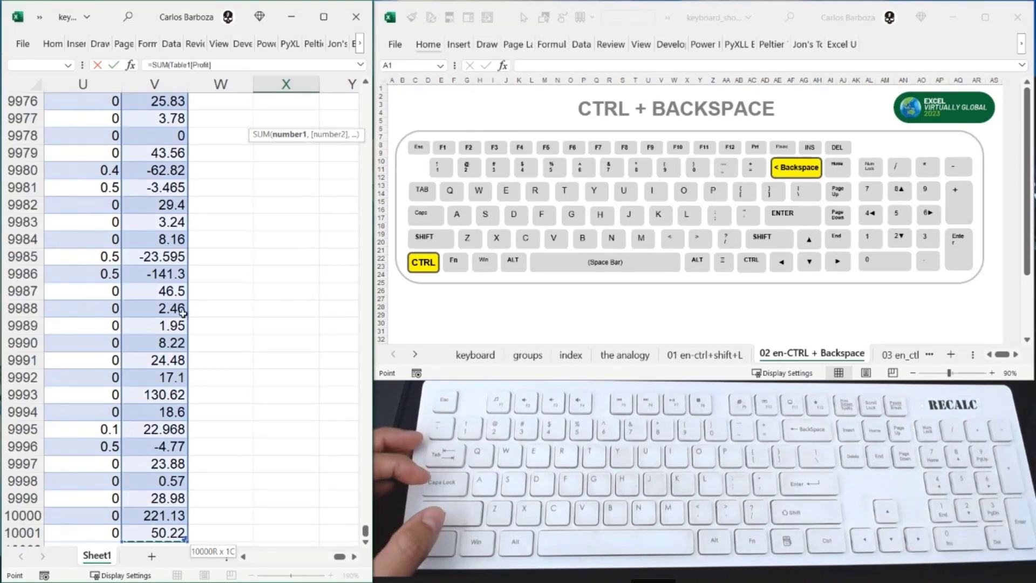
{"action": "scroll", "coordinate": [208, 319], "scroll_direction": "up", "scroll_amount": 20}
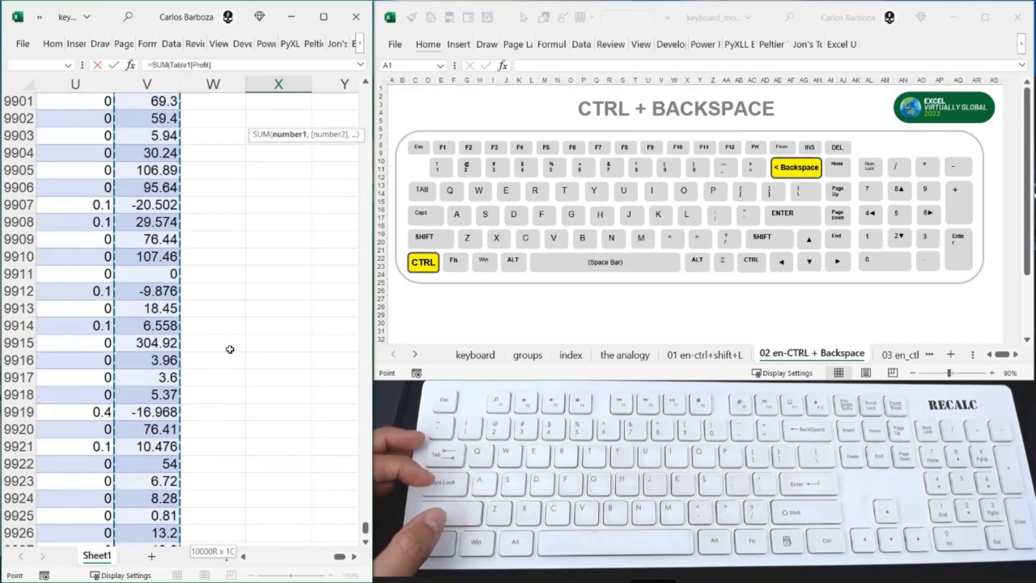
{"action": "scroll", "coordinate": [230, 349], "scroll_direction": "up", "scroll_amount": 20}
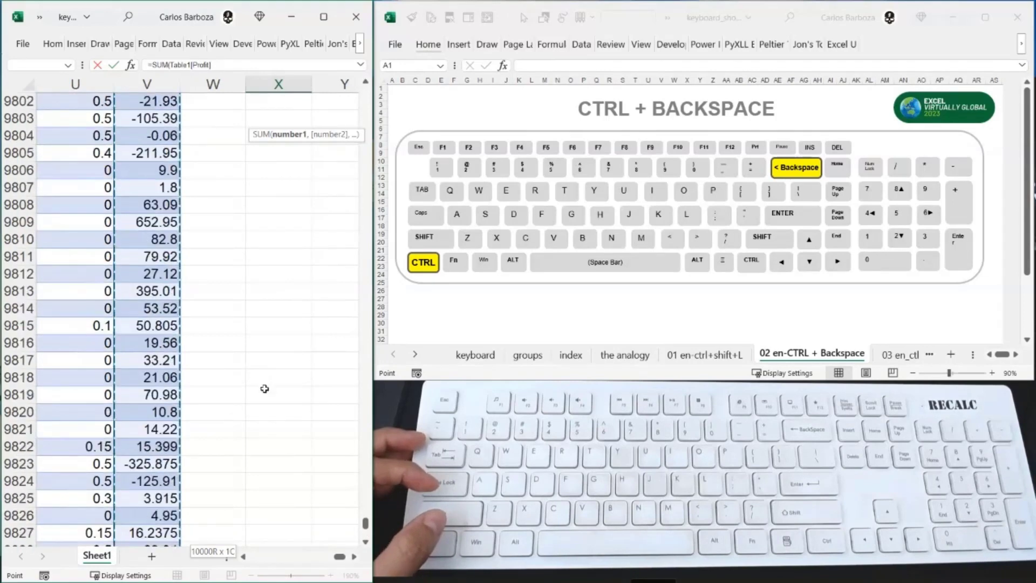
{"action": "scroll", "coordinate": [265, 389], "scroll_direction": "up", "scroll_amount": 20}
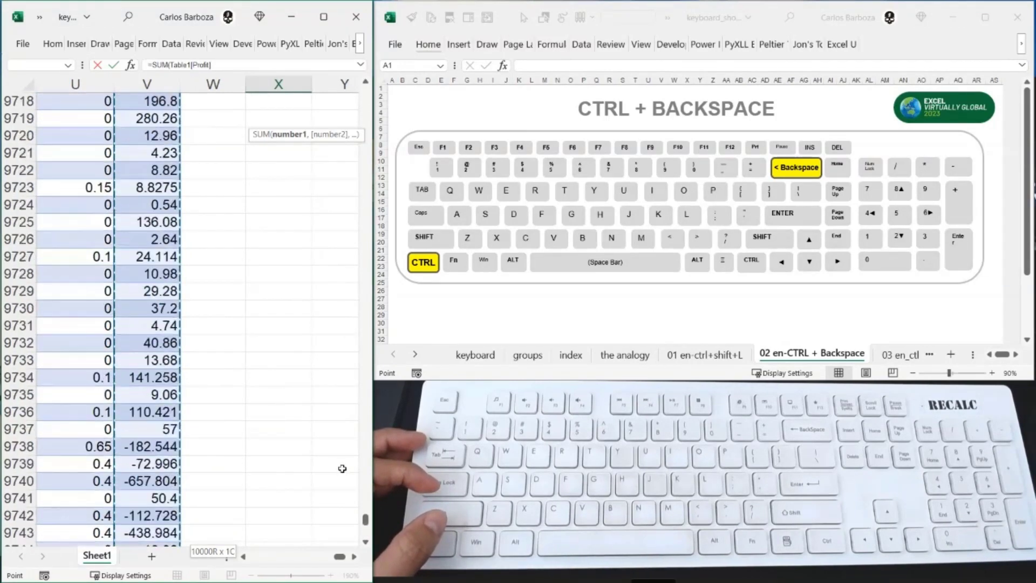
{"action": "scroll", "coordinate": [342, 469], "scroll_direction": "up", "scroll_amount": 4}
{"action": "left_click_drag", "start_coordinate": [366, 523], "coordinate": [365, 89]}
{"action": "key", "text": "Escape"}
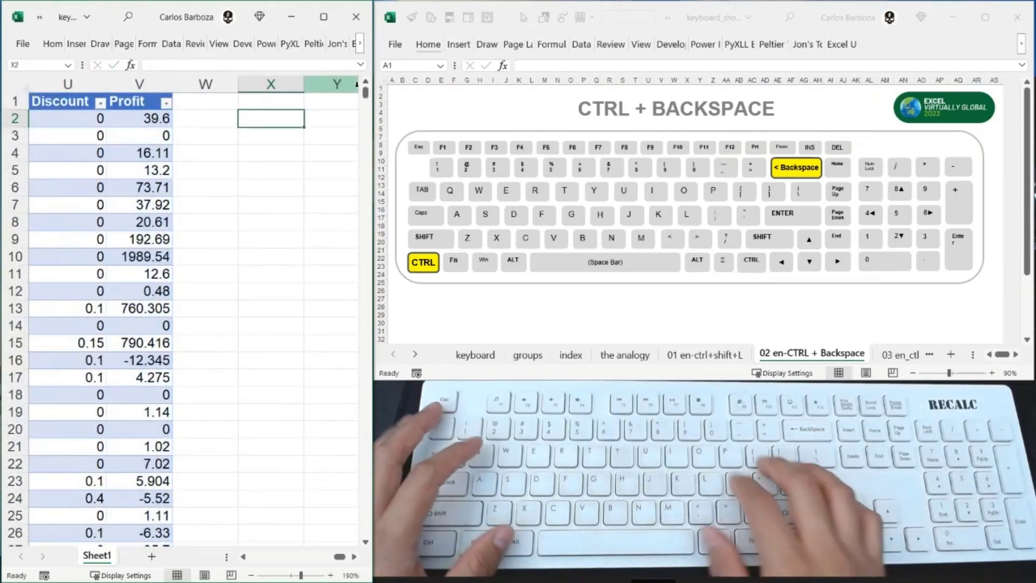
- Start a SUM formula in X2 over the whole Profit column, bring the view back to X2, and remove the column reference
{"action": "type", "text": "="}
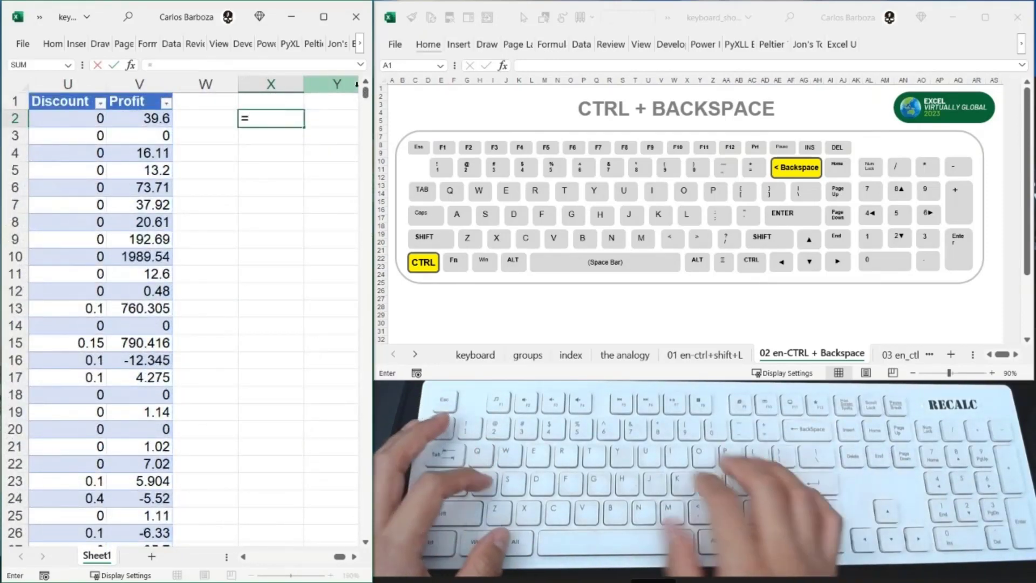
{"action": "type", "text": " SUM("}
{"action": "key", "text": "Left"}
{"action": "key", "text": "Left"}
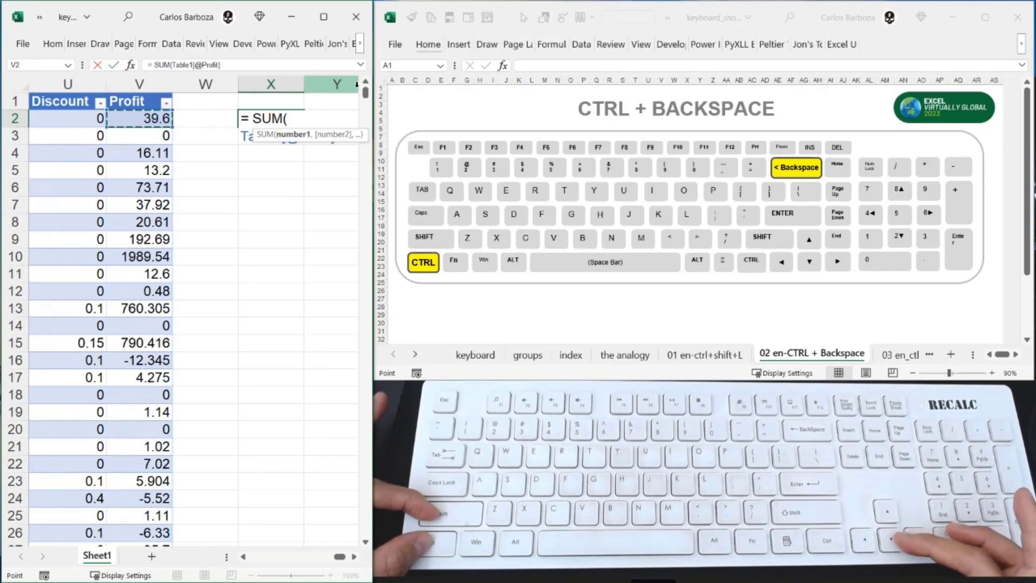
{"action": "key", "text": "ctrl+shift+Down"}
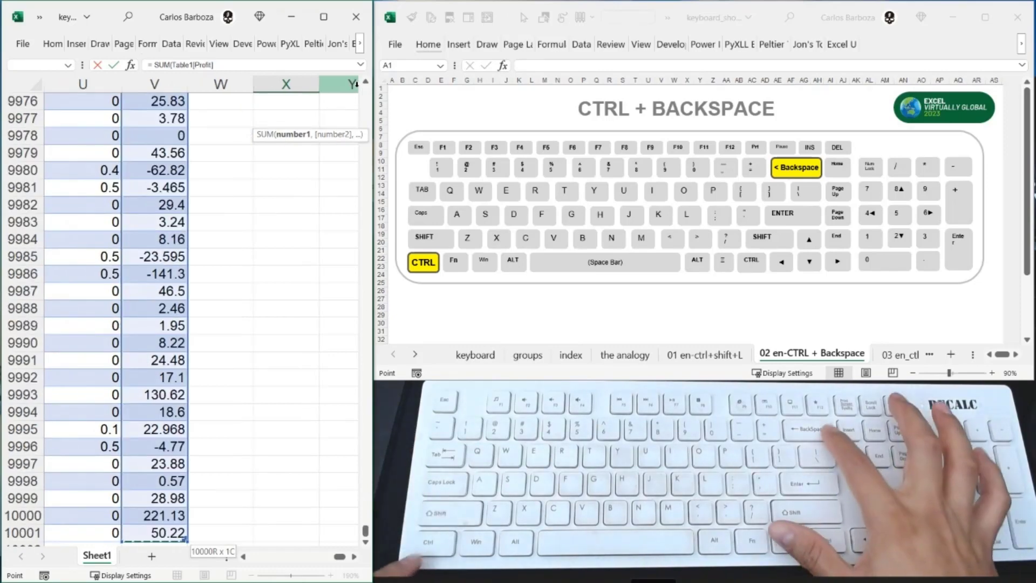
{"action": "key", "text": "ctrl+BackSpace"}
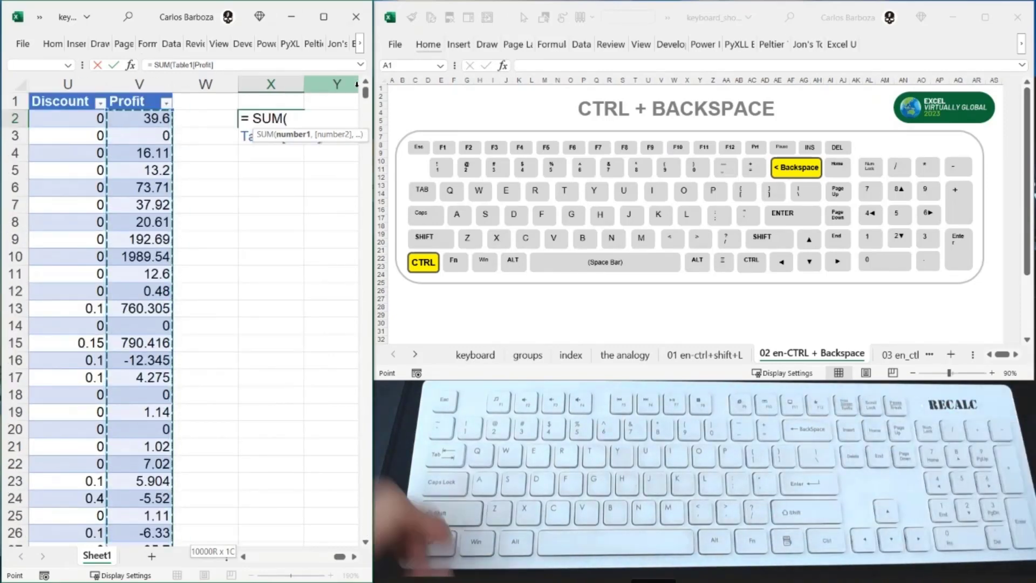
{"action": "key", "text": "BackSpace"}
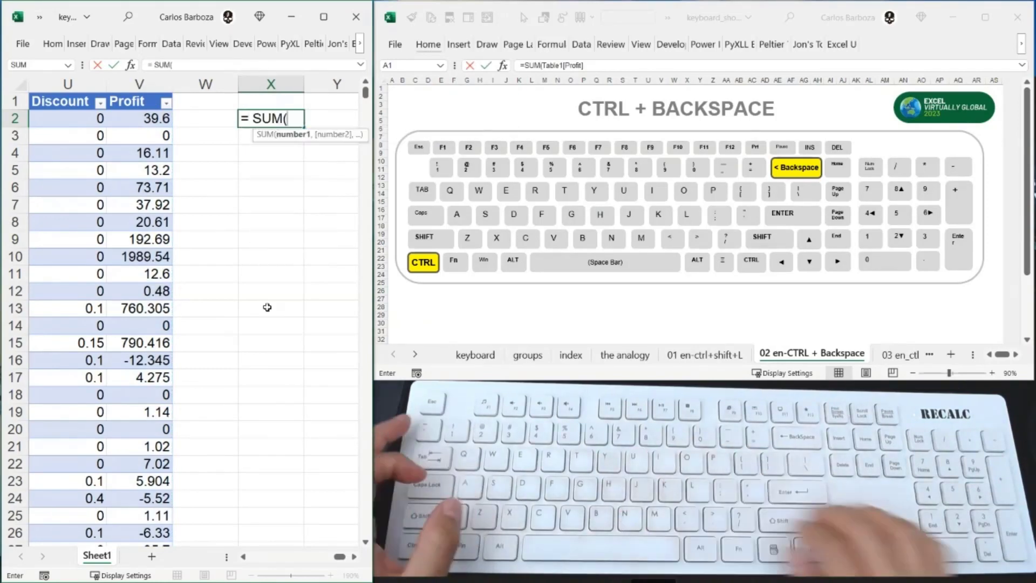
- Select the Profit column again as the SUM argument, return the view to X2, and enter the formula
{"action": "key", "text": "ctrl+shift+Down"}
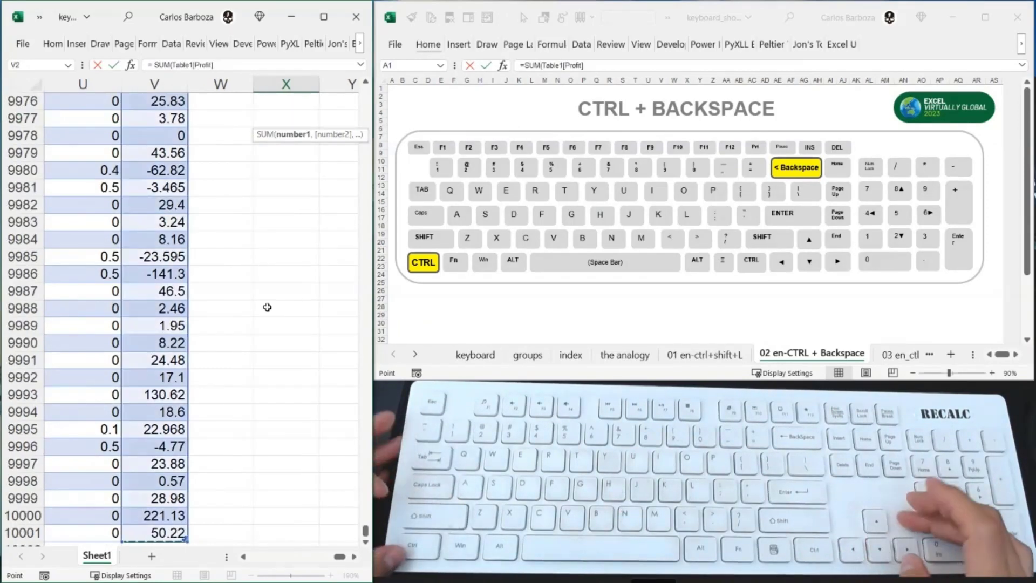
{"action": "key", "text": "ctrl+BackSpace"}
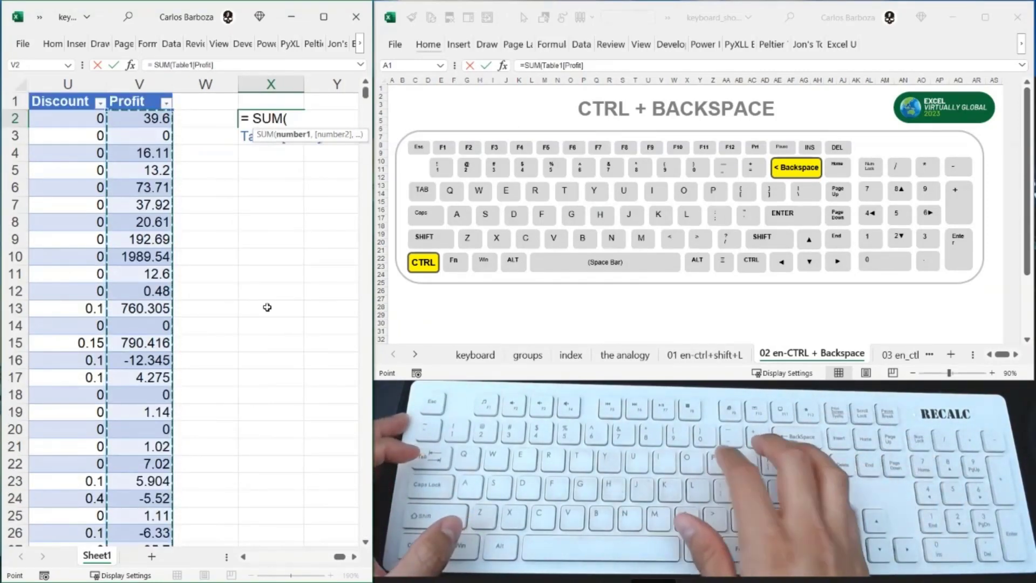
{"action": "key", "text": "Return"}
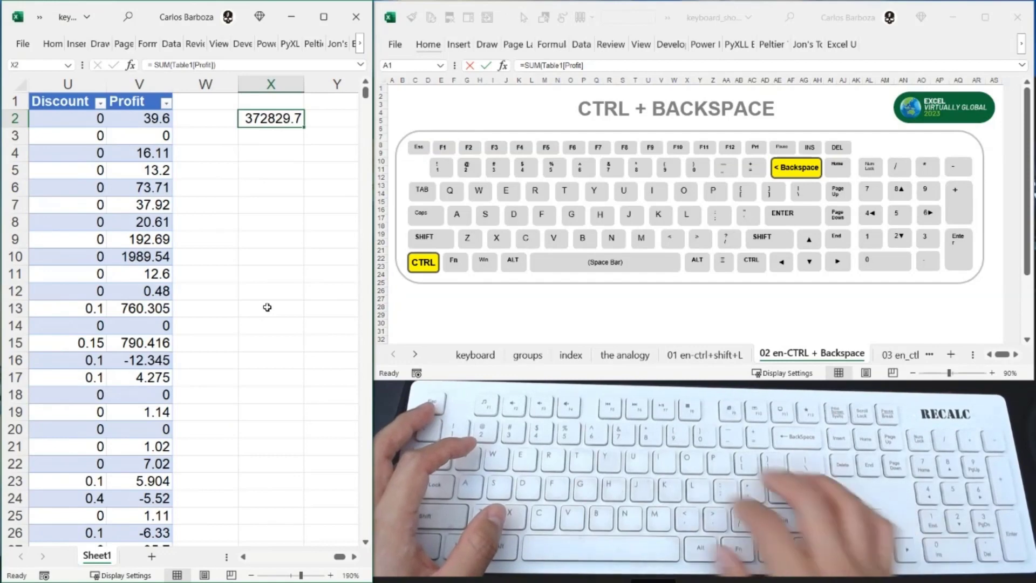
- Overwrite X2 with a SUM of Table1[Profit] using whole-column selection from V2, returning the view to X2 before entering it
{"action": "type", "text": "= SUM( W2"}
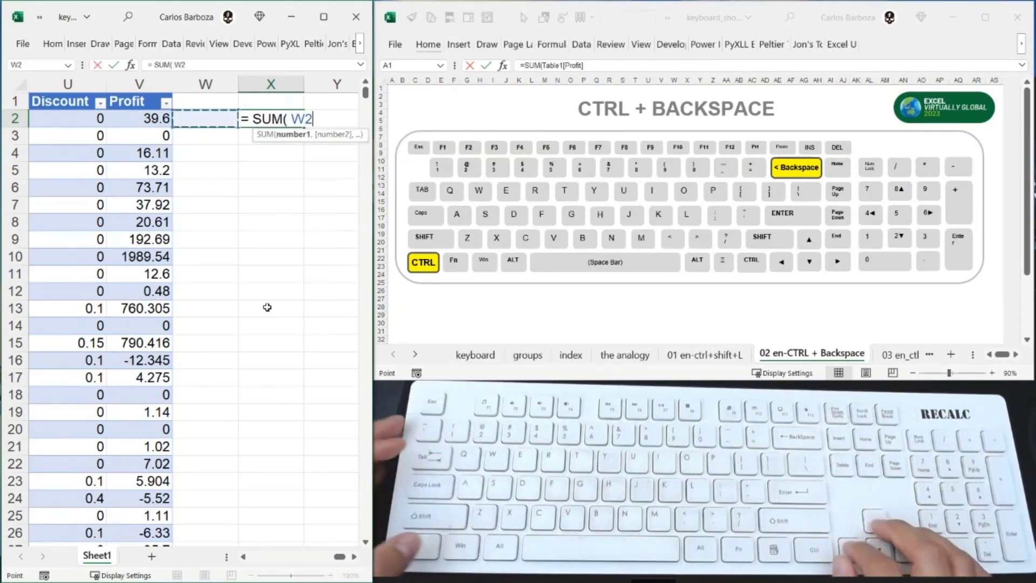
{"action": "key", "text": "Left"}
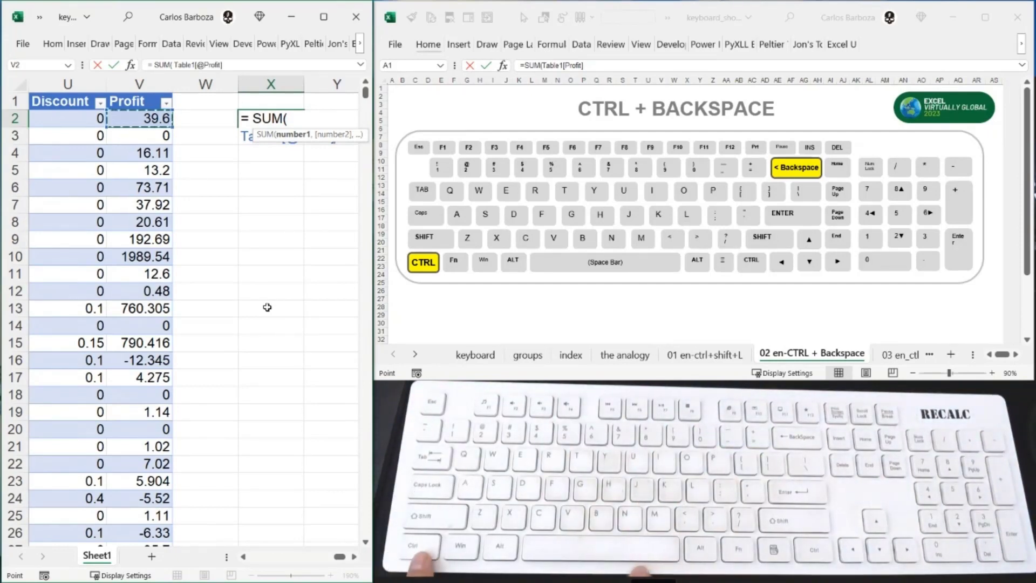
{"action": "key", "text": "ctrl+space"}
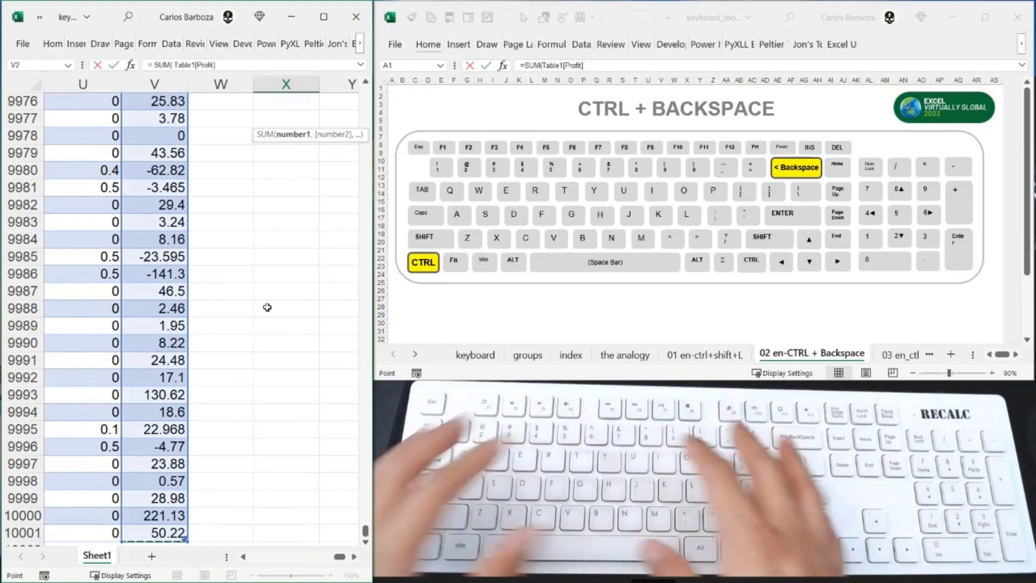
{"action": "key", "text": "ctrl+BackSpace"}
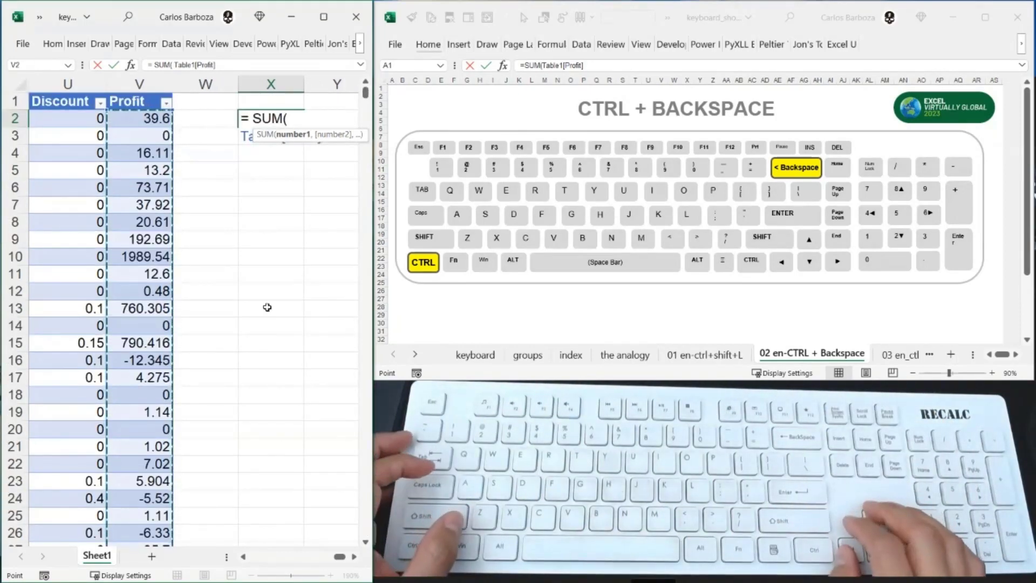
{"action": "key", "text": "ctrl+Return"}
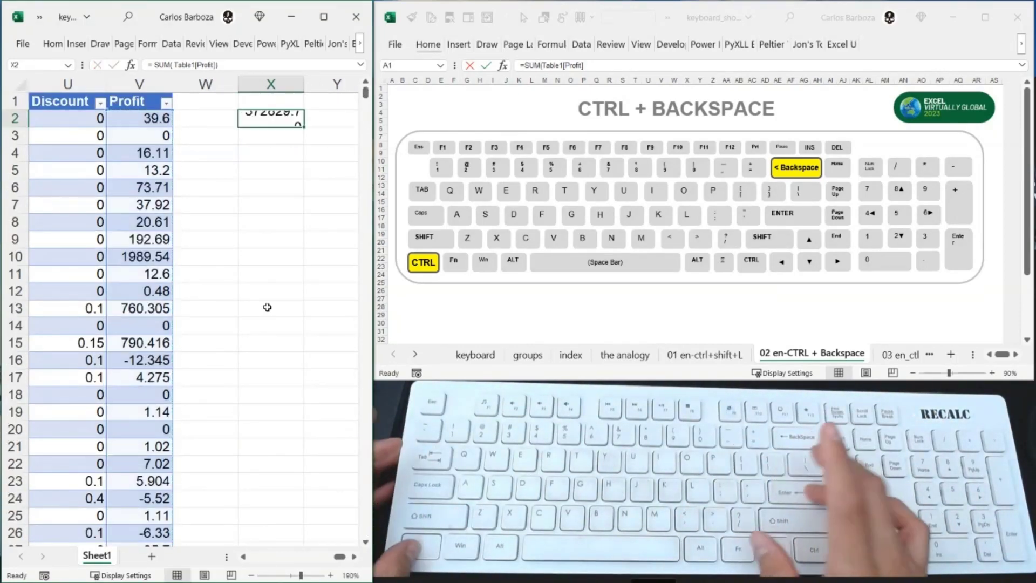
- Open the floating Help pane, move it over the data worksheet, and close it
{"action": "key", "text": "F1"}
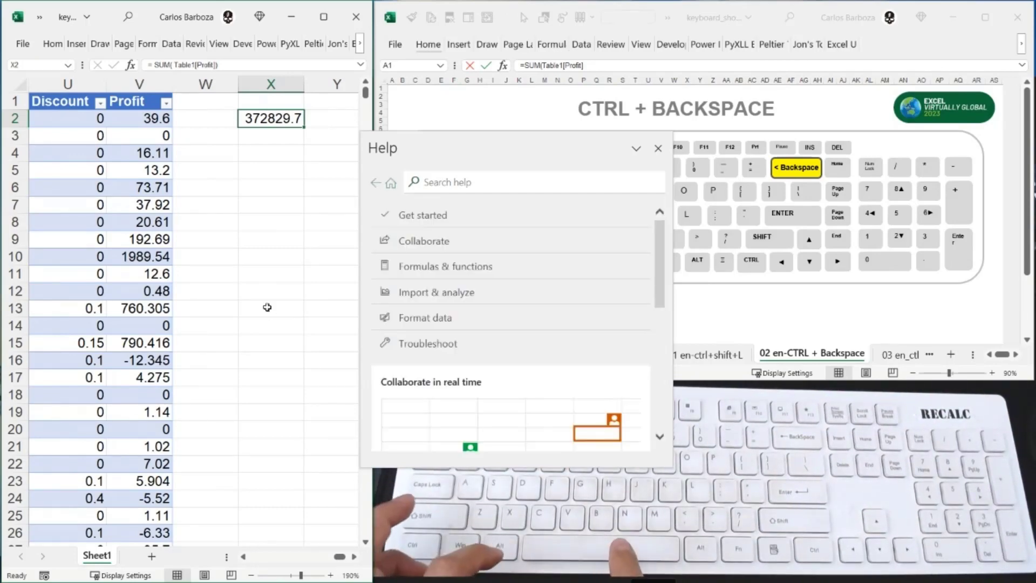
{"action": "left_click_drag", "start_coordinate": [596, 144], "coordinate": [431, 131]}
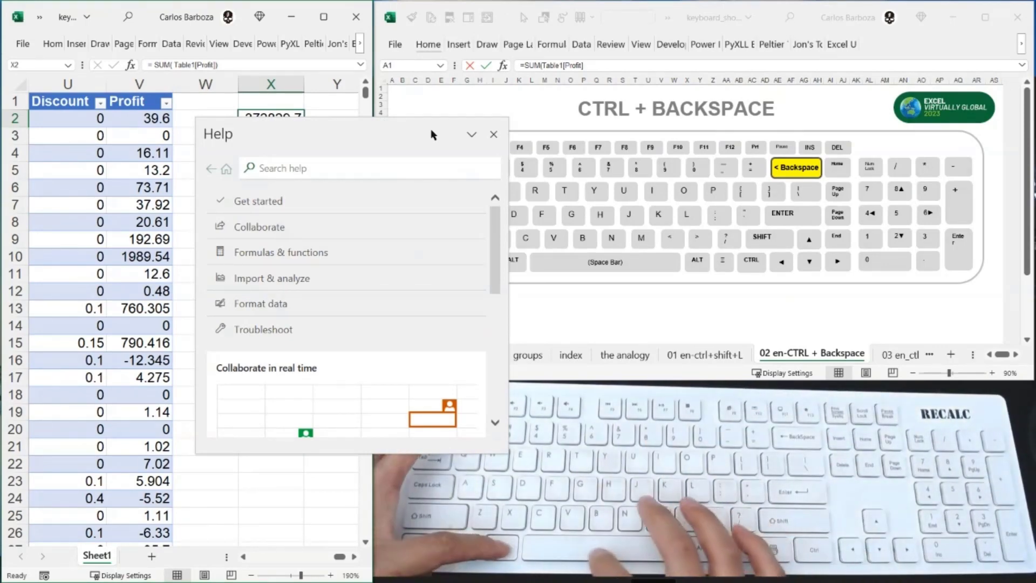
{"action": "key", "text": "ctrl+space"}
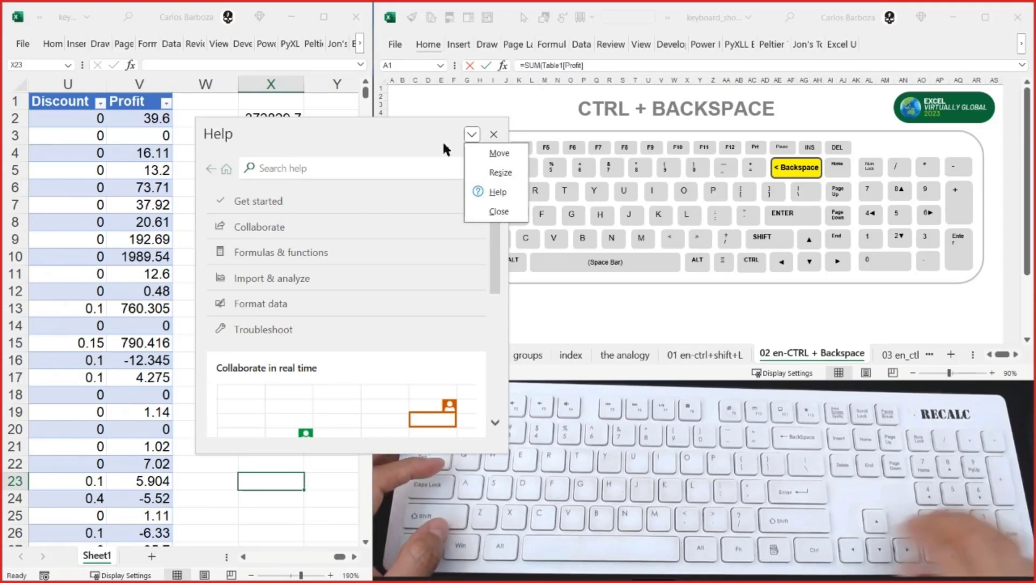
{"action": "key", "text": "Down"}
{"action": "key", "text": "Down"}
{"action": "key", "text": "Down"}
{"action": "key", "text": "Down"}
{"action": "key", "text": "Return"}
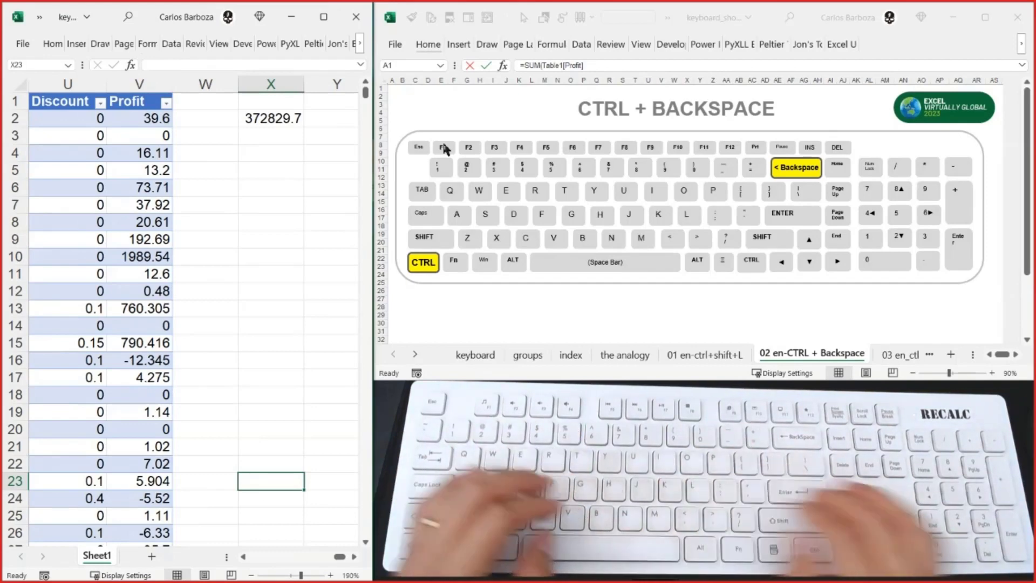
- Clear the SUM formula from X2 and show the 03 en_ctlr+alt+v sheet in the keyboard shortcuts workbook
{"action": "key", "text": "ctrl+Up"}
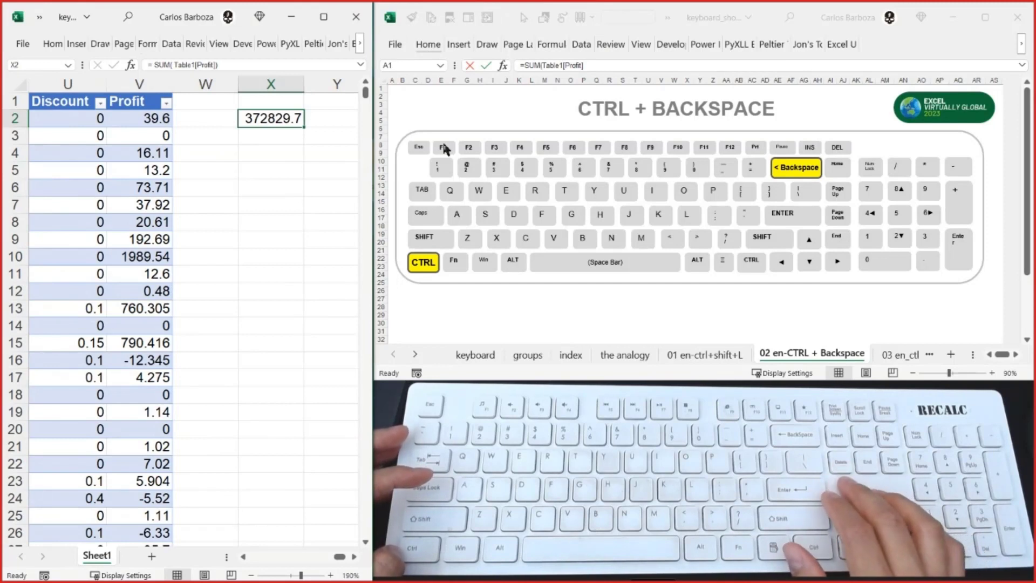
{"action": "key", "text": "Delete"}
{"action": "key", "text": "alt+Tab"}
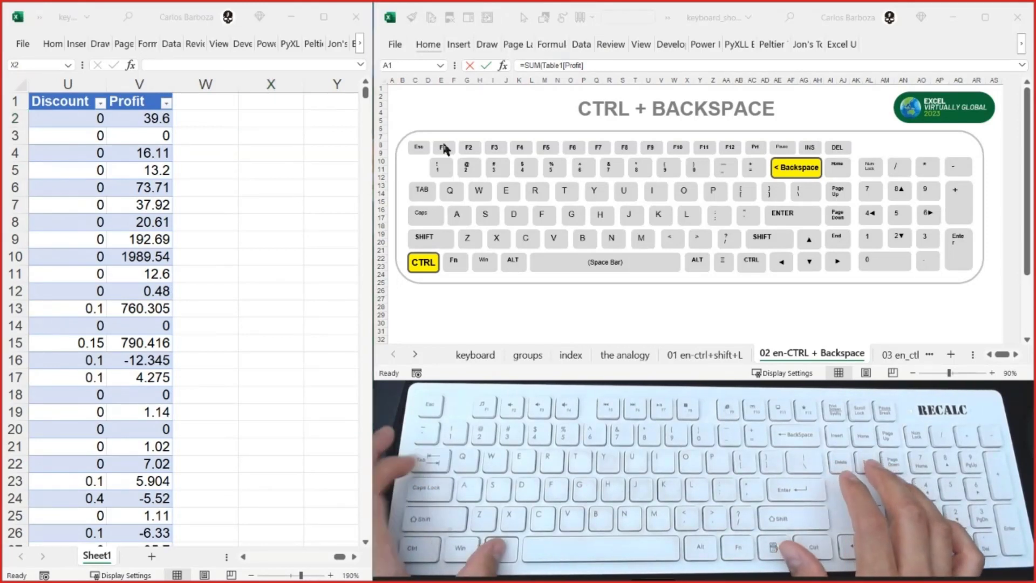
{"action": "key", "text": "ctrl+Page_Down"}
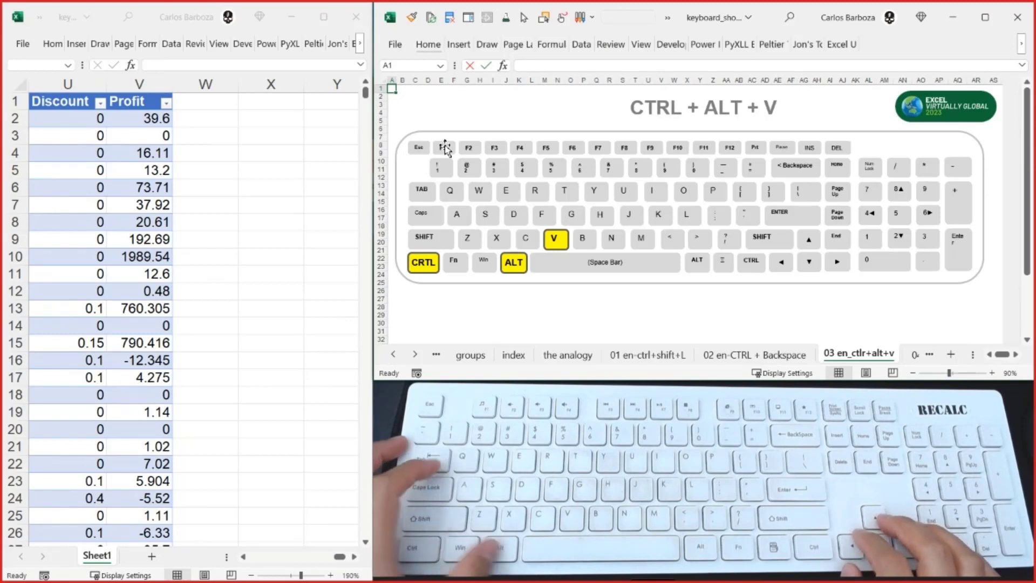
- Switch back to the data workbook and go to the State/Province header in K1
{"action": "key", "text": "alt+Tab"}
{"action": "key", "text": "Up"}
{"action": "key", "text": "Left"}
{"action": "key", "text": "Left"}
{"action": "key", "text": "Left"}
{"action": "key", "text": "Left"}
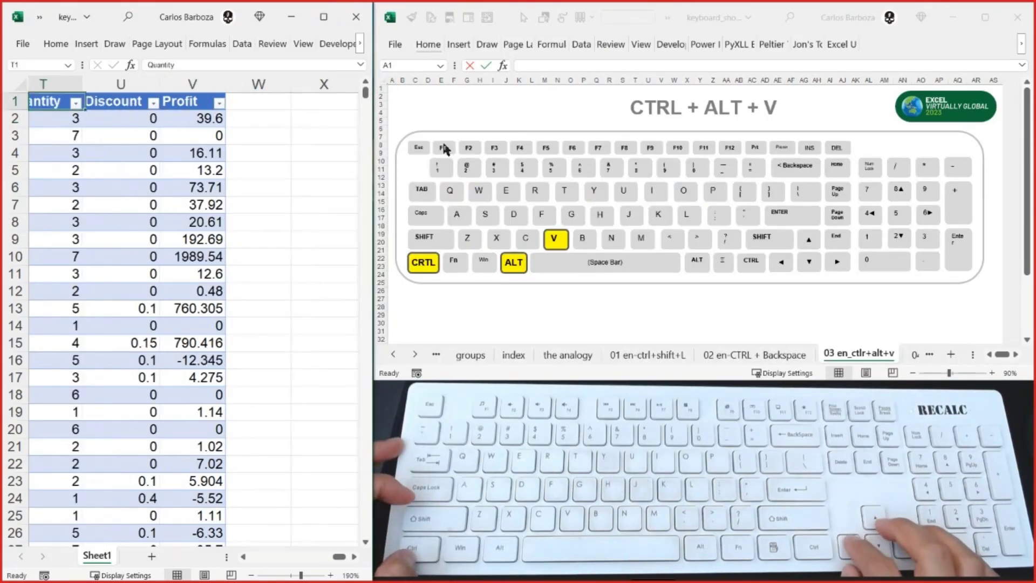
{"action": "key", "text": "Left"}
{"action": "key", "text": "Left"}
{"action": "key", "text": "Left"}
{"action": "key", "text": "Left"}
{"action": "key", "text": "Left"}
{"action": "key", "text": "Left"}
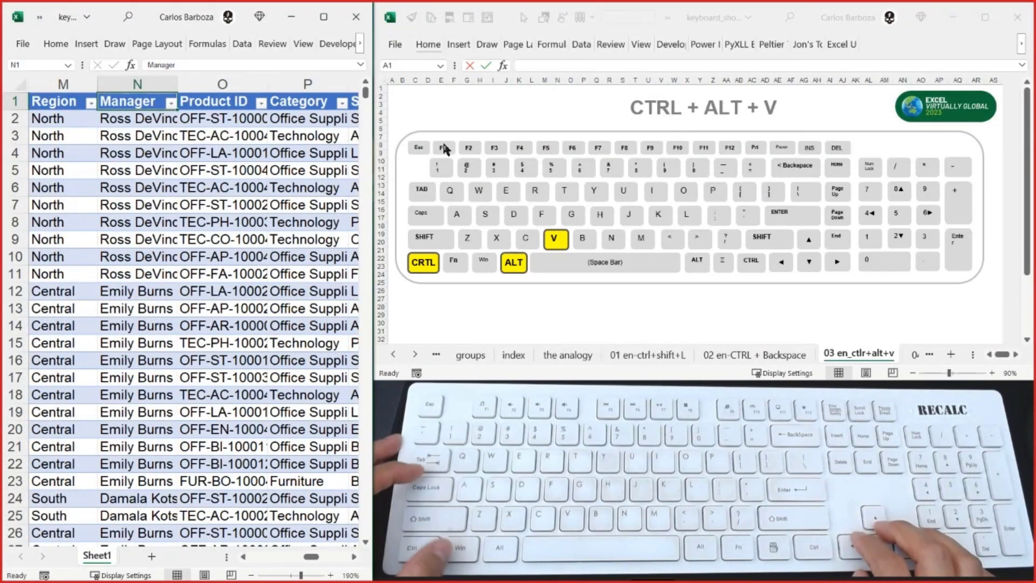
{"action": "key", "text": "Left"}
{"action": "key", "text": "Left"}
{"action": "key", "text": "Left"}
{"action": "key", "text": "Left"}
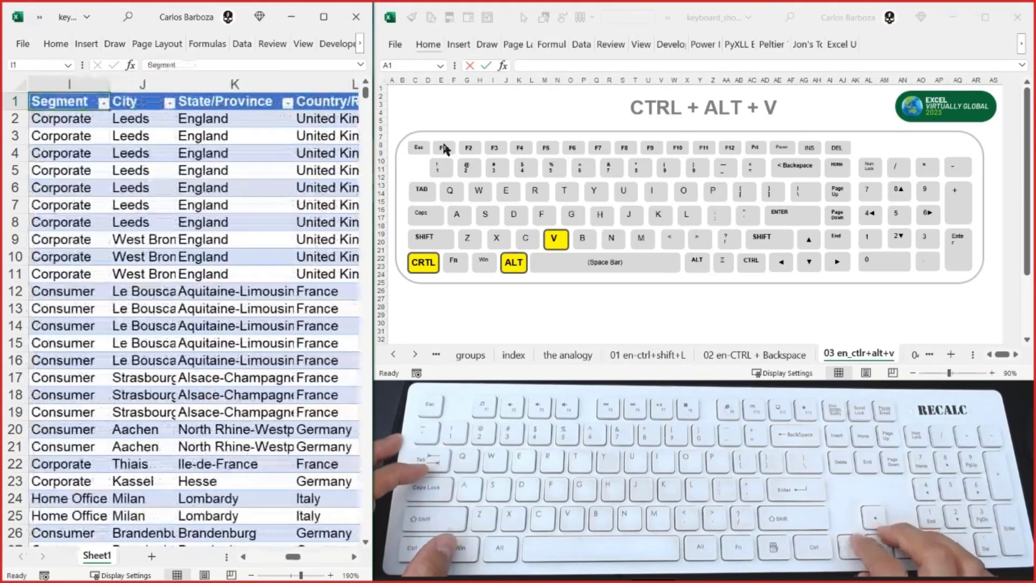
{"action": "key", "text": "Right"}
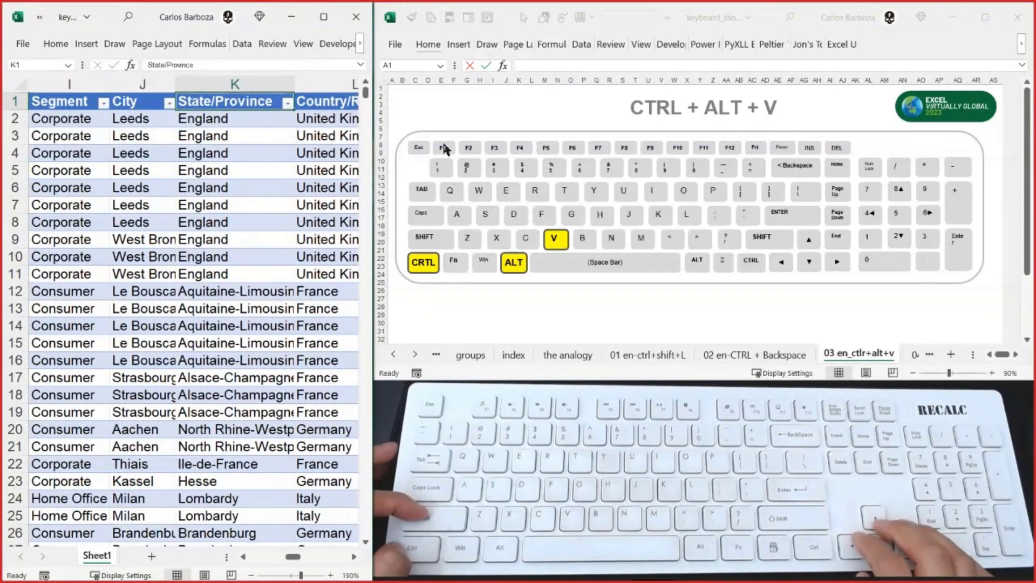
- Copy the State/Province column from its header to the last row and return the view to K1
{"action": "key", "text": "ctrl+shift+Down"}
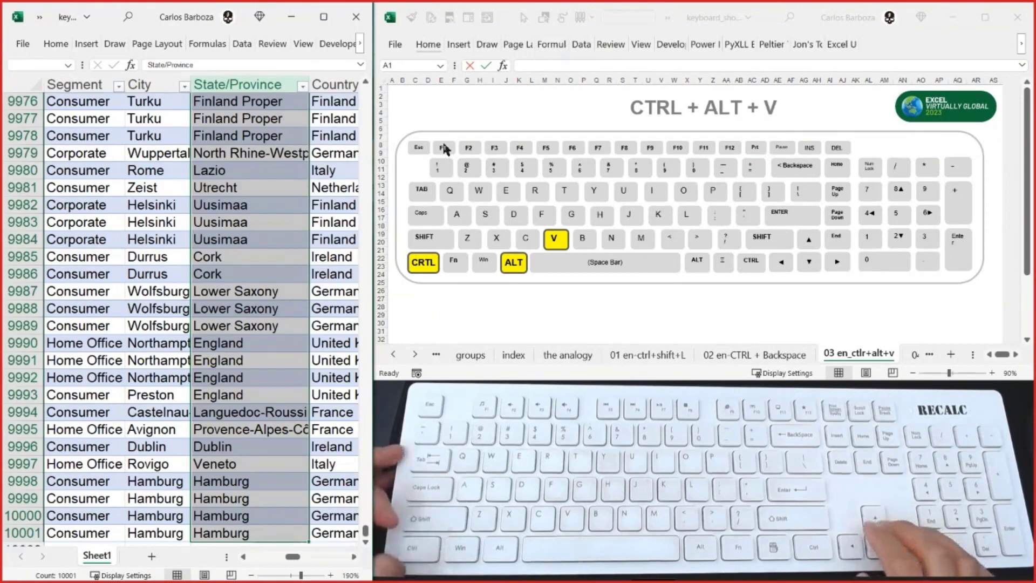
{"action": "key", "text": "ctrl+c"}
{"action": "key", "text": "ctrl+BackSpace"}
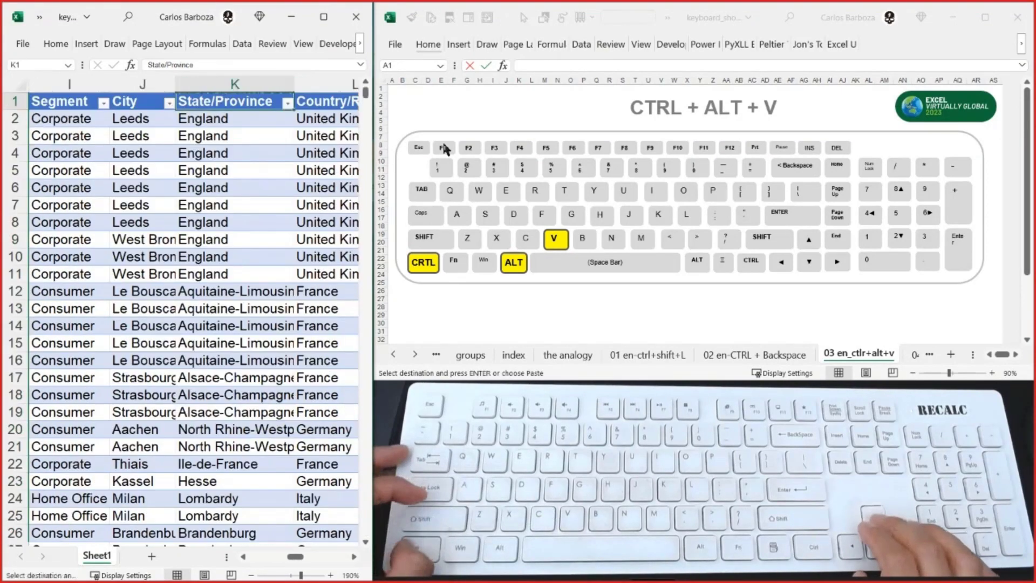
- Go to the empty cell X1, two columns beyond the table's Profit column
{"action": "key", "text": "Right"}
{"action": "key", "text": "Right"}
{"action": "key", "text": "Right"}
{"action": "key", "text": "Right"}
{"action": "key", "text": "Right"}
{"action": "key", "text": "Right"}
{"action": "key", "text": "Right"}
{"action": "key", "text": "Right"}
{"action": "key", "text": "Right"}
{"action": "key", "text": "Right"}
{"action": "key", "text": "Right"}
{"action": "key", "text": "Right"}
{"action": "key", "text": "Right"}
{"action": "key", "text": "Right"}
{"action": "key", "text": "Right"}
{"action": "key", "text": "Right"}
{"action": "key", "text": "Right"}
{"action": "key", "text": "Right"}
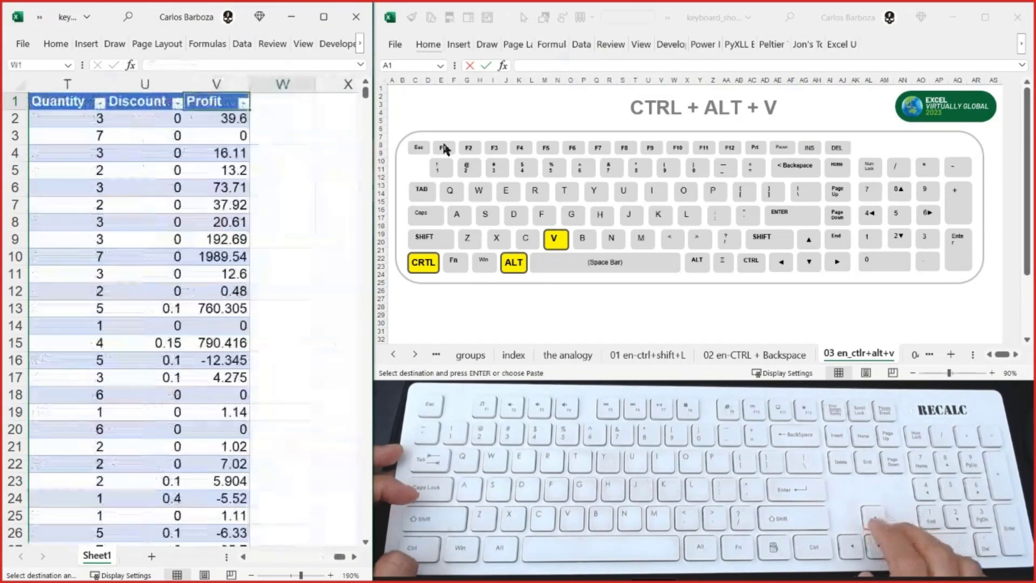
{"action": "key", "text": "Left"}
{"action": "key", "text": "Left"}
{"action": "key", "text": "Left"}
{"action": "key", "text": "Left"}
{"action": "key", "text": "Left"}
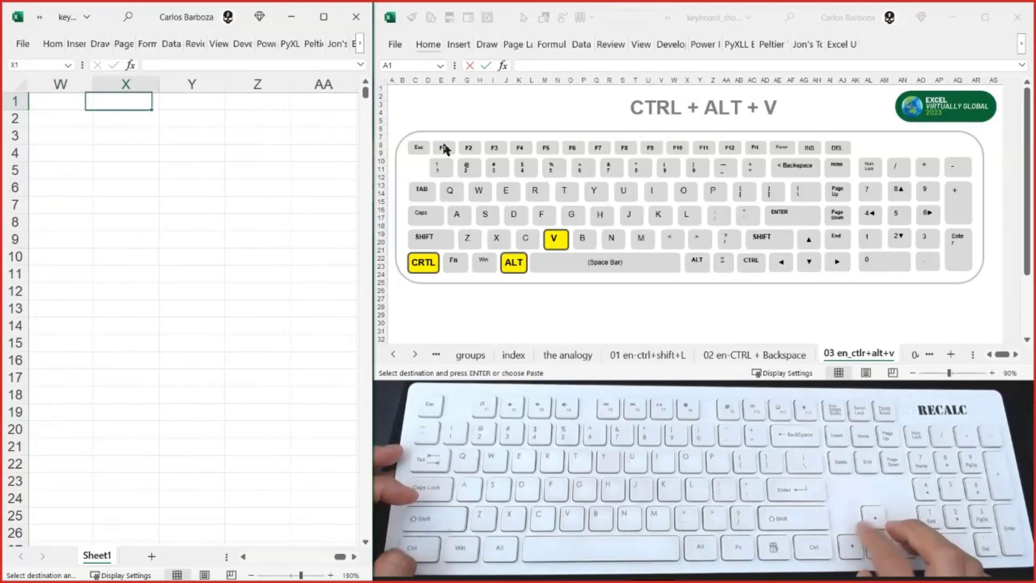
- Paste the copied State/Province column with its formatting at X1 and set the pasted cells to no fill
{"action": "key", "text": "ctrl+v"}
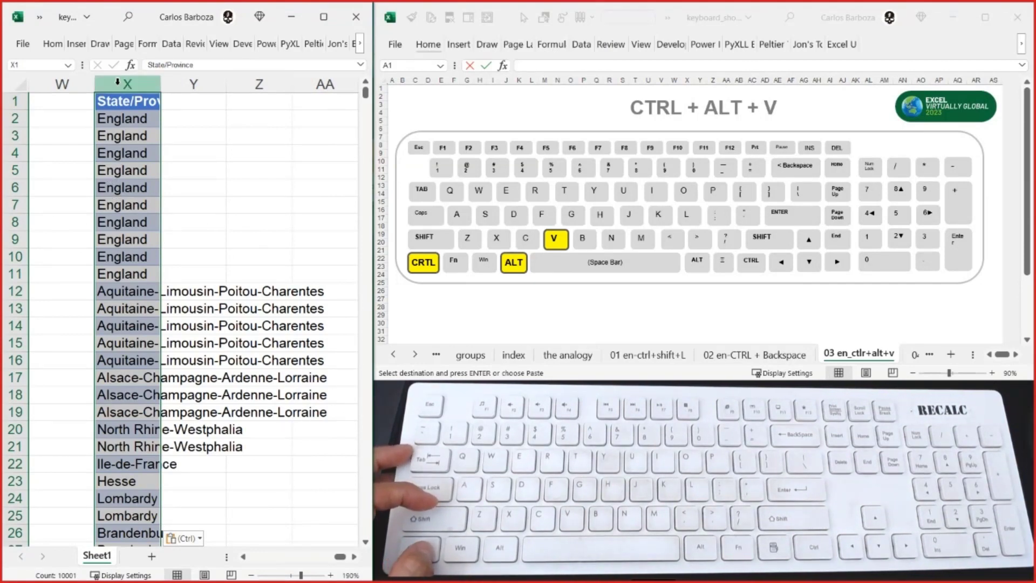
{"action": "left_click", "coordinate": [54, 46]}
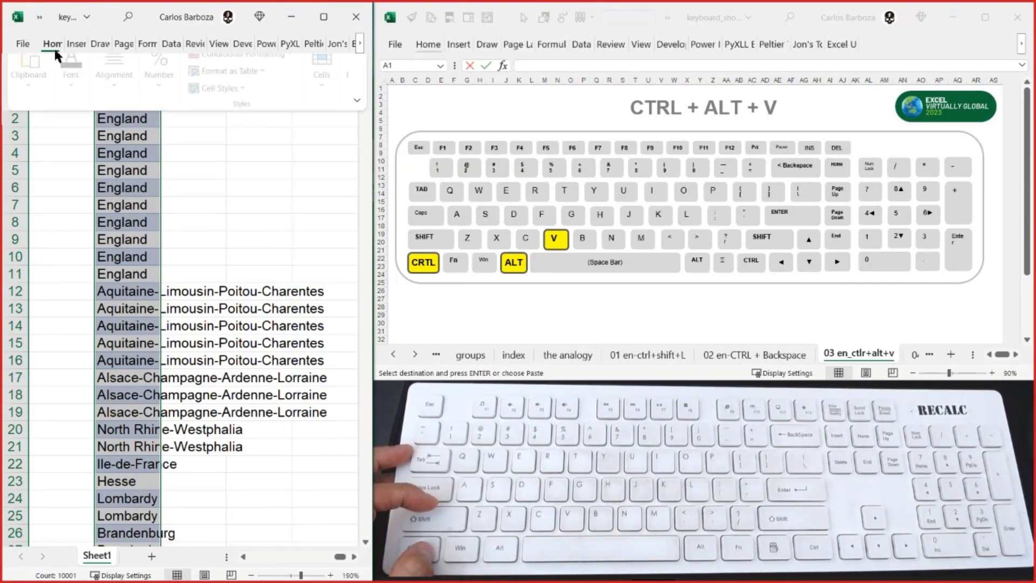
{"action": "left_click", "coordinate": [71, 93]}
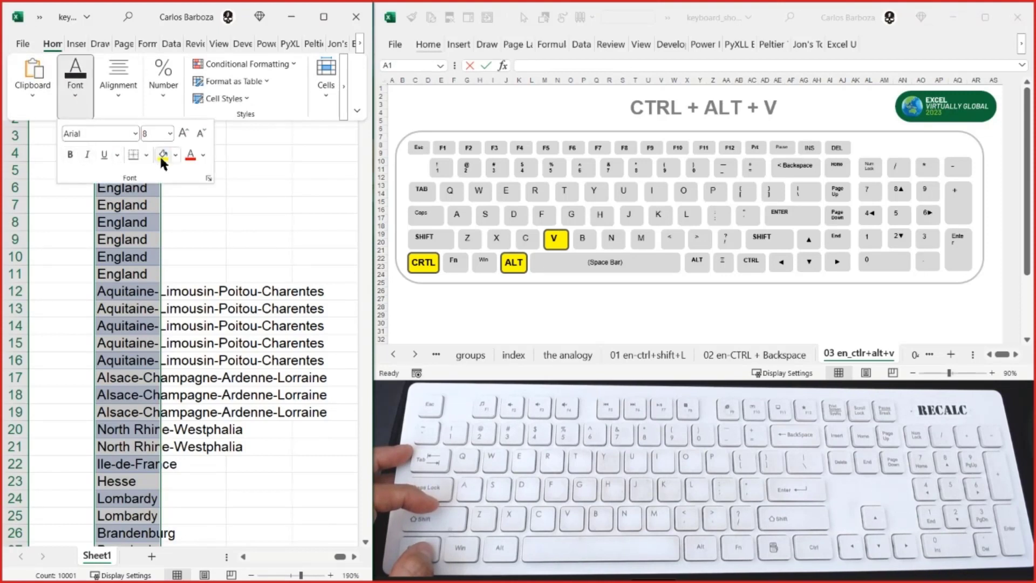
{"action": "left_click", "coordinate": [175, 155]}
{"action": "left_click", "coordinate": [207, 301]}
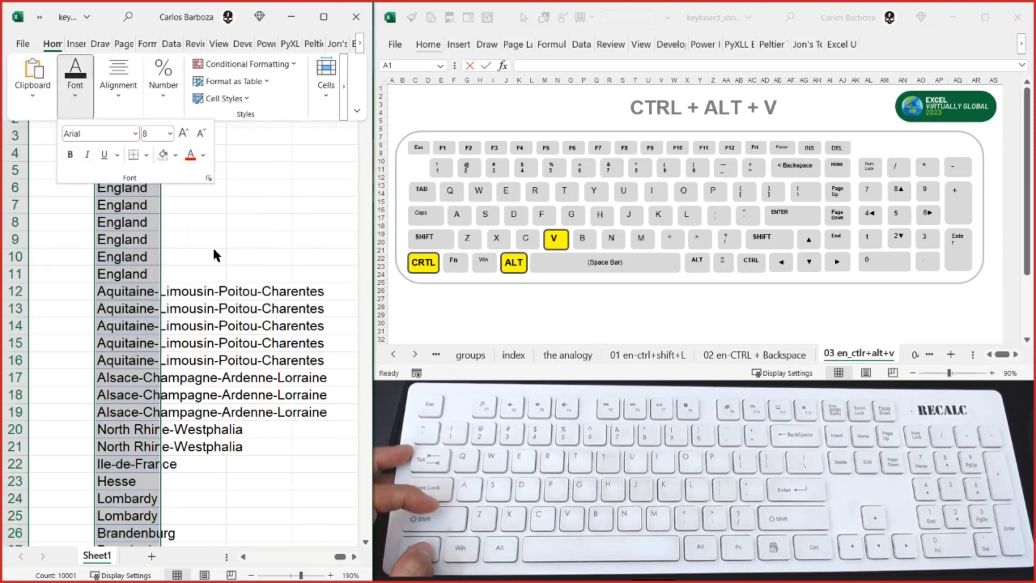
{"action": "key", "text": "Escape"}
{"action": "key", "text": "ctrl+F1"}
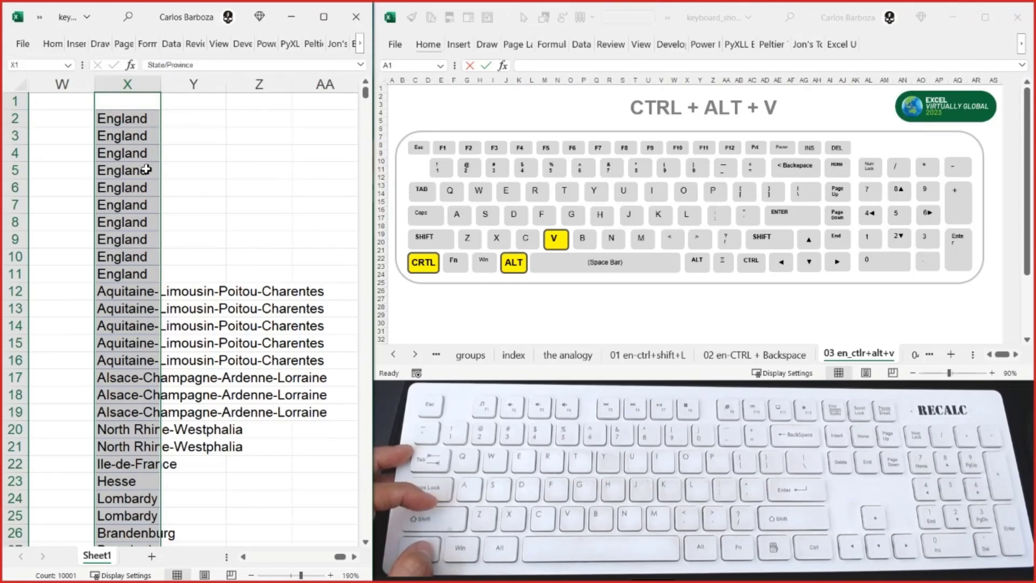
- Undo the fill removal and the paste in column X, and collapse the selection to X1
{"action": "key", "text": "ctrl+z"}
{"action": "key", "text": "ctrl+z"}
{"action": "key", "text": "ctrl+z"}
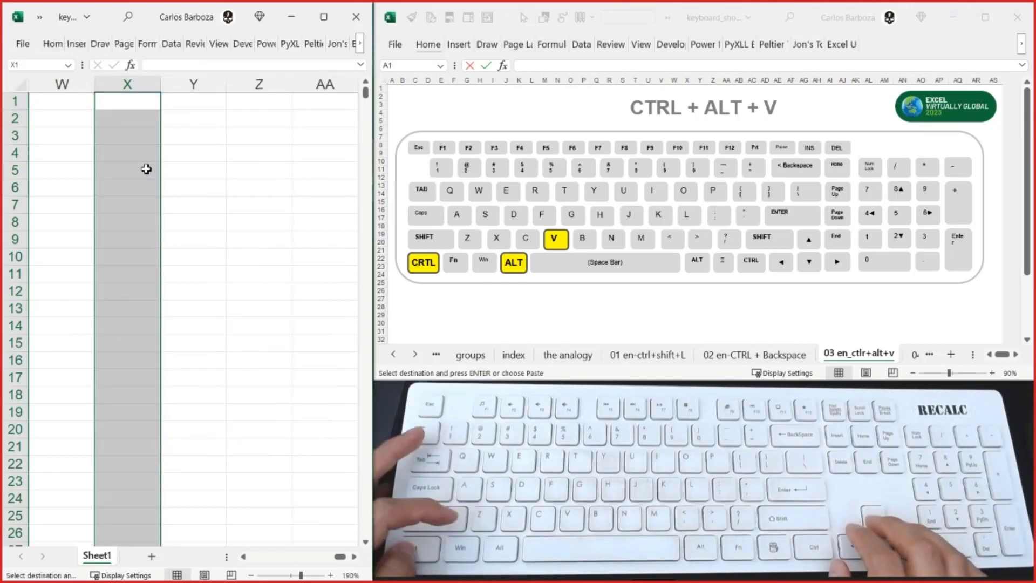
{"action": "key", "text": "Up"}
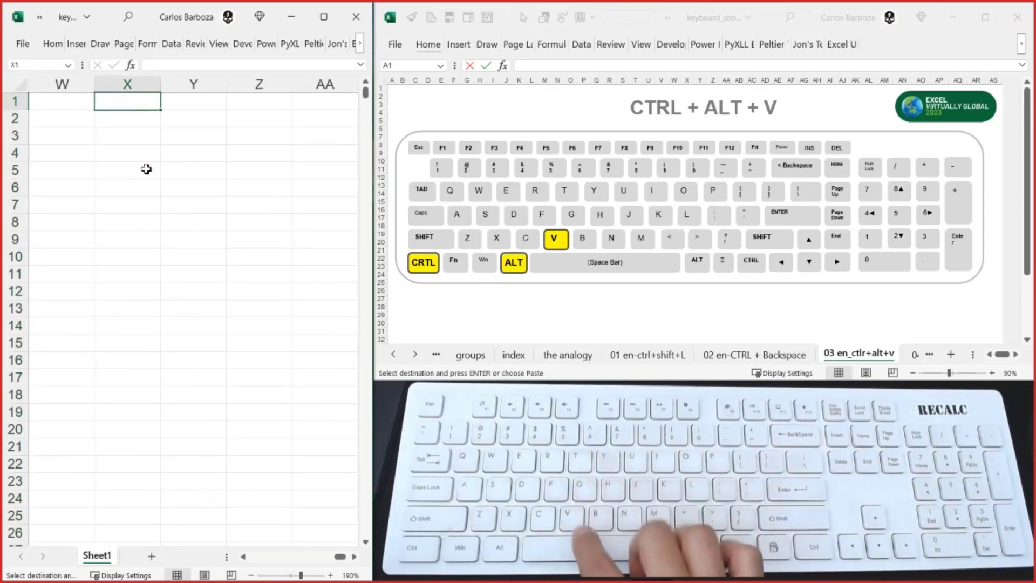
- Paste the copied State/Province column as values only at X1 and undo that paste
{"action": "key", "text": "ctrl+alt+v"}
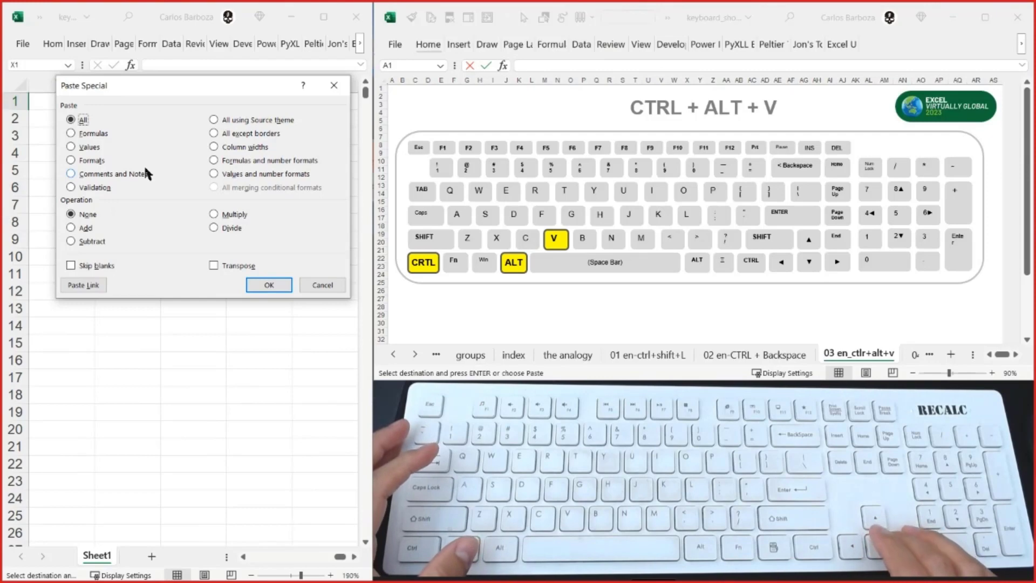
{"action": "key", "text": "Down"}
{"action": "key", "text": "Down"}
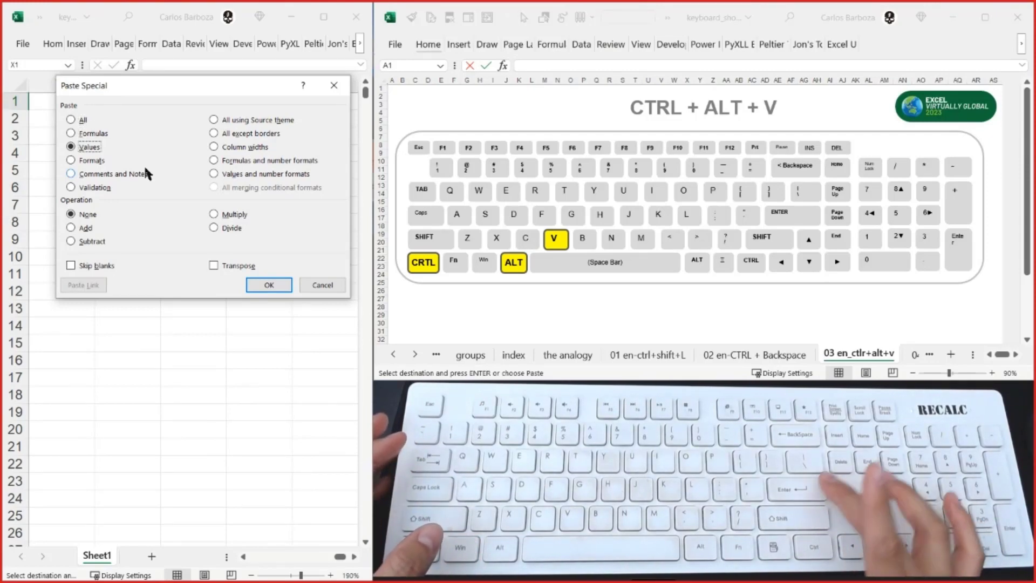
{"action": "key", "text": "Return"}
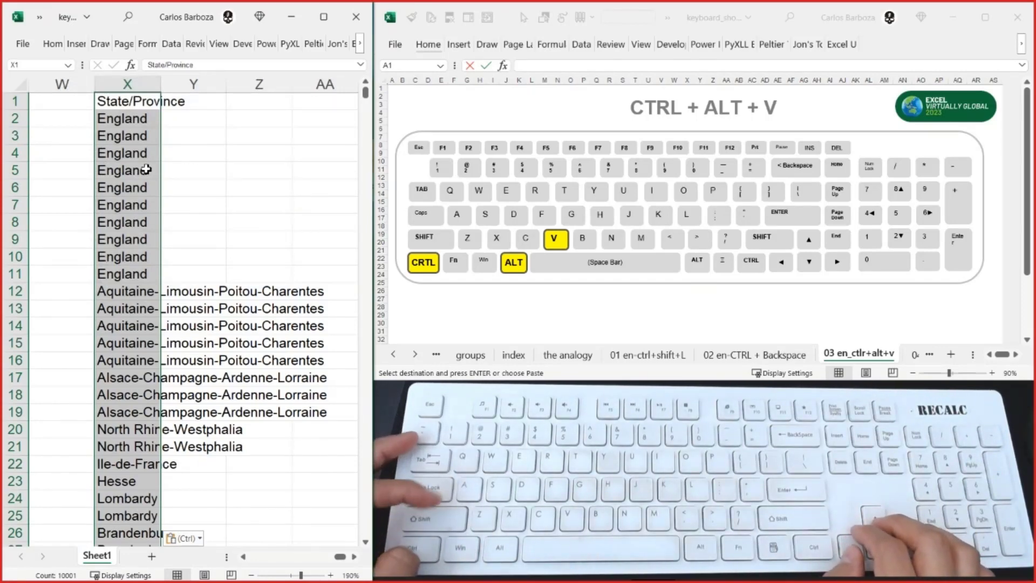
{"action": "key", "text": "ctrl+z"}
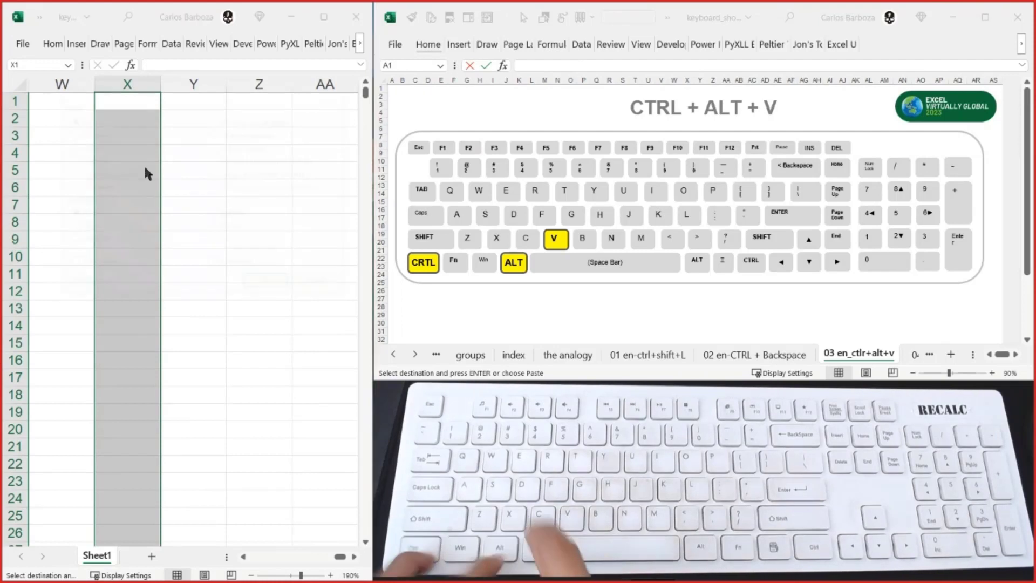
- Try pasting only the formats of the copied State/Province column at X1
{"action": "key", "text": "ctrl+alt+v"}
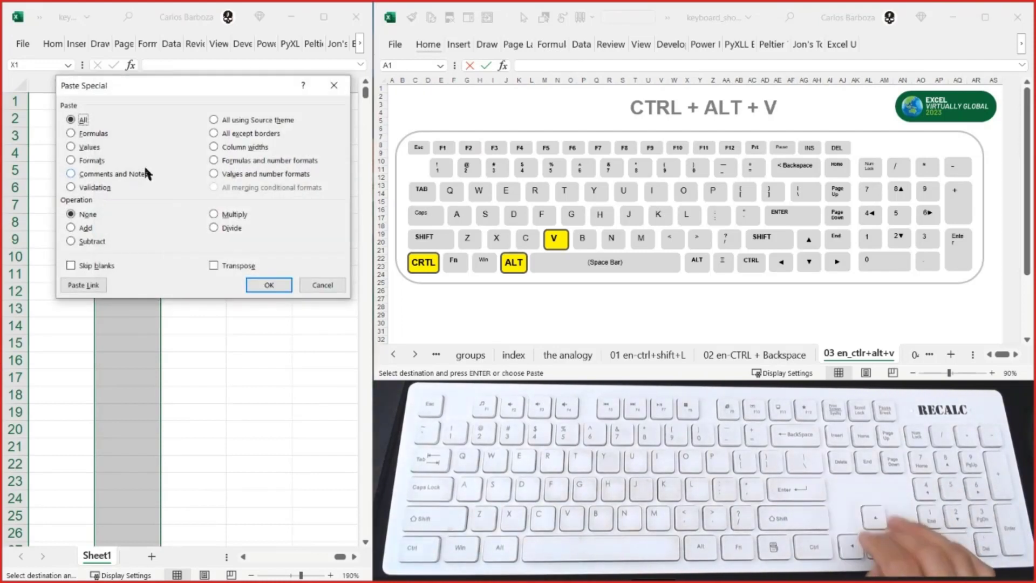
{"action": "key", "text": "Down"}
{"action": "key", "text": "Down"}
{"action": "key", "text": "Down"}
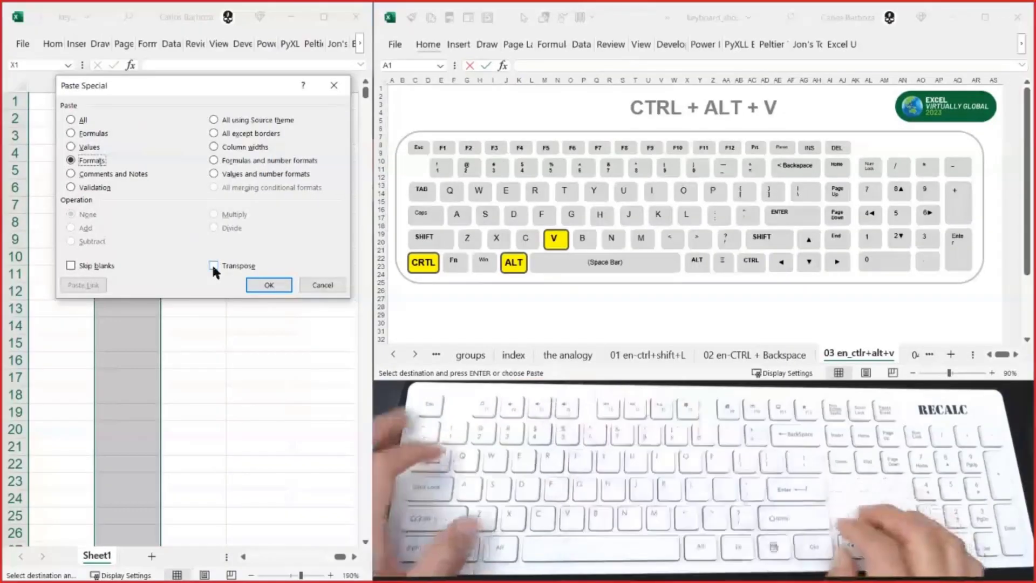
{"action": "key", "text": "Return"}
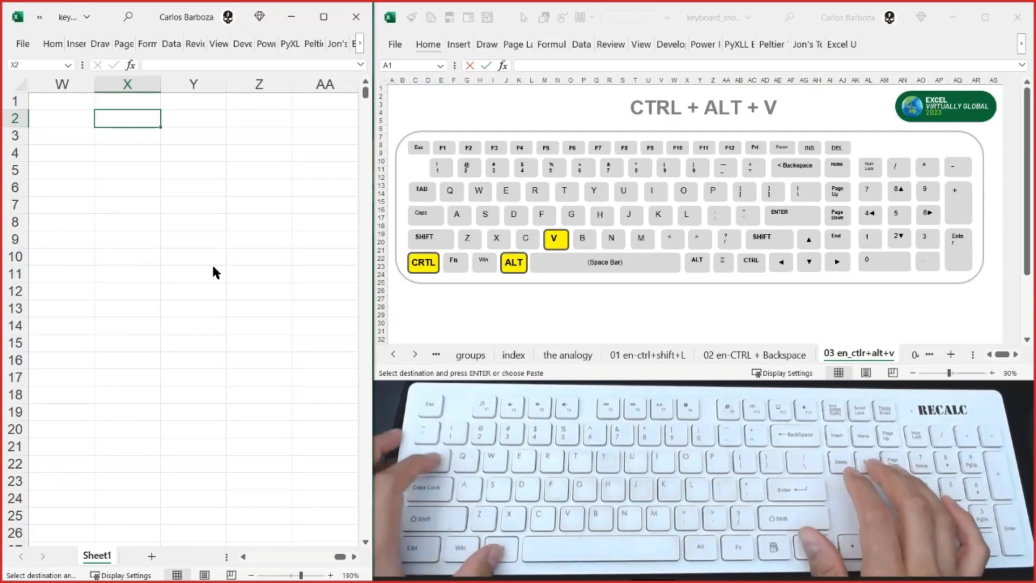
- Show the 04 en_ctlr+T sheet in the keyboard shortcuts workbook and return to the data workbook
{"action": "key", "text": "alt+Tab"}
{"action": "key", "text": "ctrl+Page_Down"}
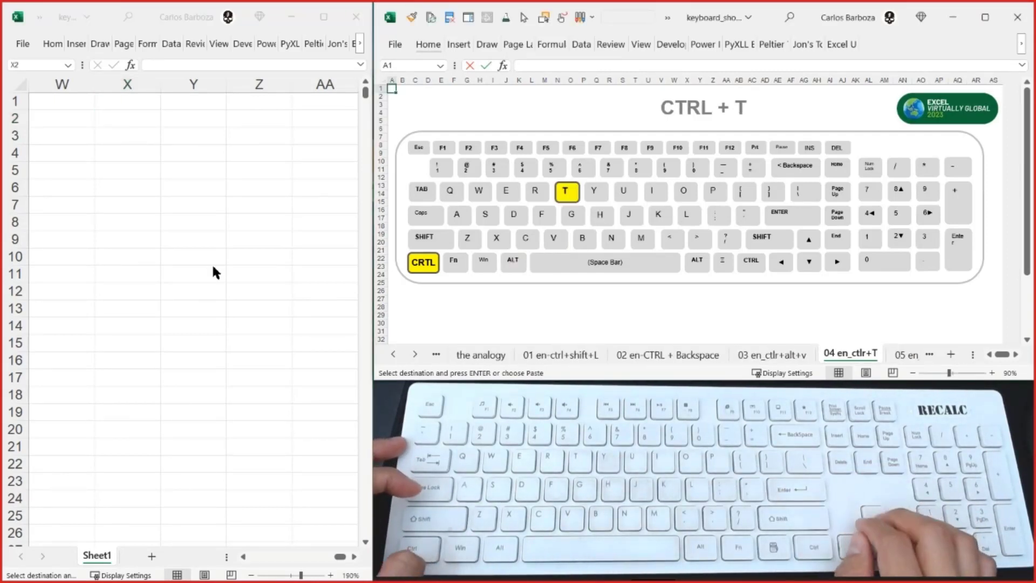
{"action": "key", "text": "alt+Tab"}
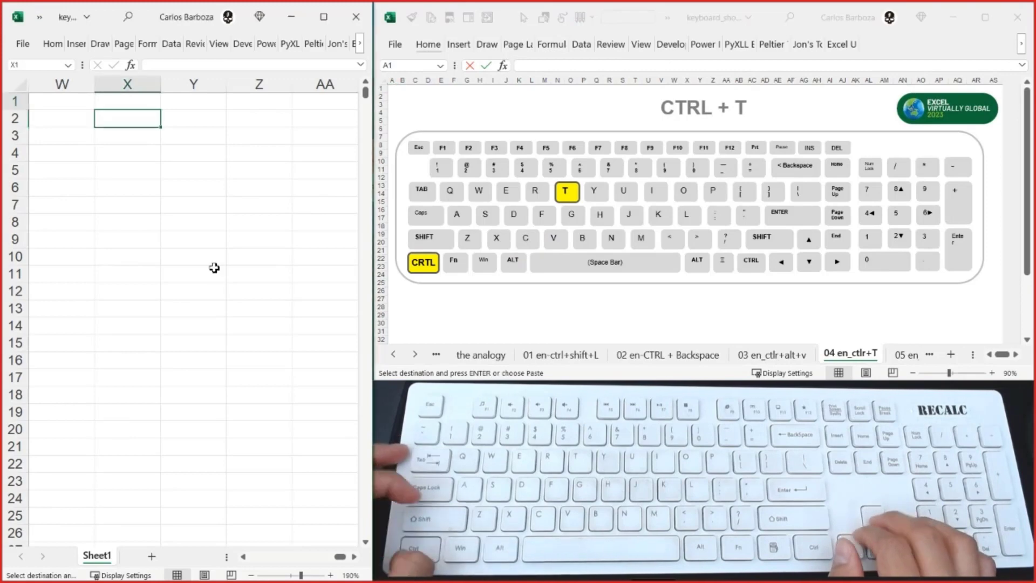
- Copy the Delivery Mode column from its header to the last row and return the view to F1
{"action": "key", "text": "ctrl+Home"}
{"action": "key", "text": "Right"}
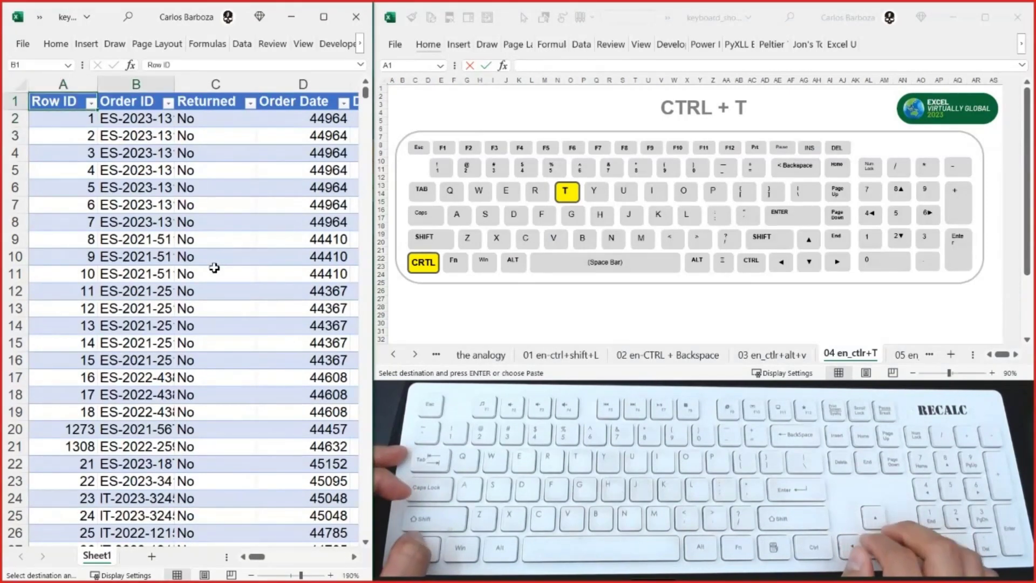
{"action": "key", "text": "Down"}
{"action": "key", "text": "Down"}
{"action": "key", "text": "Left"}
{"action": "key", "text": "Up"}
{"action": "key", "text": "Up"}
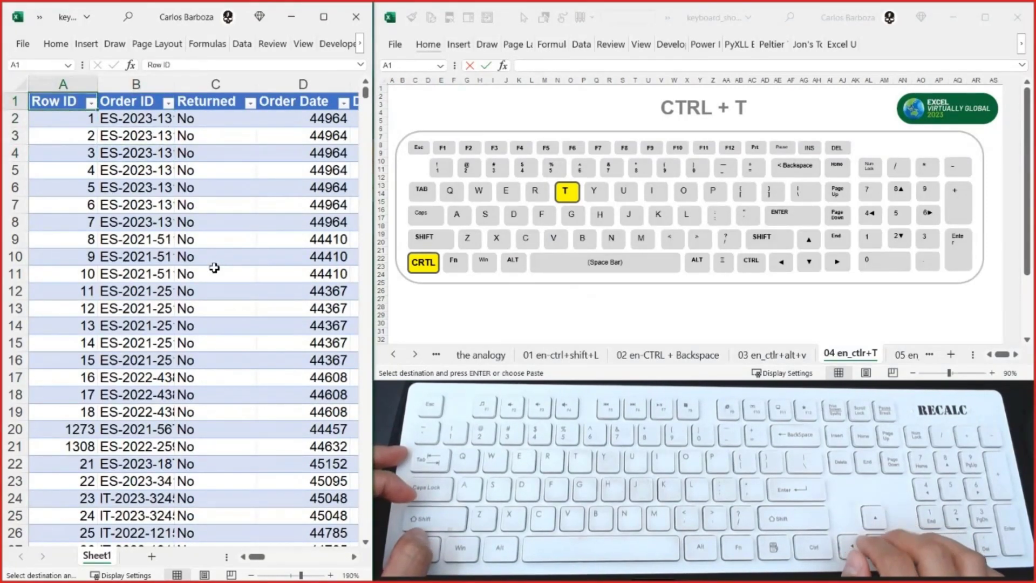
{"action": "key", "text": "Right"}
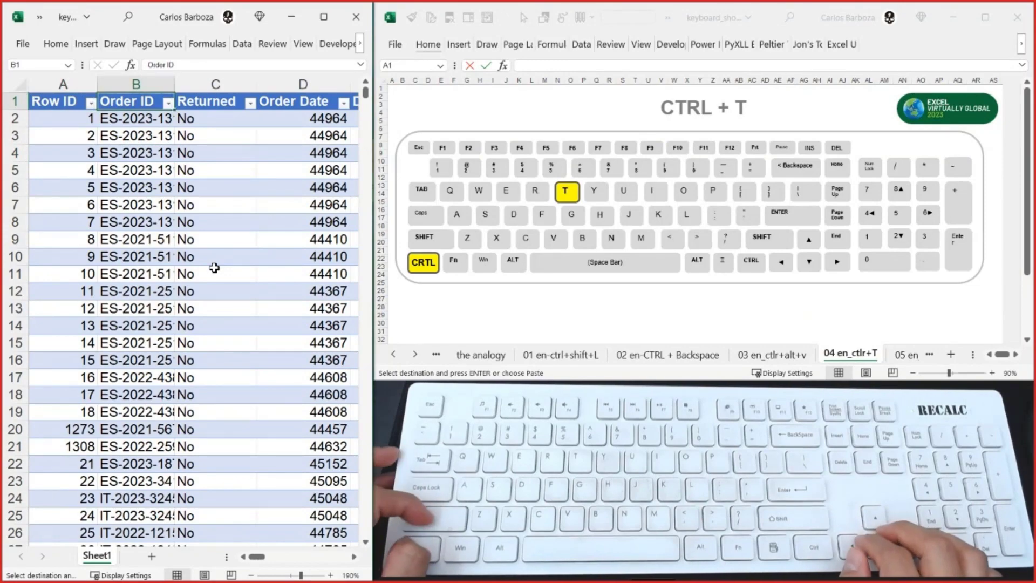
{"action": "key", "text": "Right"}
{"action": "key", "text": "Right"}
{"action": "key", "text": "Right"}
{"action": "key", "text": "Right"}
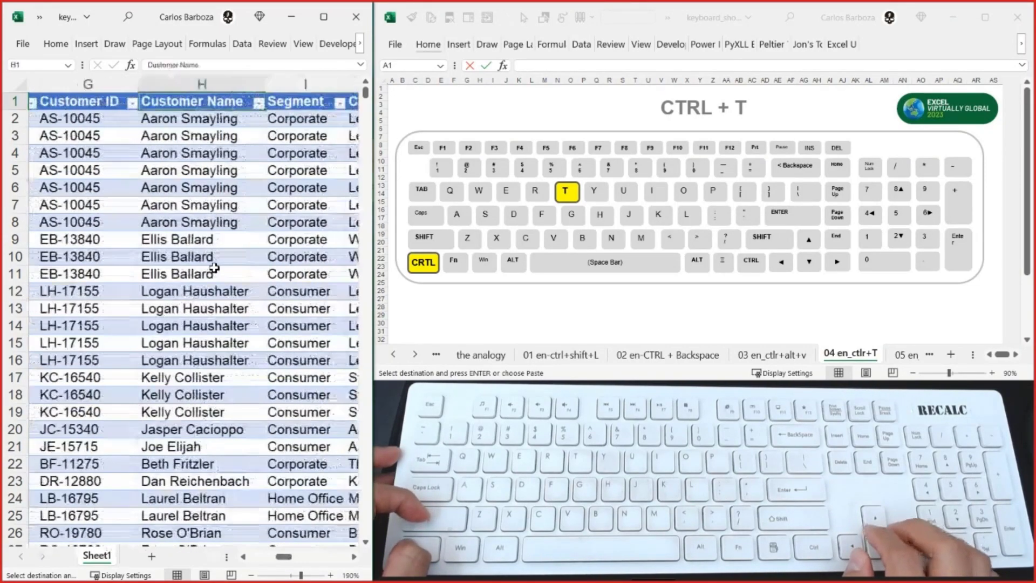
{"action": "key", "text": "ctrl+shift+Down"}
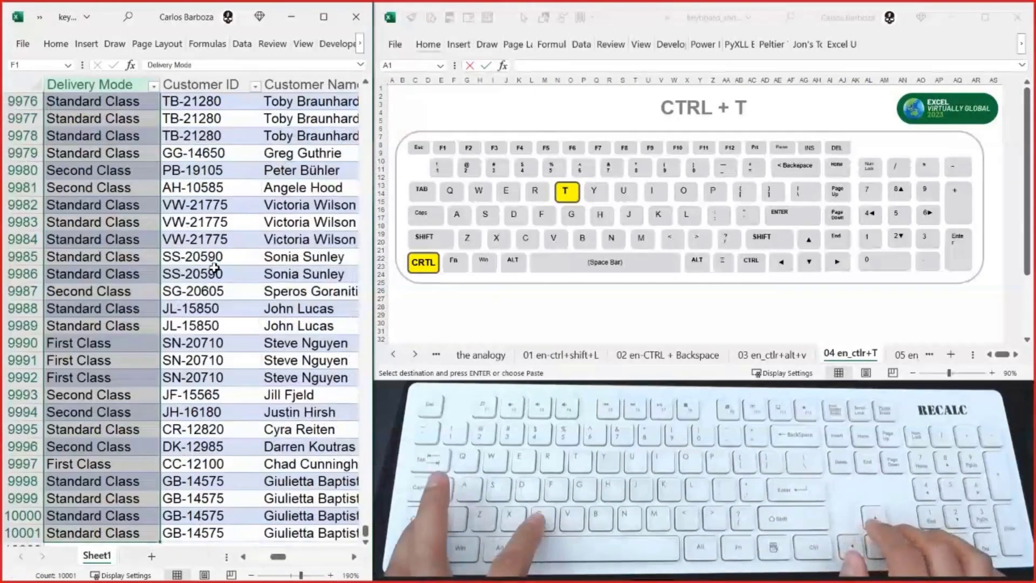
{"action": "key", "text": "ctrl+Up"}
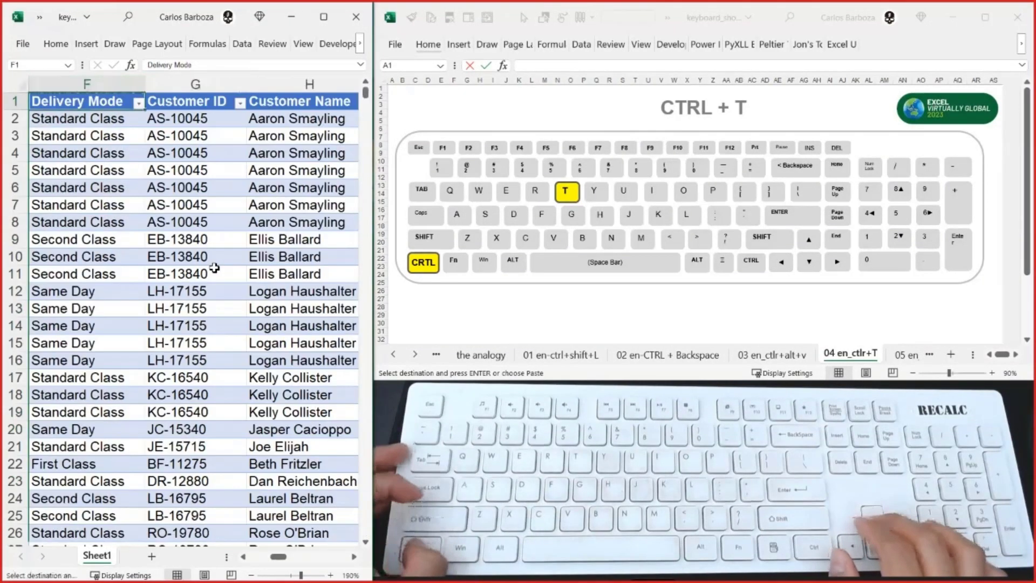
- Paste the copied Delivery Mode column as values only at Y1, beyond the table's Profit column
{"action": "key", "text": "Right"}
{"action": "key", "text": "ctrl+Right"}
{"action": "key", "text": "Right"}
{"action": "key", "text": "Right"}
{"action": "key", "text": "Right"}
{"action": "key", "text": "Right"}
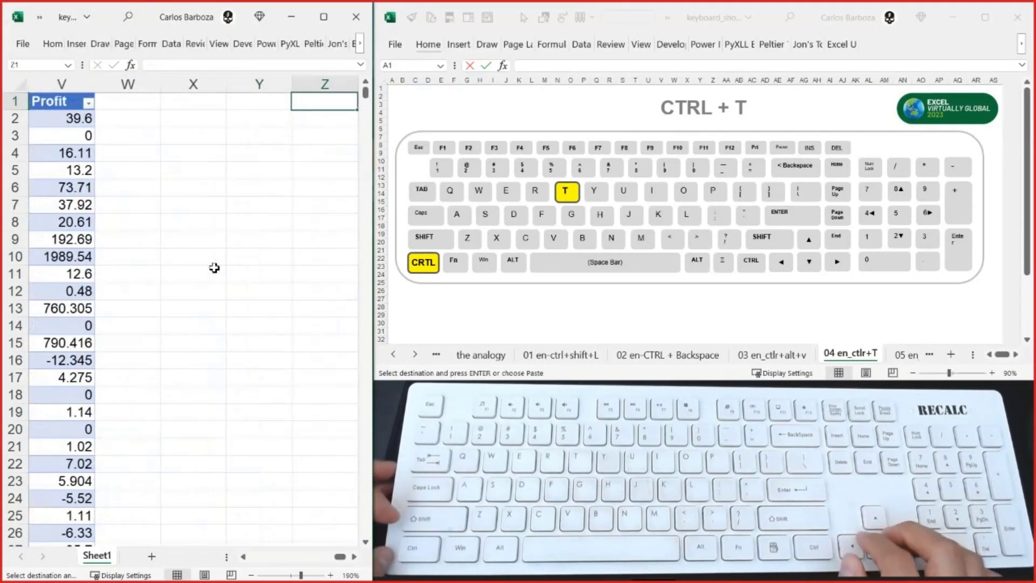
{"action": "key", "text": "Left"}
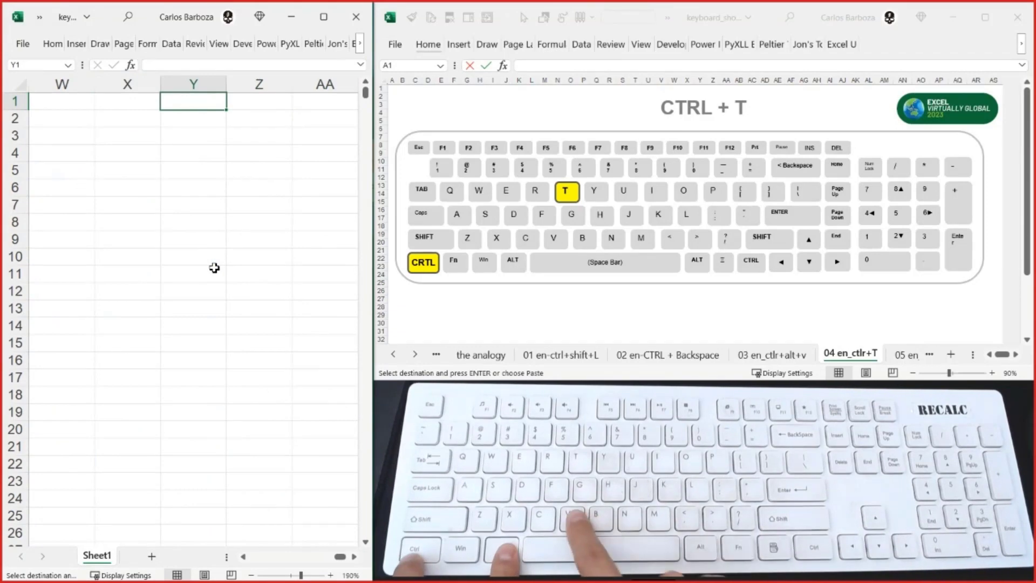
{"action": "key", "text": "ctrl+alt+v"}
{"action": "key", "text": "v"}
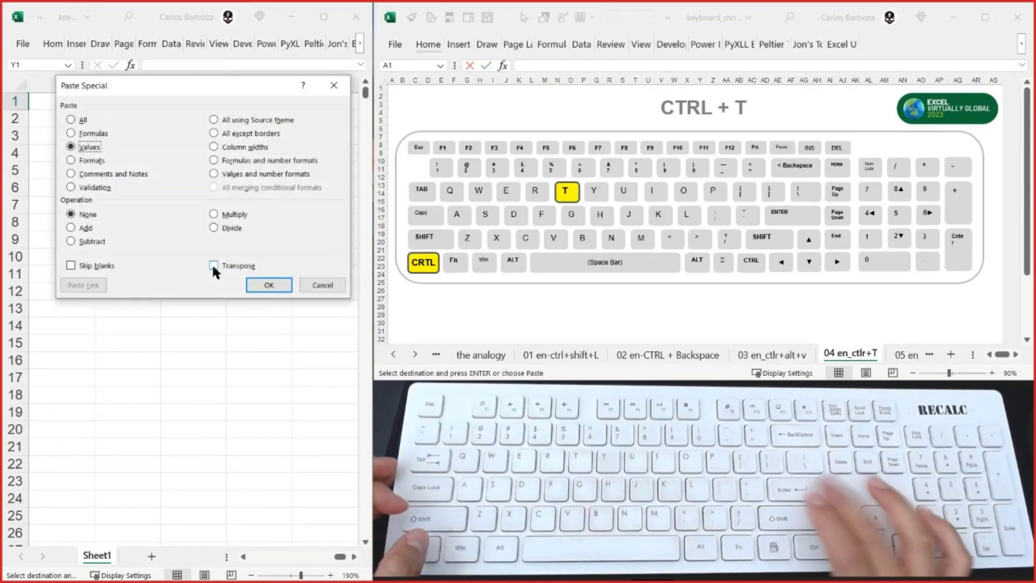
{"action": "key", "text": "Return"}
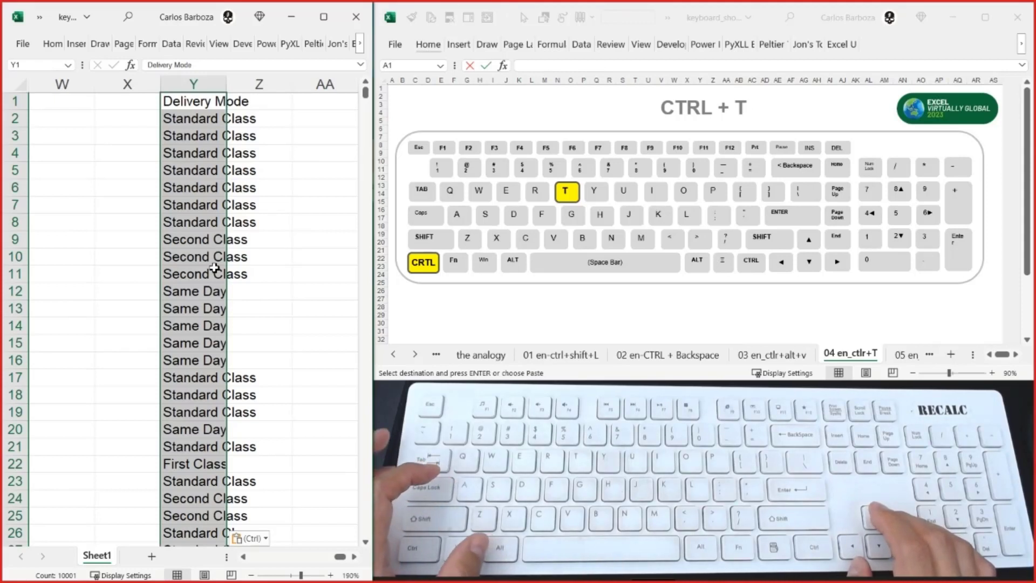
- Undo the values paste in column Y and collapse the selection to Y1
{"action": "key", "text": "Up"}
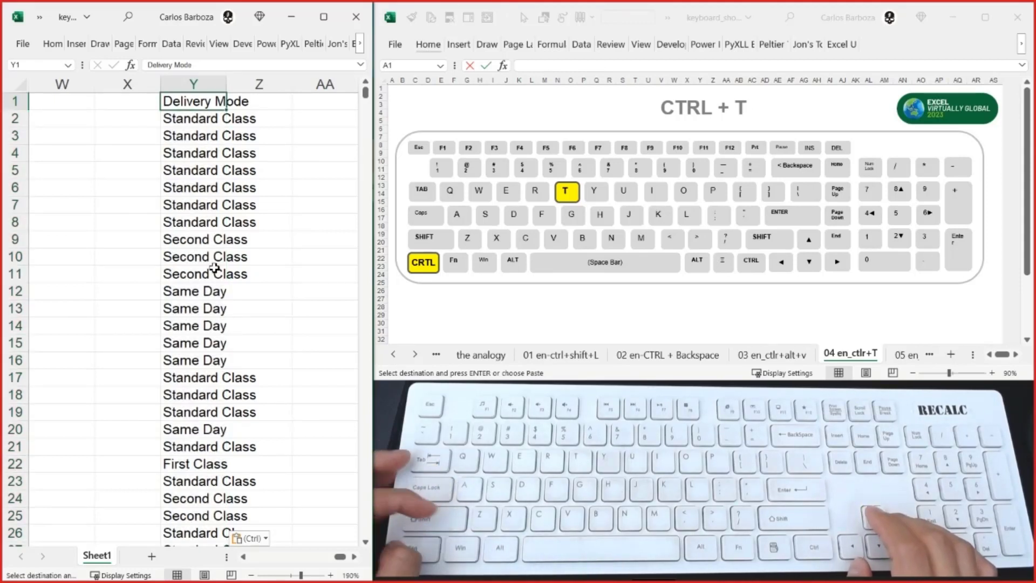
{"action": "key", "text": "ctrl+z"}
{"action": "key", "text": "Up"}
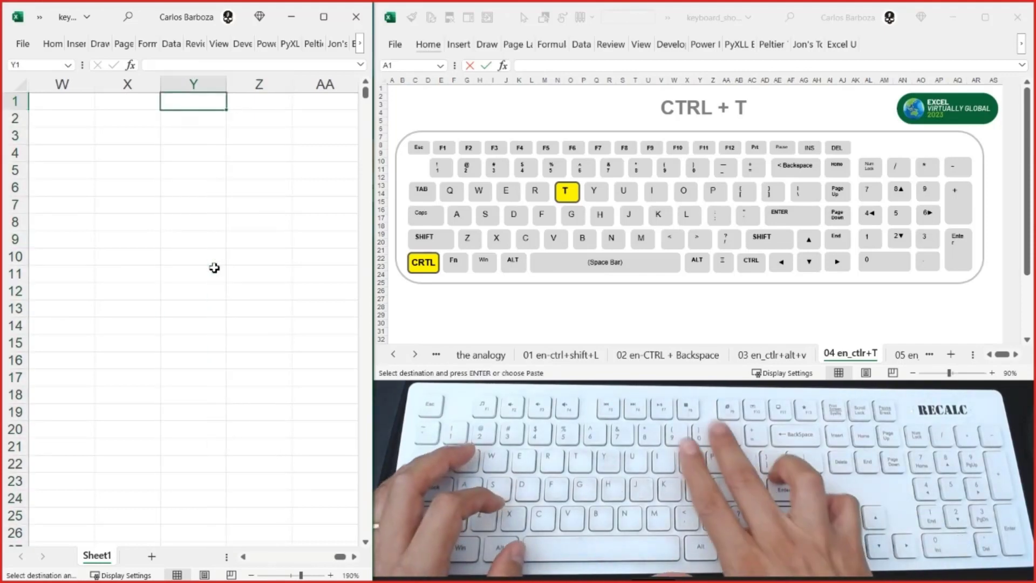
- Enter =UNIQUE(Table1[[#All],[State/Province]]) in Y1, referencing the whole State/Province column including its header
{"action": "type", "text": "=uni"}
{"action": "key", "text": "Down"}
{"action": "key", "text": "Down"}
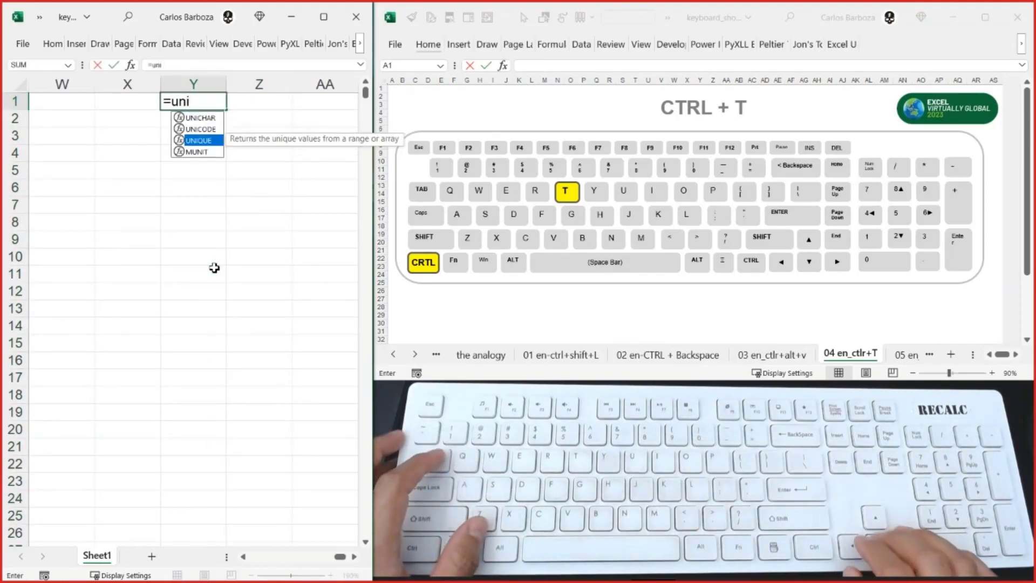
{"action": "key", "text": "Tab"}
{"action": "key", "text": "Left"}
{"action": "key", "text": "Left"}
{"action": "key", "text": "Left"}
{"action": "key", "text": "Left"}
{"action": "key", "text": "Left"}
{"action": "key", "text": "Left"}
{"action": "key", "text": "Left"}
{"action": "key", "text": "Left"}
{"action": "key", "text": "Left"}
{"action": "key", "text": "Left"}
{"action": "key", "text": "Left"}
{"action": "key", "text": "Left"}
{"action": "key", "text": "Left"}
{"action": "key", "text": "Left"}
{"action": "key", "text": "Left"}
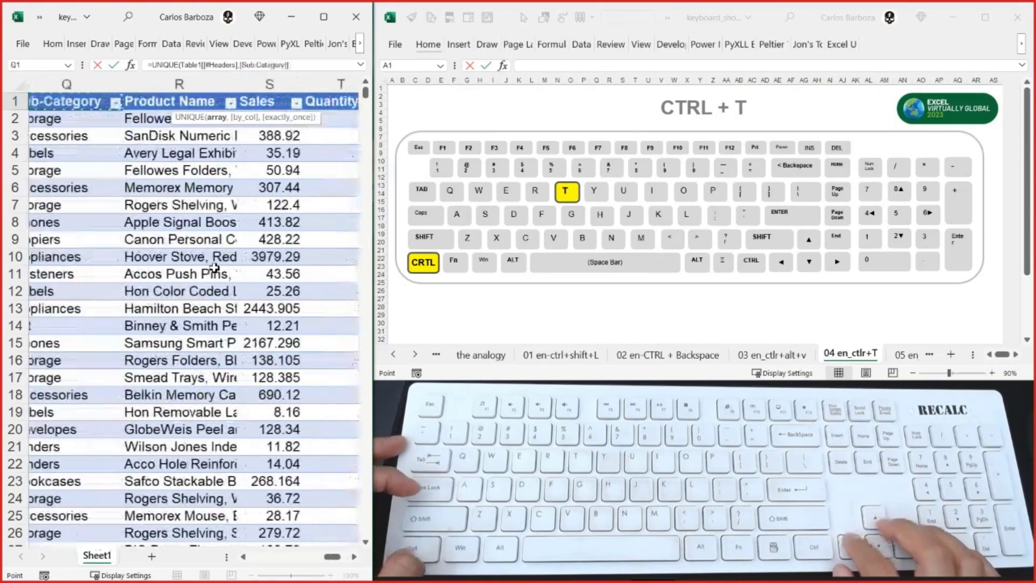
{"action": "key", "text": "Left"}
{"action": "key", "text": "Left"}
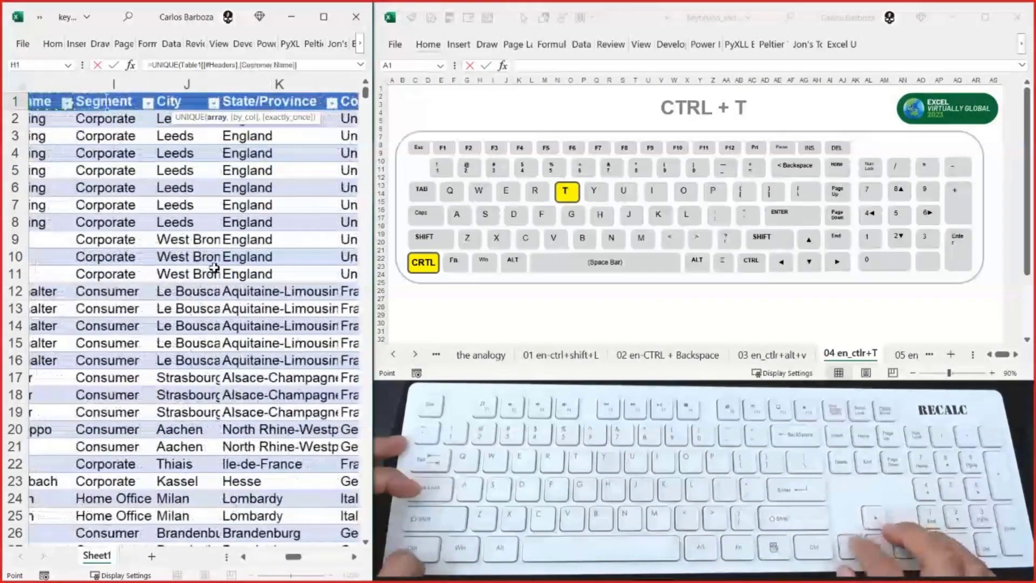
{"action": "key", "text": "Right"}
{"action": "key", "text": "Right"}
{"action": "key", "text": "Right"}
{"action": "key", "text": "ctrl+shift+Down"}
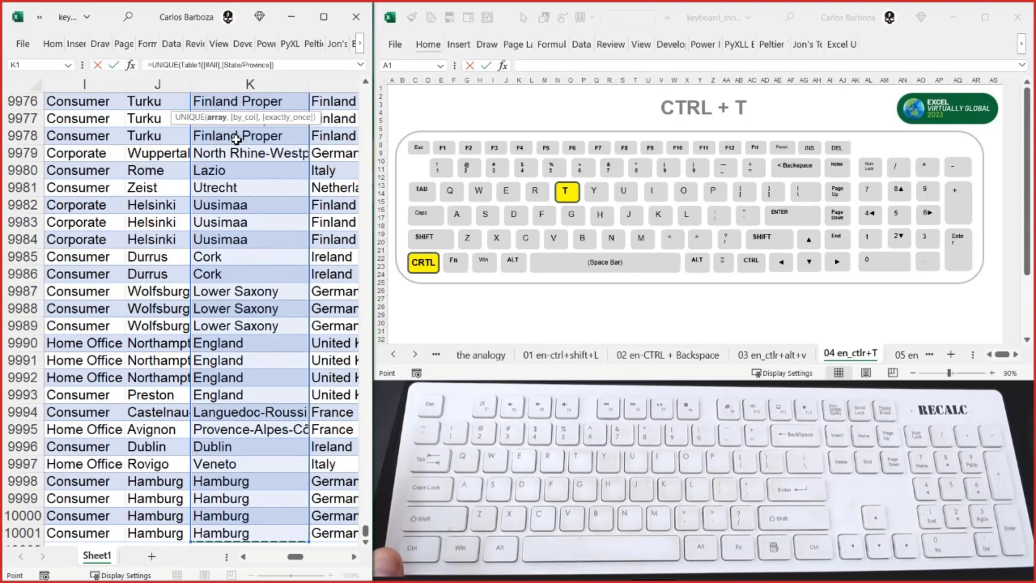
{"action": "key", "text": "ctrl+BackSpace"}
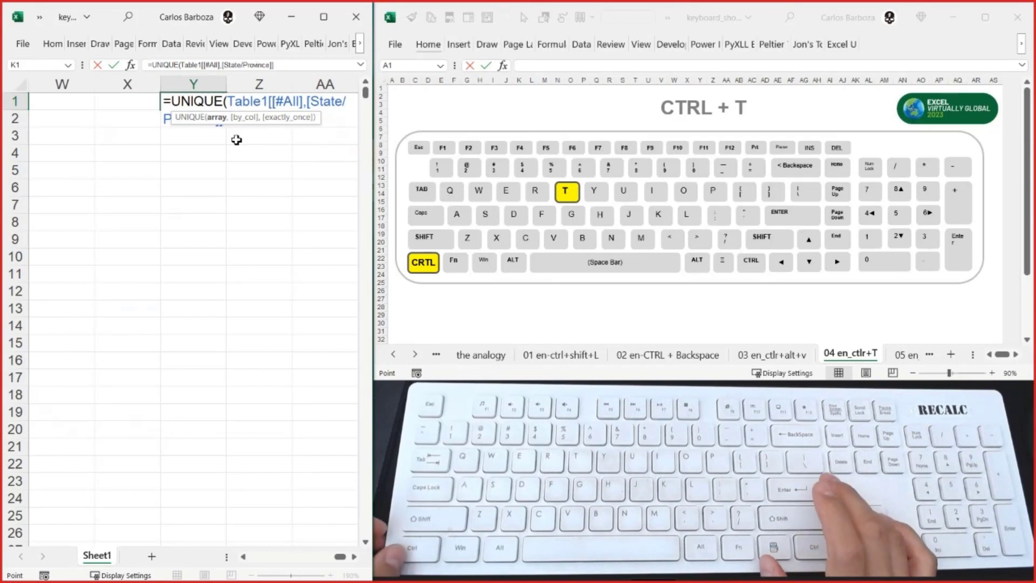
{"action": "key", "text": "Return"}
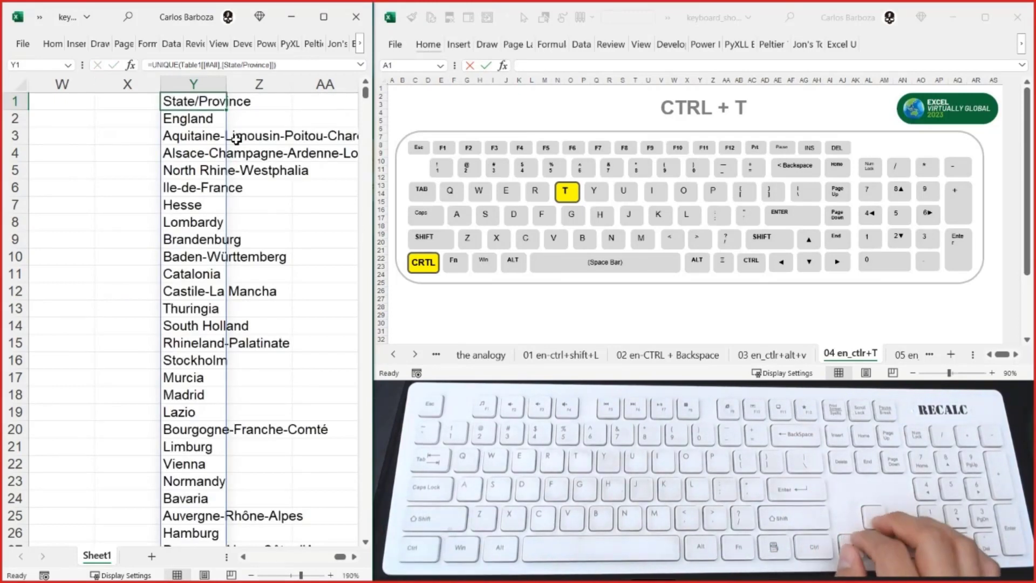
- Replace the spilled UNIQUE formula in column Y with its values by copying the list and pasting values over it
{"action": "key", "text": "Right"}
{"action": "key", "text": "Right"}
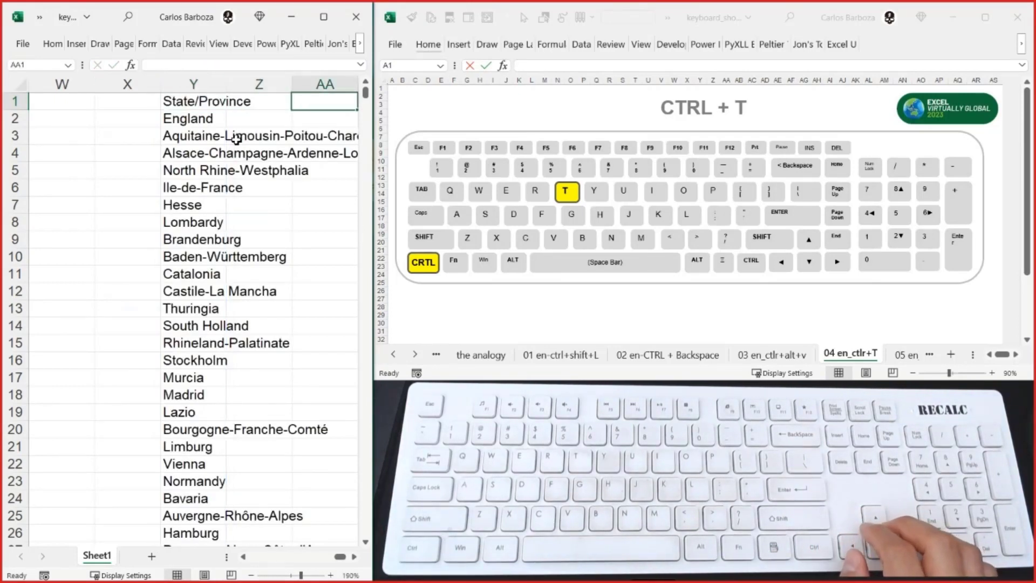
{"action": "key", "text": "Left"}
{"action": "key", "text": "Left"}
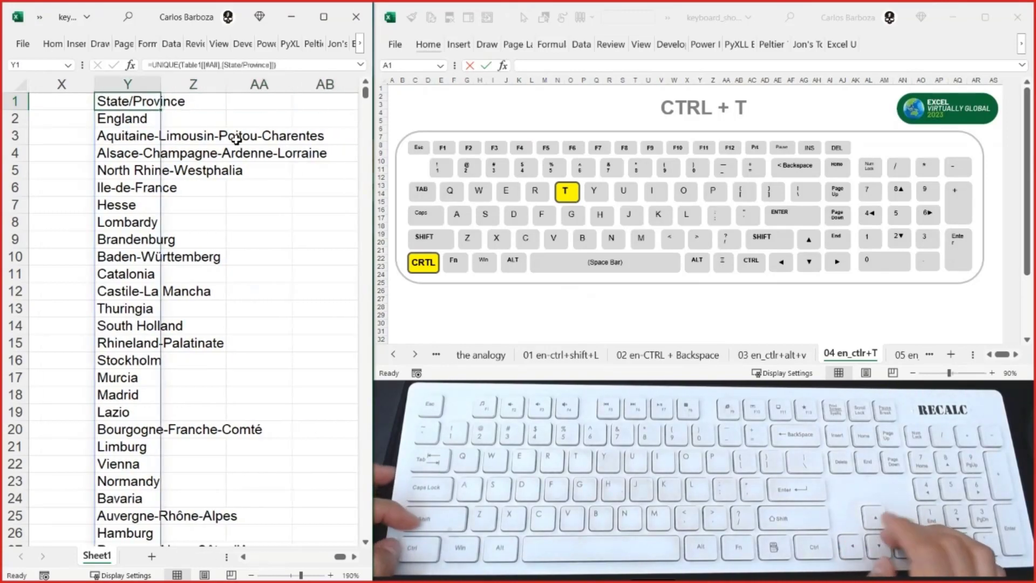
{"action": "key", "text": "ctrl+shift+Down"}
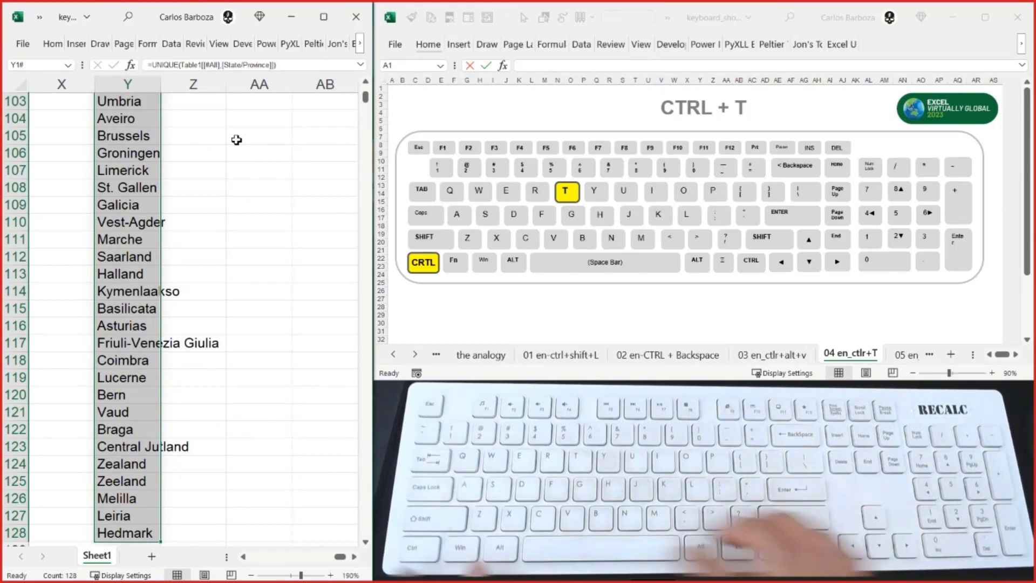
{"action": "key", "text": "ctrl+c"}
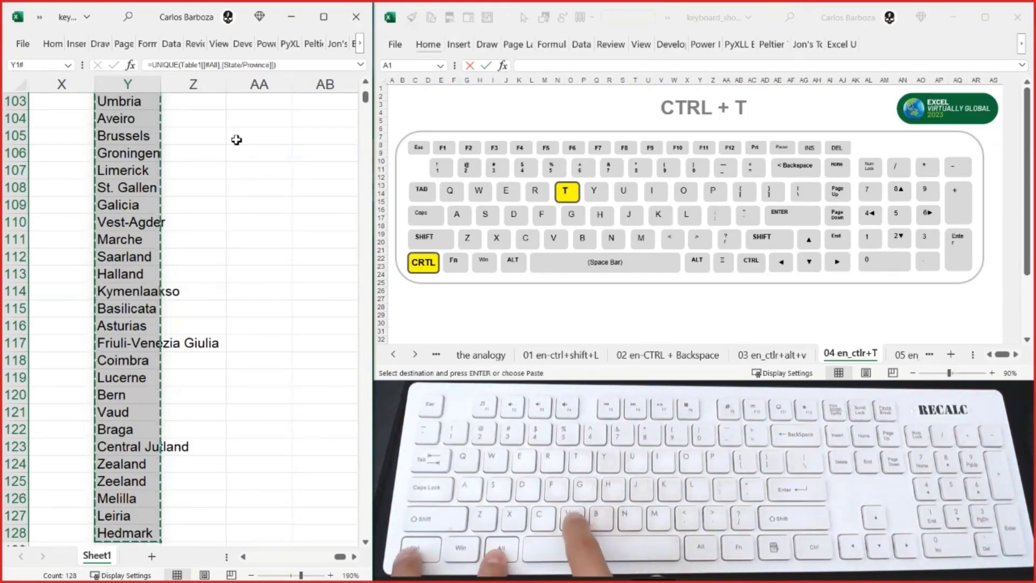
{"action": "key", "text": "ctrl+BackSpace"}
{"action": "key", "text": "ctrl+alt+v"}
{"action": "key", "text": "v"}
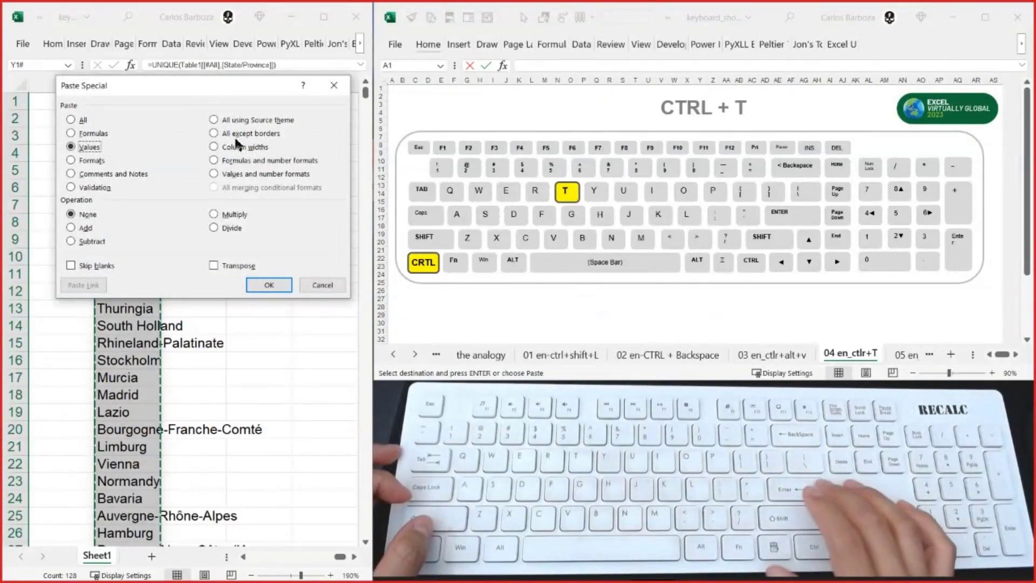
{"action": "key", "text": "Return"}
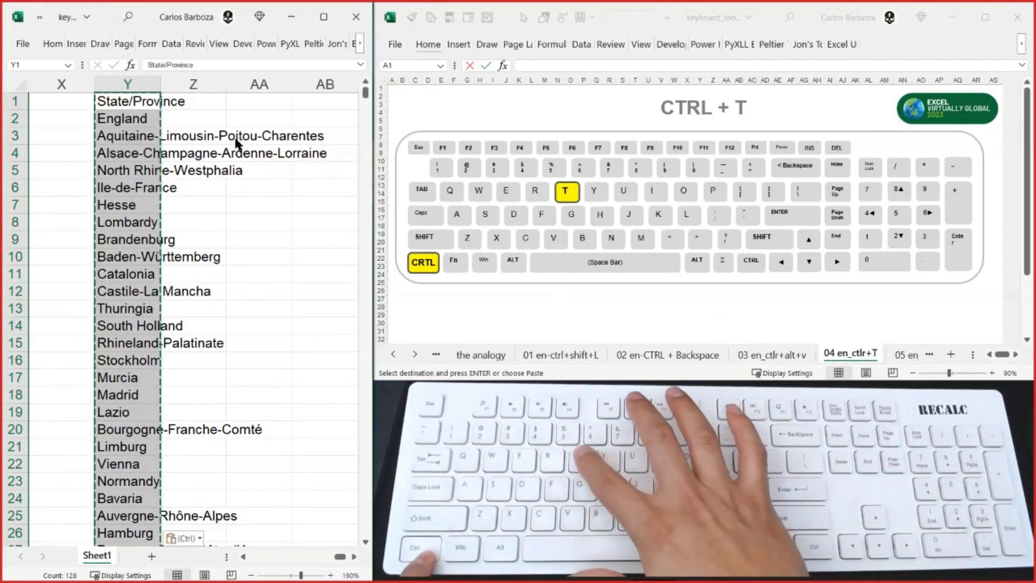
- Convert the State/Province list in Y1:Y128 into a table with headers and reduce the selection to Y1
{"action": "key", "text": "ctrl+t"}
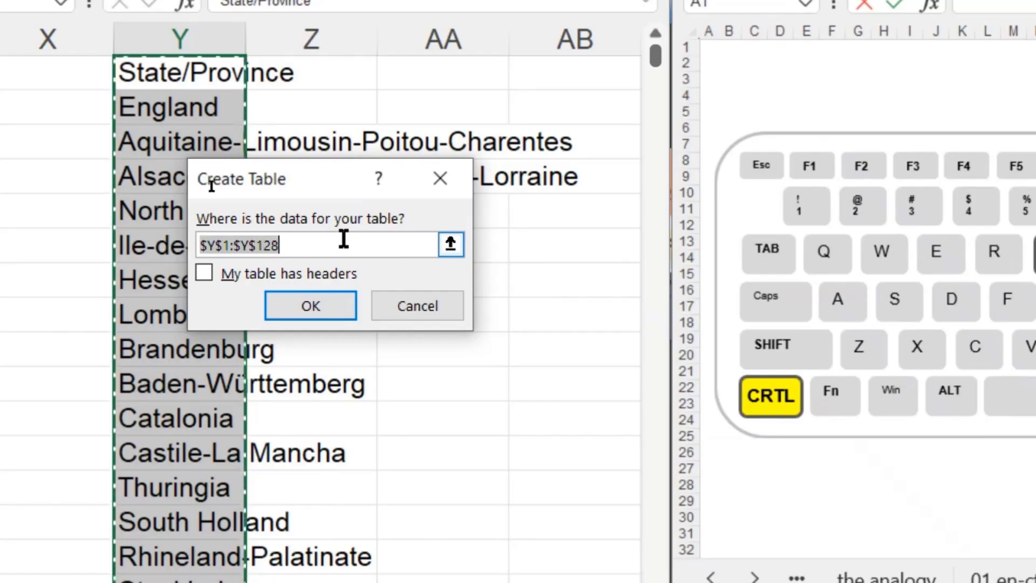
{"action": "left_click_drag", "start_coordinate": [410, 189], "coordinate": [770, 435]}
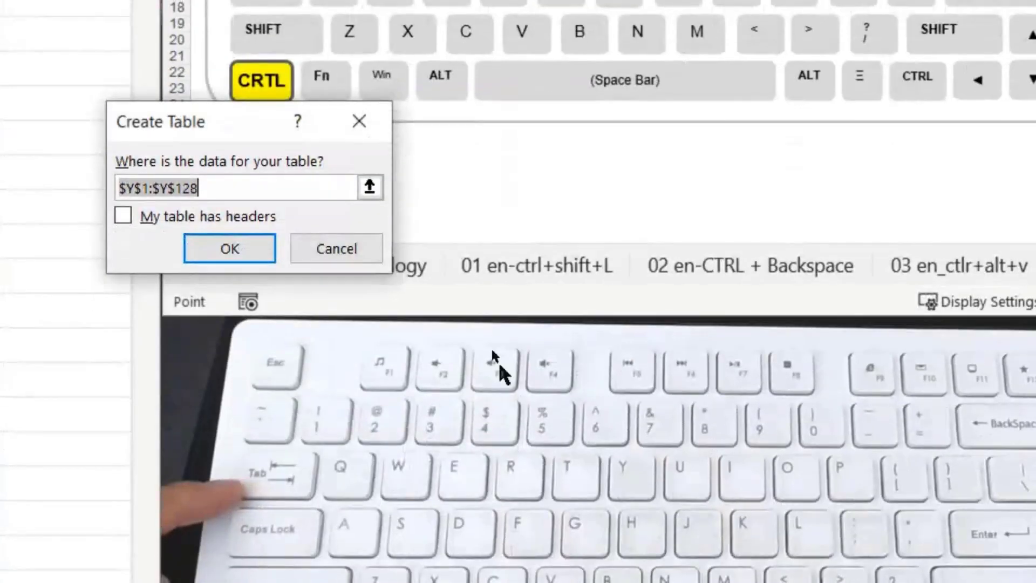
{"action": "left_click_drag", "start_coordinate": [259, 129], "coordinate": [279, 133]}
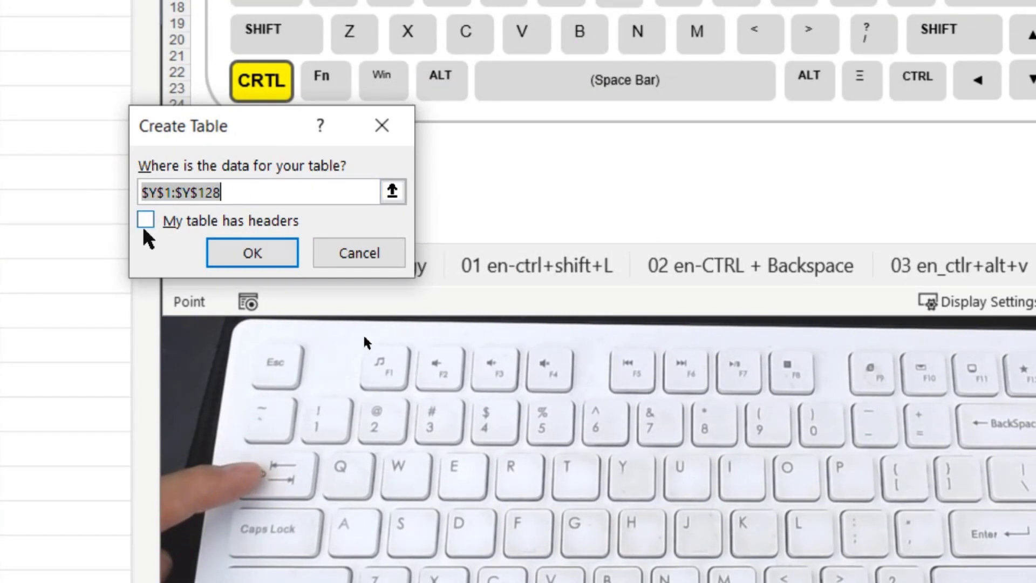
{"action": "key", "text": "Tab"}
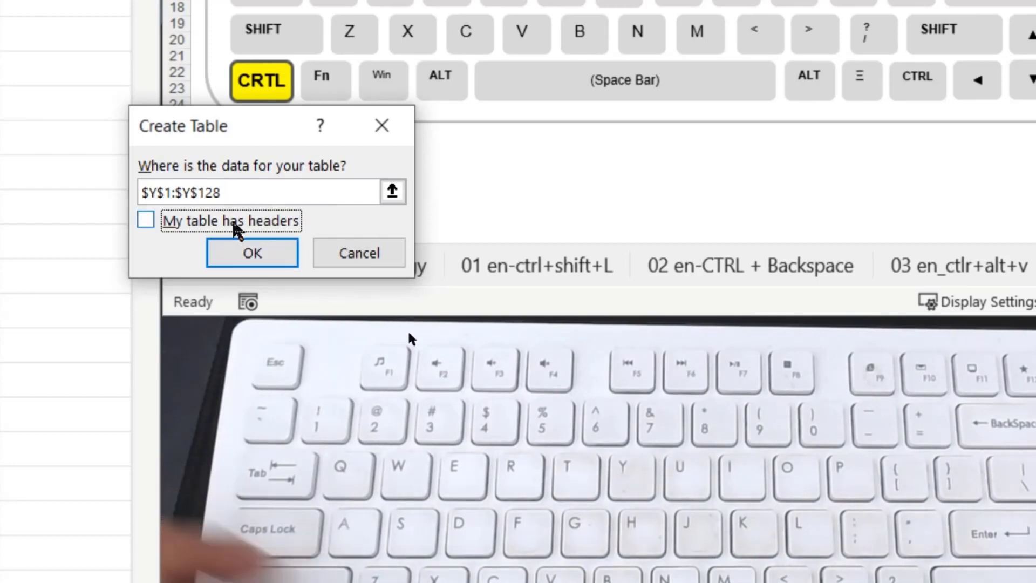
{"action": "left_click_drag", "start_coordinate": [246, 133], "coordinate": [336, 281]}
{"action": "key", "text": "space"}
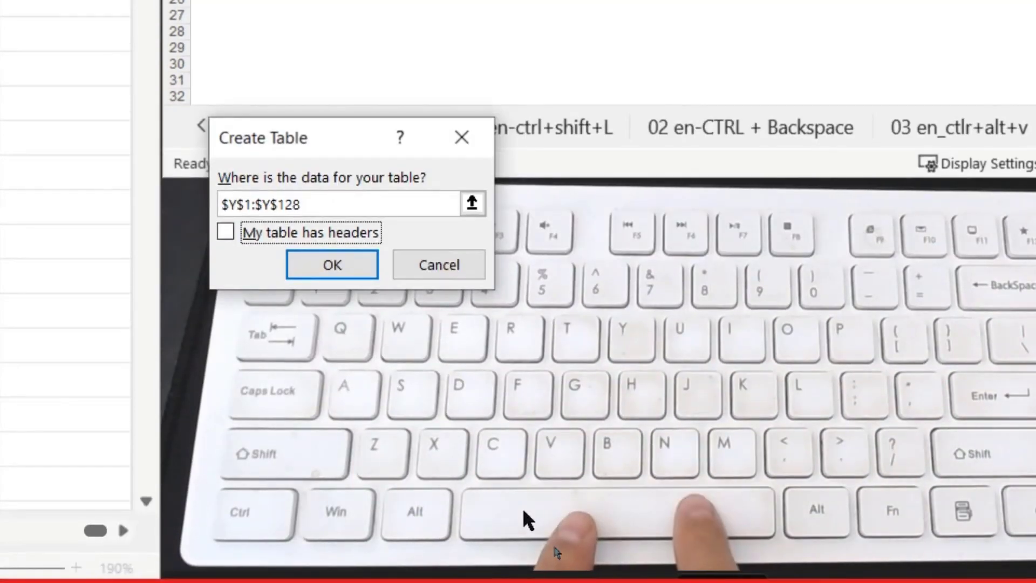
{"action": "key", "text": "space"}
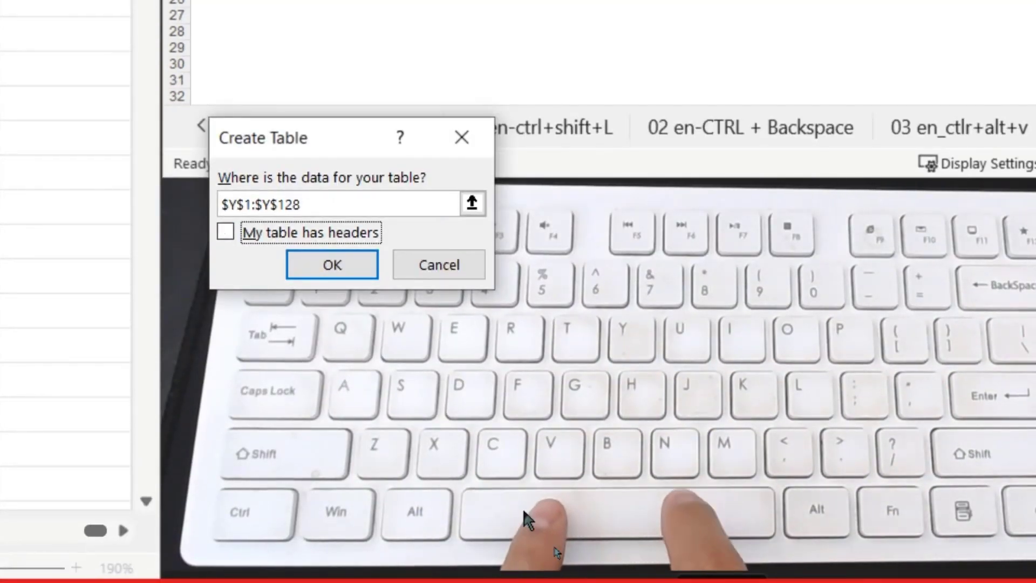
{"action": "key", "text": "space"}
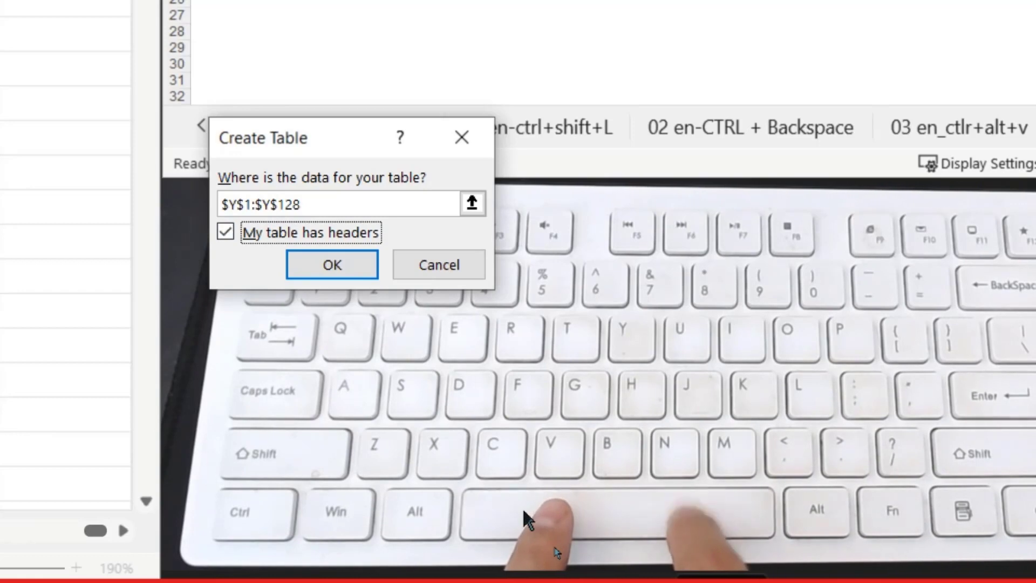
{"action": "key", "text": "space"}
{"action": "key", "text": "space"}
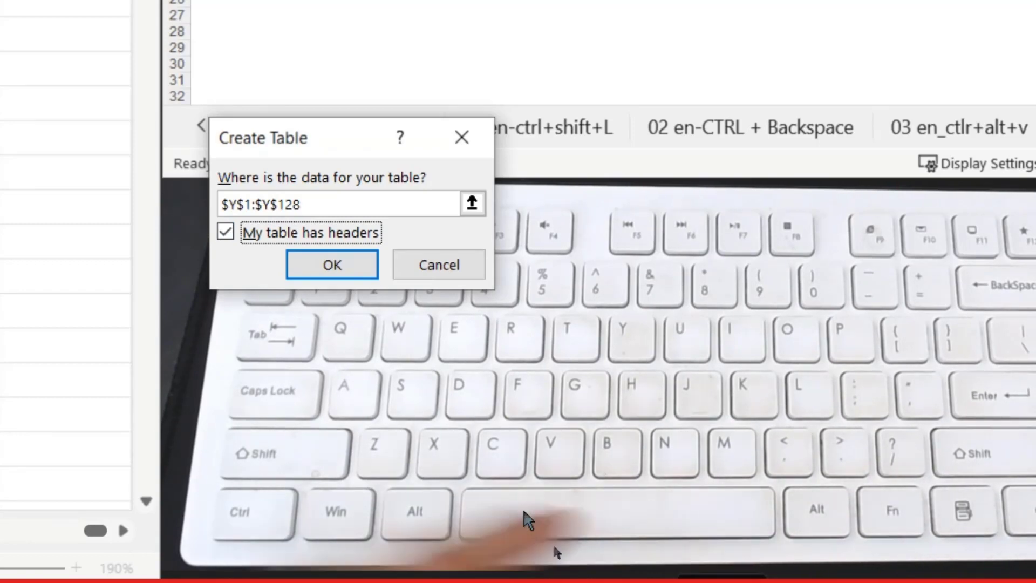
{"action": "key", "text": "Return"}
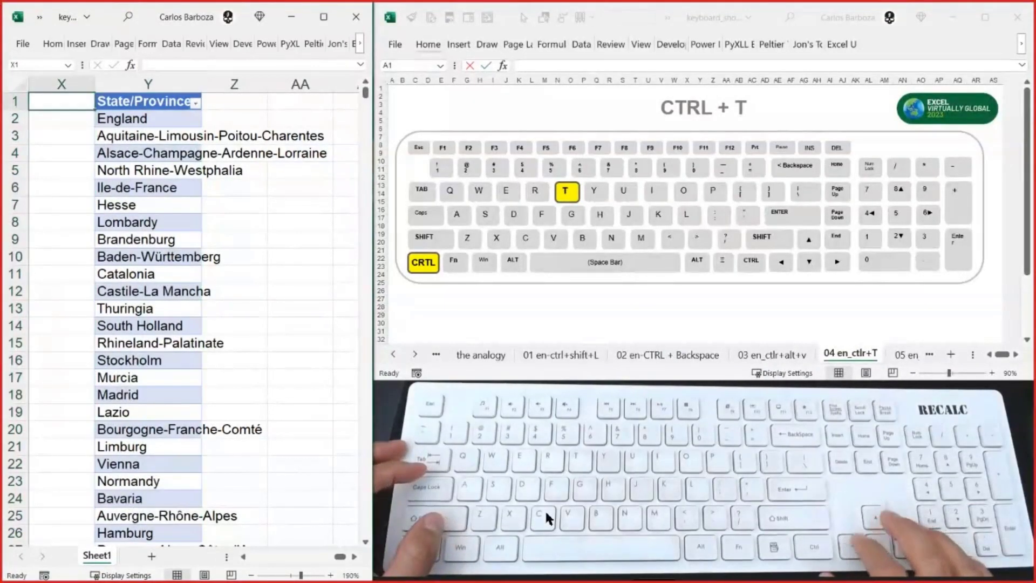
{"action": "key", "text": "Right"}
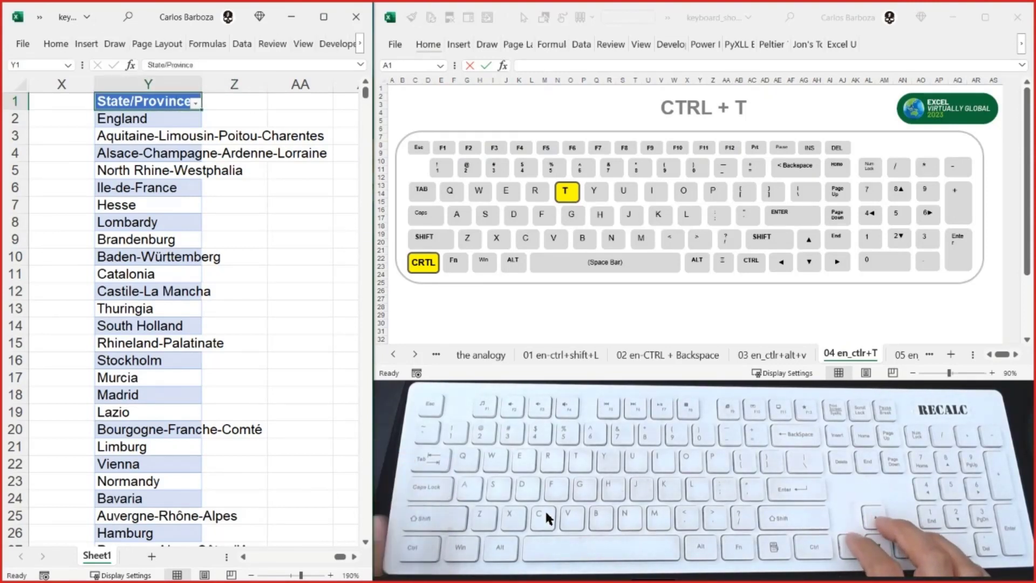
- Switch to the shortcuts workbook, show the 05 en_ctrl+alt++or- sheet, and return to the data workbook
{"action": "key", "text": "alt+Tab"}
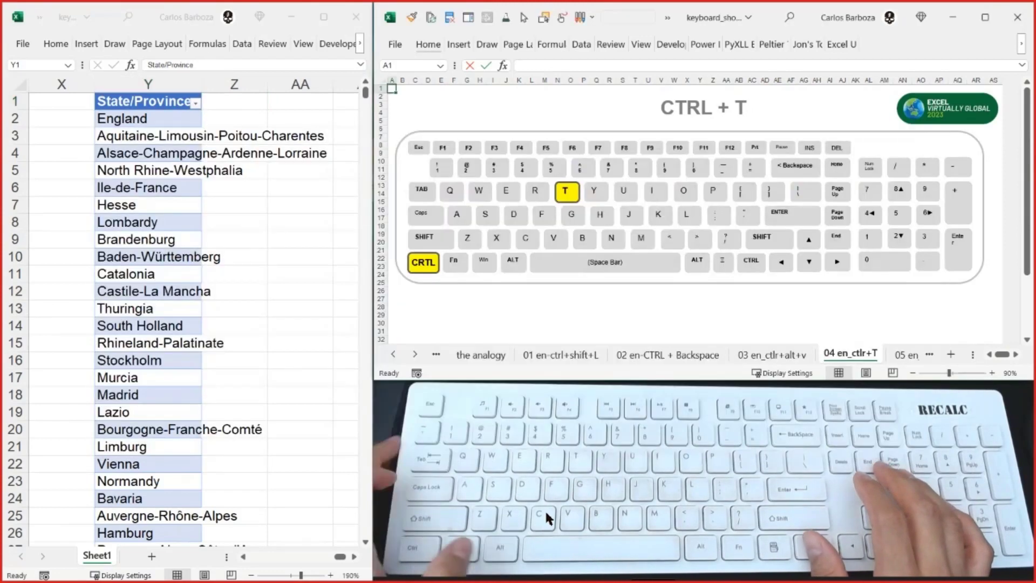
{"action": "key", "text": "ctrl+Page_Down"}
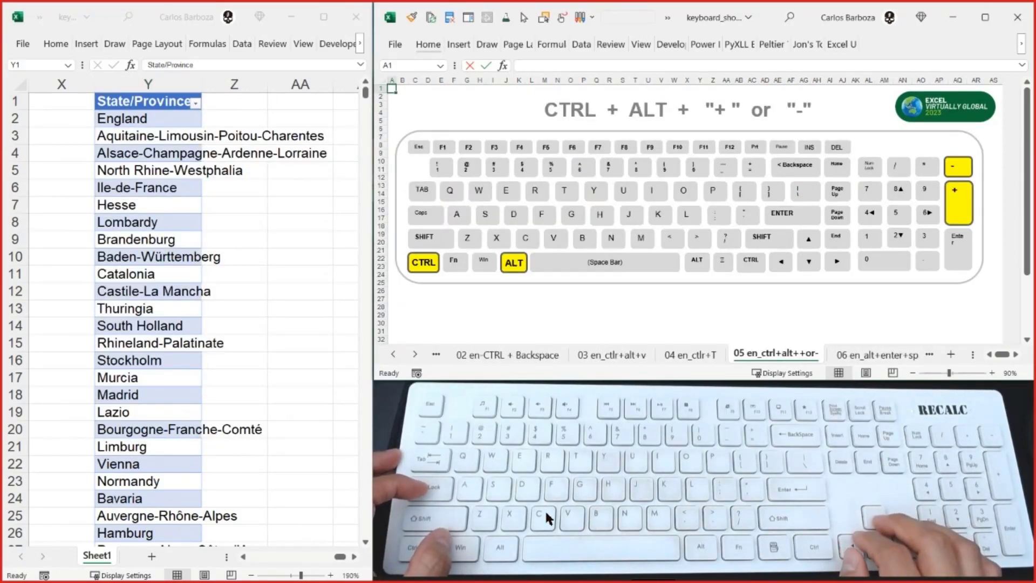
{"action": "key", "text": "alt+Tab"}
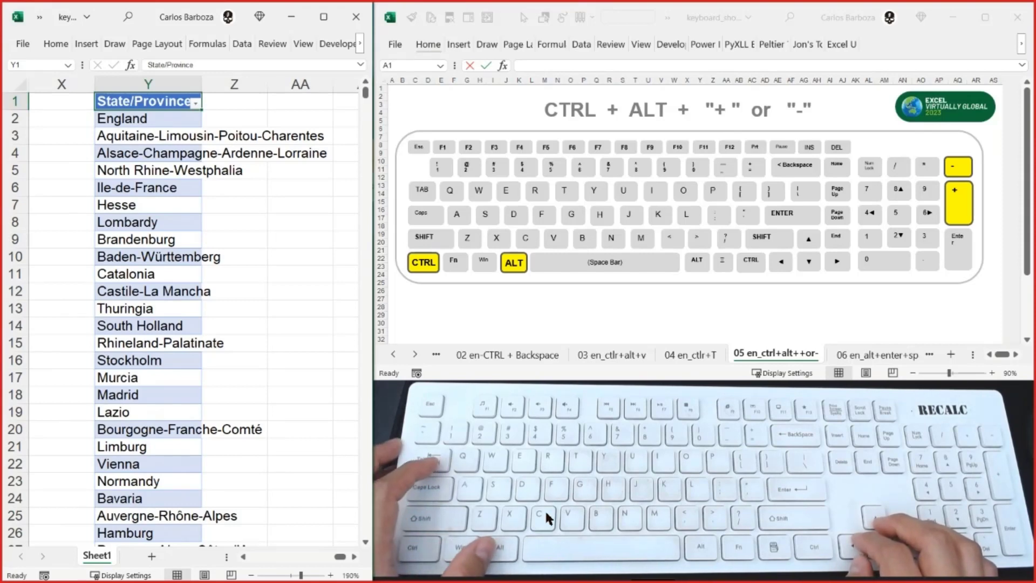
- Go back to cell A1 of the data sheet and reduce the zoom to 100%
{"action": "key", "text": "ctrl+Left"}
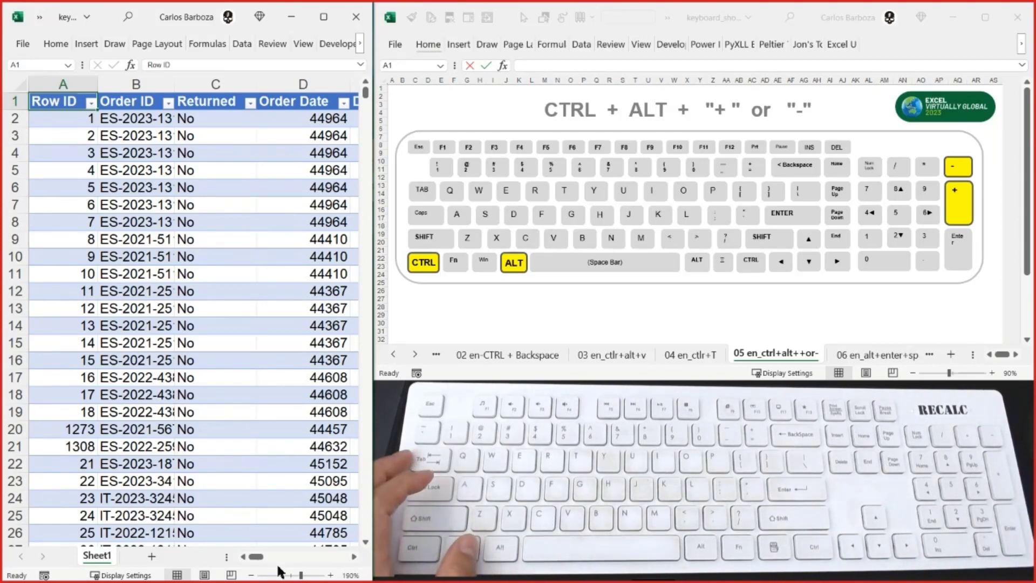
{"action": "key", "text": "ctrl+alt+minus"}
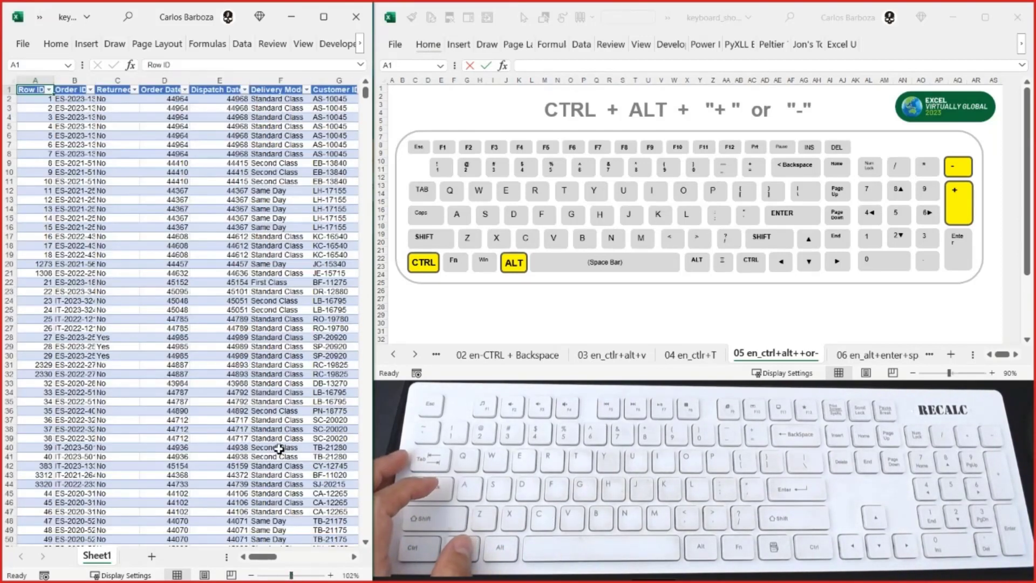
{"action": "left_click", "coordinate": [254, 576]}
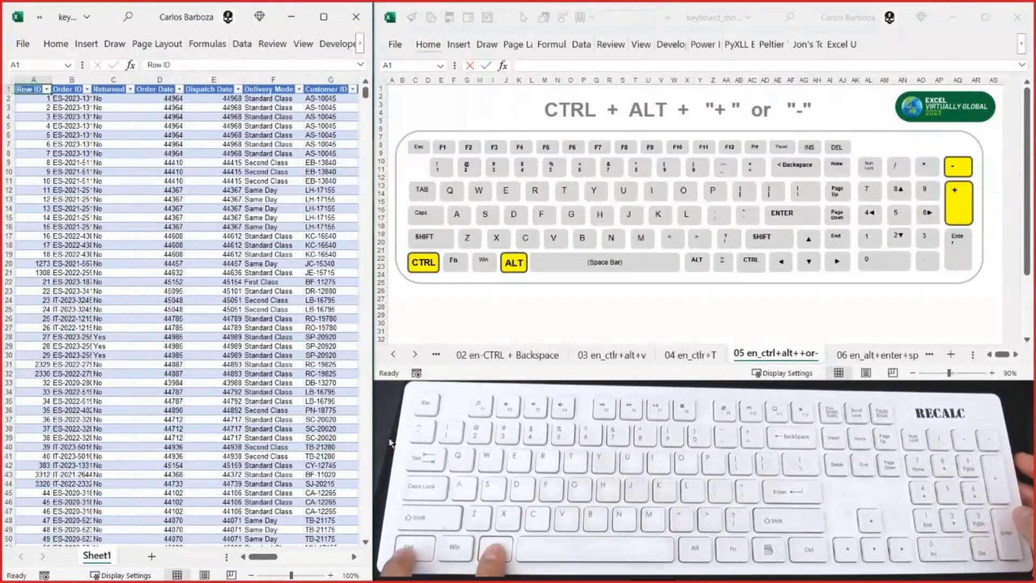
- Zoom the data sheet out to 10% and back in to about 205%
{"action": "key", "text": "ctrl+alt+minus"}
{"action": "key", "text": "ctrl+alt+minus"}
{"action": "key", "text": "ctrl+alt+minus"}
{"action": "key", "text": "ctrl+alt+minus"}
{"action": "key", "text": "ctrl+alt+minus"}
{"action": "key", "text": "ctrl+alt+minus"}
{"action": "key", "text": "ctrl+alt+minus"}
{"action": "key", "text": "ctrl+alt+minus"}
{"action": "key", "text": "ctrl+alt+minus"}
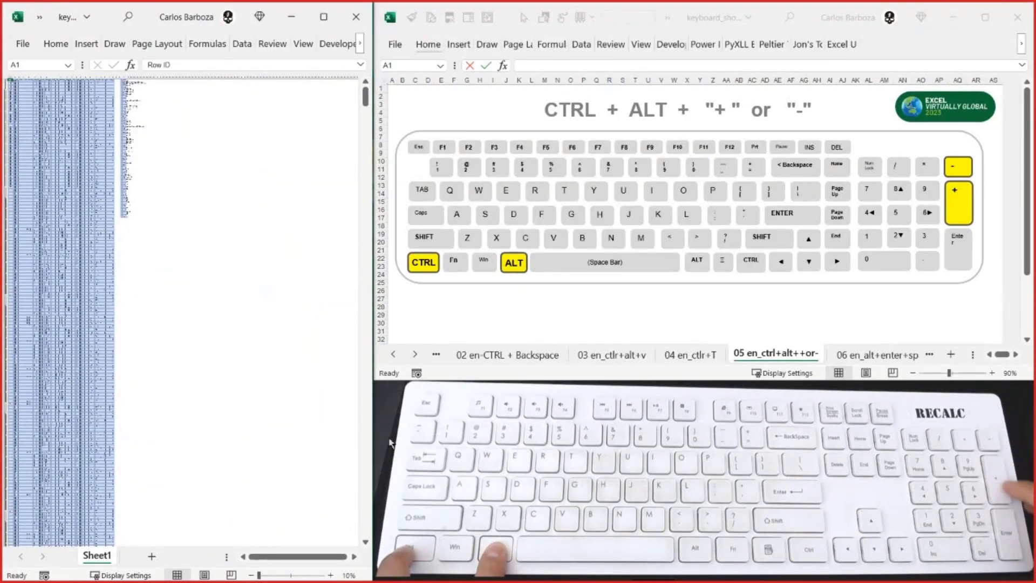
{"action": "key", "text": "ctrl+alt+plus"}
{"action": "key", "text": "ctrl+alt+plus"}
{"action": "key", "text": "ctrl+alt+plus"}
{"action": "key", "text": "ctrl+alt+plus"}
{"action": "key", "text": "ctrl+alt+plus"}
{"action": "key", "text": "ctrl+alt+plus"}
{"action": "key", "text": "ctrl+alt+plus"}
{"action": "key", "text": "ctrl+alt+plus"}
{"action": "key", "text": "ctrl+alt+plus"}
{"action": "key", "text": "ctrl+alt+plus"}
{"action": "key", "text": "ctrl+alt+plus"}
{"action": "key", "text": "ctrl+alt+plus"}
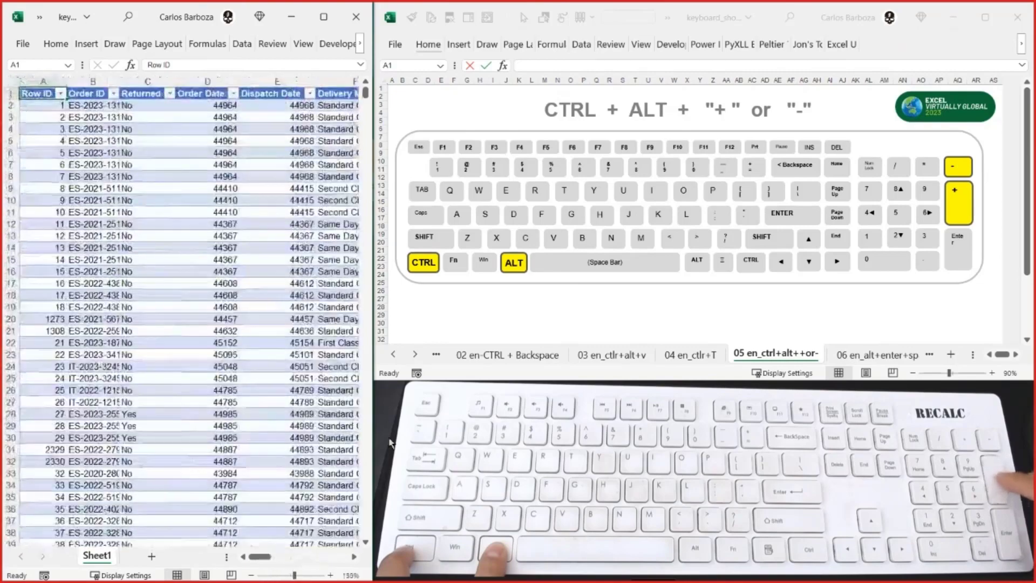
{"action": "key", "text": "ctrl+alt+minus"}
{"action": "key", "text": "ctrl+alt+minus"}
{"action": "key", "text": "ctrl+alt+minus"}
{"action": "key", "text": "ctrl+alt+minus"}
{"action": "key", "text": "ctrl+alt+minus"}
{"action": "key", "text": "ctrl+alt+minus"}
{"action": "key", "text": "ctrl+alt+minus"}
{"action": "key", "text": "ctrl+alt+minus"}
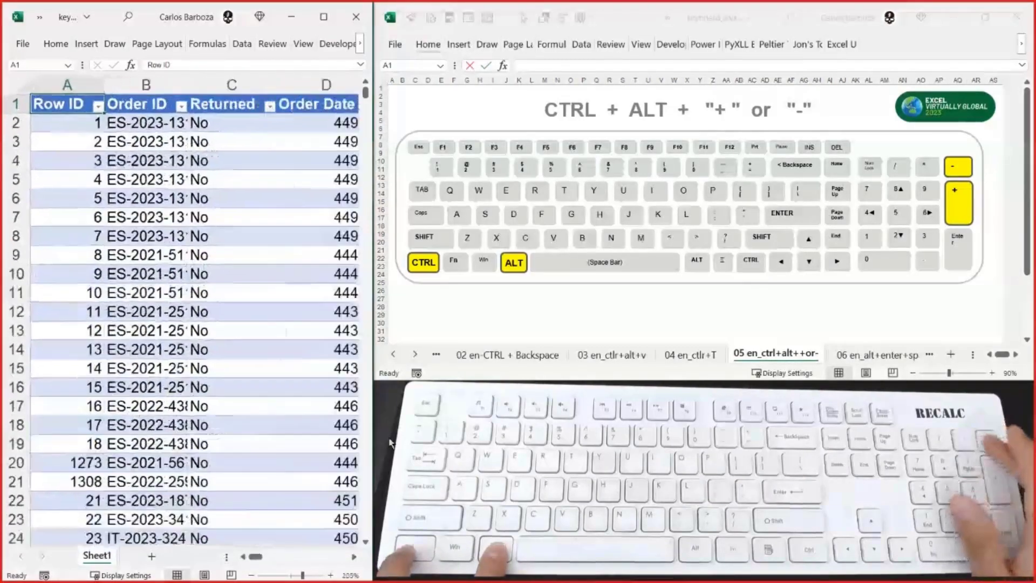
- Zoom the data sheet out to 10% again and enlarge it to 295%
{"action": "key", "text": "ctrl+alt+minus"}
{"action": "key", "text": "ctrl+alt+minus"}
{"action": "key", "text": "ctrl+alt+minus"}
{"action": "key", "text": "ctrl+alt+minus"}
{"action": "key", "text": "ctrl+alt+minus"}
{"action": "key", "text": "ctrl+alt+minus"}
{"action": "key", "text": "ctrl+alt+minus"}
{"action": "key", "text": "ctrl+alt+minus"}
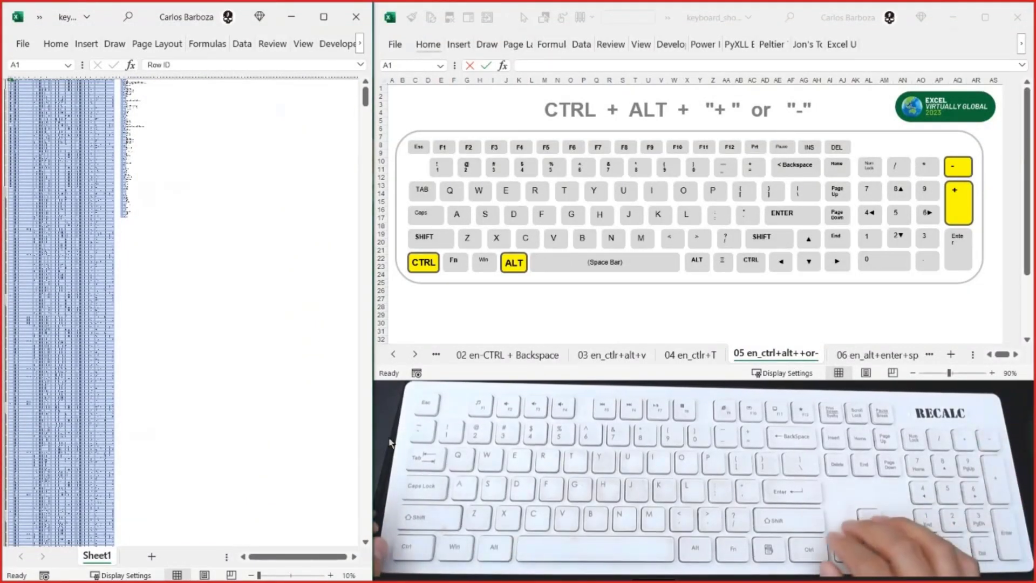
{"action": "key", "text": "ctrl+alt+plus"}
{"action": "key", "text": "ctrl+alt+plus"}
{"action": "key", "text": "ctrl+alt+plus"}
{"action": "key", "text": "ctrl+alt+plus"}
{"action": "key", "text": "ctrl+alt+plus"}
{"action": "key", "text": "ctrl+alt+plus"}
{"action": "key", "text": "ctrl+alt+plus"}
{"action": "key", "text": "ctrl+alt+plus"}
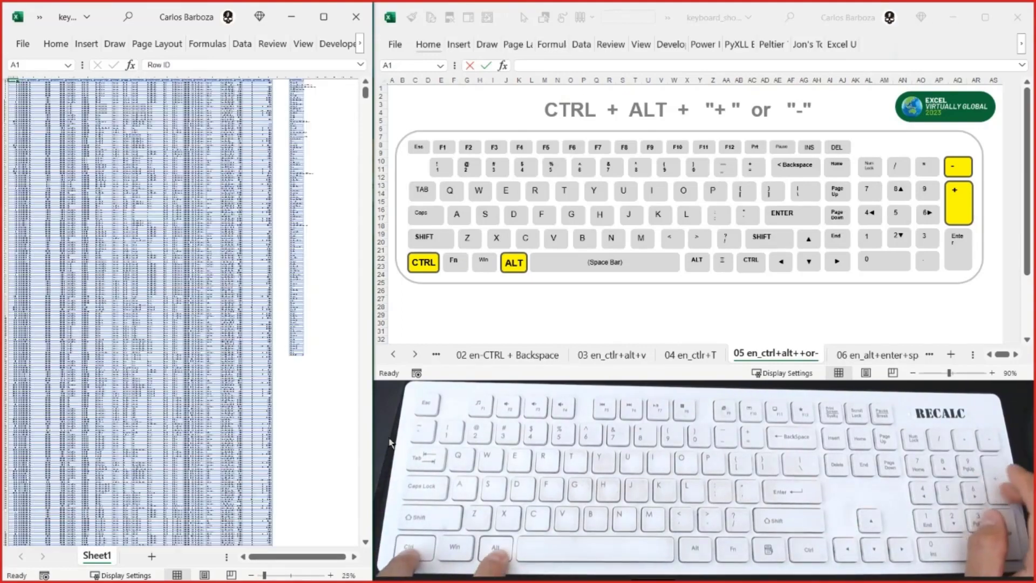
{"action": "key", "text": "ctrl+alt+plus"}
{"action": "key", "text": "ctrl+alt+plus"}
{"action": "key", "text": "ctrl+alt+plus"}
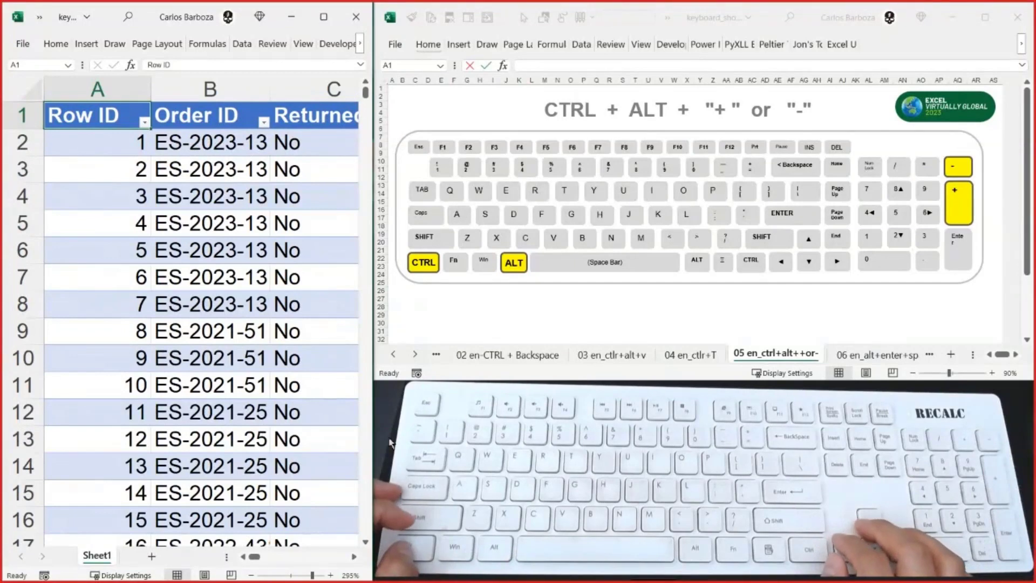
- Reduce the zoom to 235%, move the active cell along the header row, and return to A1
{"action": "key", "text": "ctrl+alt+minus"}
{"action": "key", "text": "ctrl+alt+minus"}
{"action": "key", "text": "ctrl+alt+minus"}
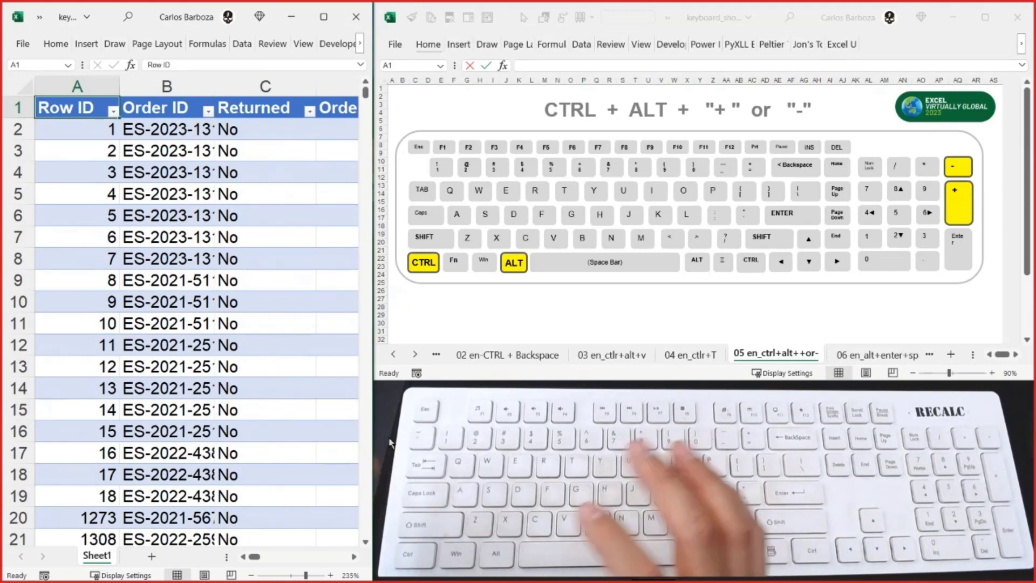
{"action": "key", "text": "Right"}
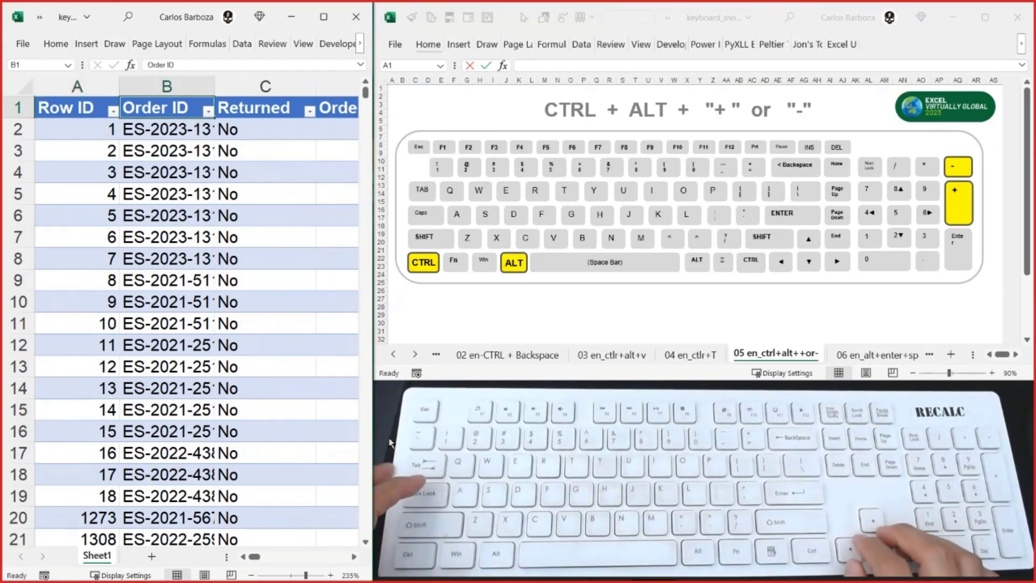
{"action": "key", "text": "Right"}
{"action": "key", "text": "Left"}
{"action": "key", "text": "Left"}
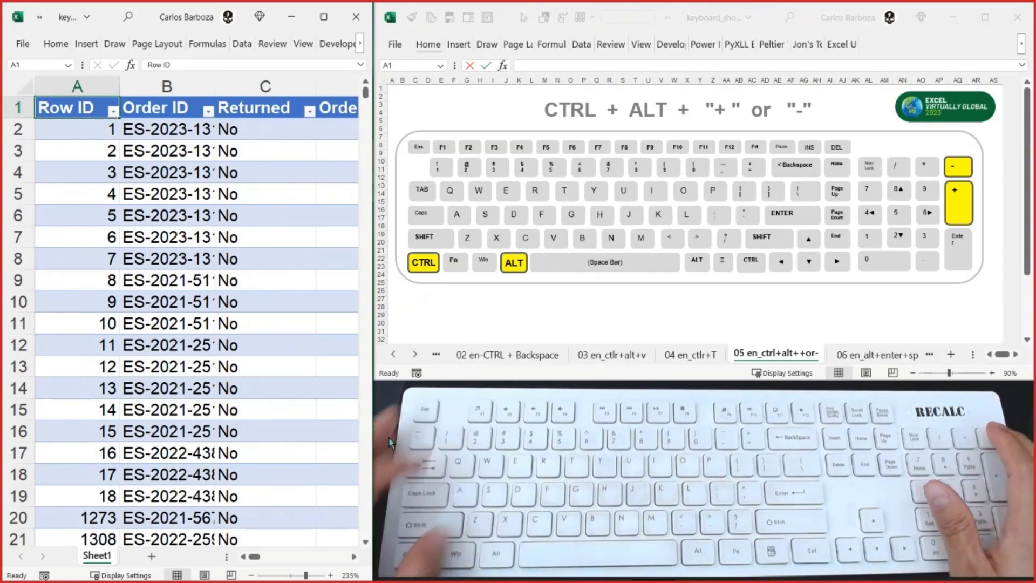
- Zoom out to 160% and move along the header row to the State/Province header in K1
{"action": "key", "text": "ctrl+alt+minus"}
{"action": "key", "text": "ctrl+alt+minus"}
{"action": "key", "text": "ctrl+alt+minus"}
{"action": "key", "text": "Right"}
{"action": "key", "text": "Right"}
{"action": "key", "text": "Right"}
{"action": "key", "text": "Right"}
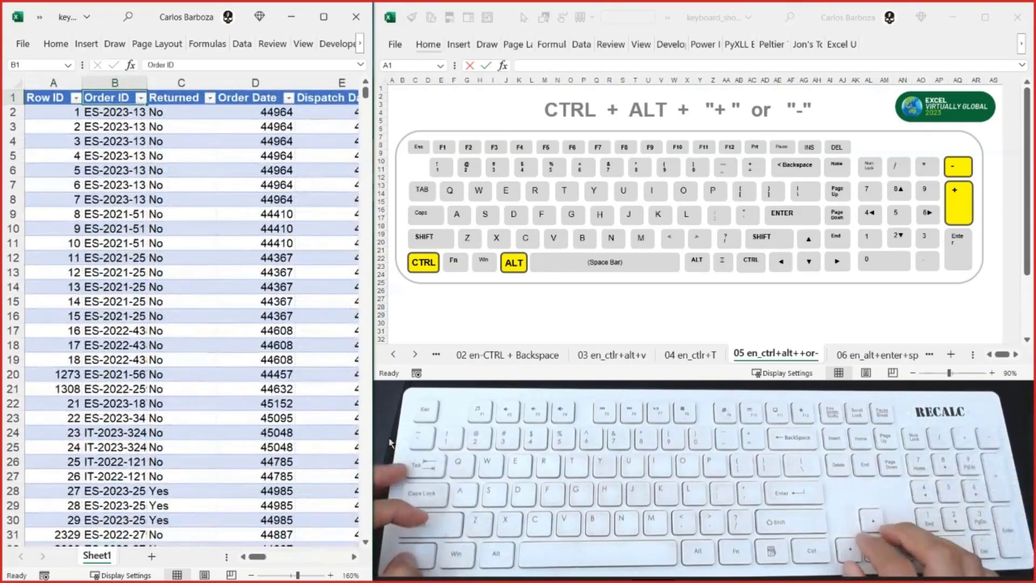
{"action": "key", "text": "Right"}
{"action": "key", "text": "Right"}
{"action": "key", "text": "Right"}
{"action": "key", "text": "Right"}
{"action": "key", "text": "Right"}
{"action": "key", "text": "Right"}
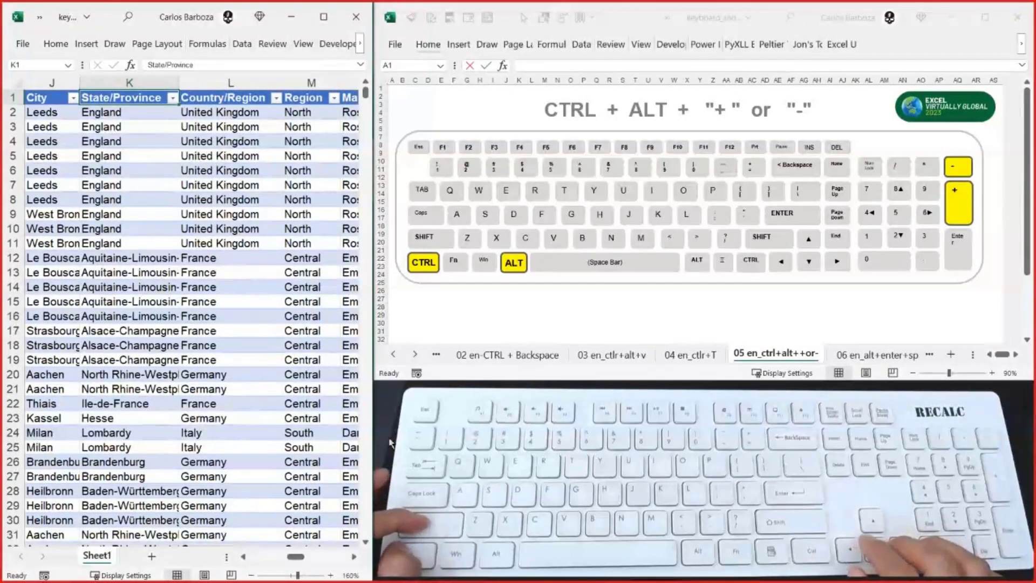
- Select the first twelve rows of the State/Province and Country/Region columns, K1:L12
{"action": "key", "text": "shift+Down"}
{"action": "key", "text": "shift+Down"}
{"action": "key", "text": "shift+Down"}
{"action": "key", "text": "shift+Down"}
{"action": "key", "text": "shift+Down"}
{"action": "key", "text": "shift+Down"}
{"action": "key", "text": "shift+Down"}
{"action": "key", "text": "shift+Down"}
{"action": "key", "text": "shift+Down"}
{"action": "key", "text": "shift+Down"}
{"action": "key", "text": "shift+Right"}
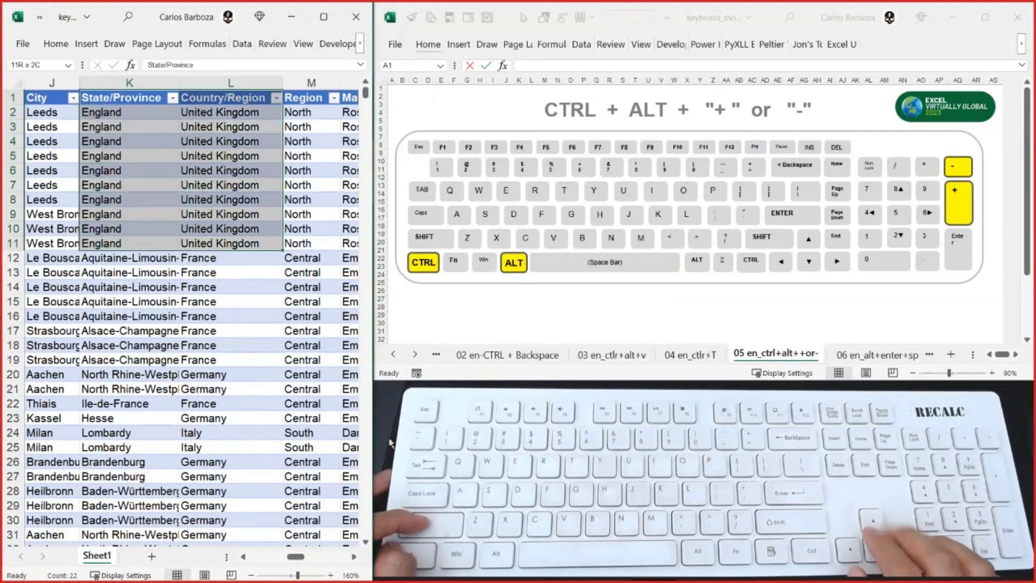
{"action": "key", "text": "shift+Down"}
{"action": "key", "text": "shift+Down"}
{"action": "key", "text": "shift+Up"}
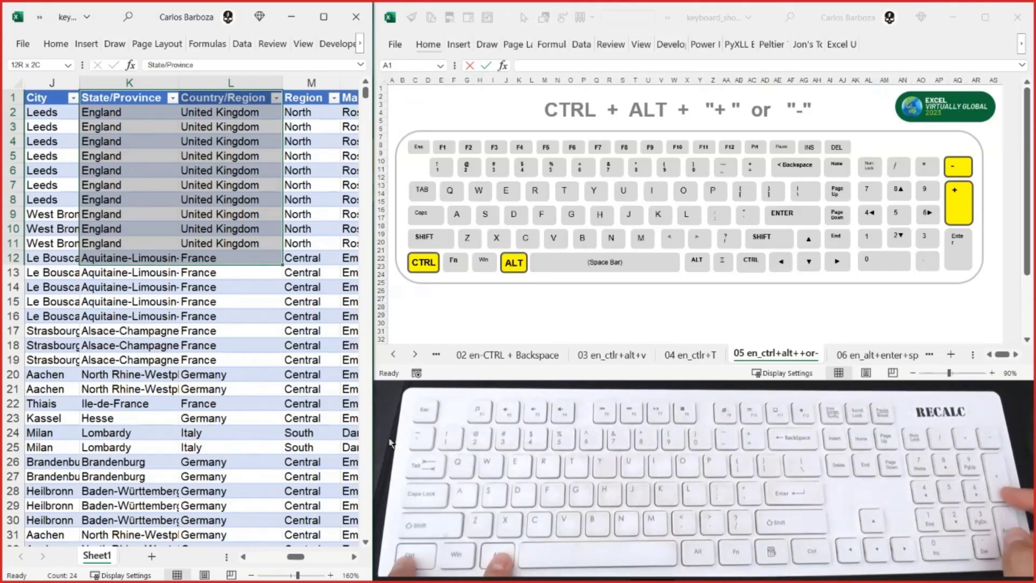
- Zoom in on the selected State/Province and Country/Region cells to 385%
{"action": "key", "text": "ctrl+alt+plus"}
{"action": "key", "text": "ctrl+alt+plus"}
{"action": "key", "text": "ctrl+alt+plus"}
{"action": "key", "text": "ctrl+alt+plus"}
{"action": "key", "text": "ctrl+alt+plus"}
{"action": "key", "text": "ctrl+alt+plus"}
{"action": "key", "text": "ctrl+alt+plus"}
{"action": "key", "text": "ctrl+alt+plus"}
{"action": "key", "text": "ctrl+alt+plus"}
{"action": "key", "text": "ctrl+alt+plus"}
{"action": "key", "text": "ctrl+alt+plus"}
{"action": "key", "text": "ctrl+alt+plus"}
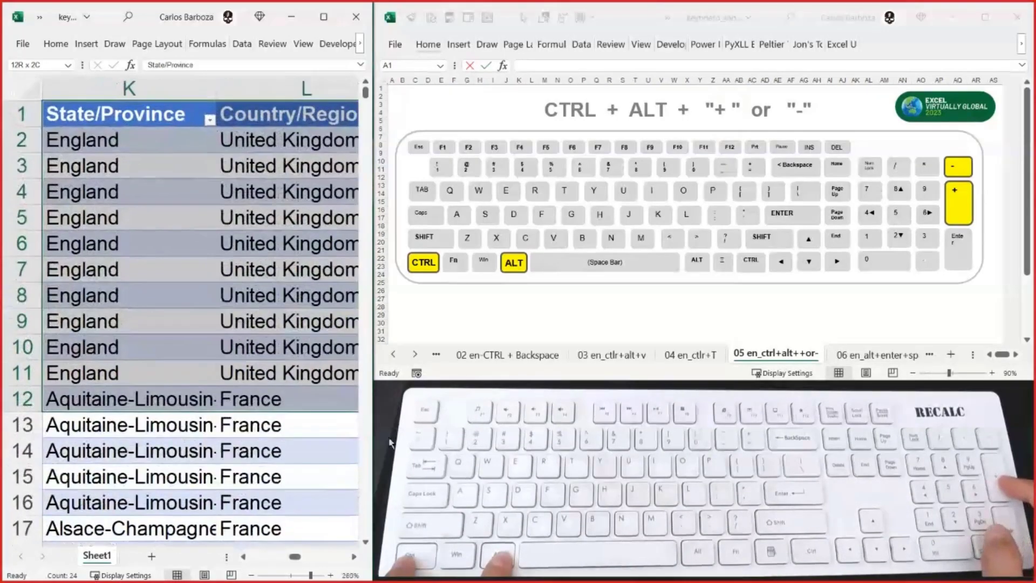
{"action": "key", "text": "ctrl+alt+plus"}
{"action": "key", "text": "ctrl+alt+plus"}
{"action": "key", "text": "ctrl+alt+plus"}
{"action": "key", "text": "ctrl+alt+plus"}
{"action": "key", "text": "ctrl+alt+plus"}
{"action": "key", "text": "ctrl+alt+plus"}
{"action": "key", "text": "ctrl+alt+plus"}
{"action": "key", "text": "ctrl+alt+plus"}
{"action": "key", "text": "ctrl+alt+plus"}
{"action": "key", "text": "ctrl+alt+plus"}
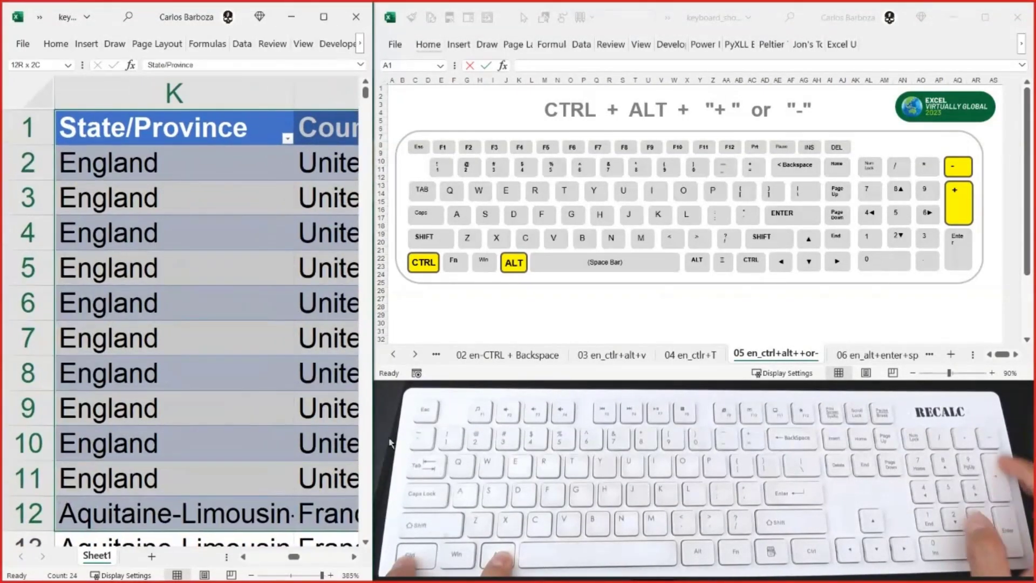
- Zoom the data sheet back out to about 130% with K1:L12 selected
{"action": "key", "text": "ctrl+alt+minus"}
{"action": "key", "text": "ctrl+alt+minus"}
{"action": "key", "text": "ctrl+alt+minus"}
{"action": "key", "text": "ctrl+alt+minus"}
{"action": "key", "text": "ctrl+alt+minus"}
{"action": "key", "text": "ctrl+alt+minus"}
{"action": "key", "text": "ctrl+alt+minus"}
{"action": "key", "text": "ctrl+alt+minus"}
{"action": "key", "text": "ctrl+alt+minus"}
{"action": "key", "text": "ctrl+alt+minus"}
{"action": "key", "text": "ctrl+alt+minus"}
{"action": "key", "text": "ctrl+alt+minus"}
{"action": "key", "text": "ctrl+alt+minus"}
{"action": "key", "text": "ctrl+alt+minus"}
{"action": "key", "text": "ctrl+alt+minus"}
{"action": "key", "text": "ctrl+alt+minus"}
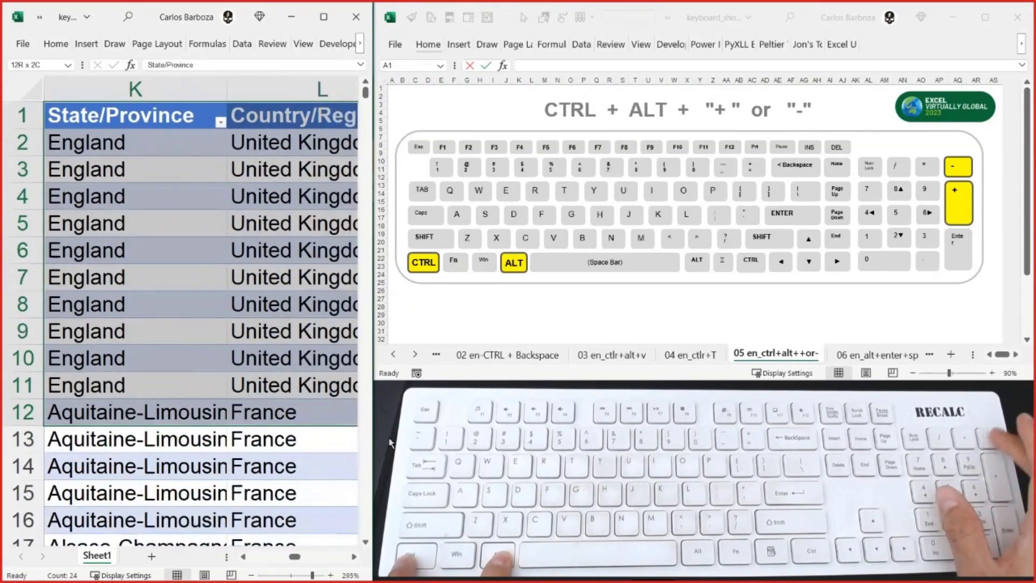
{"action": "key", "text": "ctrl+alt+minus"}
{"action": "key", "text": "ctrl+alt+minus"}
{"action": "key", "text": "ctrl+alt+minus"}
{"action": "key", "text": "ctrl+alt+minus"}
{"action": "key", "text": "ctrl+alt+minus"}
{"action": "key", "text": "ctrl+alt+minus"}
{"action": "key", "text": "ctrl+alt+minus"}
{"action": "key", "text": "ctrl+alt+minus"}
{"action": "key", "text": "ctrl+alt+minus"}
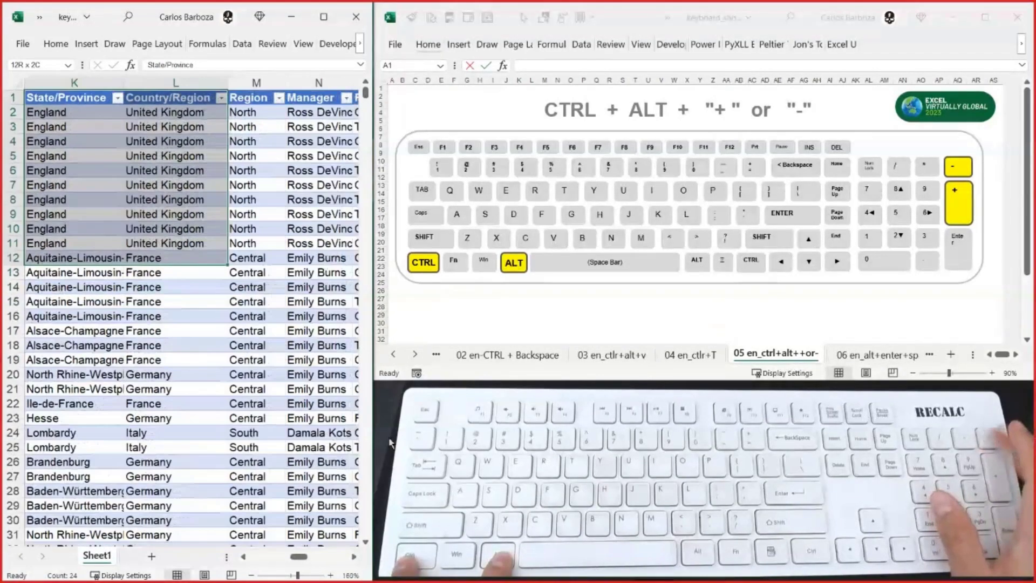
- Move the active cell to L2 and down the Country/Region column to L33
{"action": "key", "text": "Down"}
{"action": "key", "text": "Right"}
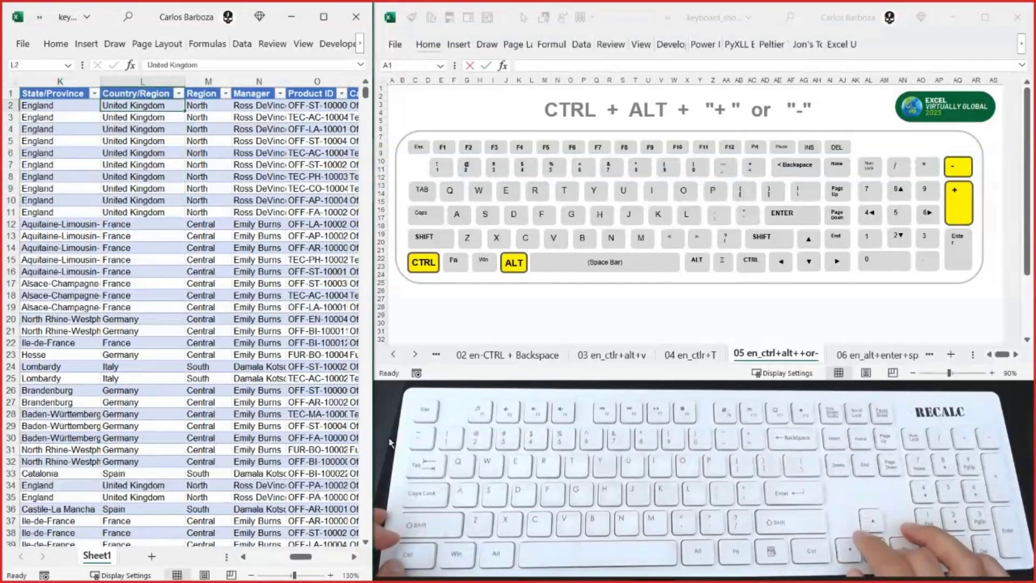
{"action": "key", "text": "Down"}
{"action": "key", "text": "Down"}
{"action": "key", "text": "Down"}
{"action": "key", "text": "Down"}
{"action": "key", "text": "Down"}
{"action": "key", "text": "Down"}
{"action": "key", "text": "Down"}
{"action": "key", "text": "Down"}
{"action": "key", "text": "Down"}
{"action": "key", "text": "Down"}
{"action": "key", "text": "Down"}
{"action": "key", "text": "Down"}
{"action": "key", "text": "Down"}
{"action": "key", "text": "Down"}
{"action": "key", "text": "Down"}
{"action": "key", "text": "Down"}
{"action": "key", "text": "Down"}
{"action": "key", "text": "Down"}
{"action": "key", "text": "Down"}
{"action": "key", "text": "Down"}
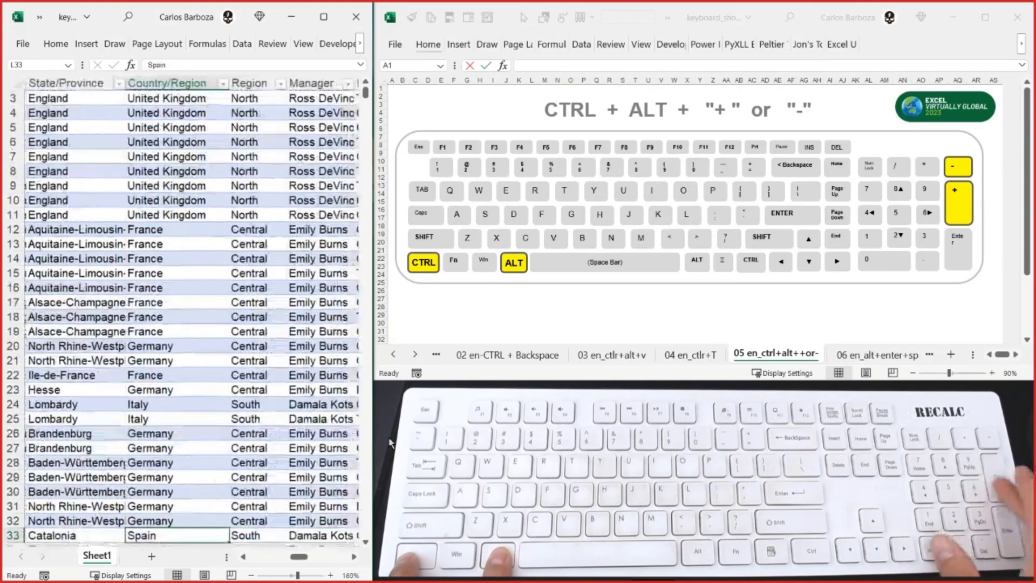
- Zoom in on the data sheet at cell L33 to 400%
{"action": "key", "text": "ctrl+alt+KP_Add"}
{"action": "key", "text": "ctrl+alt+KP_Add"}
{"action": "key", "text": "ctrl+alt+KP_Add"}
{"action": "key", "text": "ctrl+alt+KP_Add"}
{"action": "key", "text": "ctrl+alt+KP_Add"}
{"action": "key", "text": "ctrl+alt+KP_Add"}
{"action": "key", "text": "ctrl+alt+KP_Add"}
{"action": "key", "text": "ctrl+alt+KP_Add"}
{"action": "key", "text": "ctrl+alt+KP_Add"}
{"action": "key", "text": "ctrl+alt+KP_Add"}
{"action": "key", "text": "ctrl+alt+KP_Add"}
{"action": "key", "text": "ctrl+alt+KP_Add"}
{"action": "key", "text": "ctrl+alt+KP_Add"}
{"action": "key", "text": "ctrl+alt+KP_Add"}
{"action": "key", "text": "ctrl+alt+KP_Add"}
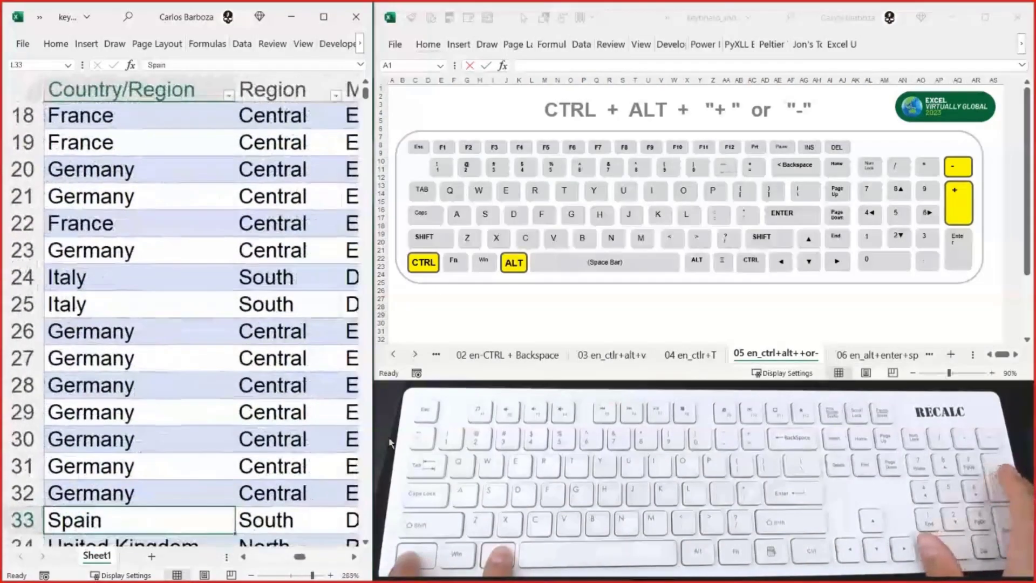
{"action": "key", "text": "ctrl+alt+KP_Add"}
{"action": "key", "text": "ctrl+alt+KP_Add"}
{"action": "key", "text": "ctrl+alt+KP_Add"}
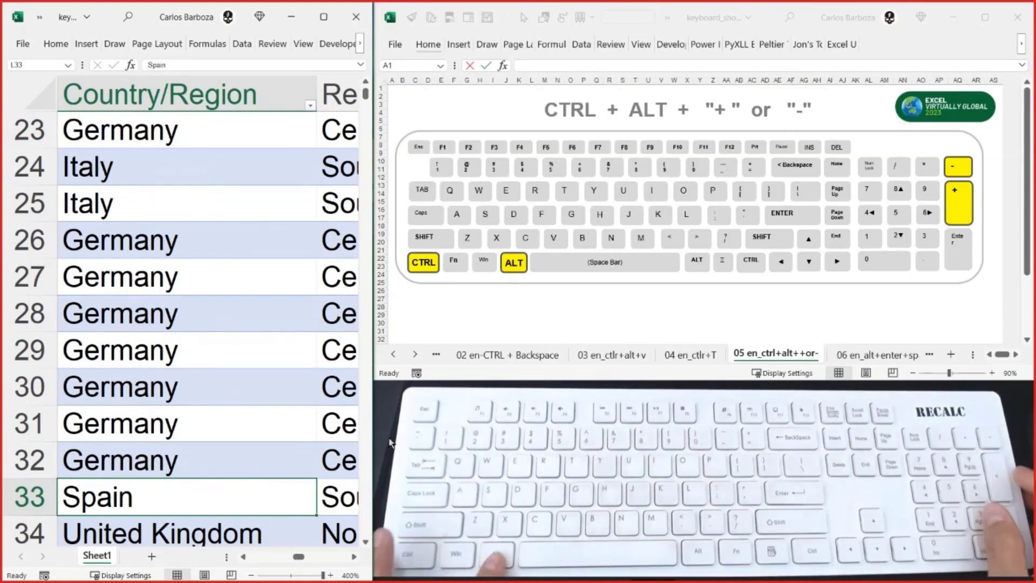
- Zoom the data sheet back out to about 100%, keeping L33 in view
{"action": "key", "text": "ctrl+alt+KP_Subtract"}
{"action": "key", "text": "ctrl+alt+KP_Subtract"}
{"action": "key", "text": "ctrl+alt+KP_Subtract"}
{"action": "key", "text": "ctrl+alt+KP_Subtract"}
{"action": "key", "text": "ctrl+alt+KP_Subtract"}
{"action": "key", "text": "ctrl+alt+KP_Subtract"}
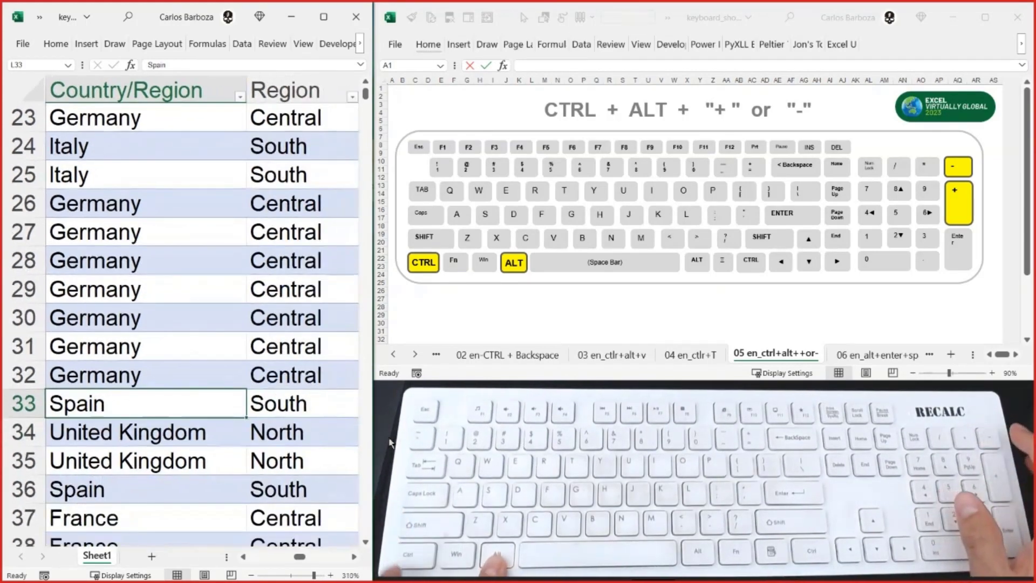
{"action": "key", "text": "ctrl+alt+KP_Subtract"}
{"action": "key", "text": "ctrl+alt+KP_Subtract"}
{"action": "key", "text": "ctrl+alt+KP_Subtract"}
{"action": "key", "text": "ctrl+alt+KP_Subtract"}
{"action": "key", "text": "ctrl+alt+KP_Subtract"}
{"action": "key", "text": "ctrl+alt+KP_Subtract"}
{"action": "key", "text": "ctrl+alt+KP_Subtract"}
{"action": "key", "text": "ctrl+alt+KP_Subtract"}
{"action": "key", "text": "ctrl+alt+KP_Subtract"}
{"action": "key", "text": "ctrl+alt+KP_Subtract"}
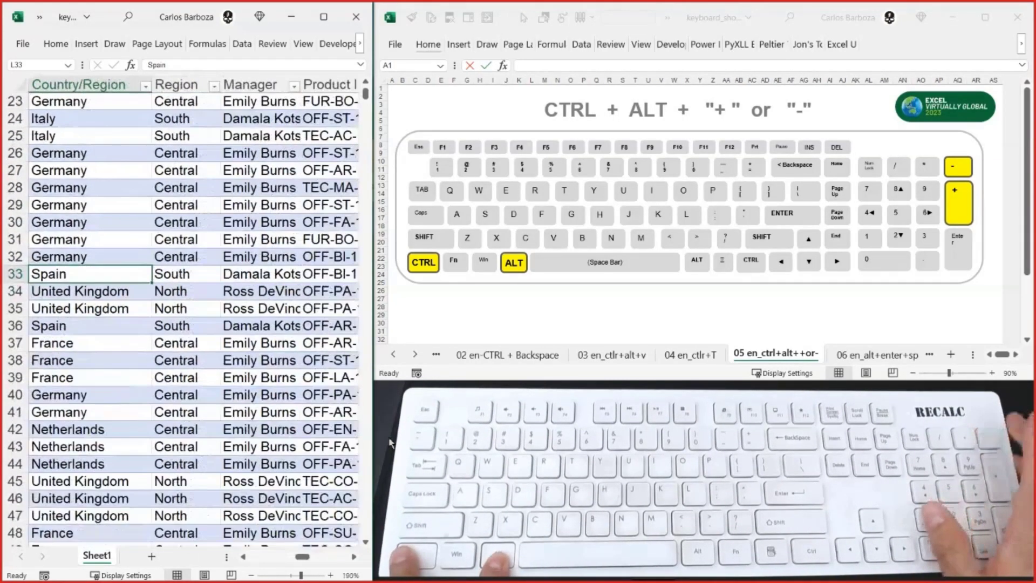
{"action": "key", "text": "ctrl+alt+KP_Subtract"}
{"action": "key", "text": "ctrl+alt+KP_Subtract"}
{"action": "key", "text": "ctrl+alt+KP_Subtract"}
{"action": "key", "text": "ctrl+alt+KP_Subtract"}
{"action": "key", "text": "ctrl+alt+KP_Subtract"}
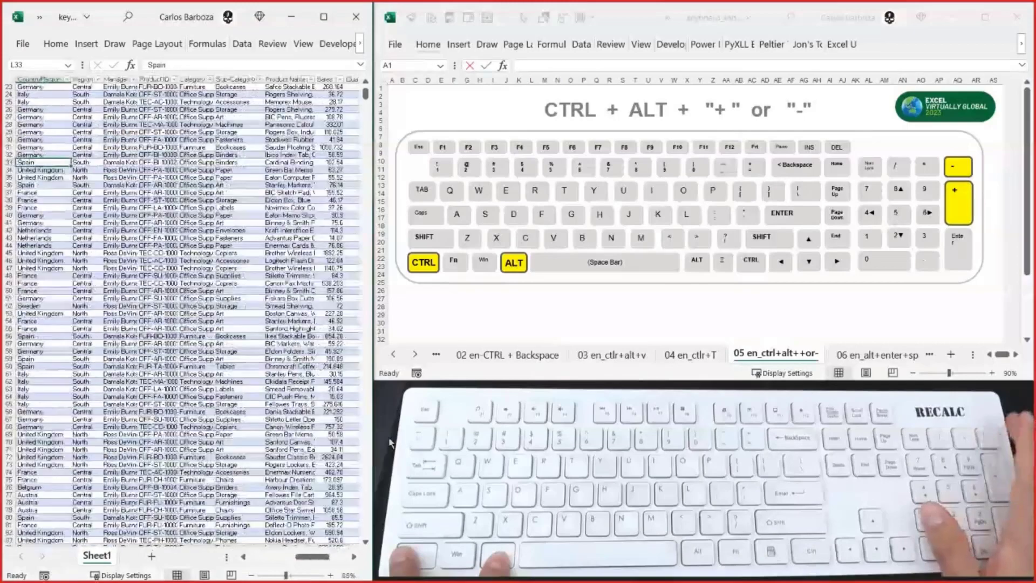
- Jump to the Country/Region header in L1 and show the sheet 06 en_alt+enter+spacebar in the keyboard workbook
{"action": "key", "text": "alt+Tab"}
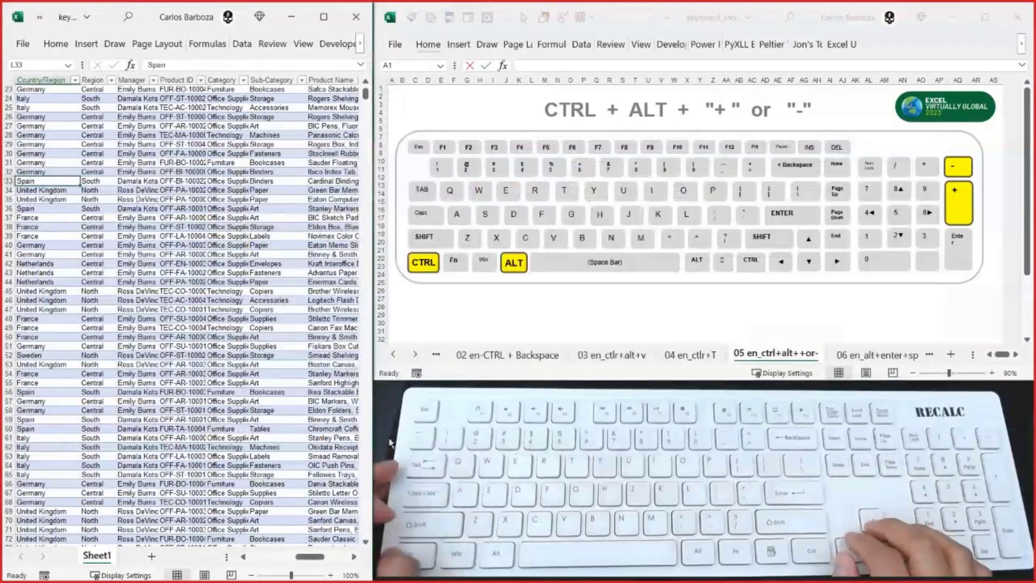
{"action": "key", "text": "ctrl+Up"}
{"action": "key", "text": "alt+Tab"}
{"action": "key", "text": "ctrl+Page_Down"}
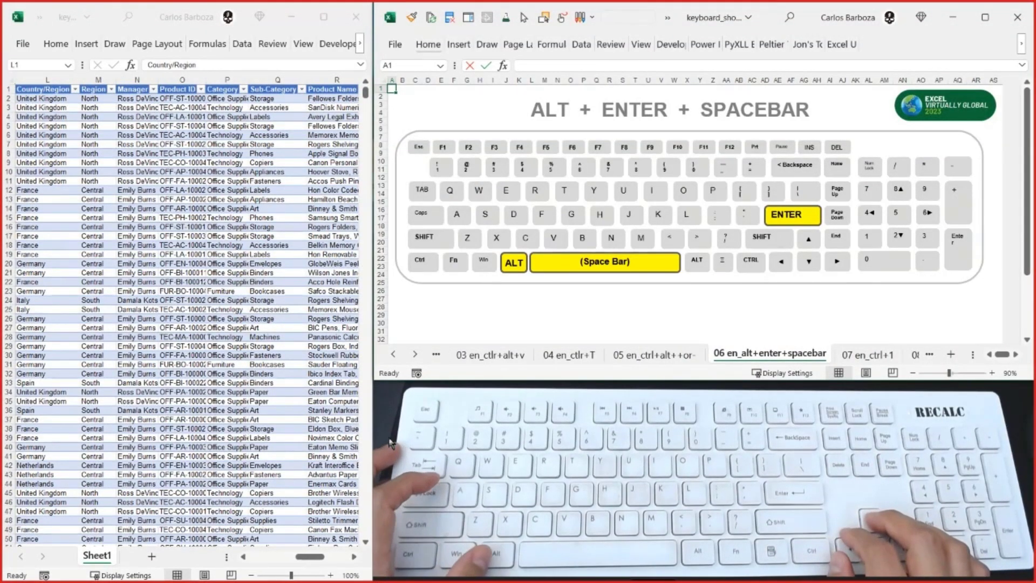
- Return to the data workbook and move along row 1 past the separate State/Province list to AA1
{"action": "key", "text": "alt+Tab"}
{"action": "key", "text": "ctrl+Right"}
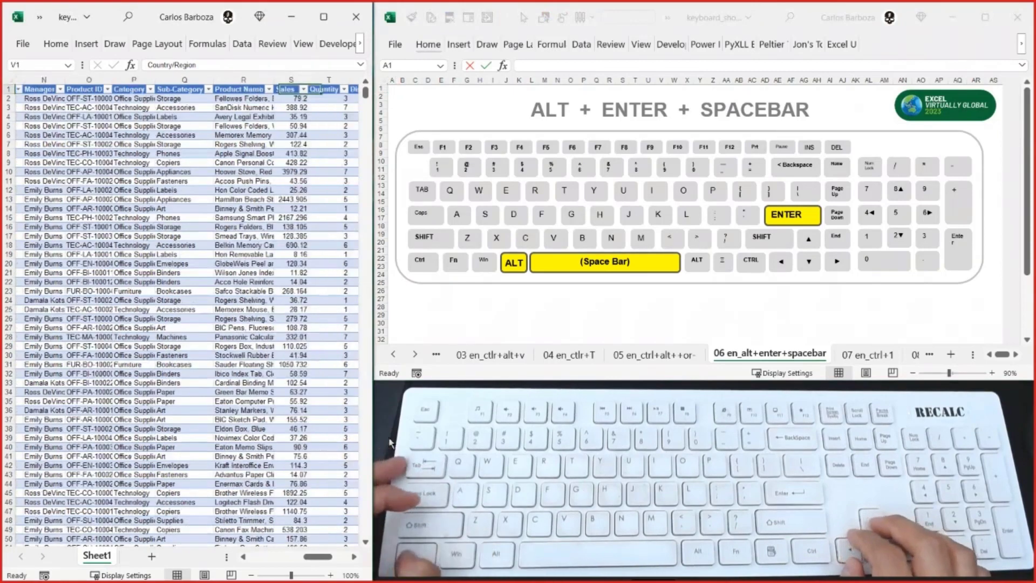
{"action": "key", "text": "Right"}
{"action": "key", "text": "Right"}
{"action": "key", "text": "Right"}
{"action": "key", "text": "Right"}
{"action": "key", "text": "Right"}
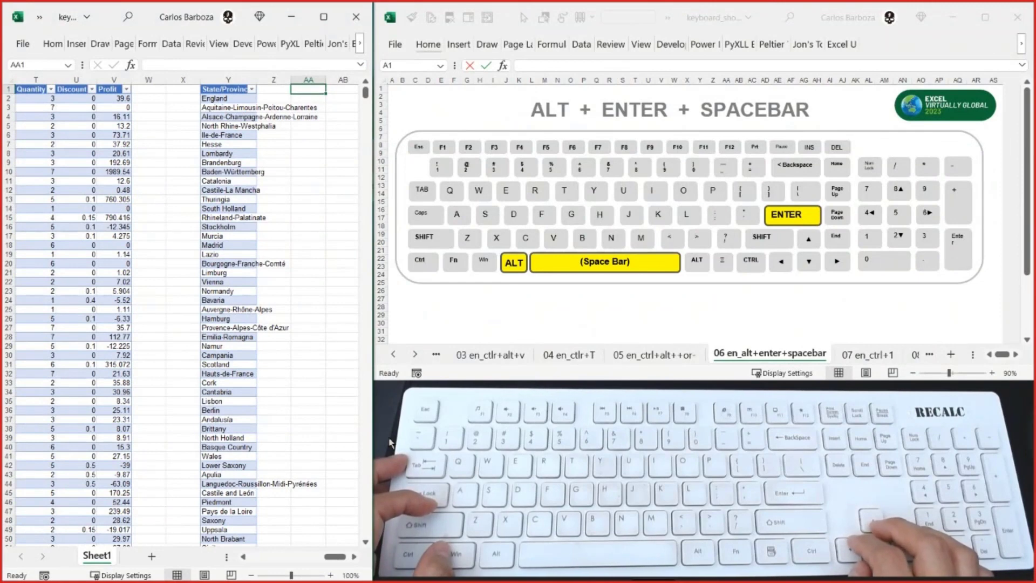
- Delete the separate State/Province list from column Y and undo the deletion
{"action": "key", "text": "Left"}
{"action": "key", "text": "ctrl+shift+Down"}
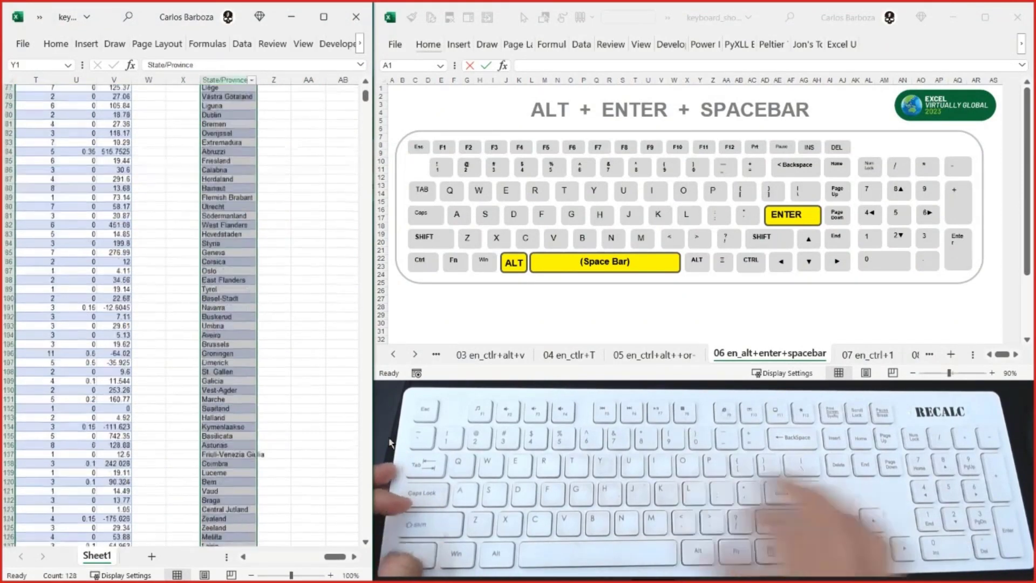
{"action": "key", "text": "ctrl+Up"}
{"action": "key", "text": "Left"}
{"action": "key", "text": "Left"}
{"action": "key", "text": "Left"}
{"action": "key", "text": "Left"}
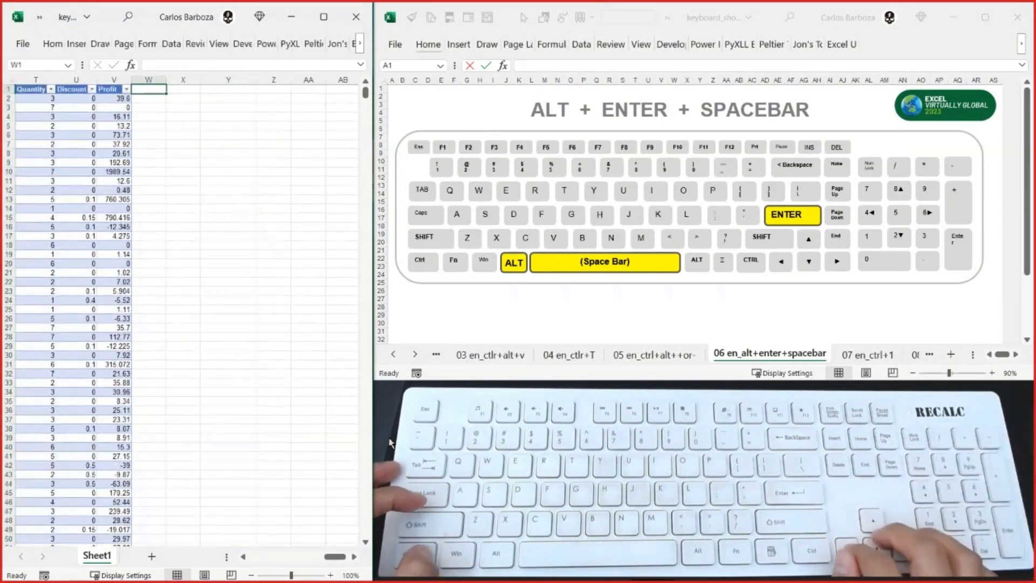
{"action": "key", "text": "ctrl+z"}
{"action": "key", "text": "Right"}
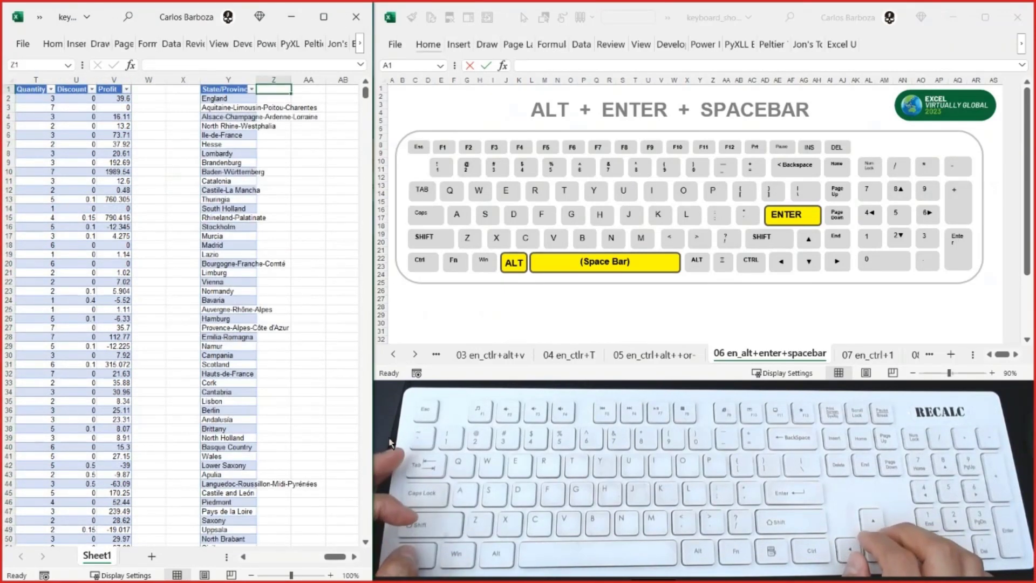
- Select the State/Province list from its Y1 header down, and extend the selection to all of column Y
{"action": "key", "text": "Left"}
{"action": "key", "text": "Left"}
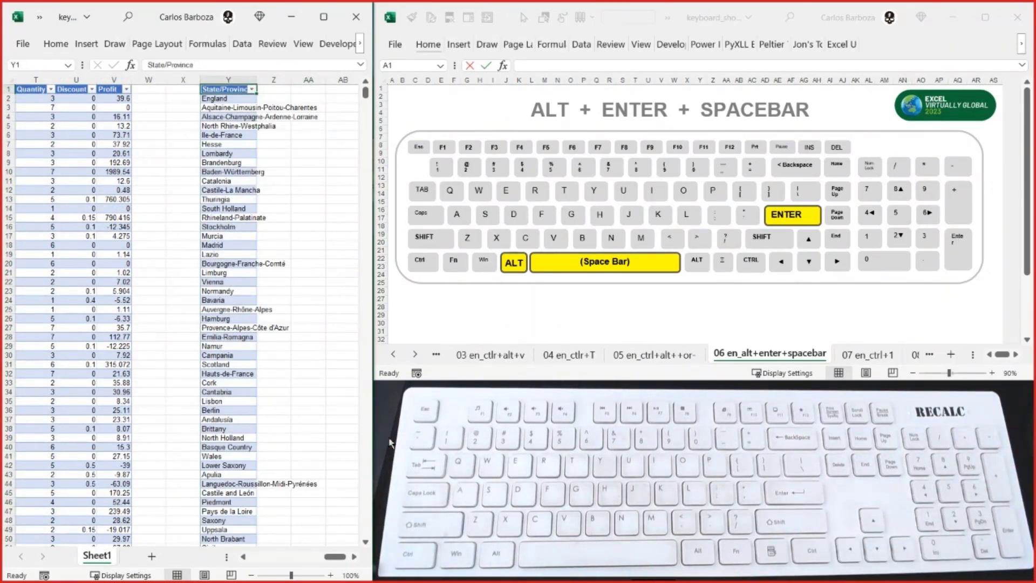
{"action": "key", "text": "ctrl+shift+Down"}
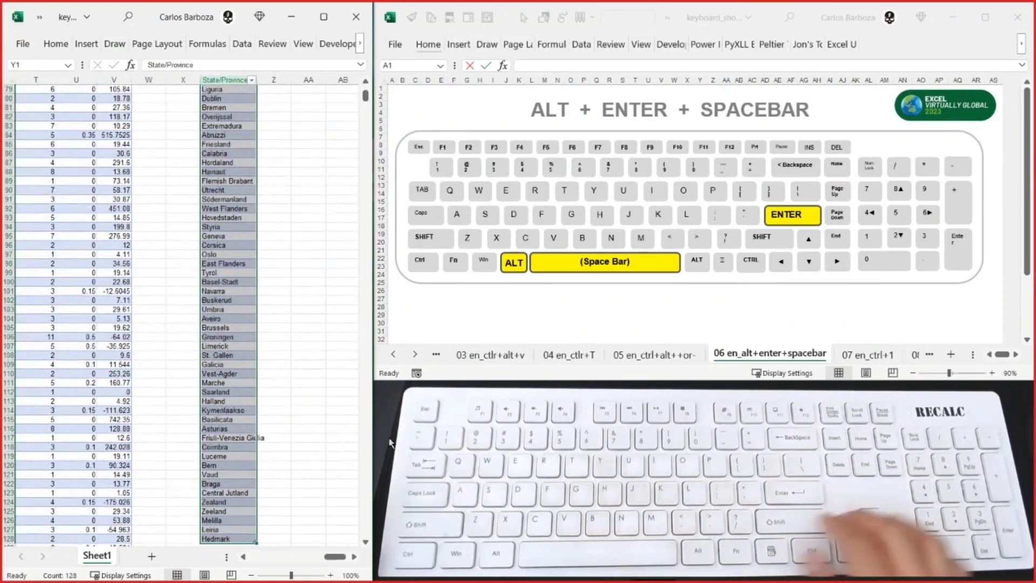
{"action": "key", "text": "ctrl+shift+Up"}
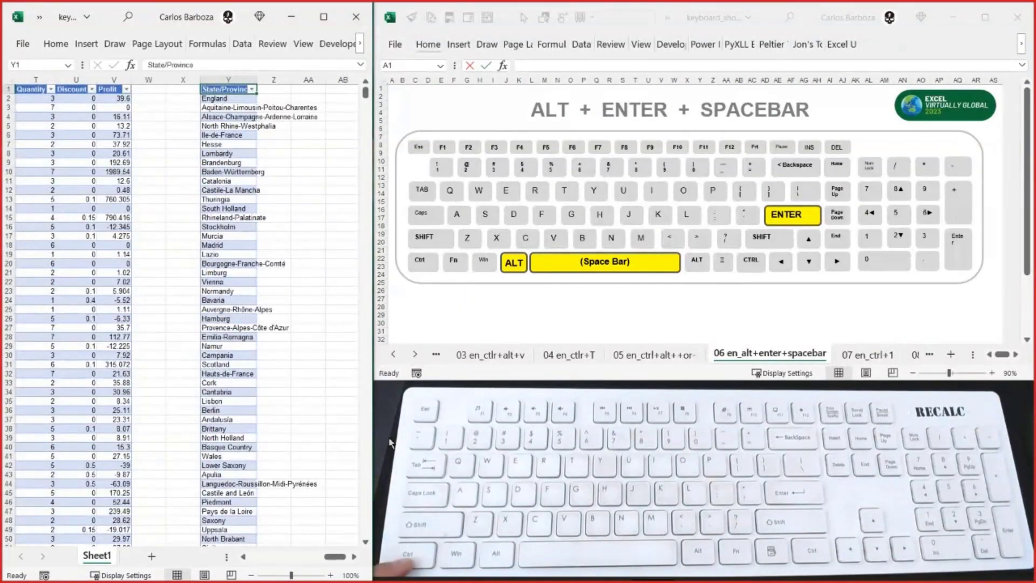
{"action": "key", "text": "ctrl+shift+Down"}
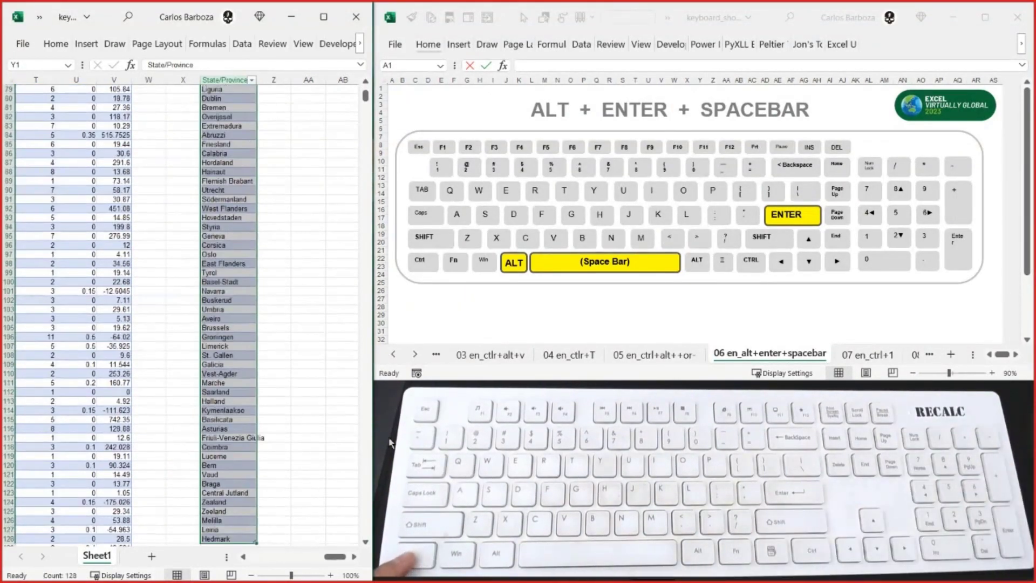
{"action": "scroll", "coordinate": [178, 384], "scroll_direction": "down", "scroll_amount": 4}
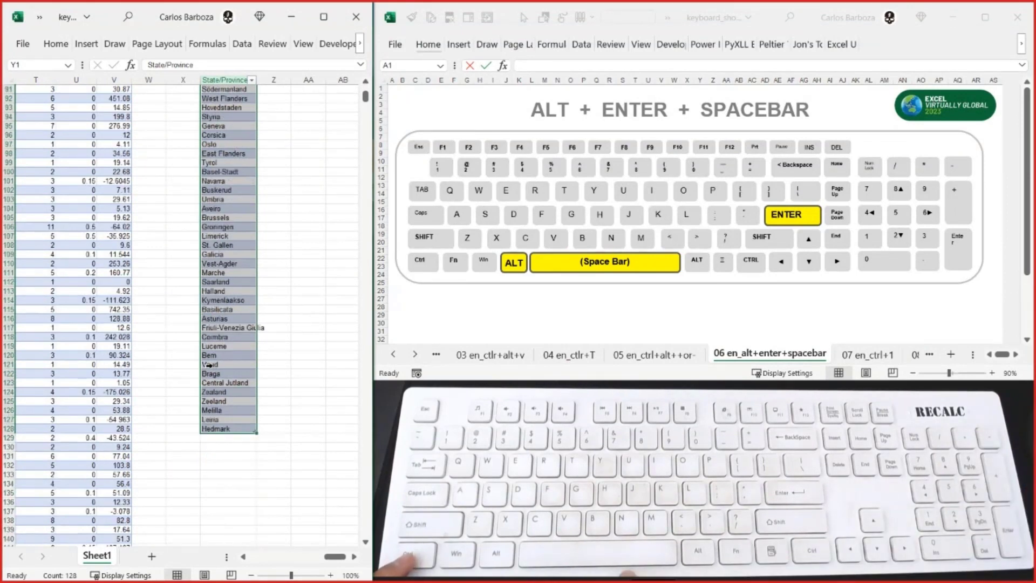
{"action": "key", "text": "ctrl+space"}
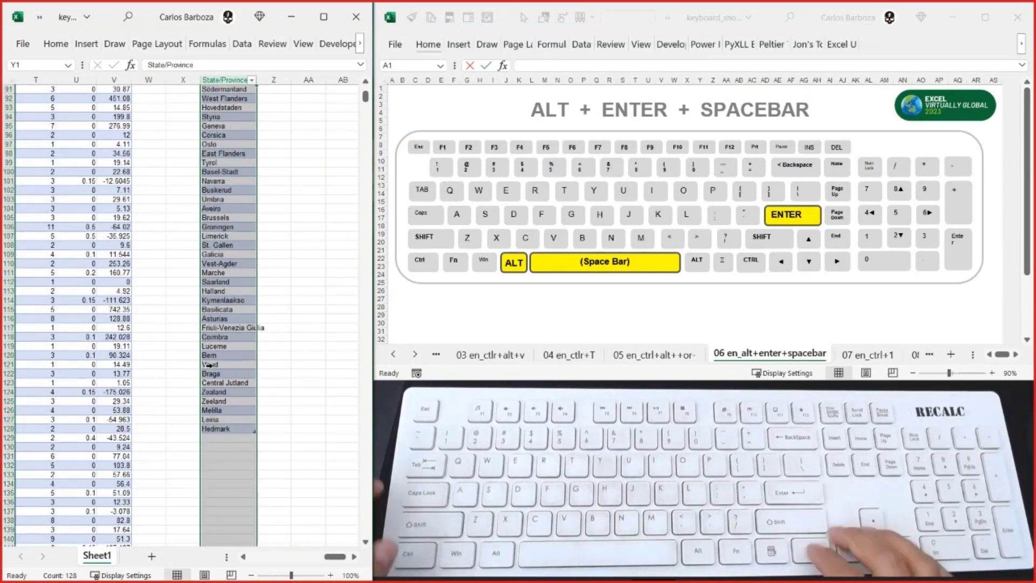
- Select the State/Province entries from Y2 down and expand the selection to the entire column Y
{"action": "key", "text": "ctrl+Up"}
{"action": "key", "text": "Down"}
{"action": "key", "text": "ctrl+shift+Down"}
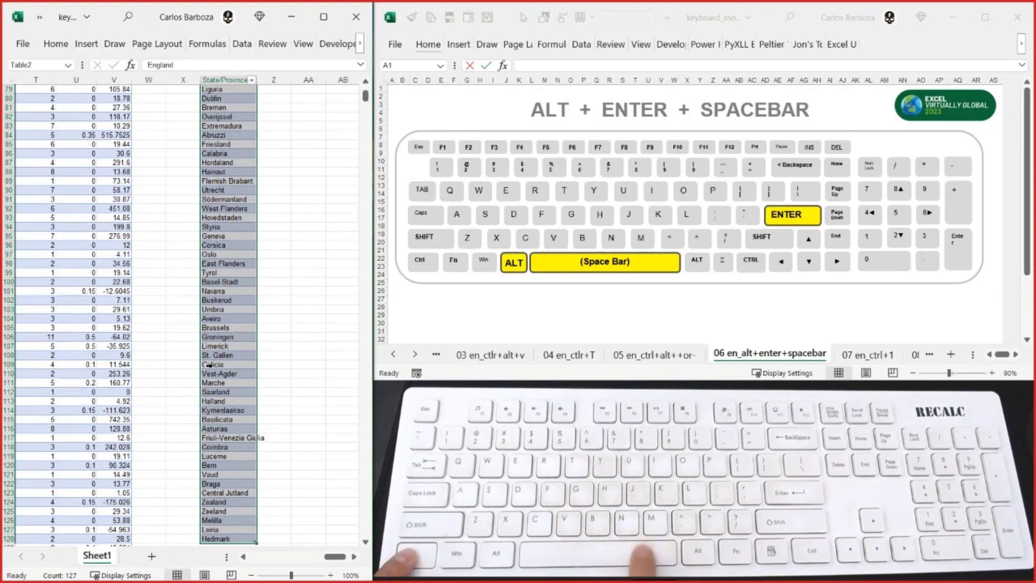
{"action": "key", "text": "ctrl+space"}
{"action": "scroll", "coordinate": [219, 203], "scroll_direction": "down", "scroll_amount": 2}
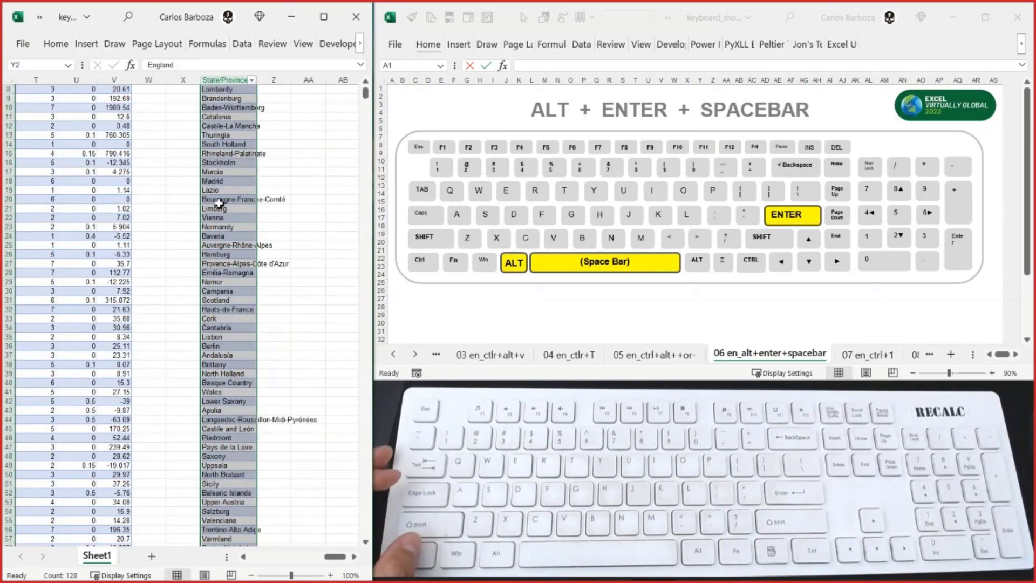
{"action": "scroll", "coordinate": [222, 216], "scroll_direction": "down", "scroll_amount": 20}
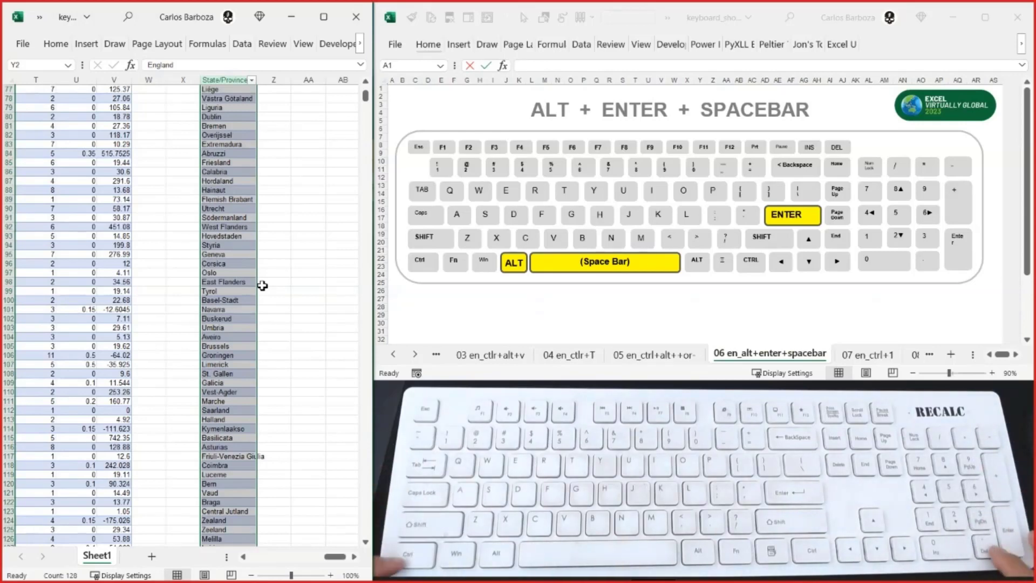
- Move the active cell between the ends of the list, Y1 and Y128, and delete column Y, finishing on Y2
{"action": "key", "text": "ctrl+period"}
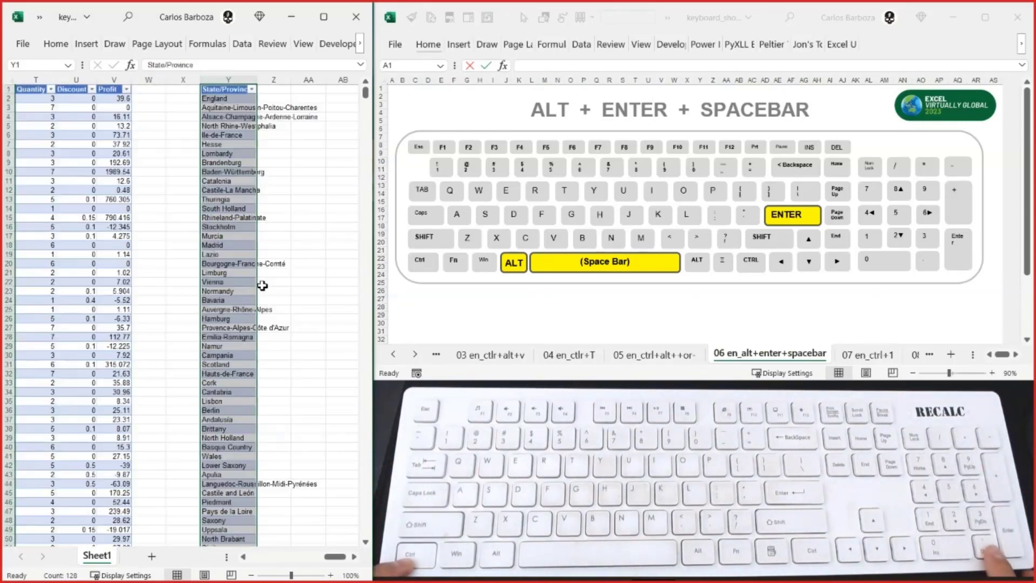
{"action": "key", "text": "ctrl+period"}
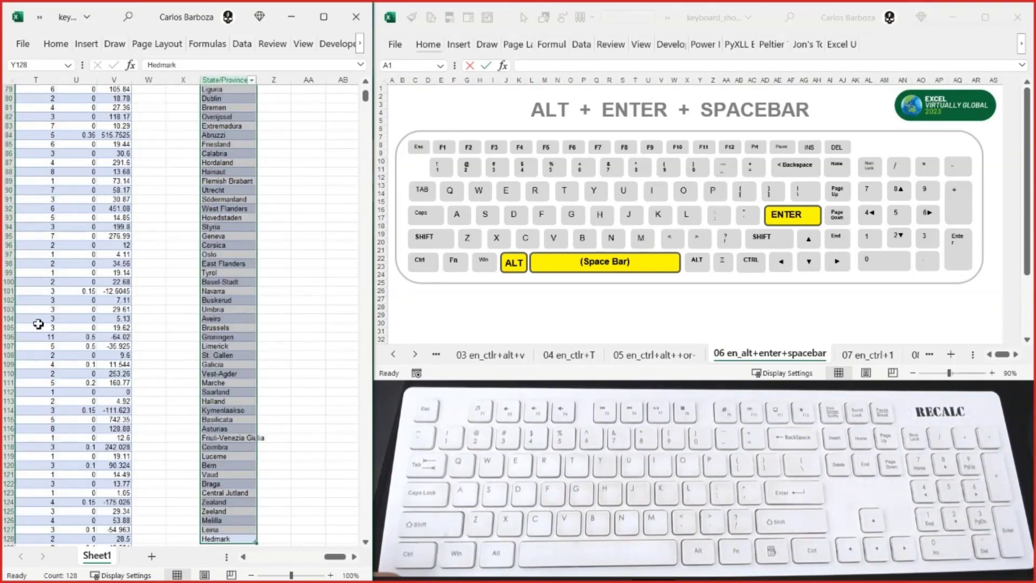
{"action": "scroll", "coordinate": [183, 300], "scroll_direction": "down", "scroll_amount": 6}
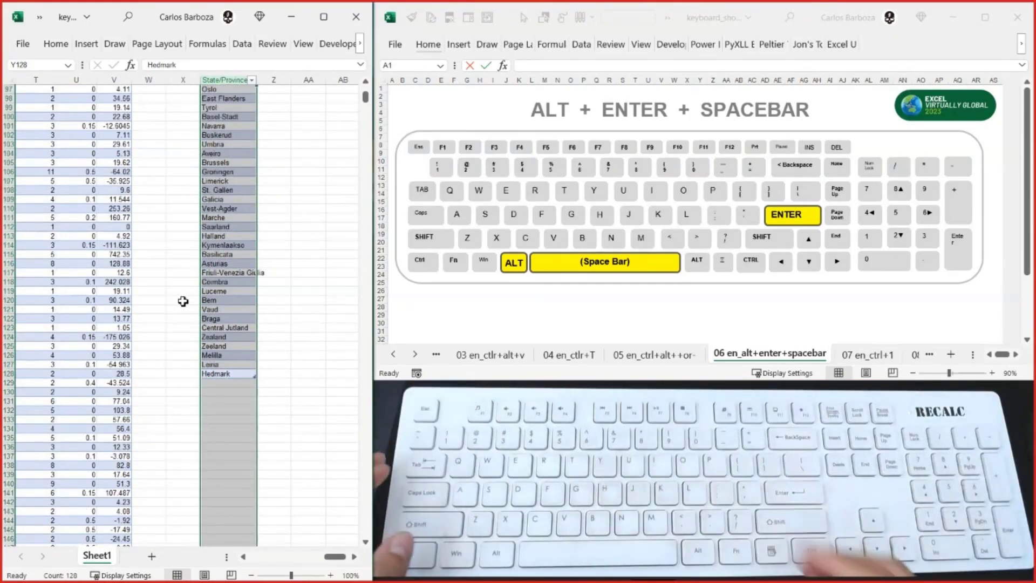
{"action": "key", "text": "Delete"}
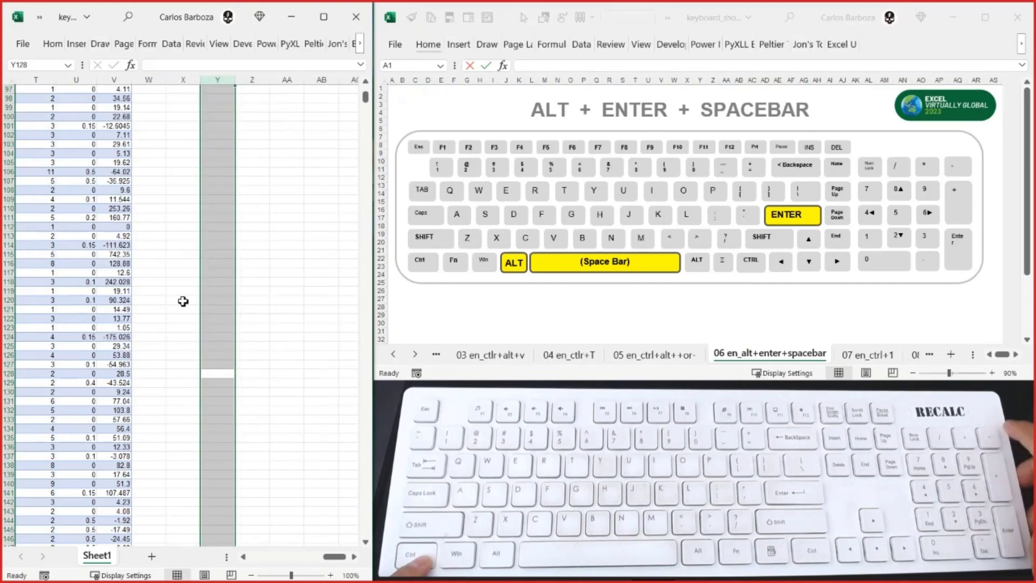
{"action": "key", "text": "ctrl+Up"}
{"action": "key", "text": "Down"}
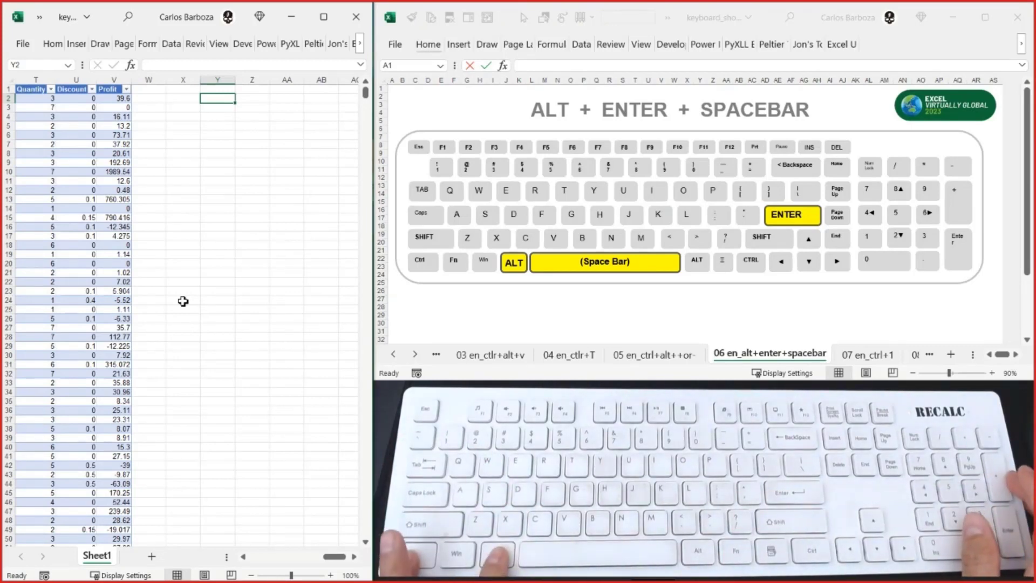
- Start a LET formula in cell Y2 with array as its first name
{"action": "scroll", "coordinate": [183, 302], "scroll_direction": "up", "scroll_amount": 4}
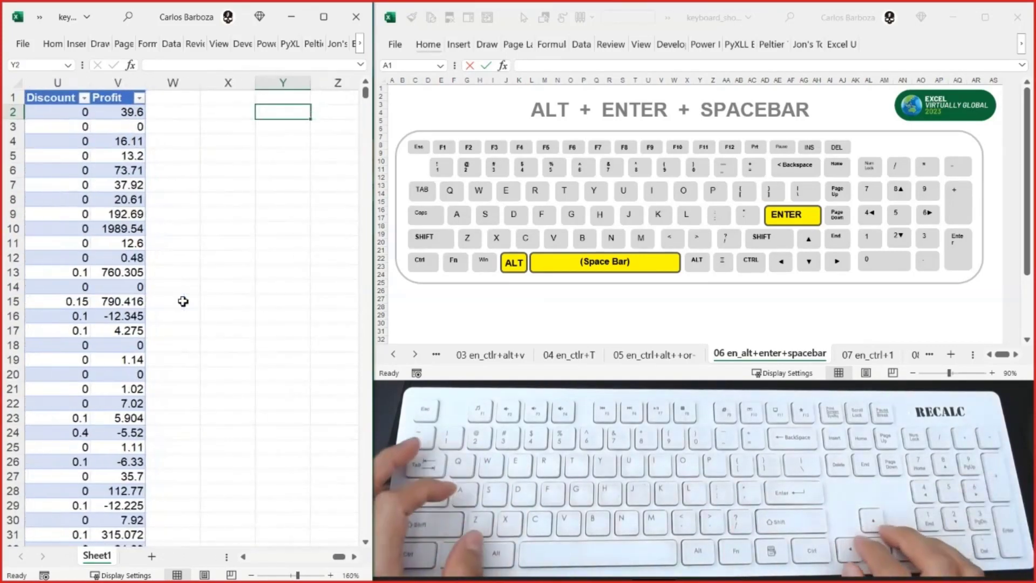
{"action": "type", "text": "¿"}
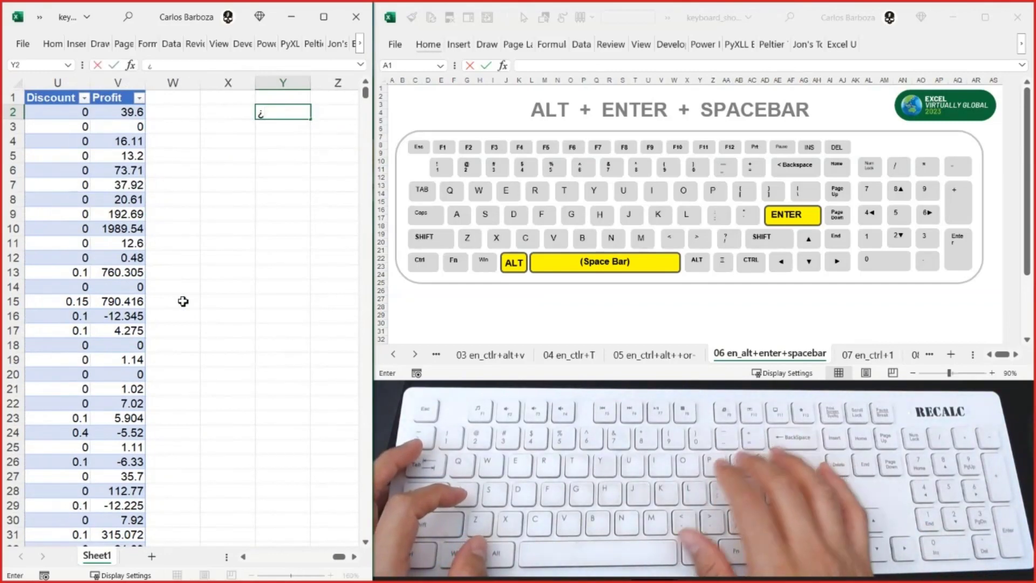
{"action": "key", "text": "BackSpace"}
{"action": "type", "text": "= LET"}
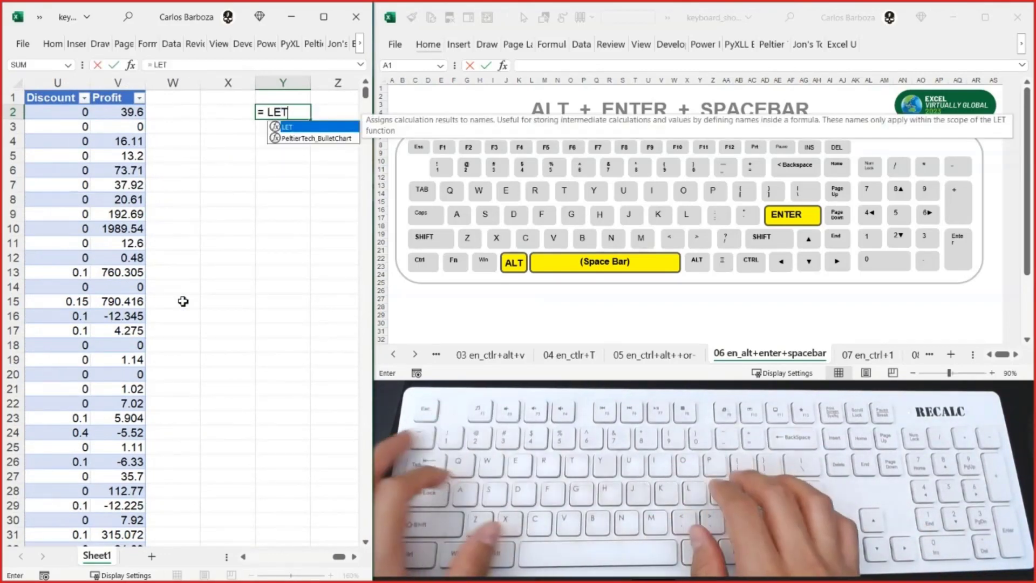
{"action": "type", "text": "( "}
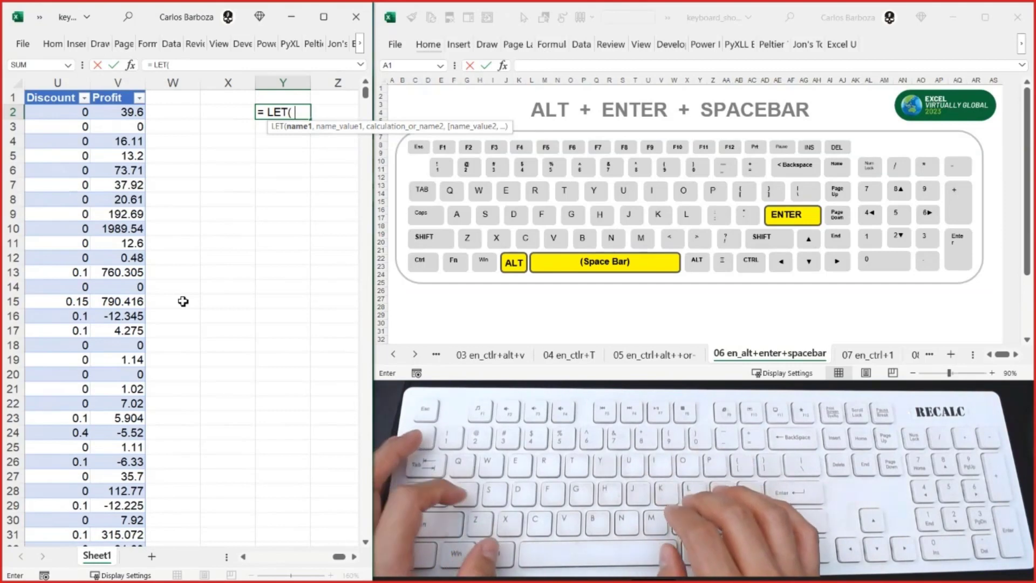
{"action": "type", "text": "array"}
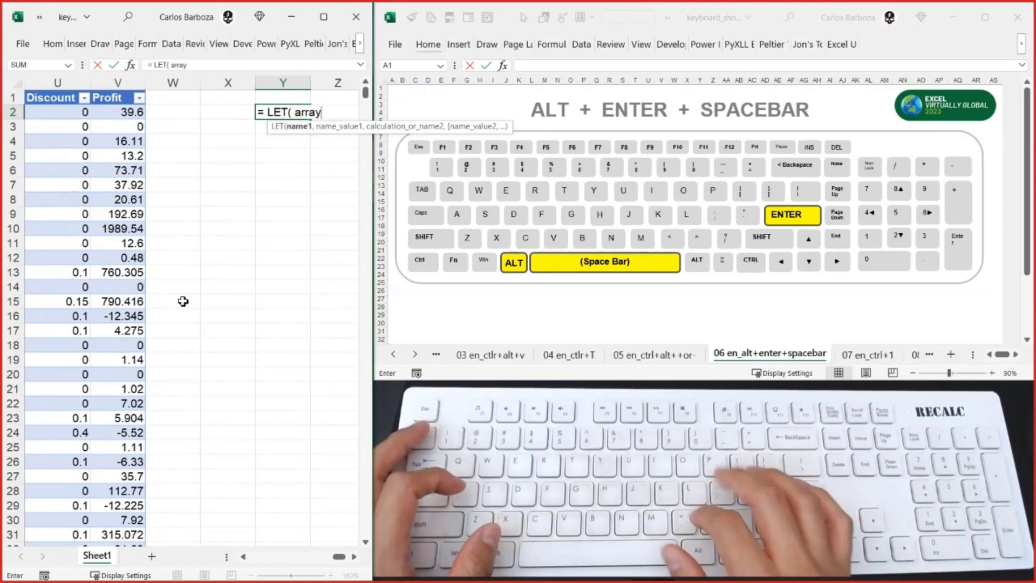
{"action": "type", "text": ","}
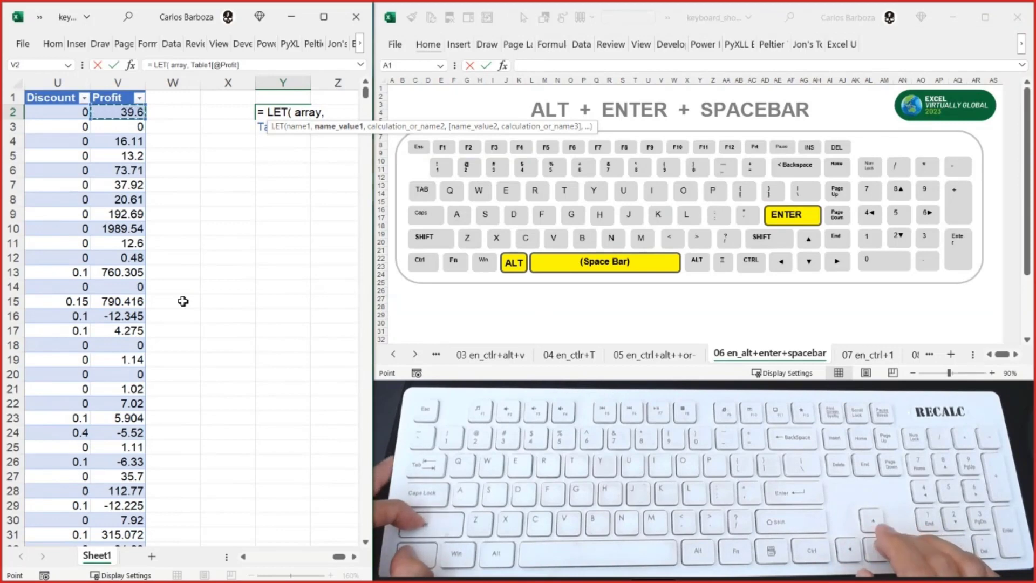
- Assign the whole Table1[Profit] column as the value of array and move the function tooltip clear of the formula
{"action": "key", "text": "ctrl+shift+Down"}
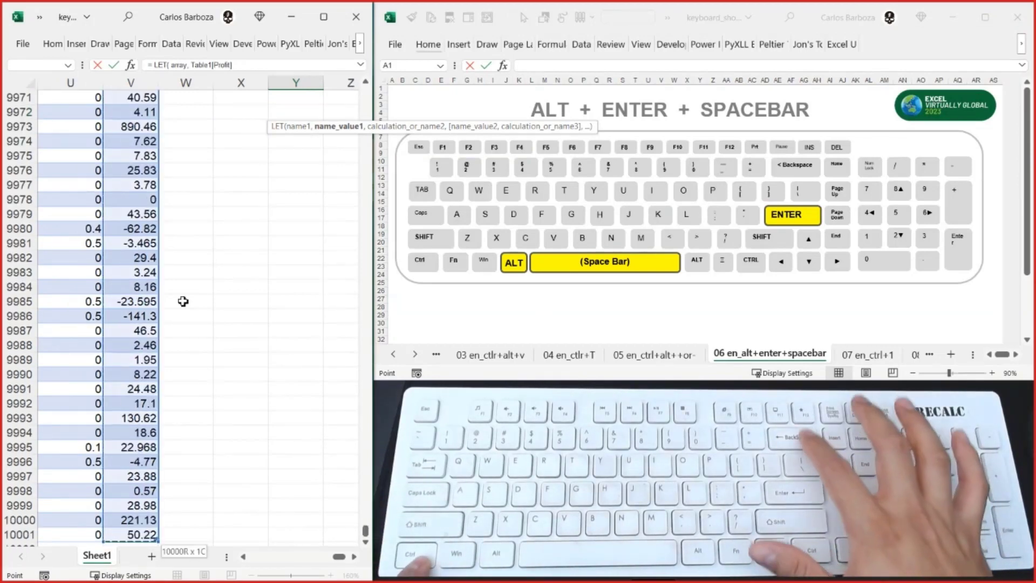
{"action": "key", "text": "alt+Return"}
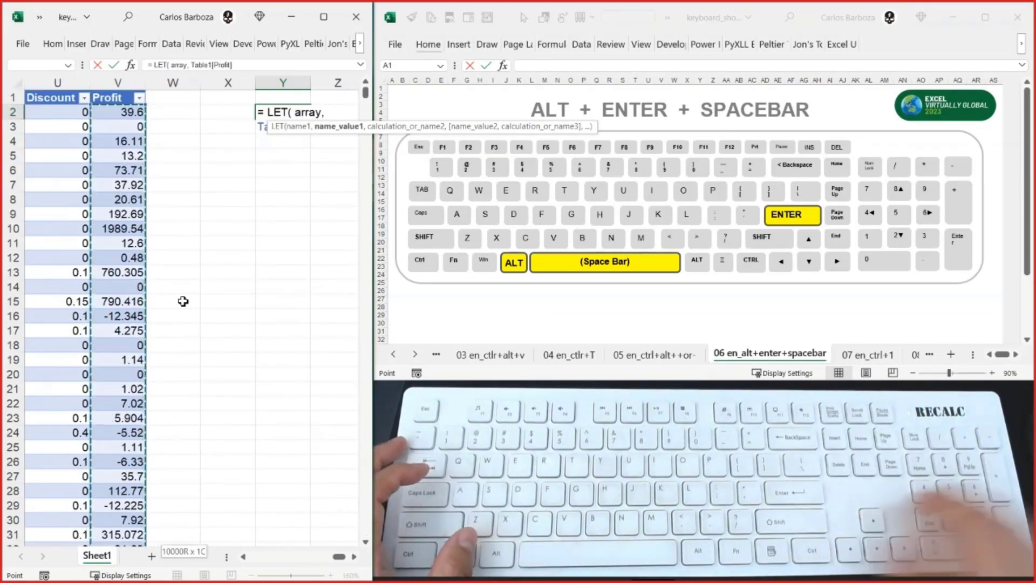
{"action": "left_click_drag", "start_coordinate": [331, 135], "coordinate": [303, 279]}
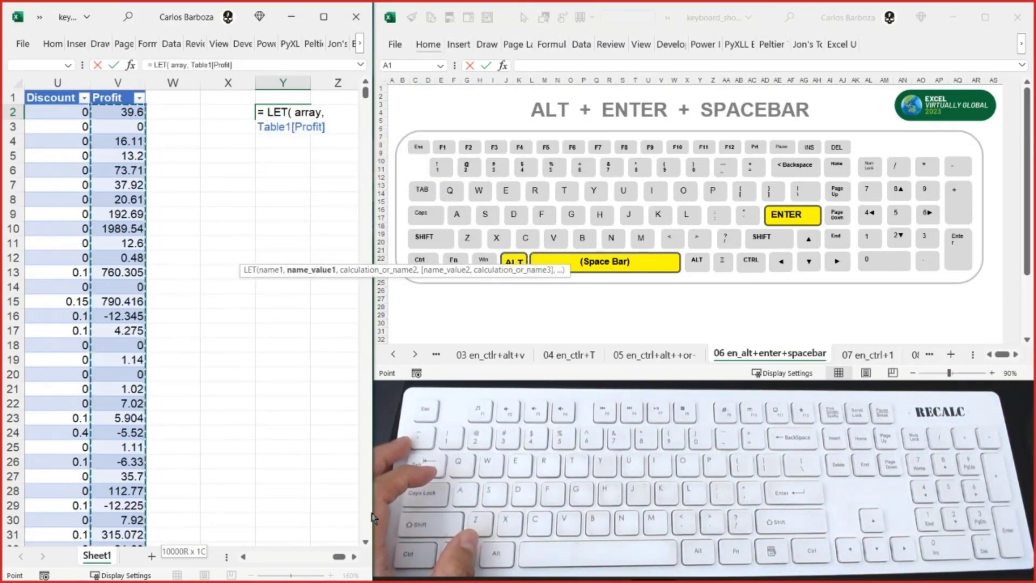
- Abandon the unfinished LET formula and narrow the empty columns W and X, finishing on cell Y2
{"action": "mouse_move", "coordinate": [185, 83]}
{"action": "left_mouse_down"}
{"action": "mouse_move", "coordinate": [211, 84]}
{"action": "mouse_move", "coordinate": [170, 83]}
{"action": "left_mouse_up"}
{"action": "key", "text": "Escape"}
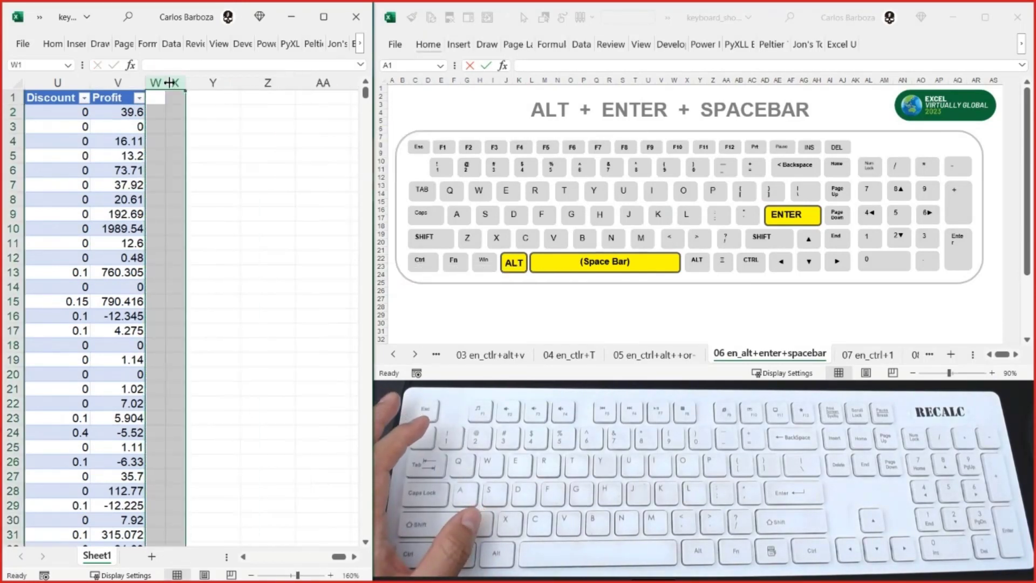
{"action": "left_click", "coordinate": [200, 112]}
{"action": "type", "text": "="}
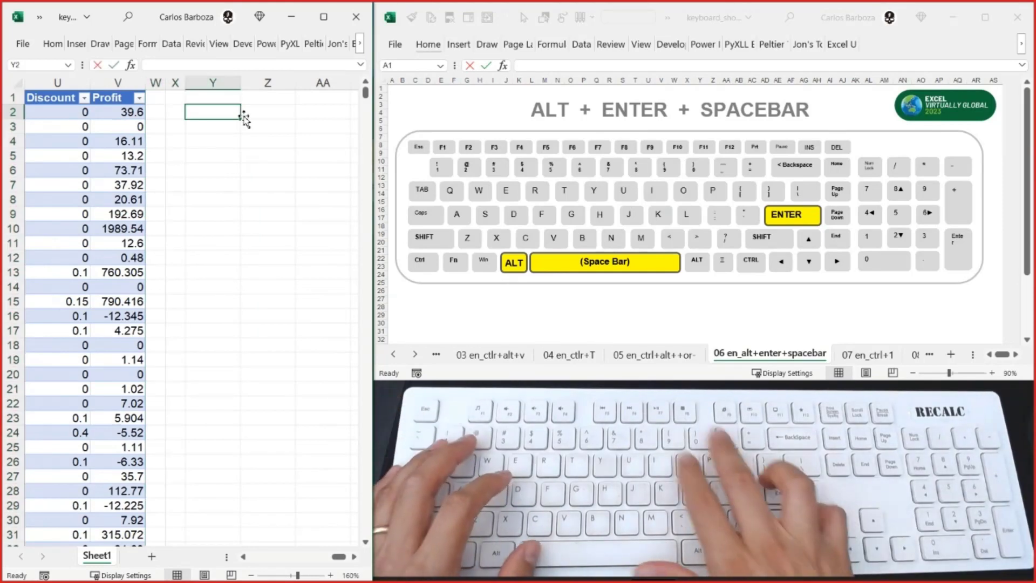
{"action": "type", "text": " let"}
{"action": "key", "text": "Tab"}
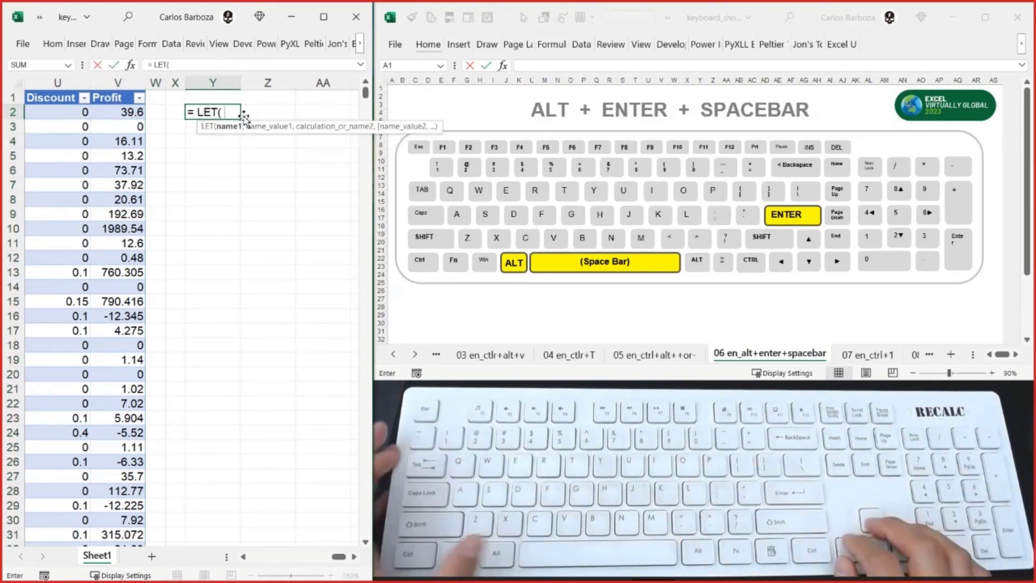
{"action": "key", "text": "ctrl+shift+Down"}
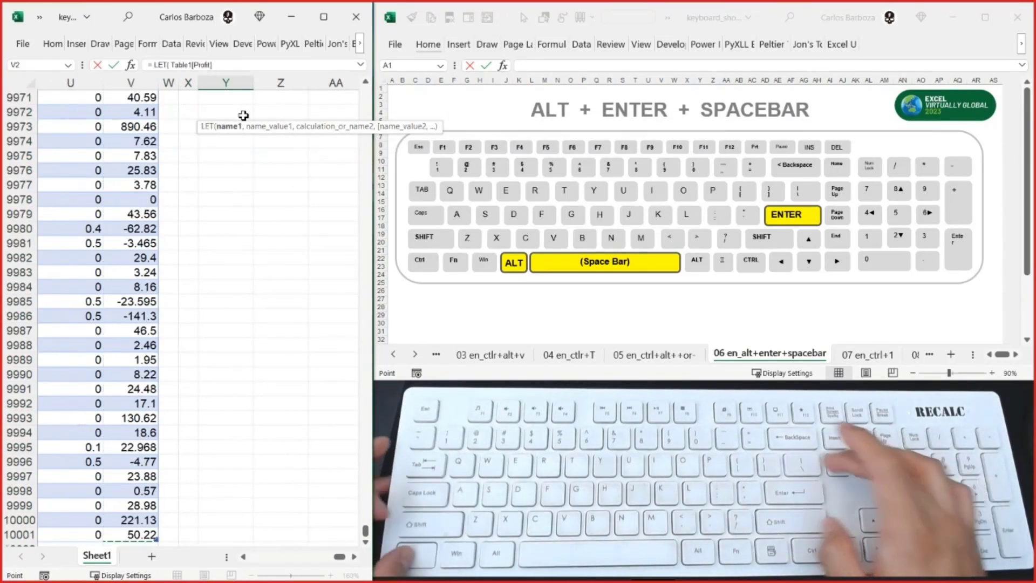
{"action": "key", "text": "ctrl+BackSpace"}
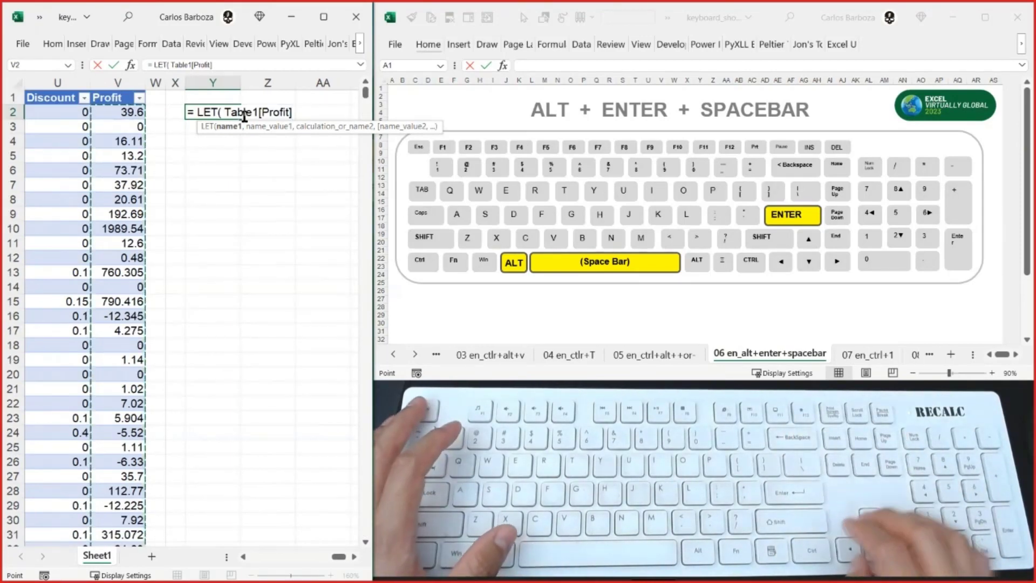
{"action": "key", "text": "Escape"}
- Begin a new LET formula in cell Y2 and enter array as its first name
{"action": "type", "text": "= LEt"}
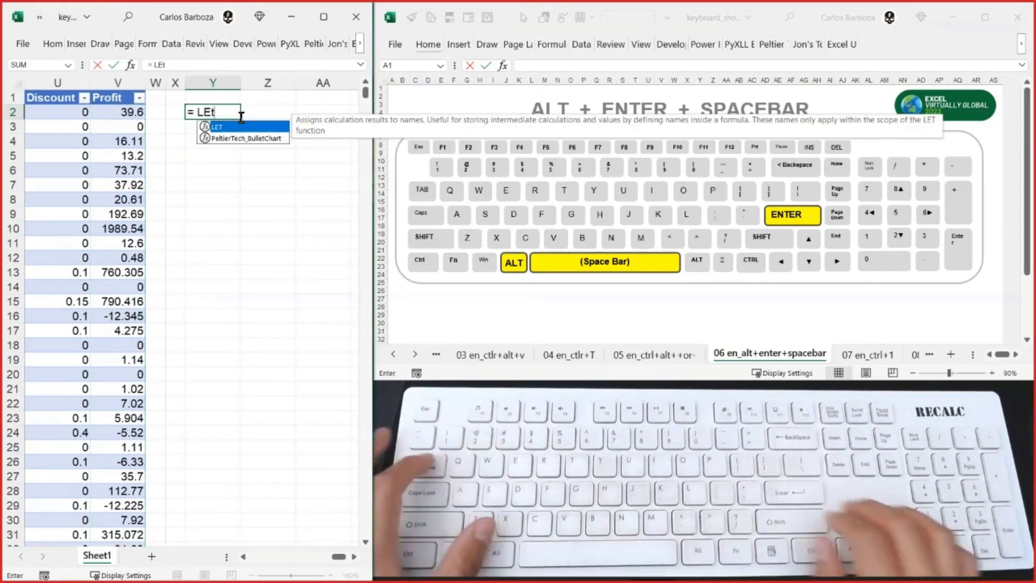
{"action": "key", "text": "Tab"}
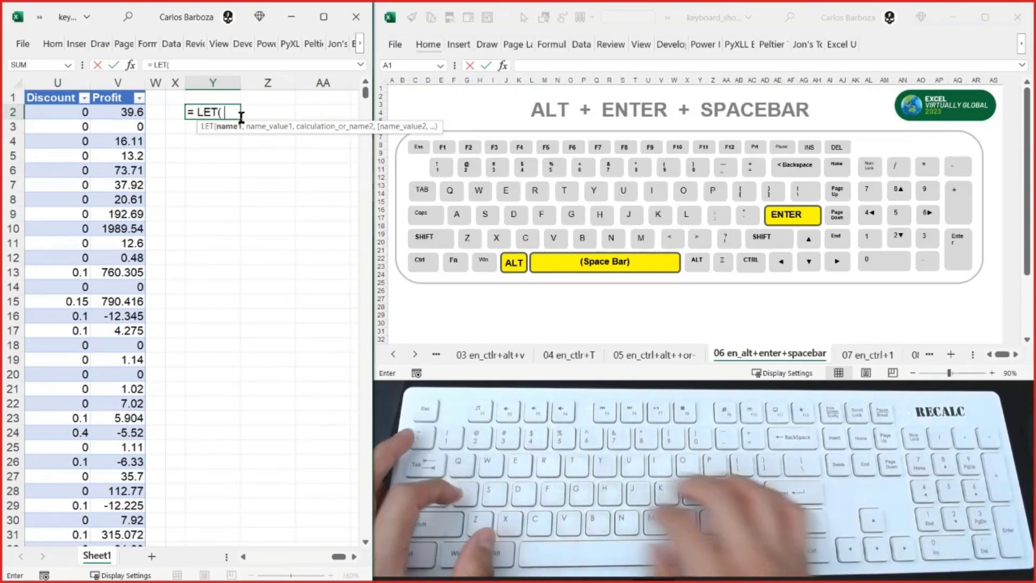
{"action": "type", "text": "array,"}
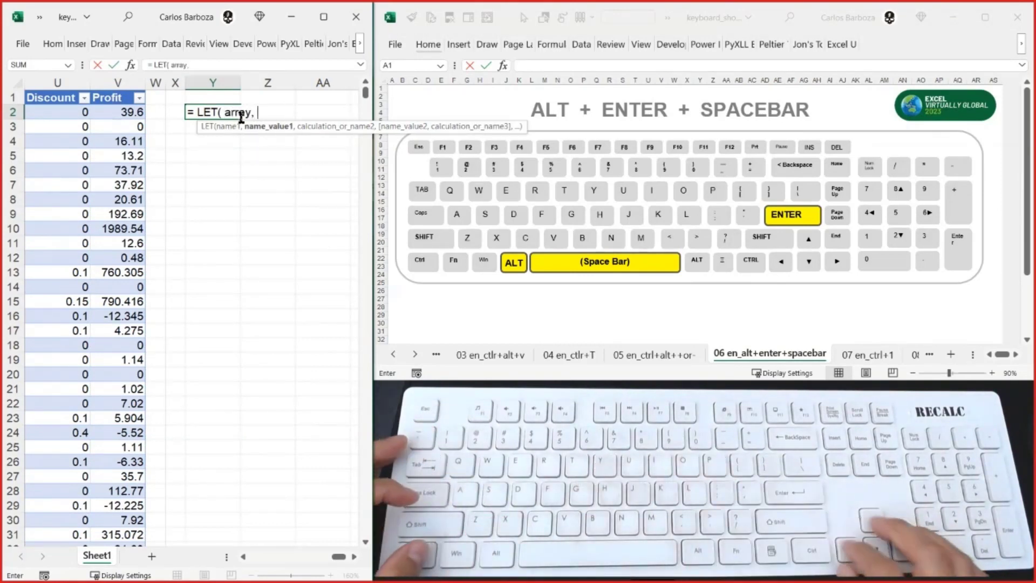
- Use the whole Table1[Profit] column as array's value, add the following comma, and move the function tooltip away from the formula
{"action": "key", "text": "Left"}
{"action": "key", "text": "Left"}
{"action": "key", "text": "ctrl+shift+Down"}
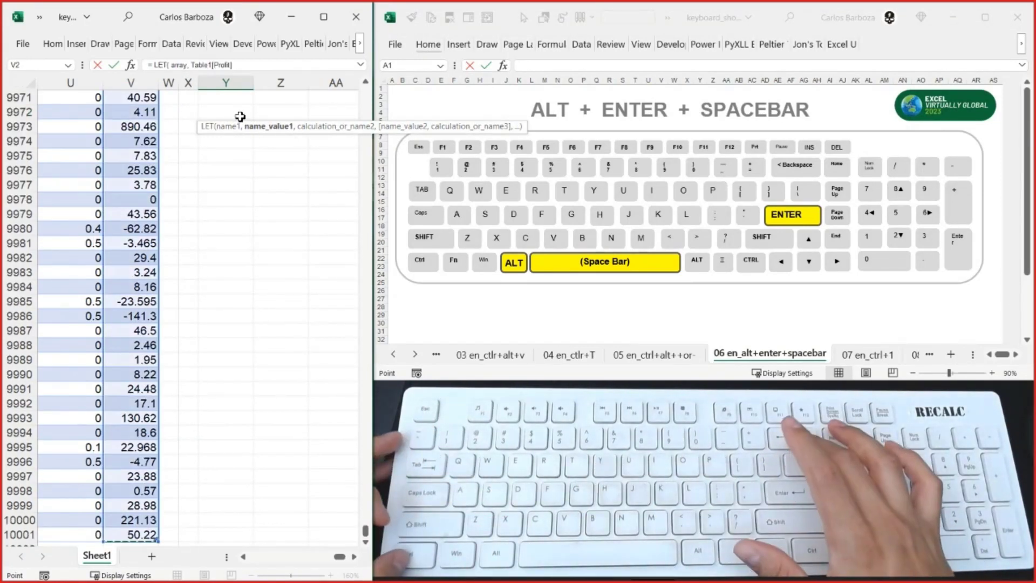
{"action": "key", "text": "ctrl+BackSpace"}
{"action": "type", "text": ","}
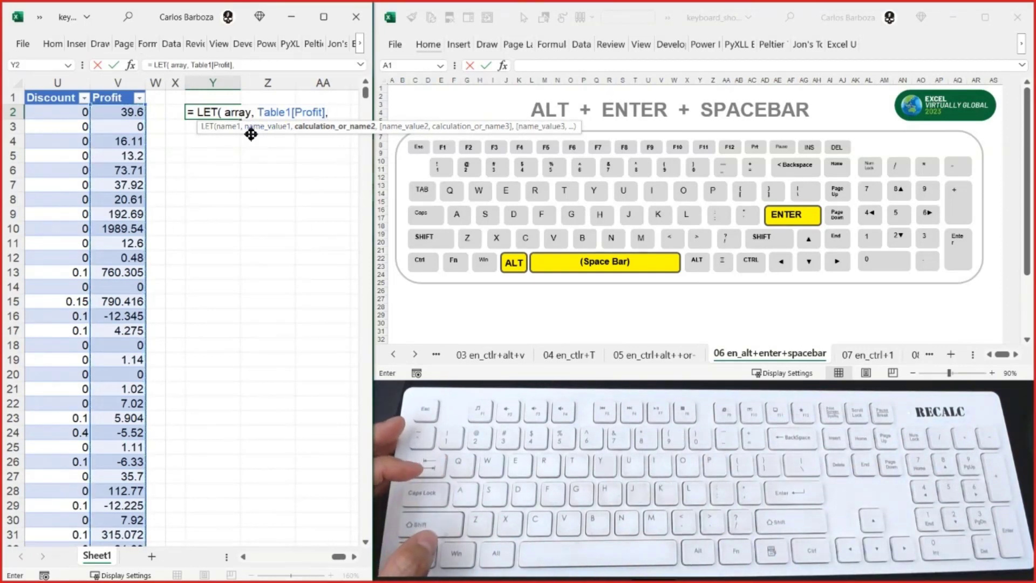
{"action": "left_click_drag", "start_coordinate": [251, 134], "coordinate": [260, 270]}
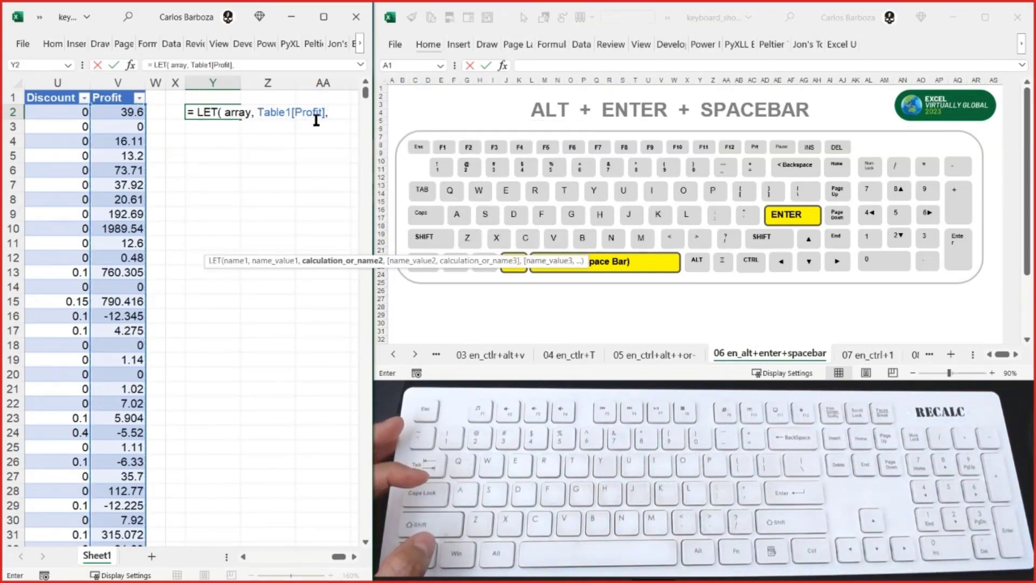
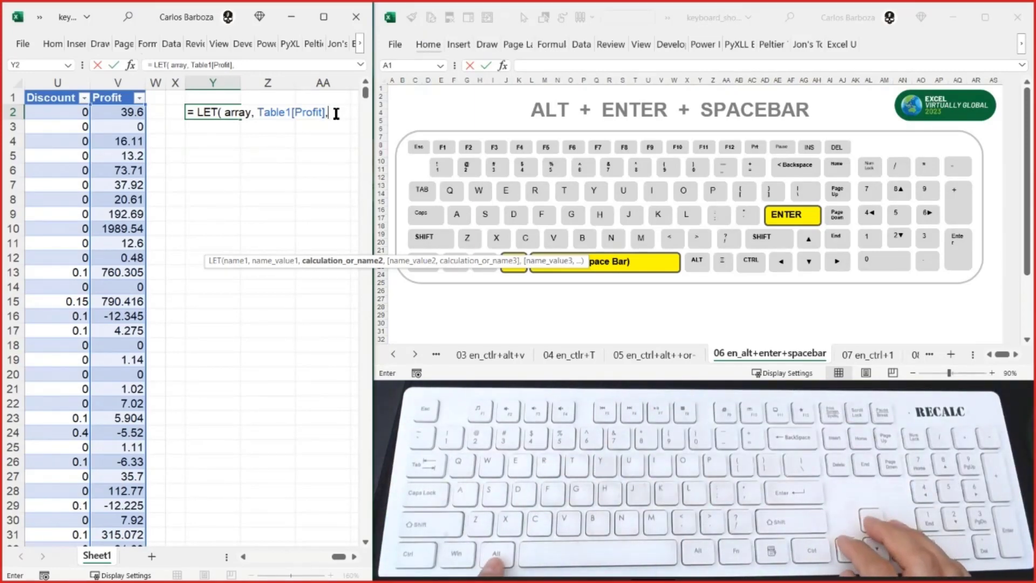
- Complete Y2's LET formula with array * 1.10 and the closing parenthesis on a new line indented under array, and enter it
{"action": "key", "text": "BackSpace"}
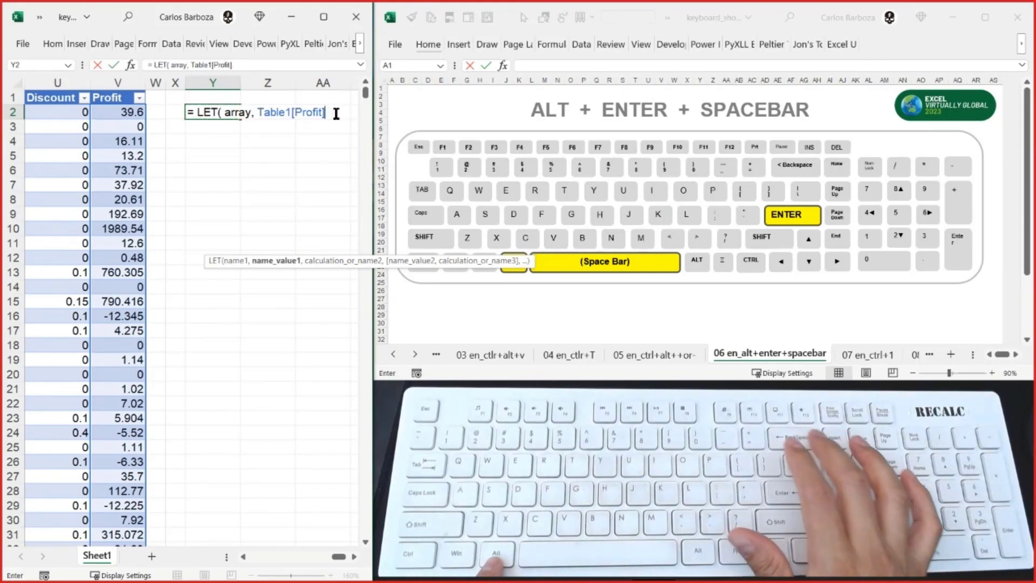
{"action": "type", "text": ","}
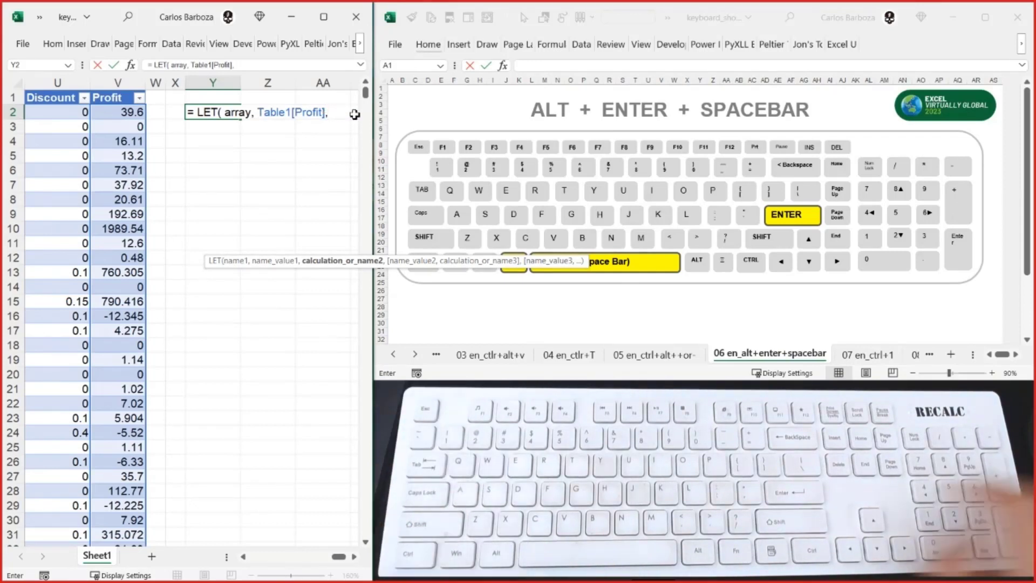
{"action": "key", "text": "alt+Return"}
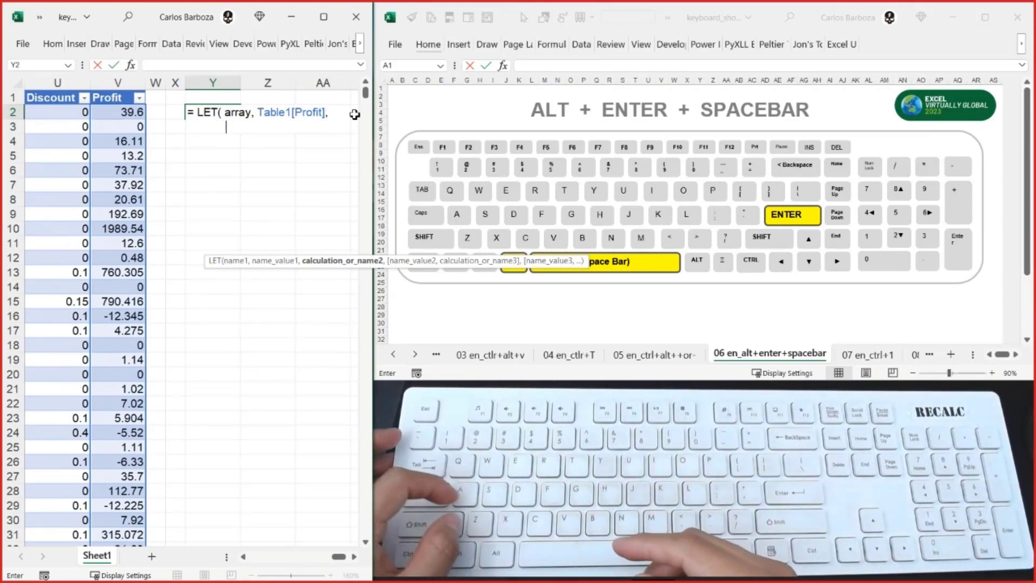
{"action": "type", "text": "a"}
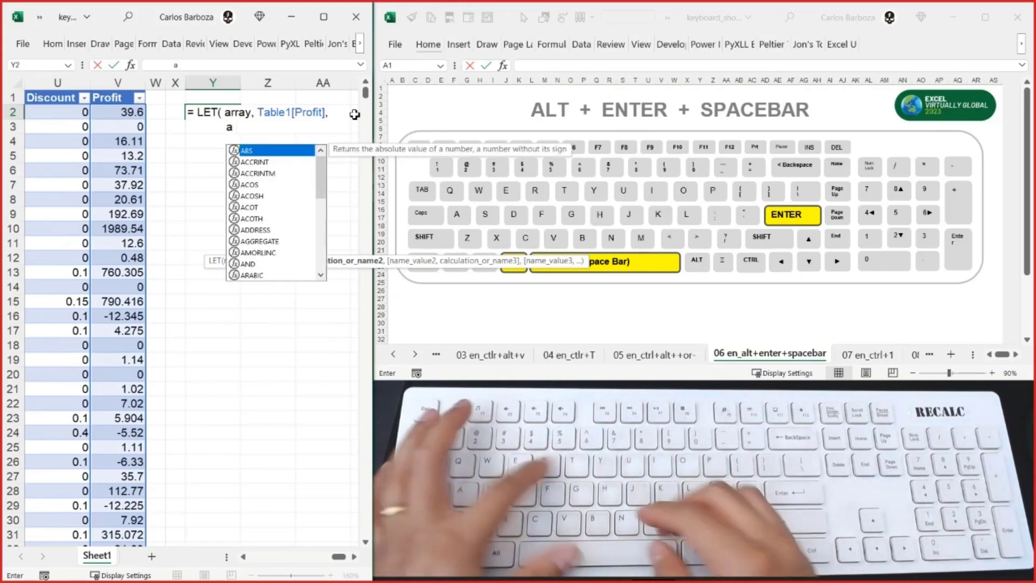
{"action": "type", "text": "rray"}
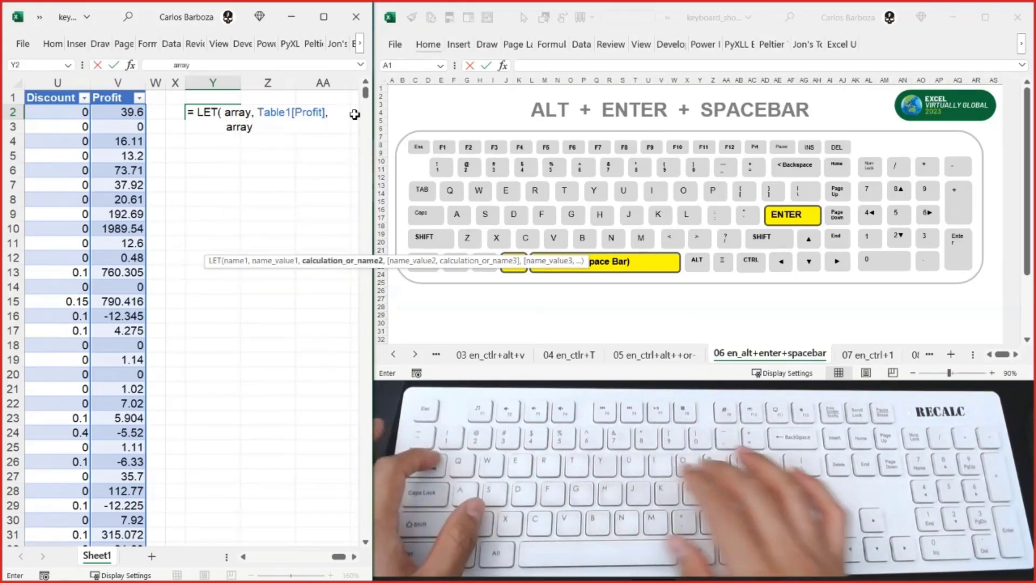
{"action": "type", "text": " *"}
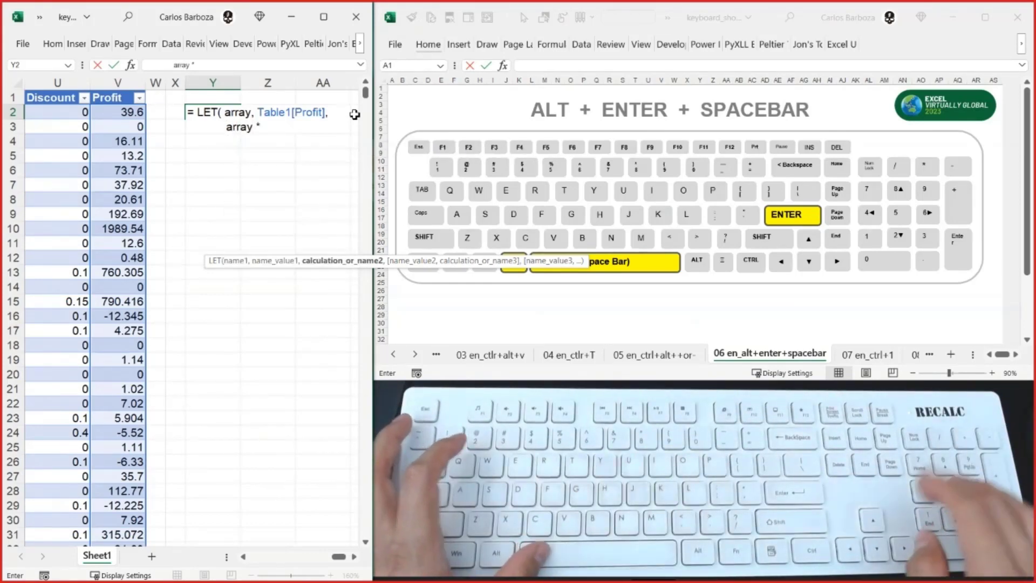
{"action": "type", "text": " 1.10"}
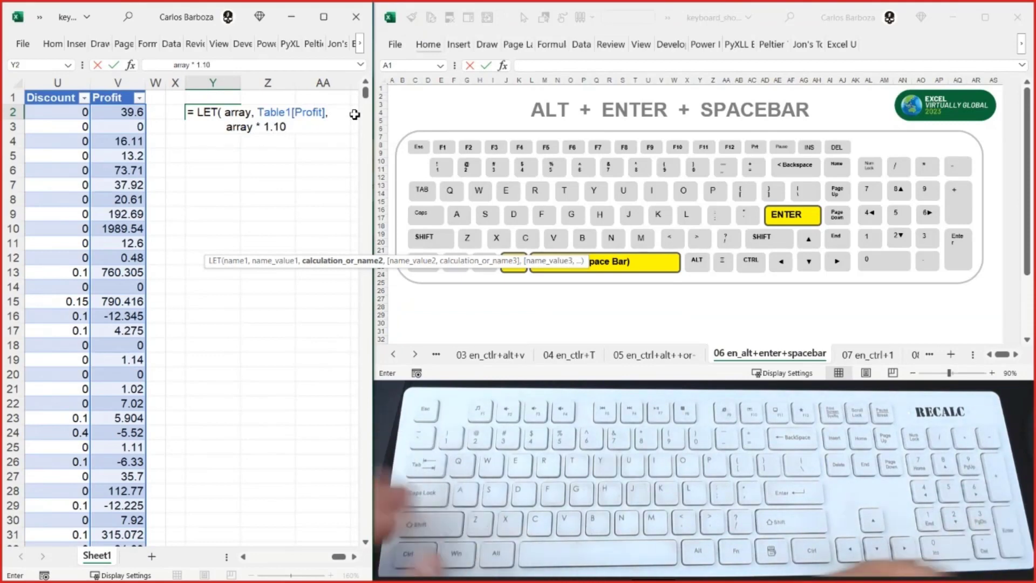
{"action": "type", "text": " )"}
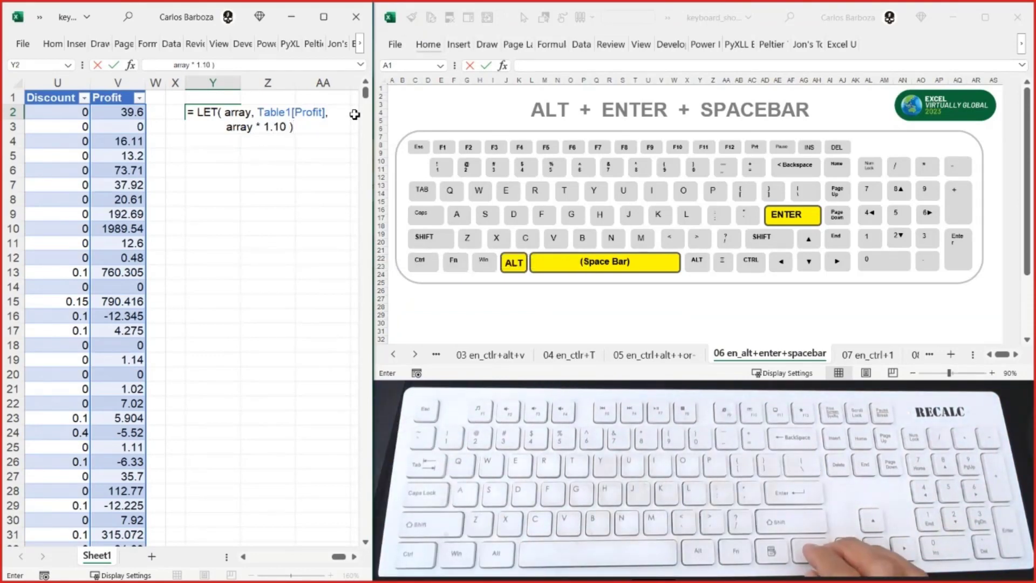
{"action": "key", "text": "Return"}
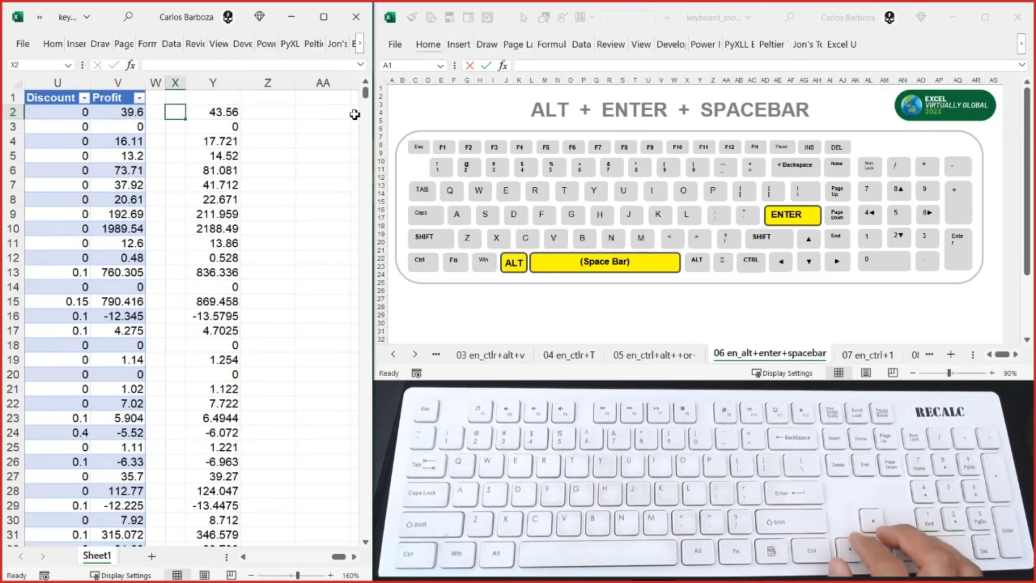
- Reopen the LET formula in Y2 and add a comma after 1.1, moving the closing parenthesis to a new indented line
{"action": "key", "text": "Left"}
{"action": "key", "text": "Left"}
{"action": "key", "text": "Right"}
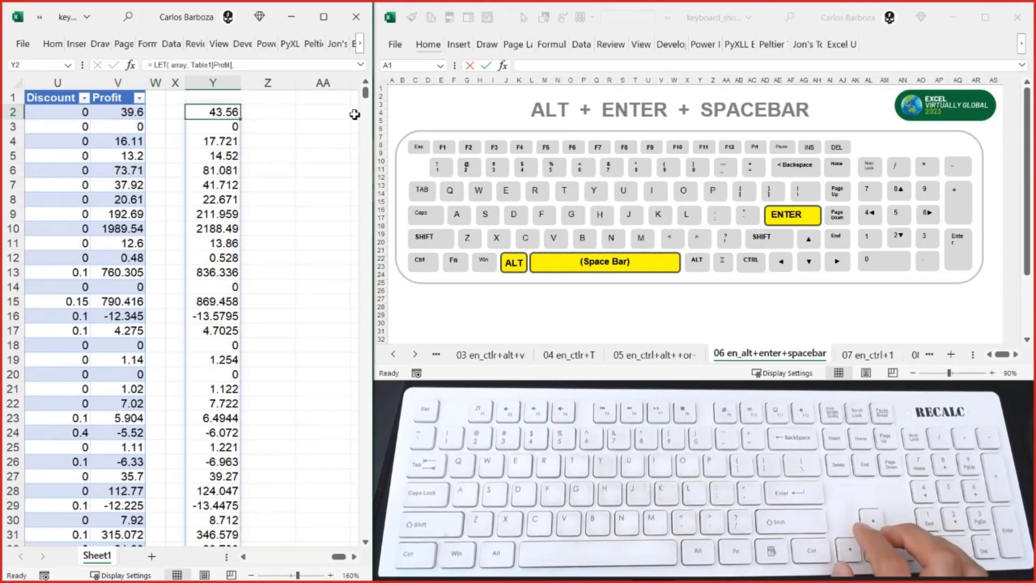
{"action": "key", "text": "F2"}
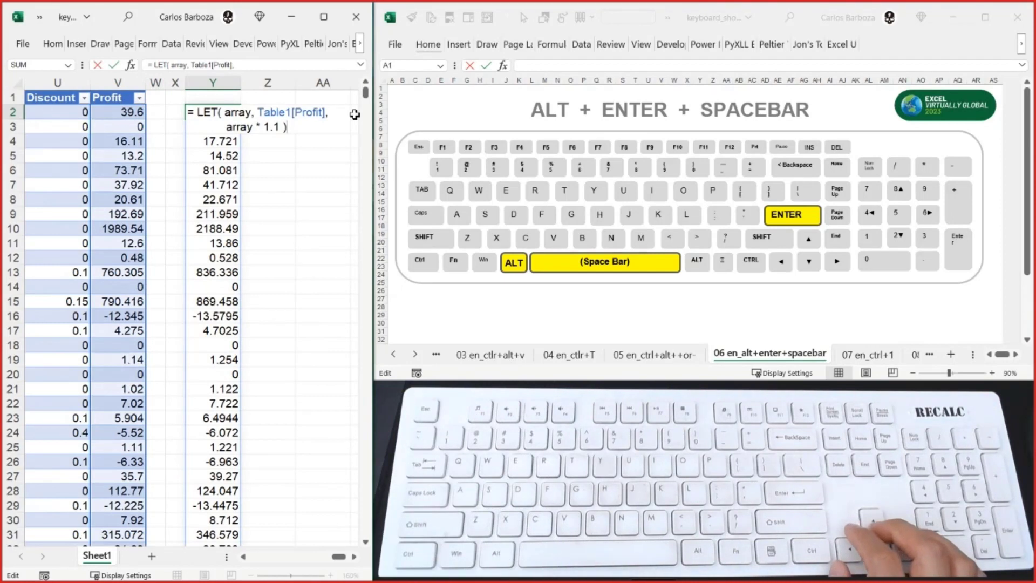
{"action": "key", "text": "Left"}
{"action": "key", "text": "Left"}
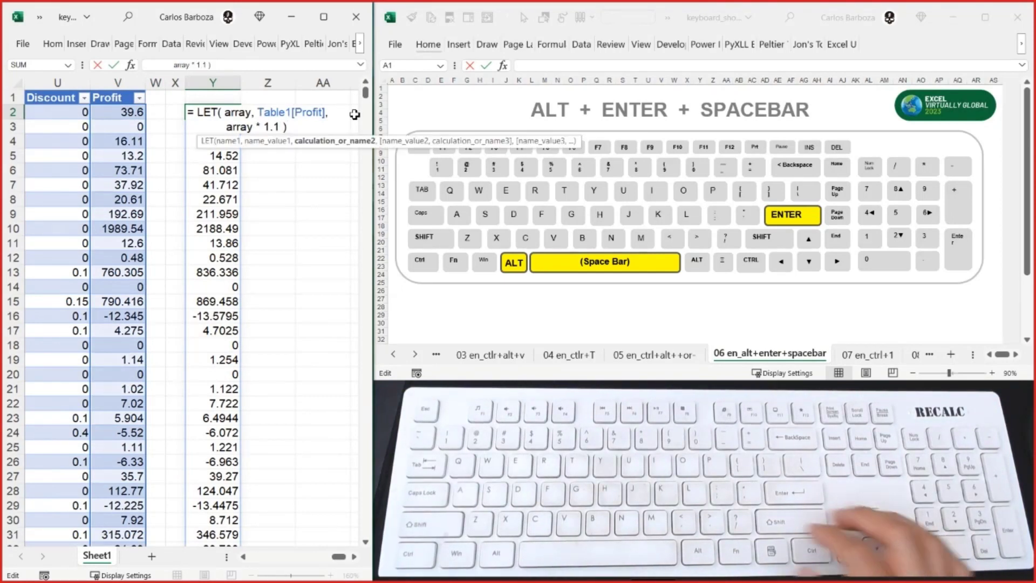
{"action": "type", "text": ","}
{"action": "key", "text": "alt+Return"}
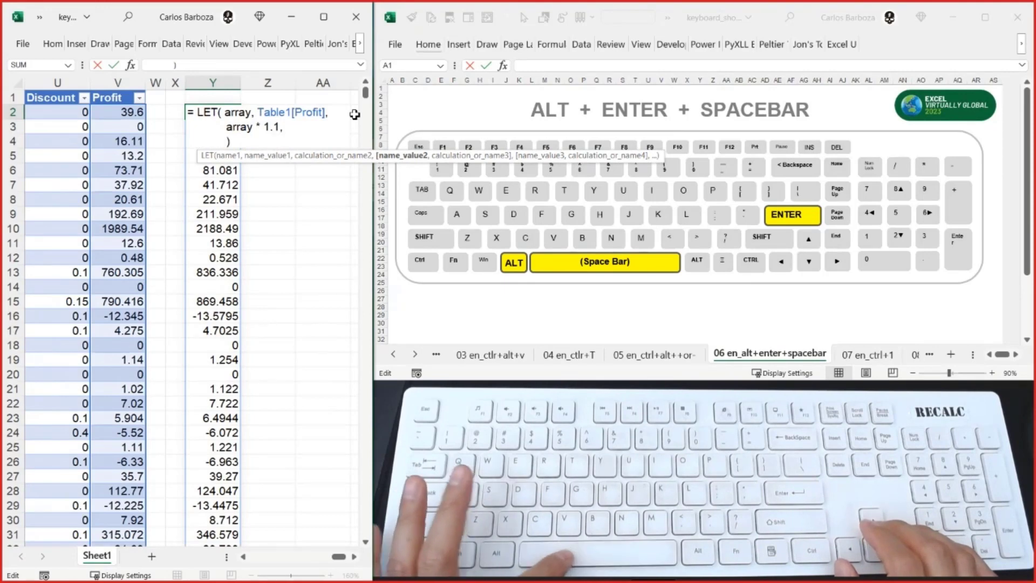
- Write array - 100 as the calculation on the LET formula's third line, before the closing parenthesis
{"action": "type", "text": "arry"}
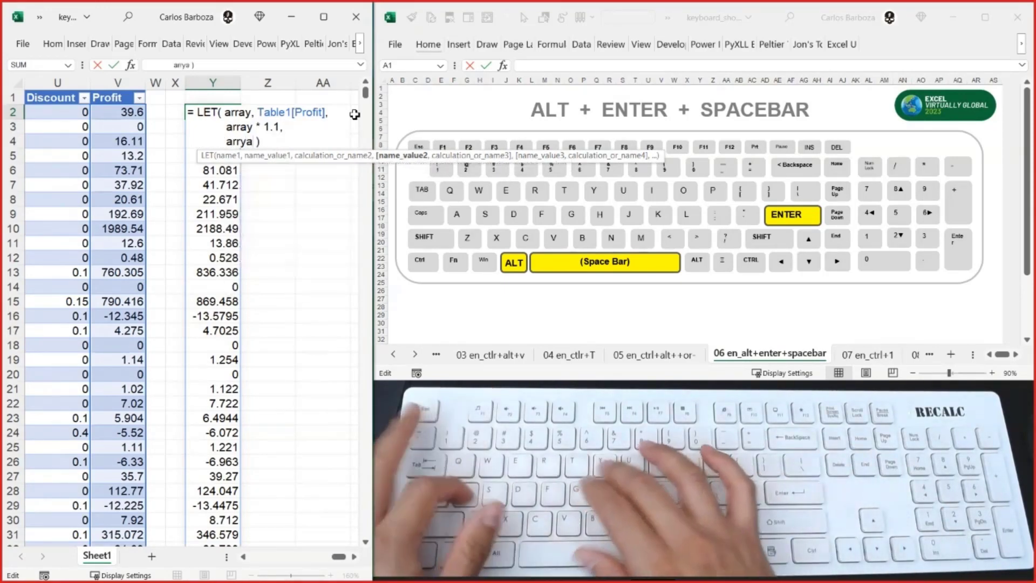
{"action": "key", "text": "BackSpace"}
{"action": "type", "text": "ays"}
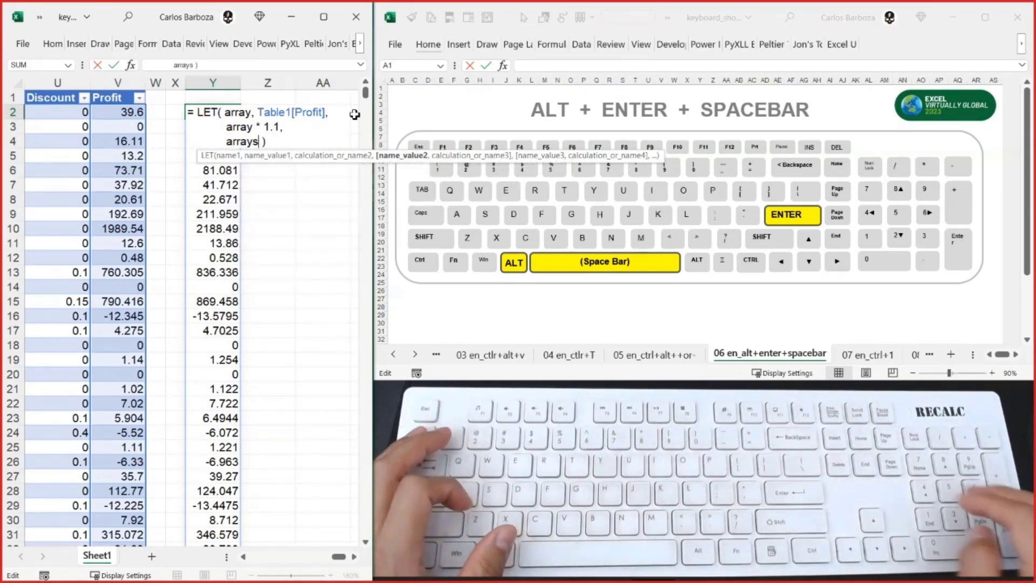
{"action": "key", "text": "BackSpace"}
{"action": "type", "text": "- 100"}
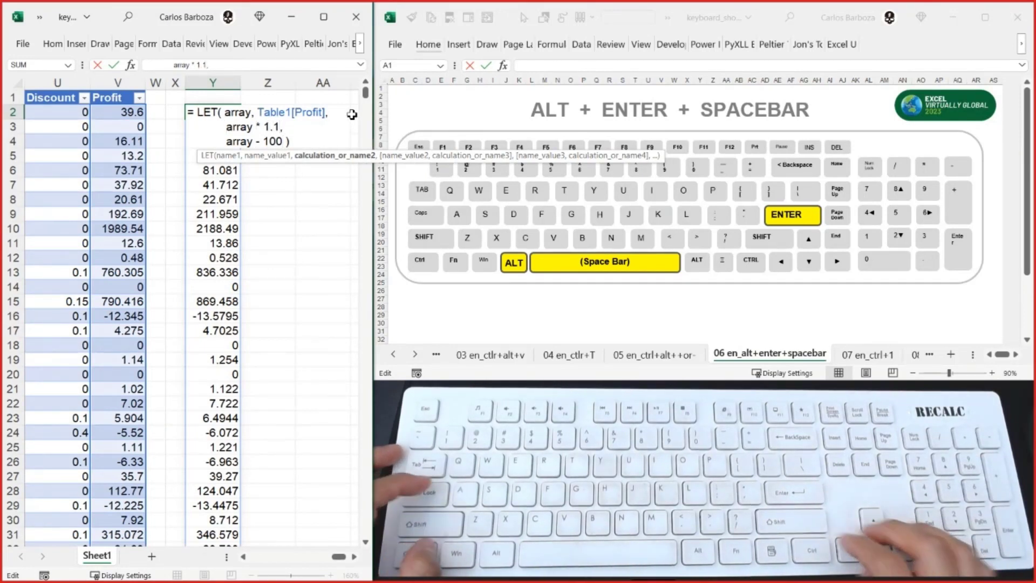
- Prefix array on the LET formula's second line with incremented_
{"action": "type", "text": "increme"}
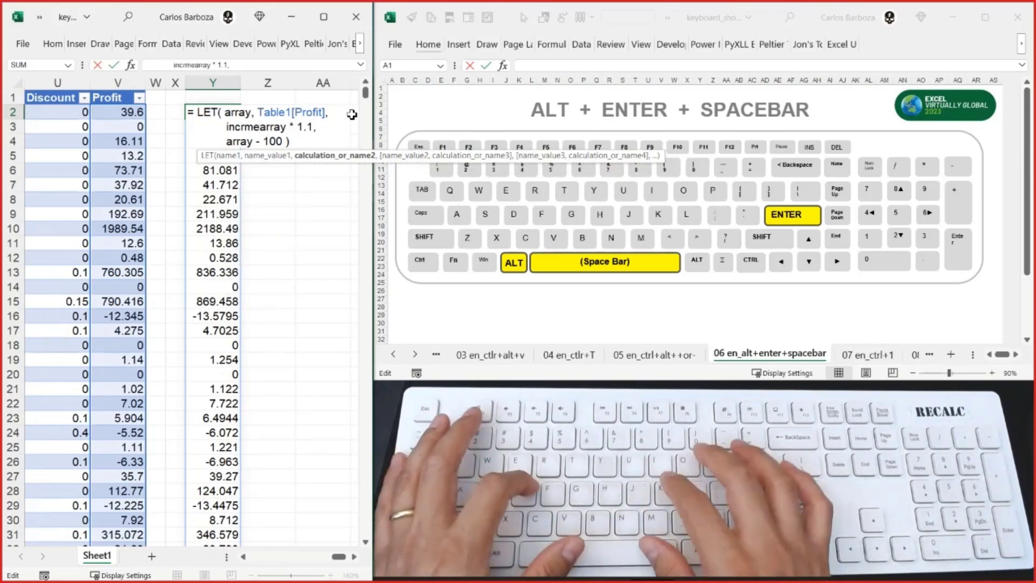
{"action": "type", "text": "nted"}
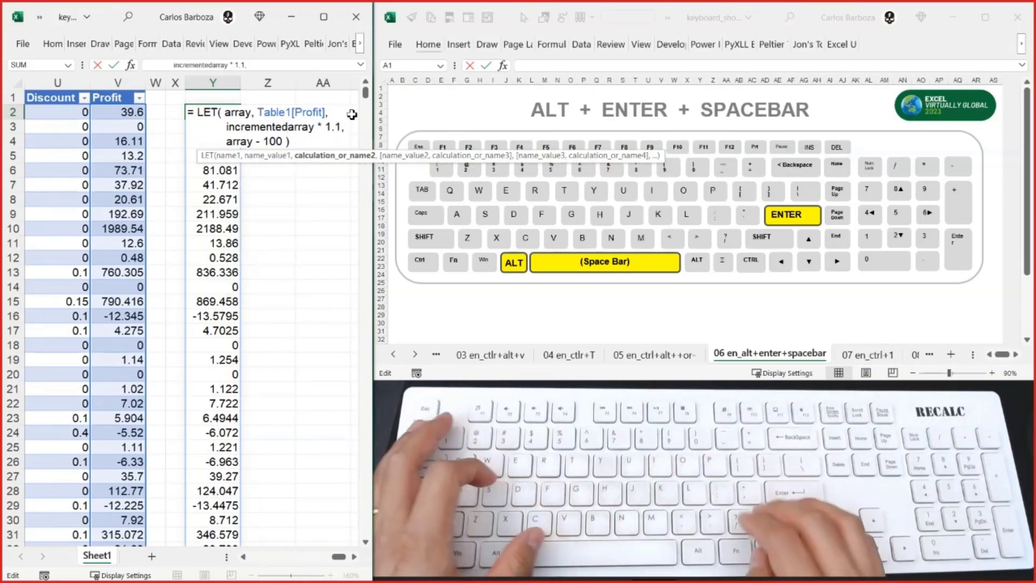
{"action": "type", "text": "_"}
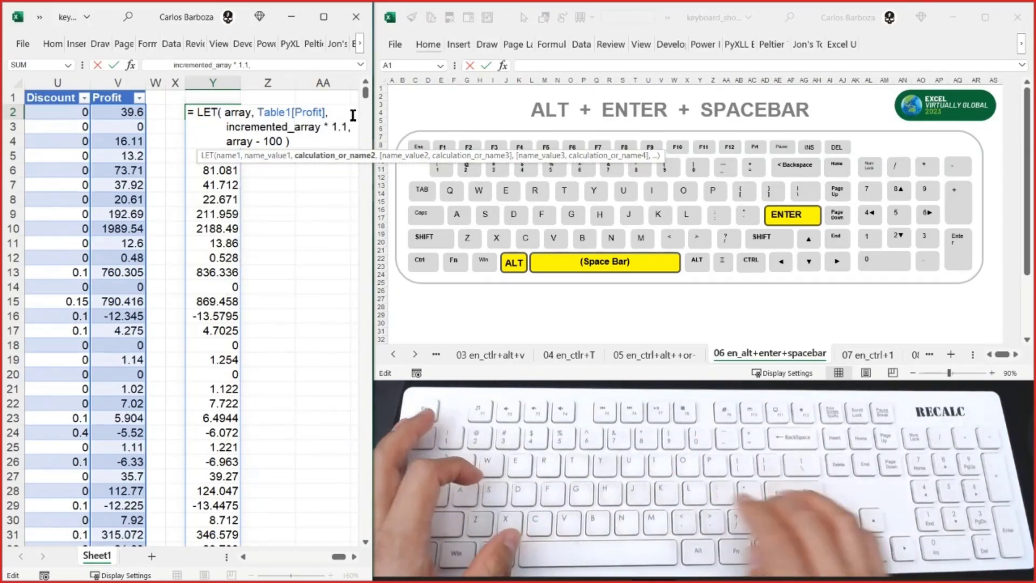
{"action": "key", "text": "Down"}
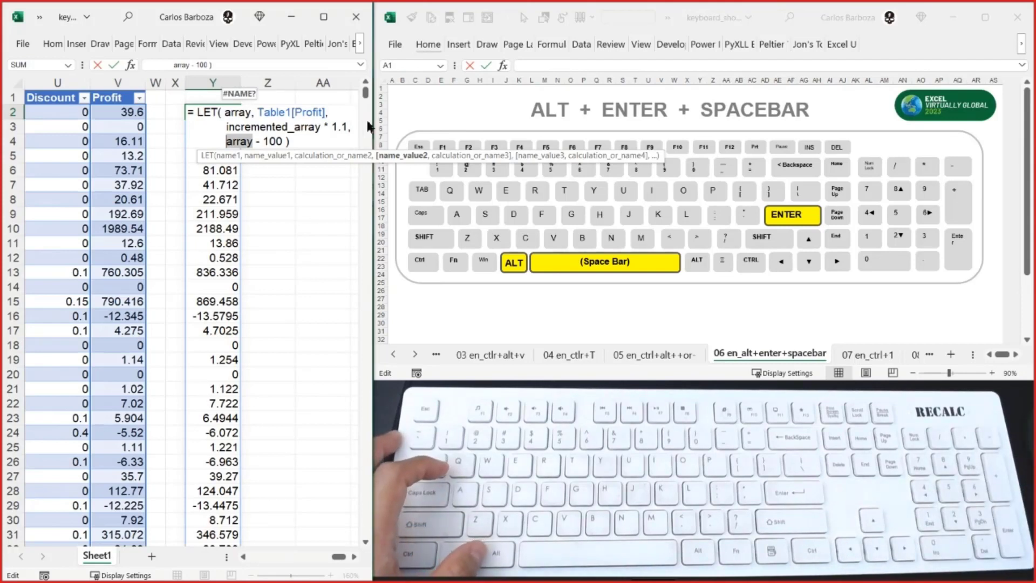
- Shorten the second-line name to incre and assign it the value array * 1.1, separated by a comma
{"action": "key", "text": "BackSpace"}
{"action": "key", "text": "BackSpace"}
{"action": "key", "text": "BackSpace"}
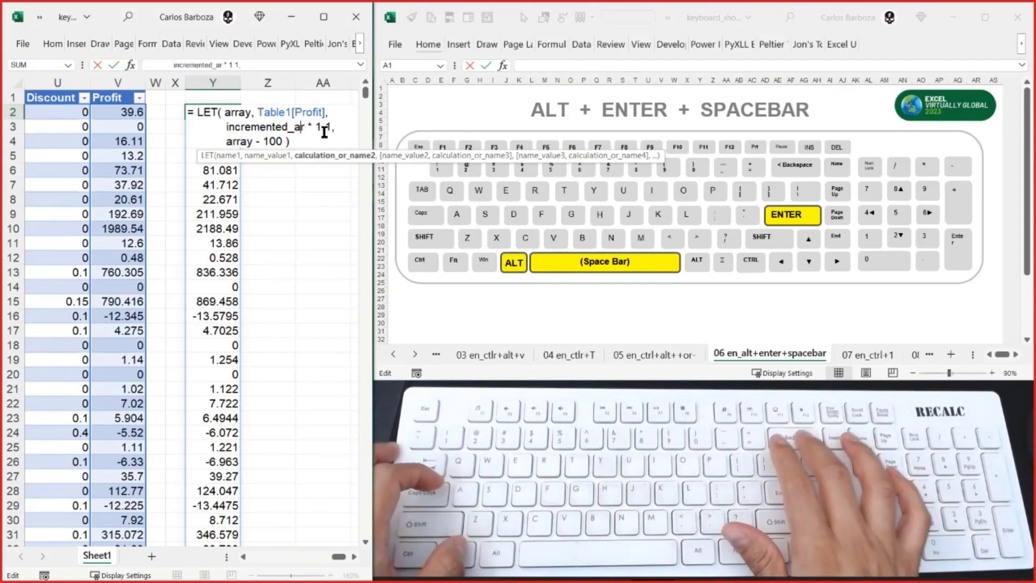
{"action": "key", "text": "BackSpace"}
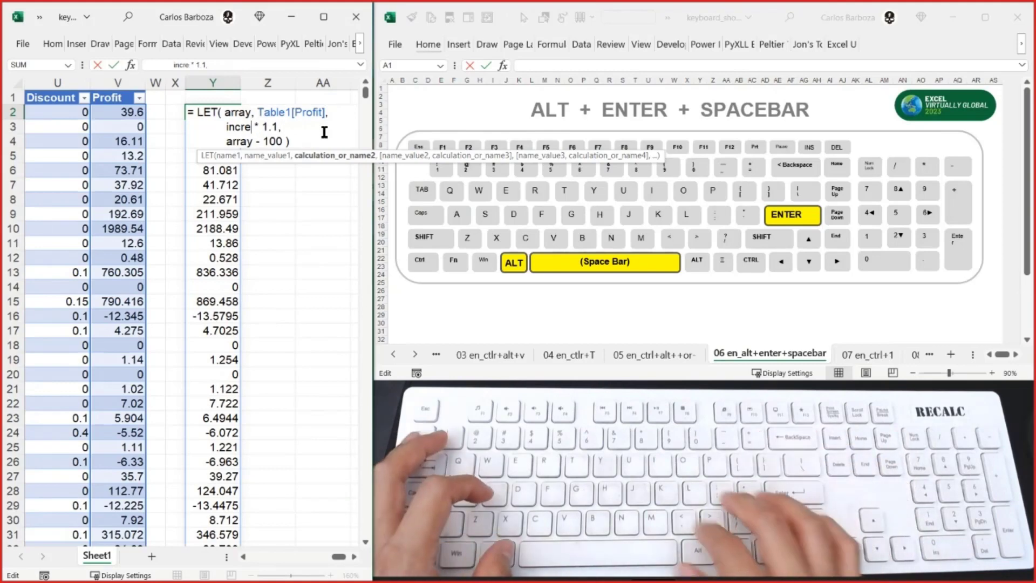
{"action": "type", "text": ", a"}
{"action": "type", "text": "rray"}
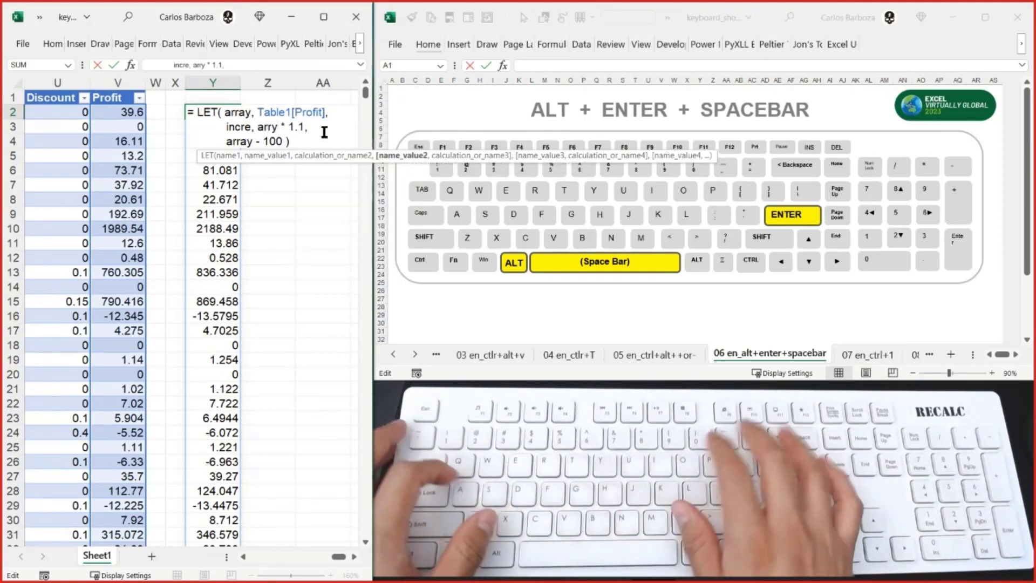
{"action": "key", "text": "Right"}
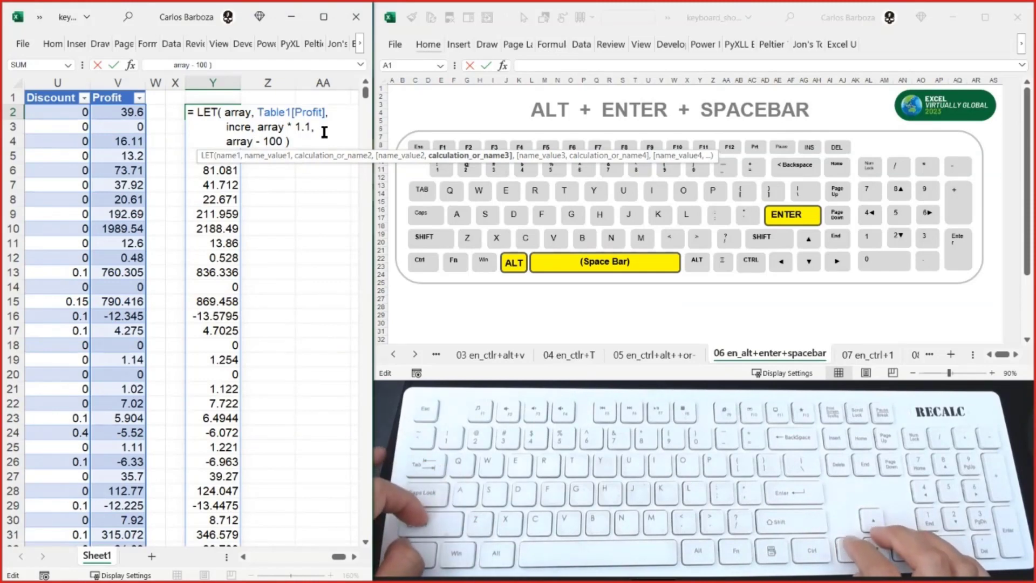
- Replace array with incre in the formula's last line, commit it with Y2 still selected, and review its layout
{"action": "type", "text": "incre"}
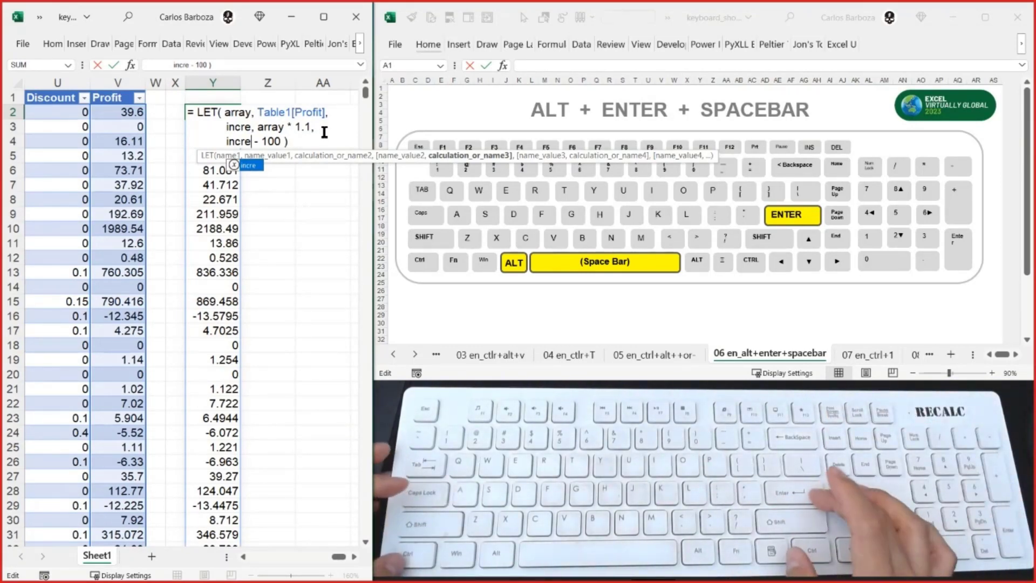
{"action": "key", "text": "ctrl+Return"}
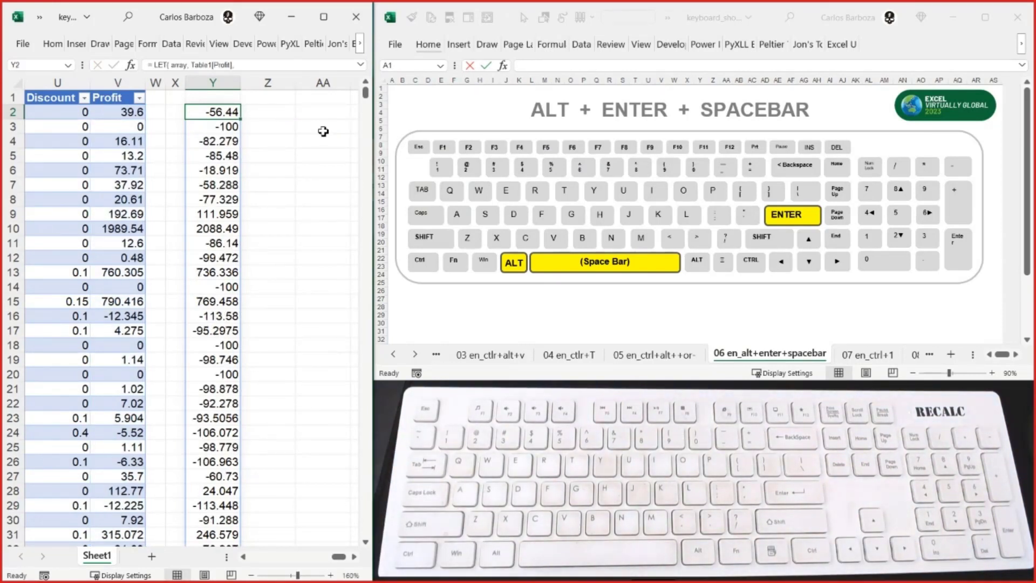
{"action": "key", "text": "F2"}
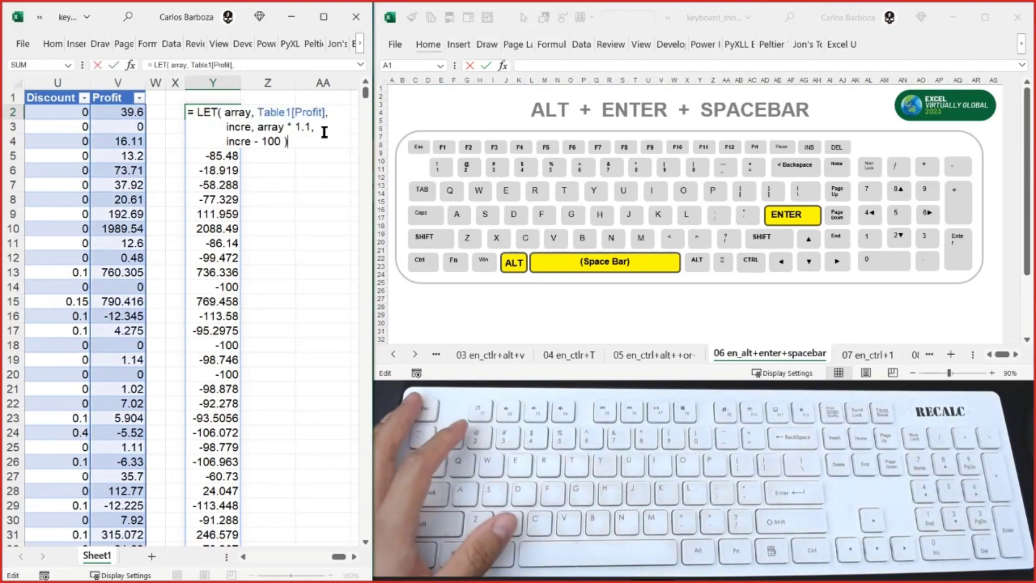
{"action": "key", "text": "ctrl+Return"}
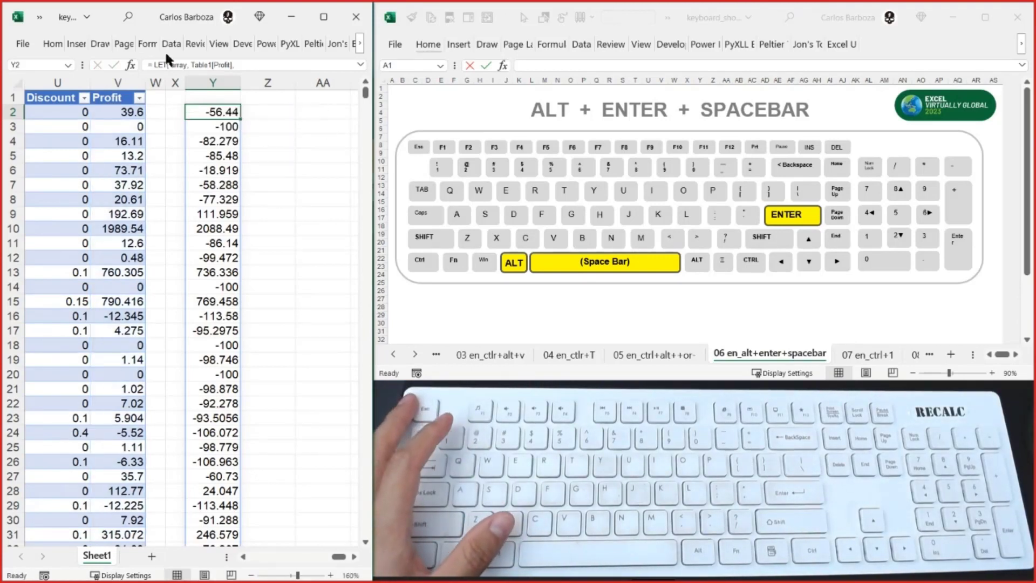
- Fill cell Y2 with a gray theme color
{"action": "left_click", "coordinate": [53, 44]}
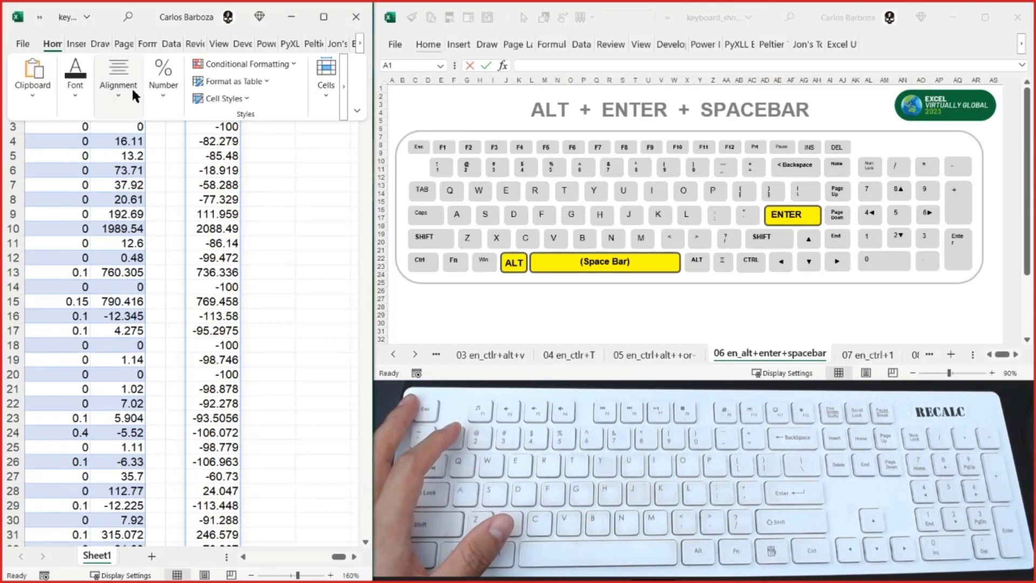
{"action": "left_click", "coordinate": [76, 89]}
{"action": "left_click", "coordinate": [177, 155]}
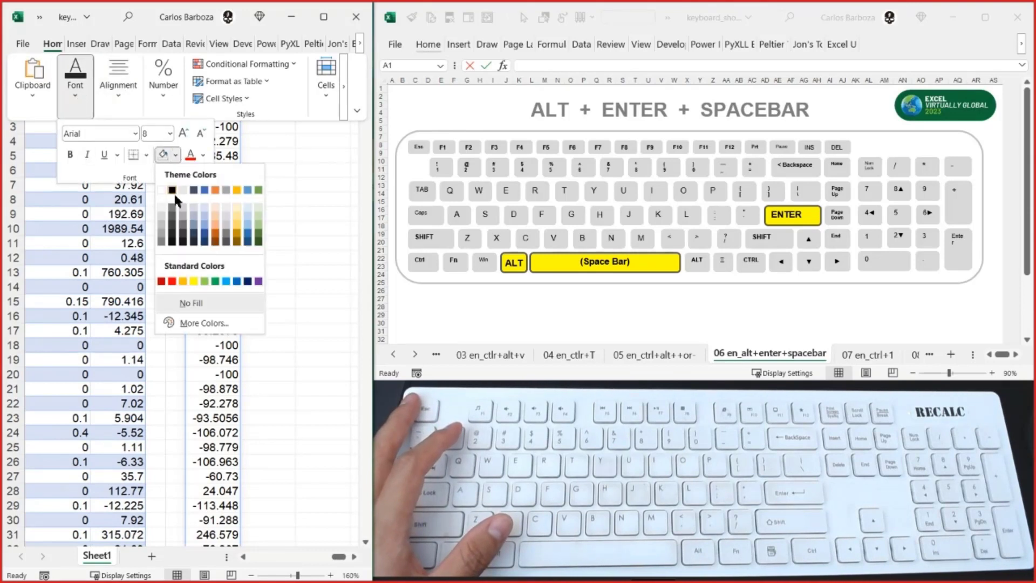
{"action": "left_click", "coordinate": [163, 231]}
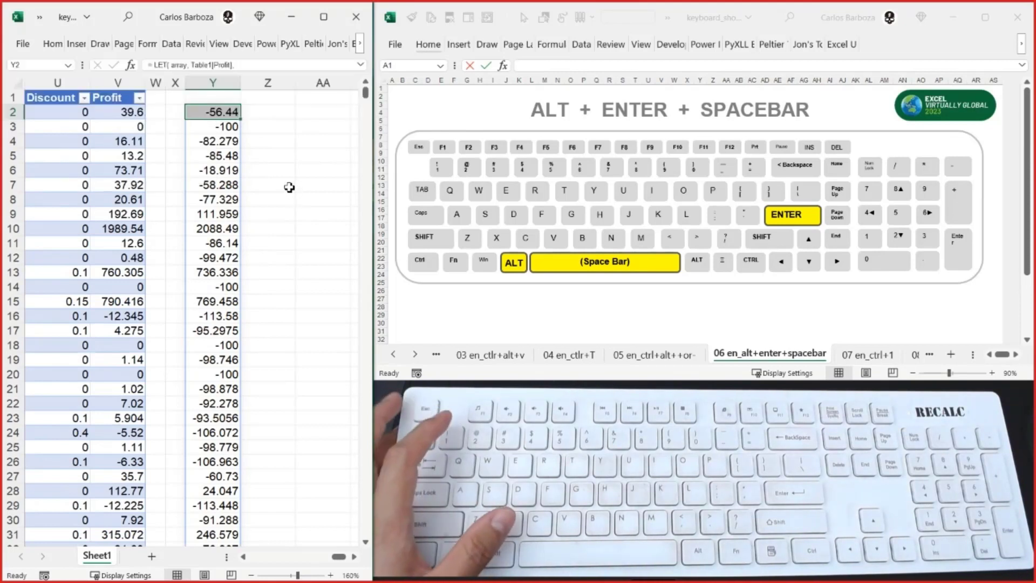
{"action": "key", "text": "F1"}
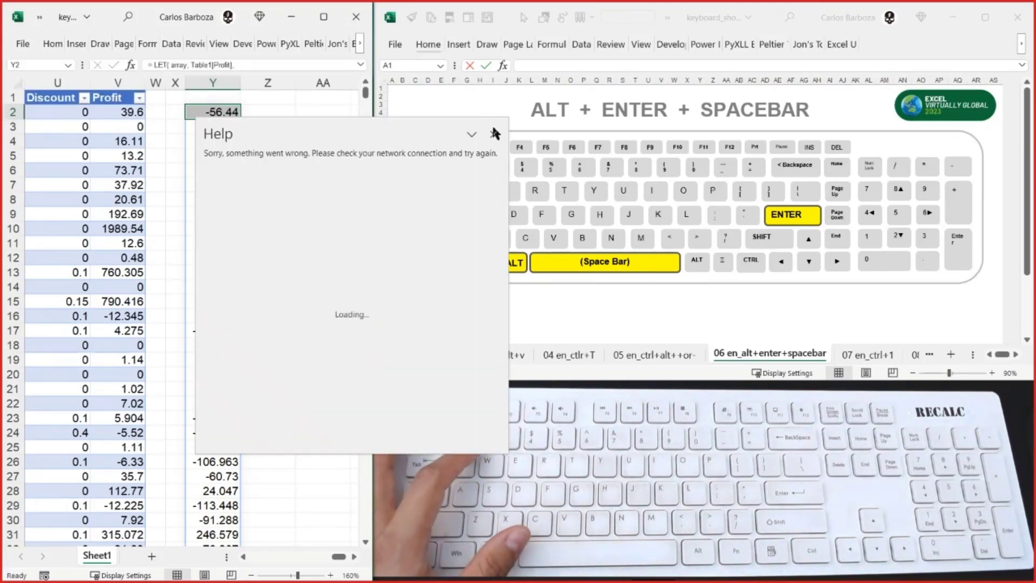
{"action": "left_click", "coordinate": [495, 134]}
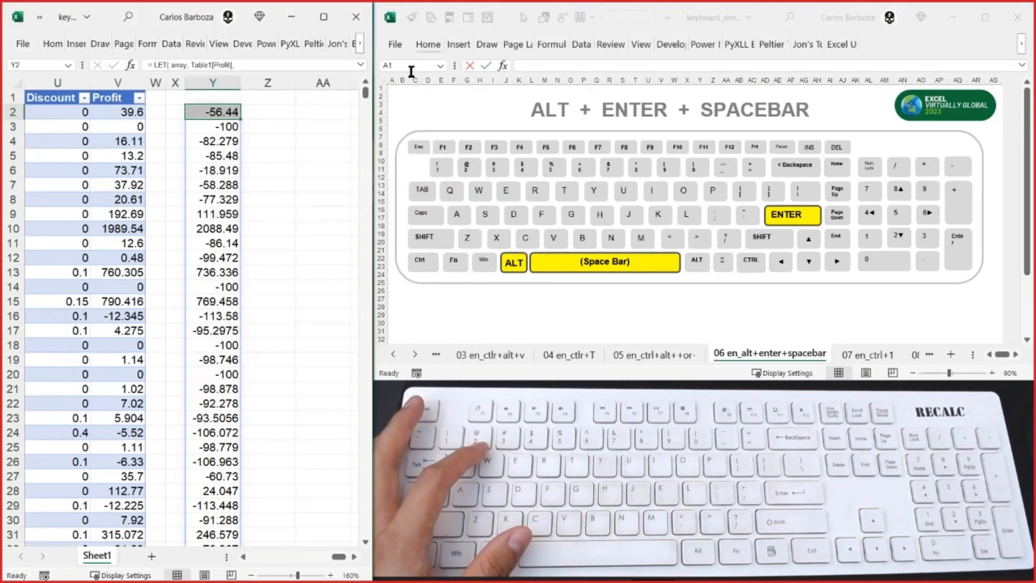
{"action": "left_click", "coordinate": [52, 46]}
{"action": "left_click", "coordinate": [79, 91]}
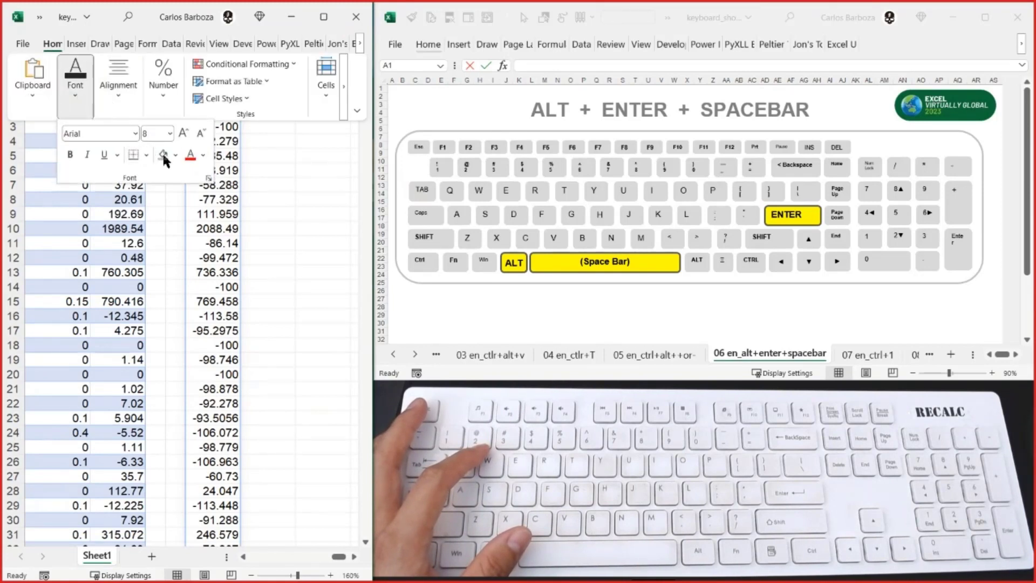
{"action": "left_click", "coordinate": [176, 155]}
{"action": "key", "text": "Escape"}
- Inspect the cells in and beside the spilled results in column Y, finishing on Y2
{"action": "key", "text": "Escape"}
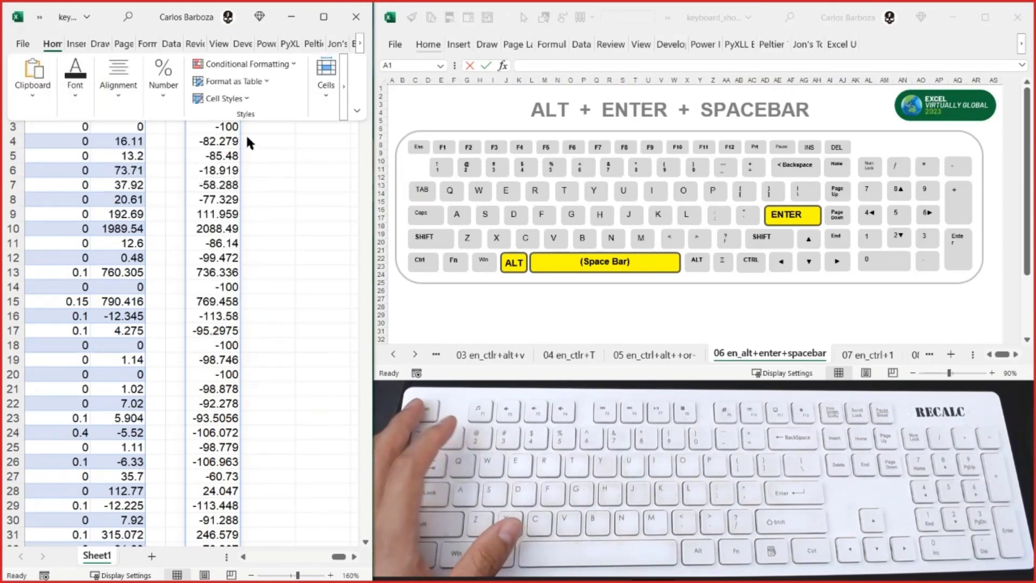
{"action": "key", "text": "Escape"}
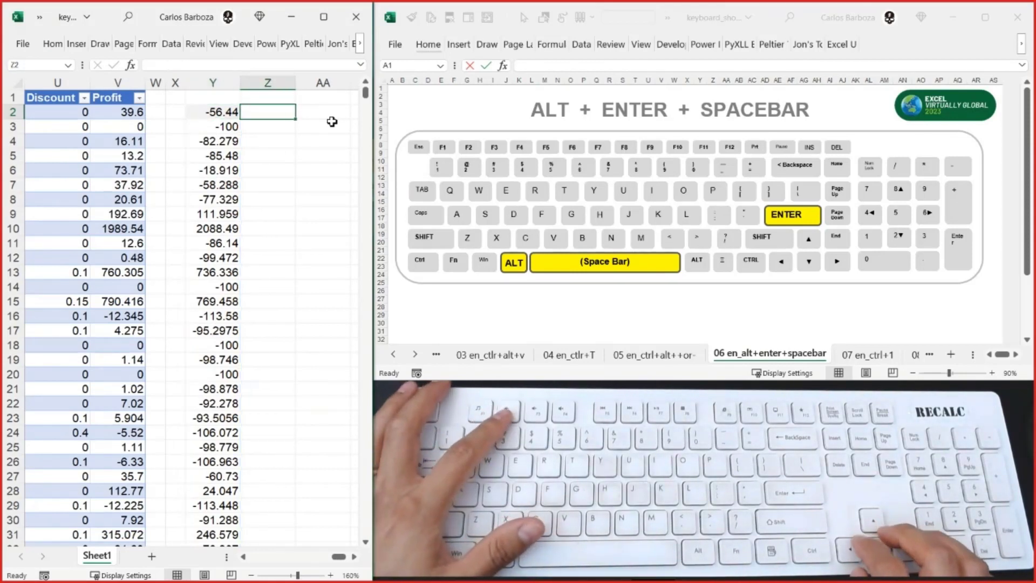
{"action": "key", "text": "Return"}
{"action": "key", "text": "Return"}
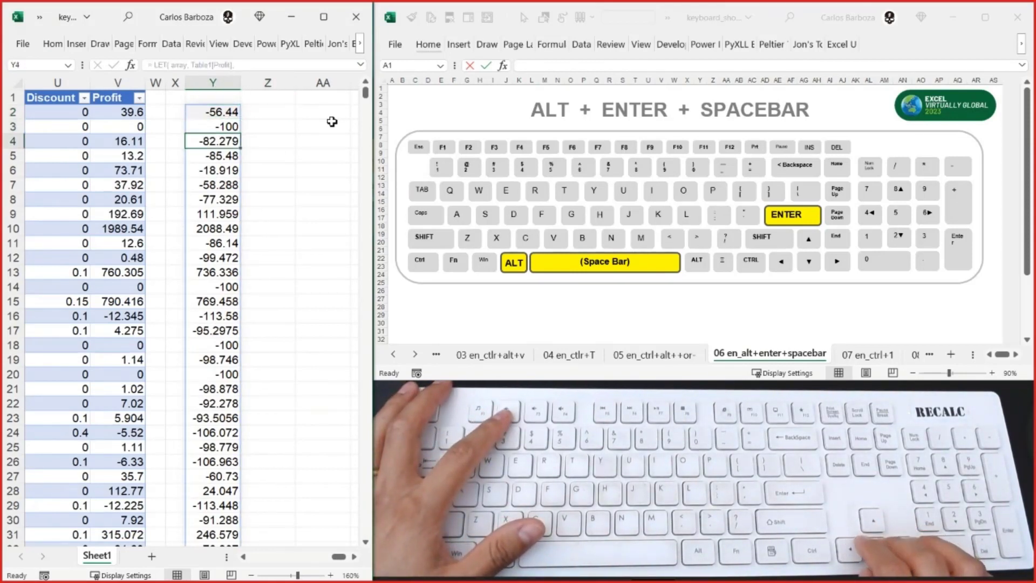
{"action": "key", "text": "Return"}
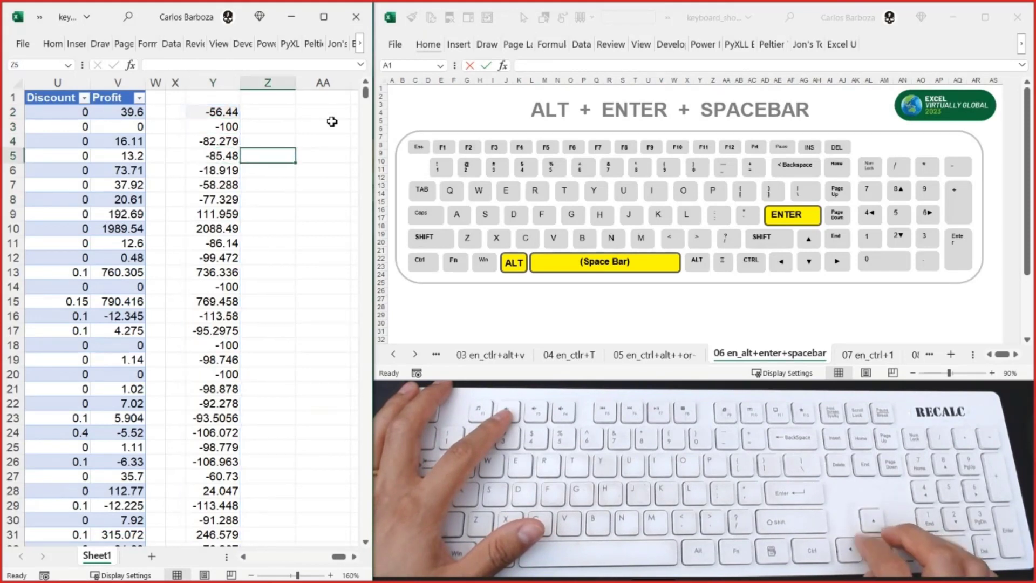
{"action": "key", "text": "shift+Return"}
{"action": "key", "text": "shift+Return"}
{"action": "key", "text": "shift+Return"}
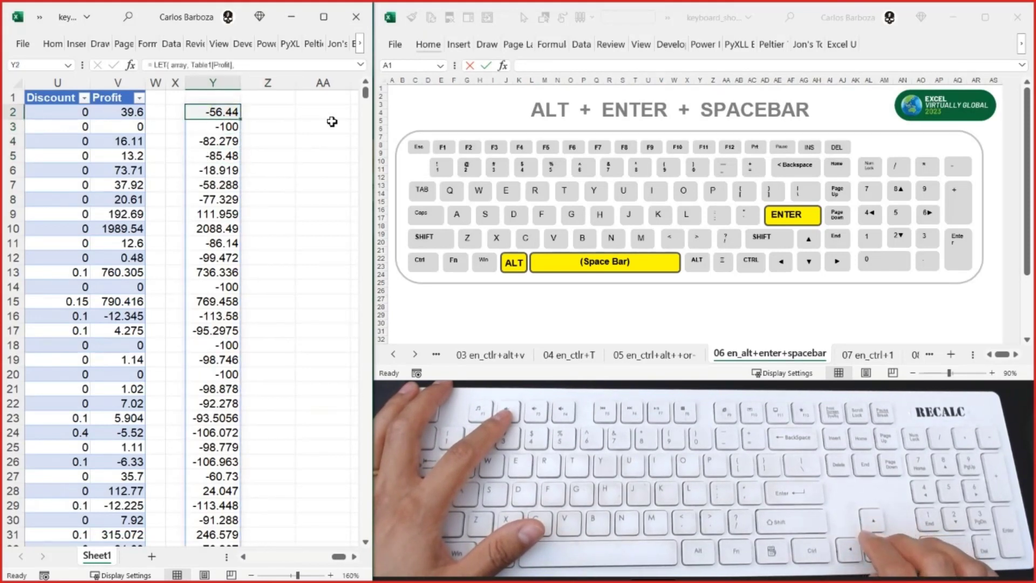
{"action": "key", "text": "Down"}
{"action": "key", "text": "Down"}
{"action": "key", "text": "Down"}
{"action": "key", "text": "Up"}
{"action": "key", "text": "Up"}
{"action": "key", "text": "Up"}
{"action": "key", "text": "Up"}
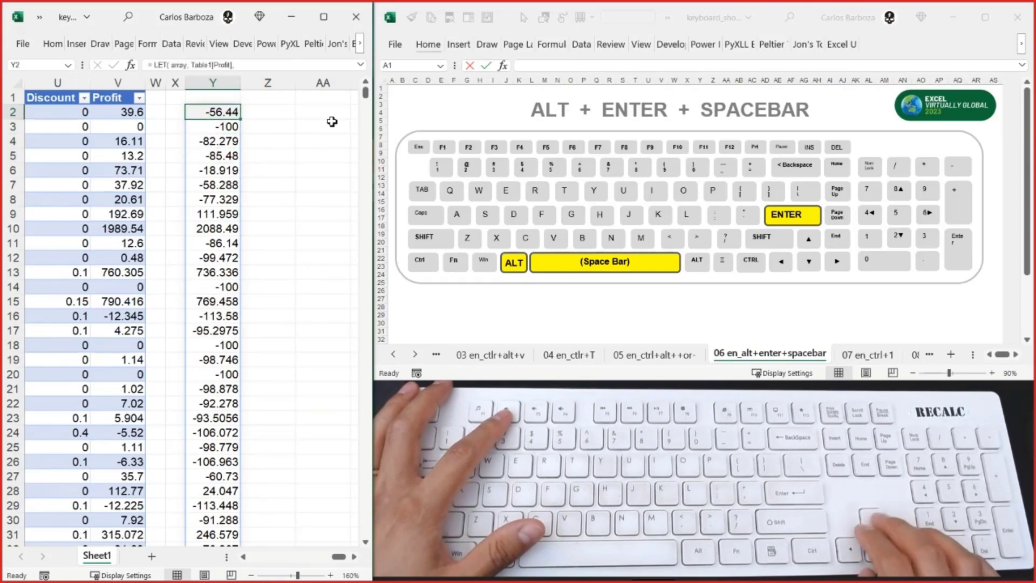
- Open the LET formula in Y2 to review its line layout and close it
{"action": "key", "text": "Down"}
{"action": "key", "text": "F2"}
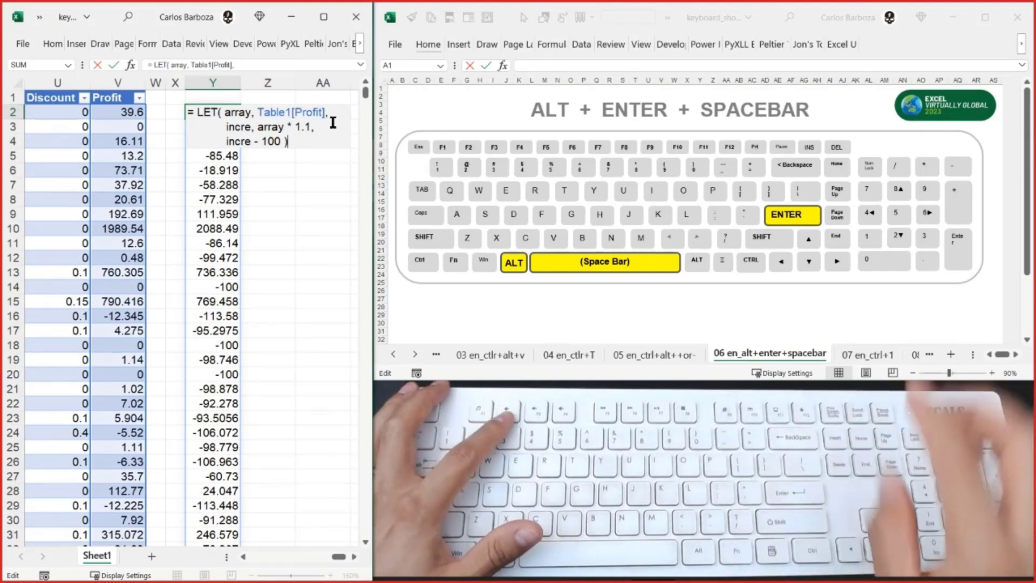
{"action": "key", "text": "Escape"}
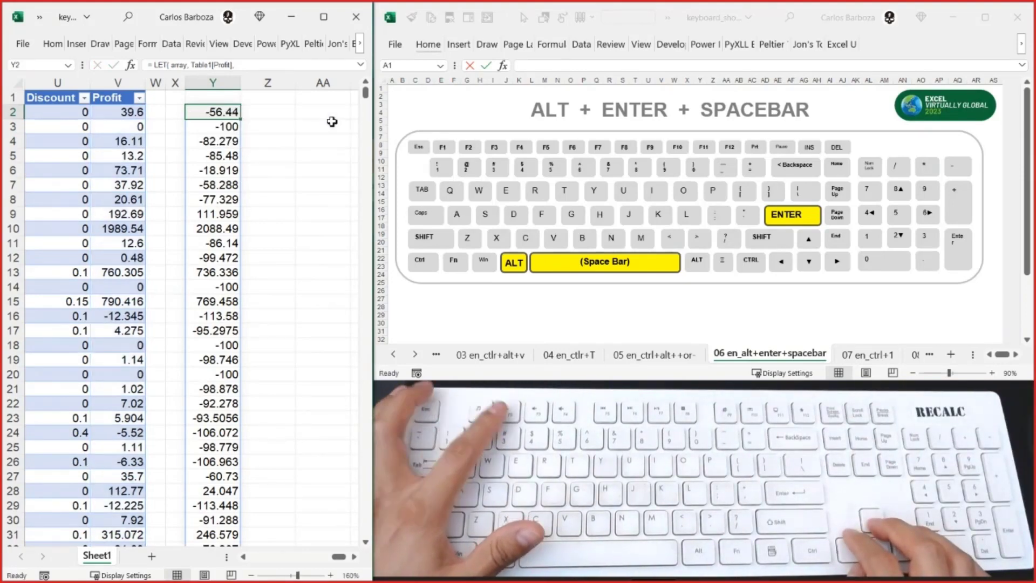
{"action": "key", "text": "F2"}
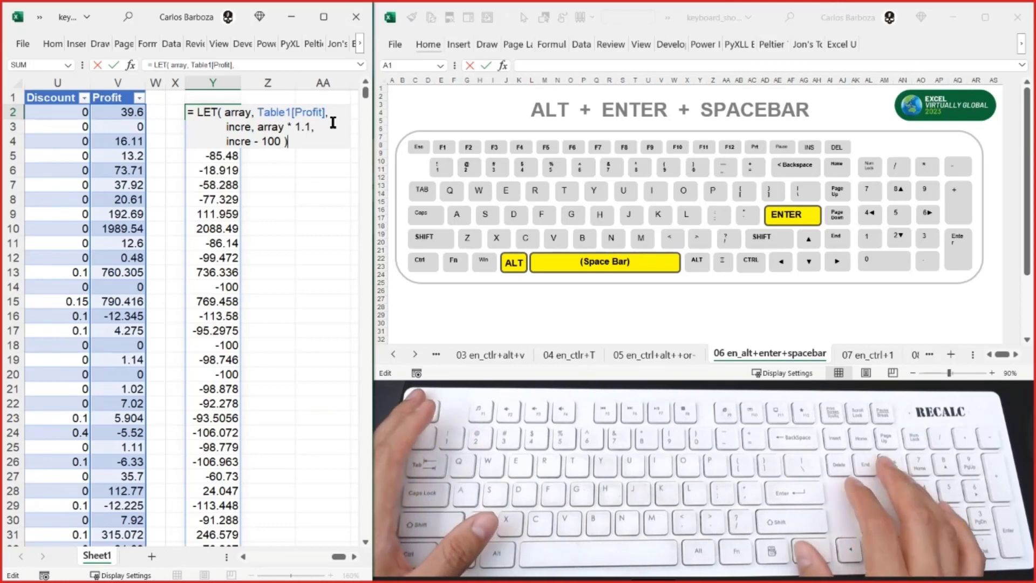
{"action": "key", "text": "ctrl+Return"}
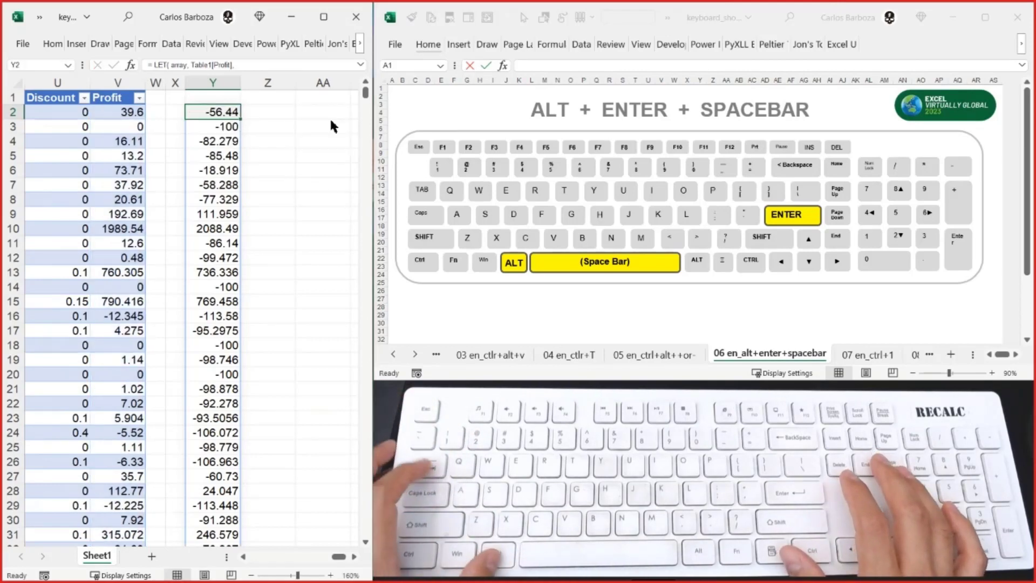
- Display the 07 en_ctrl+1 sheet in the keyboard shortcuts workbook and return to the data workbook
{"action": "key", "text": "alt+Tab"}
{"action": "key", "text": "ctrl+Page_Down"}
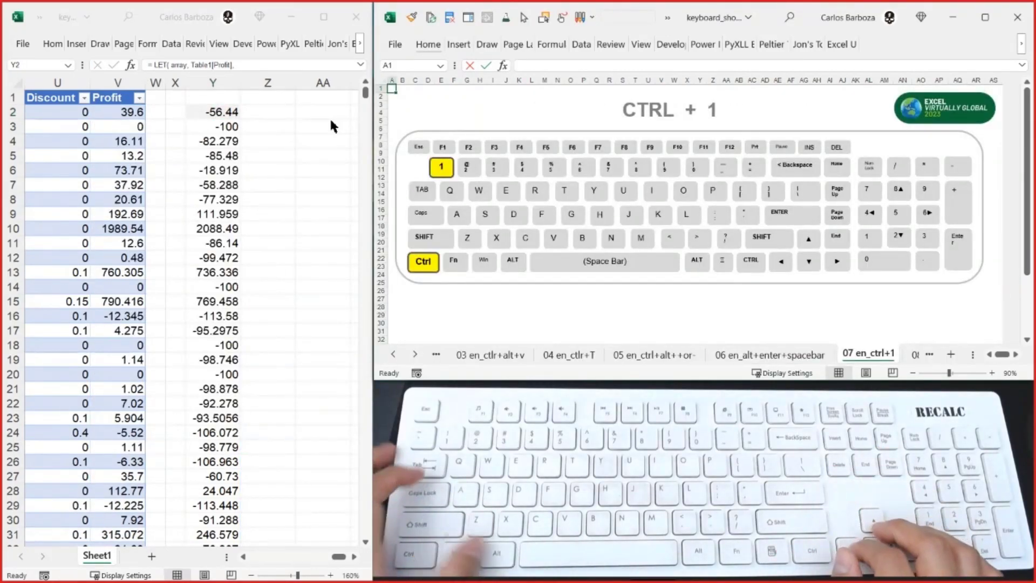
{"action": "key", "text": "alt+Tab"}
{"action": "key", "text": "Right"}
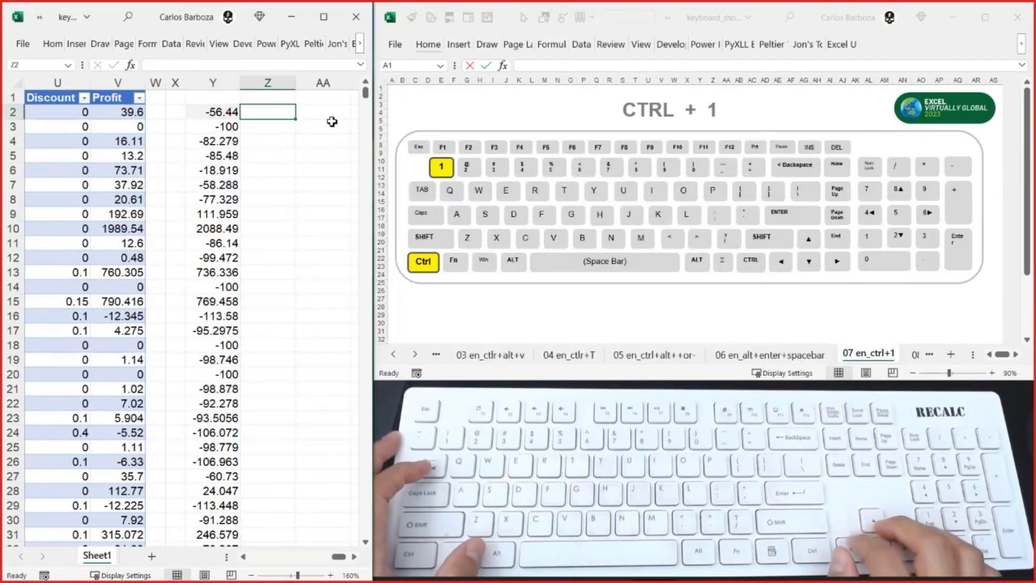
{"action": "key", "text": "Left"}
{"action": "key", "text": "Right"}
{"action": "key", "text": "Right"}
{"action": "key", "text": "Right"}
{"action": "key", "text": "Left"}
{"action": "key", "text": "Left"}
{"action": "key", "text": "Left"}
{"action": "key", "text": "Left"}
{"action": "key", "text": "Left"}
{"action": "key", "text": "Left"}
{"action": "key", "text": "Left"}
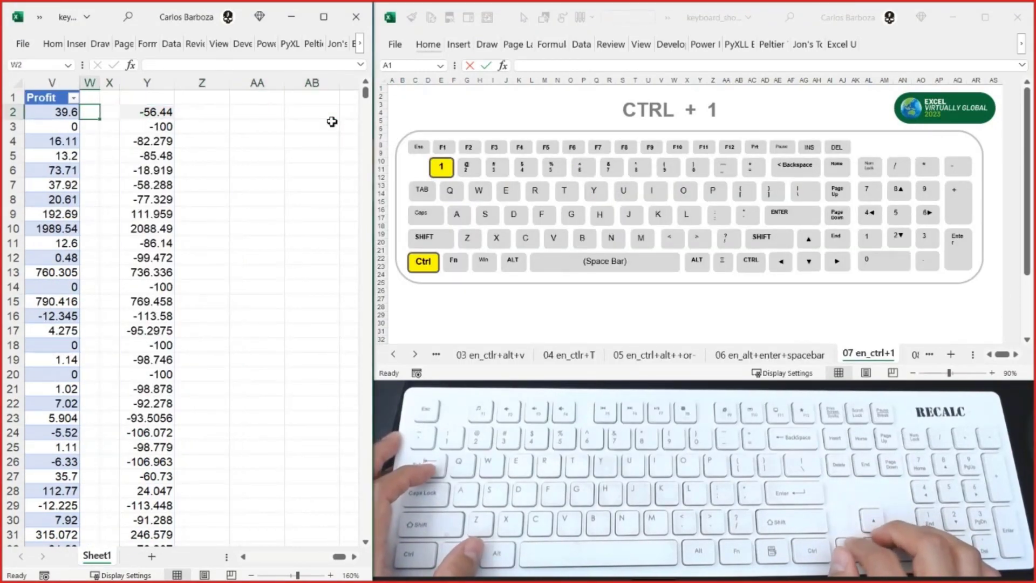
{"action": "key", "text": "Right"}
{"action": "key", "text": "Right"}
{"action": "key", "text": "Right"}
{"action": "key", "text": "Right"}
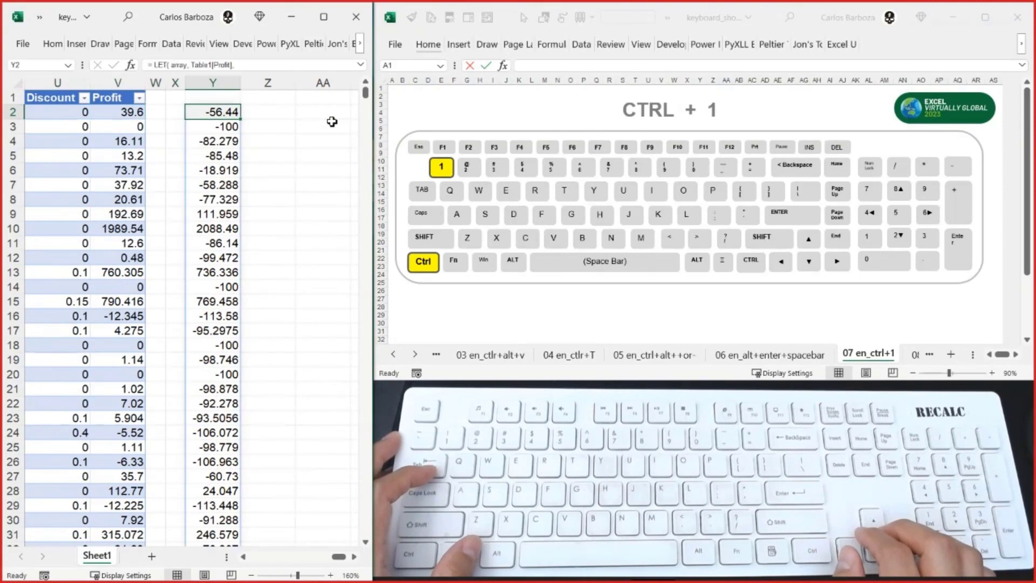
{"action": "key", "text": "Right"}
{"action": "key", "text": "Right"}
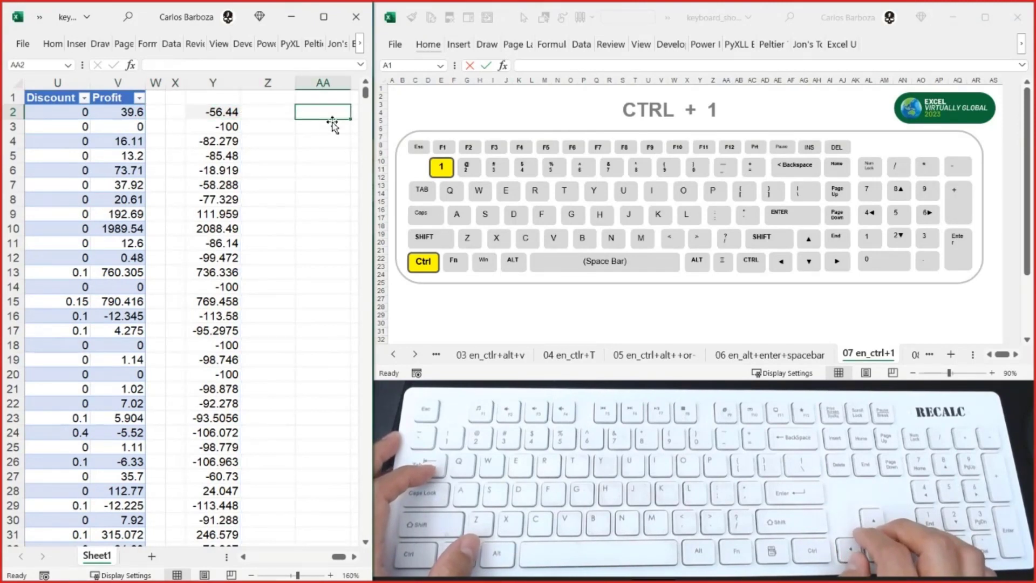
{"action": "key", "text": "Right"}
{"action": "key", "text": "Left"}
{"action": "key", "text": "Left"}
{"action": "key", "text": "Left"}
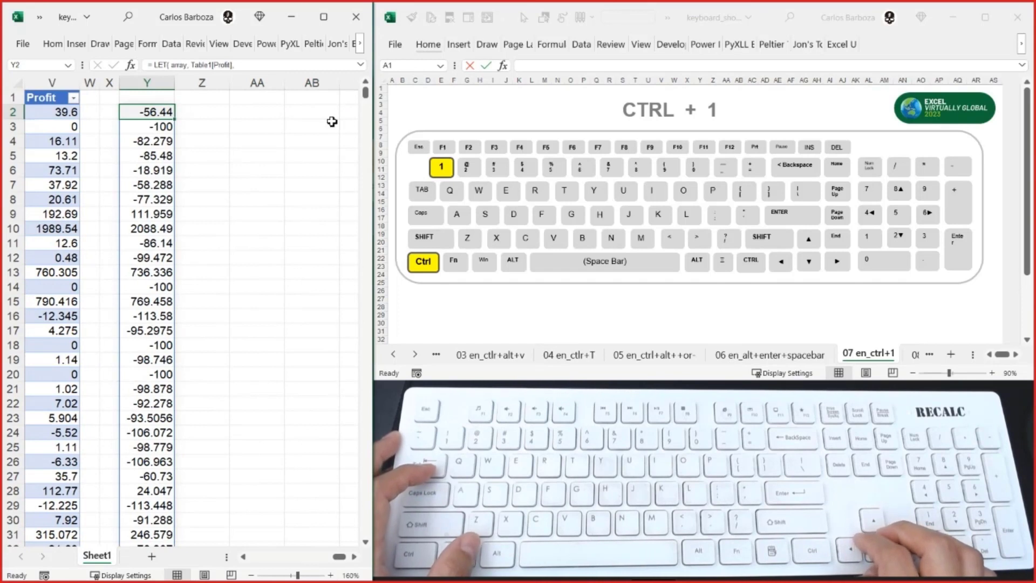
{"action": "key", "text": "Right"}
{"action": "key", "text": "Right"}
{"action": "key", "text": "Right"}
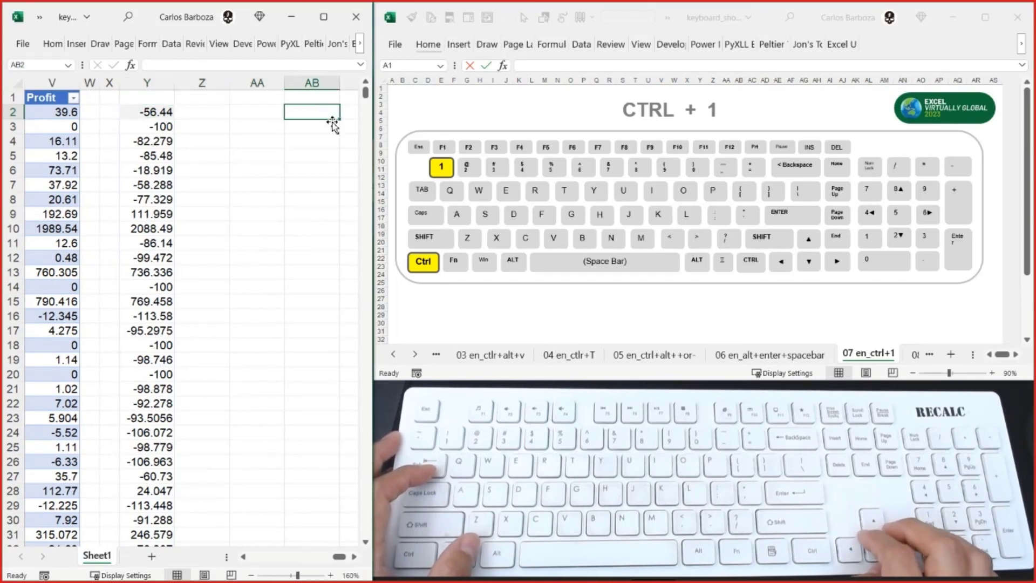
{"action": "key", "text": "Left"}
{"action": "key", "text": "Left"}
{"action": "key", "text": "Left"}
{"action": "key", "text": "Left"}
{"action": "key", "text": "Left"}
{"action": "key", "text": "Left"}
{"action": "key", "text": "Left"}
{"action": "key", "text": "Left"}
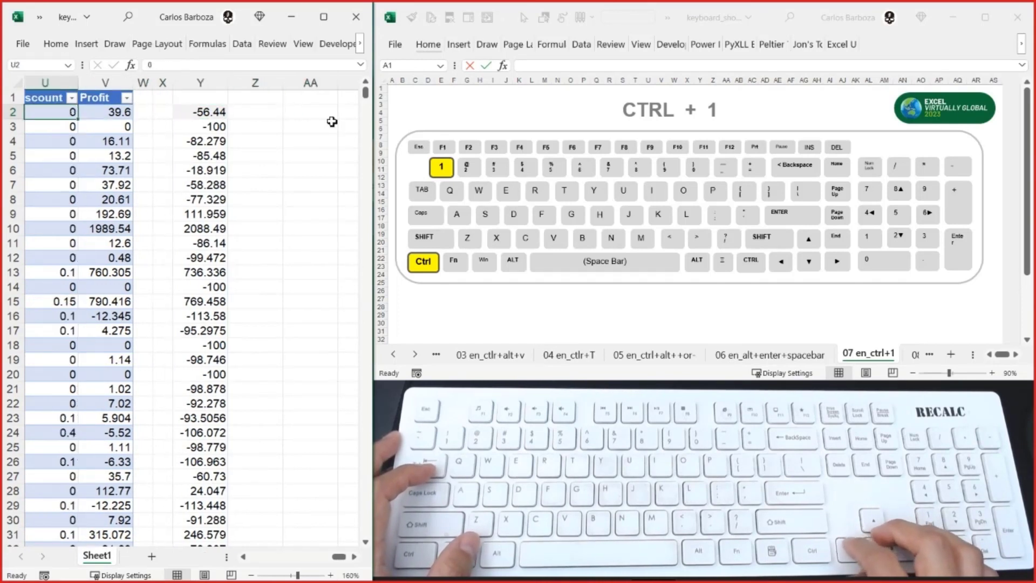
{"action": "key", "text": "Right"}
{"action": "key", "text": "Right"}
{"action": "key", "text": "Right"}
{"action": "key", "text": "Right"}
{"action": "key", "text": "Right"}
{"action": "key", "text": "Right"}
{"action": "key", "text": "Right"}
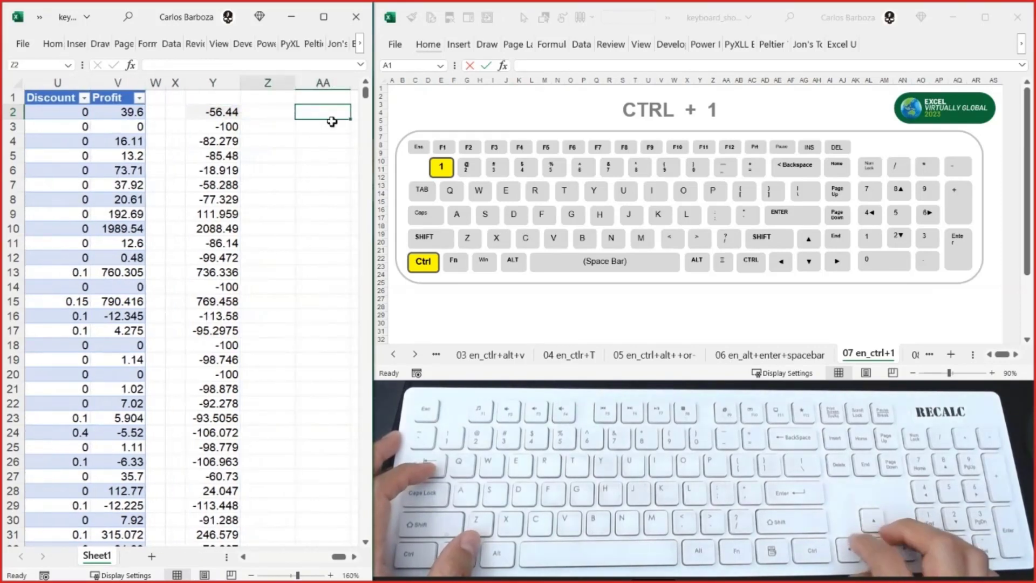
{"action": "key", "text": "Left"}
{"action": "key", "text": "Left"}
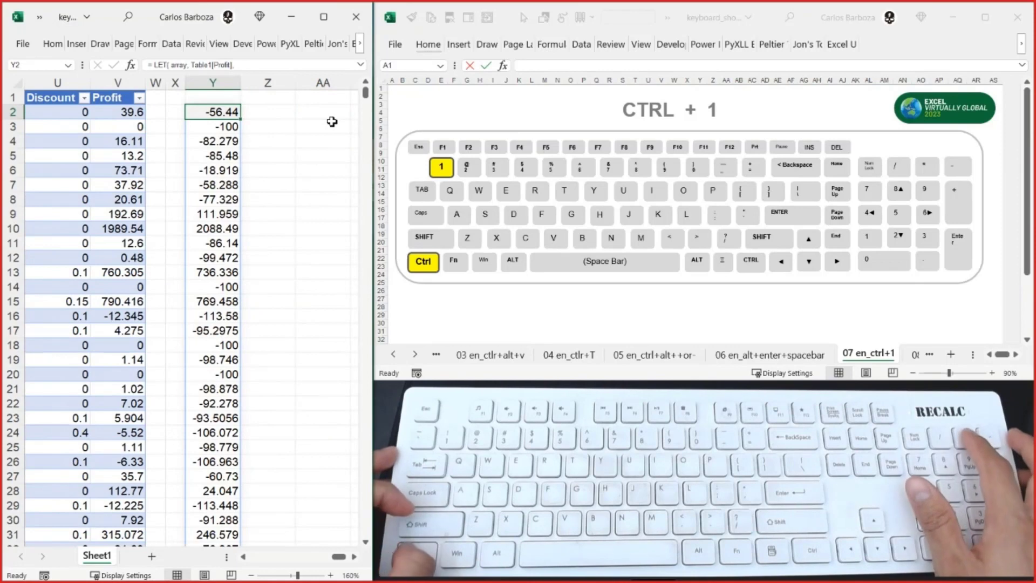
- Practise selecting the spilled results in column Y from Y2 to the last row and return to Y2
{"action": "key", "text": "ctrl+shift+Down"}
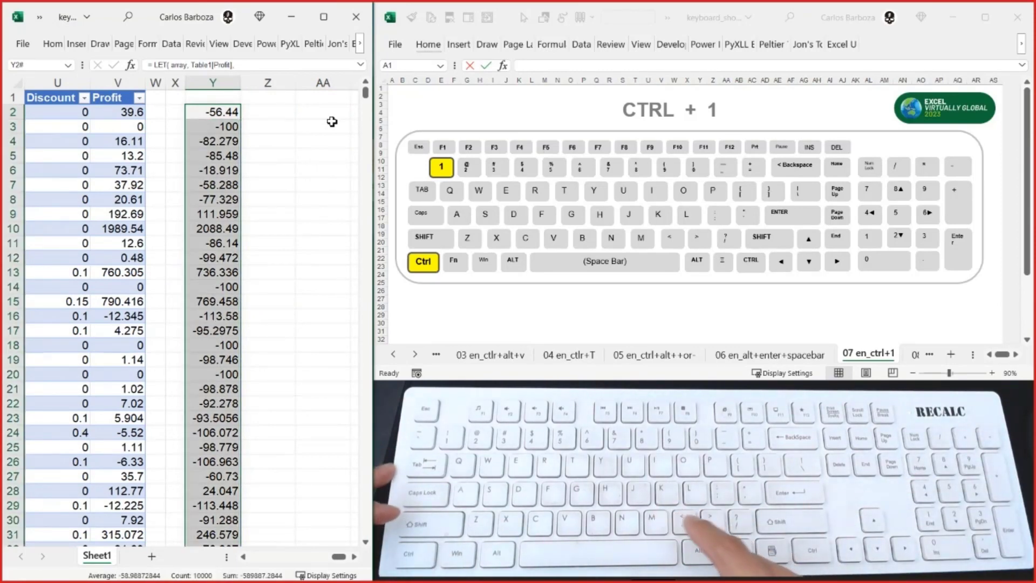
{"action": "key", "text": "Right"}
{"action": "key", "text": "Right"}
{"action": "key", "text": "Left"}
{"action": "key", "text": "Left"}
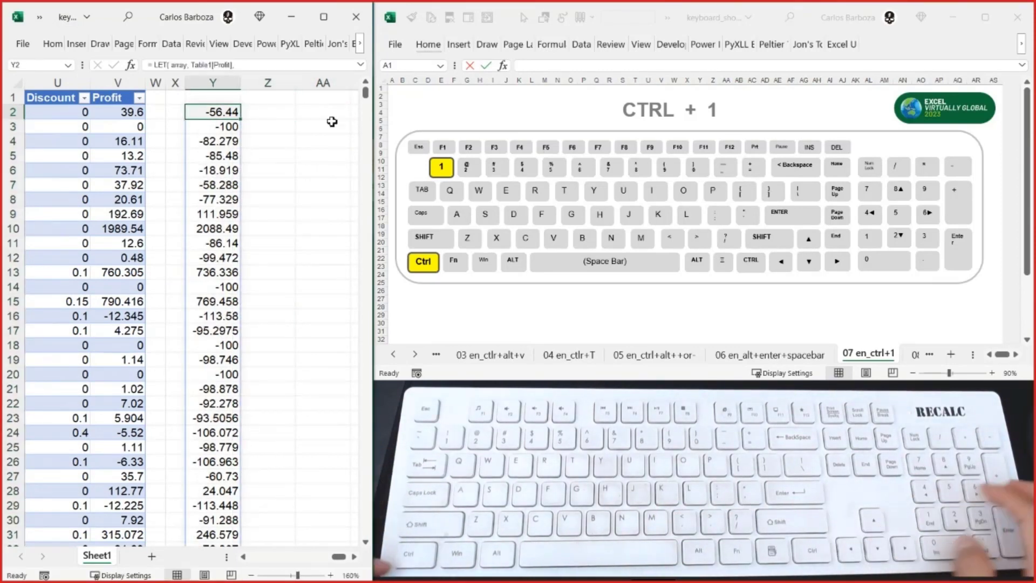
{"action": "key", "text": "ctrl+shift+Down"}
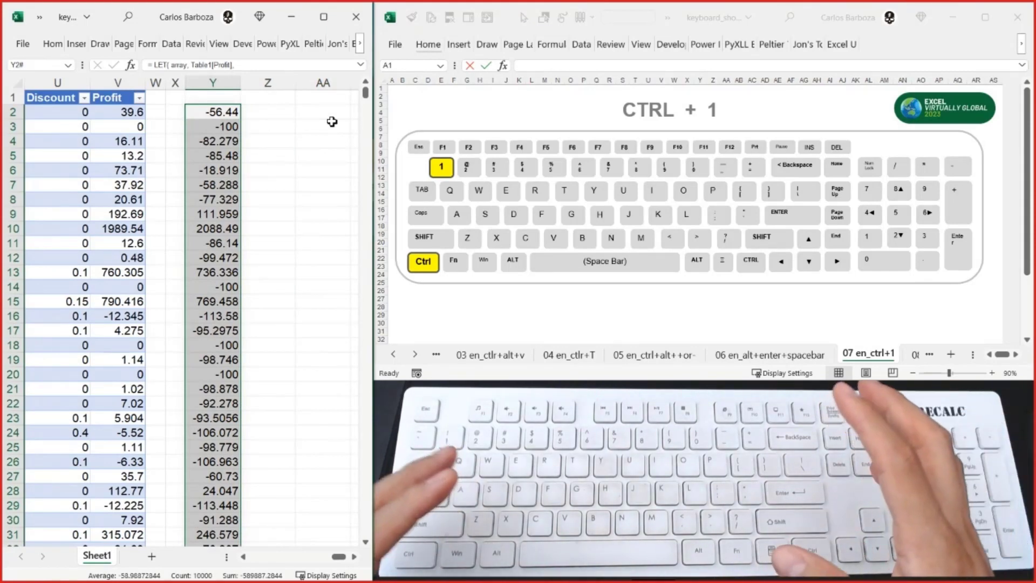
{"action": "key", "text": "Right"}
{"action": "key", "text": "Left"}
{"action": "key", "text": "ctrl+shift+Down"}
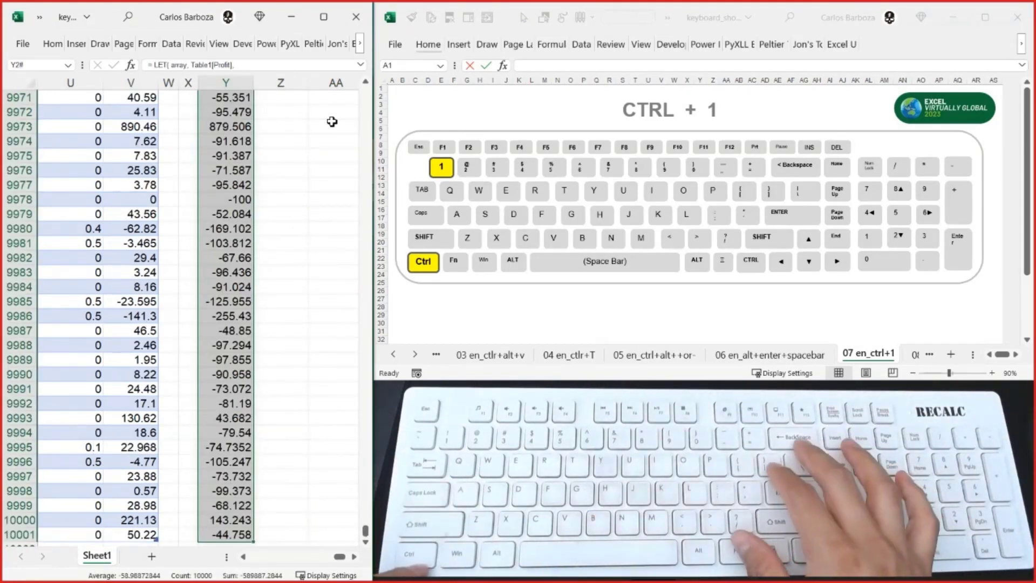
{"action": "key", "text": "ctrl+BackSpace"}
{"action": "key", "text": "Right"}
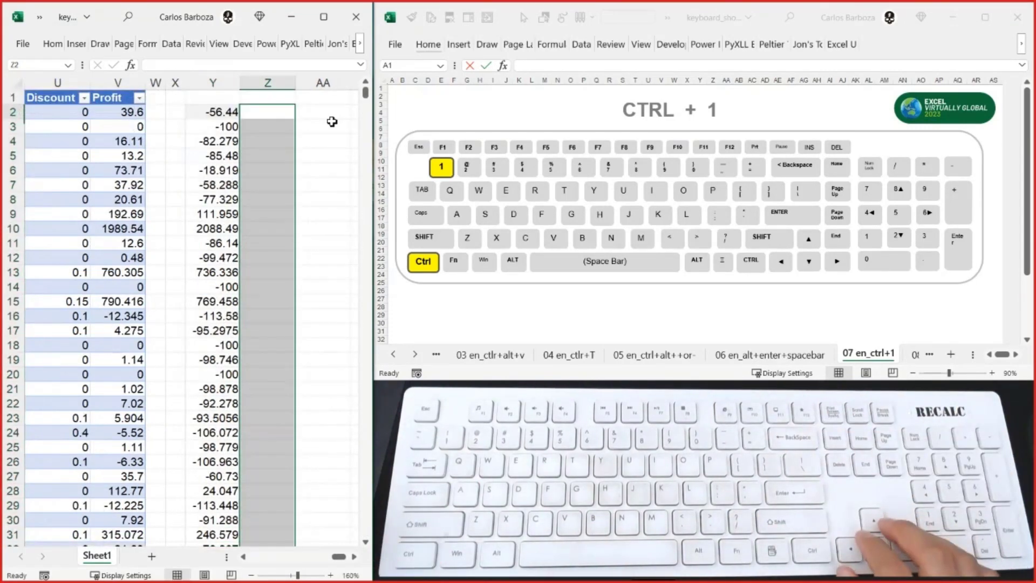
{"action": "key", "text": "Left"}
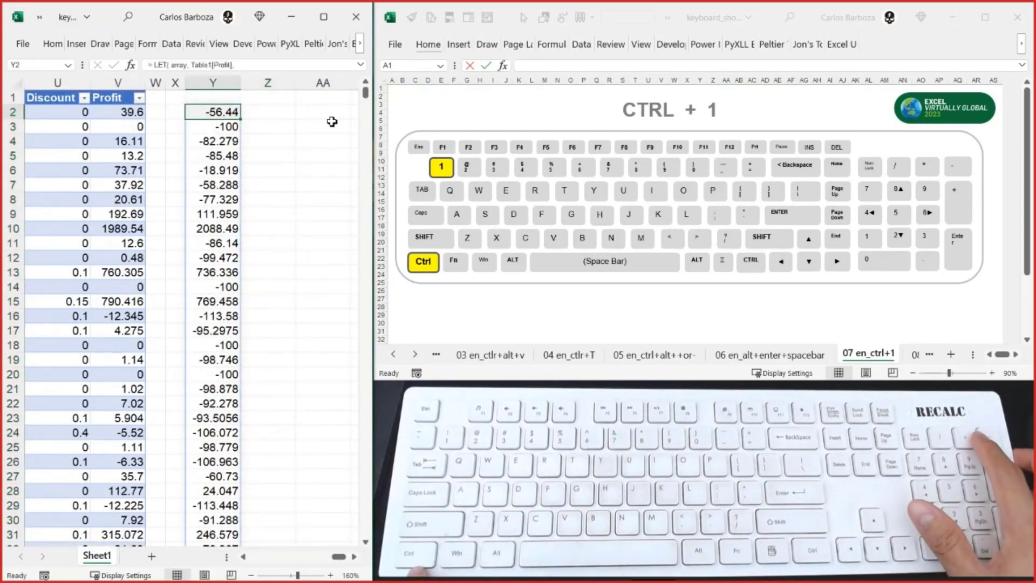
- Select the entire spilled array of Y2, bring up its Format Cells dialog, move it higher on the screen, and cancel it
{"action": "key", "text": "ctrl+slash"}
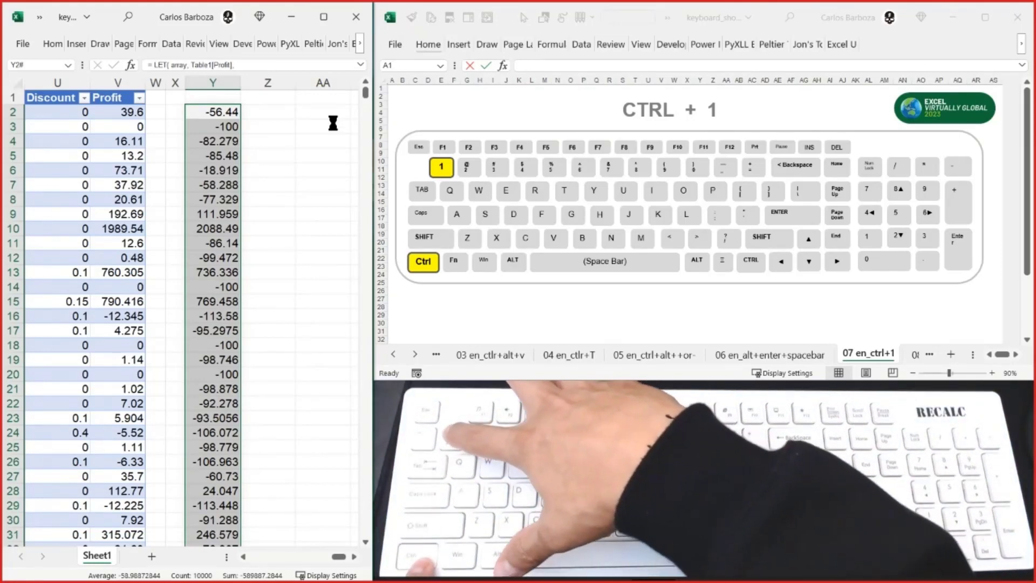
{"action": "key", "text": "ctrl+1"}
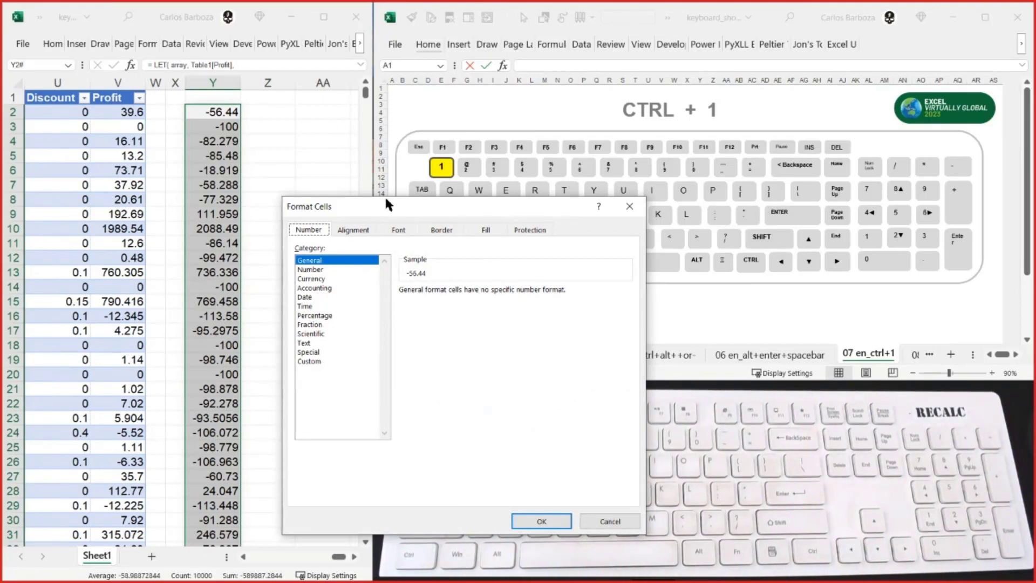
{"action": "left_click_drag", "start_coordinate": [383, 201], "coordinate": [400, 29]}
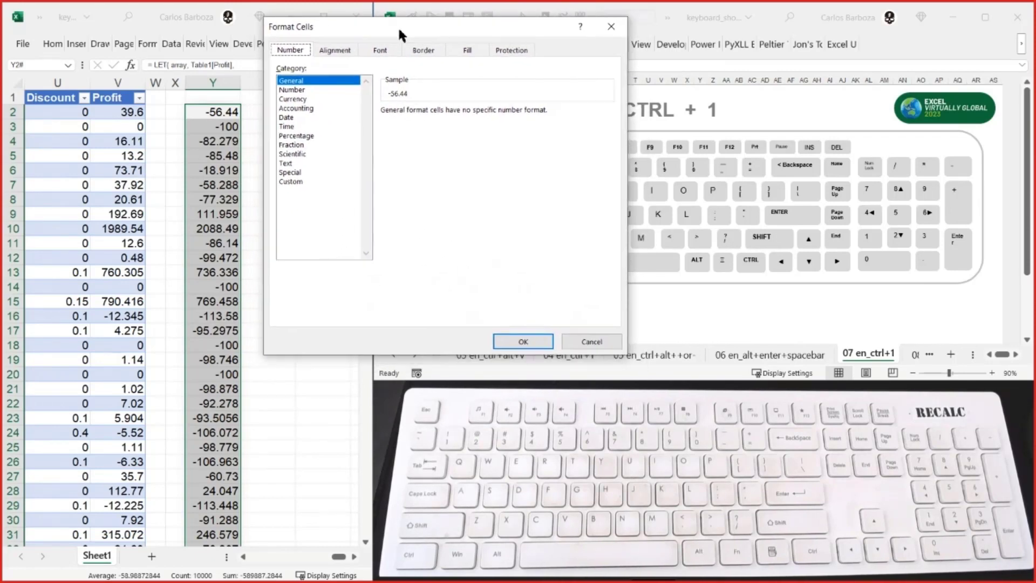
{"action": "left_click", "coordinate": [583, 342]}
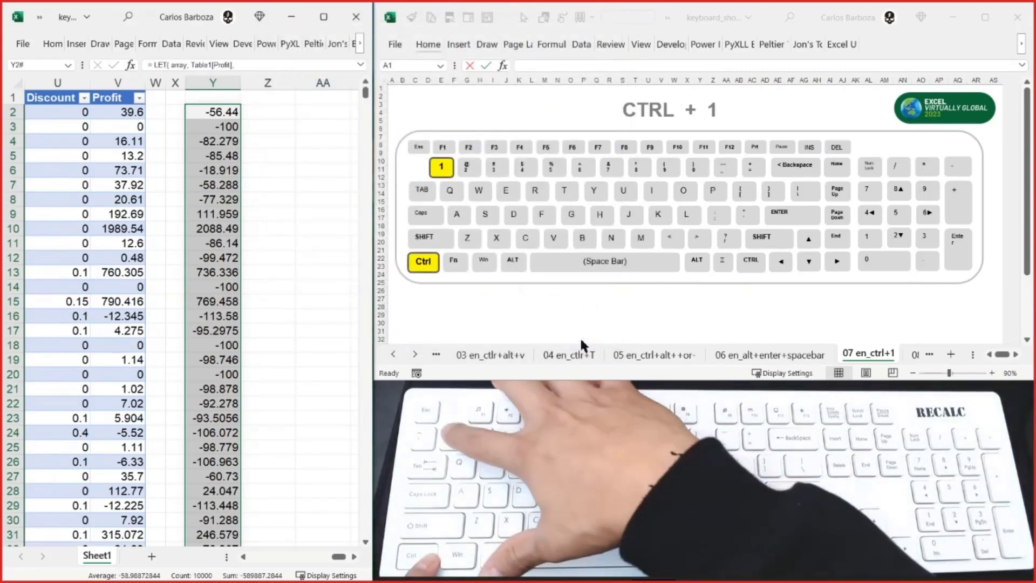
- Bring up Format Cells for the spilled array in column Y and browse the number format categories from General to Percentage
{"action": "key", "text": "ctrl+1"}
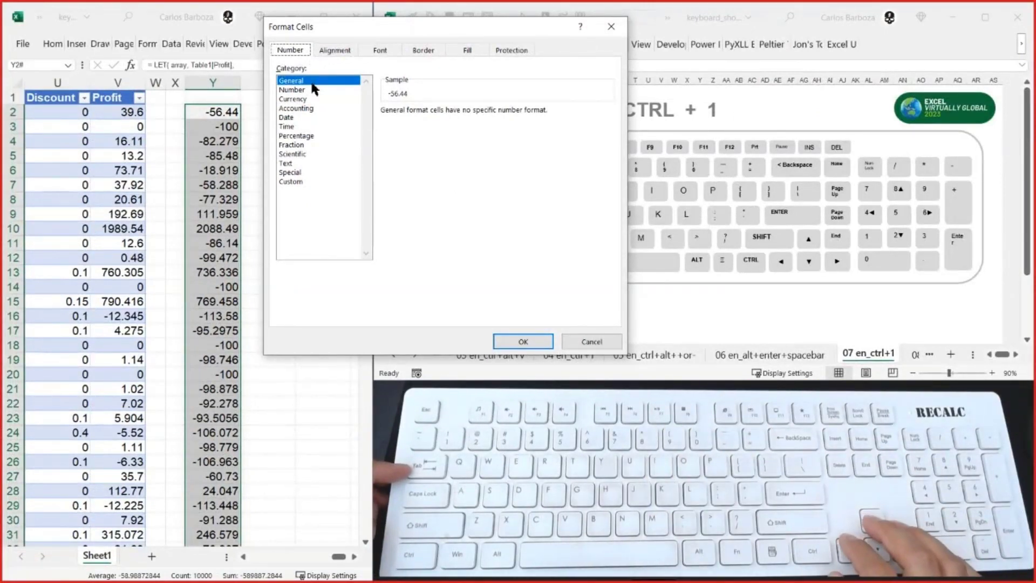
{"action": "key", "text": "Tab"}
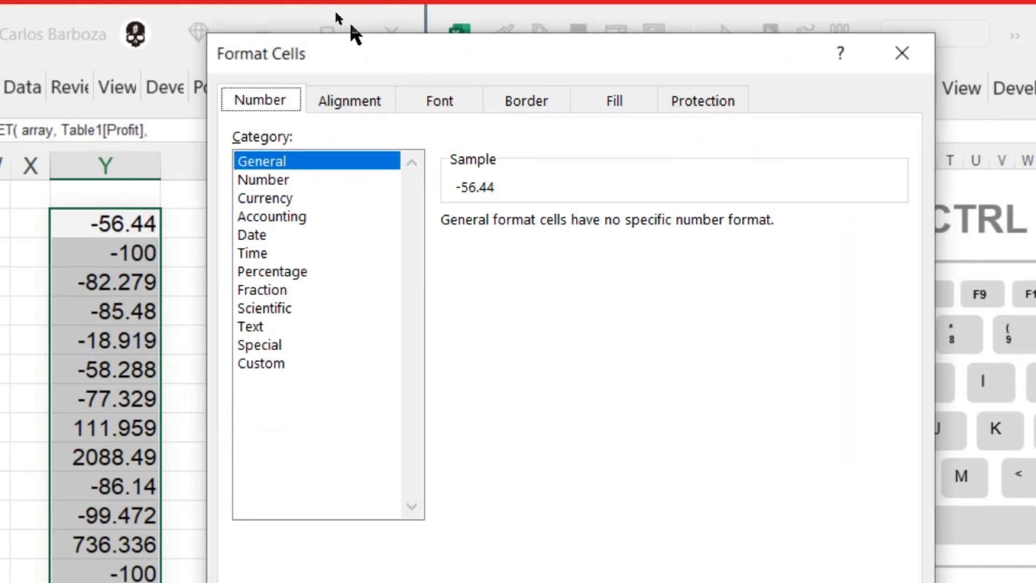
{"action": "key", "text": "Tab"}
{"action": "key", "text": "Down"}
{"action": "key", "text": "Down"}
{"action": "key", "text": "Down"}
{"action": "key", "text": "Up"}
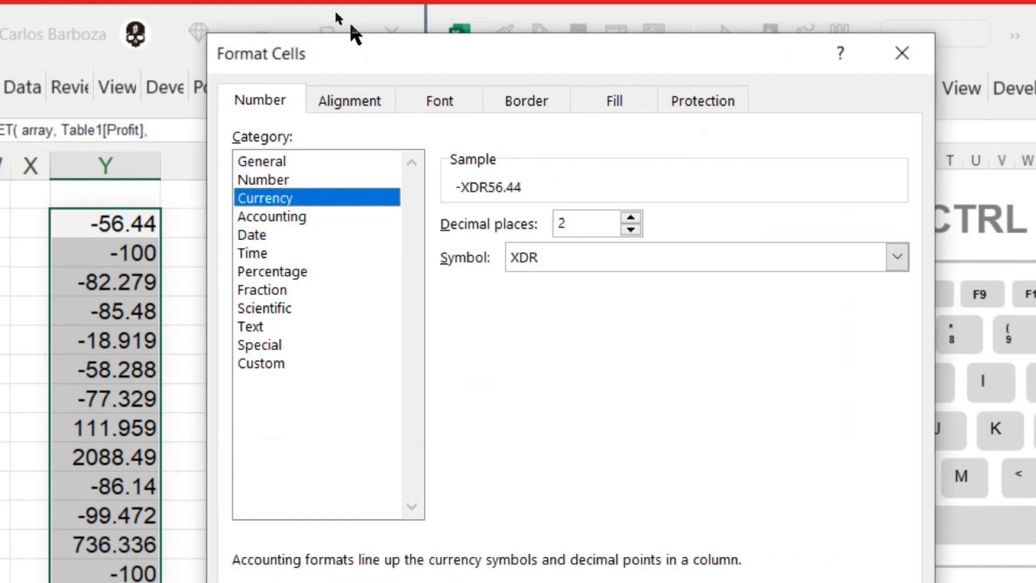
{"action": "key", "text": "Home"}
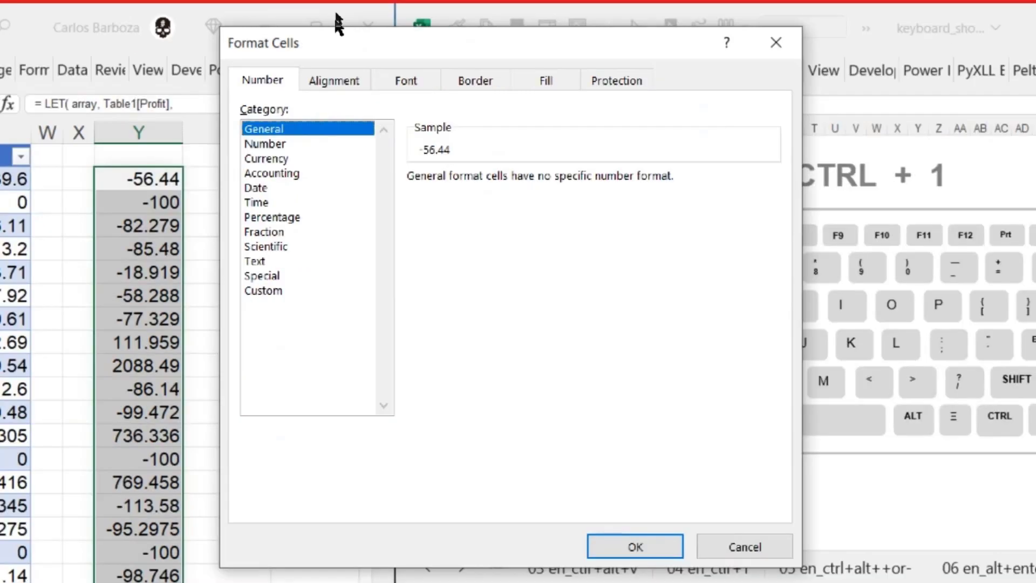
{"action": "key", "text": "Down"}
{"action": "key", "text": "Down"}
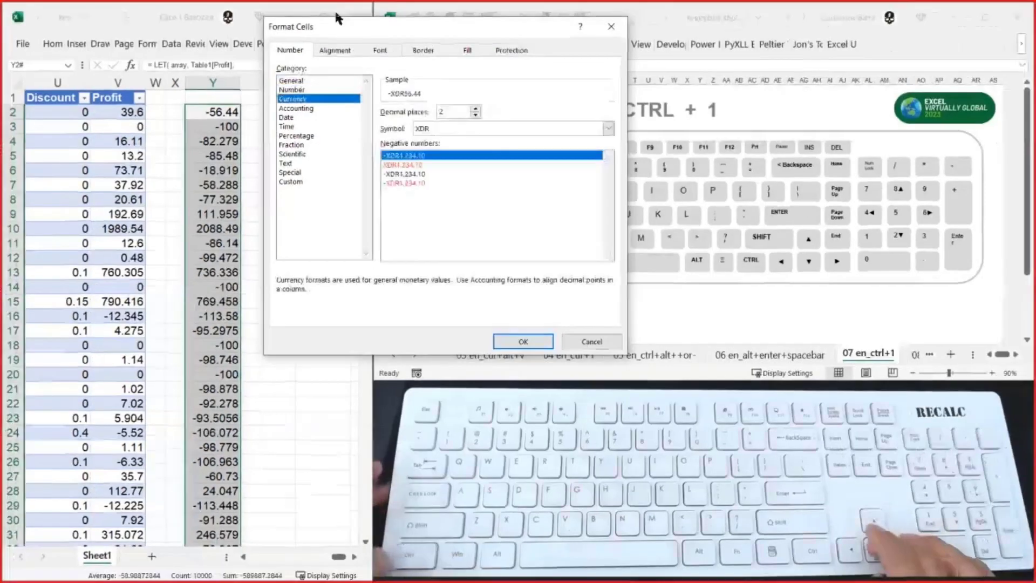
{"action": "key", "text": "Up"}
{"action": "key", "text": "Down"}
{"action": "key", "text": "Down"}
{"action": "key", "text": "Down"}
{"action": "key", "text": "Up"}
{"action": "key", "text": "Up"}
{"action": "key", "text": "Up"}
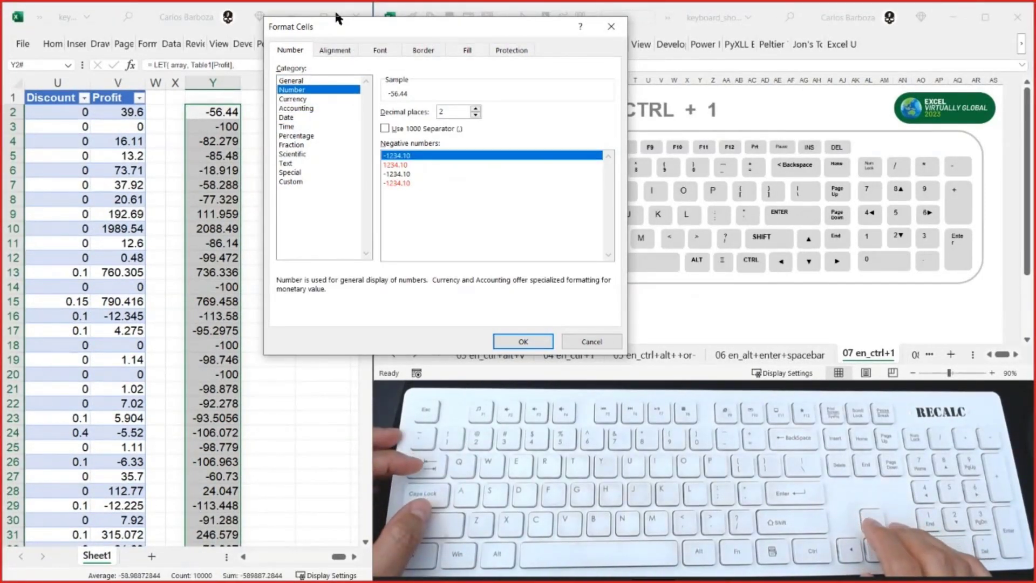
{"action": "key", "text": "Down"}
{"action": "key", "text": "Down"}
{"action": "key", "text": "Down"}
{"action": "key", "text": "Down"}
{"action": "key", "text": "Down"}
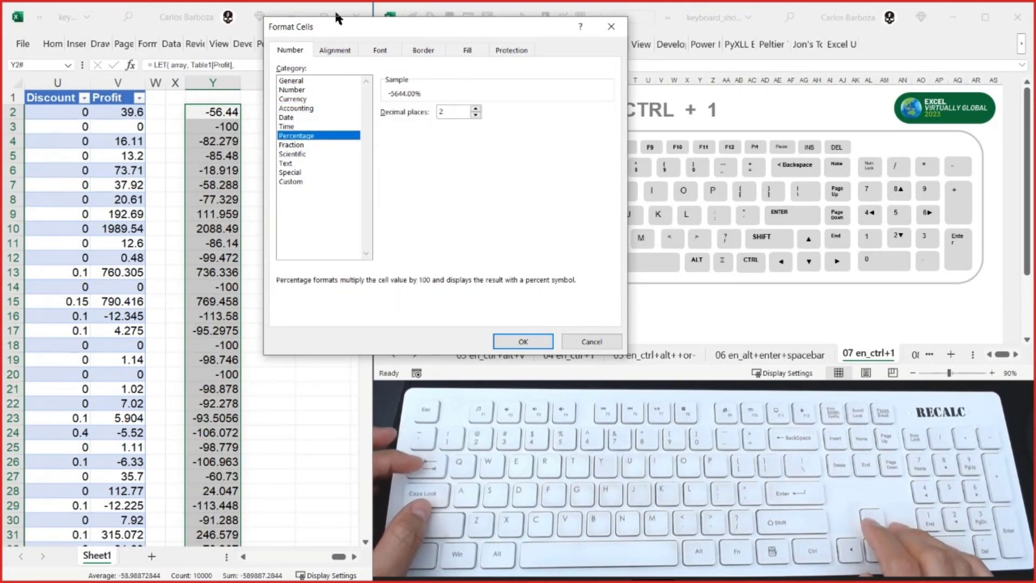
{"action": "key", "text": "Up"}
{"action": "key", "text": "Up"}
{"action": "key", "text": "Up"}
{"action": "key", "text": "Up"}
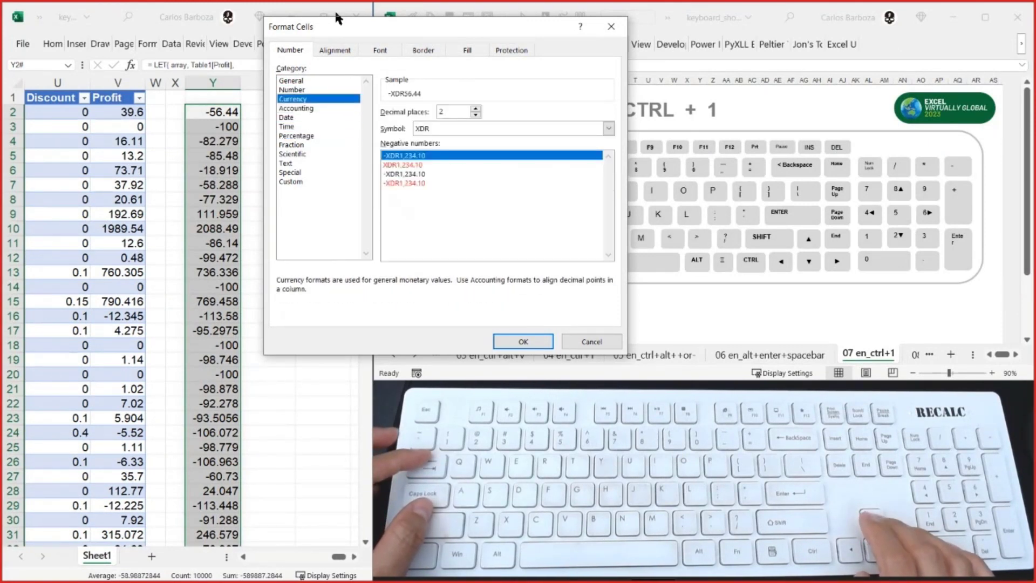
- Format the spilled array in column Y as Number with 0 decimal places and the 1000 separator
{"action": "key", "text": "Up"}
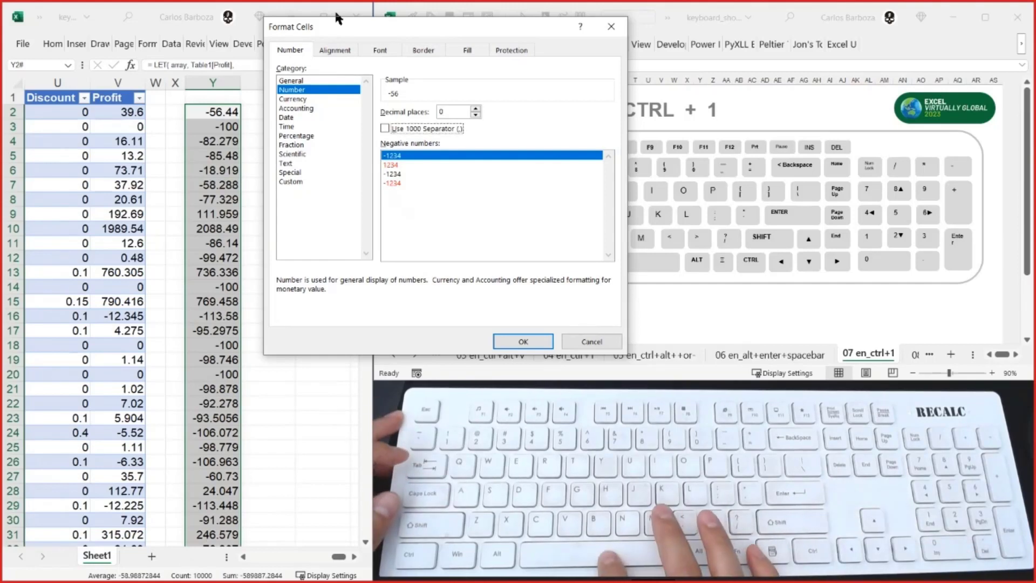
{"action": "key", "text": "alt+u"}
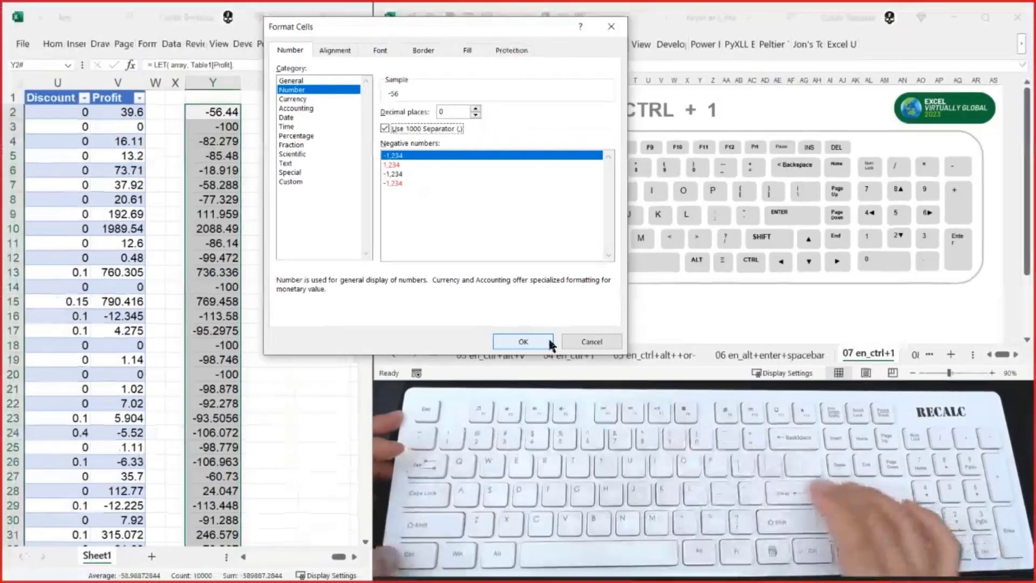
{"action": "left_click", "coordinate": [548, 341]}
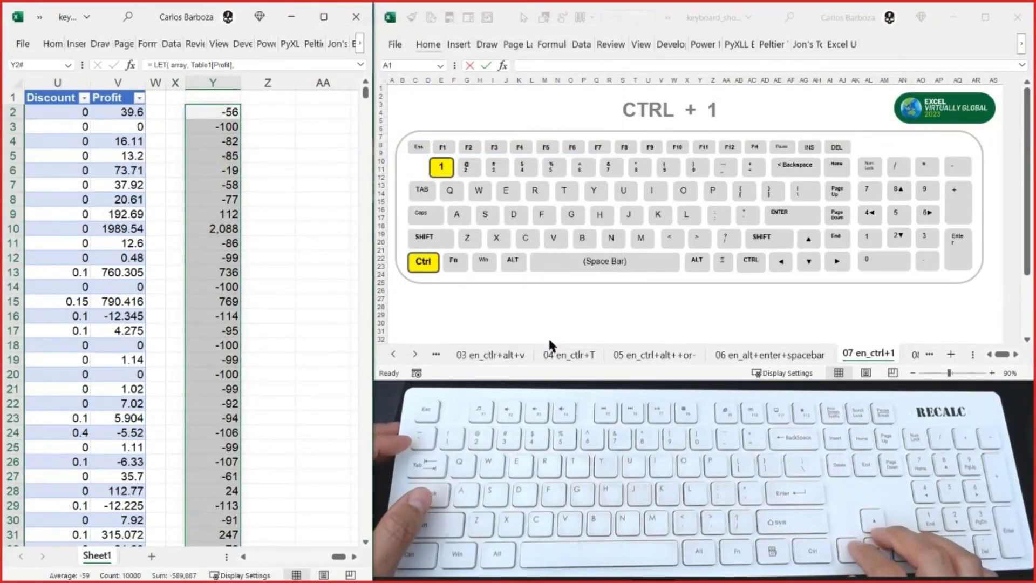
- Reselect the spilled array from Y2 down, reopen its Format Cells dialog and cycle the focus through the dialog's controls
{"action": "key", "text": "Right"}
{"action": "key", "text": "Left"}
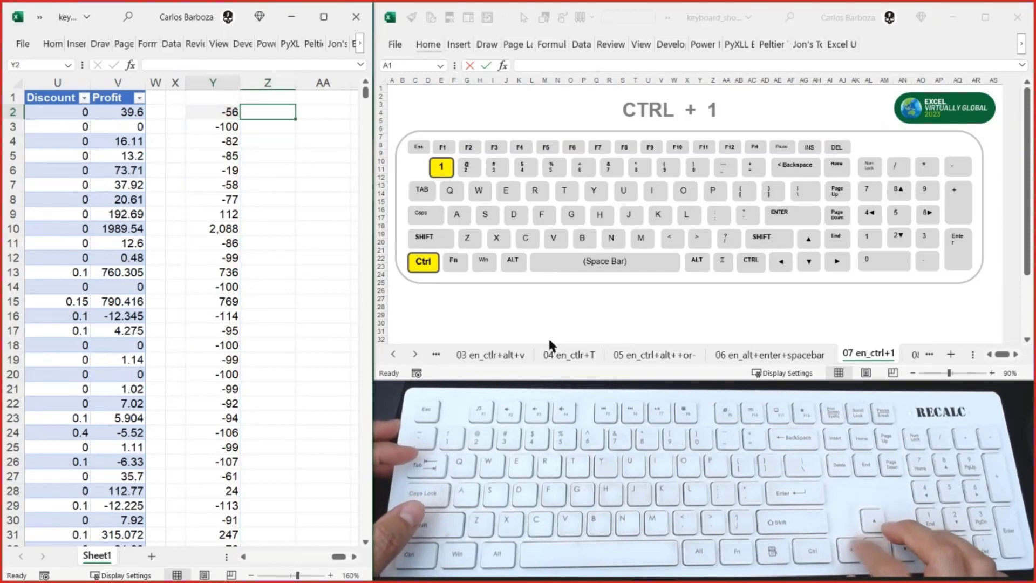
{"action": "key", "text": "ctrl+shift+Down"}
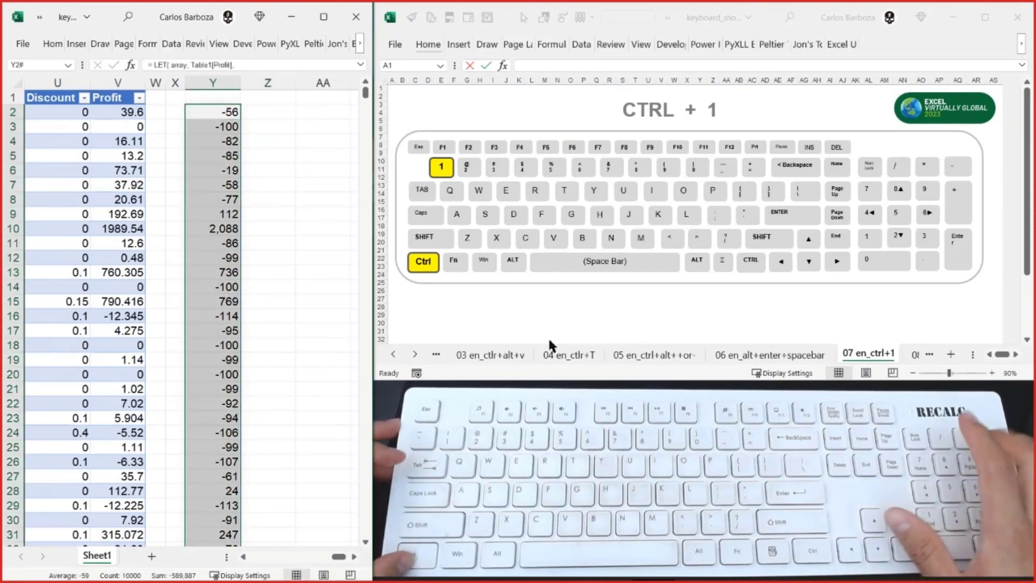
{"action": "key", "text": "ctrl+1"}
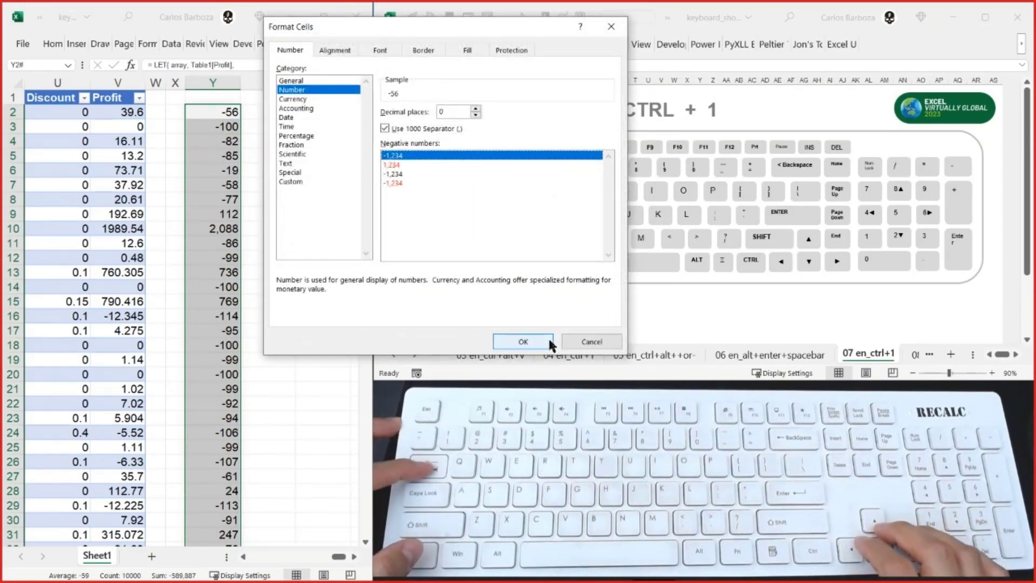
{"action": "key", "text": "Tab"}
{"action": "key", "text": "Tab"}
{"action": "key", "text": "Tab"}
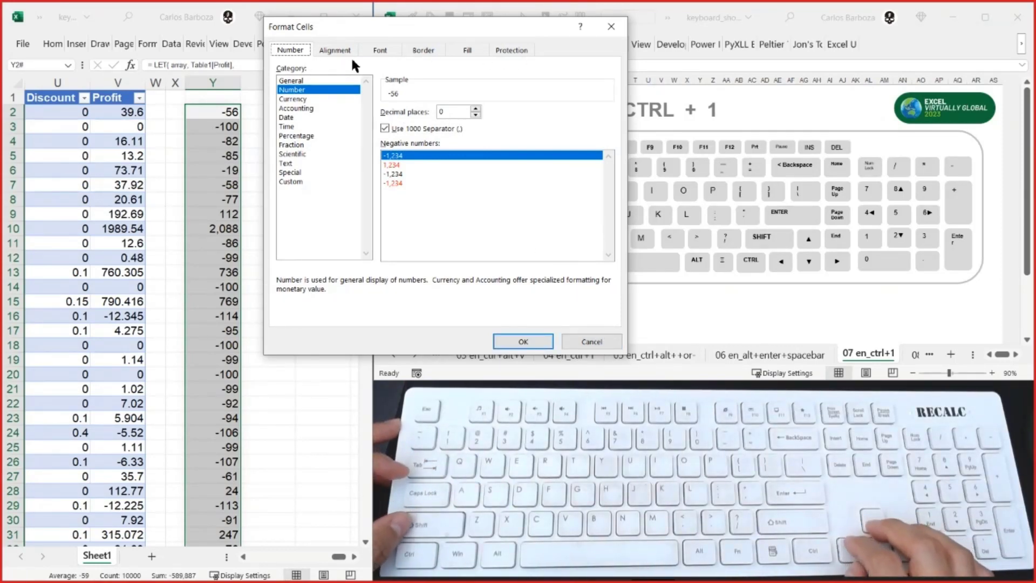
{"action": "key", "text": "shift+Tab"}
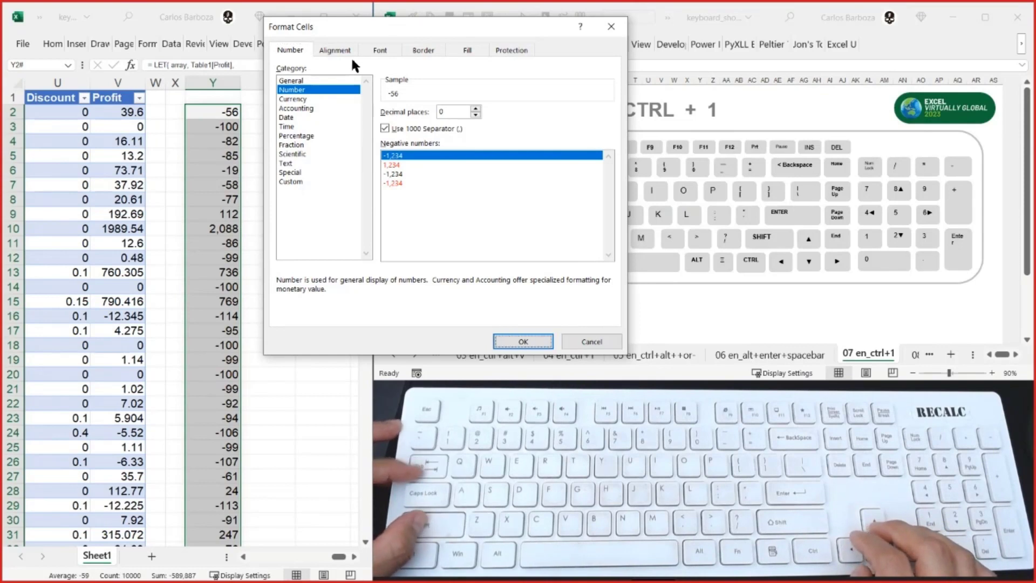
{"action": "key", "text": "shift+Tab"}
{"action": "key", "text": "shift+Tab"}
{"action": "key", "text": "shift+Tab"}
{"action": "key", "text": "shift+Tab"}
{"action": "key", "text": "shift+Tab"}
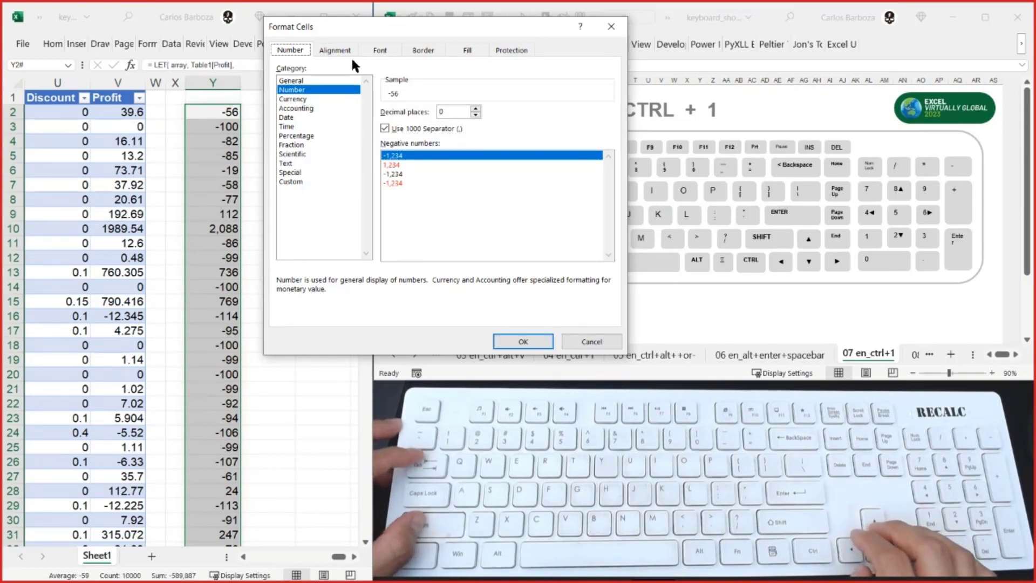
- Look through the Alignment, Font, Border, Fill and Protection settings for the spilled array and cancel the dialog
{"action": "key", "text": "Right"}
{"action": "key", "text": "Left"}
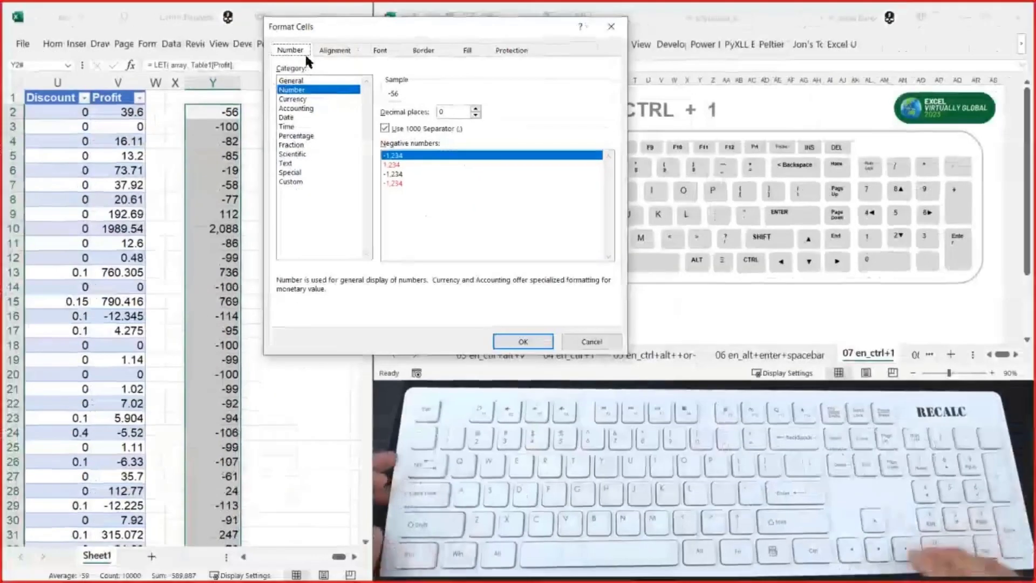
{"action": "key", "text": "Right"}
{"action": "key", "text": "Right"}
{"action": "key", "text": "Right"}
{"action": "key", "text": "Right"}
{"action": "key", "text": "Right"}
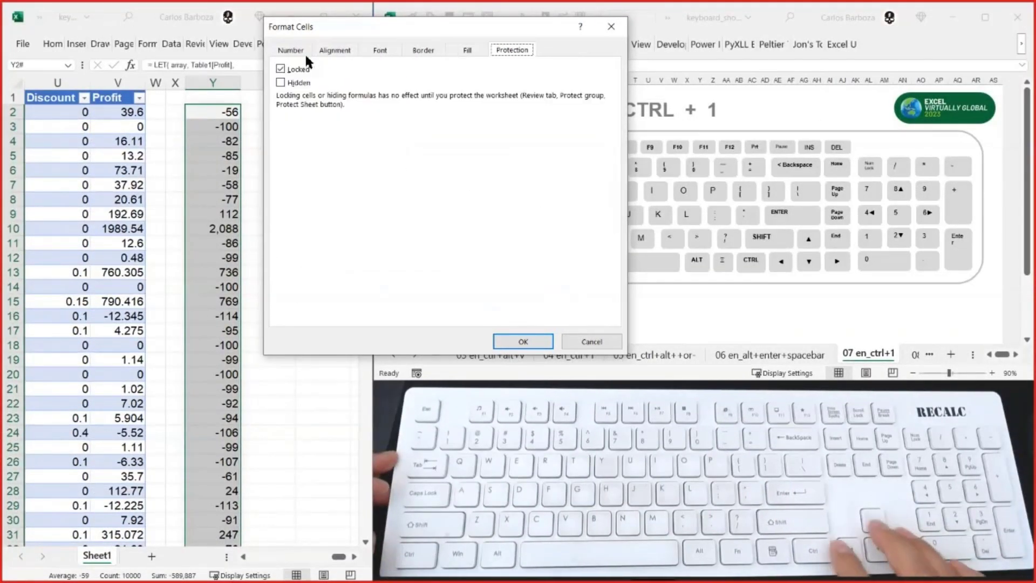
{"action": "key", "text": "Left"}
{"action": "key", "text": "Left"}
{"action": "key", "text": "Left"}
{"action": "key", "text": "Right"}
{"action": "key", "text": "Right"}
{"action": "key", "text": "Right"}
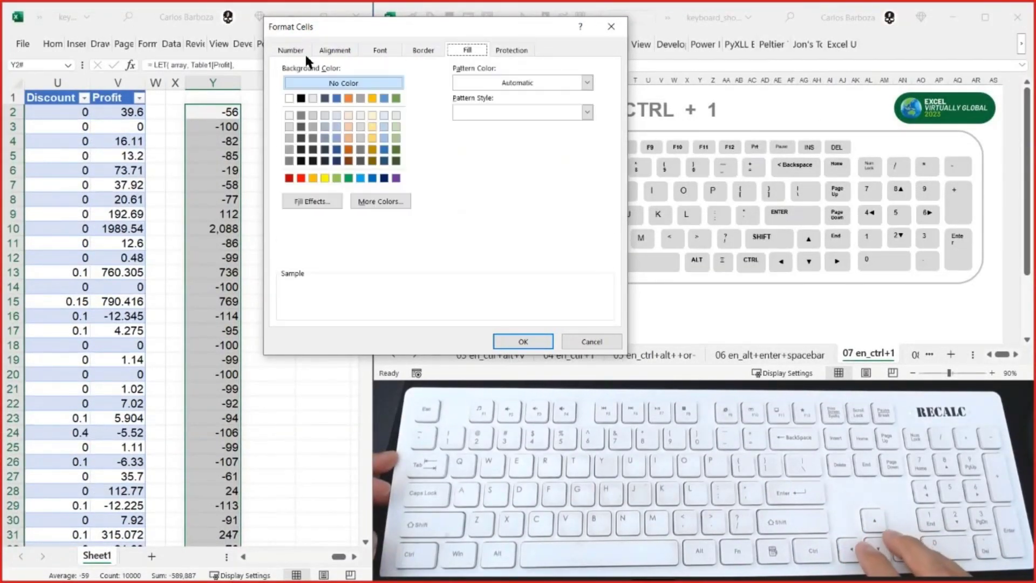
{"action": "key", "text": "Left"}
{"action": "key", "text": "Left"}
{"action": "key", "text": "Left"}
{"action": "key", "text": "Left"}
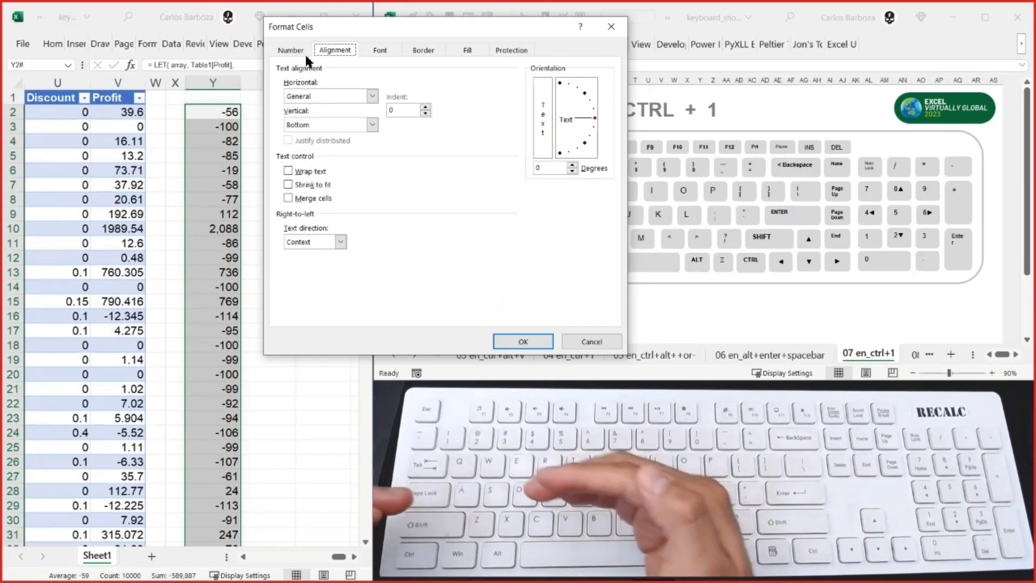
{"action": "key", "text": "Escape"}
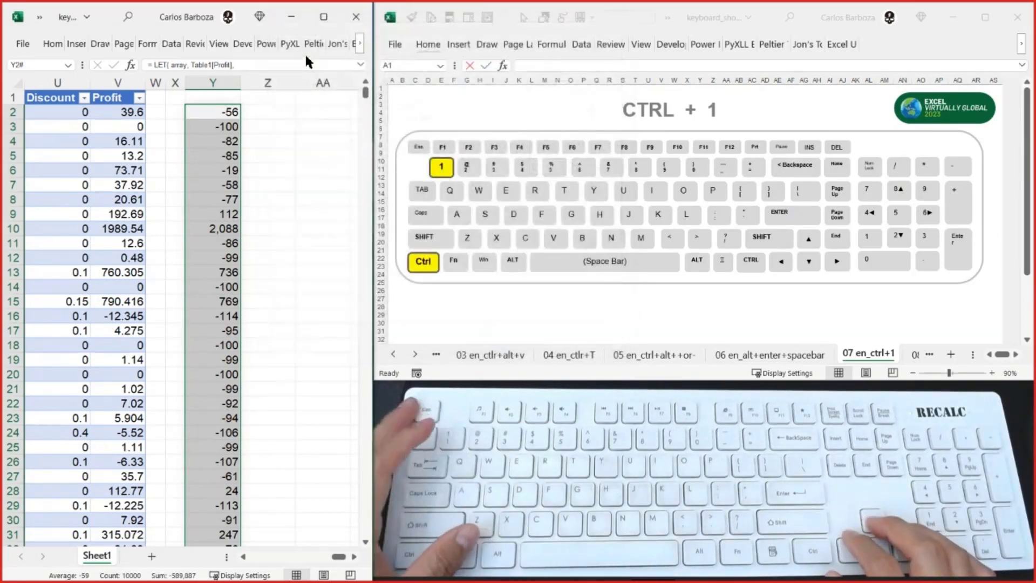
- Display the 08 en_ctrl+DorR sheet in the keyboard shortcuts workbook and return to the data workbook
{"action": "key", "text": "alt+Tab"}
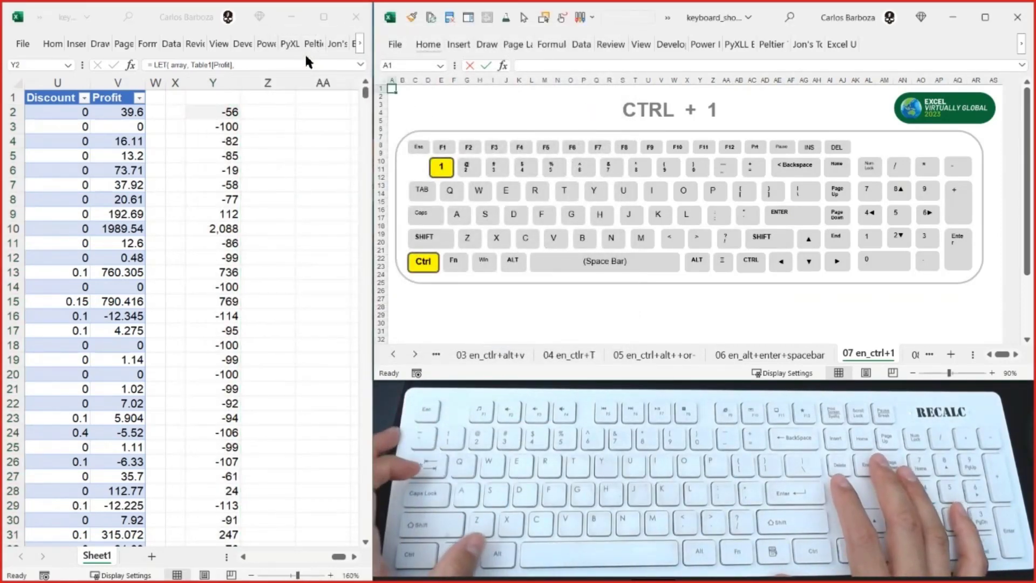
{"action": "key", "text": "alt+Tab"}
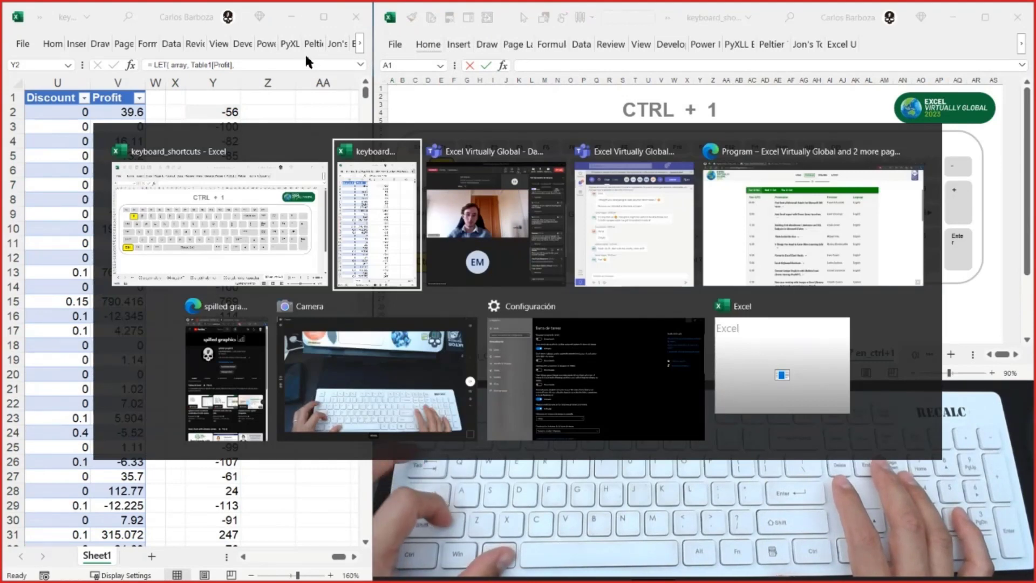
{"action": "key", "text": "ctrl+Page_Down"}
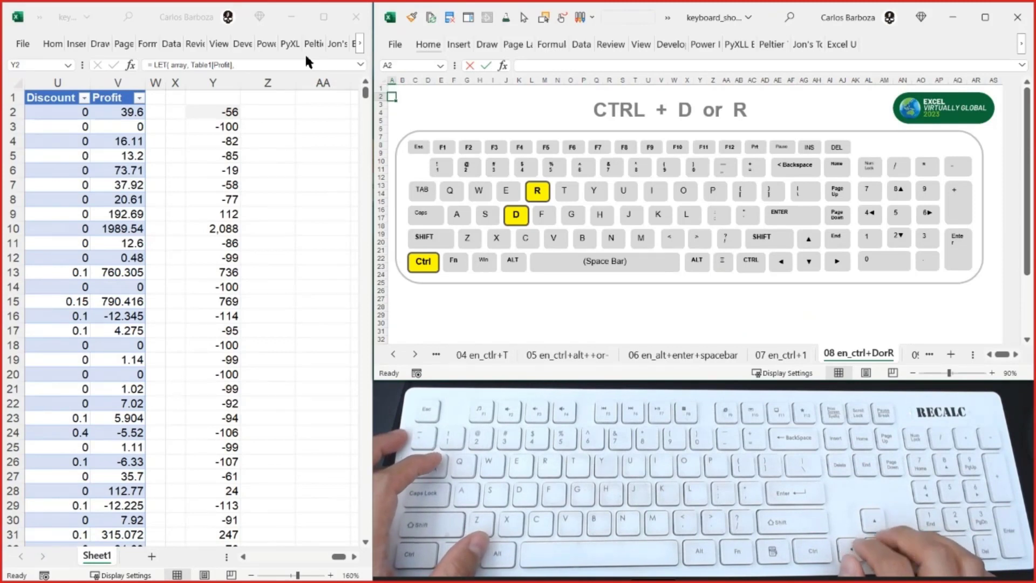
{"action": "key", "text": "alt+Tab"}
{"action": "key", "text": "Right"}
{"action": "key", "text": "Right"}
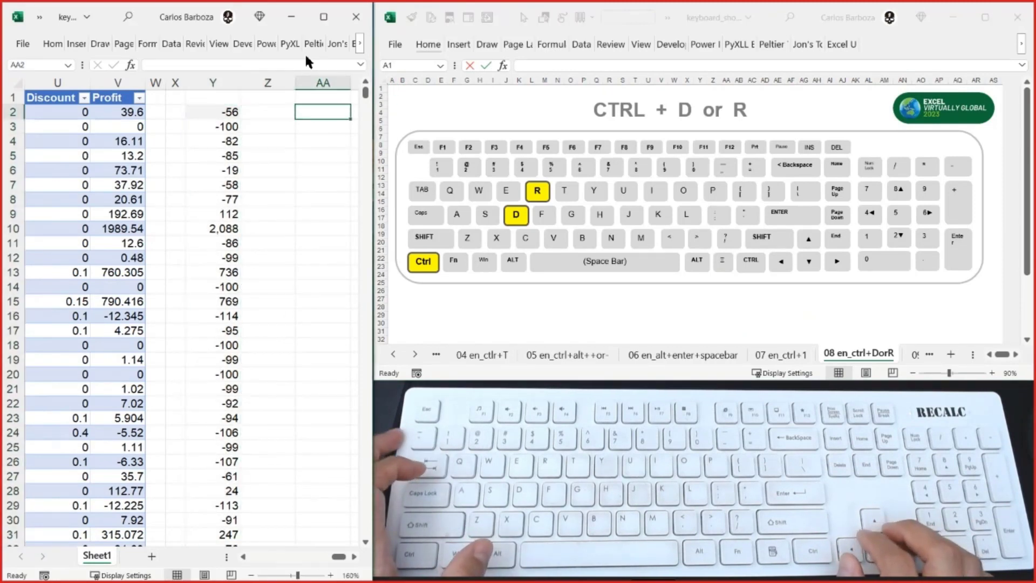
{"action": "key", "text": "Right"}
{"action": "key", "text": "Left"}
{"action": "key", "text": "Down"}
{"action": "key", "text": "Down"}
{"action": "key", "text": "Up"}
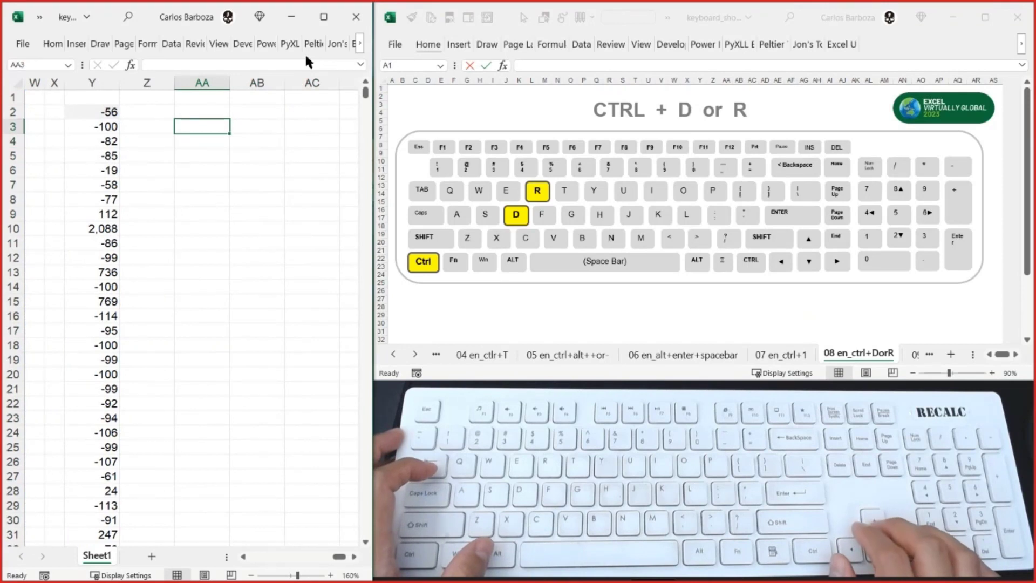
{"action": "key", "text": "Up"}
{"action": "key", "text": "Left"}
{"action": "key", "text": "Left"}
{"action": "key", "text": "Left"}
{"action": "key", "text": "Left"}
{"action": "key", "text": "Left"}
{"action": "key", "text": "Left"}
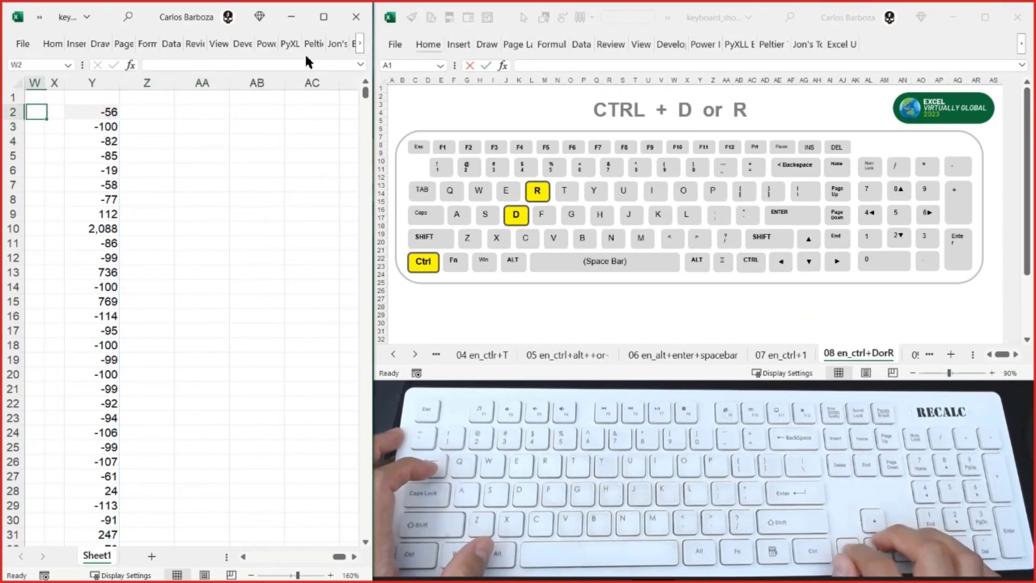
{"action": "key", "text": "Right"}
{"action": "key", "text": "Right"}
{"action": "key", "text": "Right"}
{"action": "key", "text": "Right"}
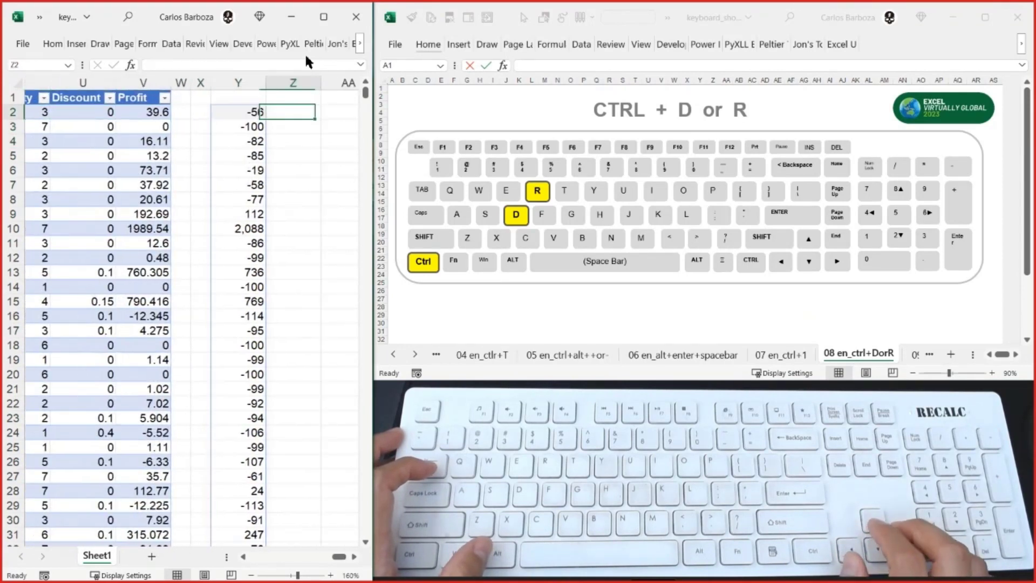
{"action": "key", "text": "Right"}
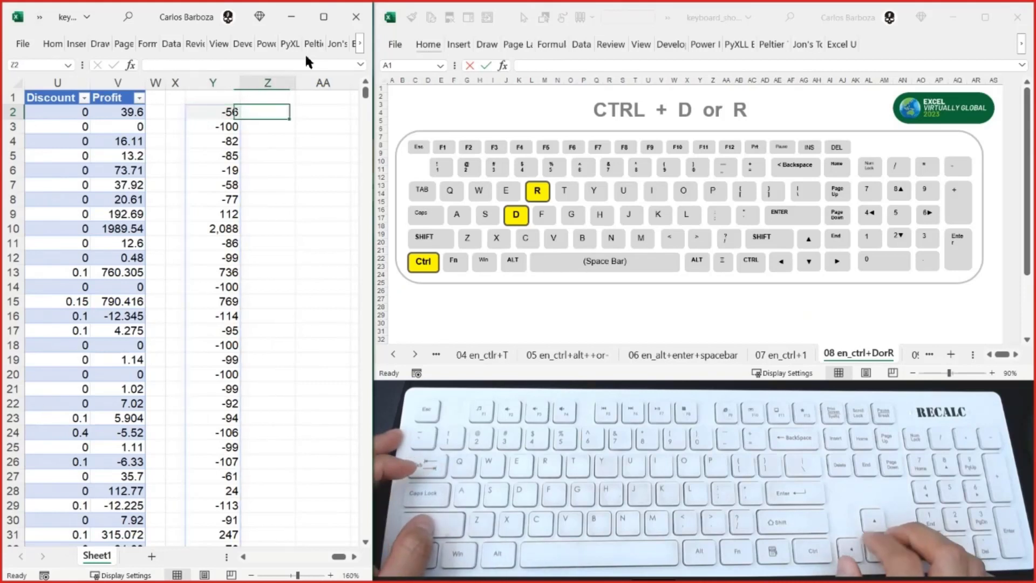
- Fill the LET formula from Y2 right into Z2 and check the copied formula
{"action": "key", "text": "Left"}
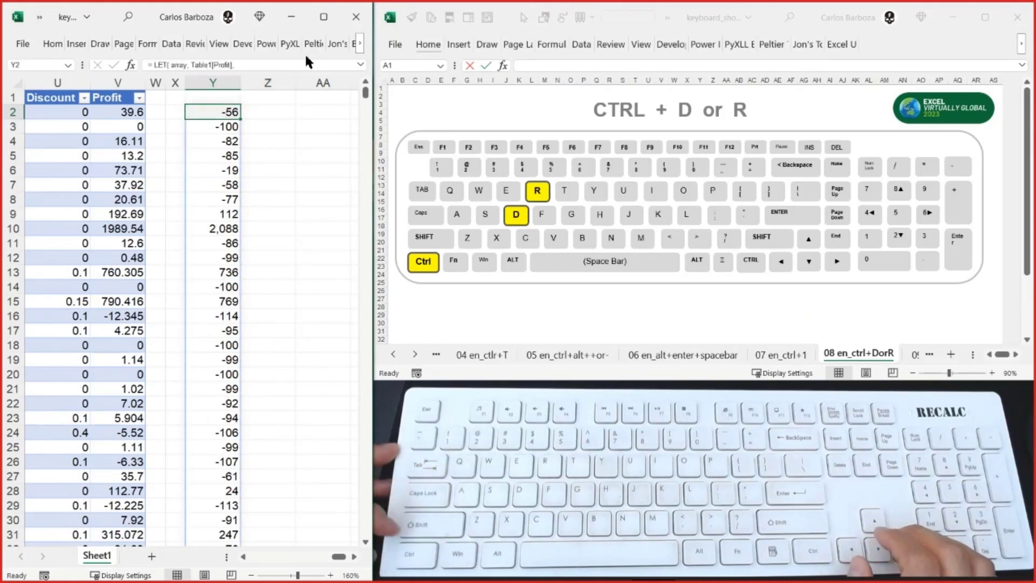
{"action": "key", "text": "shift+Right"}
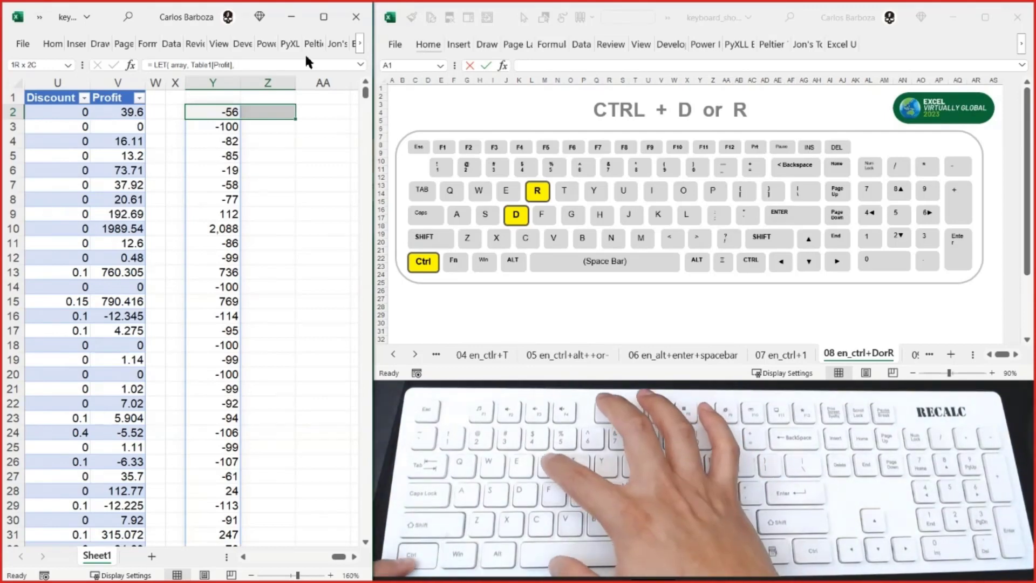
{"action": "key", "text": "ctrl+r"}
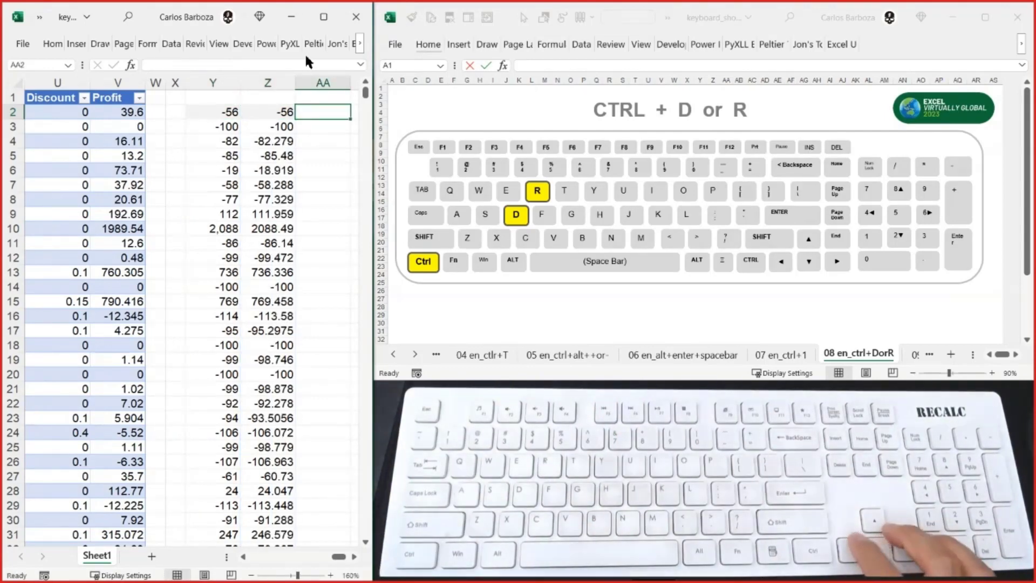
{"action": "key", "text": "Left"}
{"action": "key", "text": "Right"}
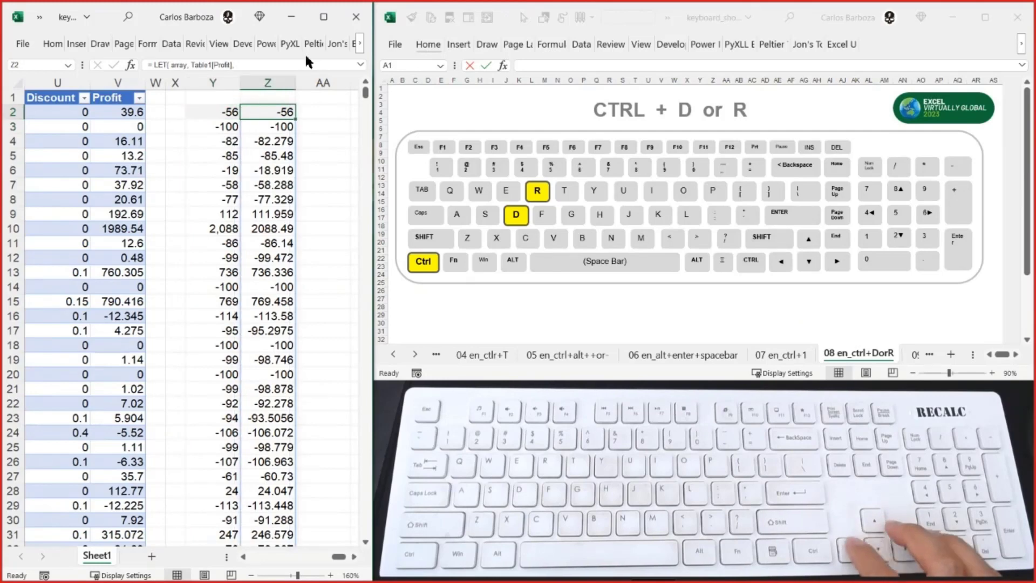
{"action": "key", "text": "Right"}
{"action": "key", "text": "Right"}
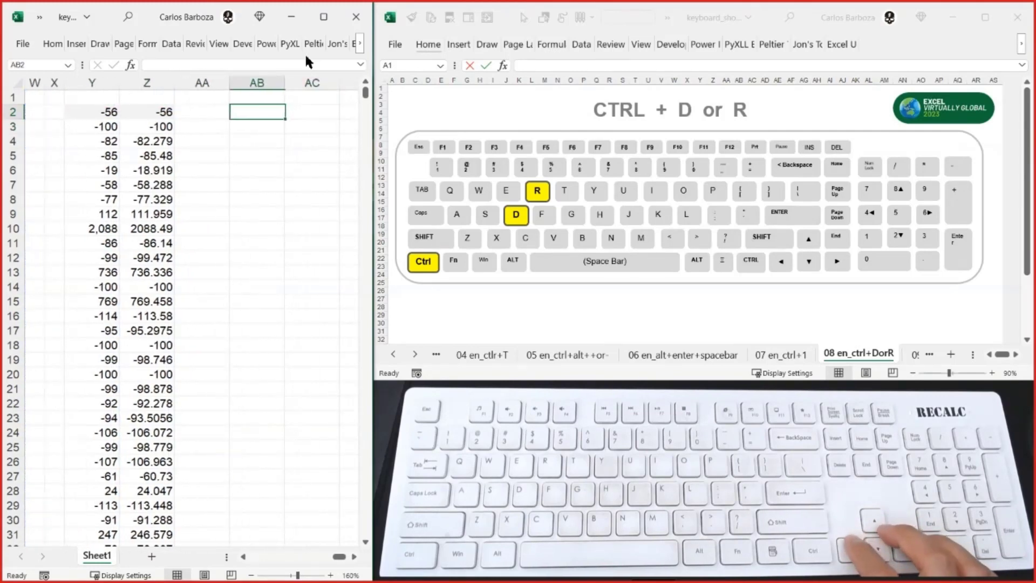
- Look across row 2 from AB2 back to the Quantity, Discount and Profit columns and return to AB2
{"action": "key", "text": "Left"}
{"action": "key", "text": "Left"}
{"action": "key", "text": "Left"}
{"action": "key", "text": "Left"}
{"action": "key", "text": "Left"}
{"action": "key", "text": "Left"}
{"action": "key", "text": "Left"}
{"action": "key", "text": "Left"}
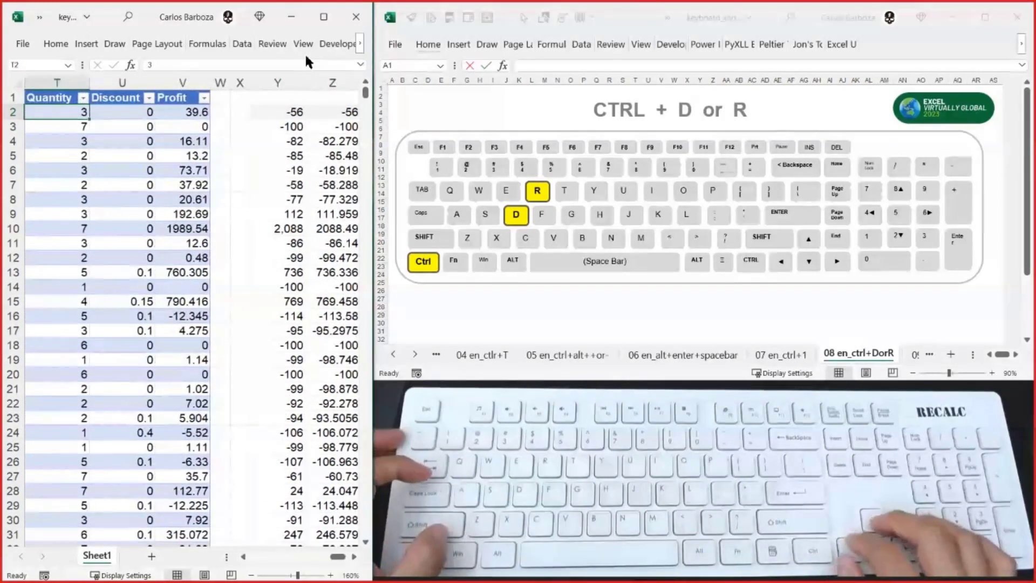
{"action": "key", "text": "Right"}
{"action": "key", "text": "Right"}
{"action": "key", "text": "Right"}
{"action": "key", "text": "Right"}
{"action": "key", "text": "Right"}
{"action": "key", "text": "Right"}
{"action": "key", "text": "Right"}
{"action": "key", "text": "Right"}
{"action": "key", "text": "Right"}
{"action": "key", "text": "Right"}
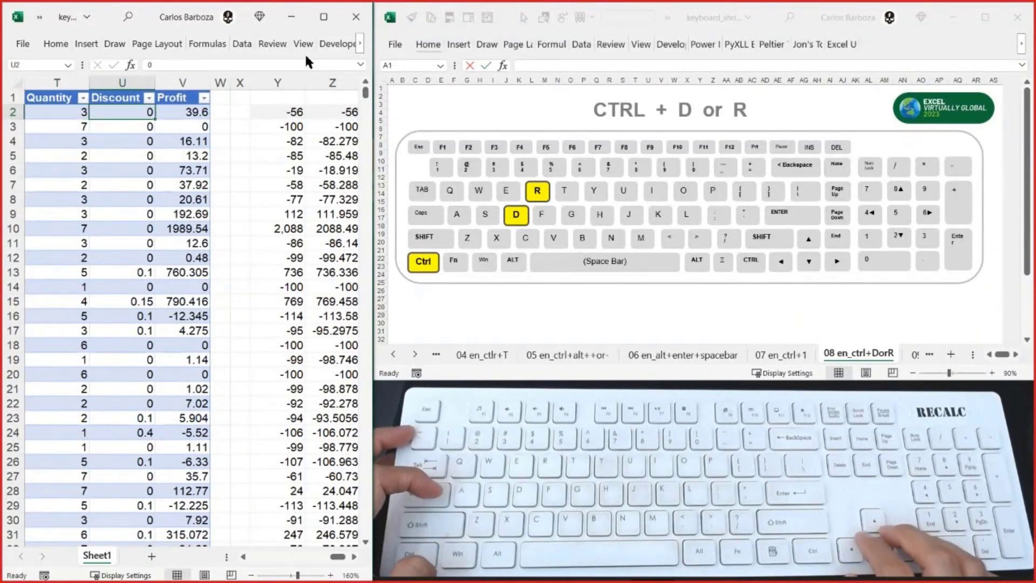
{"action": "key", "text": "Left"}
{"action": "key", "text": "Left"}
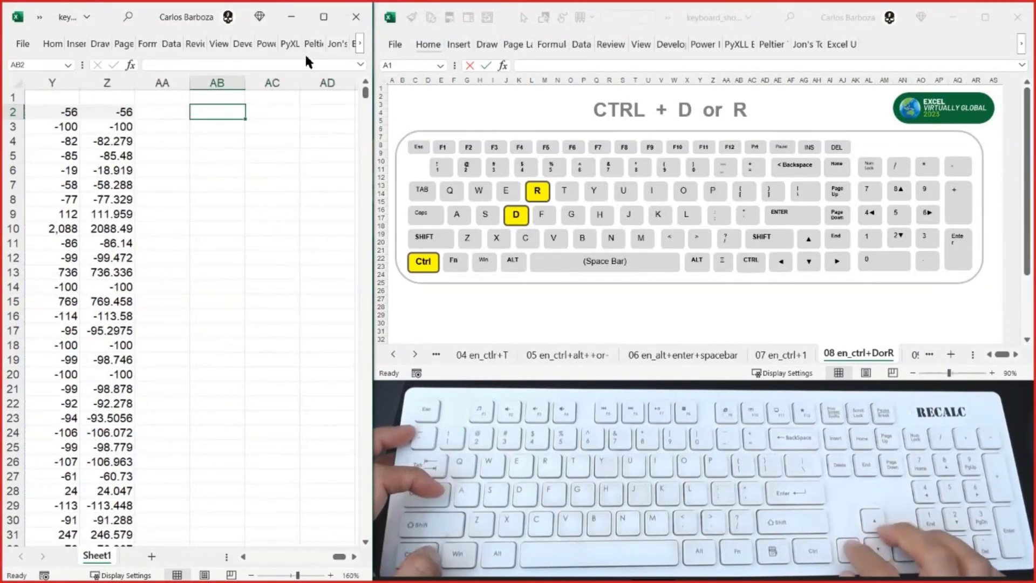
- Enter the formula =SUM(Table1[Profit]) in AB2 and make the cell bold
{"action": "type", "text": "=sum"}
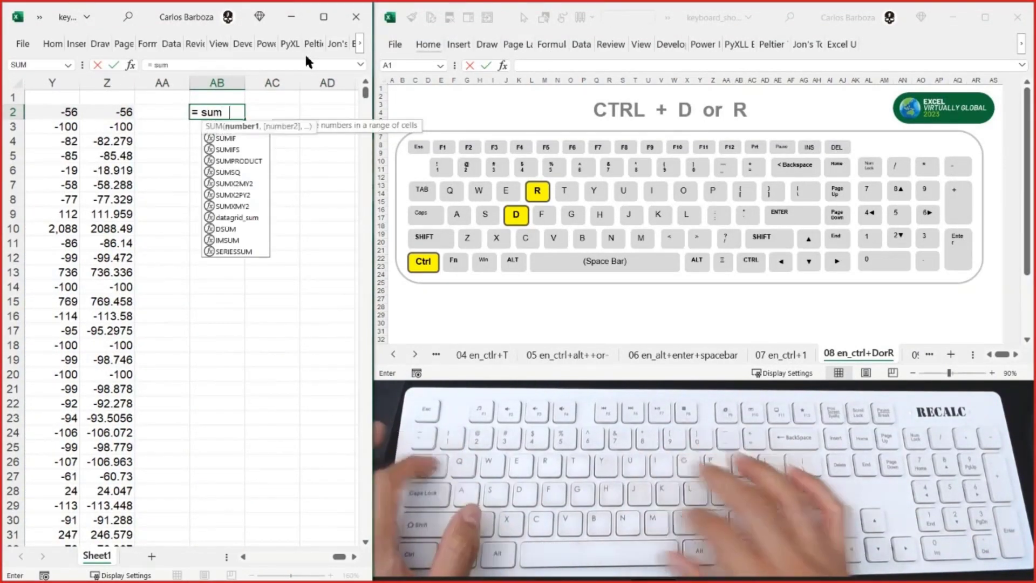
{"action": "key", "text": "Tab"}
{"action": "key", "text": "Left"}
{"action": "key", "text": "Left"}
{"action": "key", "text": "Left"}
{"action": "key", "text": "Left"}
{"action": "key", "text": "Left"}
{"action": "key", "text": "Left"}
{"action": "key", "text": "ctrl+shift+Down"}
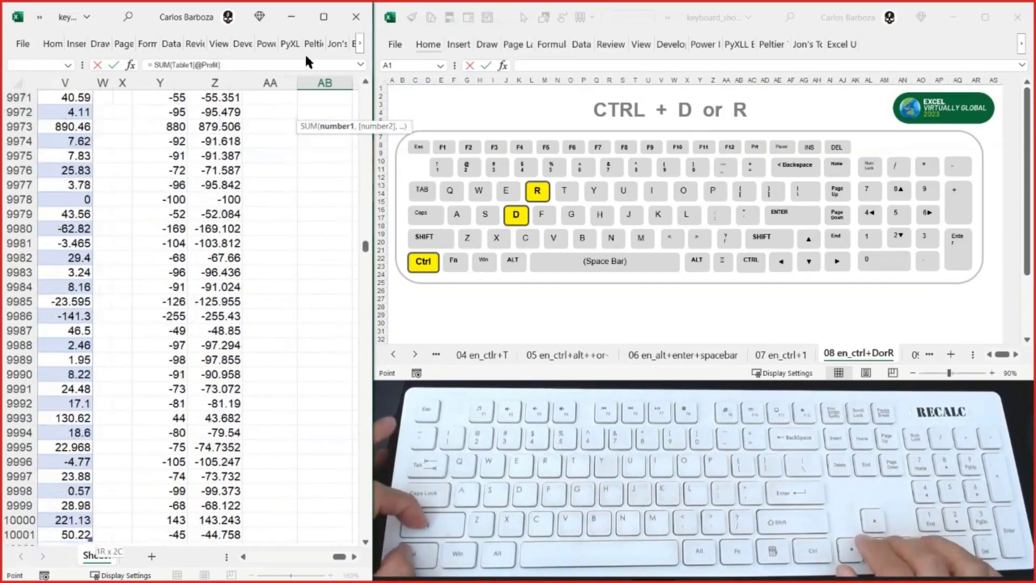
{"action": "key", "text": "ctrl+BackSpace"}
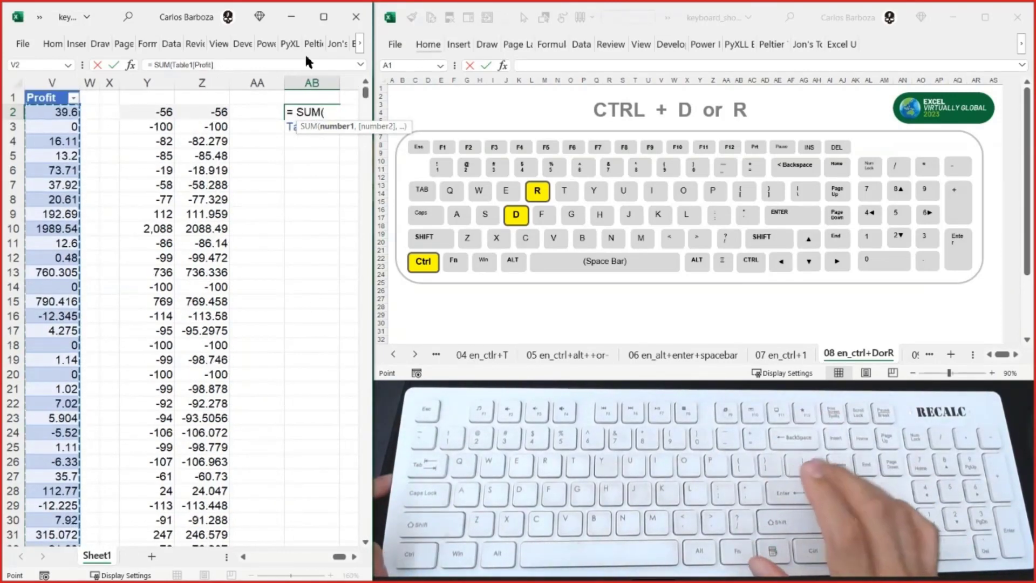
{"action": "key", "text": "Return"}
{"action": "key", "text": "Up"}
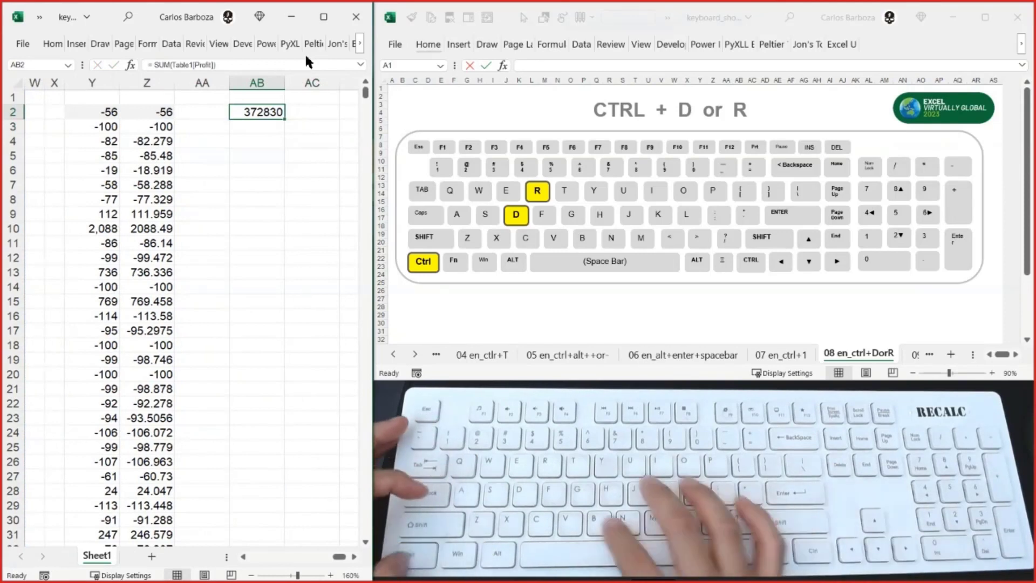
{"action": "key", "text": "ctrl+b"}
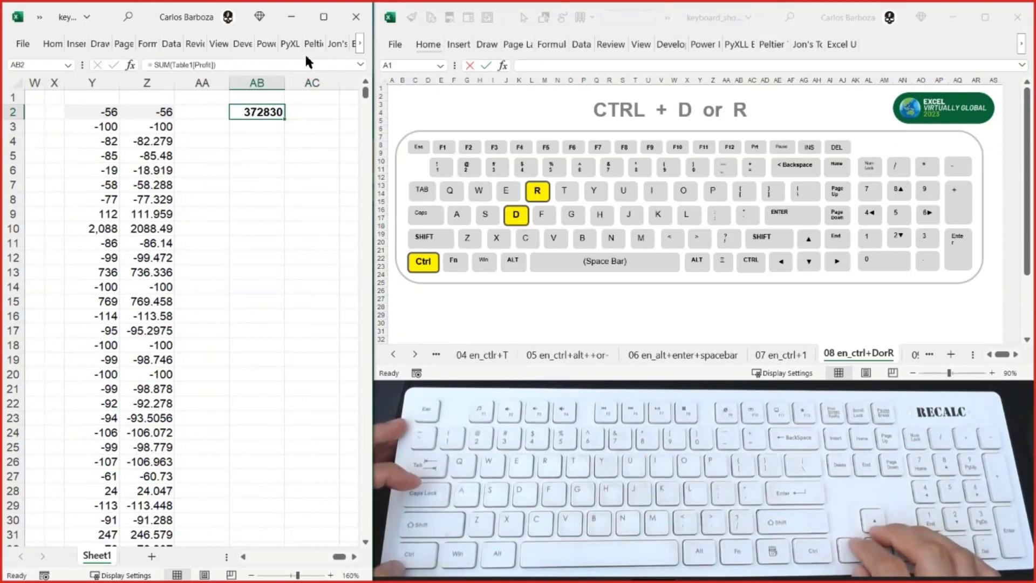
- Fill the bold SUM formula from AB2 down through AB4 and check the copied formula
{"action": "key", "text": "shift+Down"}
{"action": "key", "text": "shift+Down"}
{"action": "key", "text": "shift+Down"}
{"action": "key", "text": "shift+Down"}
{"action": "key", "text": "shift+Down"}
{"action": "key", "text": "shift+Down"}
{"action": "key", "text": "shift+Down"}
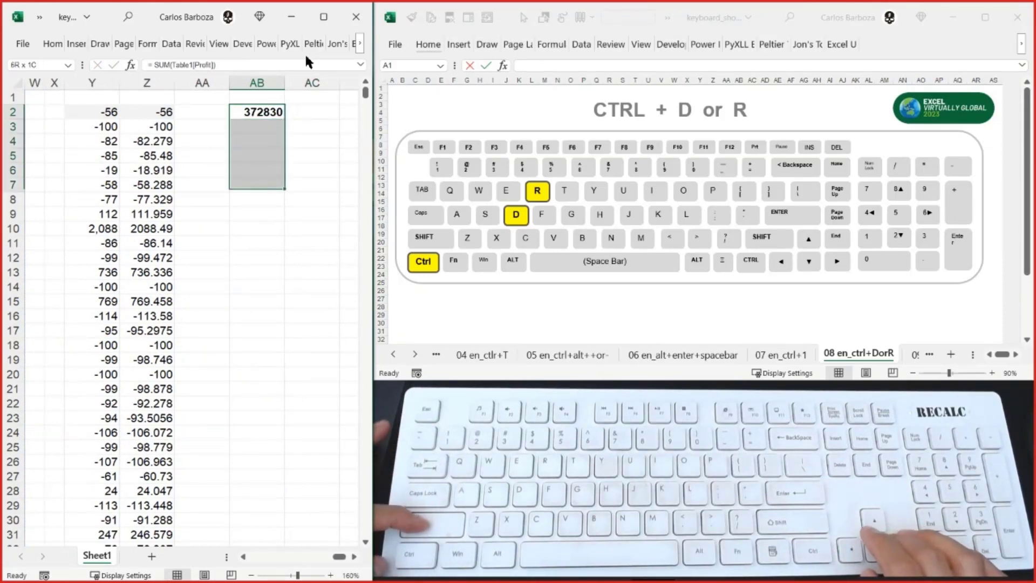
{"action": "key", "text": "shift+Up"}
{"action": "key", "text": "shift+Up"}
{"action": "key", "text": "shift+Up"}
{"action": "key", "text": "shift+Up"}
{"action": "key", "text": "shift+Up"}
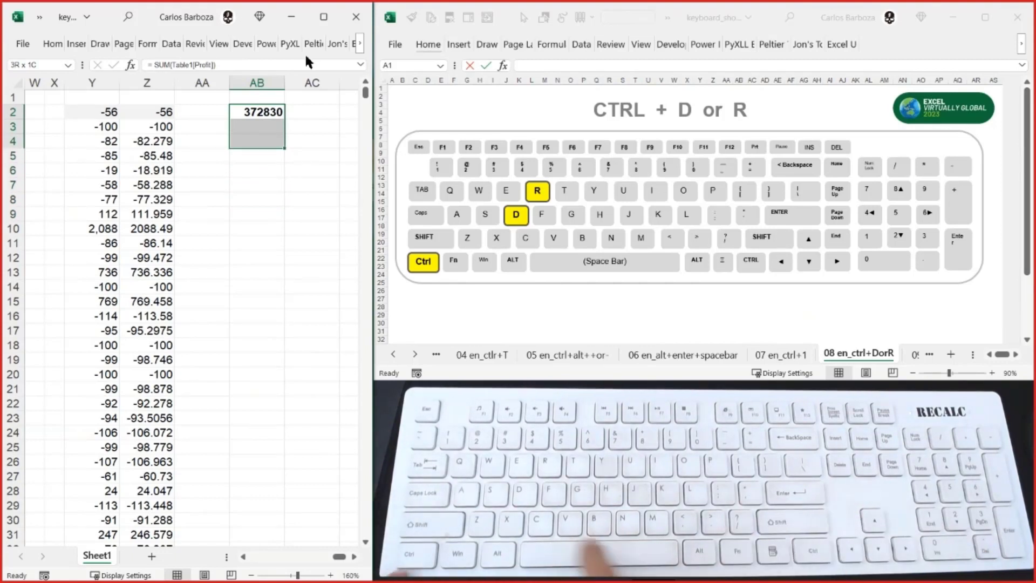
{"action": "key", "text": "ctrl+d"}
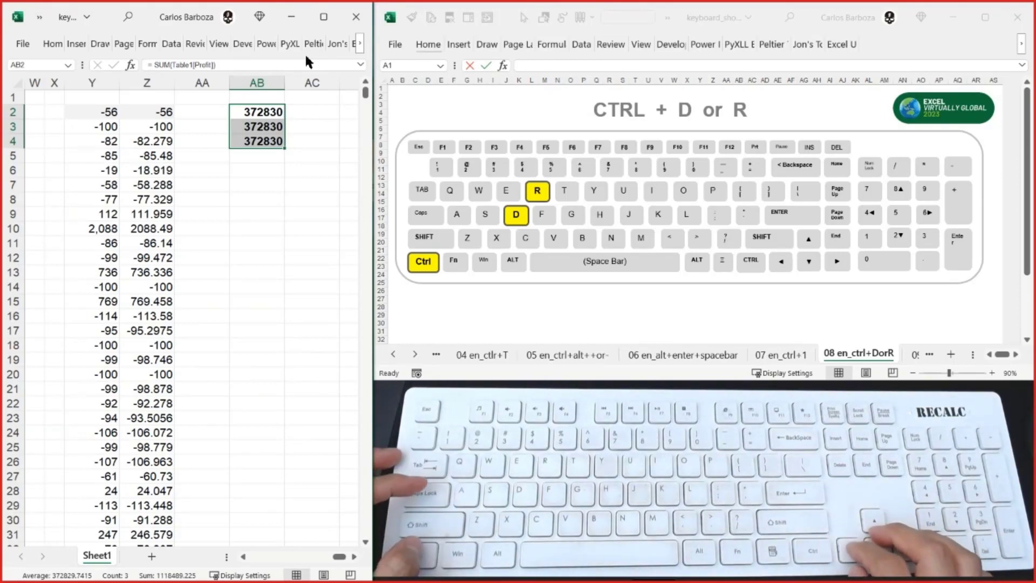
{"action": "key", "text": "Down"}
{"action": "key", "text": "Up"}
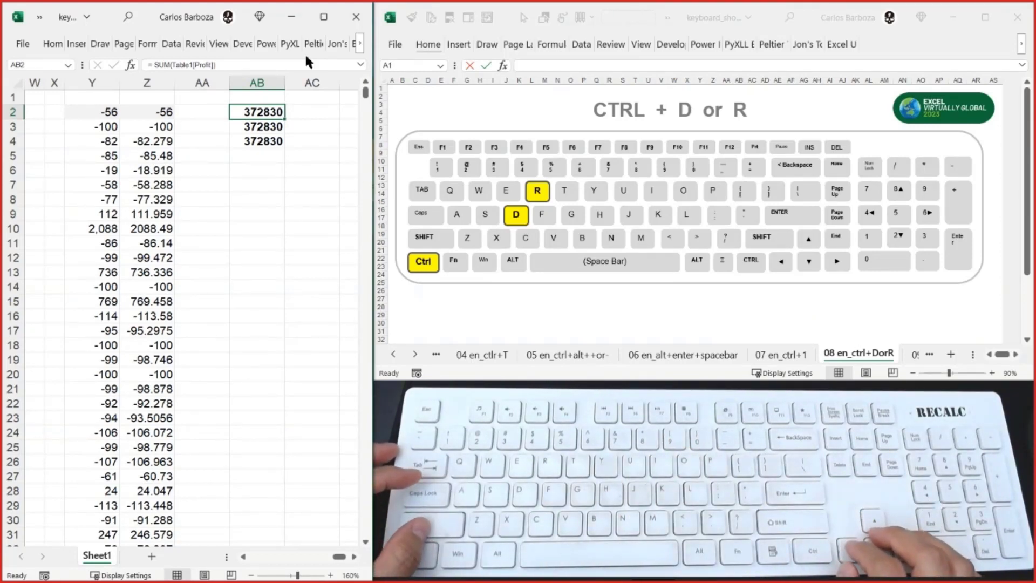
{"action": "key", "text": "shift+Down"}
{"action": "key", "text": "shift+Down"}
{"action": "key", "text": "shift+Down"}
{"action": "key", "text": "shift+Down"}
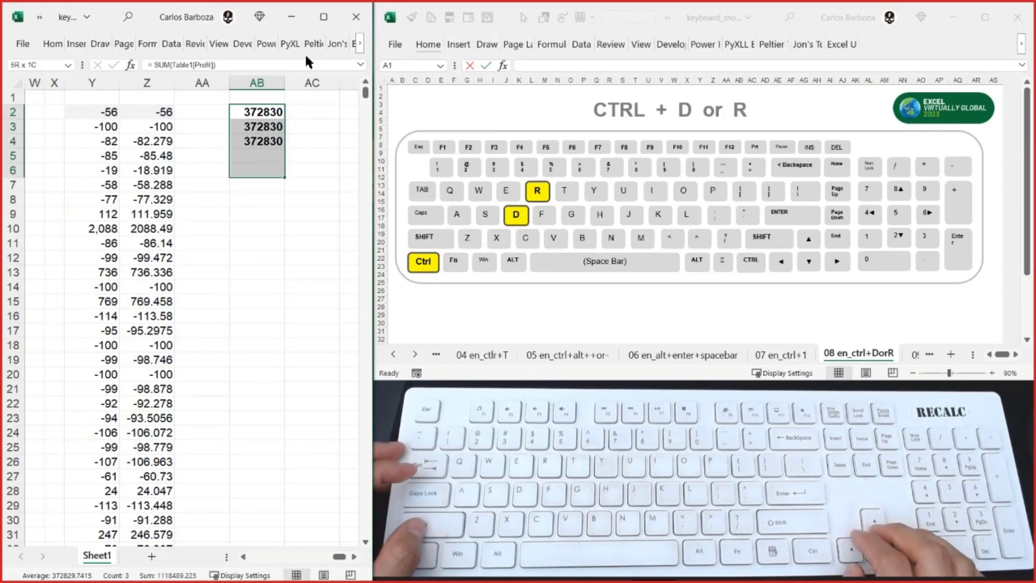
{"action": "key", "text": "Down"}
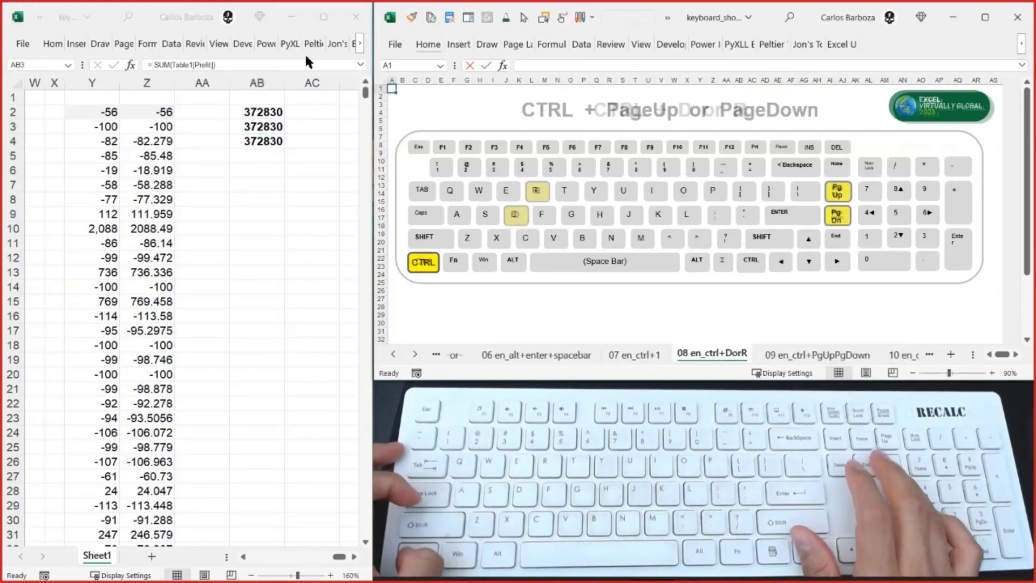
- Display the 09 en_ctrl+PgUpPgDown sheet in the keyboard shortcuts workbook and step back and forth through its neighbouring sheets
{"action": "key", "text": "ctrl+Page_Down"}
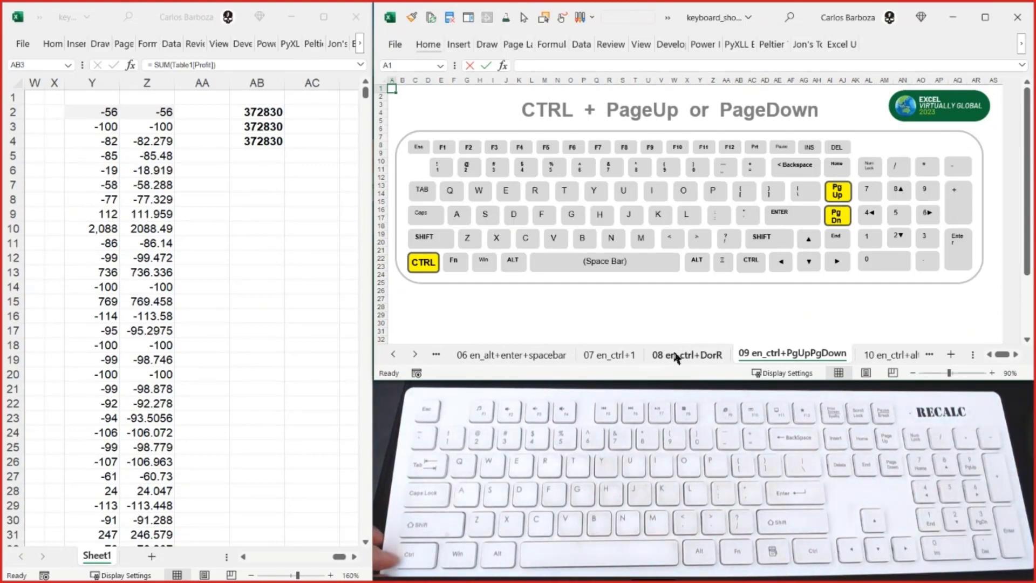
{"action": "key", "text": "ctrl+Page_Up"}
{"action": "key", "text": "ctrl+Page_Up"}
{"action": "key", "text": "ctrl+Page_Down"}
{"action": "key", "text": "ctrl+Page_Down"}
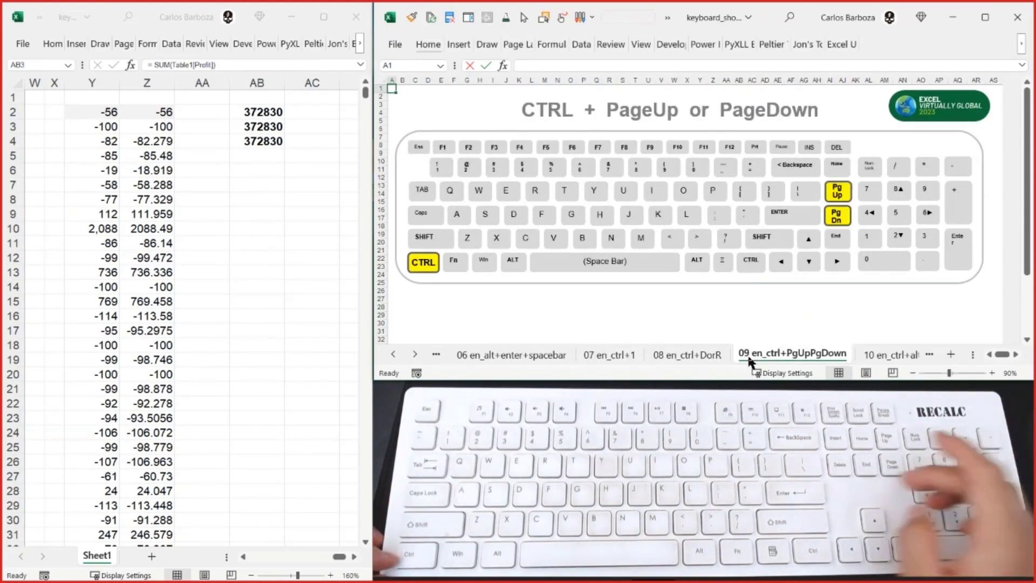
{"action": "key", "text": "ctrl+Page_Up"}
- Step back through the shortcut sheets to the first sheet, keyboard
{"action": "key", "text": "ctrl+Page_Up"}
{"action": "key", "text": "ctrl+Page_Up"}
{"action": "key", "text": "ctrl+Page_Down"}
{"action": "key", "text": "ctrl+Page_Down"}
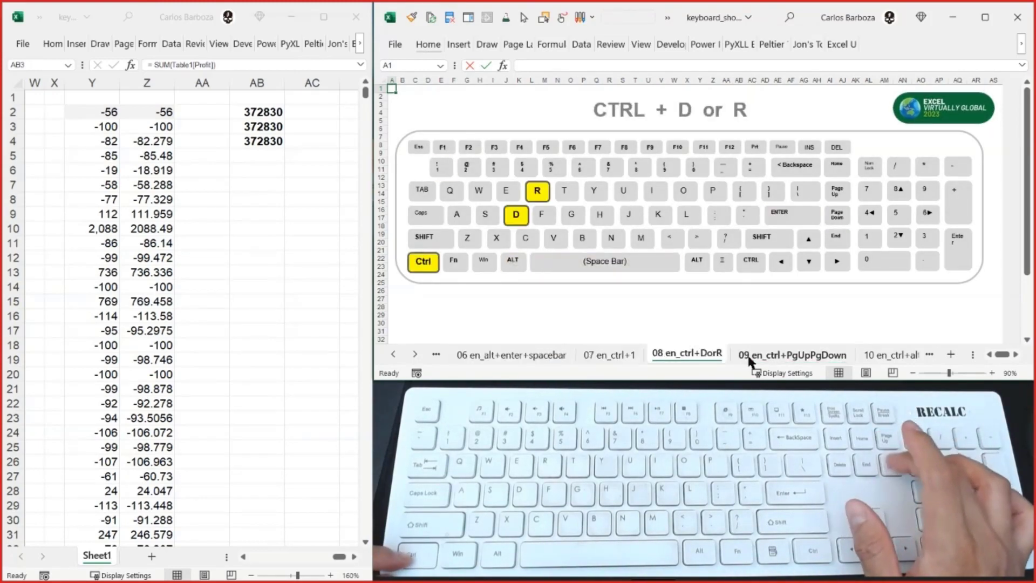
{"action": "key", "text": "ctrl+Page_Down"}
{"action": "key", "text": "ctrl+Page_Up"}
{"action": "key", "text": "ctrl+Page_Up"}
{"action": "key", "text": "ctrl+Page_Up"}
{"action": "key", "text": "ctrl+Page_Up"}
{"action": "key", "text": "ctrl+Page_Up"}
{"action": "key", "text": "ctrl+Page_Up"}
{"action": "key", "text": "ctrl+Page_Up"}
{"action": "key", "text": "ctrl+Page_Up"}
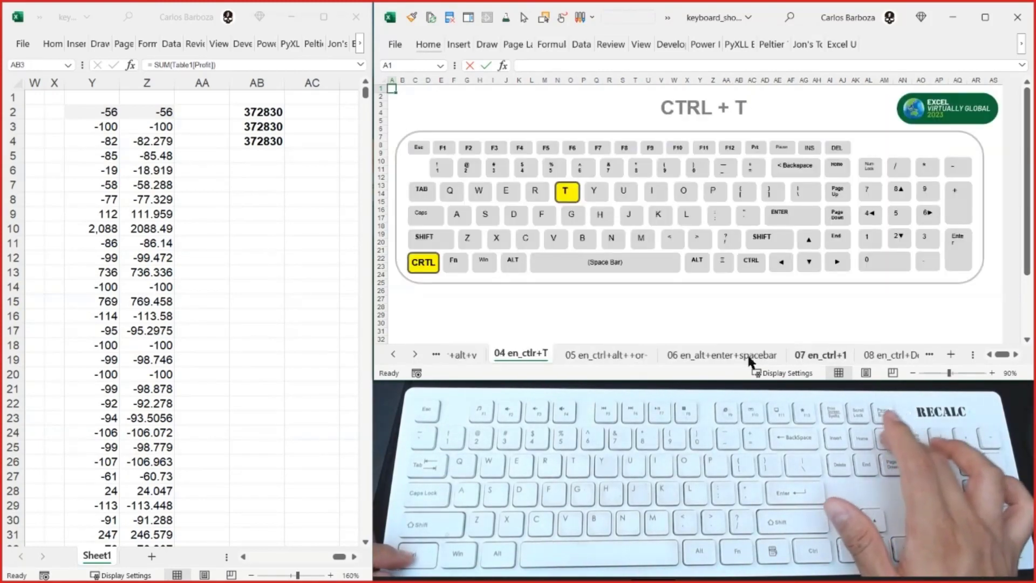
{"action": "key", "text": "ctrl+Page_Up"}
{"action": "key", "text": "ctrl+Page_Up"}
{"action": "key", "text": "ctrl+Page_Up"}
{"action": "key", "text": "ctrl+Page_Up"}
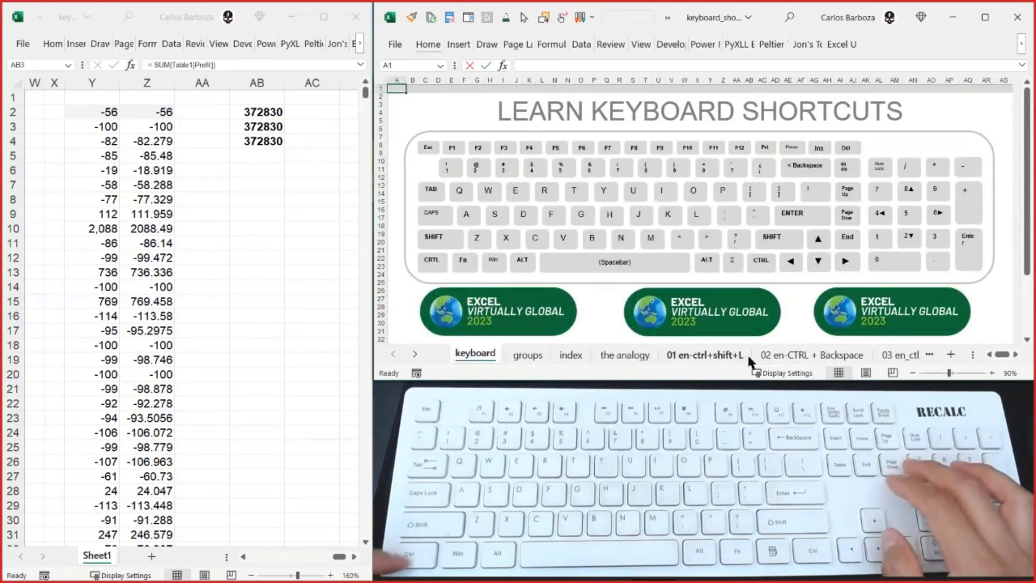
- Step forward and back through the shortcut sheets and return to the 09 en_ctrl+PgUpPgDown sheet
{"action": "key", "text": "ctrl+Page_Down"}
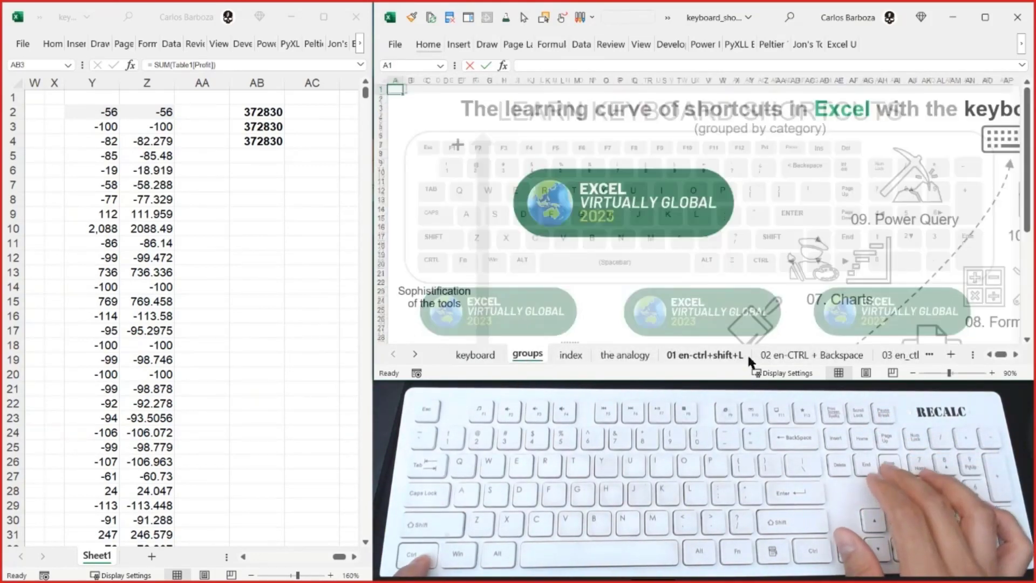
{"action": "key", "text": "ctrl+Page_Down"}
{"action": "key", "text": "ctrl+Page_Down"}
{"action": "key", "text": "ctrl+Page_Down"}
{"action": "key", "text": "ctrl+Page_Down"}
{"action": "key", "text": "ctrl+Page_Down"}
{"action": "key", "text": "ctrl+Page_Down"}
{"action": "key", "text": "ctrl+Page_Down"}
{"action": "key", "text": "ctrl+Page_Down"}
{"action": "key", "text": "ctrl+Page_Down"}
{"action": "key", "text": "ctrl+Page_Down"}
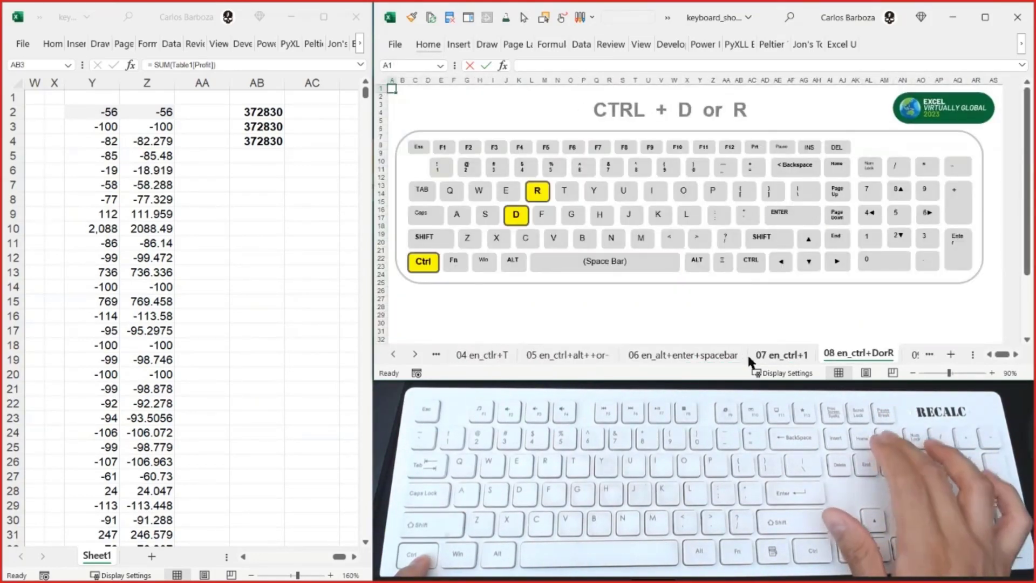
{"action": "key", "text": "ctrl+Page_Up"}
{"action": "key", "text": "ctrl+Page_Up"}
{"action": "key", "text": "ctrl+Page_Up"}
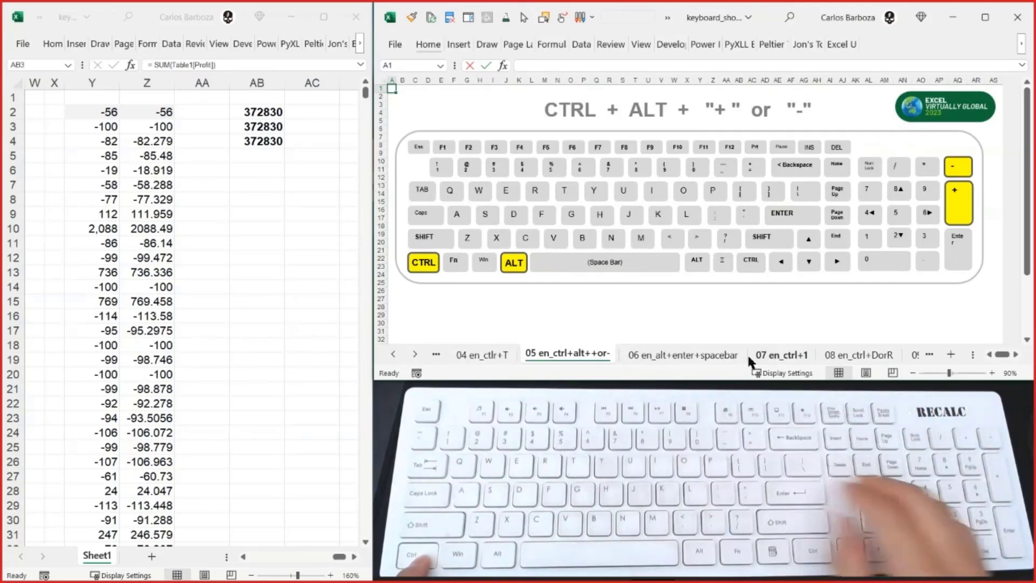
{"action": "key", "text": "ctrl+Page_Down"}
{"action": "key", "text": "ctrl+Page_Down"}
{"action": "key", "text": "ctrl+Page_Down"}
{"action": "key", "text": "ctrl+Page_Down"}
{"action": "key", "text": "ctrl+Page_Down"}
{"action": "key", "text": "ctrl+Page_Down"}
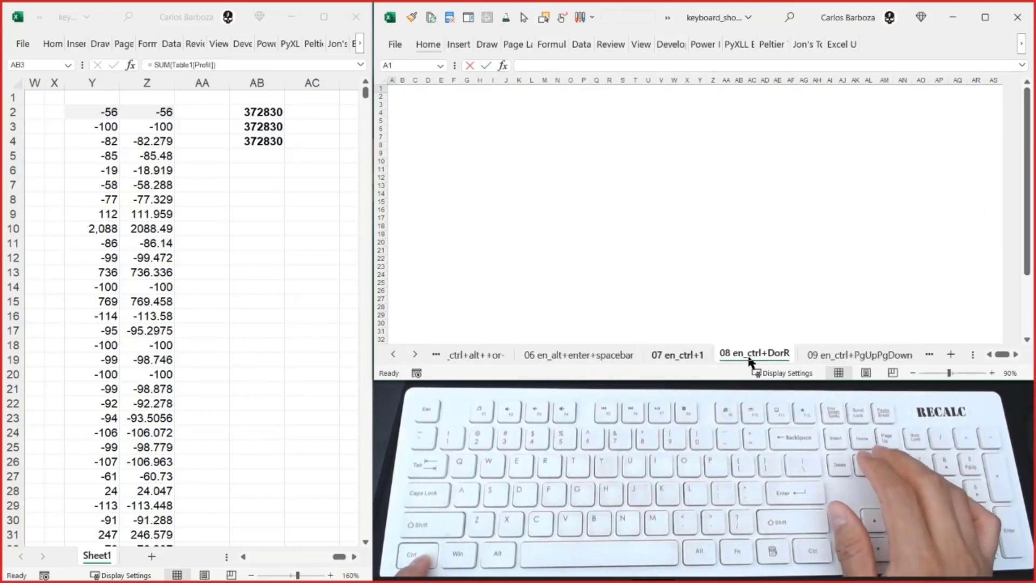
{"action": "key", "text": "ctrl+Page_Down"}
{"action": "key", "text": "ctrl+Page_Up"}
{"action": "key", "text": "ctrl+Page_Up"}
{"action": "key", "text": "ctrl+Page_Up"}
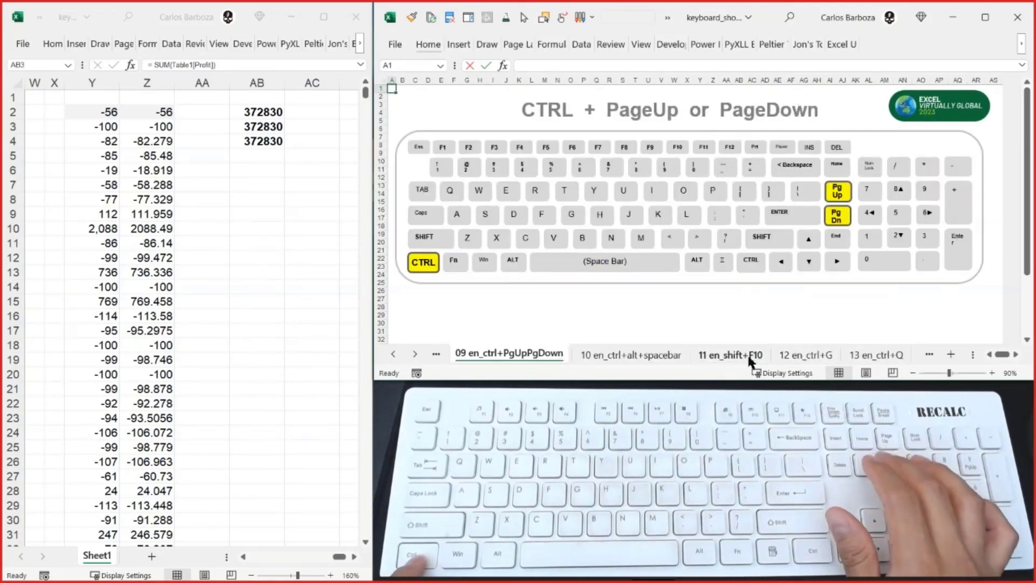
- Move one screen down and back up within the 09 sheet, and switch to the following sheet and back
{"action": "key", "text": "Page_Down"}
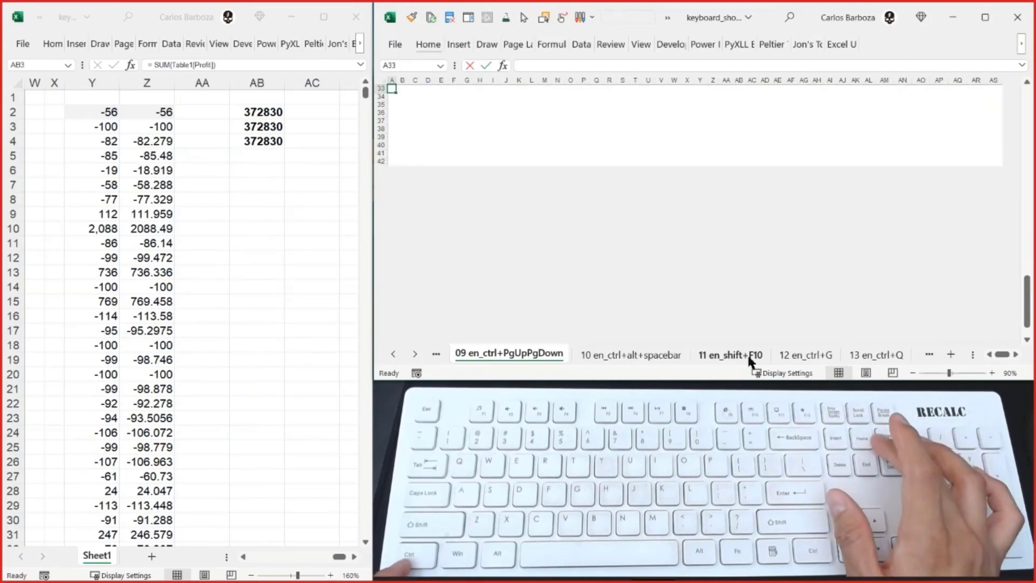
{"action": "key", "text": "Page_Up"}
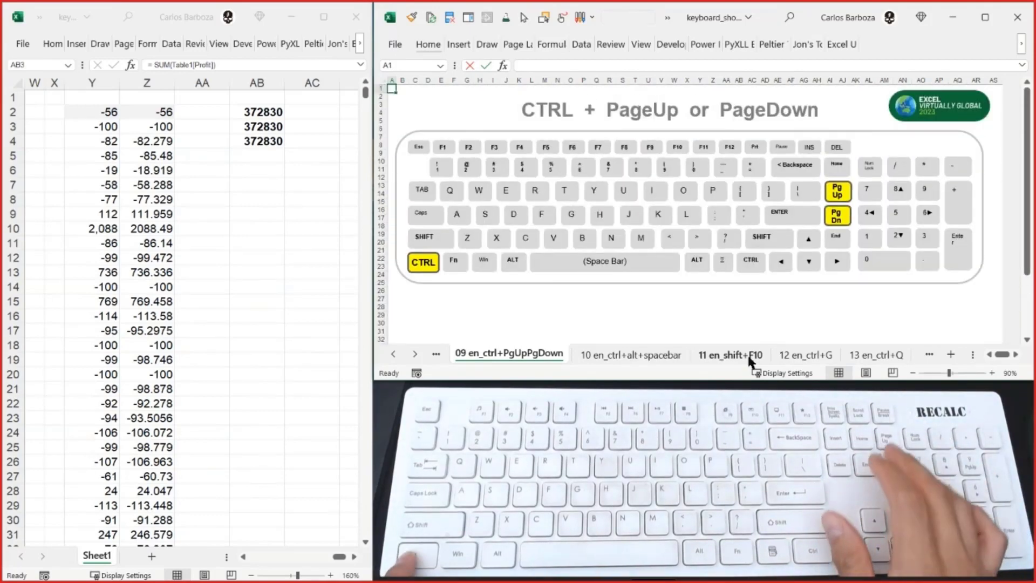
{"action": "key", "text": "ctrl+Page_Down"}
{"action": "key", "text": "ctrl+Page_Up"}
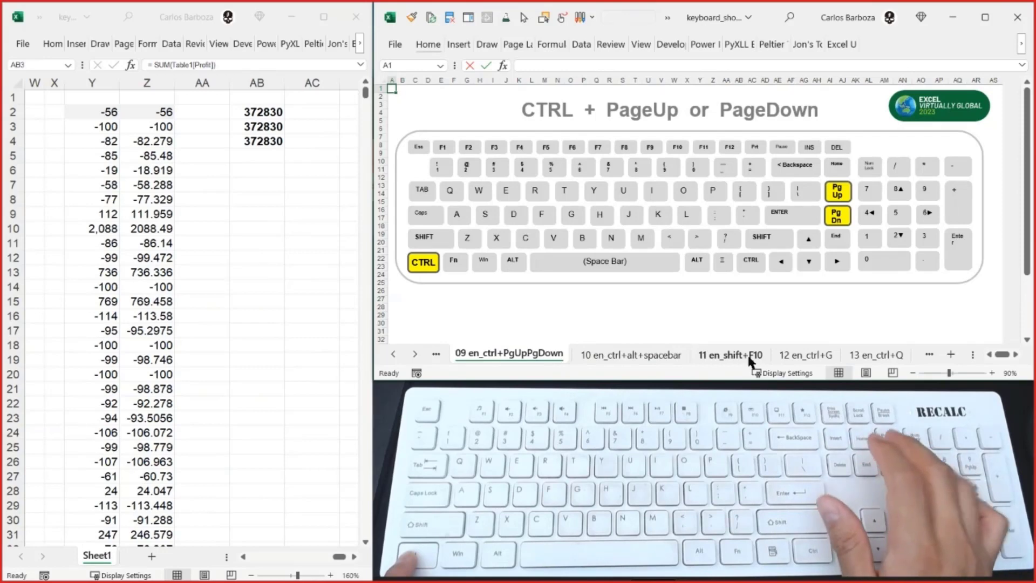
- Step forward to the 11 en_shift+F10 sheet and back to 09, and display the 10 en_ctrl+alt+spacebar sheet
{"action": "key", "text": "ctrl+Page_Down"}
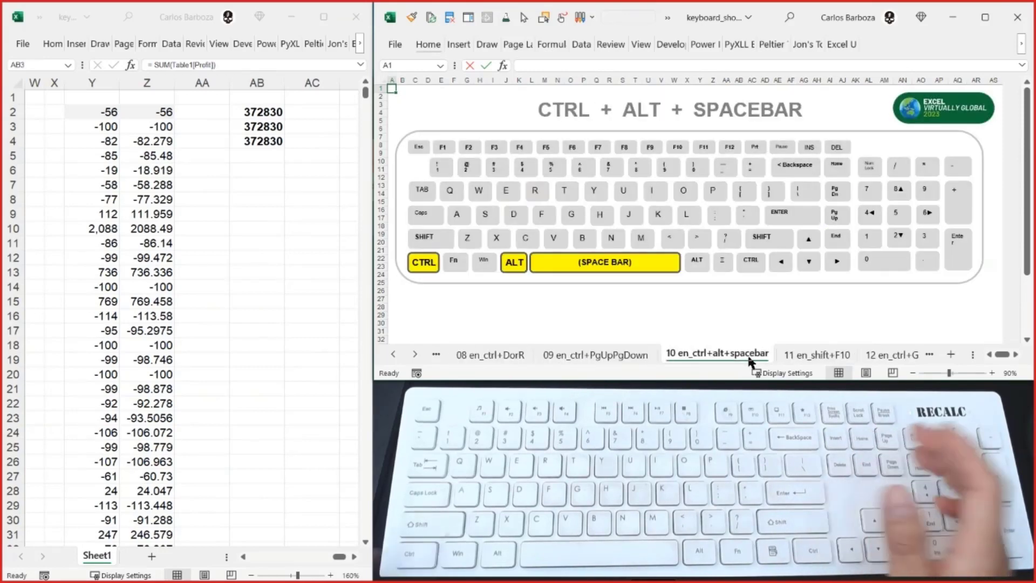
{"action": "key", "text": "ctrl+Page_Down"}
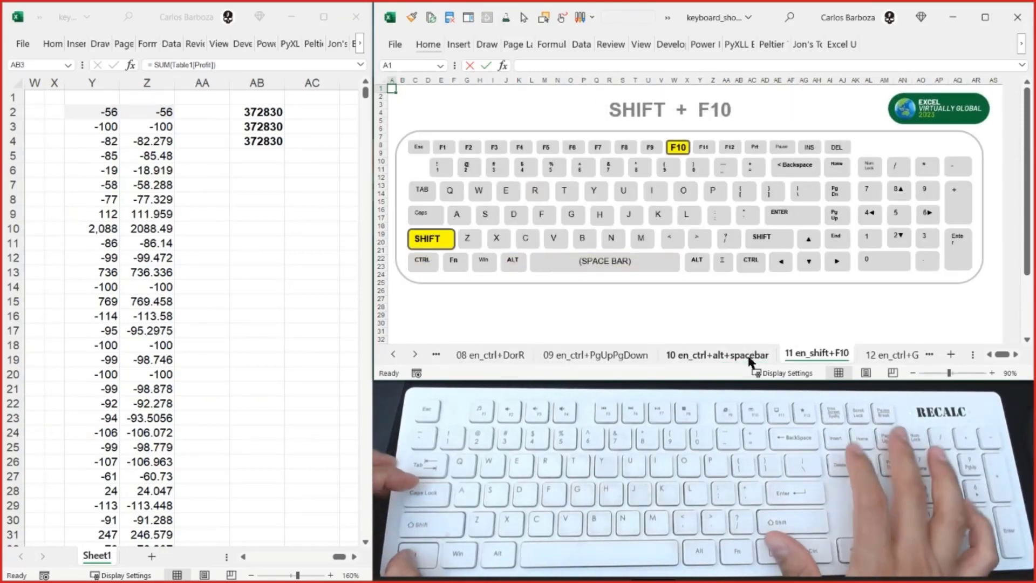
{"action": "key", "text": "ctrl+Page_Up"}
{"action": "key", "text": "ctrl+Page_Up"}
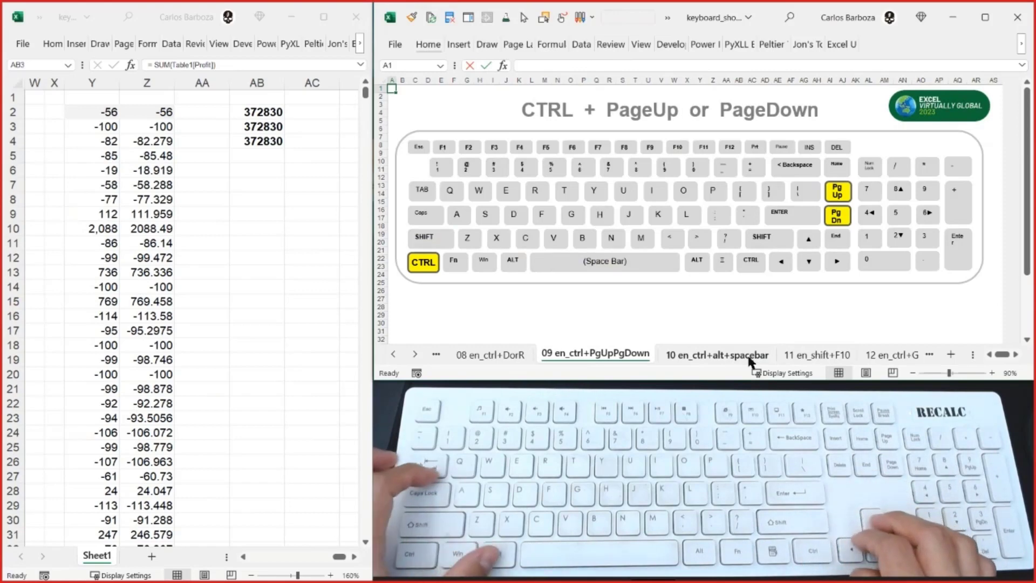
{"action": "key", "text": "ctrl+Page_Down"}
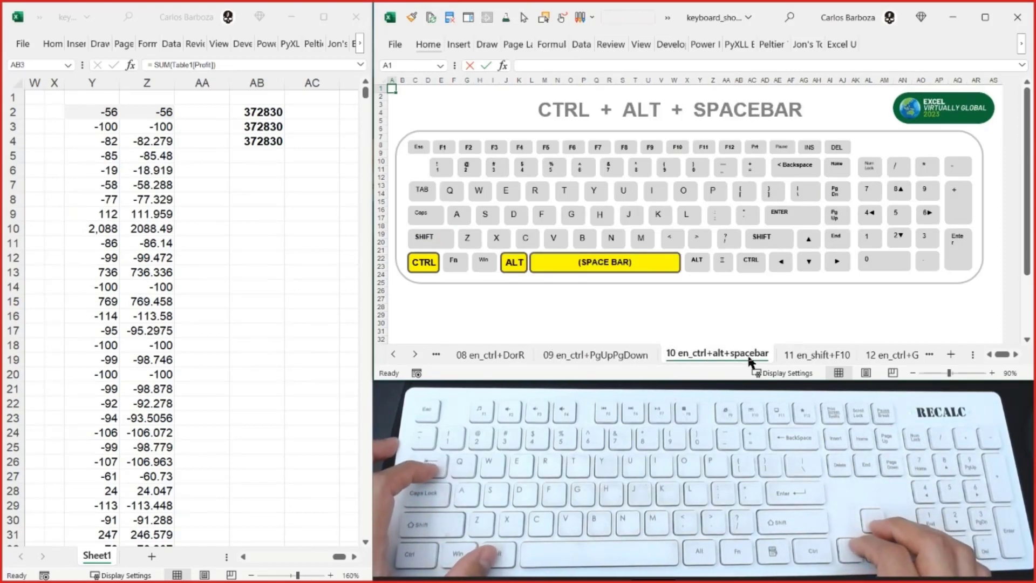
- Select AB2 in the data workbook, open the Help pane and close it
{"action": "left_click", "coordinate": [266, 113]}
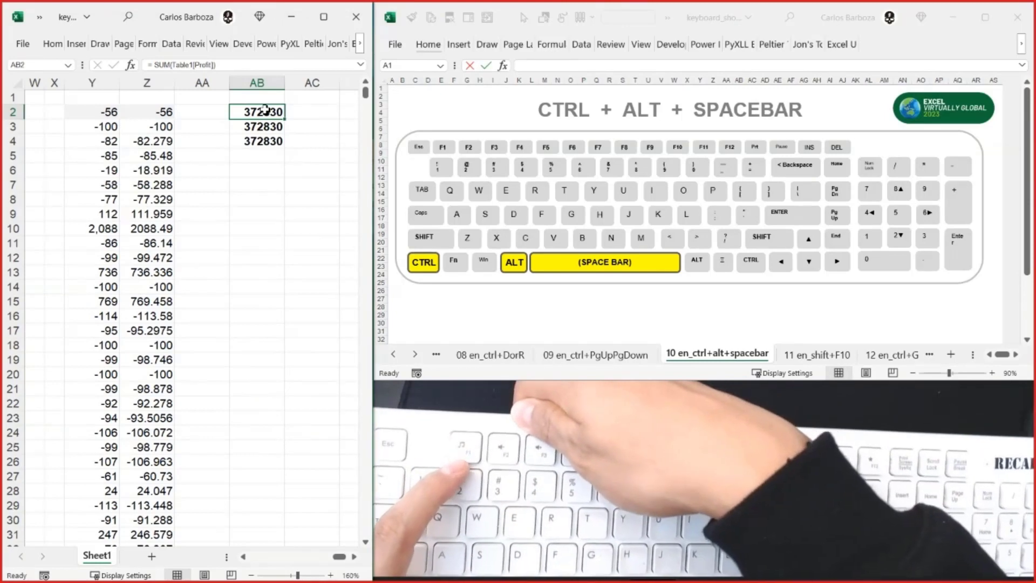
{"action": "key", "text": "ctrl+alt+space"}
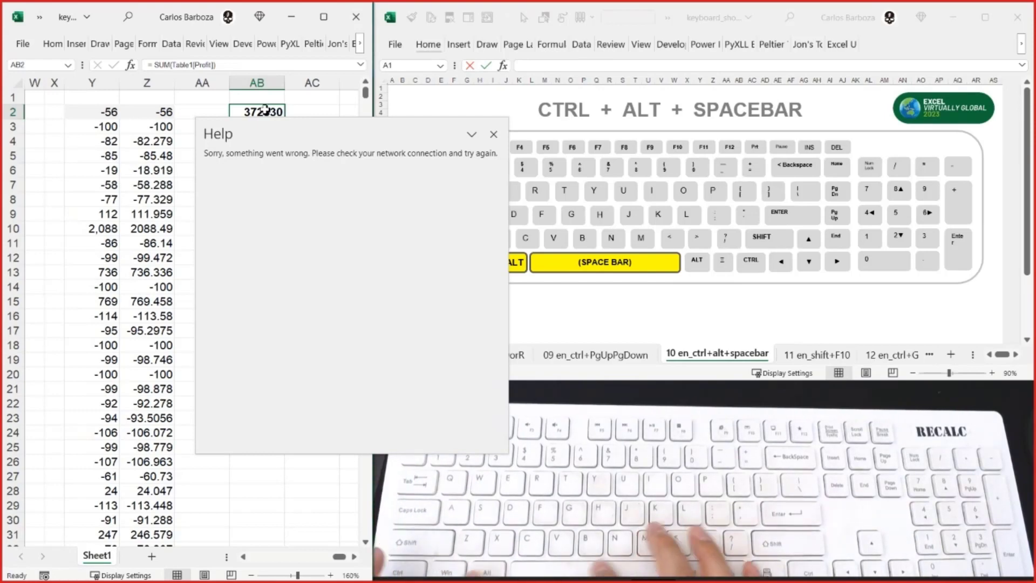
{"action": "left_click", "coordinate": [492, 135]}
- Maximize the data workbook's window and open the Help pane
{"action": "left_click", "coordinate": [325, 17]}
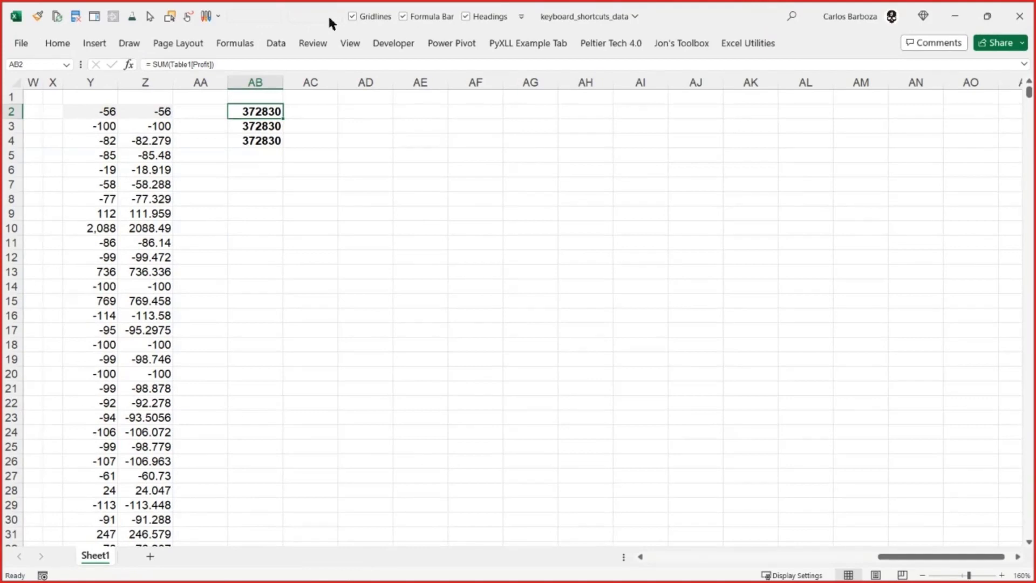
{"action": "key", "text": "F1"}
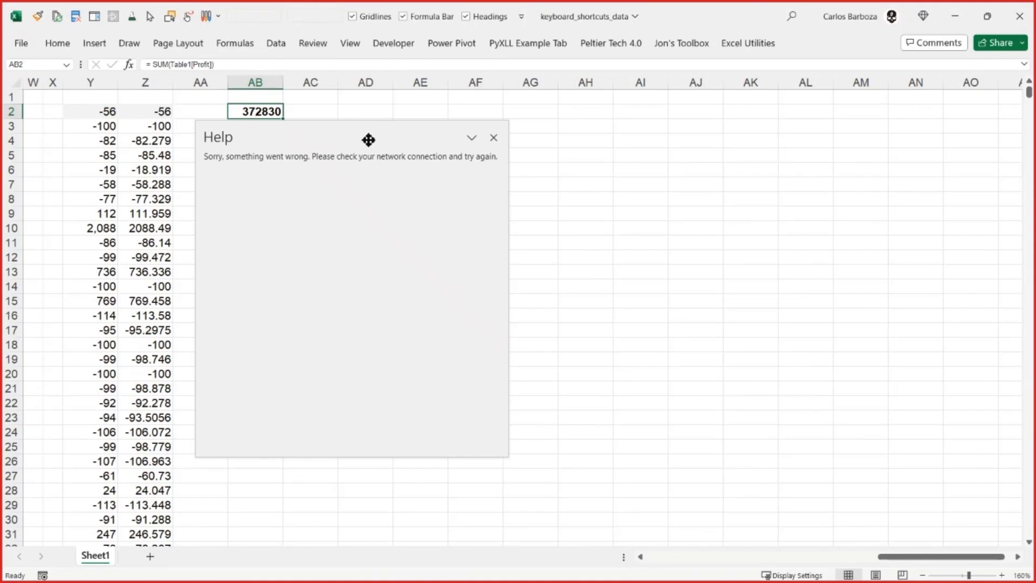
- Dock the floating Help pane beside the worksheet and close it
{"action": "left_click_drag", "start_coordinate": [368, 139], "coordinate": [824, 167]}
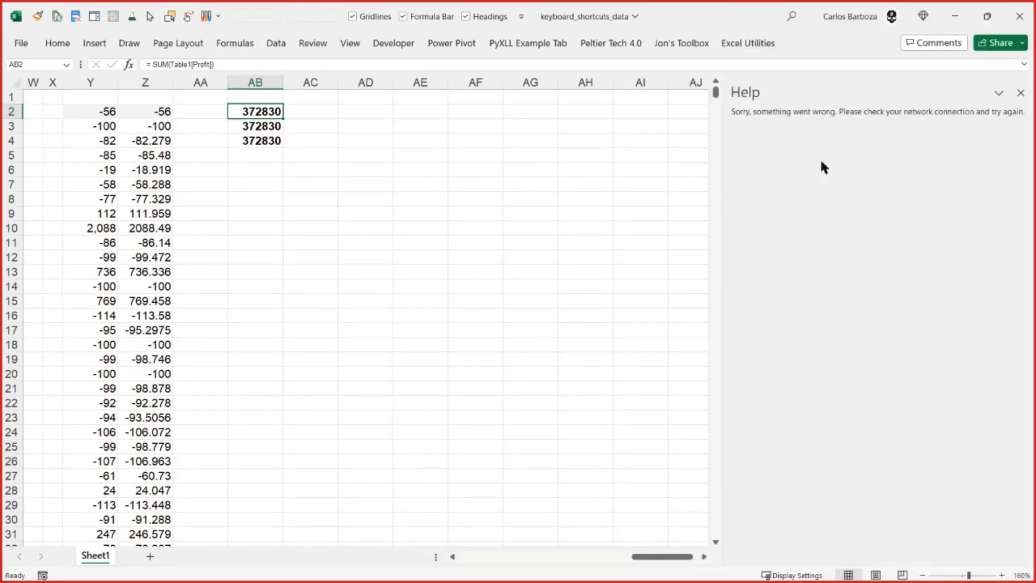
{"action": "left_click", "coordinate": [1021, 93]}
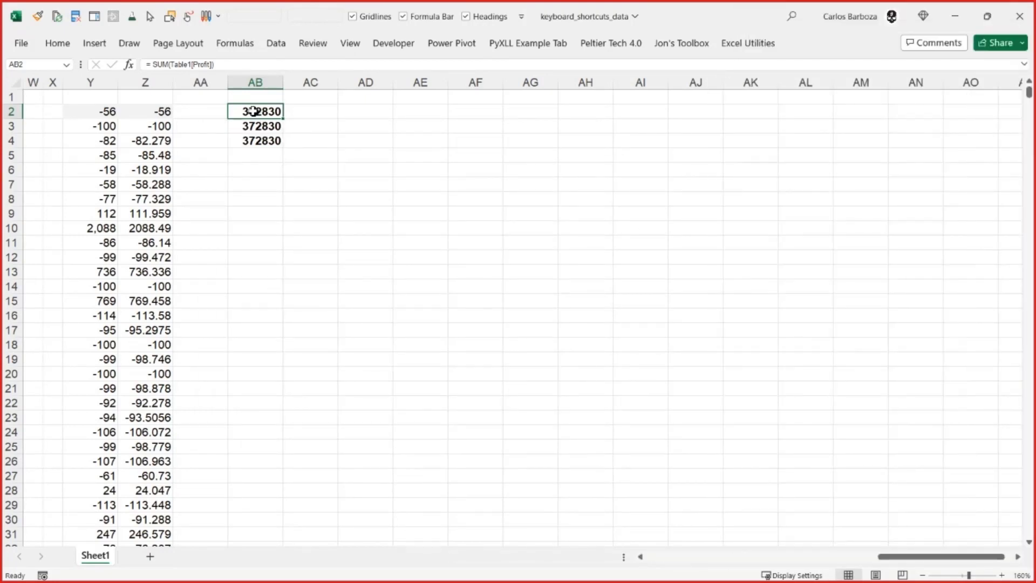
- Open the Help pane and close it with the Close command from its pane options
{"action": "key", "text": "F1"}
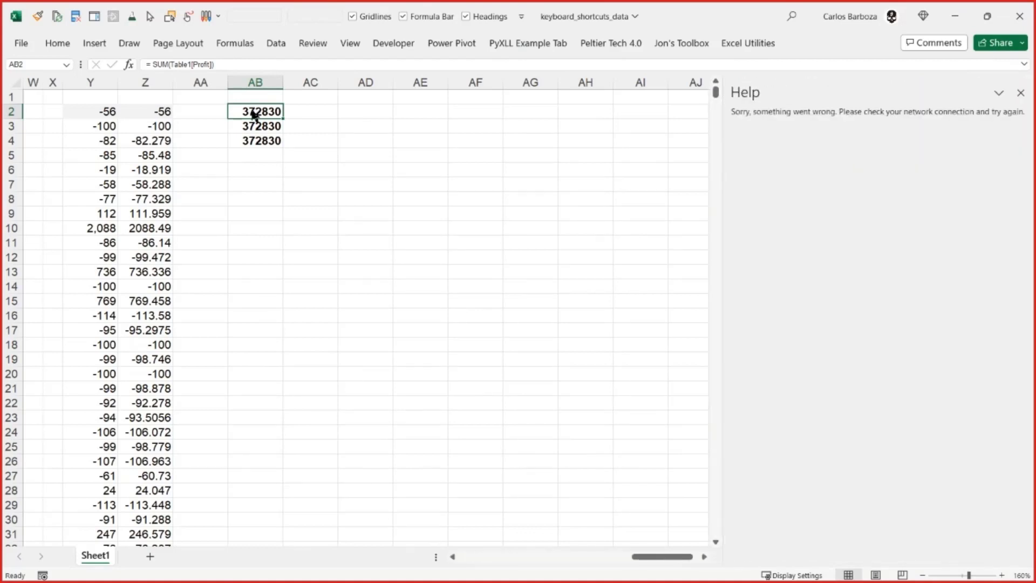
{"action": "key", "text": "ctrl+space"}
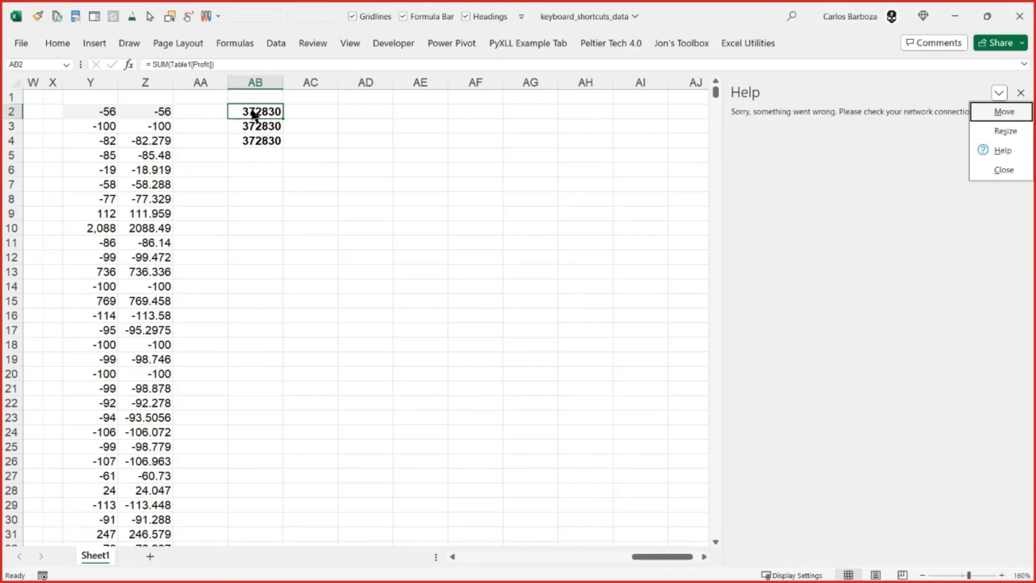
{"action": "key", "text": "Down"}
{"action": "key", "text": "Down"}
{"action": "key", "text": "Down"}
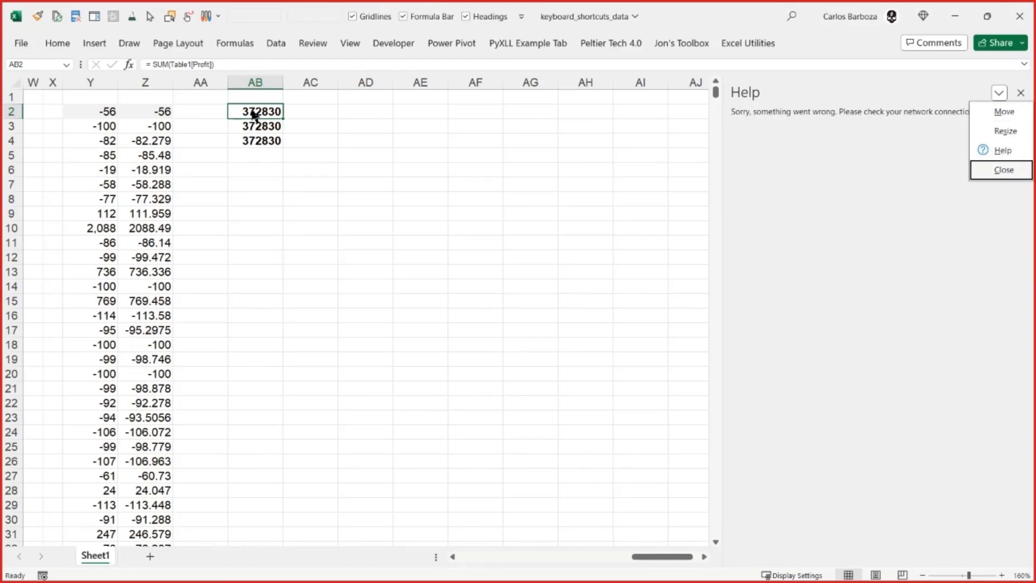
{"action": "key", "text": "Return"}
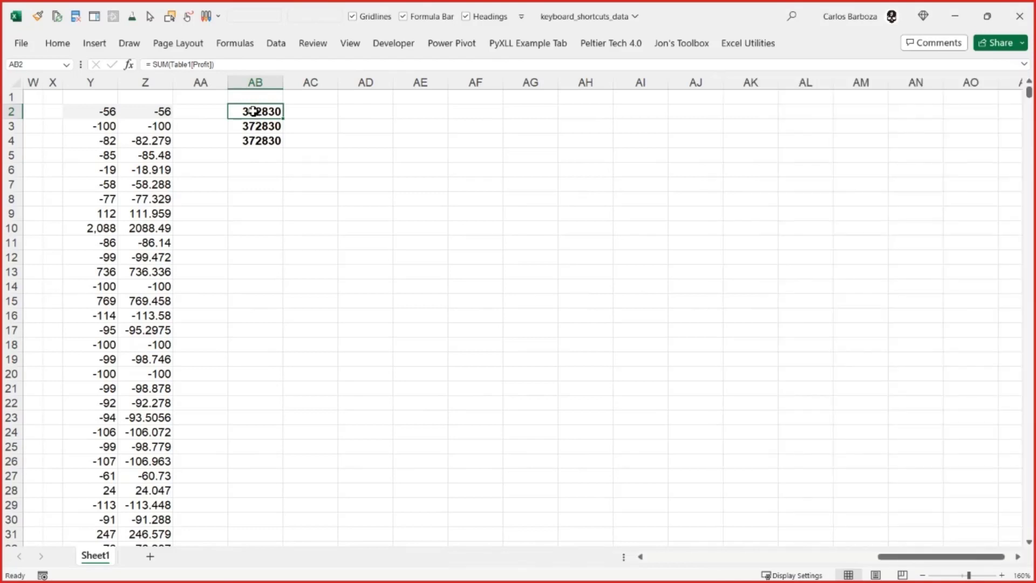
- Repeat the keyboard-only opening of the Help pane and its closing through the pane options
{"action": "key", "text": "F1"}
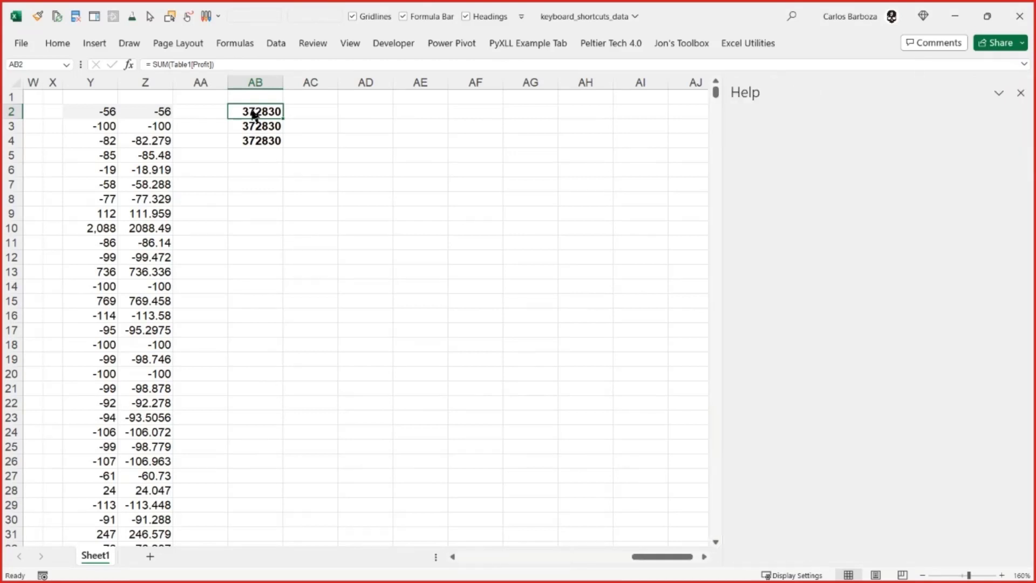
{"action": "key", "text": "ctrl+space"}
{"action": "key", "text": "Down"}
{"action": "key", "text": "Down"}
{"action": "key", "text": "Down"}
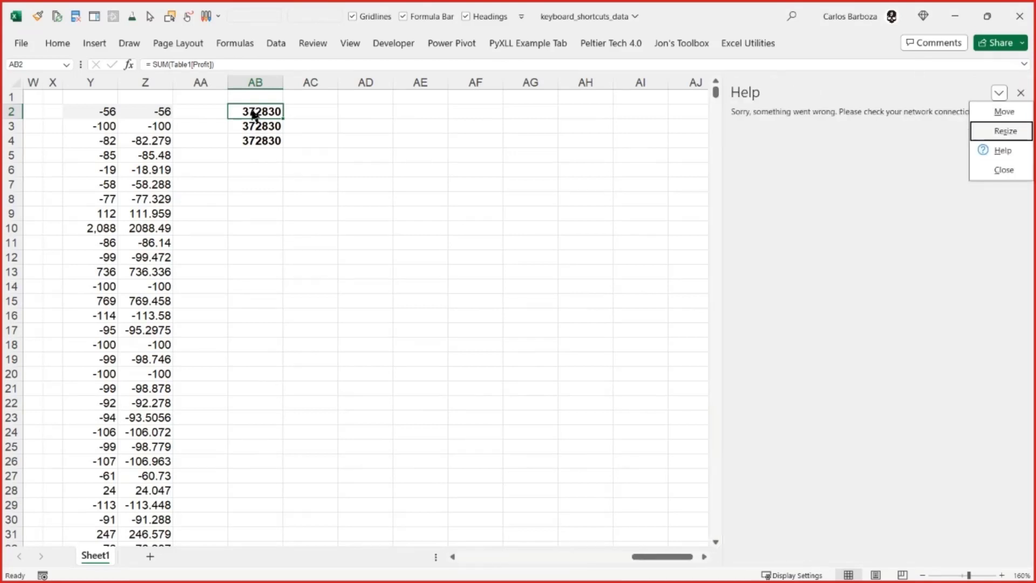
{"action": "key", "text": "Return"}
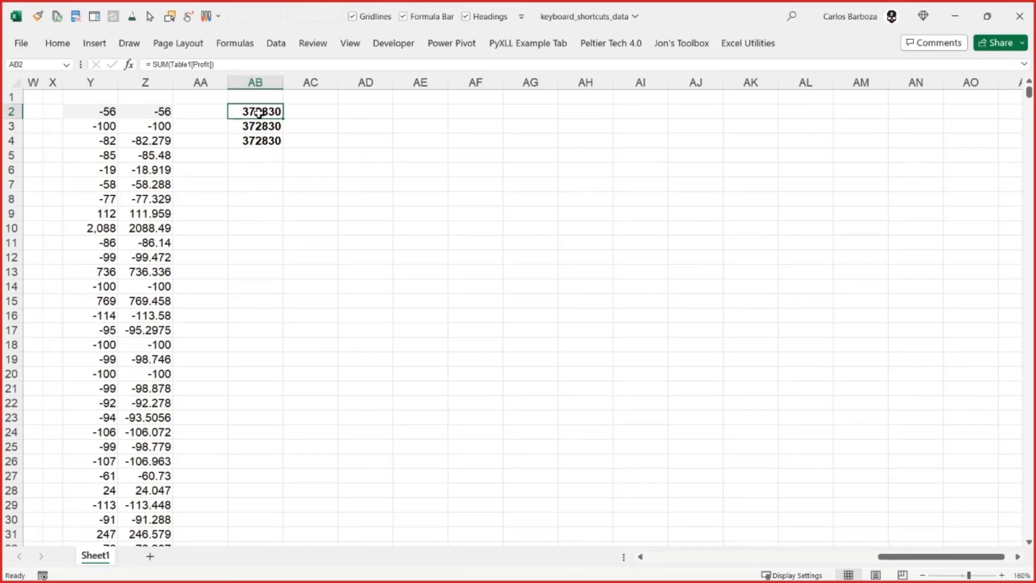
- Reopen Help as a floating pane over the worksheet and restore the data workbook's window beside the shortcuts workbook
{"action": "key", "text": "F1"}
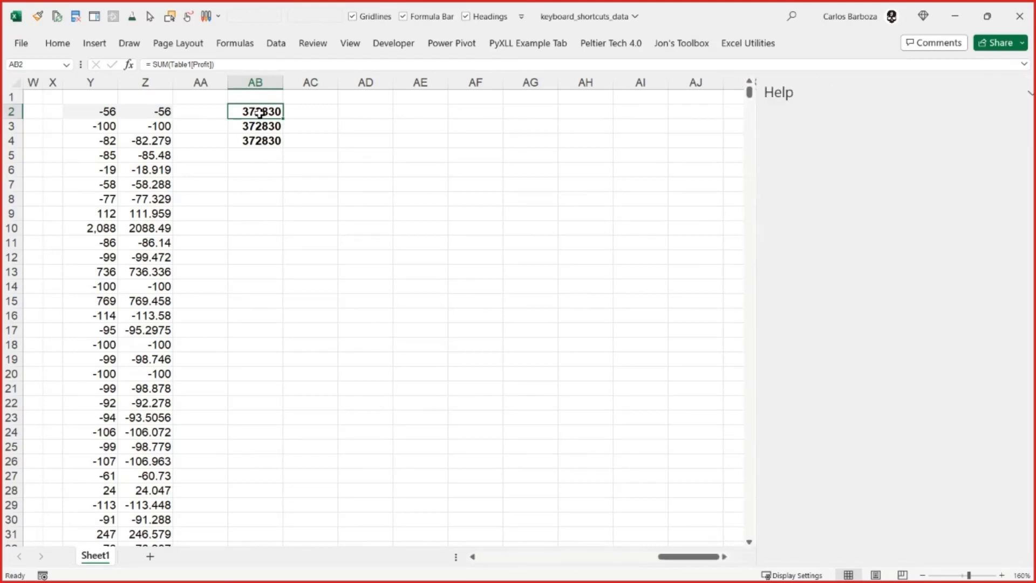
{"action": "left_click_drag", "start_coordinate": [932, 102], "coordinate": [447, 107]}
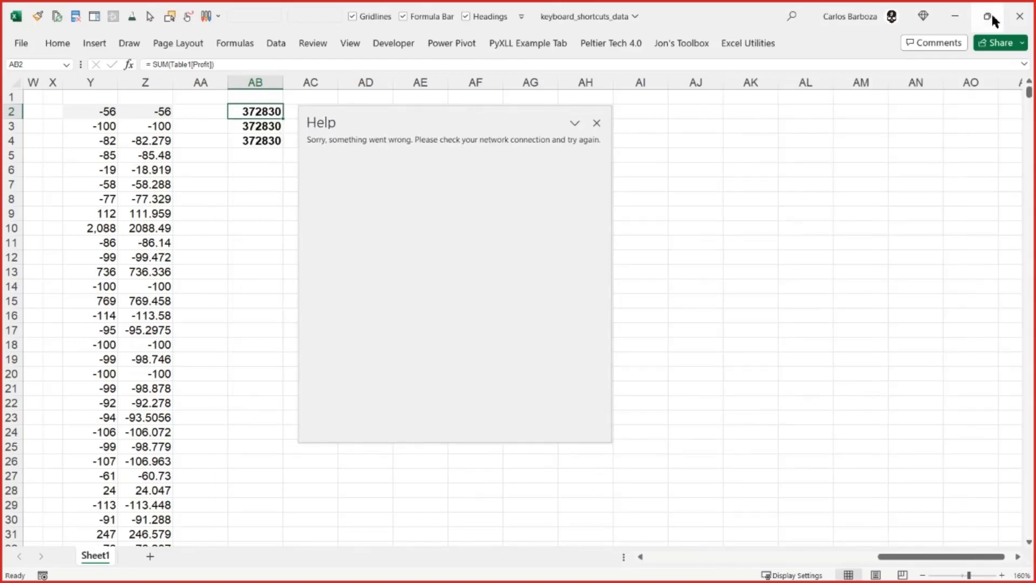
{"action": "left_click", "coordinate": [992, 12]}
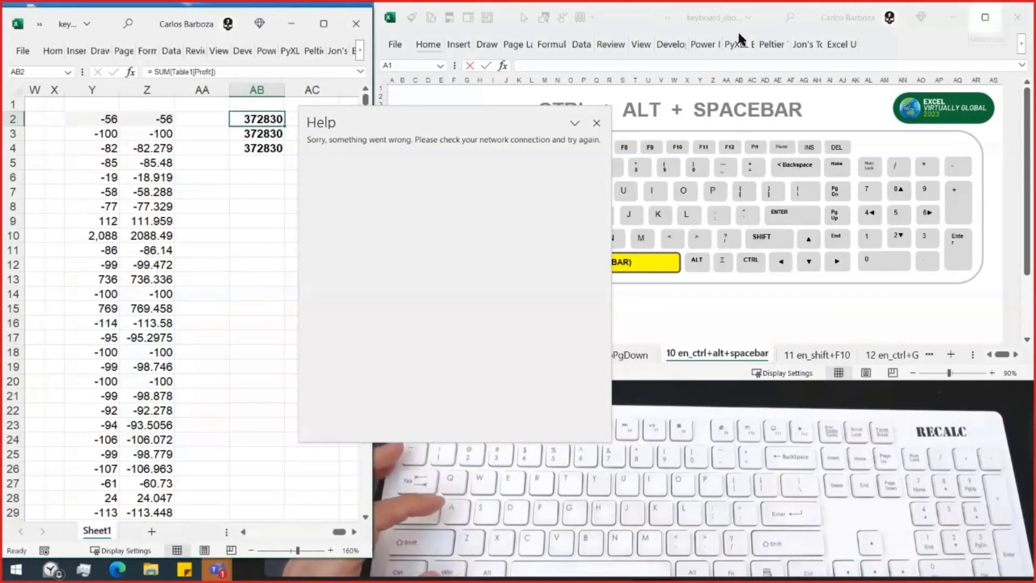
{"action": "mouse_move", "coordinate": [475, 127]}
{"action": "left_mouse_down"}
{"action": "mouse_move", "coordinate": [506, 130]}
{"action": "mouse_move", "coordinate": [470, 137]}
{"action": "left_mouse_up"}
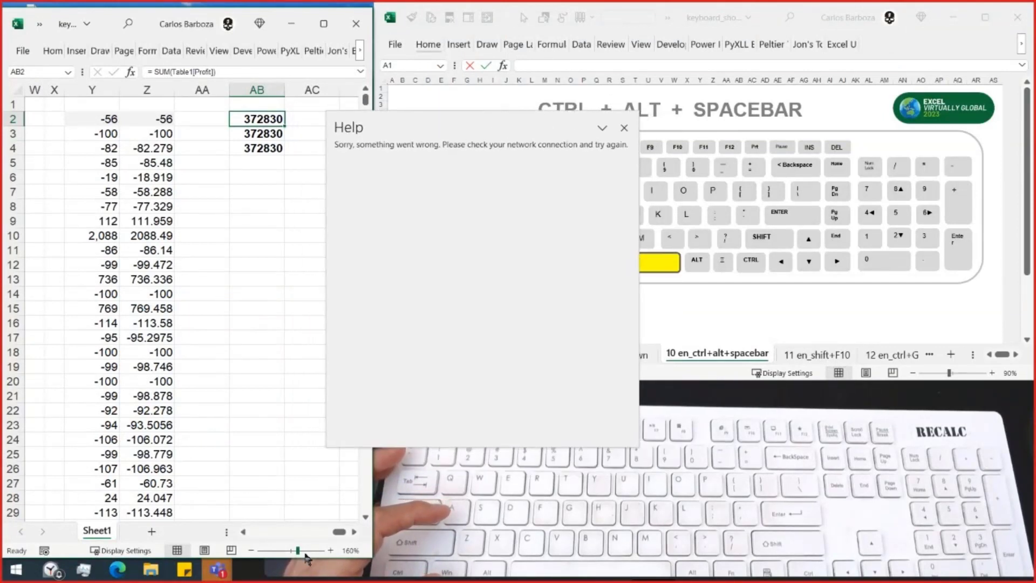
- Extend the data workbook's window down to the screen's bottom edge and move the floating Help pane higher
{"action": "left_click", "coordinate": [219, 571]}
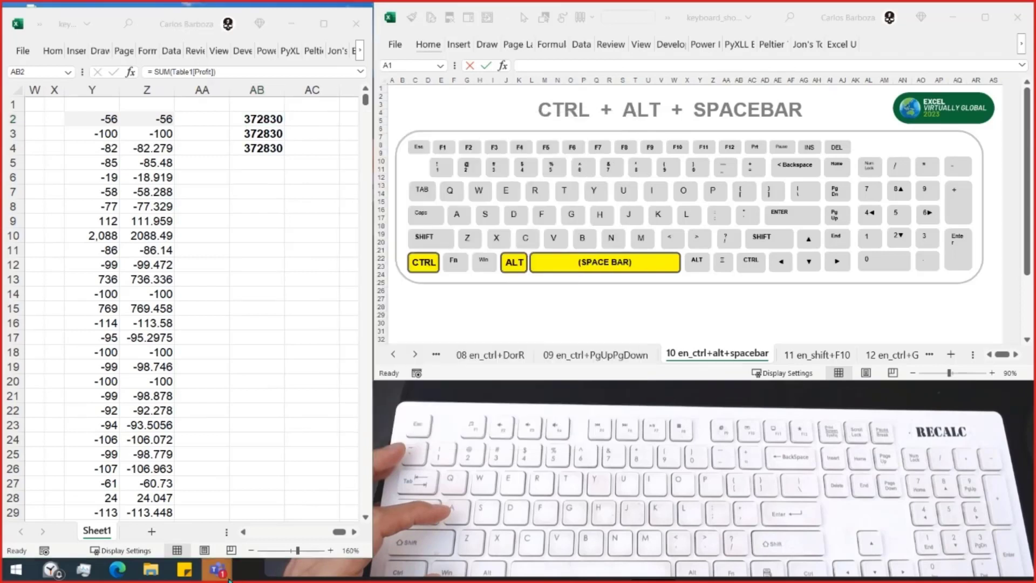
{"action": "left_click", "coordinate": [177, 496]}
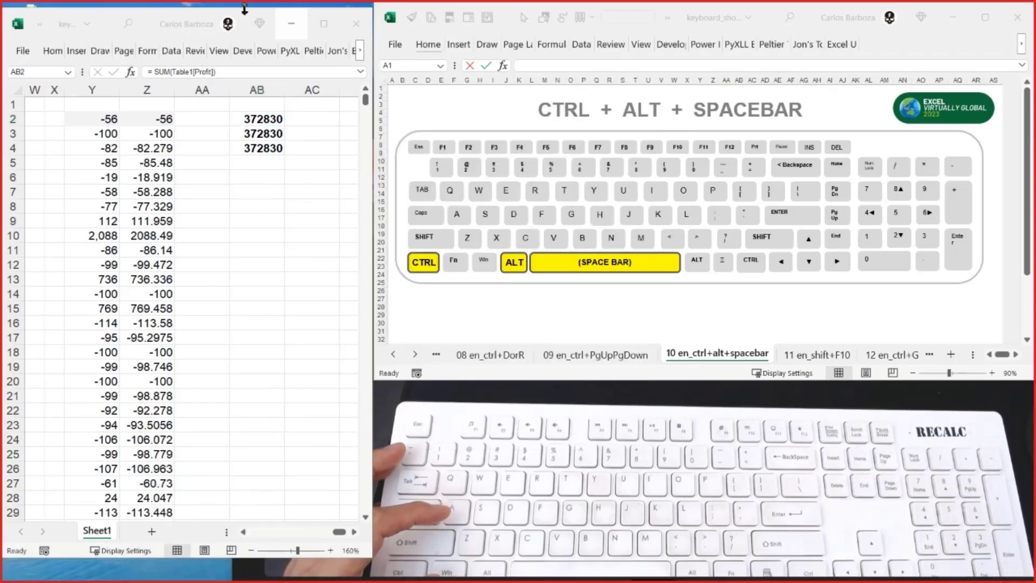
{"action": "mouse_move", "coordinate": [227, 552]}
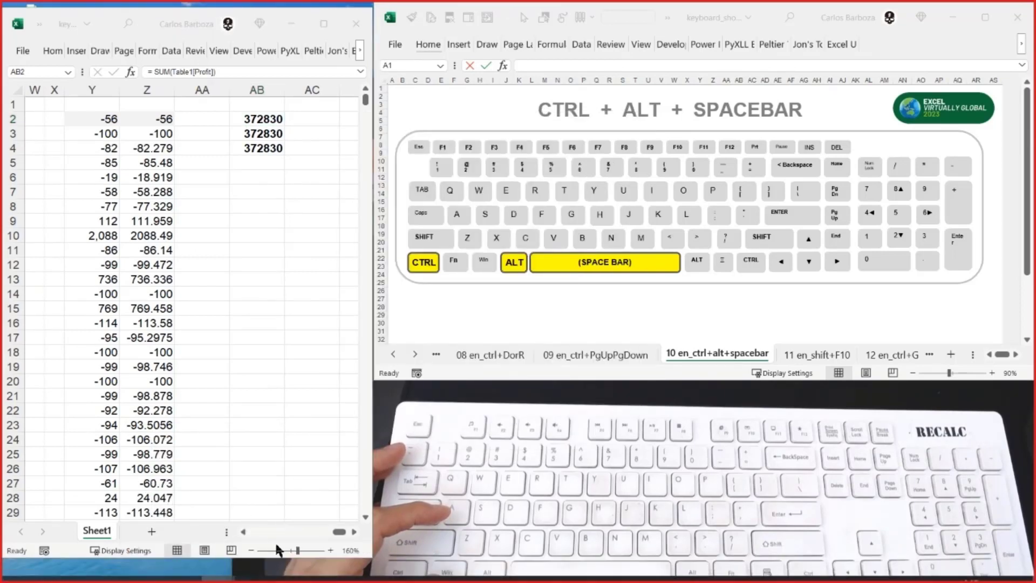
{"action": "left_click_drag", "start_coordinate": [273, 571], "coordinate": [273, 576]}
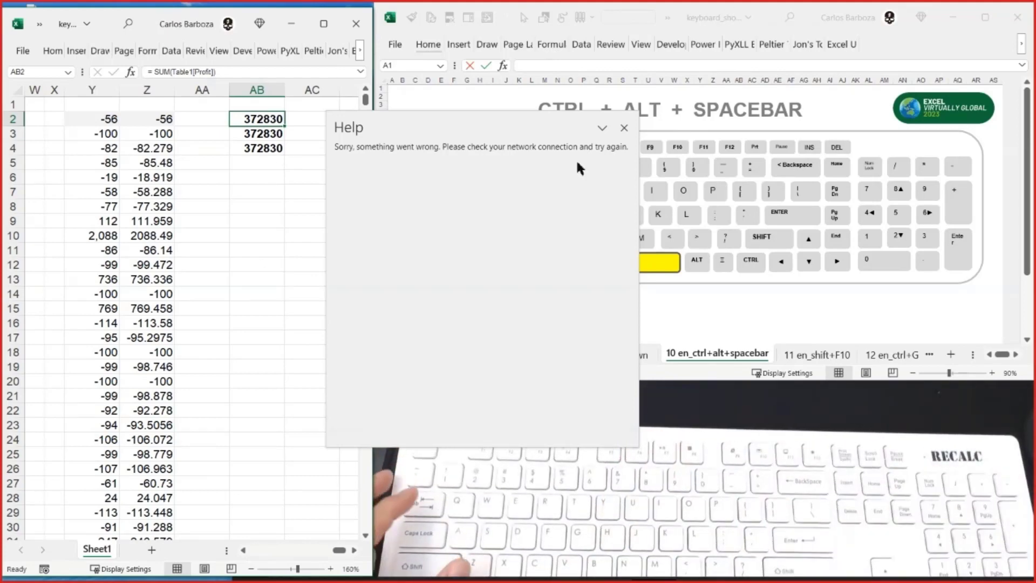
{"action": "left_click_drag", "start_coordinate": [504, 129], "coordinate": [506, 92]}
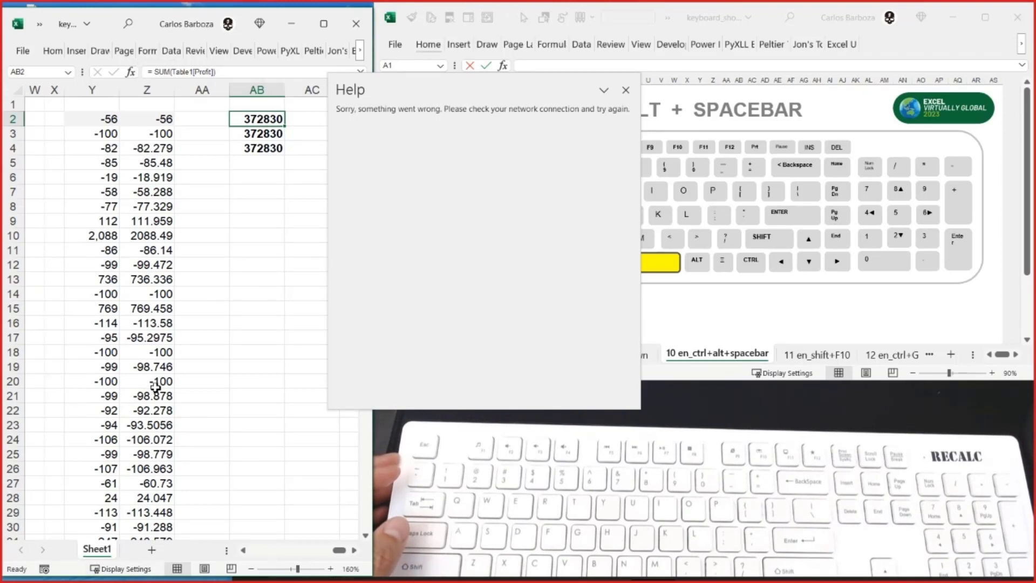
- Move the focus to the Sheet1 tab, browse its context commands such as Insert and Delete, and dismiss them
{"action": "key", "text": "F6"}
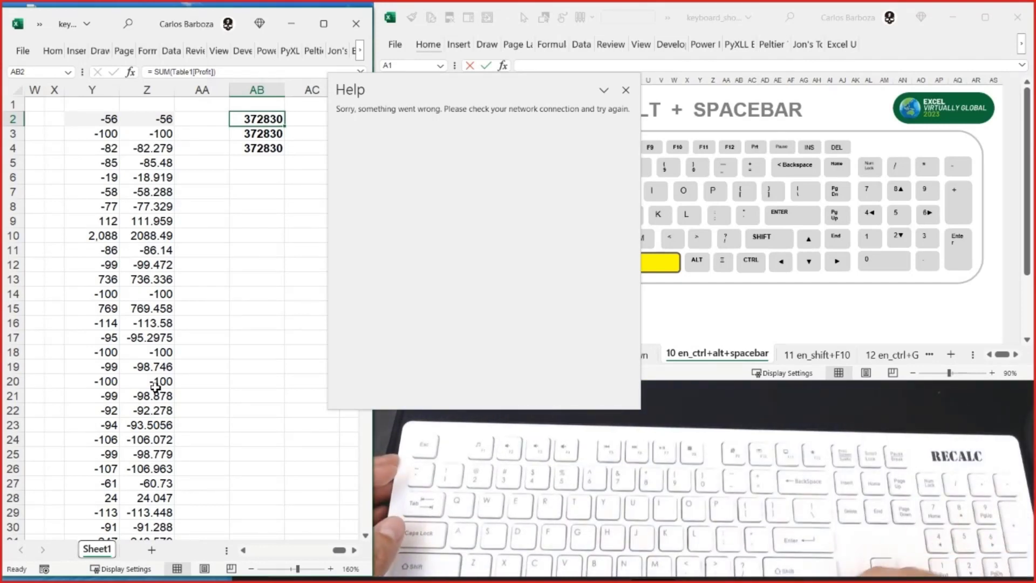
{"action": "key", "text": "shift+F10"}
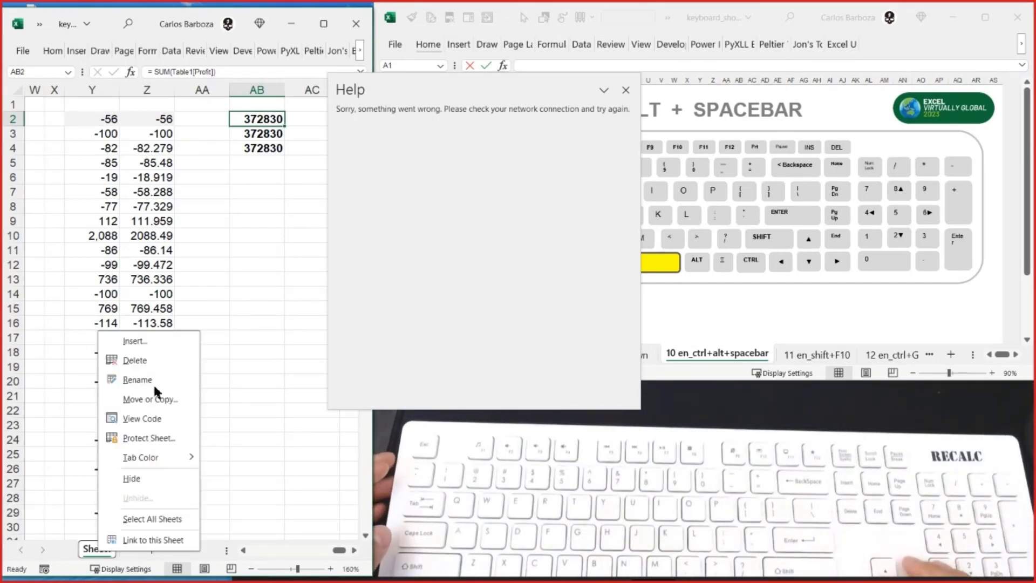
{"action": "key", "text": "Down"}
{"action": "key", "text": "Down"}
{"action": "key", "text": "Up"}
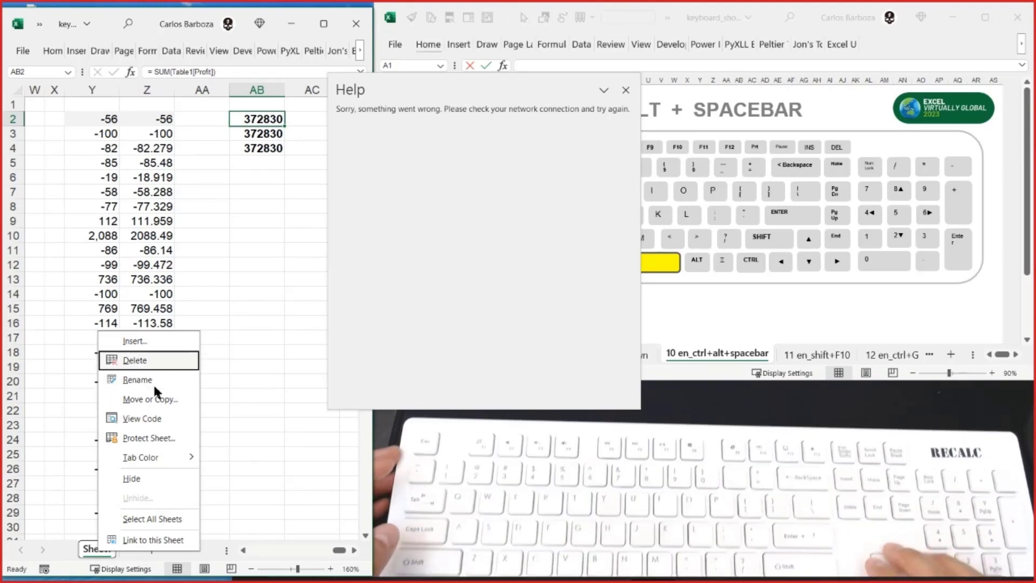
{"action": "key", "text": "Up"}
{"action": "key", "text": "Down"}
{"action": "key", "text": "Down"}
{"action": "key", "text": "Up"}
{"action": "key", "text": "Up"}
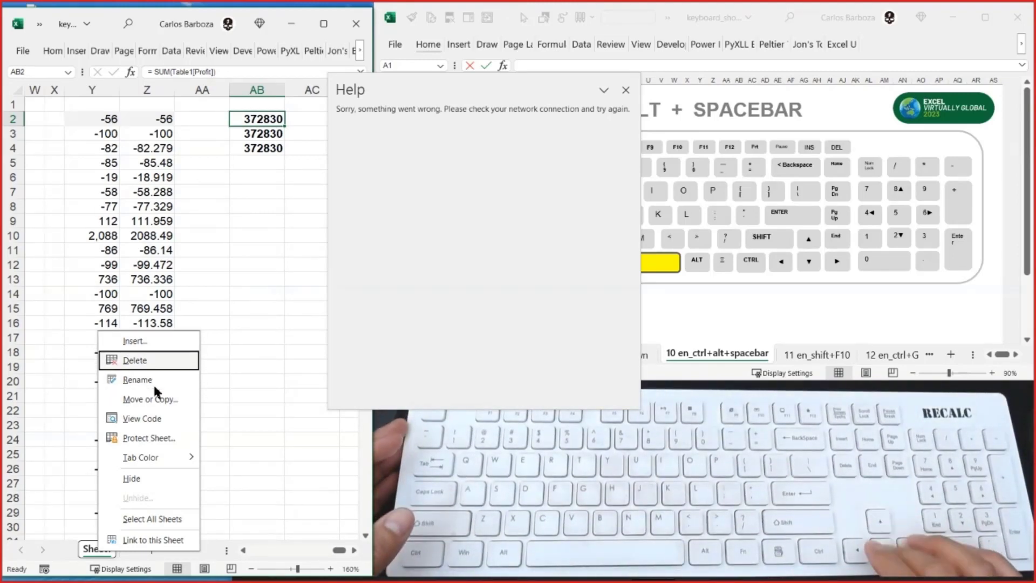
{"action": "key", "text": "Escape"}
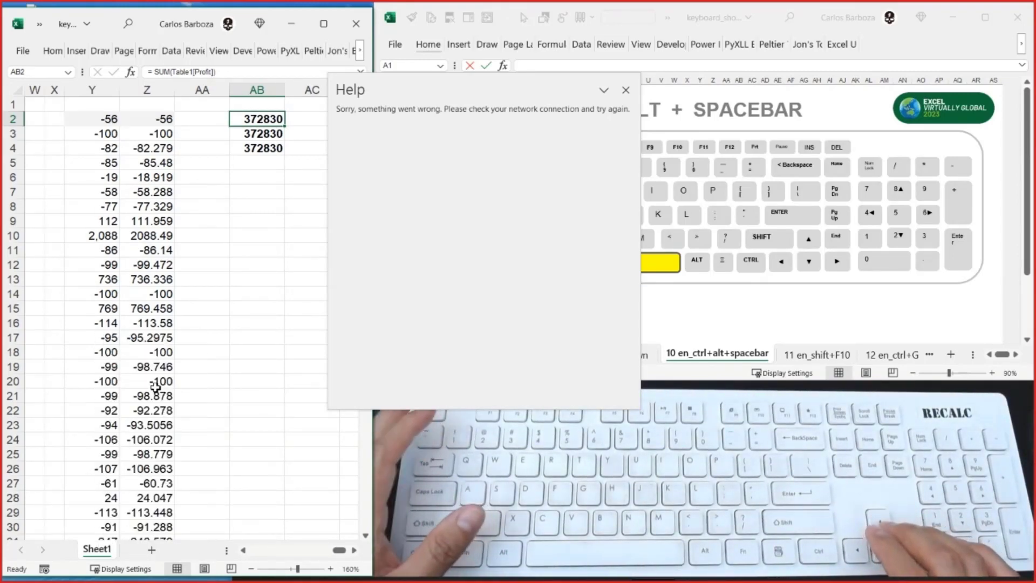
- Focus the Sheet1 tab again, bring up its context commands once more and dismiss them
{"action": "key", "text": "F6"}
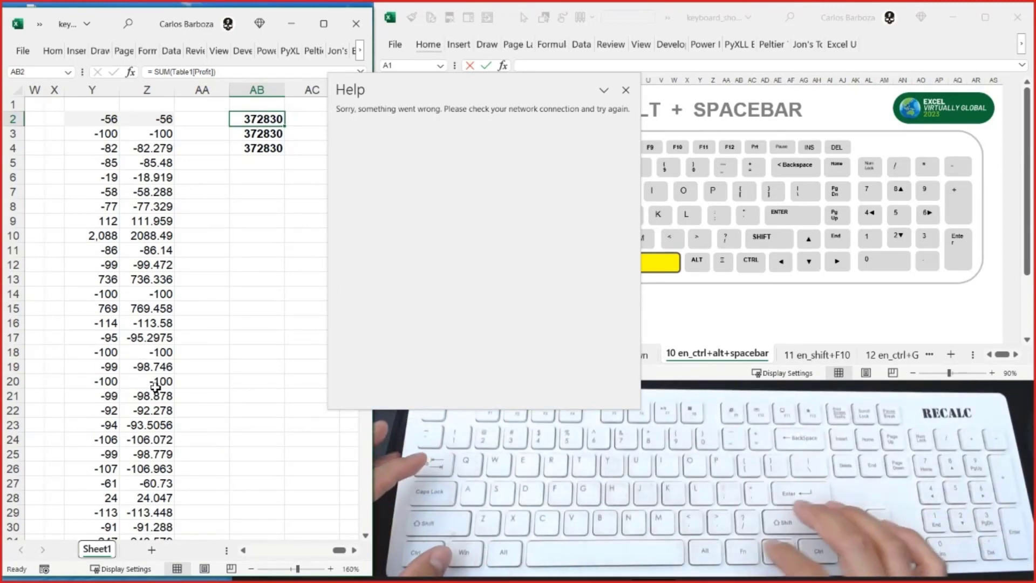
{"action": "key", "text": "Menu"}
{"action": "key", "text": "Up"}
{"action": "key", "text": "Down"}
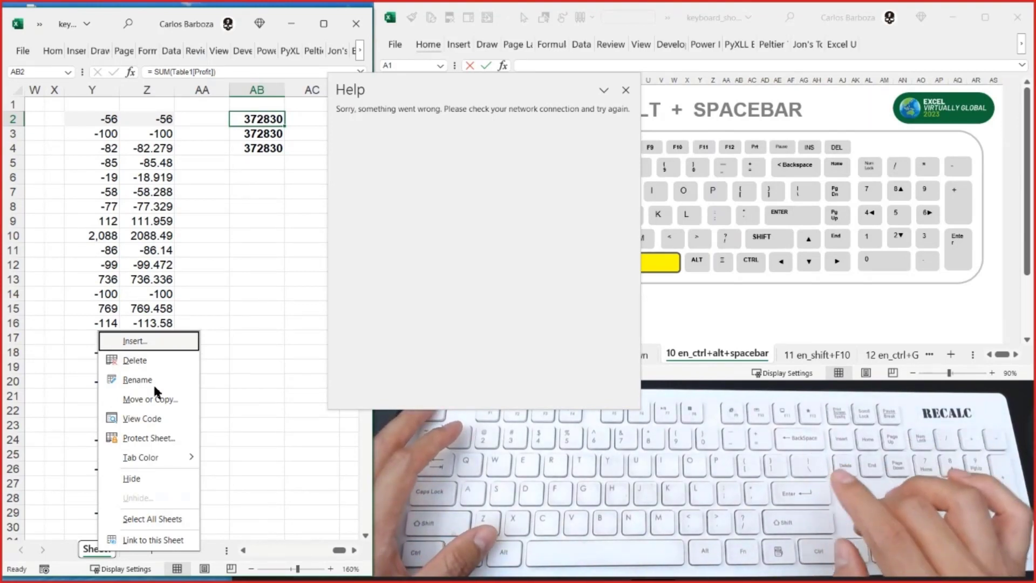
{"action": "key", "text": "Escape"}
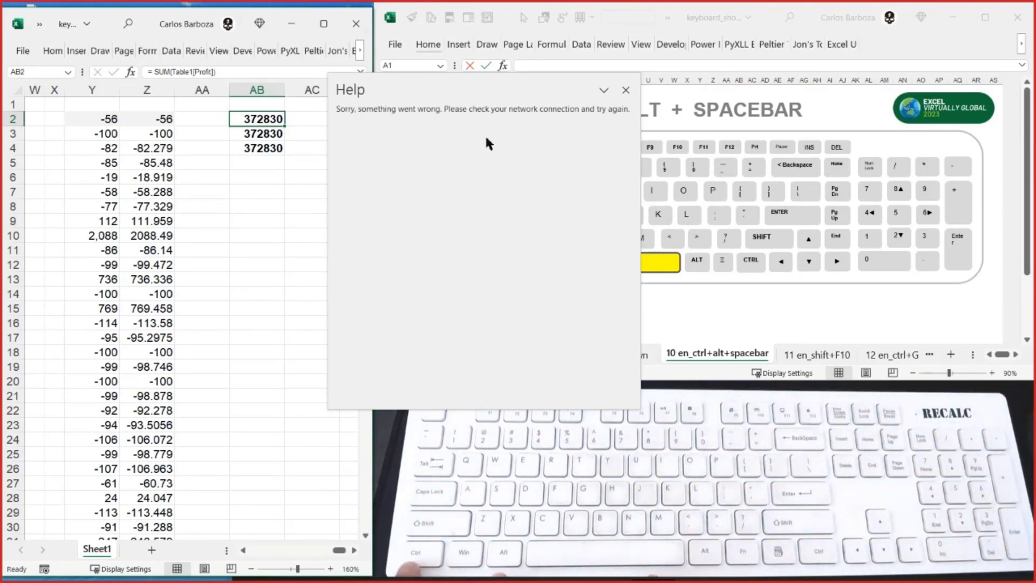
- Bring up the floating Help pane's options, browse through Move, Resize and Help, and close the pane with Close
{"action": "key", "text": "ctrl+alt+space"}
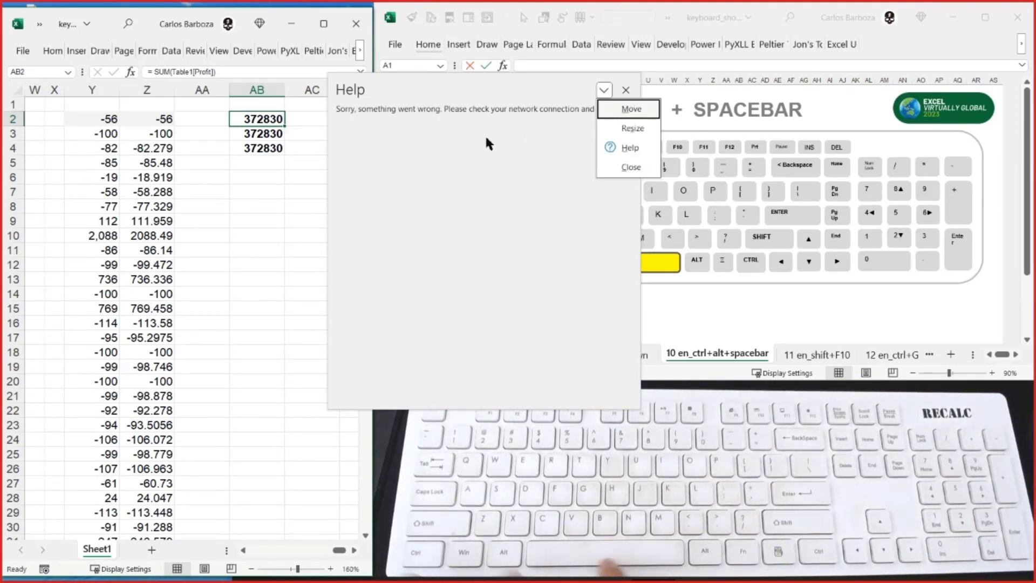
{"action": "key", "text": "Down"}
{"action": "key", "text": "Down"}
{"action": "key", "text": "Down"}
{"action": "key", "text": "Up"}
{"action": "key", "text": "Up"}
{"action": "key", "text": "Up"}
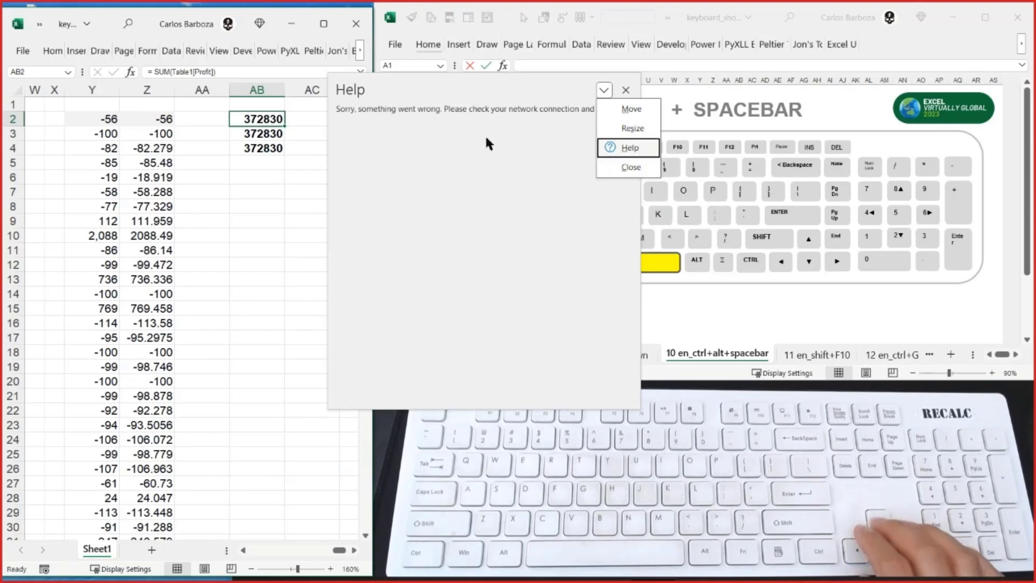
{"action": "key", "text": "Up"}
{"action": "key", "text": "Down"}
{"action": "key", "text": "Up"}
{"action": "key", "text": "Down"}
{"action": "key", "text": "Down"}
{"action": "key", "text": "Down"}
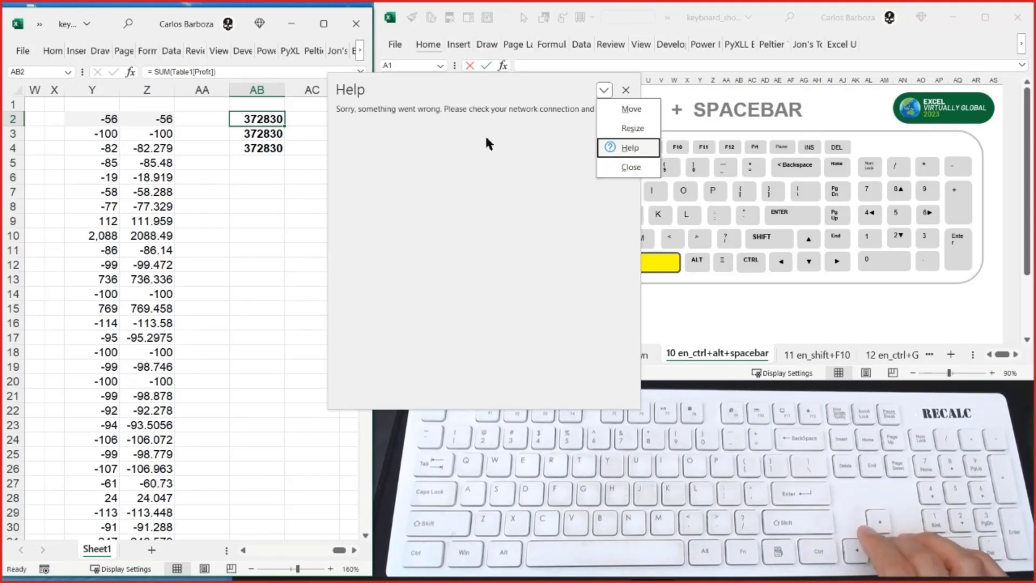
{"action": "key", "text": "Down"}
{"action": "key", "text": "Return"}
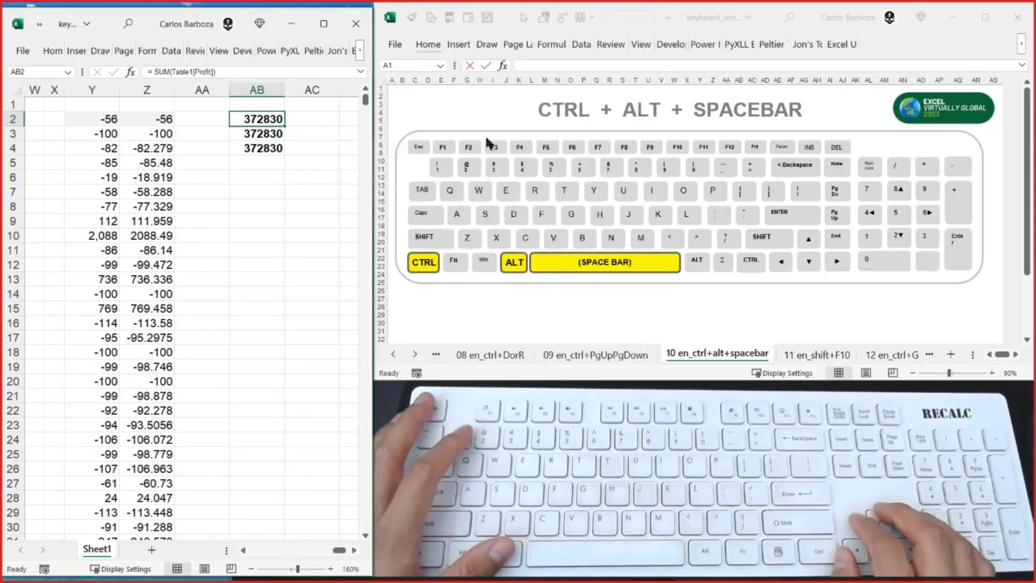
- Switch to the keyboard_shortcuts workbook and display the 11 en_shift+F10 sheet
{"action": "key", "text": "alt+Tab"}
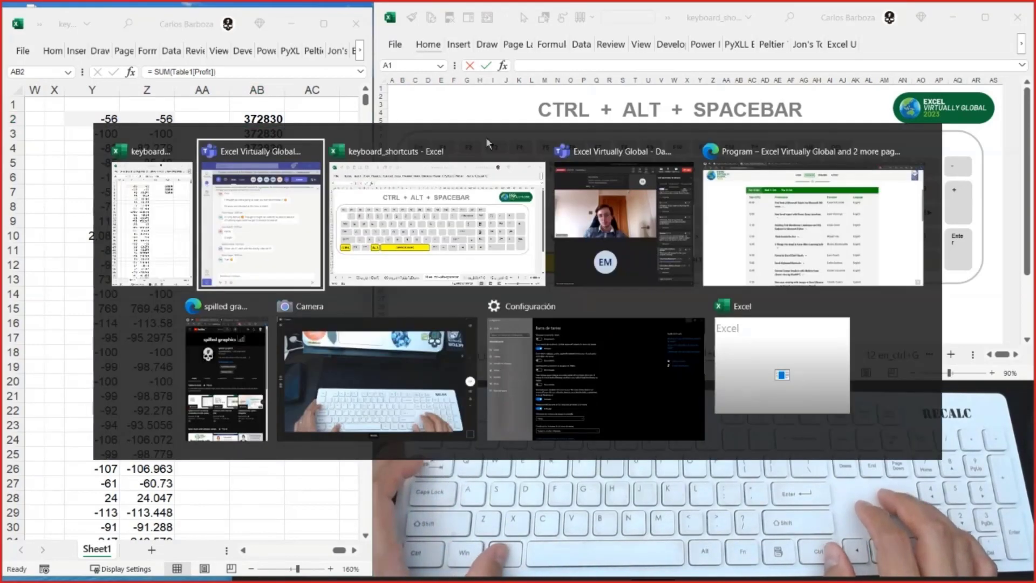
{"action": "key", "text": "alt+Tab"}
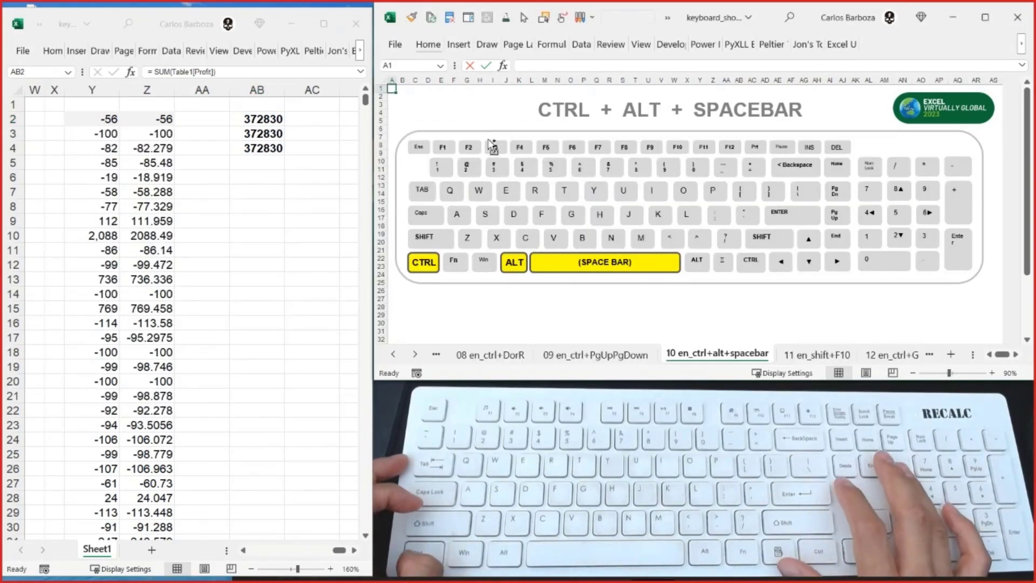
{"action": "key", "text": "ctrl+Page_Down"}
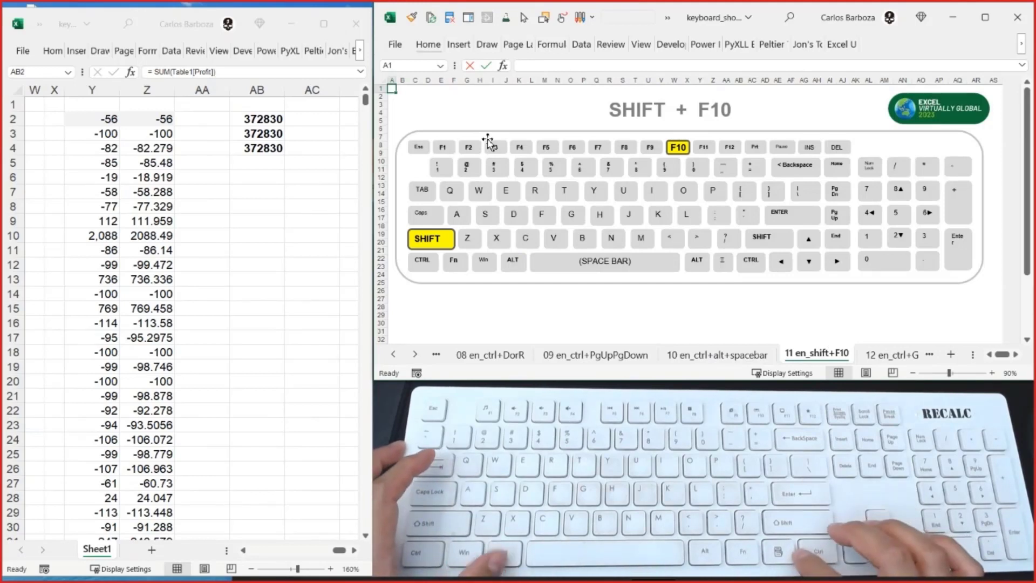
- Switch back to the data workbook and select cell Z2, which holds the LET formula
{"action": "key", "text": "alt+Tab"}
{"action": "key", "text": "Left"}
{"action": "key", "text": "Left"}
{"action": "key", "text": "Down"}
{"action": "key", "text": "Down"}
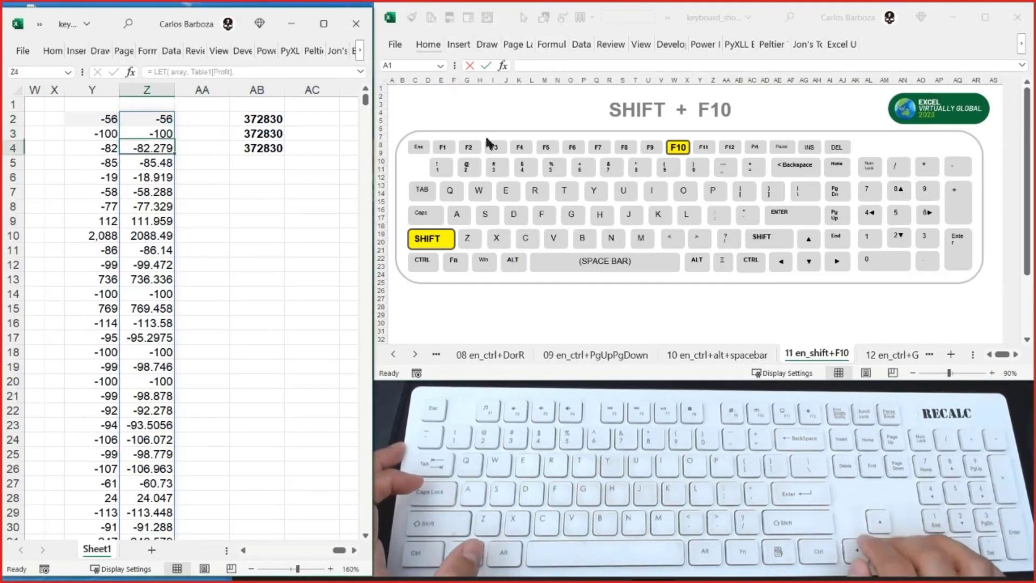
{"action": "key", "text": "Up"}
{"action": "key", "text": "Up"}
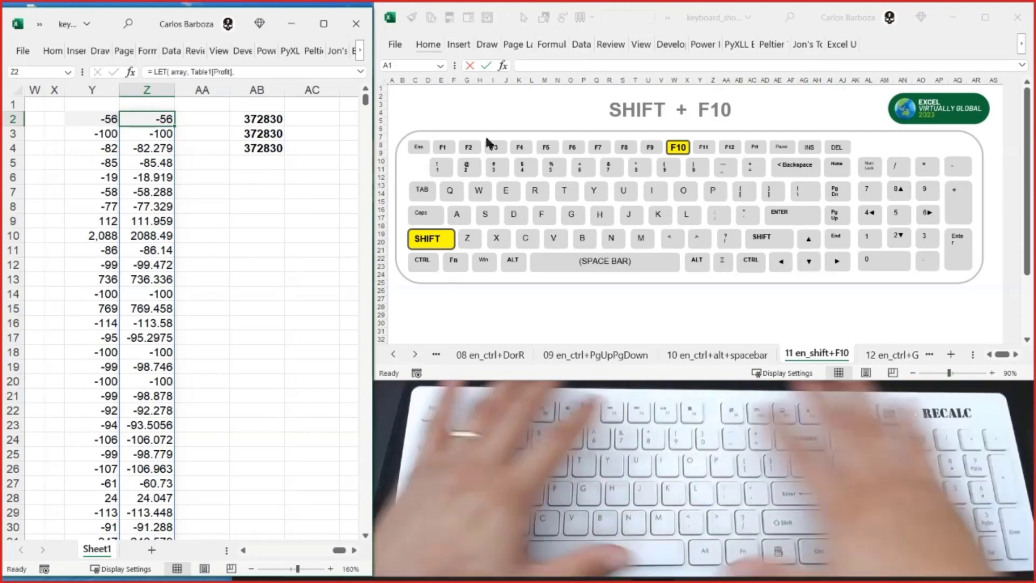
- Bring up cell Z2's context commands, browse around Insert and Delete, dismiss them, and bring them up and dismiss them once more
{"action": "key", "text": "shift+F10"}
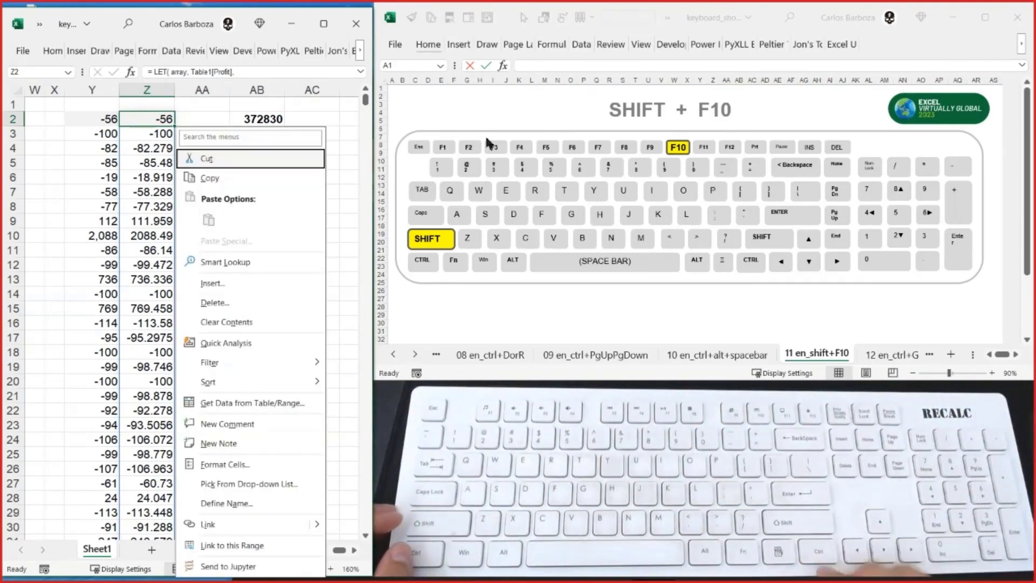
{"action": "key", "text": "Down"}
{"action": "key", "text": "Down"}
{"action": "key", "text": "Down"}
{"action": "key", "text": "Down"}
{"action": "key", "text": "Down"}
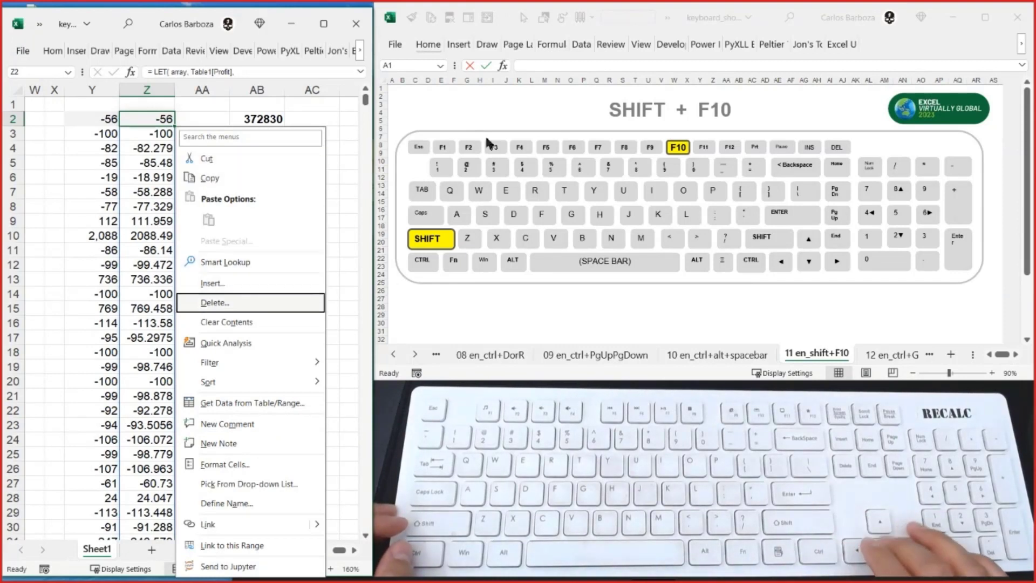
{"action": "key", "text": "Down"}
{"action": "key", "text": "Up"}
{"action": "key", "text": "Up"}
{"action": "key", "text": "Up"}
{"action": "key", "text": "Up"}
{"action": "key", "text": "Down"}
{"action": "key", "text": "Down"}
{"action": "key", "text": "Down"}
{"action": "key", "text": "Down"}
{"action": "key", "text": "Down"}
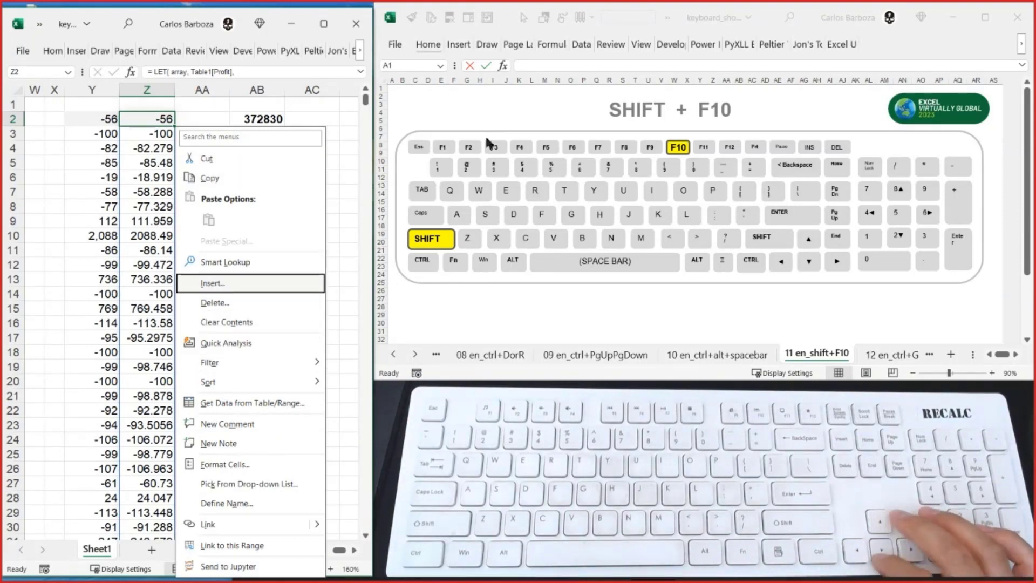
{"action": "key", "text": "Down"}
{"action": "key", "text": "Down"}
{"action": "key", "text": "Down"}
{"action": "key", "text": "Up"}
{"action": "key", "text": "Up"}
{"action": "key", "text": "Up"}
{"action": "key", "text": "Up"}
{"action": "key", "text": "Up"}
{"action": "key", "text": "Up"}
{"action": "key", "text": "Up"}
{"action": "key", "text": "Up"}
{"action": "key", "text": "Up"}
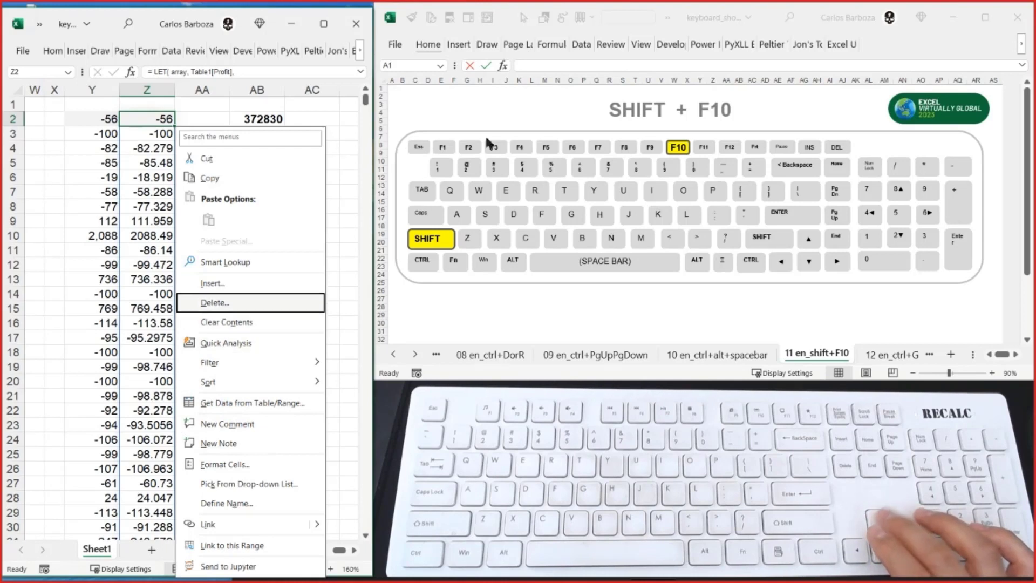
{"action": "key", "text": "Up"}
{"action": "key", "text": "Up"}
{"action": "key", "text": "Down"}
{"action": "key", "text": "Down"}
{"action": "key", "text": "Down"}
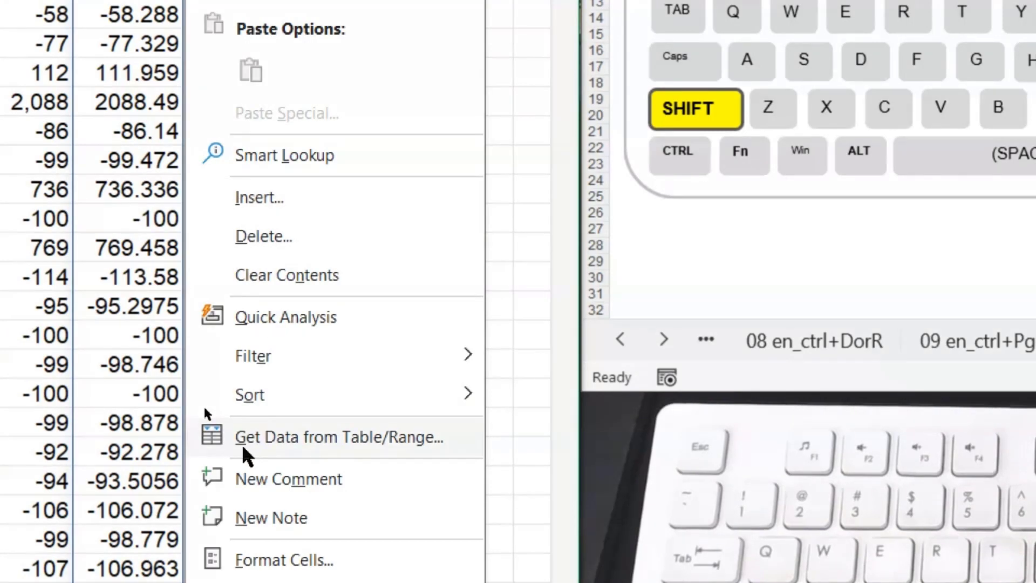
{"action": "key", "text": "Escape"}
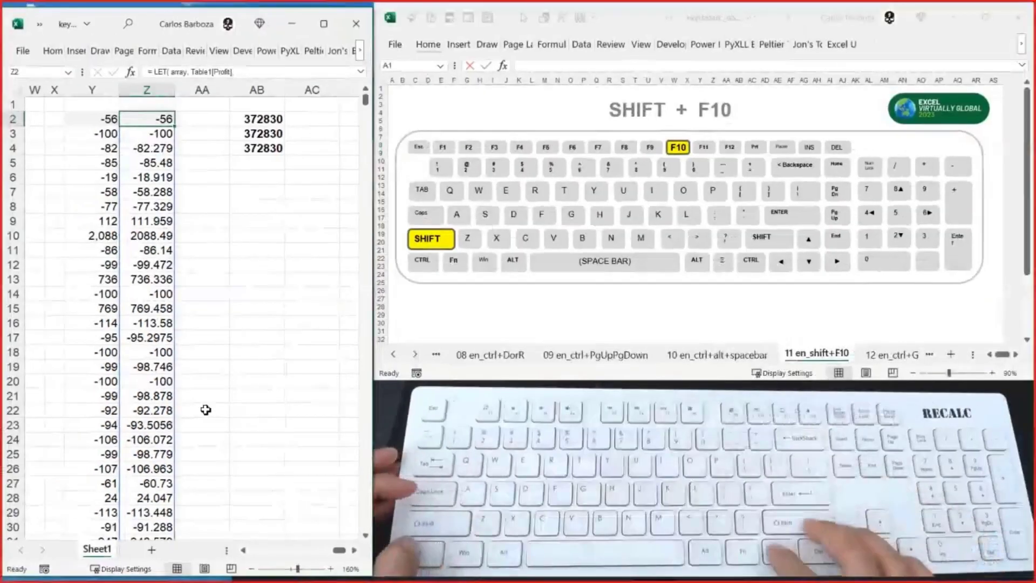
{"action": "key", "text": "shift+F10"}
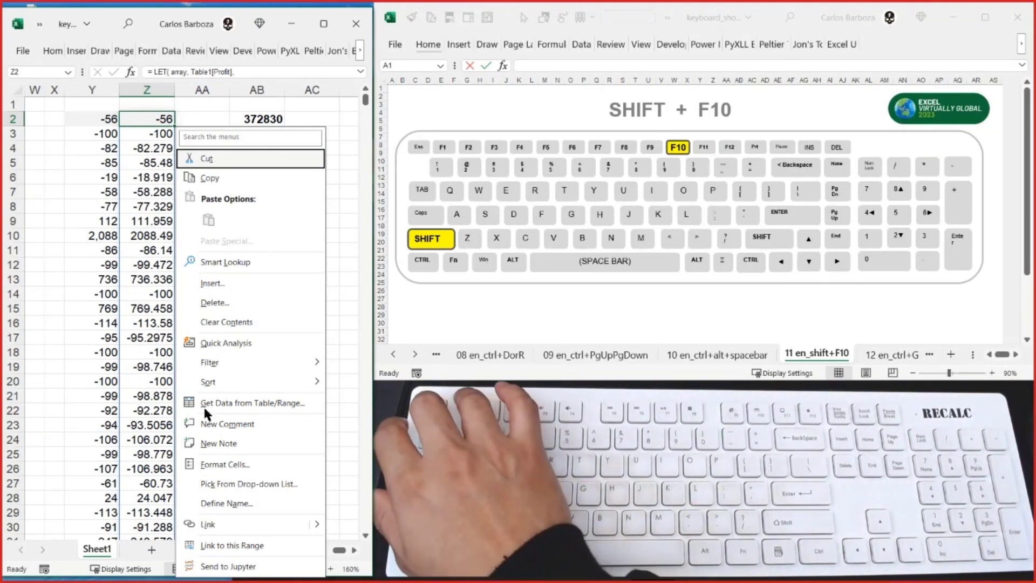
{"action": "key", "text": "Escape"}
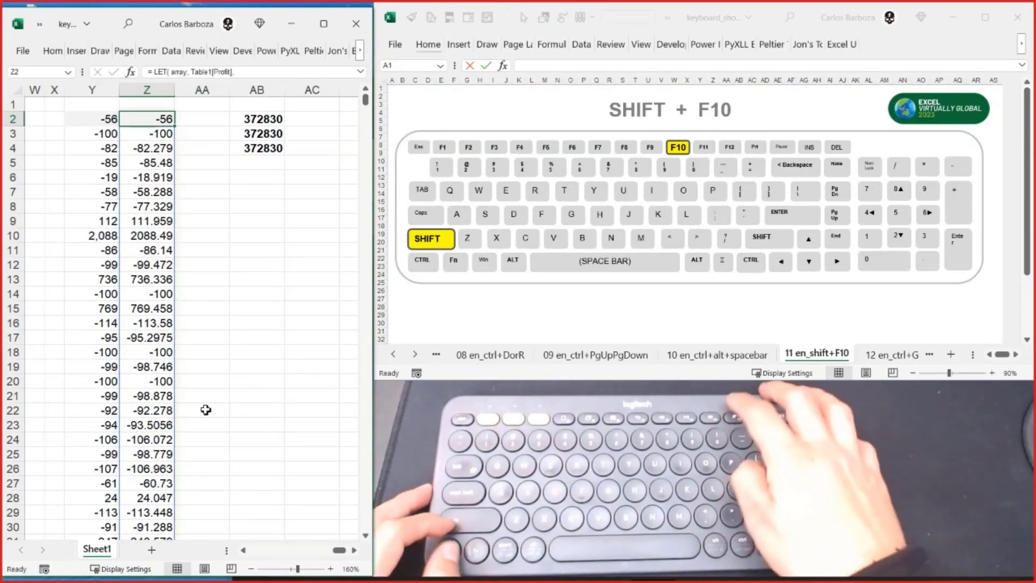
- Select cell Z4, display the ribbon's key tips and dismiss them
{"action": "key", "text": "Left"}
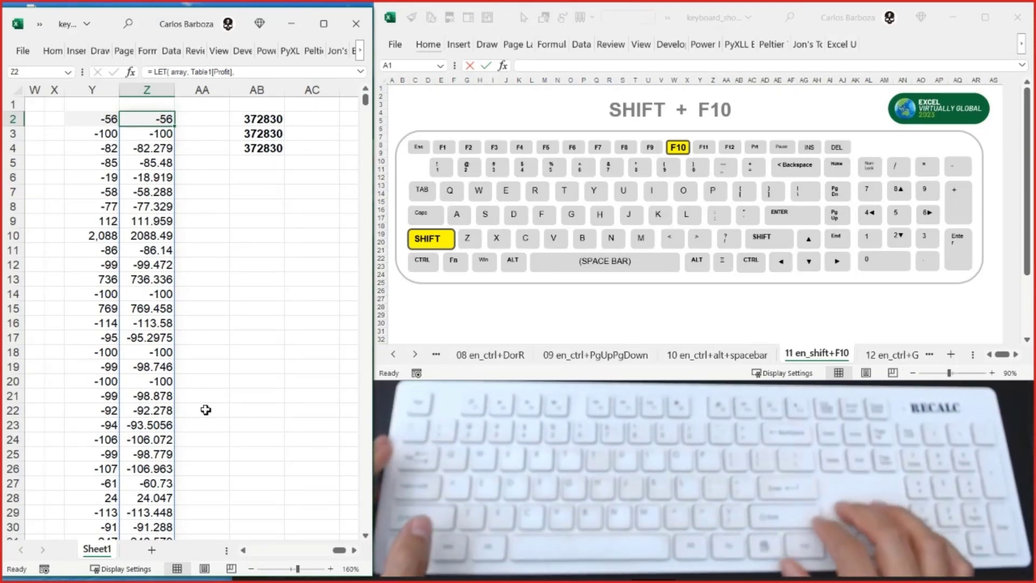
{"action": "key", "text": "Down"}
{"action": "key", "text": "Down"}
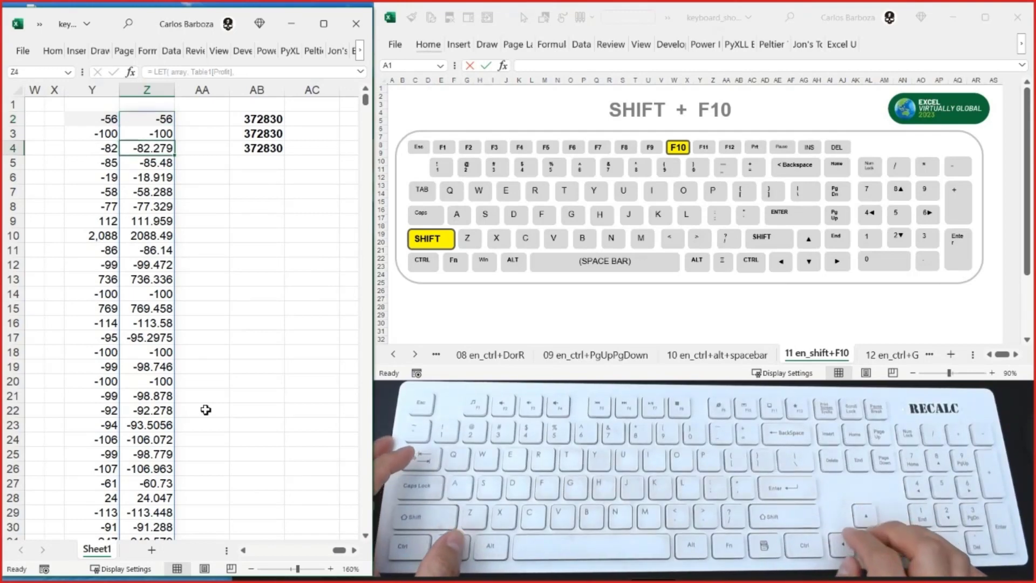
{"action": "key", "text": "alt"}
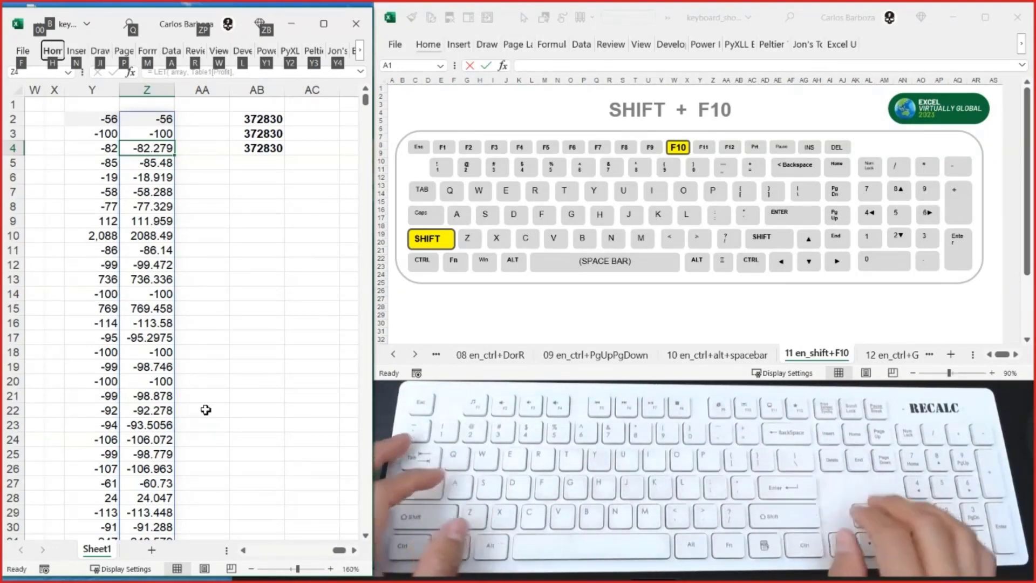
{"action": "key", "text": "Escape"}
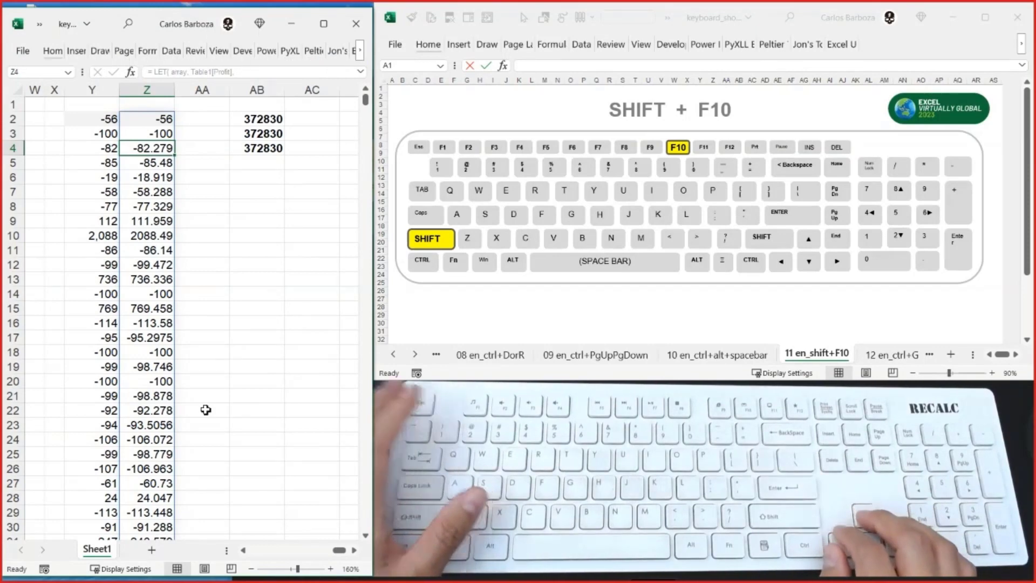
- Display the 12 en_ctrl+G sheet in the keyboard_shortcuts workbook, and return to cell Z2 in the data workbook
{"action": "key", "text": "alt+Tab"}
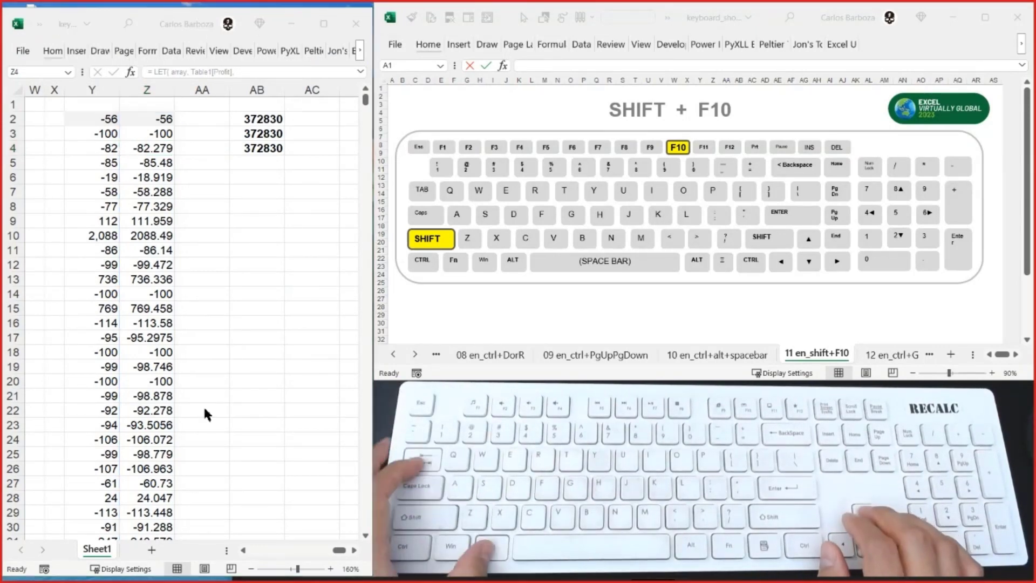
{"action": "key", "text": "ctrl+Page_Down"}
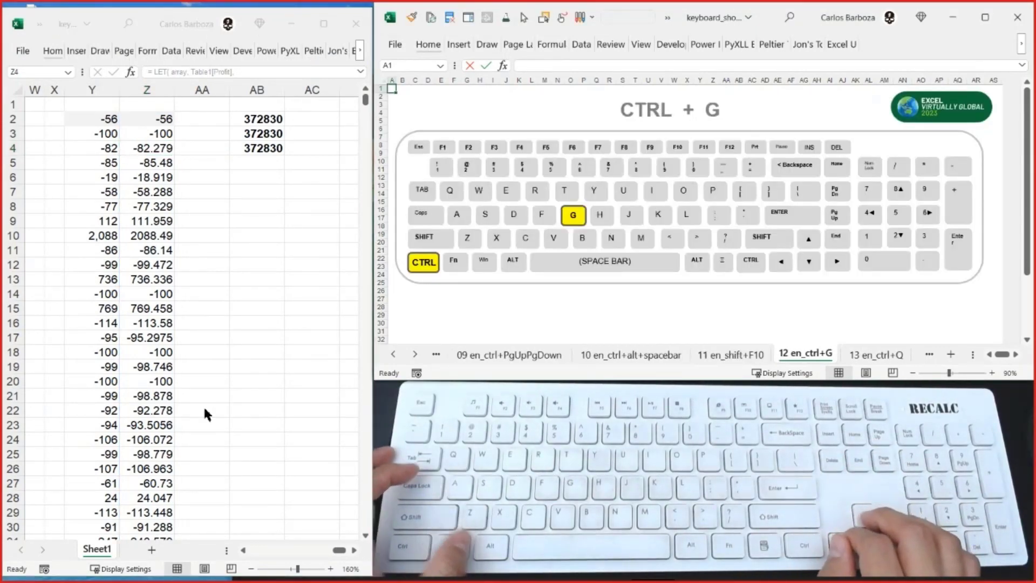
{"action": "key", "text": "alt+Tab"}
{"action": "key", "text": "Up"}
{"action": "key", "text": "Up"}
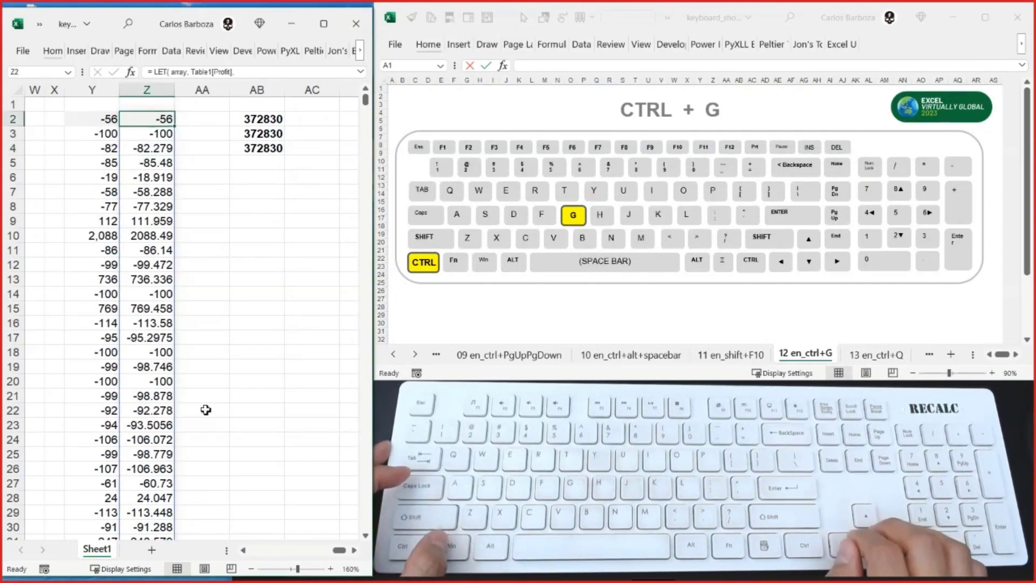
{"action": "key", "text": "Right"}
{"action": "key", "text": "Left"}
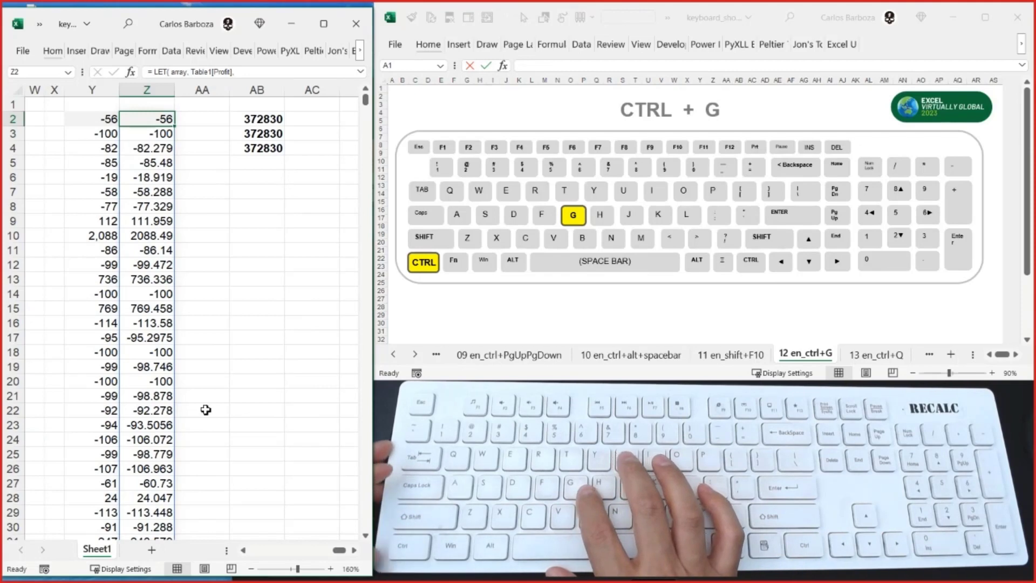
- Jump to cell A1 using Go To with the reference A1
{"action": "key", "text": "ctrl+g"}
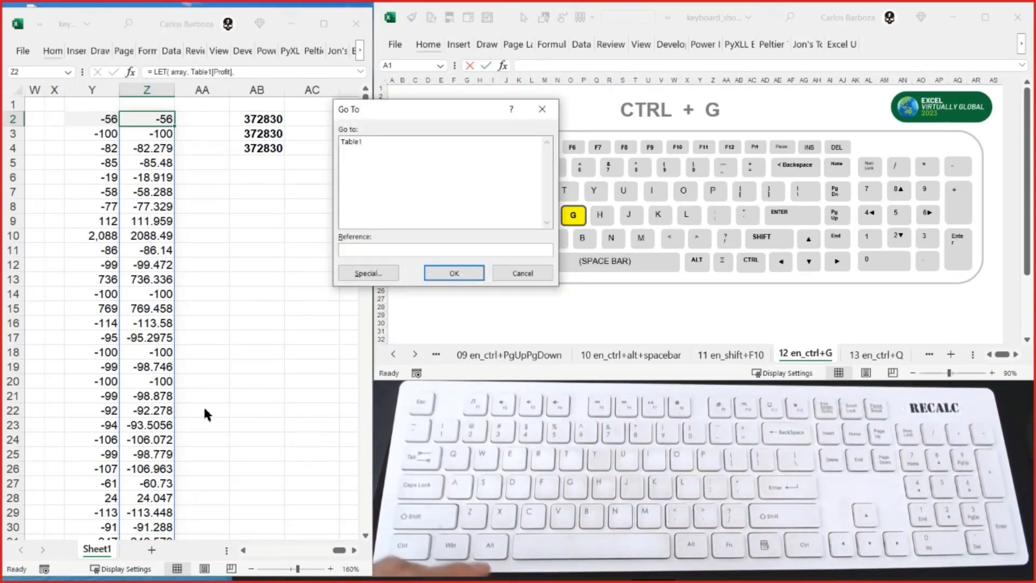
{"action": "type", "text": "A1"}
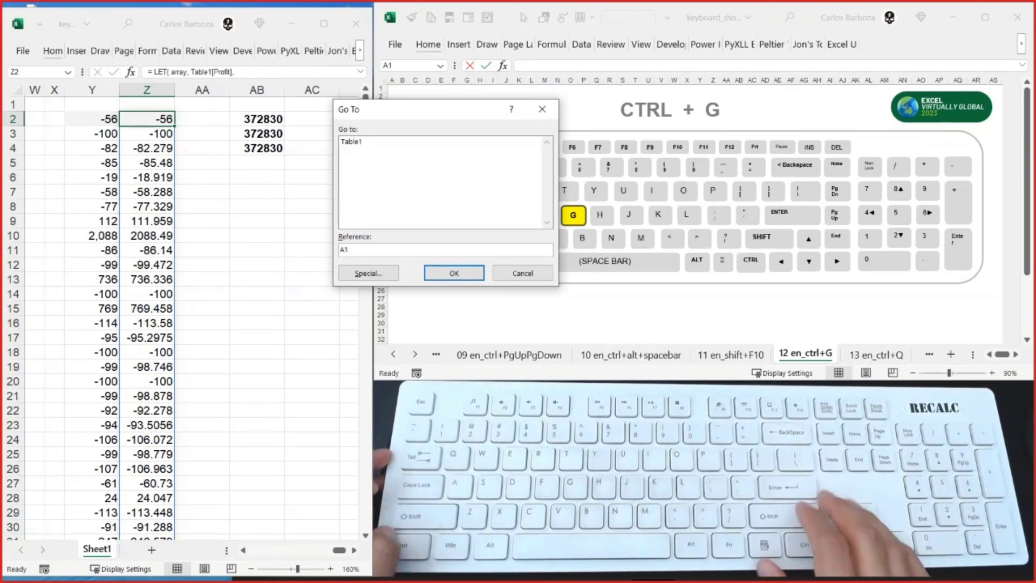
{"action": "key", "text": "Return"}
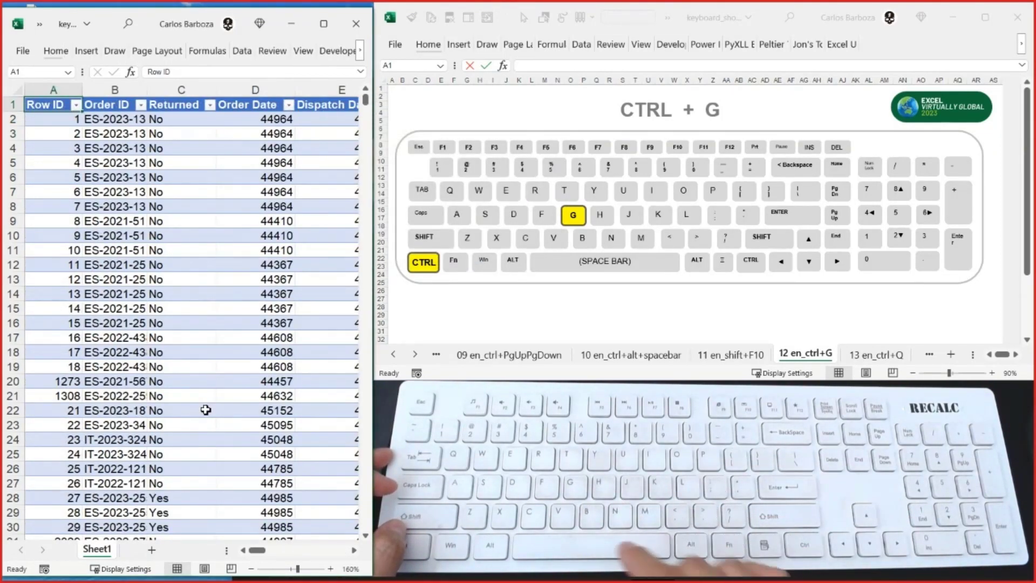
- Check the Go To dialog's recent references, and use Go To to select cell C150
{"action": "key", "text": "ctrl+g"}
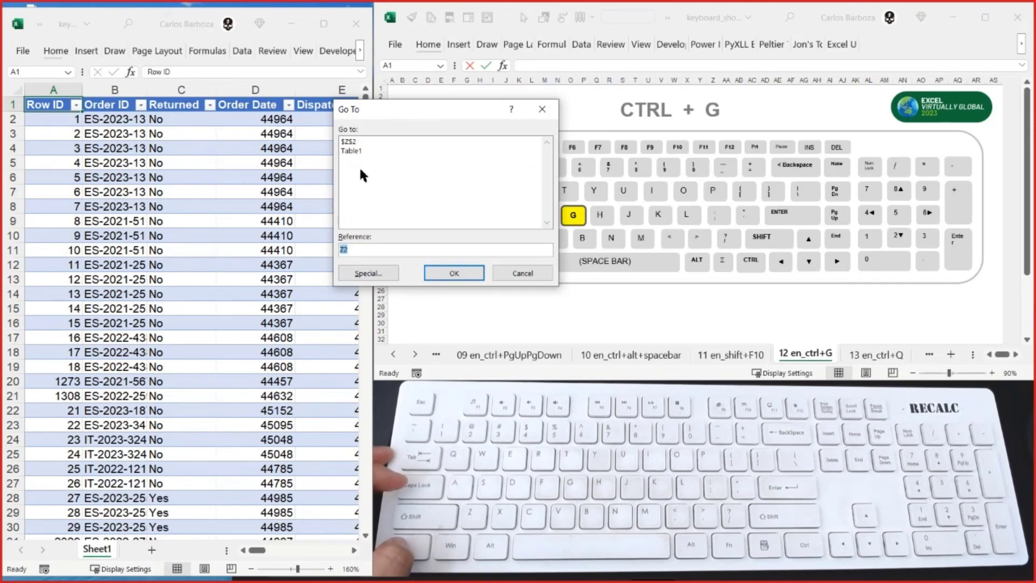
{"action": "key", "text": "Escape"}
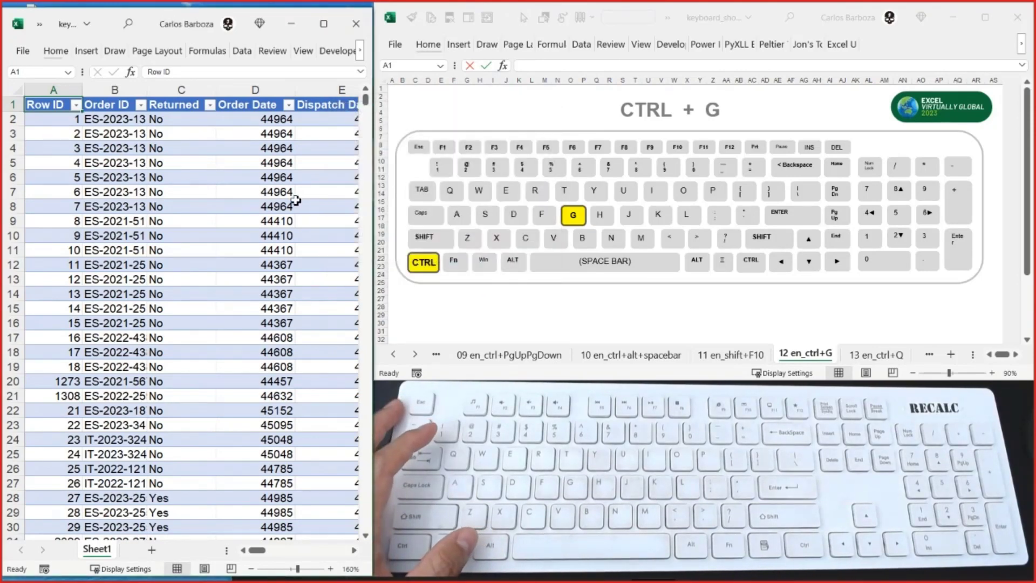
{"action": "key", "text": "ctrl+g"}
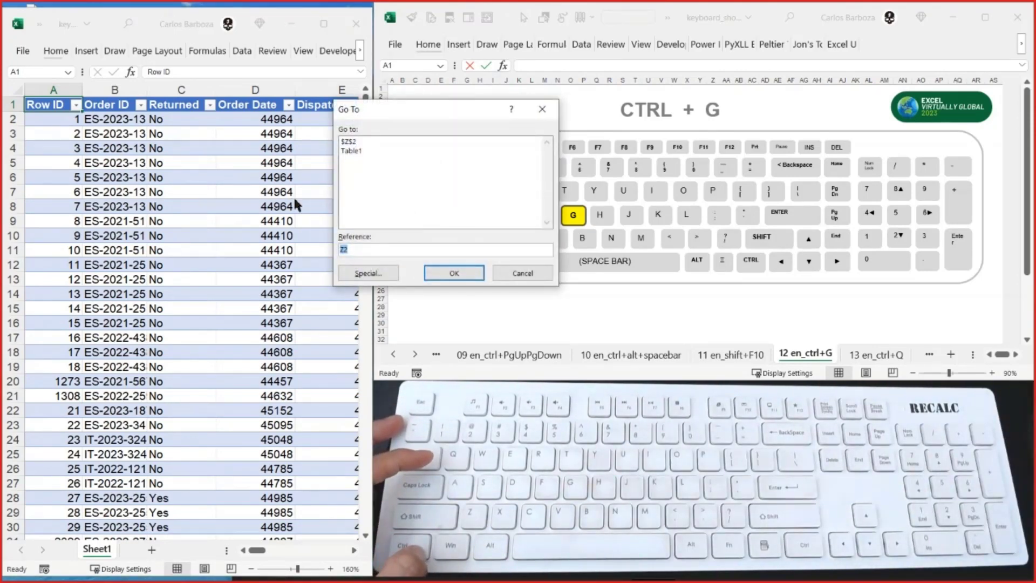
{"action": "type", "text": "c"}
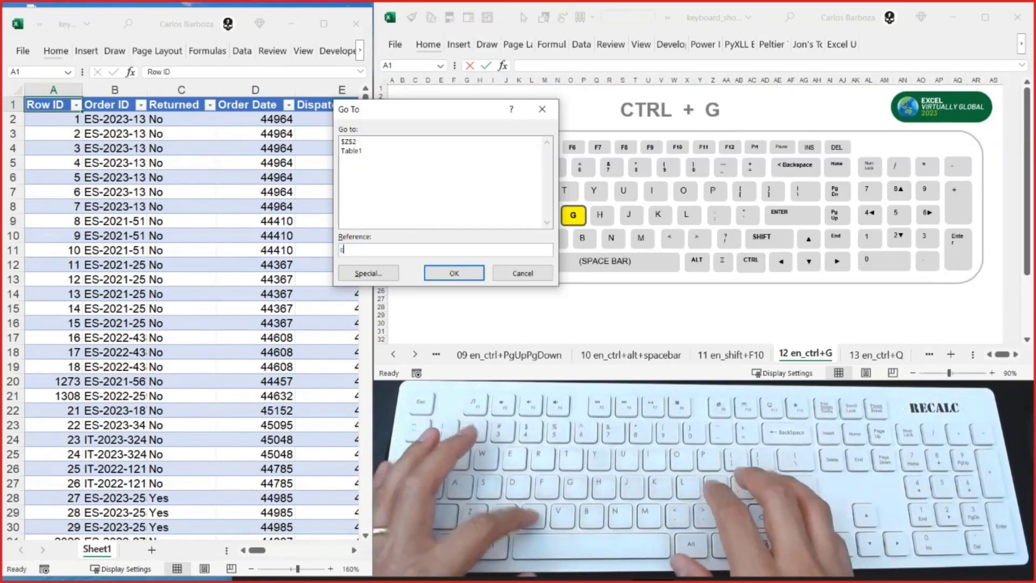
{"action": "type", "text": "150"}
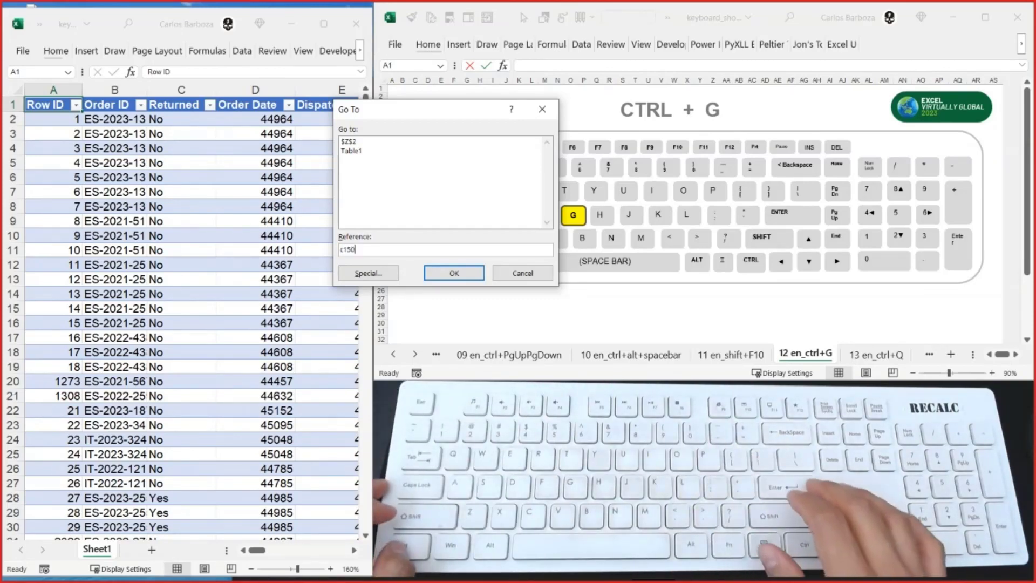
{"action": "key", "text": "Return"}
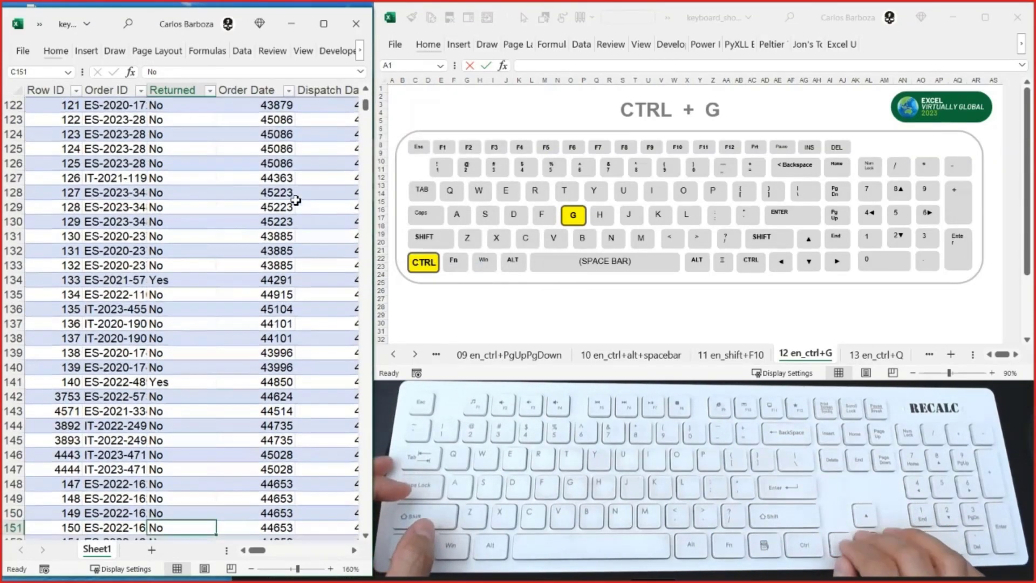
{"action": "key", "text": "Up"}
- Bring up the Go To dialog to view its recent references, move it over the data table, and close it
{"action": "key", "text": "ctrl+g"}
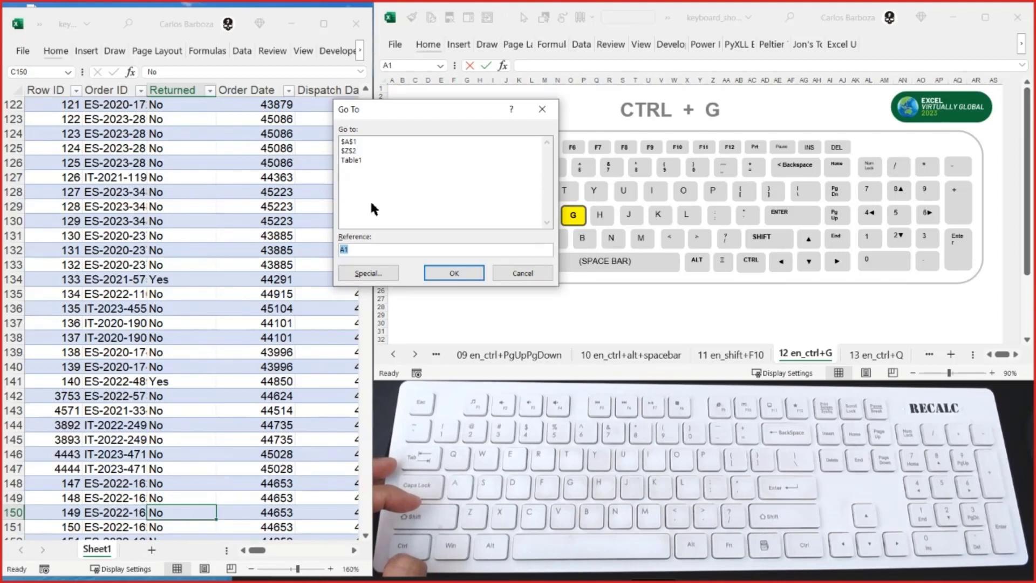
{"action": "left_click_drag", "start_coordinate": [384, 122], "coordinate": [282, 254]}
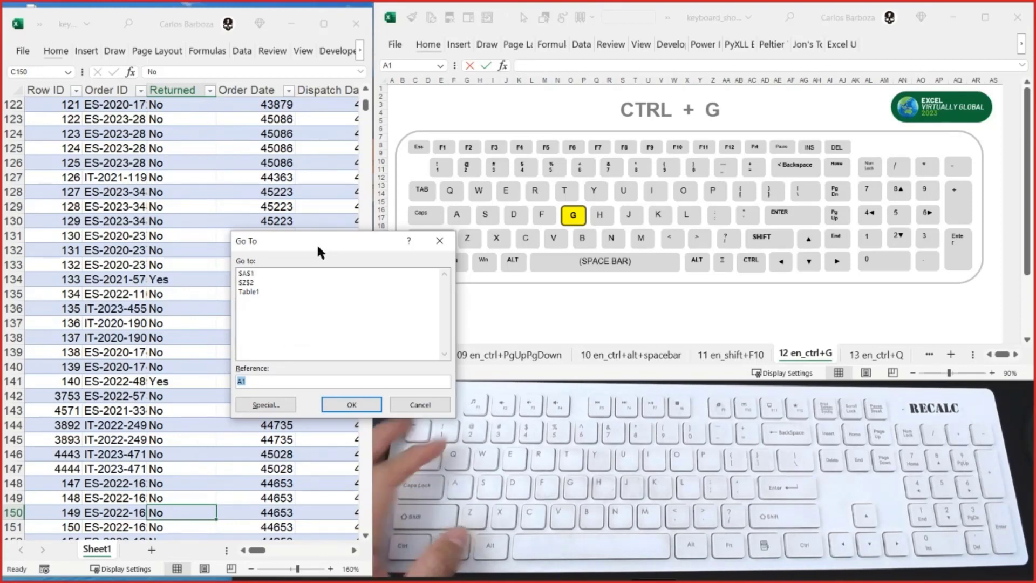
{"action": "key", "text": "Escape"}
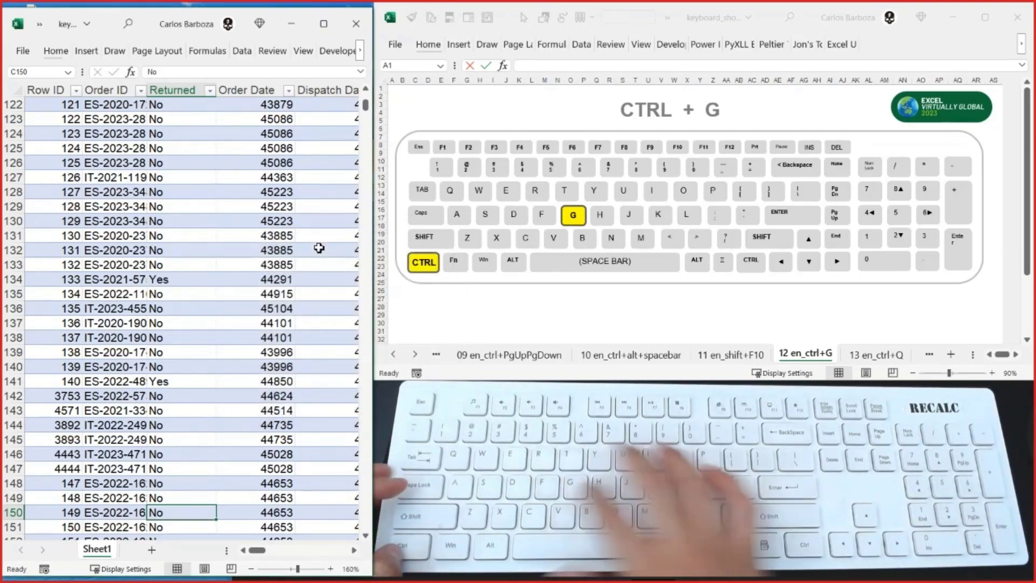
- Return to cell A1, bring up Go To again to point out its Special option, and close the dialog
{"action": "key", "text": "ctrl+Home"}
{"action": "key", "text": "ctrl+g"}
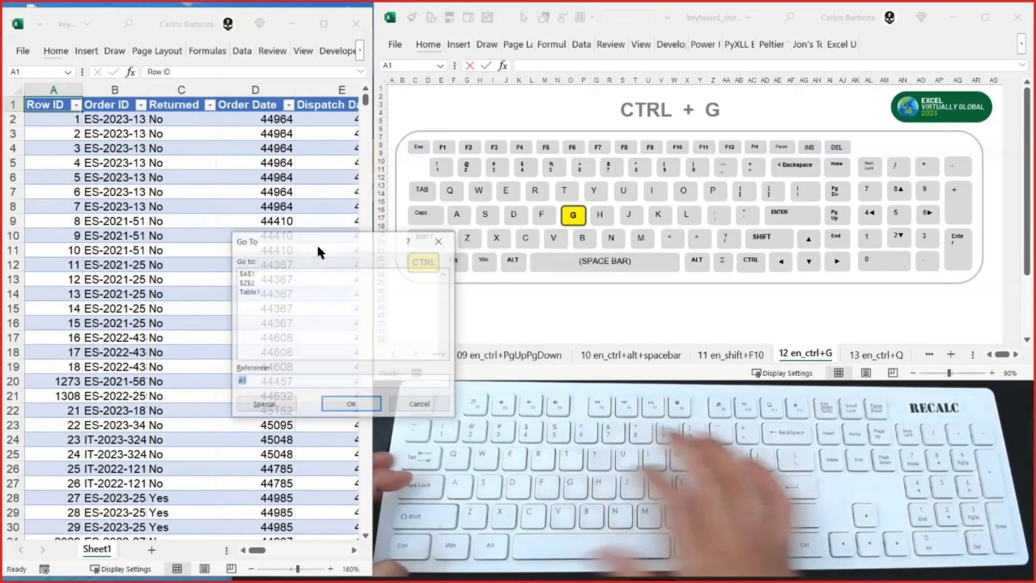
{"action": "left_click_drag", "start_coordinate": [316, 243], "coordinate": [361, 162]}
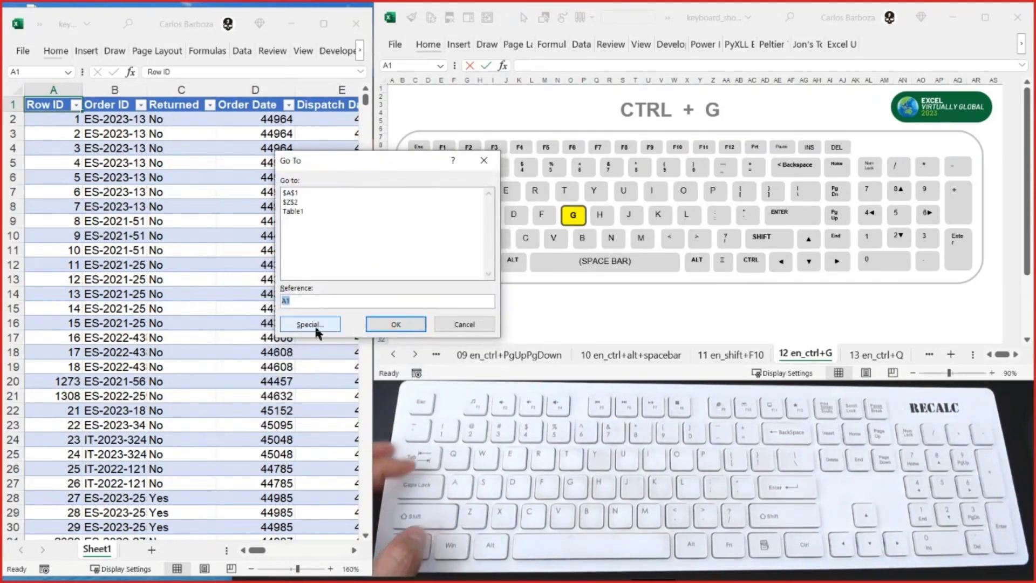
{"action": "key", "text": "Escape"}
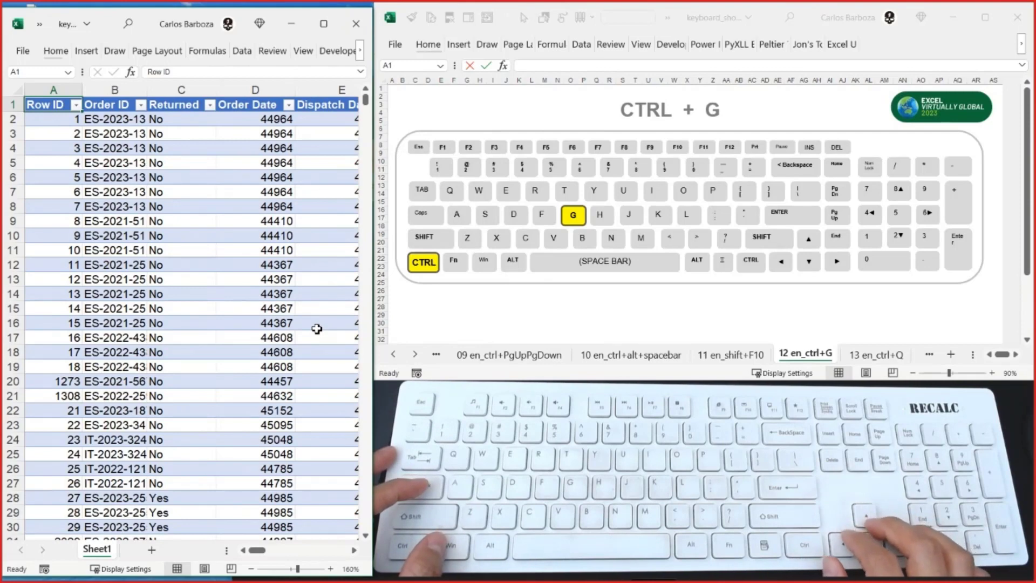
- Move to cell G2, the first data cell of the Customer ID column
{"action": "key", "text": "Tab"}
{"action": "key", "text": "Tab"}
{"action": "key", "text": "Tab"}
{"action": "key", "text": "Tab"}
{"action": "key", "text": "Tab"}
{"action": "key", "text": "Tab"}
{"action": "key", "text": "Tab"}
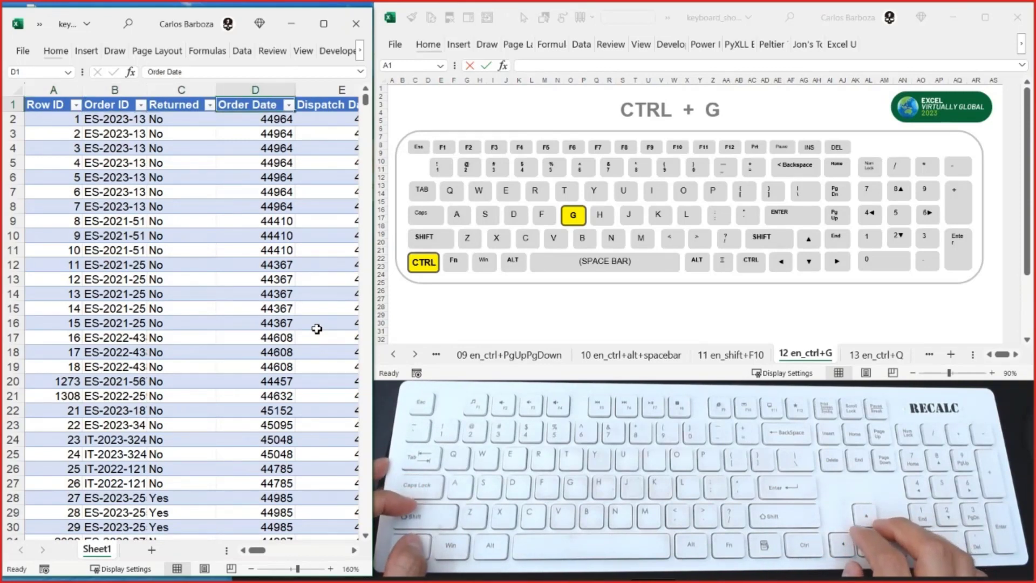
{"action": "key", "text": "shift+Tab"}
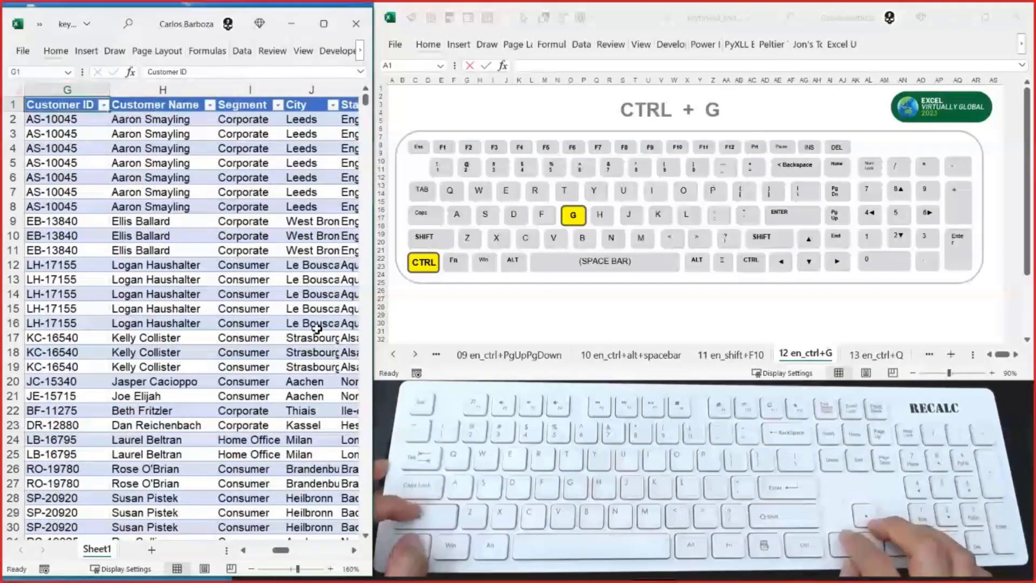
{"action": "key", "text": "Down"}
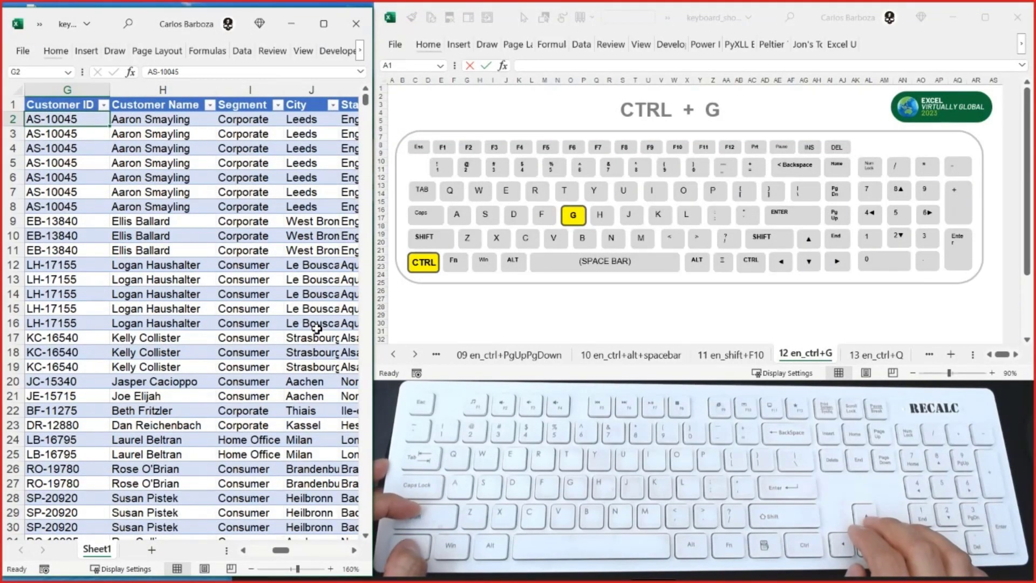
{"action": "key", "text": "shift+Right"}
{"action": "key", "text": "shift+Down"}
{"action": "key", "text": "shift+Down"}
{"action": "key", "text": "shift+Down"}
{"action": "key", "text": "shift+Down"}
{"action": "key", "text": "shift+Down"}
{"action": "key", "text": "shift+Down"}
{"action": "key", "text": "shift+Down"}
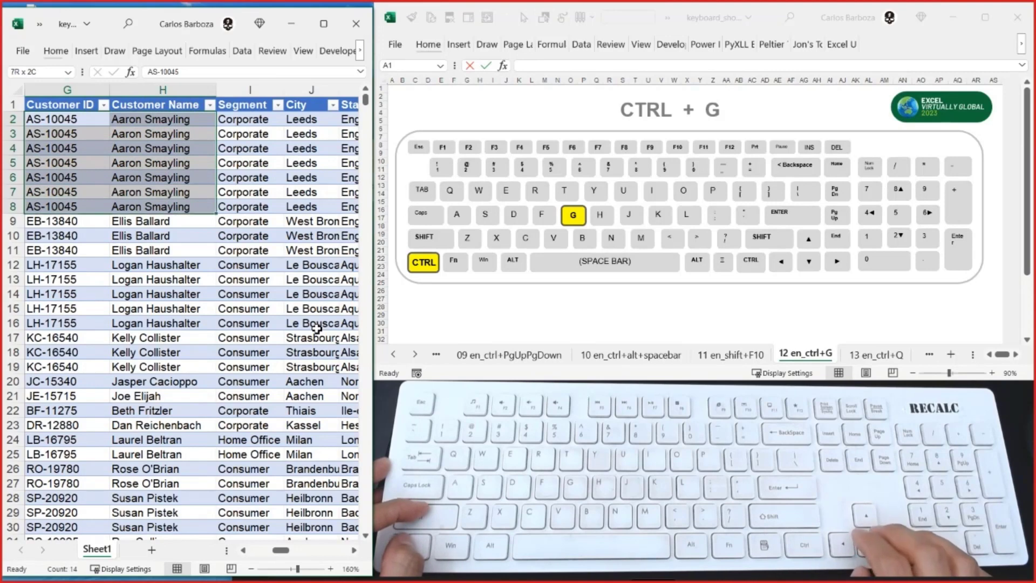
{"action": "key", "text": "shift+Down"}
{"action": "key", "text": "shift+Down"}
{"action": "key", "text": "shift+Down"}
{"action": "key", "text": "shift+Down"}
{"action": "key", "text": "shift+Down"}
{"action": "key", "text": "shift+Down"}
{"action": "key", "text": "shift+Down"}
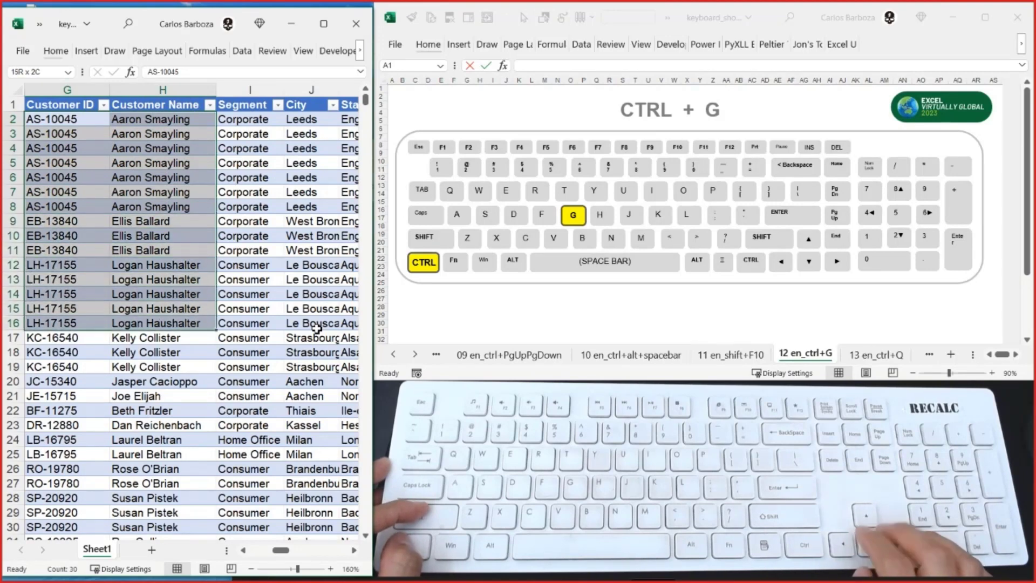
- Copy the Customer ID and Customer Name columns with their headers, range G1:H16
{"action": "key", "text": "Up"}
{"action": "key", "text": "shift+Right"}
{"action": "key", "text": "shift+Down"}
{"action": "key", "text": "shift+Down"}
{"action": "key", "text": "shift+Down"}
{"action": "key", "text": "shift+Down"}
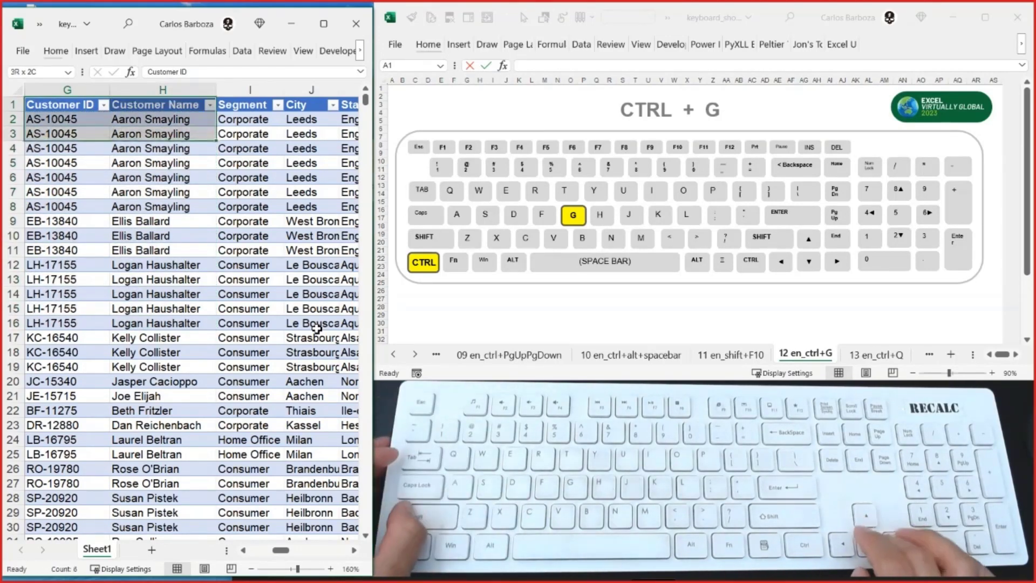
{"action": "key", "text": "shift+Down"}
{"action": "key", "text": "shift+Down"}
{"action": "key", "text": "shift+Down"}
{"action": "key", "text": "shift+Down"}
{"action": "key", "text": "shift+Down"}
{"action": "key", "text": "shift+Down"}
{"action": "key", "text": "shift+Down"}
{"action": "key", "text": "shift+Down"}
{"action": "key", "text": "shift+Down"}
{"action": "key", "text": "shift+Down"}
{"action": "key", "text": "shift+Down"}
{"action": "key", "text": "ctrl+c"}
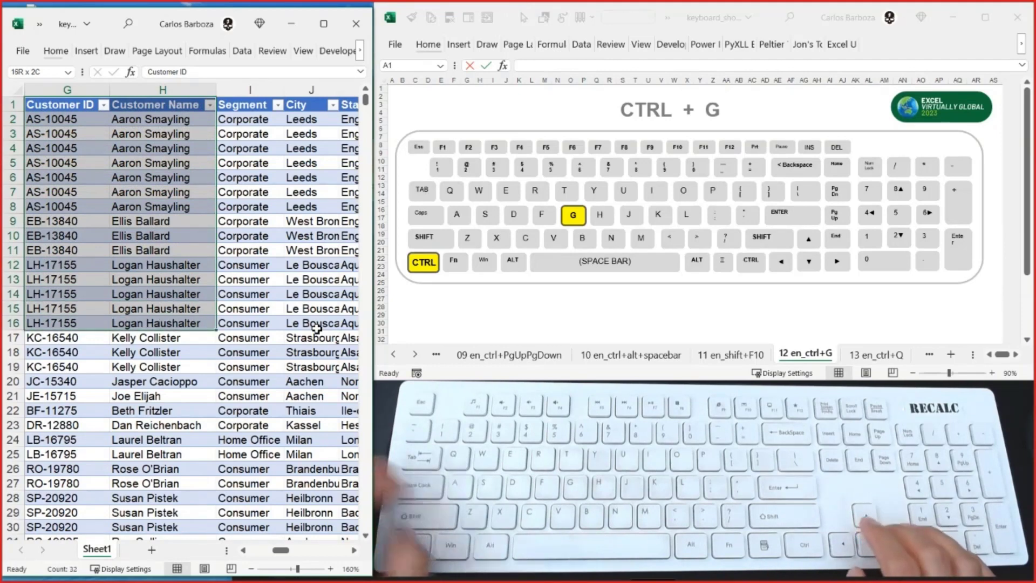
- Paste the copied customer data as values only at cell AD2, using Paste Special
{"action": "key", "text": "Right"}
{"action": "key", "text": "Right"}
{"action": "key", "text": "Right"}
{"action": "key", "text": "Right"}
{"action": "key", "text": "Right"}
{"action": "key", "text": "Right"}
{"action": "key", "text": "Right"}
{"action": "key", "text": "Right"}
{"action": "key", "text": "Right"}
{"action": "key", "text": "Right"}
{"action": "key", "text": "Right"}
{"action": "key", "text": "Right"}
{"action": "key", "text": "Right"}
{"action": "key", "text": "Right"}
{"action": "key", "text": "Right"}
{"action": "key", "text": "Right"}
{"action": "key", "text": "Right"}
{"action": "key", "text": "Right"}
{"action": "key", "text": "Right"}
{"action": "key", "text": "Right"}
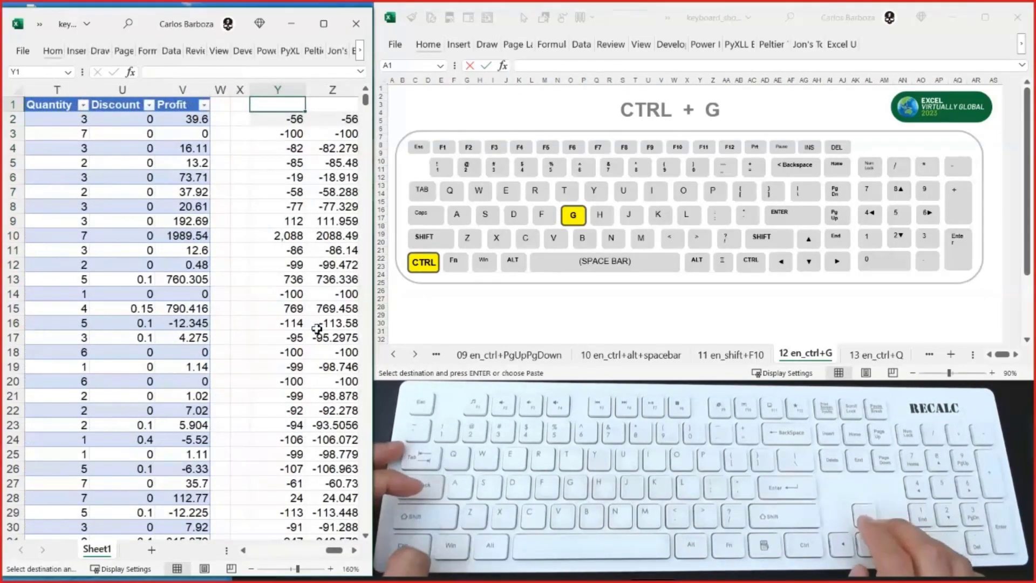
{"action": "key", "text": "Down"}
{"action": "key", "text": "Left"}
{"action": "key", "text": "Left"}
{"action": "key", "text": "Left"}
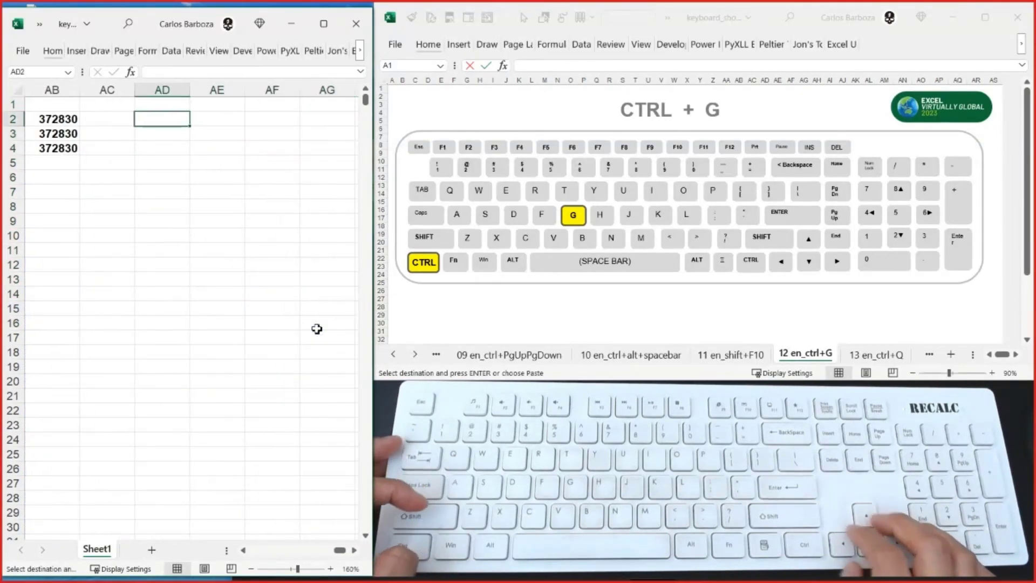
{"action": "key", "text": "ctrl+alt+v"}
{"action": "key", "text": "v"}
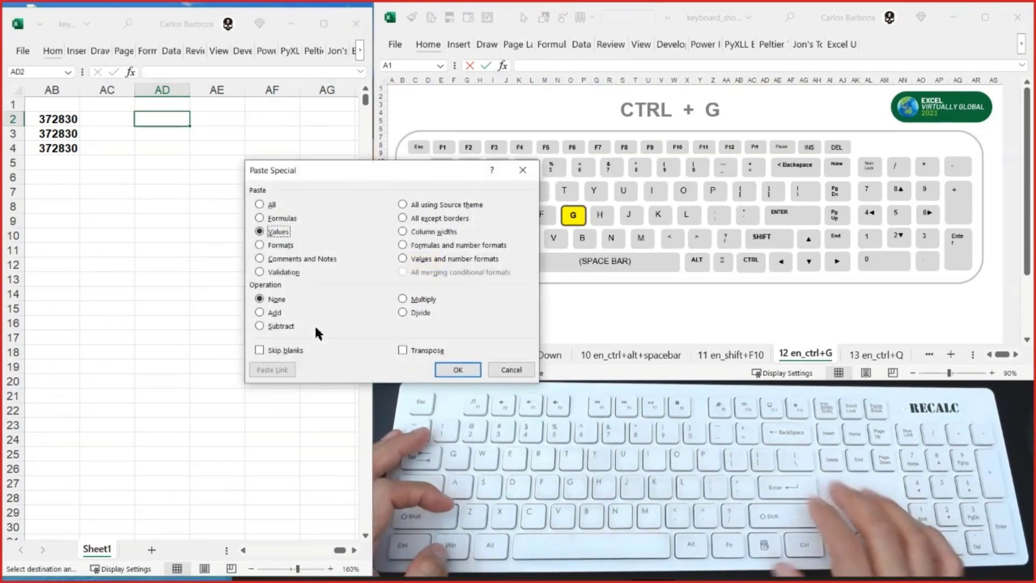
{"action": "key", "text": "Return"}
{"action": "key", "text": "Escape"}
- Clear the repeated customer IDs in AD4:AD9, keeping only the first one of that group in AD3
{"action": "key", "text": "Down"}
{"action": "key", "text": "shift+Down"}
{"action": "key", "text": "shift+Down"}
{"action": "key", "text": "shift+Down"}
{"action": "key", "text": "shift+Down"}
{"action": "key", "text": "shift+Down"}
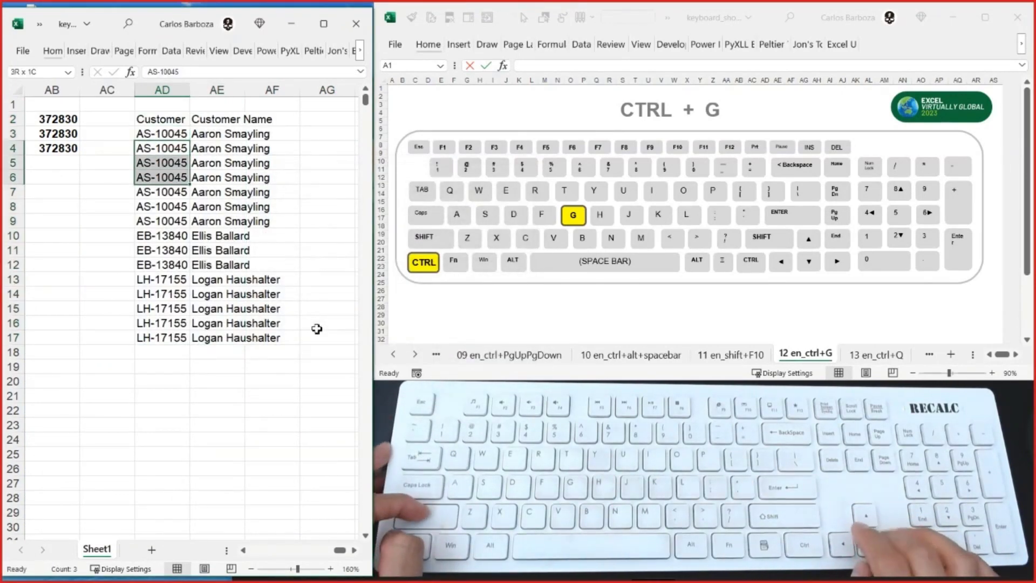
{"action": "key", "text": "ctrl+Down"}
{"action": "key", "text": "ctrl+Up"}
{"action": "key", "text": "Down"}
{"action": "key", "text": "Down"}
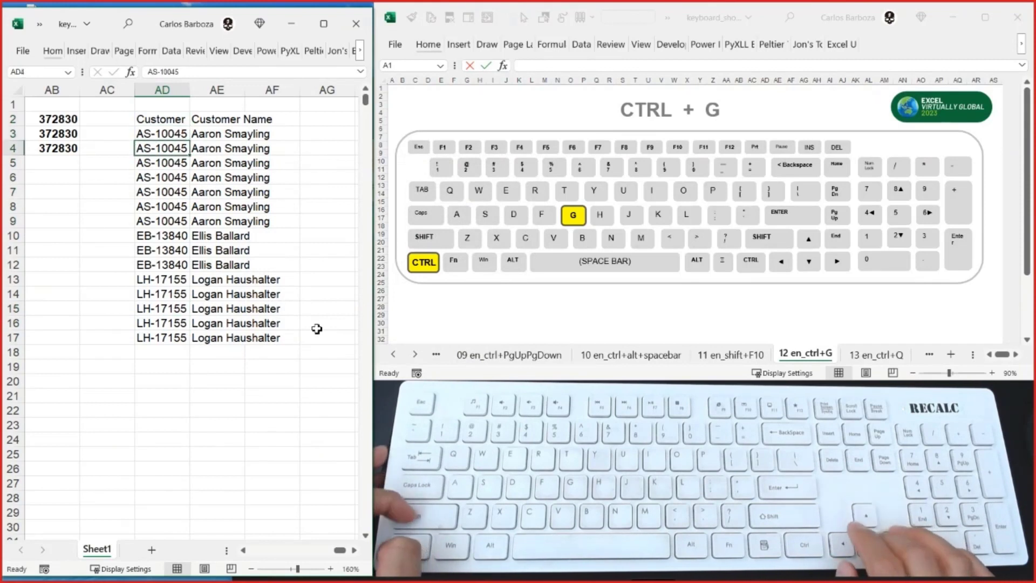
{"action": "key", "text": "shift+Down"}
{"action": "key", "text": "shift+Down"}
{"action": "key", "text": "shift+Down"}
{"action": "key", "text": "shift+Down"}
{"action": "key", "text": "shift+Down"}
{"action": "key", "text": "Delete"}
- Clear the repeated customer IDs in AD11:AD12 and AD14:AD17, keeping the first ID of each group
{"action": "key", "text": "Down"}
{"action": "key", "text": "Down"}
{"action": "key", "text": "Down"}
{"action": "key", "text": "Down"}
{"action": "key", "text": "Down"}
{"action": "key", "text": "Down"}
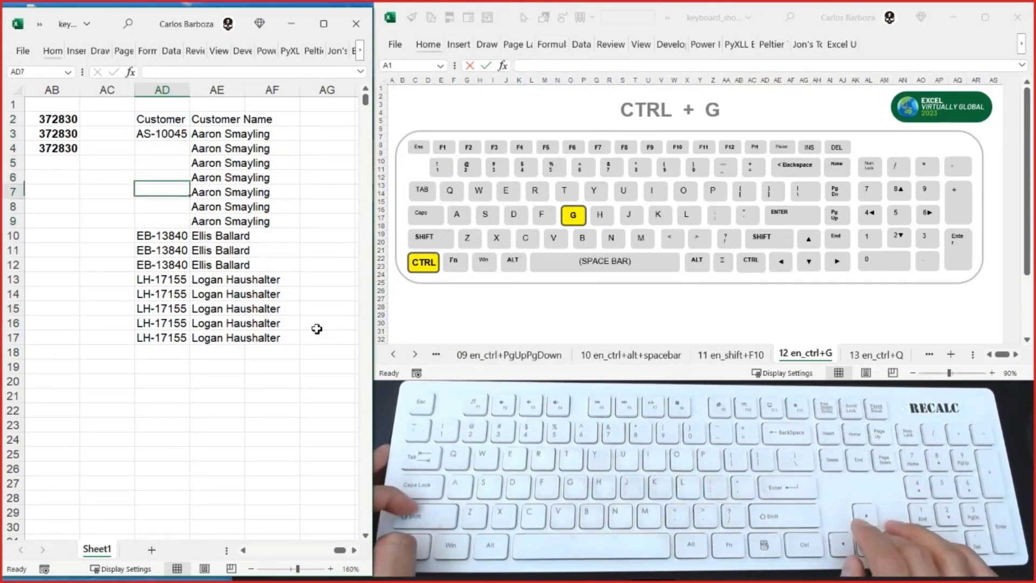
{"action": "key", "text": "shift+Down"}
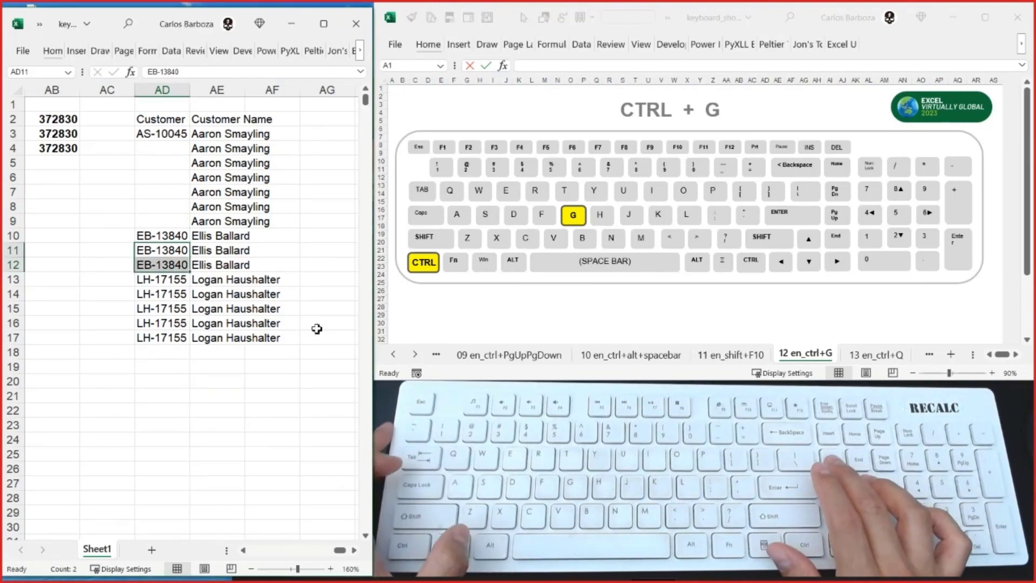
{"action": "key", "text": "Delete"}
{"action": "key", "text": "Down"}
{"action": "key", "text": "shift+Down"}
{"action": "key", "text": "shift+Down"}
{"action": "key", "text": "shift+Down"}
{"action": "key", "text": "Delete"}
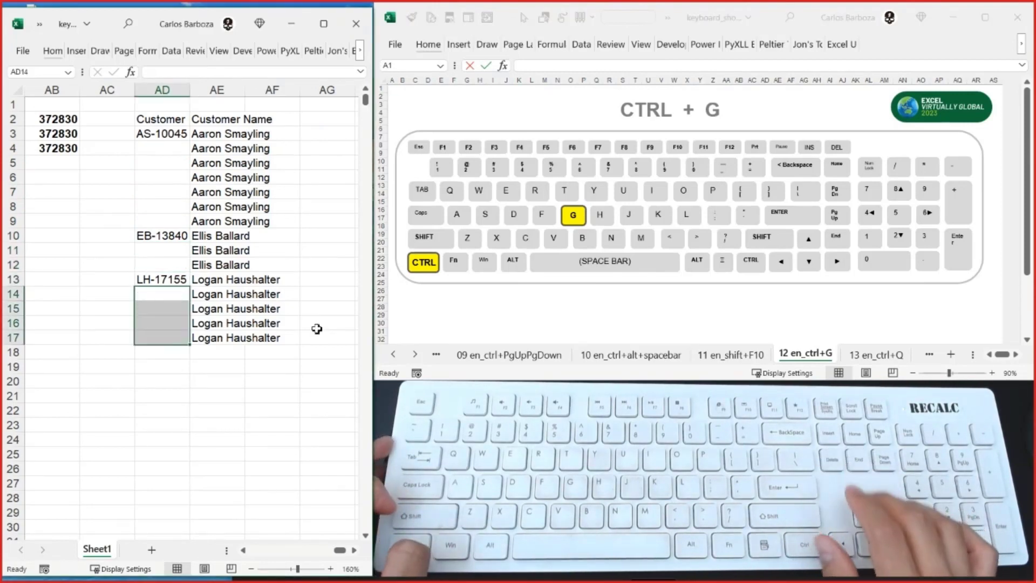
- Widen column AE so the Customer Name entries fit inside it
{"action": "key", "text": "Up"}
{"action": "key", "text": "Right"}
{"action": "key", "text": "ctrl+Up"}
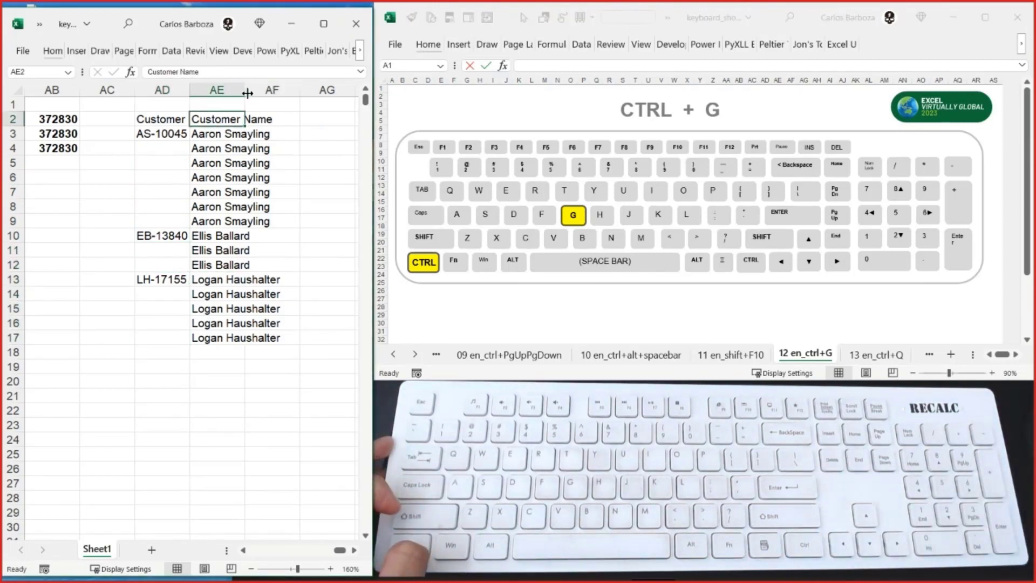
{"action": "left_click_drag", "start_coordinate": [242, 93], "coordinate": [290, 95]}
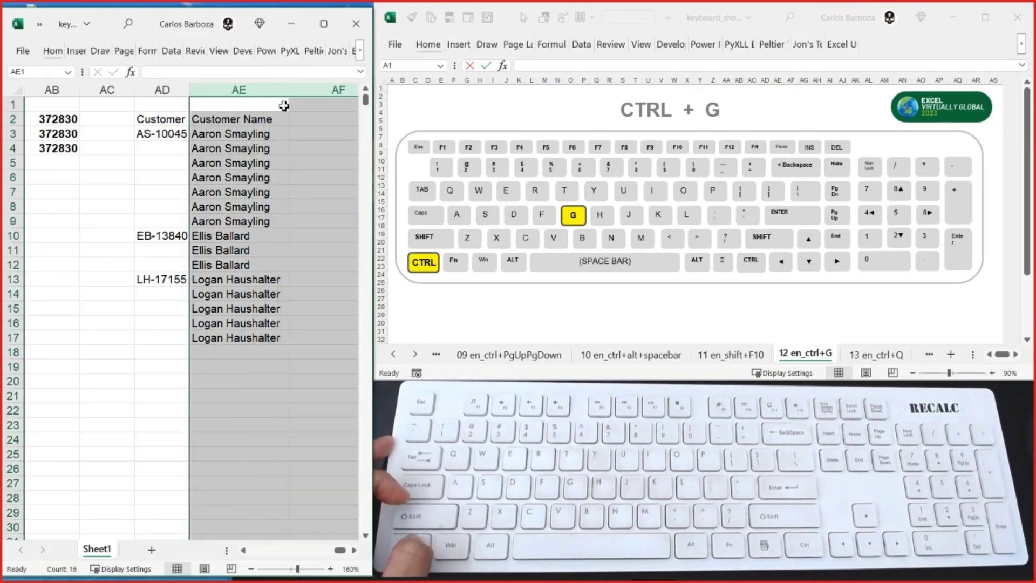
- Try to autofill the blank customer ID cells down from AD3, AD10 and AD13, one group at a time
{"action": "left_click", "coordinate": [186, 149]}
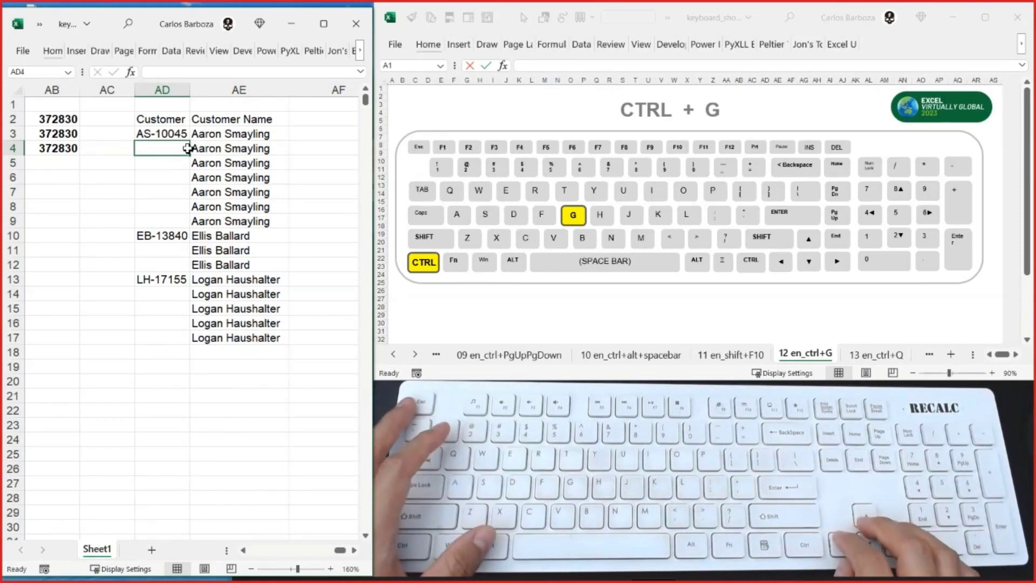
{"action": "key", "text": "Up"}
{"action": "key", "text": "Tab"}
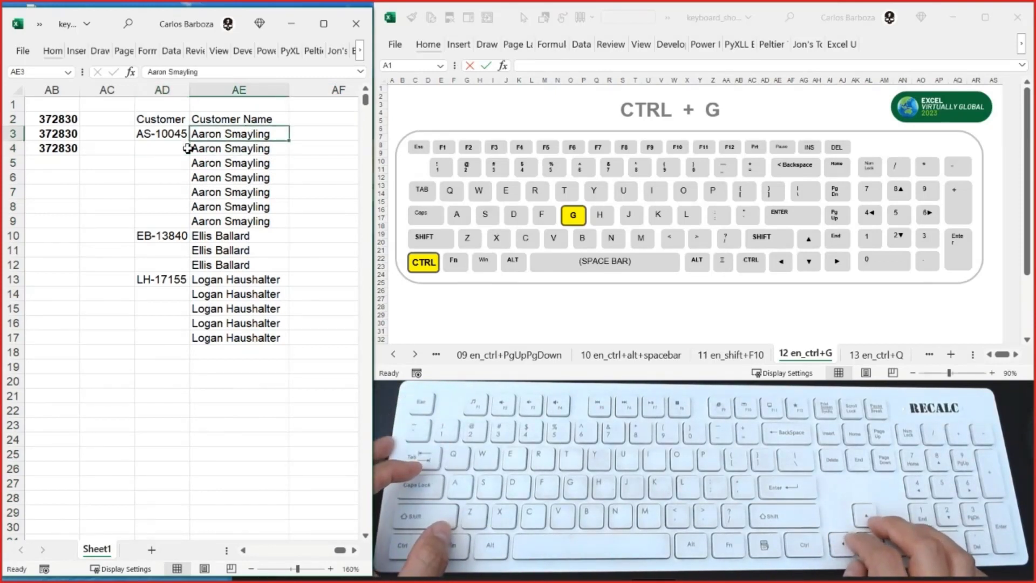
{"action": "key", "text": "Left"}
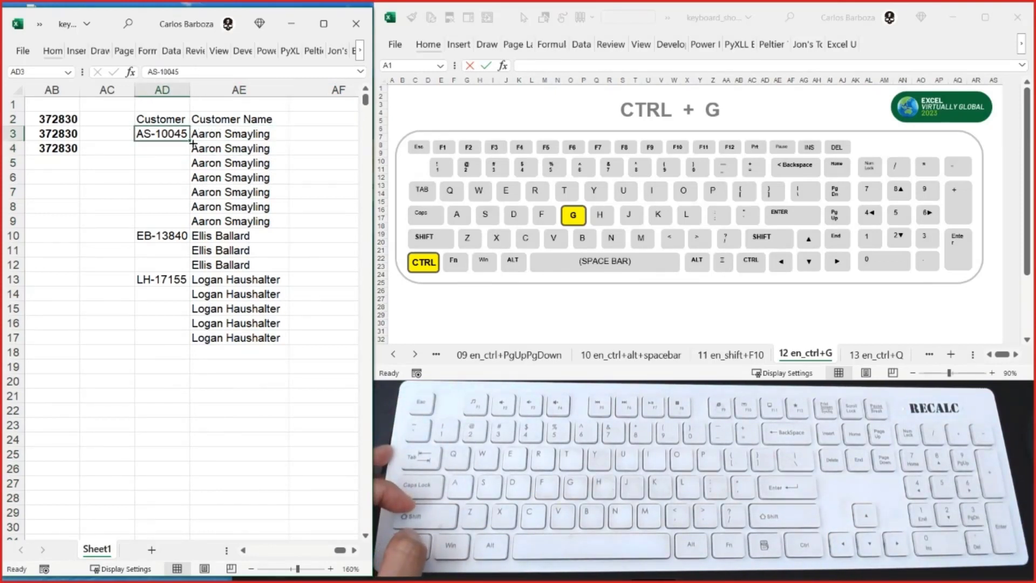
{"action": "double_click", "coordinate": [190, 142]}
{"action": "left_click", "coordinate": [175, 241]}
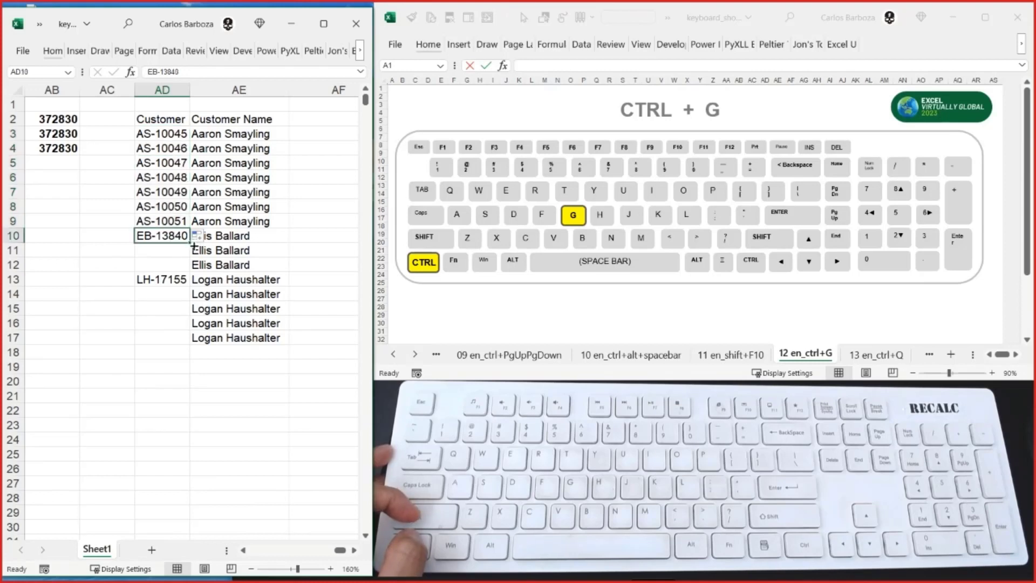
{"action": "double_click", "coordinate": [191, 244]}
{"action": "left_click", "coordinate": [178, 281]}
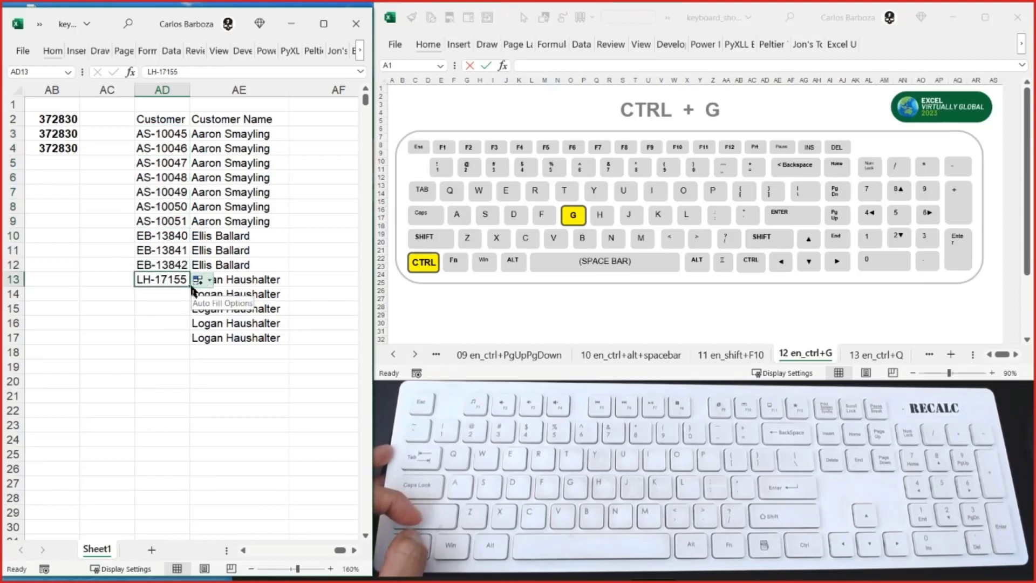
{"action": "double_click", "coordinate": [189, 286]}
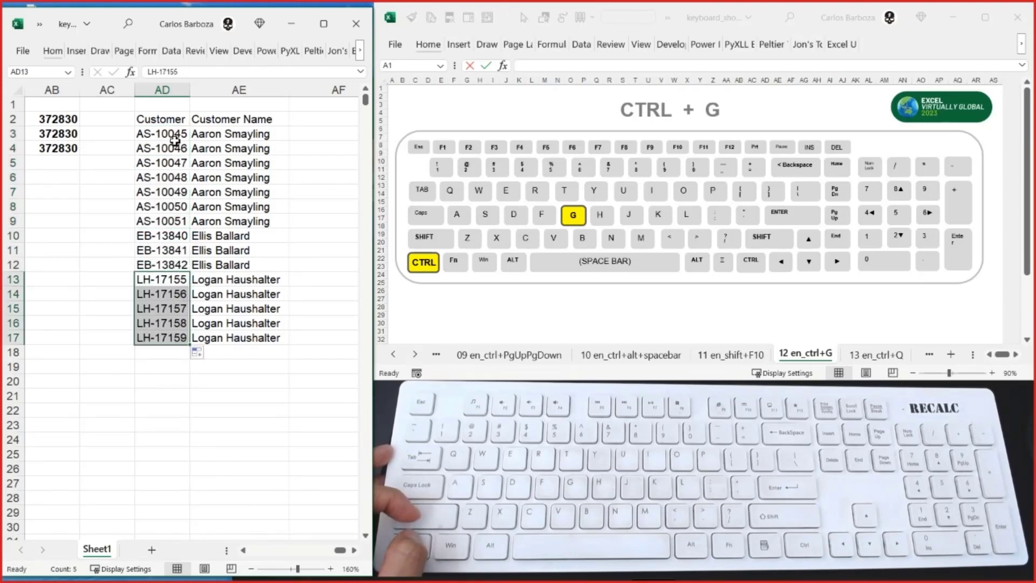
- Undo the three autofills in column AD
{"action": "key", "text": "ctrl+z"}
{"action": "key", "text": "ctrl+z"}
{"action": "key", "text": "ctrl+z"}
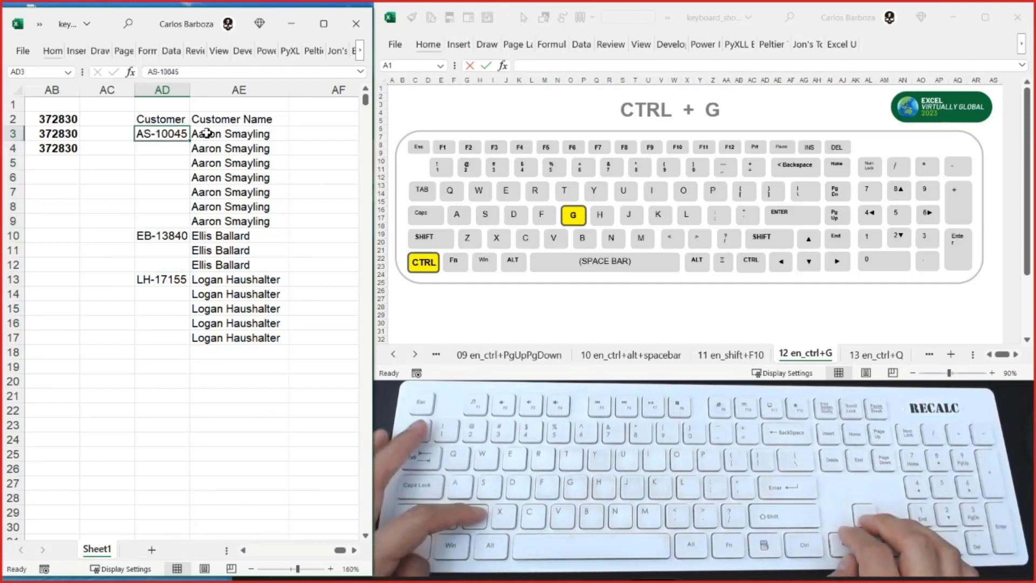
- Select the customer data range AD2:AE17 and reduce the selection to its blank cells with Go To Special's Blanks option
{"action": "key", "text": "Up"}
{"action": "key", "text": "Right"}
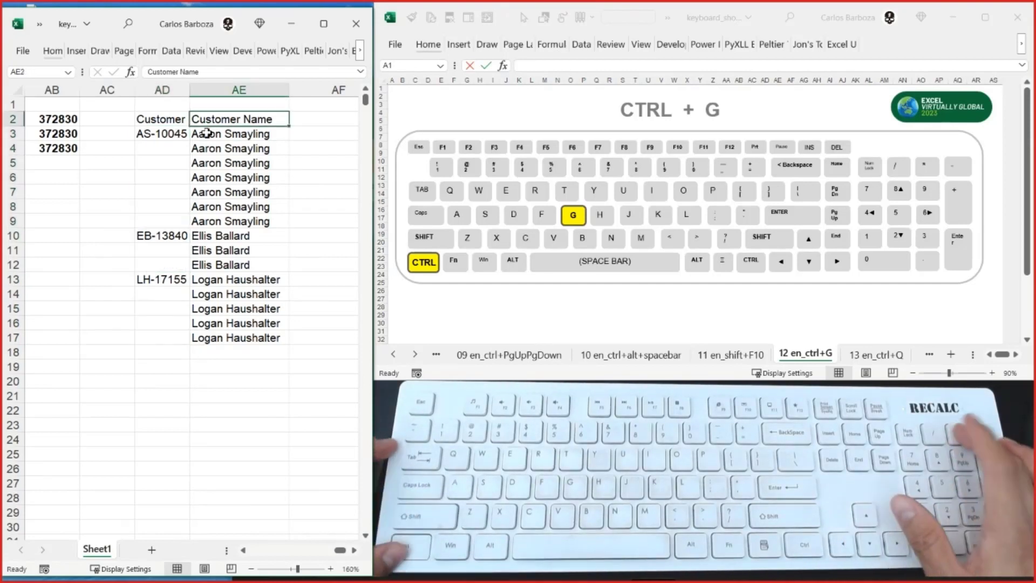
{"action": "key", "text": "Left"}
{"action": "key", "text": "ctrl+a"}
{"action": "key", "text": "ctrl+g"}
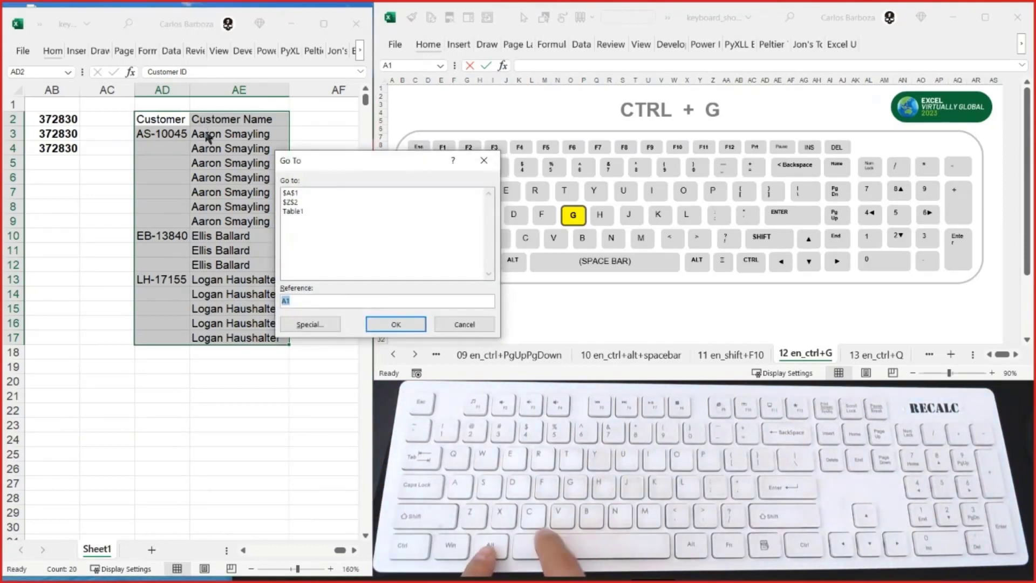
{"action": "key", "text": "alt+s"}
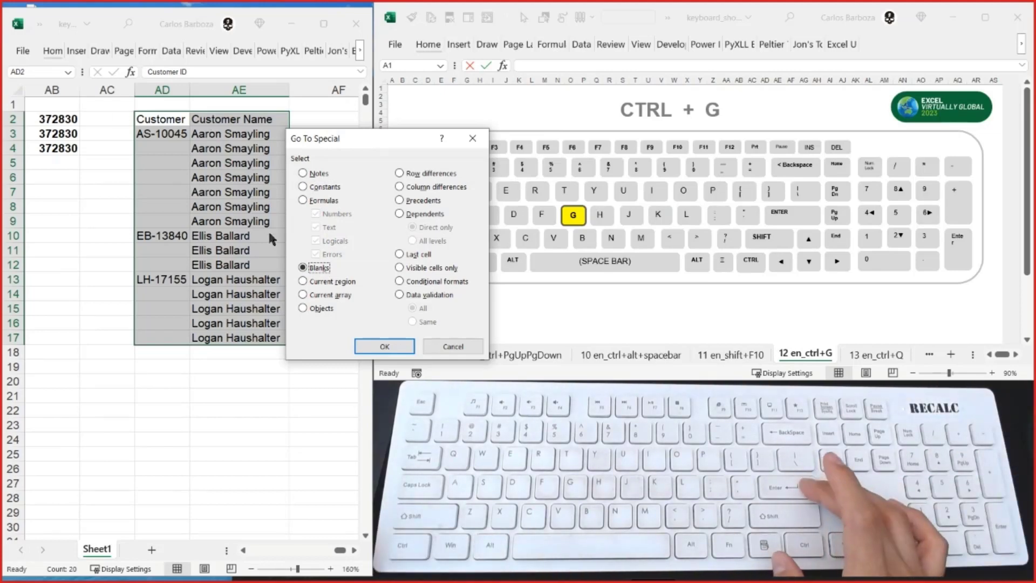
{"action": "key", "text": "Return"}
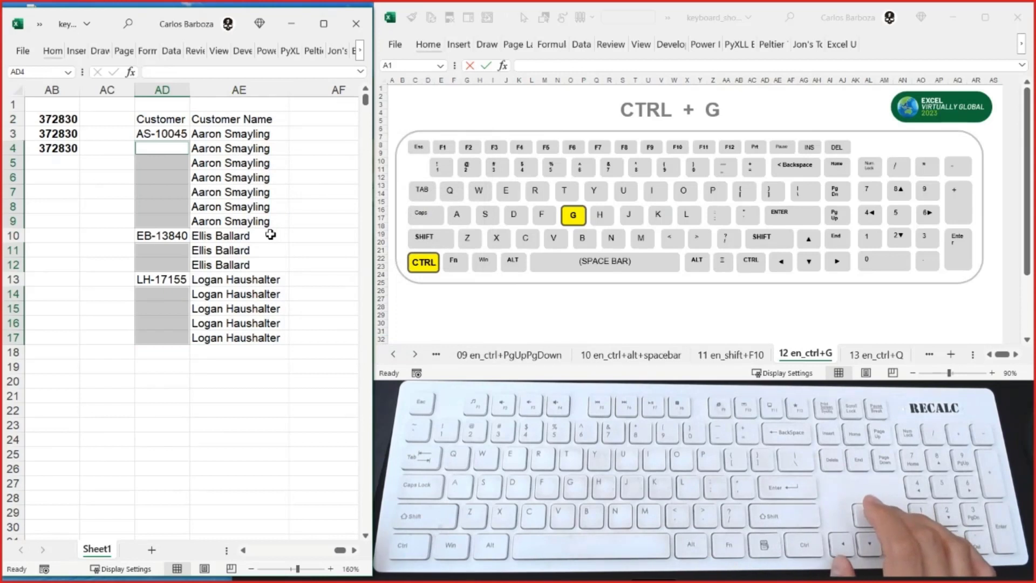
- Enter the formula =AD3 into all the selected blank cells at once, referencing the cell above each
{"action": "type", "text": "="}
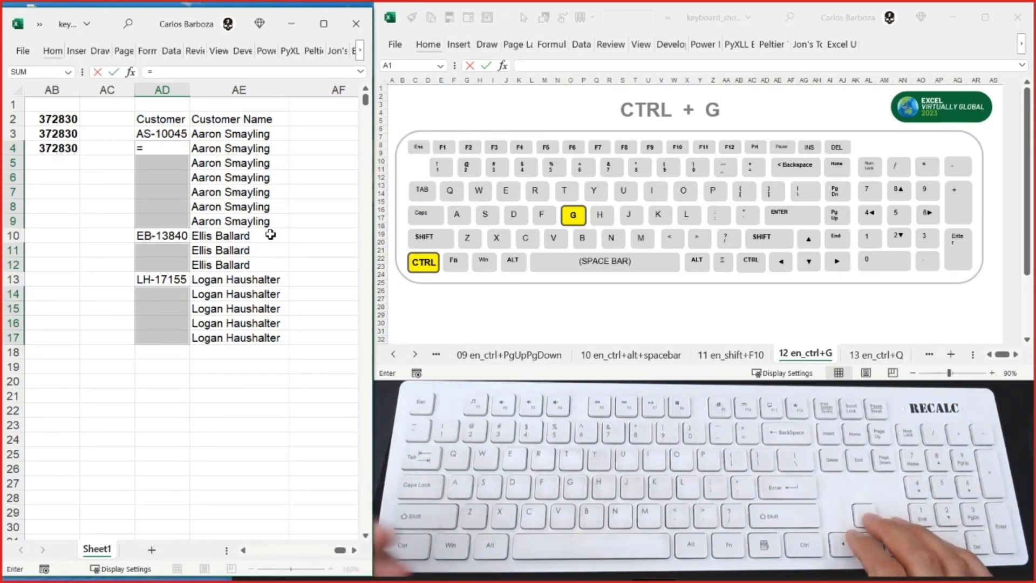
{"action": "key", "text": "Up"}
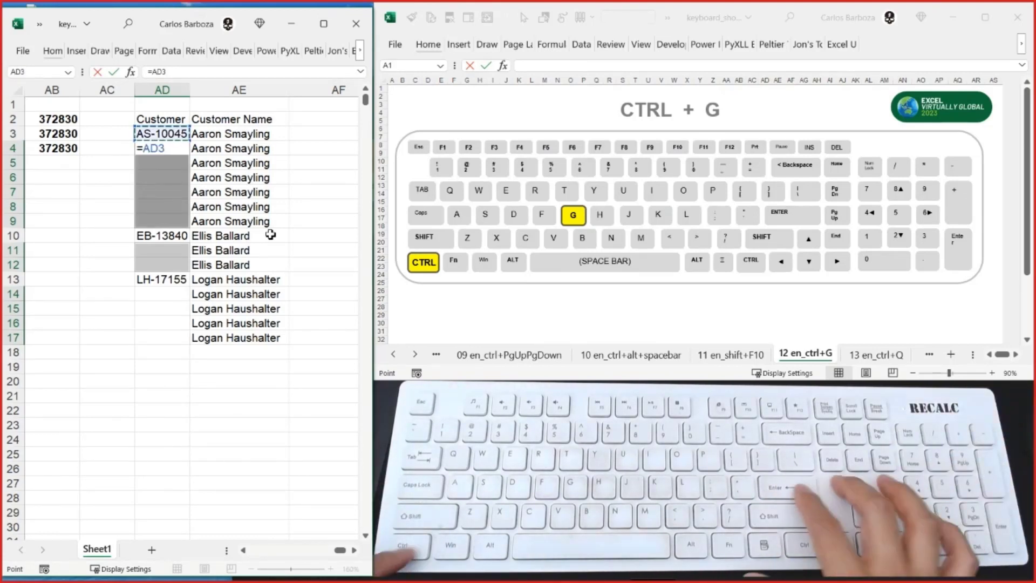
{"action": "key", "text": "ctrl+Return"}
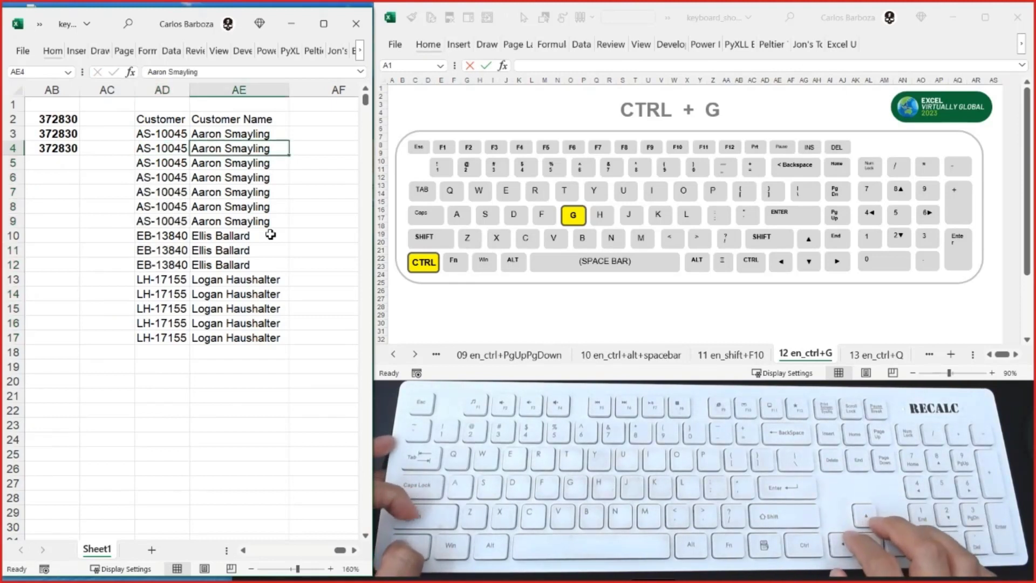
- Undo the formula fill of the blank customer ID cells and return to cell AD4
{"action": "key", "text": "ctrl+z"}
{"action": "key", "text": "Right"}
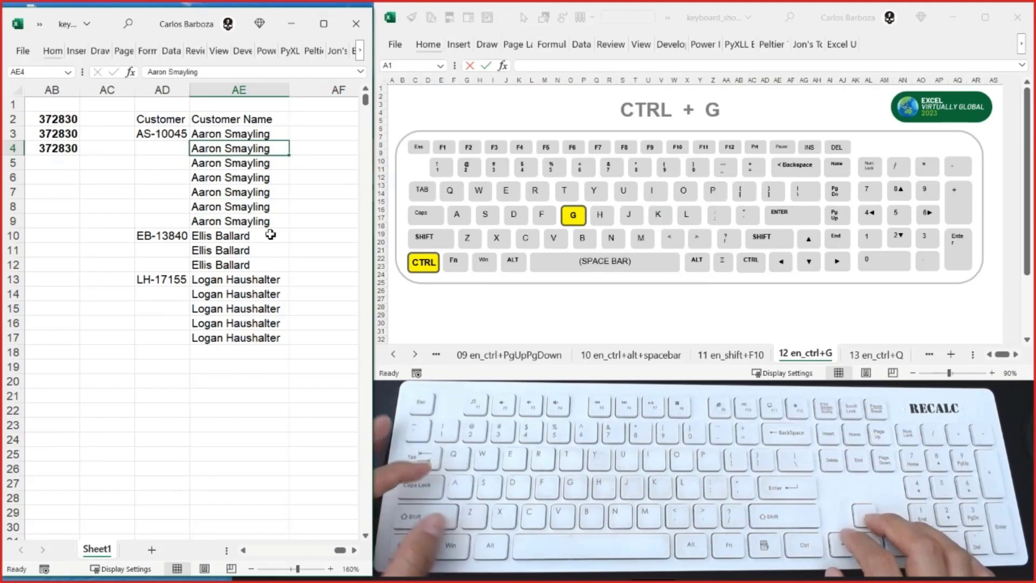
{"action": "key", "text": "Left"}
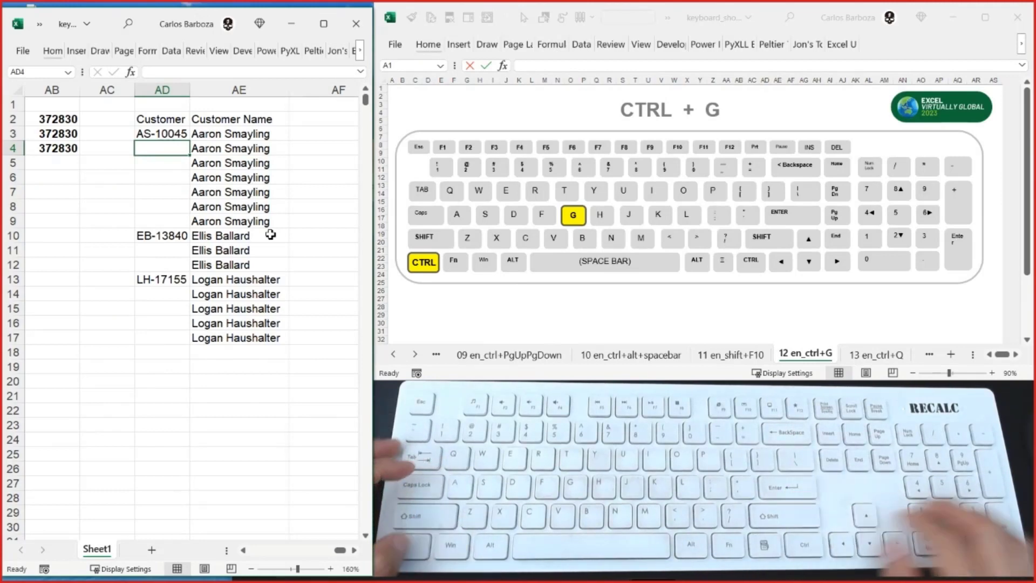
- Select the whole region around AD4, and use Go To Special with Blanks to select only its empty cells
{"action": "key", "text": "ctrl+KP_Multiply"}
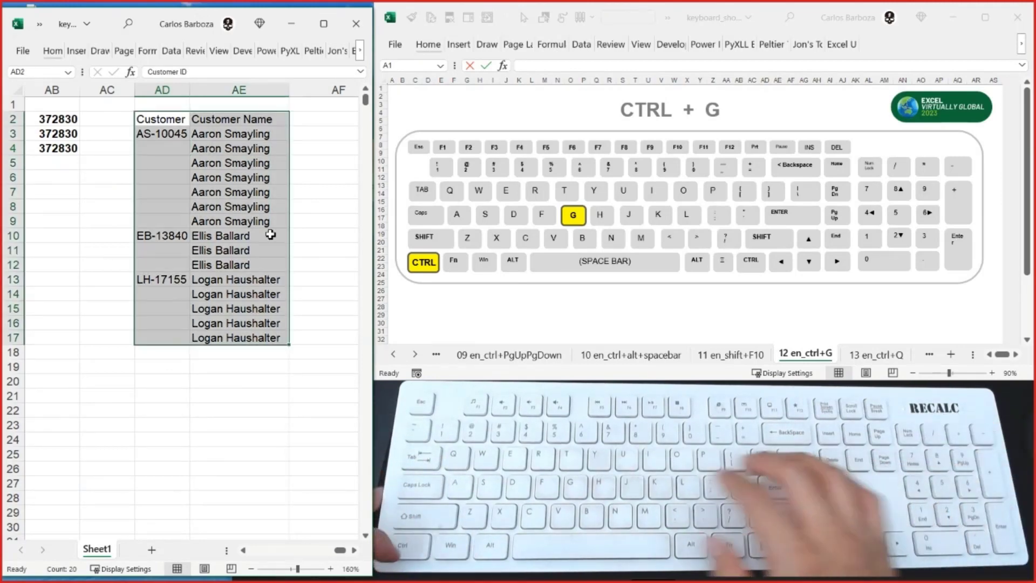
{"action": "key", "text": "ctrl+g"}
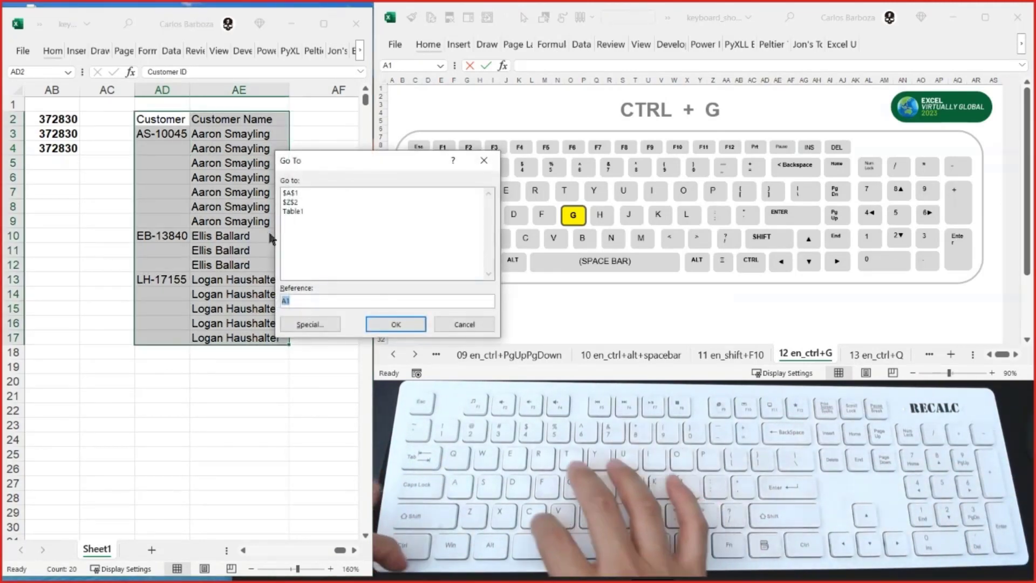
{"action": "key", "text": "alt+s"}
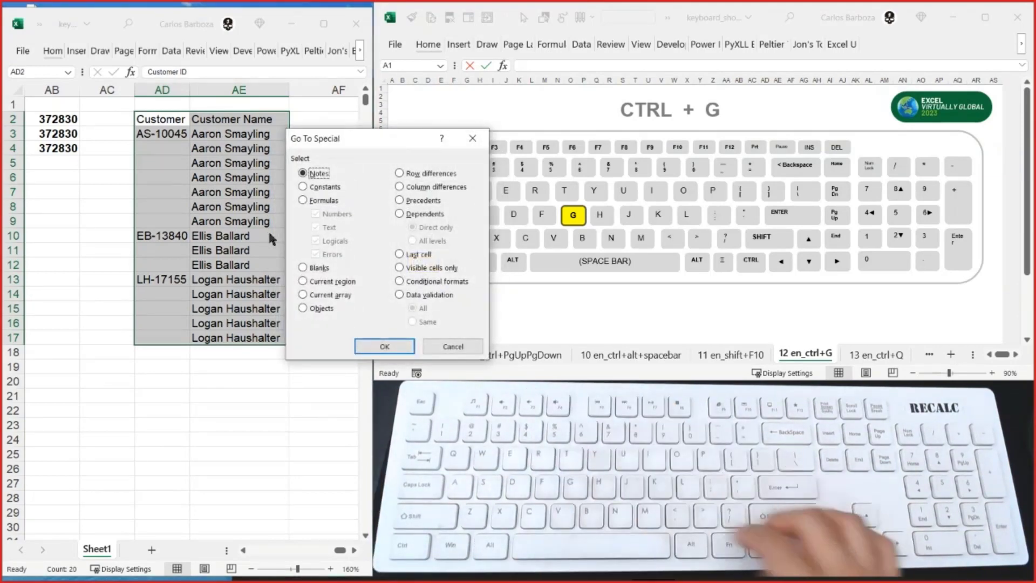
{"action": "key", "text": "Down"}
{"action": "key", "text": "Down"}
{"action": "key", "text": "Down"}
{"action": "key", "text": "Return"}
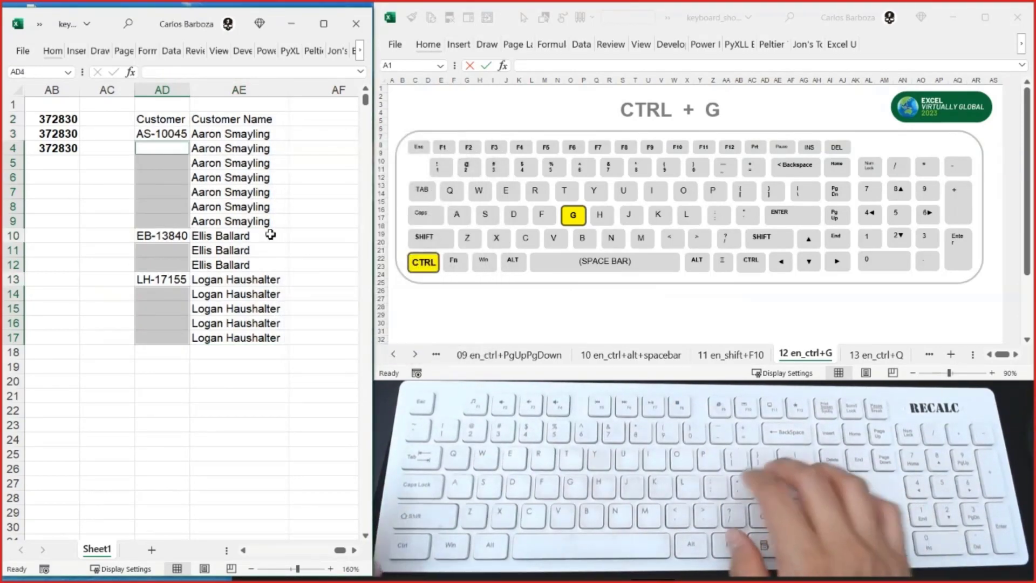
- Fill every selected blank with the ID above it by entering =AD3 across the selection, and return to AD4
{"action": "type", "text": "="}
{"action": "key", "text": "Up"}
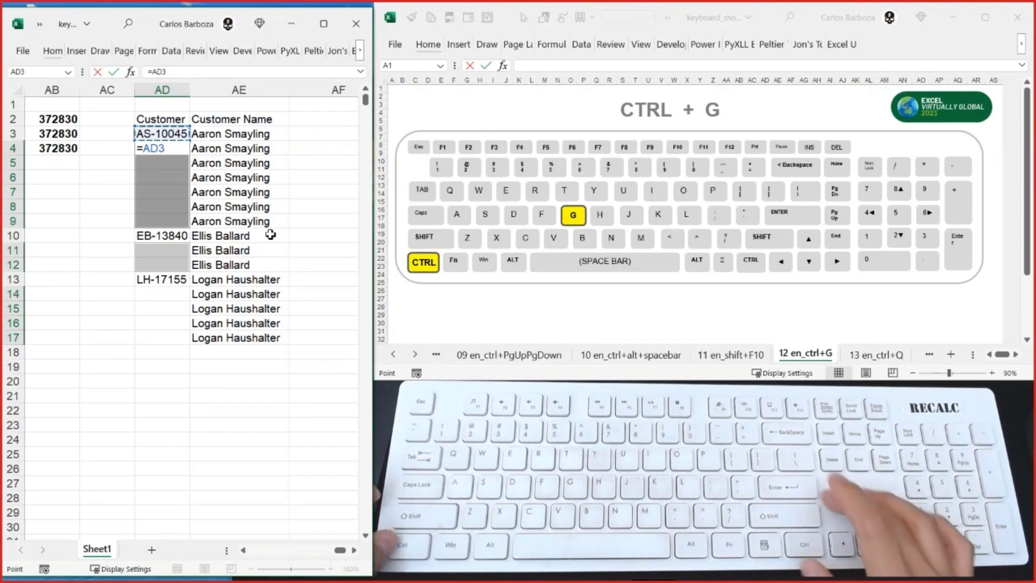
{"action": "key", "text": "ctrl+Return"}
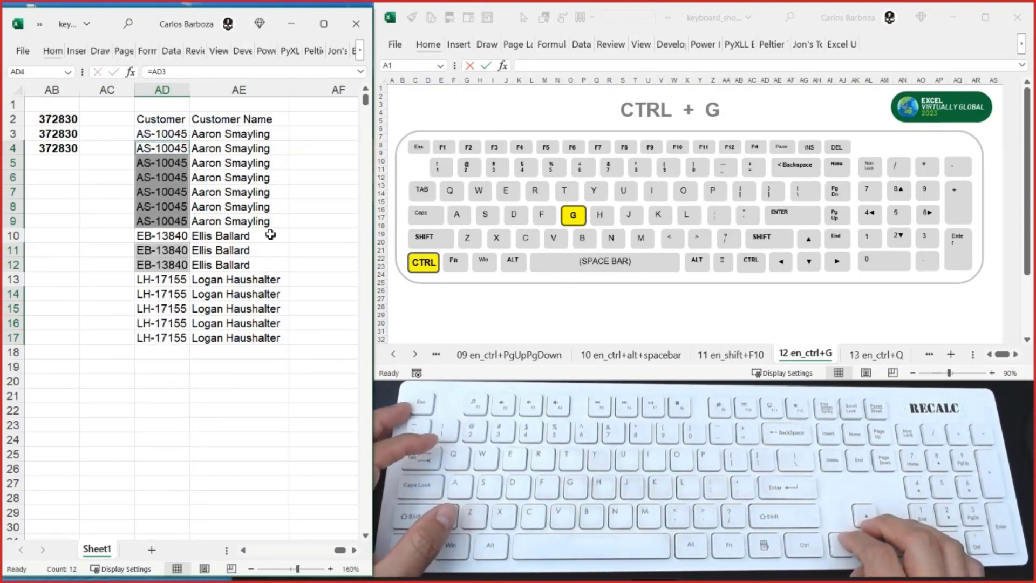
{"action": "key", "text": "Right"}
{"action": "key", "text": "Left"}
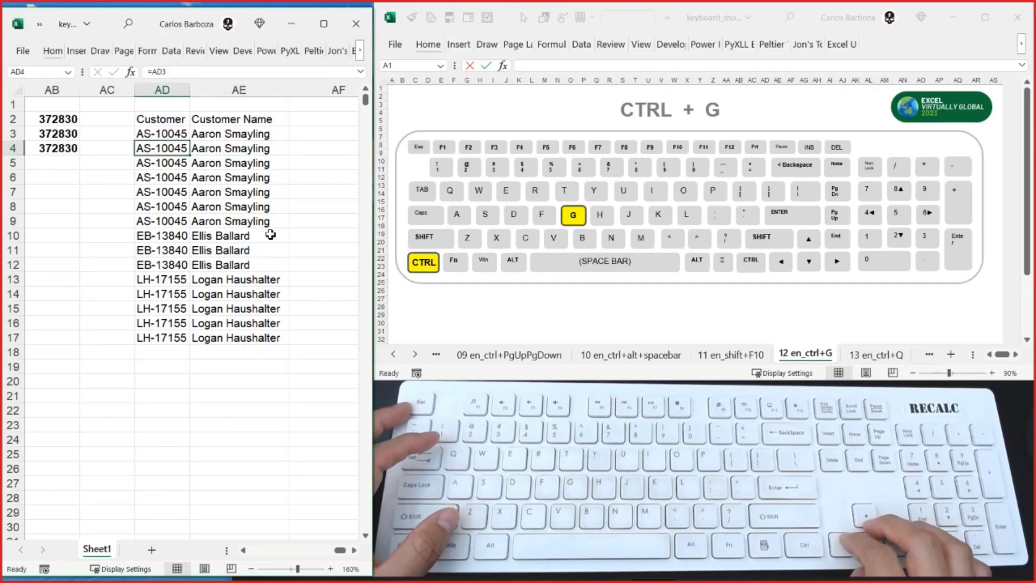
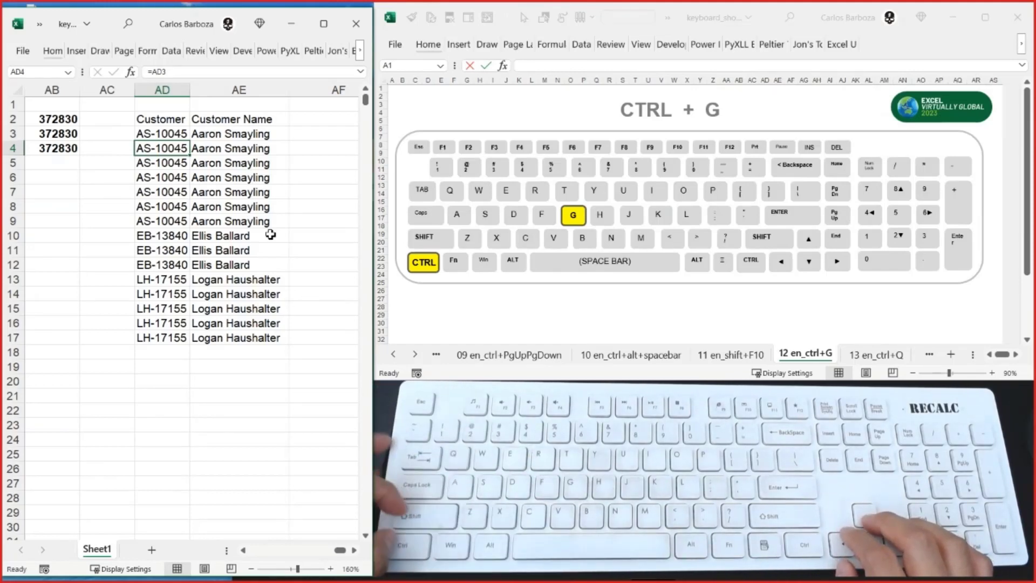
- Replace the formulas in the customer ID cells AD3:AD17 with static values by copying them onto themselves with Paste Special Values
{"action": "key", "text": "Up"}
{"action": "key", "text": "ctrl+shift+Down"}
{"action": "key", "text": "ctrl+c"}
{"action": "key", "text": "ctrl+alt+v"}
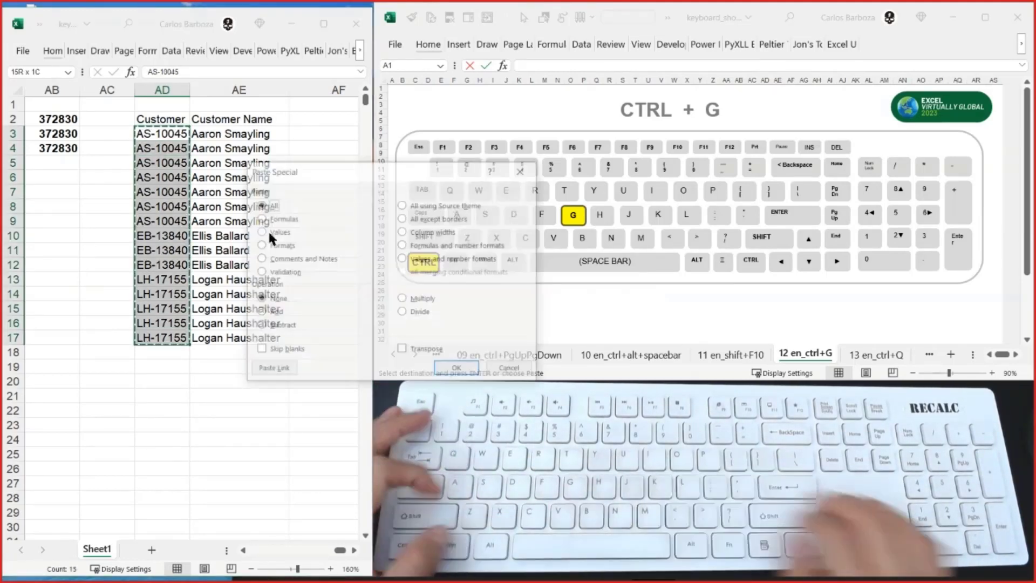
{"action": "key", "text": "v"}
{"action": "key", "text": "Return"}
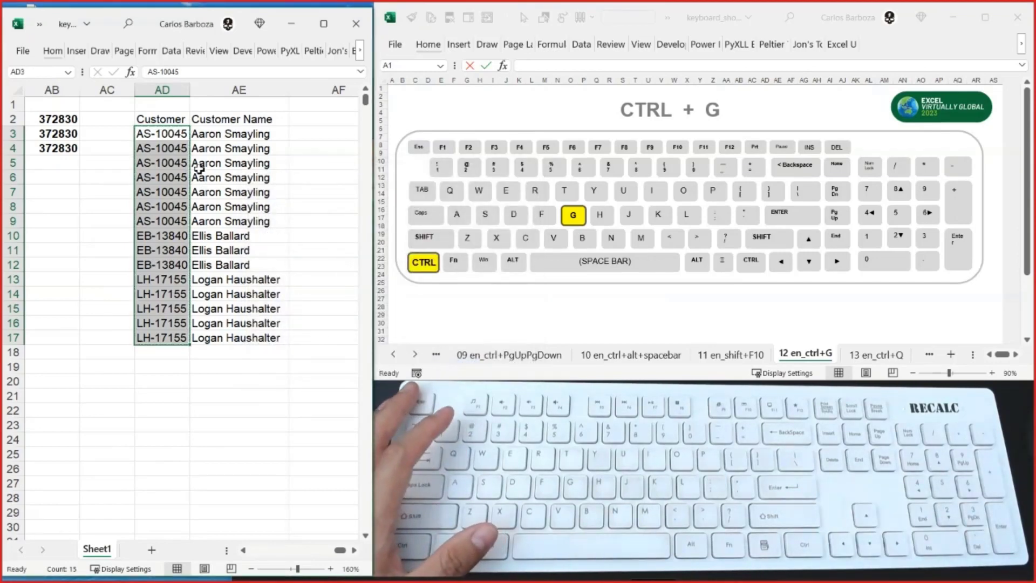
{"action": "key", "text": "Down"}
{"action": "key", "text": "Down"}
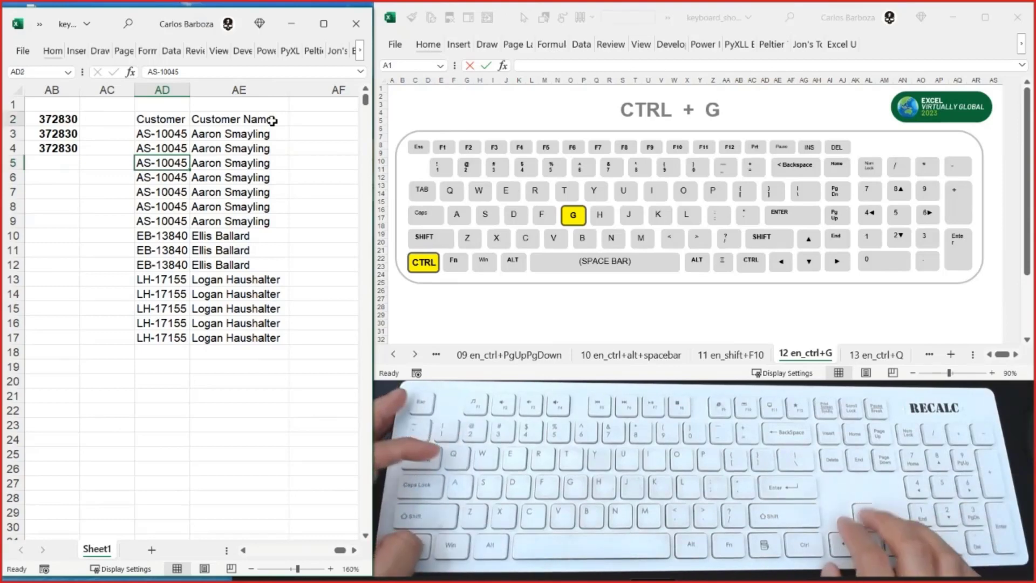
- Return to the header cell AD2, and show sheet 13 en_ctrl+Q in the keyboard shortcuts workbook
{"action": "key", "text": "Up"}
{"action": "key", "text": "Up"}
{"action": "key", "text": "Up"}
{"action": "key", "text": "alt+Tab"}
{"action": "key", "text": "ctrl+Page_Down"}
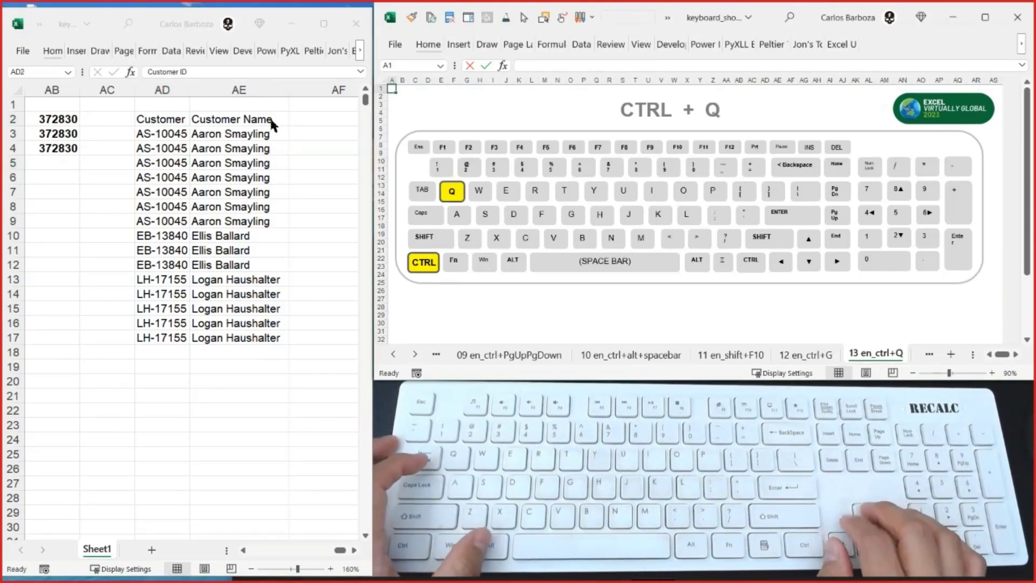
- Switch back to the data workbook and go to cell Y2, the start of the formula results beside the Profit column
{"action": "key", "text": "alt+Tab"}
{"action": "key", "text": "Left"}
{"action": "key", "text": "Left"}
{"action": "key", "text": "Left"}
{"action": "key", "text": "Left"}
{"action": "key", "text": "Left"}
{"action": "key", "text": "Left"}
{"action": "key", "text": "Left"}
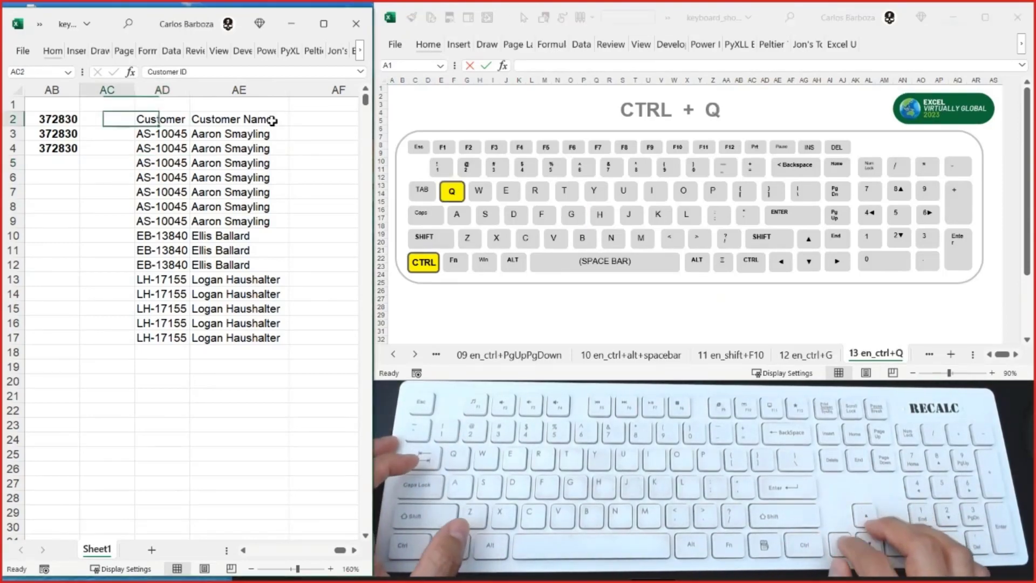
{"action": "key", "text": "Left"}
{"action": "key", "text": "Left"}
{"action": "key", "text": "Left"}
{"action": "key", "text": "Right"}
{"action": "key", "text": "Right"}
{"action": "key", "text": "Right"}
{"action": "key", "text": "Right"}
{"action": "key", "text": "Right"}
{"action": "key", "text": "Right"}
{"action": "key", "text": "Right"}
{"action": "key", "text": "Right"}
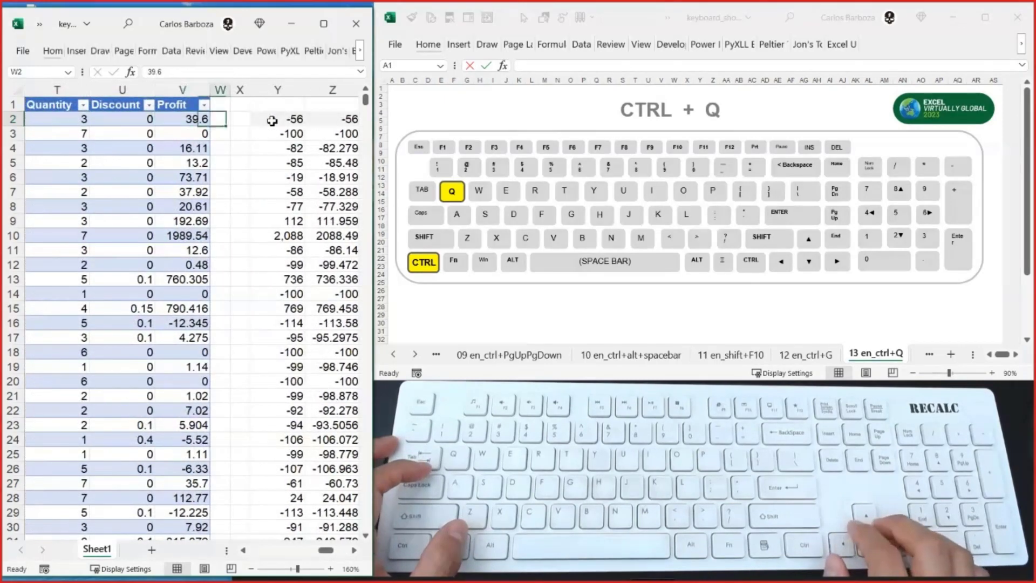
{"action": "key", "text": "Left"}
{"action": "key", "text": "Left"}
{"action": "key", "text": "Left"}
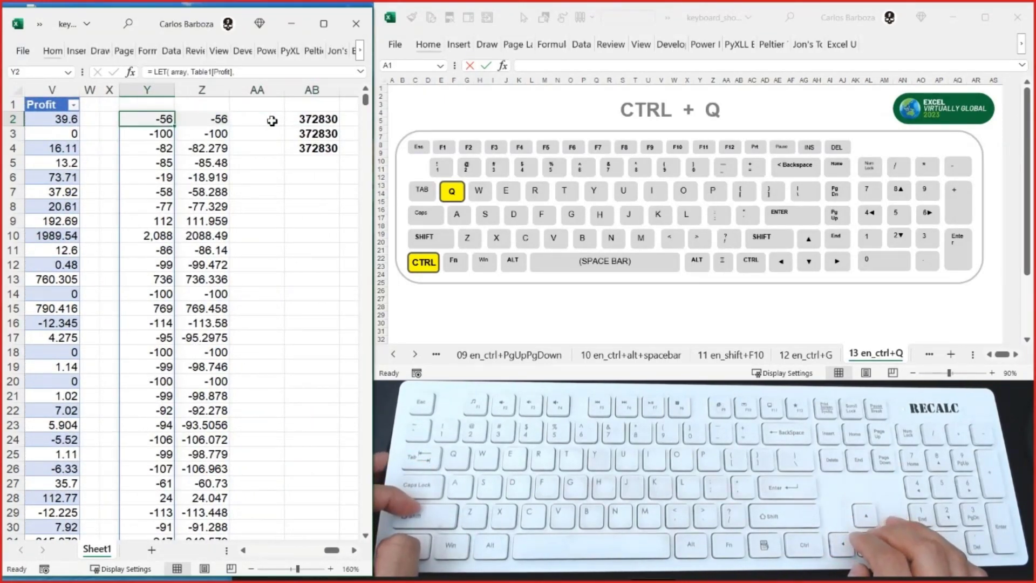
- Clear the formula results in column Z, paste the blank cell Z1 over Z2 to reset its format, and return to Y2
{"action": "key", "text": "ctrl+shift+Down"}
{"action": "key", "text": "shift+Right"}
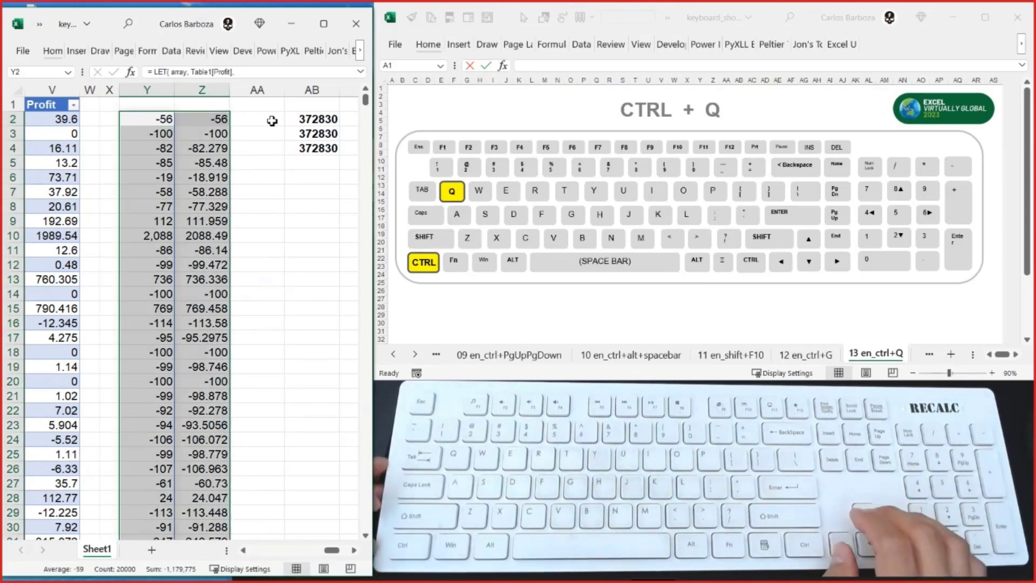
{"action": "key", "text": "Right"}
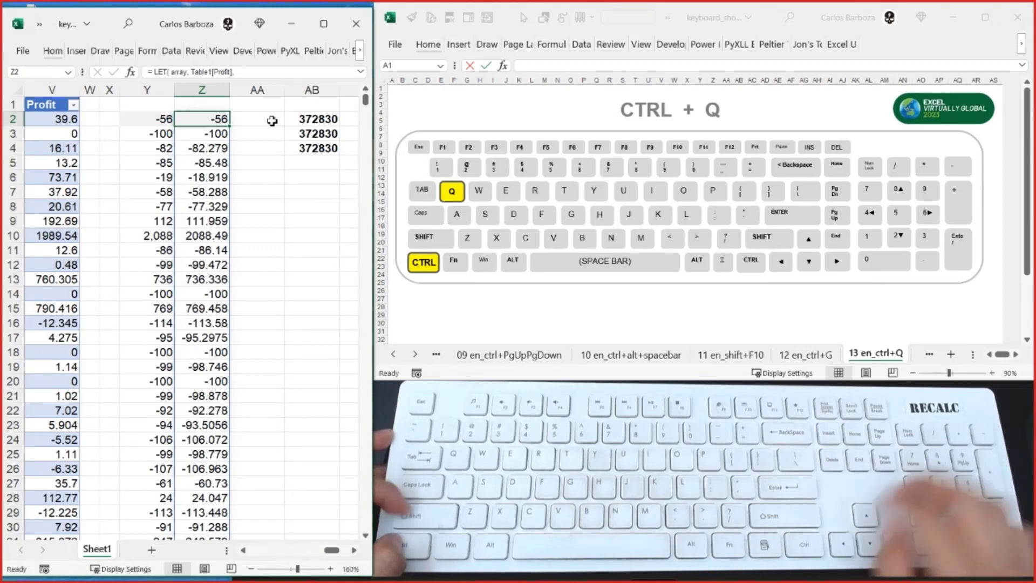
{"action": "key", "text": "ctrl+shift+Down"}
{"action": "key", "text": "ctrl+BackSpace"}
{"action": "key", "text": "Delete"}
{"action": "key", "text": "Up"}
{"action": "key", "text": "ctrl+c"}
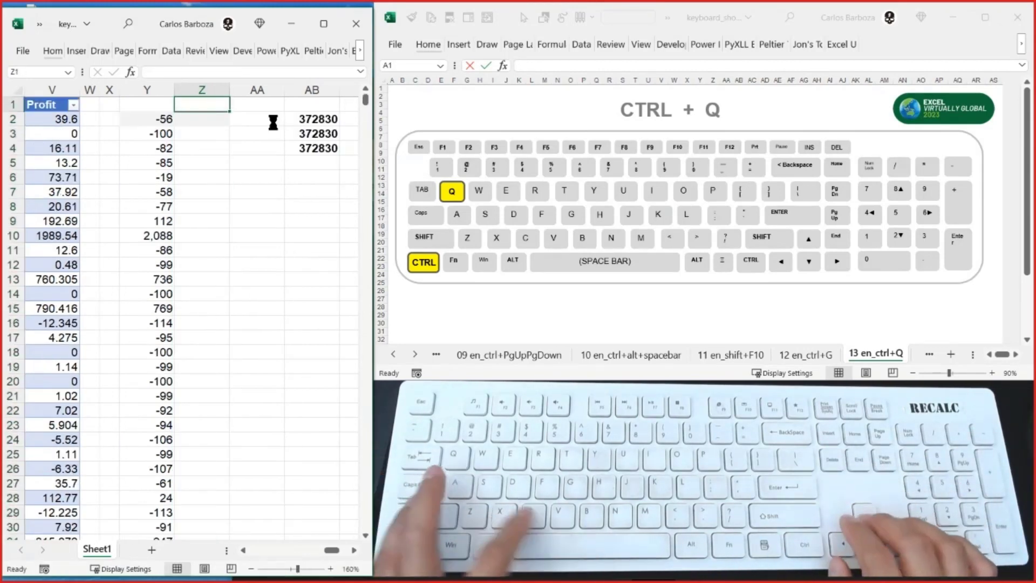
{"action": "key", "text": "Down"}
{"action": "key", "text": "ctrl+v"}
{"action": "key", "text": "Escape"}
{"action": "key", "text": "Left"}
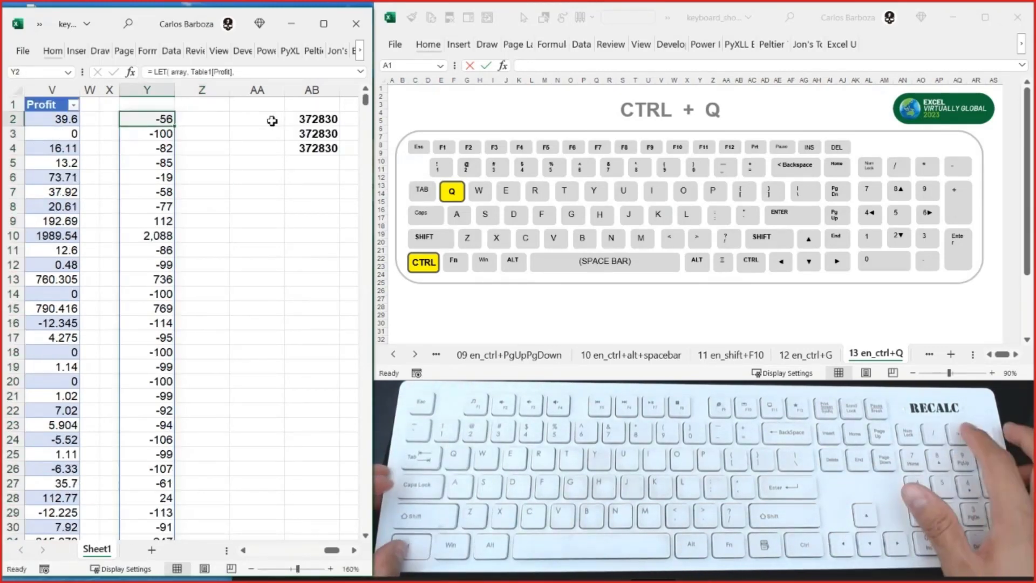
- Select the results in column Y from Y2 down and examine the Quick Analysis categories, including Charts, Totals and Tables
{"action": "key", "text": "ctrl+shift+Down"}
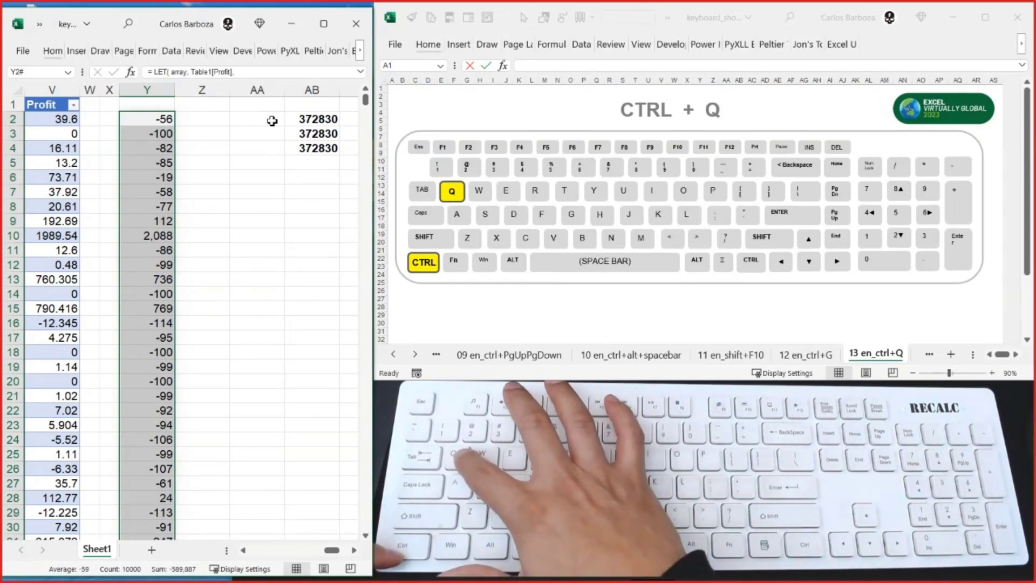
{"action": "key", "text": "ctrl+q"}
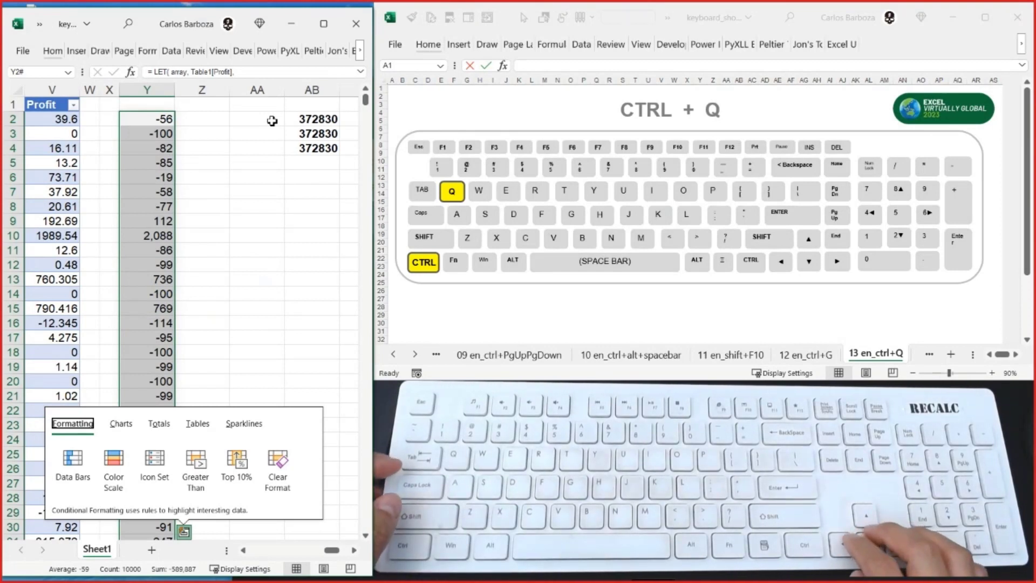
{"action": "key", "text": "Right"}
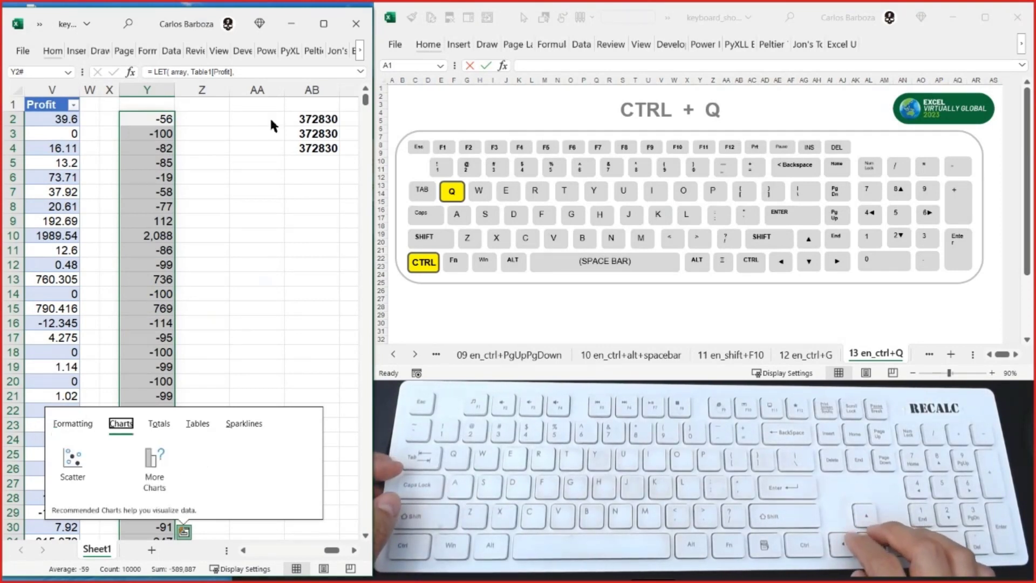
{"action": "key", "text": "Right"}
{"action": "key", "text": "Right"}
{"action": "key", "text": "Right"}
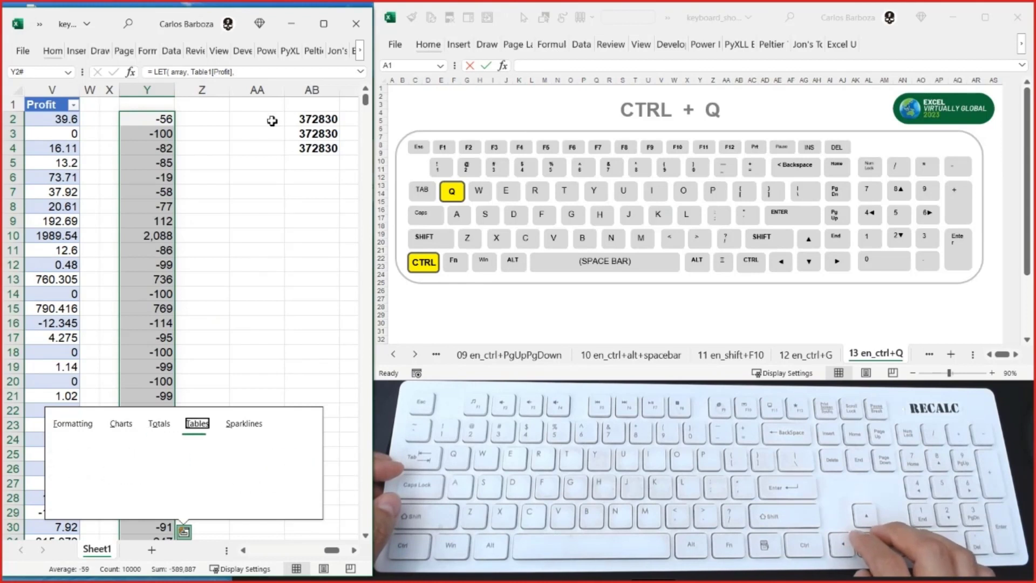
{"action": "key", "text": "Left"}
{"action": "key", "text": "Left"}
{"action": "key", "text": "Left"}
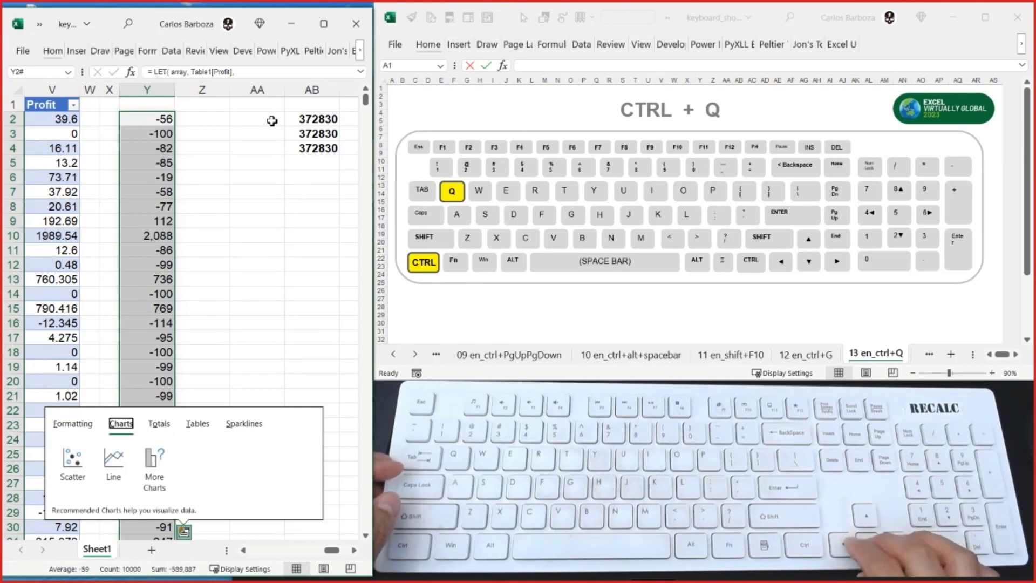
{"action": "key", "text": "Right"}
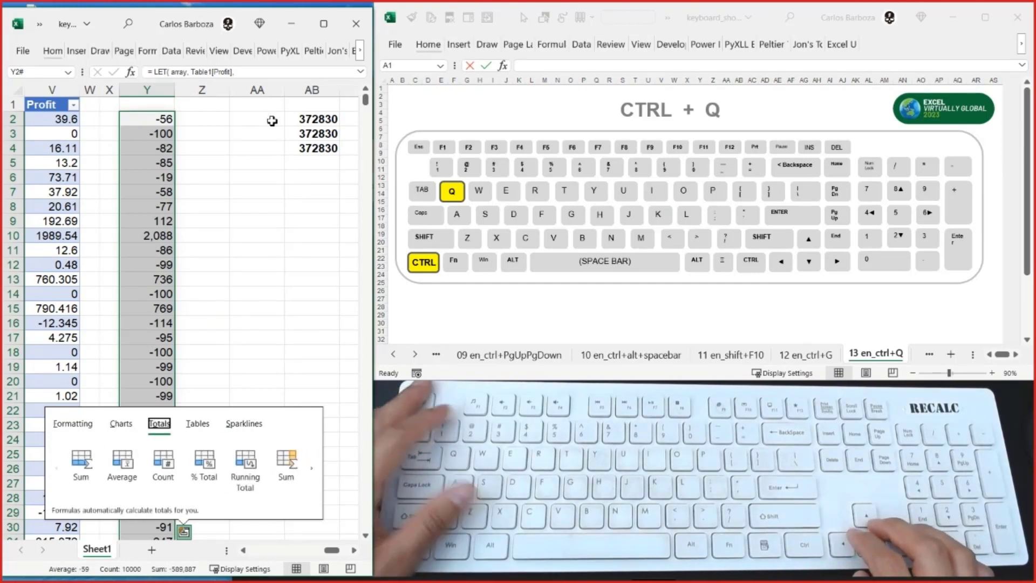
{"action": "key", "text": "Escape"}
- Apply the Color Scale formatting to the column Y results through Quick Analysis, inspect it, and undo it
{"action": "key", "text": "ctrl+q"}
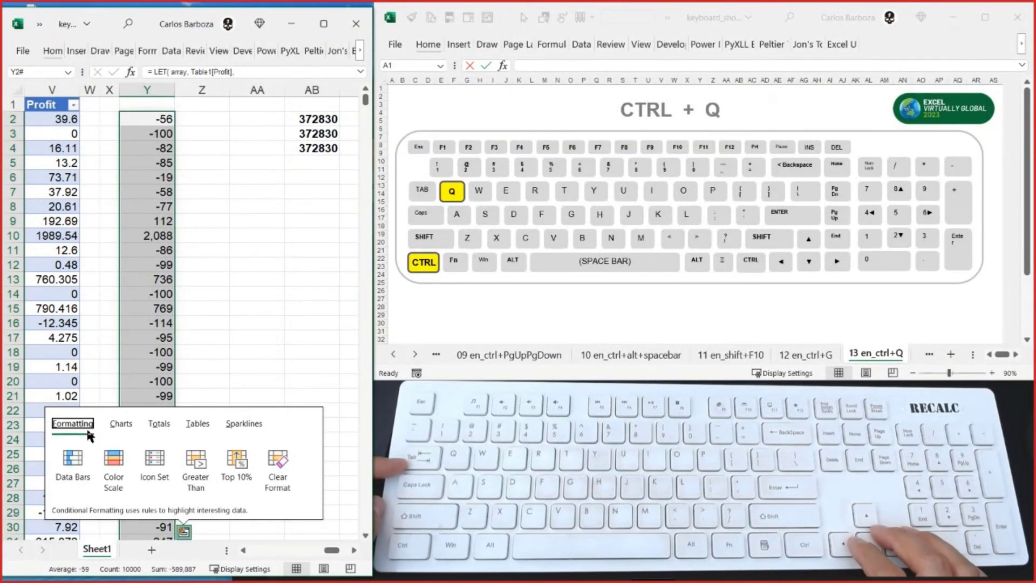
{"action": "key", "text": "Tab"}
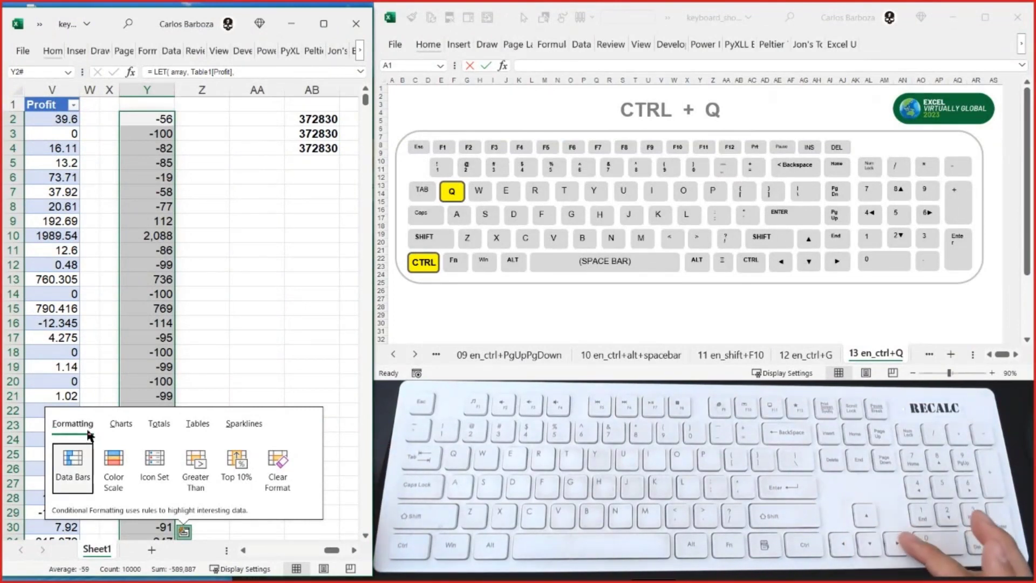
{"action": "key", "text": "Right"}
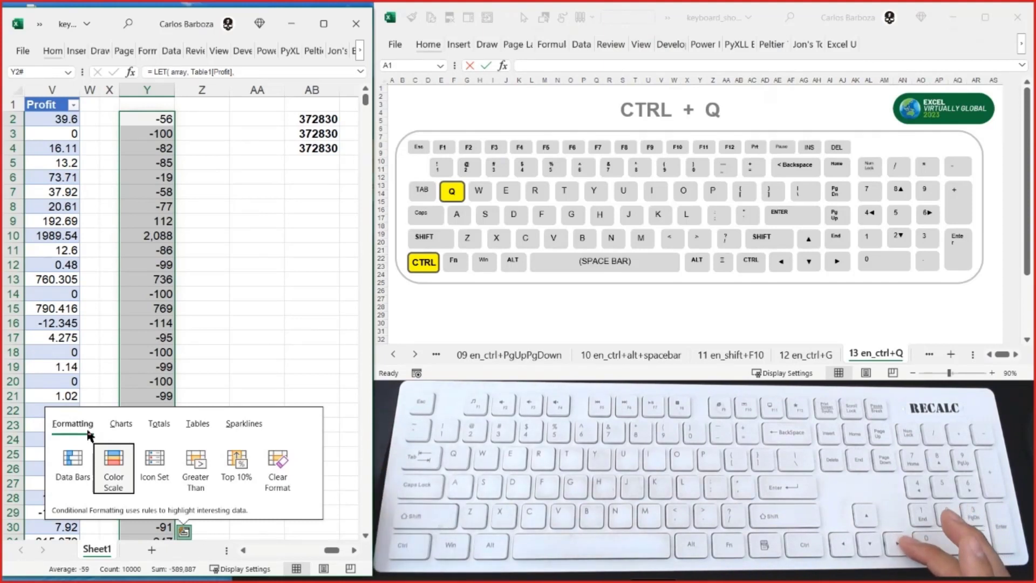
{"action": "key", "text": "Return"}
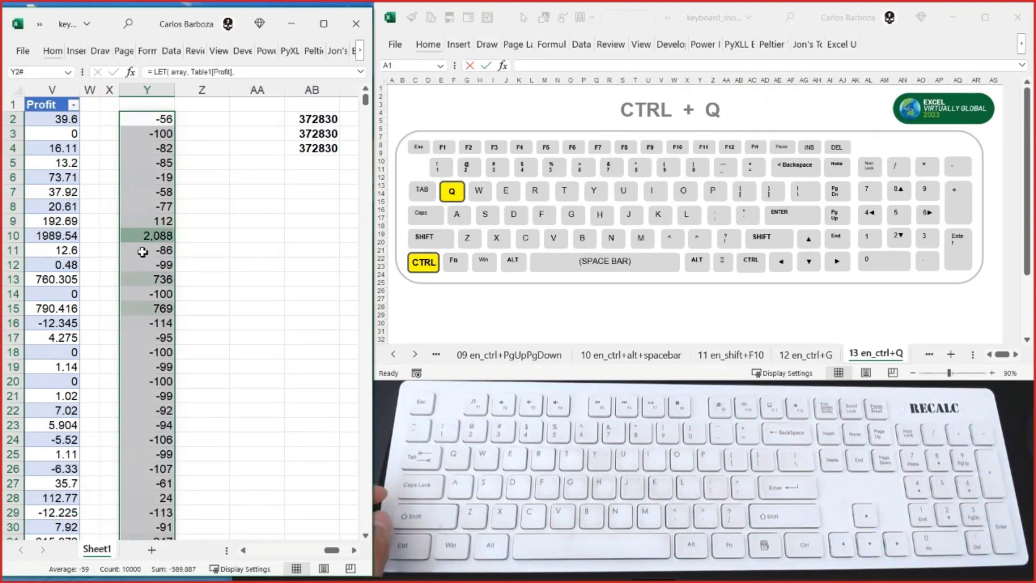
{"action": "scroll", "coordinate": [142, 269], "scroll_direction": "down", "scroll_amount": 14}
{"action": "scroll", "coordinate": [144, 283], "scroll_direction": "up", "scroll_amount": 14}
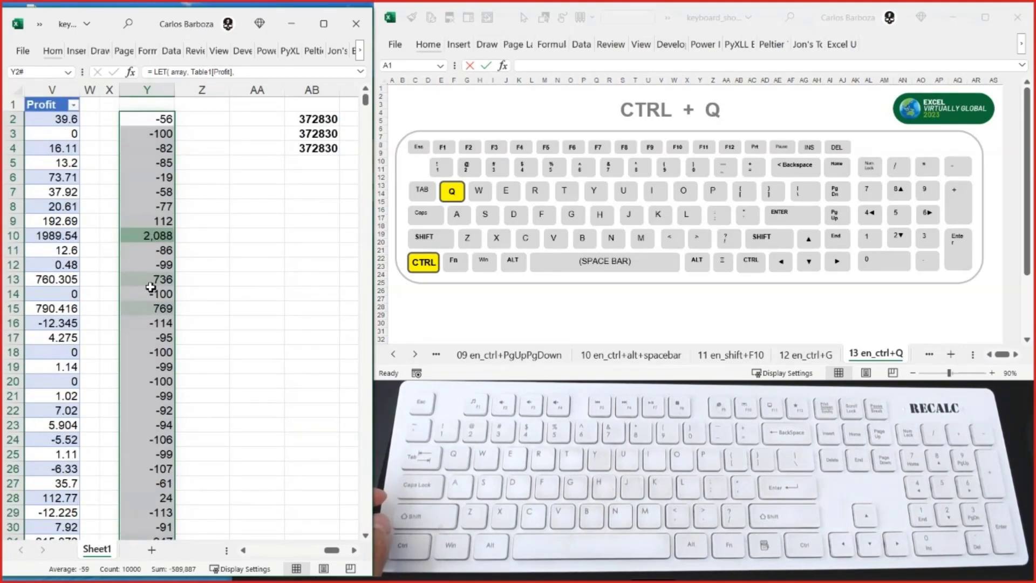
{"action": "key", "text": "ctrl+z"}
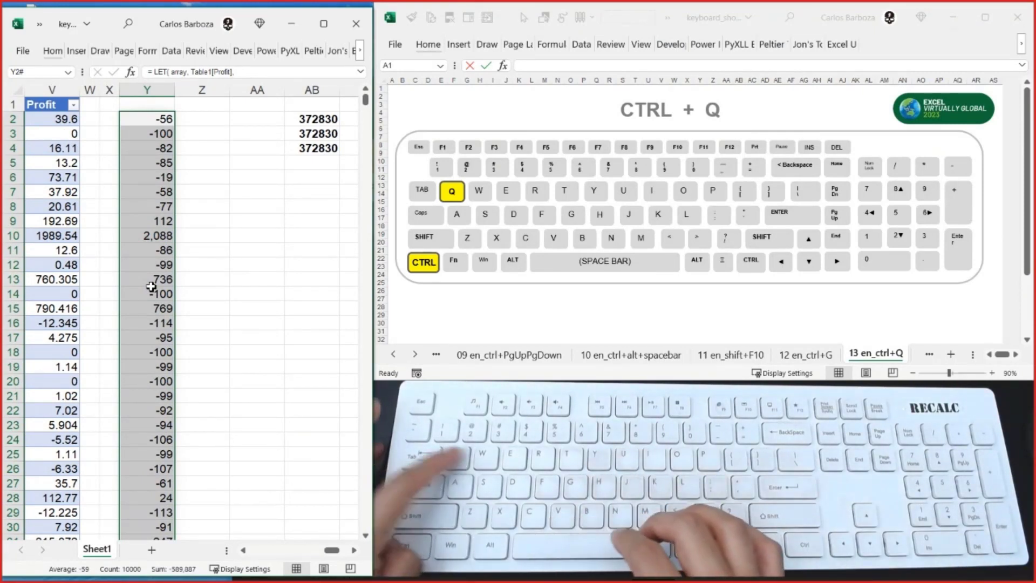
- Apply Data Bars to the column Y results through Quick Analysis, and undo them
{"action": "key", "text": "ctrl+q"}
{"action": "key", "text": "Tab"}
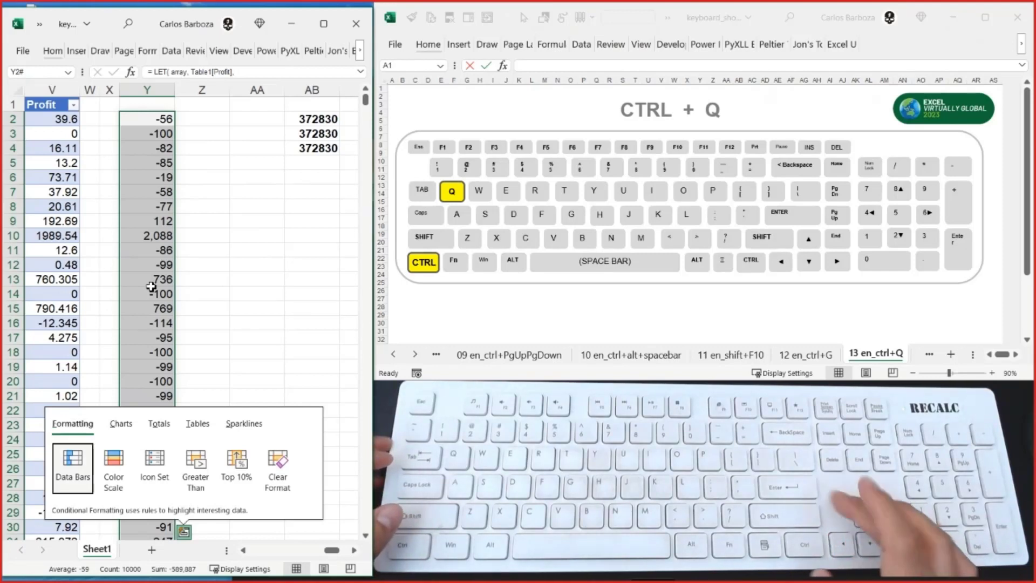
{"action": "key", "text": "Return"}
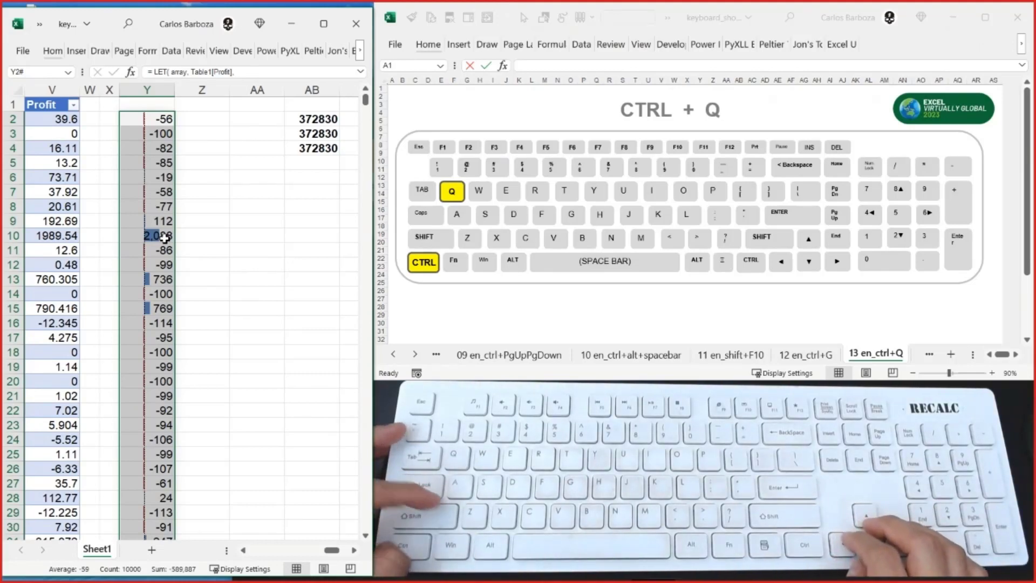
{"action": "key", "text": "ctrl+z"}
- Insert a Scatter chart of the column Y results through Quick Analysis, and delete the chart
{"action": "key", "text": "ctrl+q"}
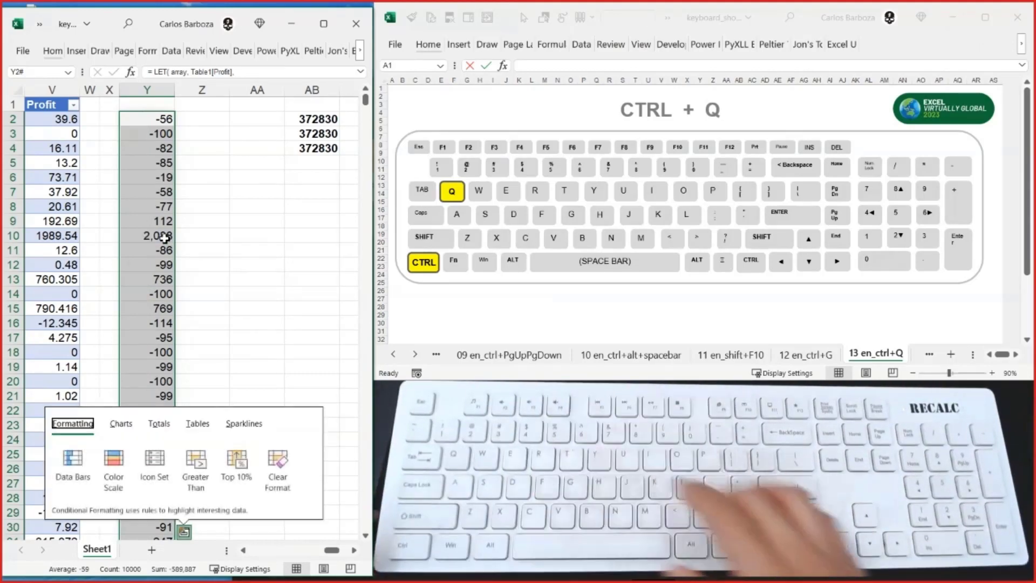
{"action": "key", "text": "Right"}
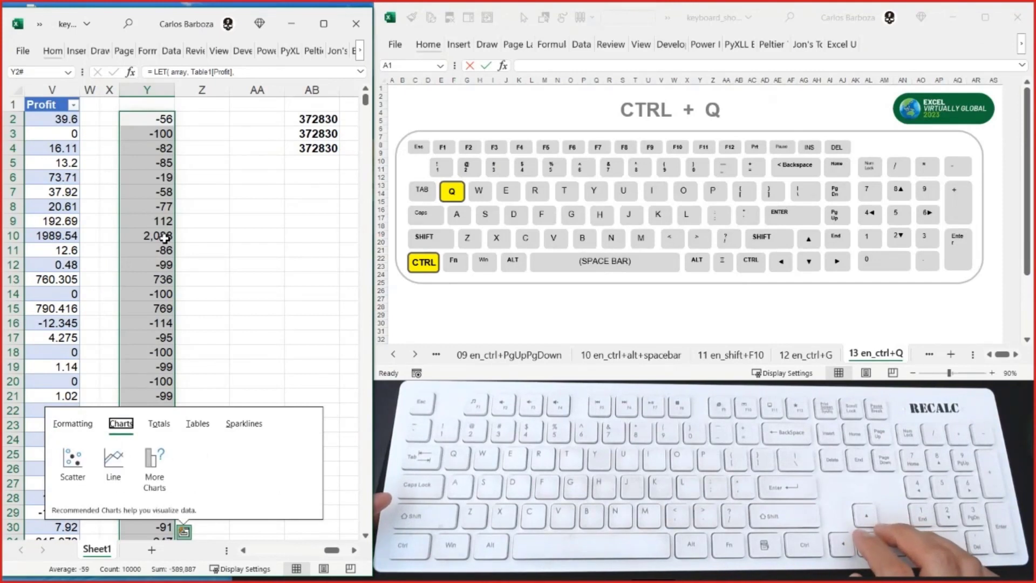
{"action": "key", "text": "Down"}
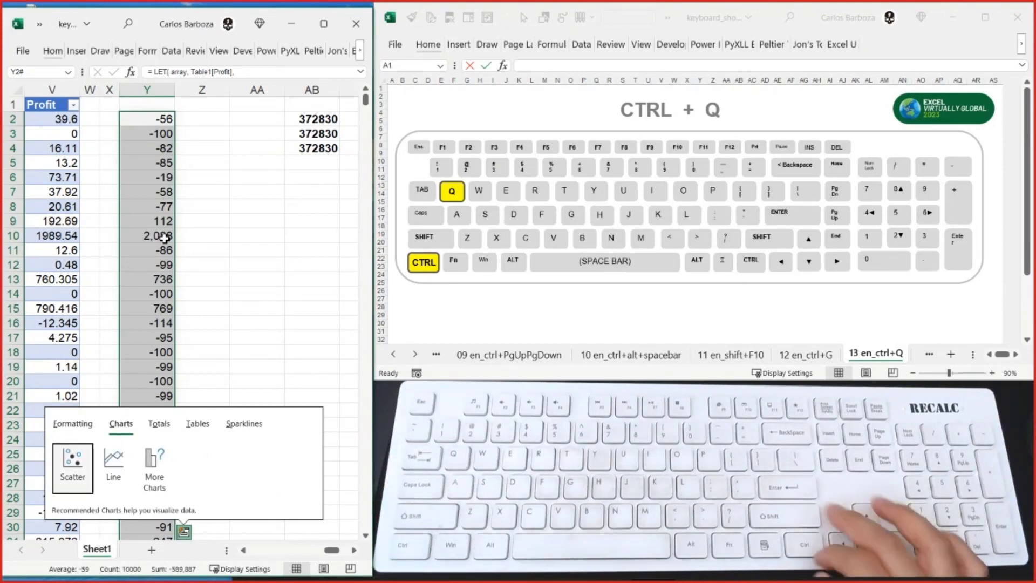
{"action": "key", "text": "Return"}
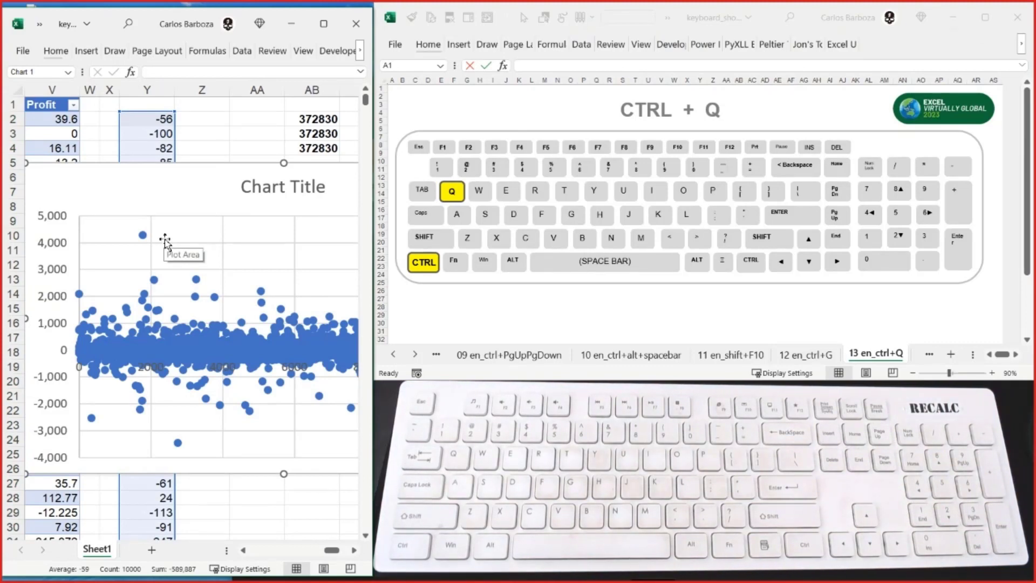
{"action": "key", "text": "Delete"}
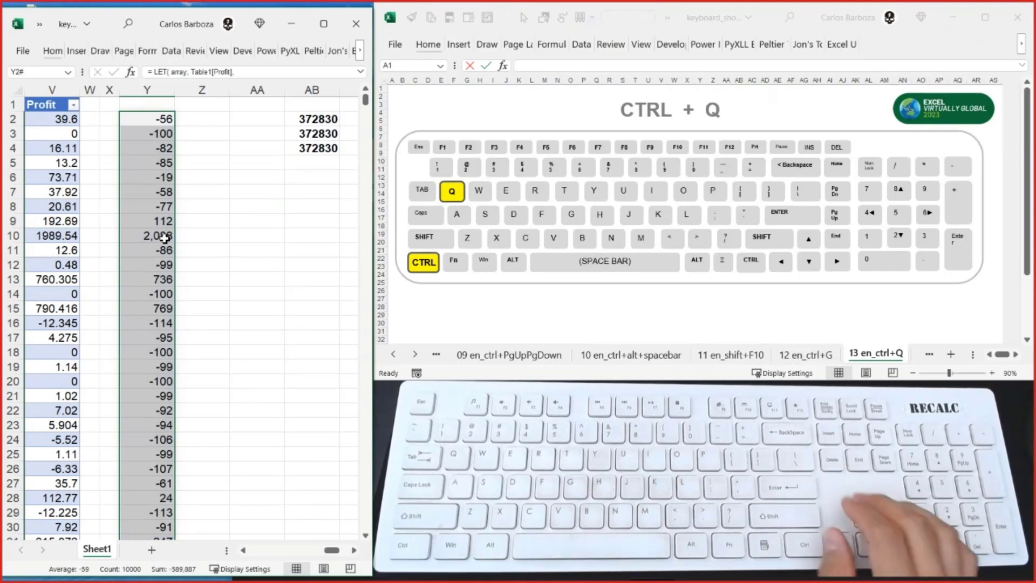
- Switch to the keyboard shortcuts workbook, glance through the remaining shortcut sheets, and show sheet 14 en_ctrl+0&9
{"action": "key", "text": "alt+Tab"}
{"action": "key", "text": "ctrl+Page_Down"}
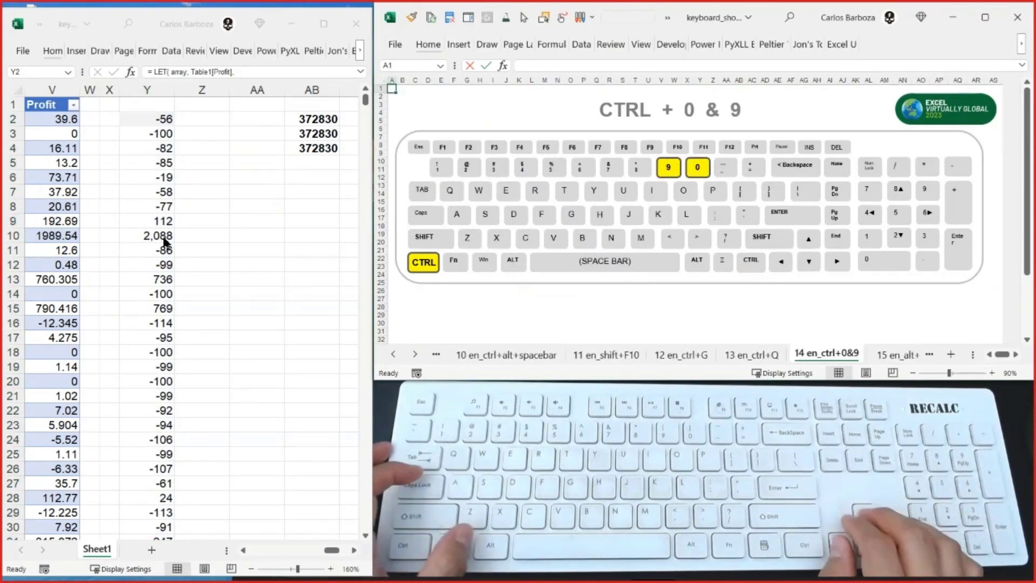
{"action": "key", "text": "ctrl+Page_Down"}
{"action": "key", "text": "ctrl+Page_Down"}
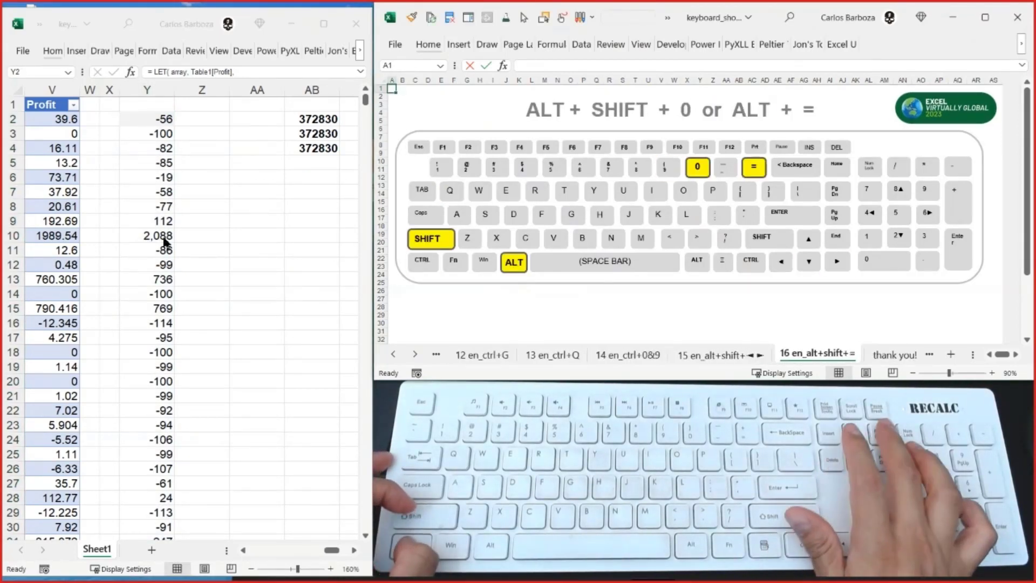
{"action": "key", "text": "ctrl+Page_Up"}
{"action": "key", "text": "ctrl+Page_Up"}
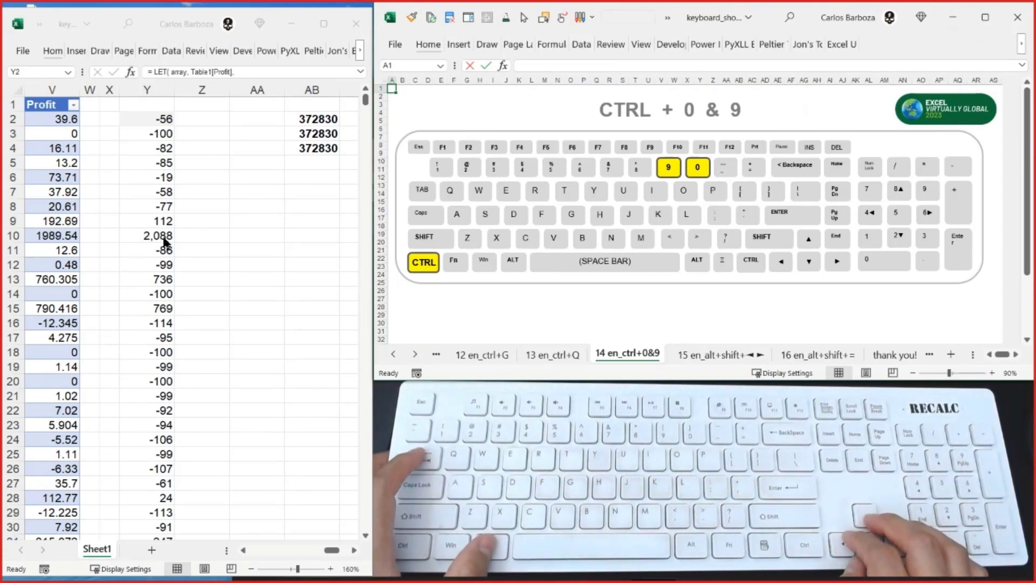
- Switch to the data workbook and paste blank cell Y1 over the formula in Y2 to remove the column Y results
{"action": "key", "text": "alt+Tab"}
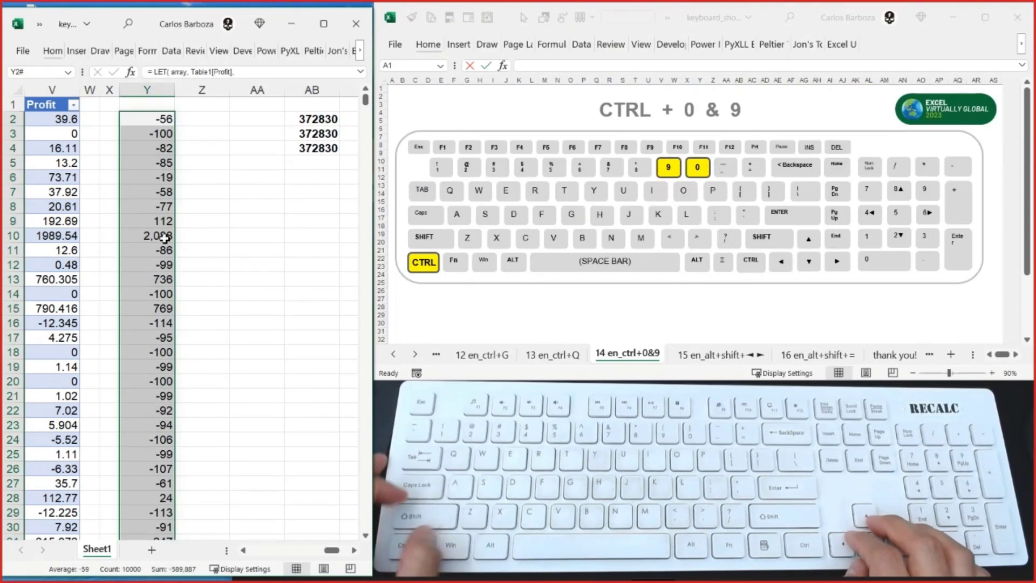
{"action": "key", "text": "Up"}
{"action": "key", "text": "ctrl+c"}
{"action": "key", "text": "Down"}
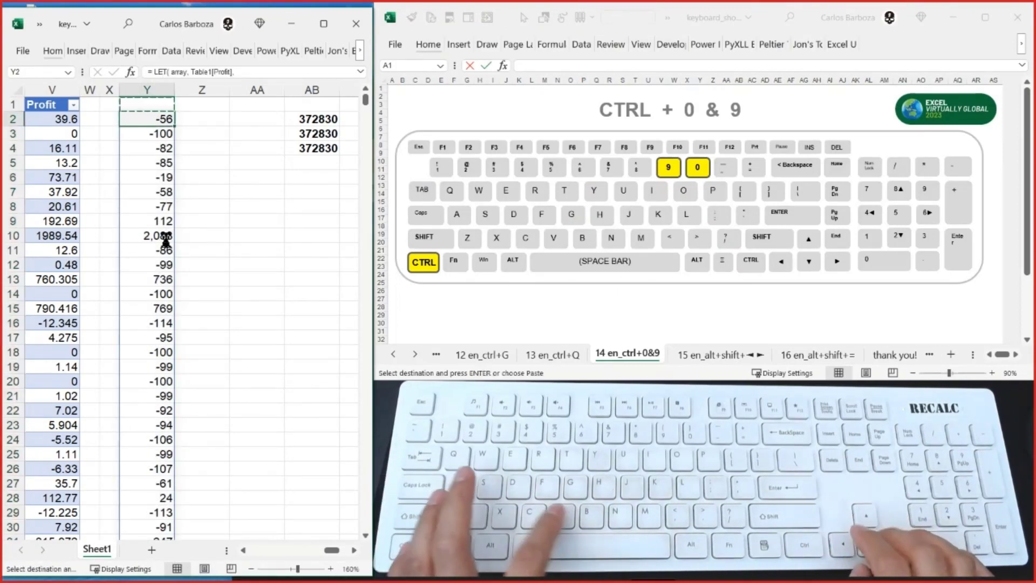
{"action": "key", "text": "ctrl+v"}
- Clear the contents of cells AB2:AB4
{"action": "key", "text": "Right"}
{"action": "key", "text": "Right"}
{"action": "key", "text": "Right"}
{"action": "key", "text": "shift+Down"}
{"action": "key", "text": "shift+Down"}
{"action": "key", "text": "Delete"}
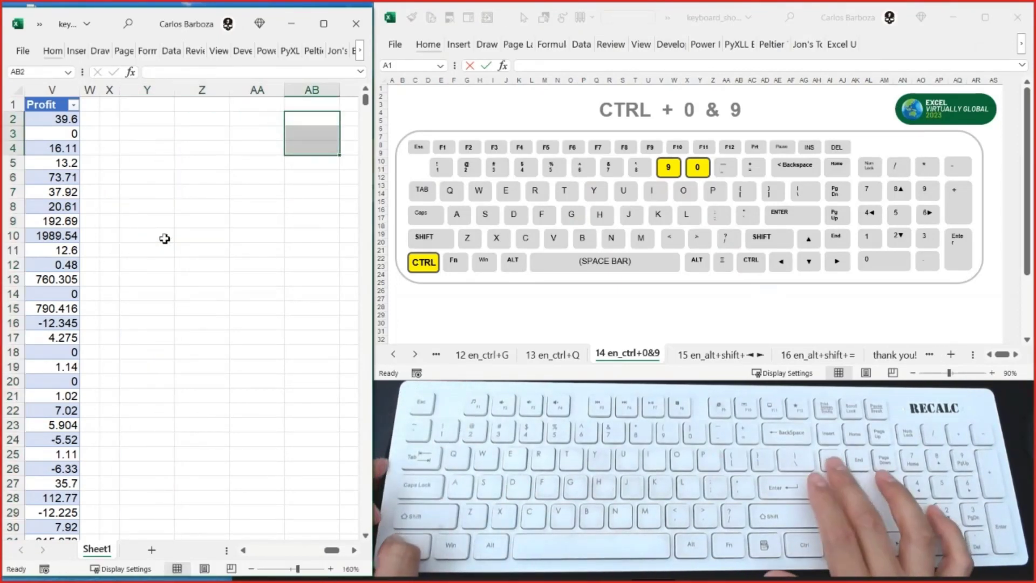
- Look over the sheet at 55% zoom, from cell A1 across the table to the columns beyond Profit
{"action": "key", "text": "ctrl+Up"}
{"action": "key", "text": "ctrl+Left"}
{"action": "key", "text": "ctrl+Left"}
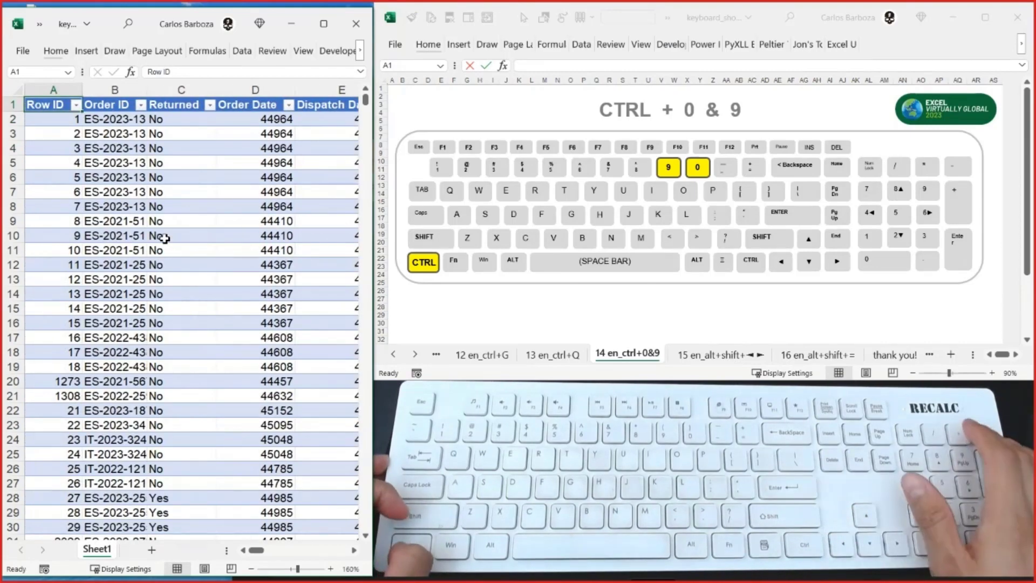
{"action": "scroll", "coordinate": [164, 238], "scroll_direction": "down", "scroll_amount": 1}
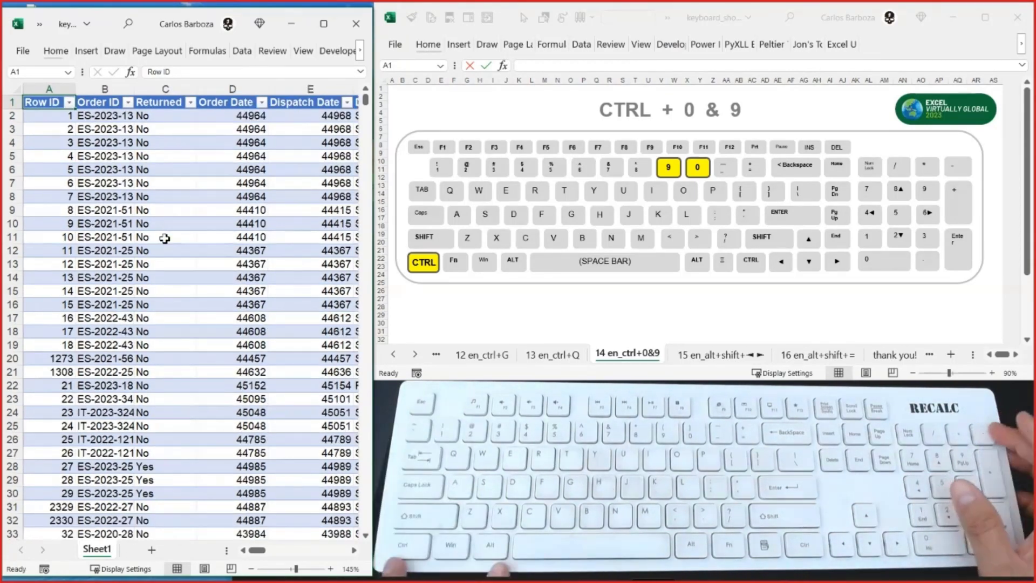
{"action": "scroll", "coordinate": [165, 238], "scroll_direction": "down", "scroll_amount": 4}
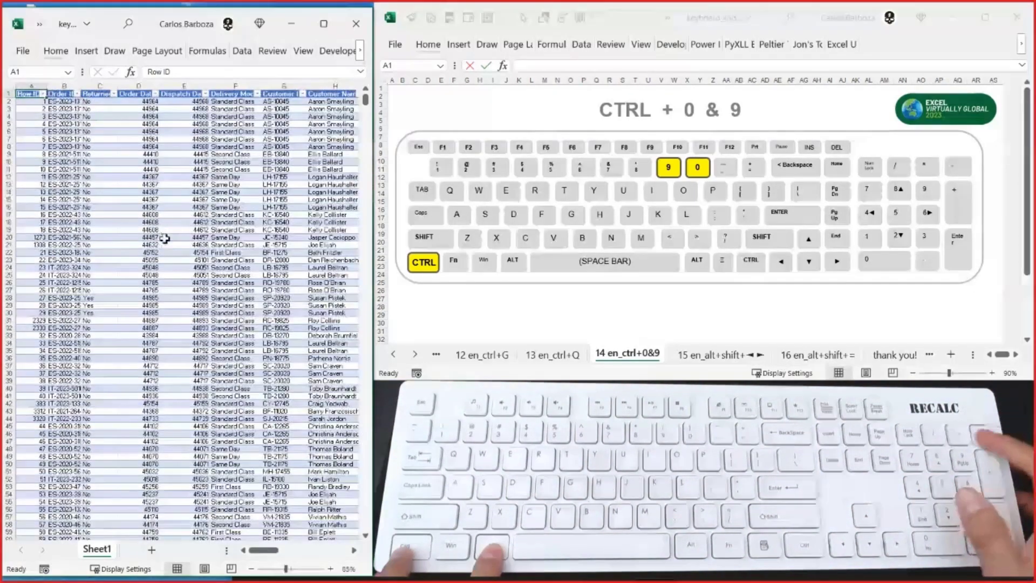
{"action": "key", "text": "ctrl+alt+minus"}
{"action": "key", "text": "ctrl+alt+minus"}
{"action": "key", "text": "ctrl+Right"}
{"action": "key", "text": "Right"}
{"action": "key", "text": "Right"}
{"action": "key", "text": "Right"}
{"action": "key", "text": "Right"}
{"action": "key", "text": "Right"}
{"action": "key", "text": "Right"}
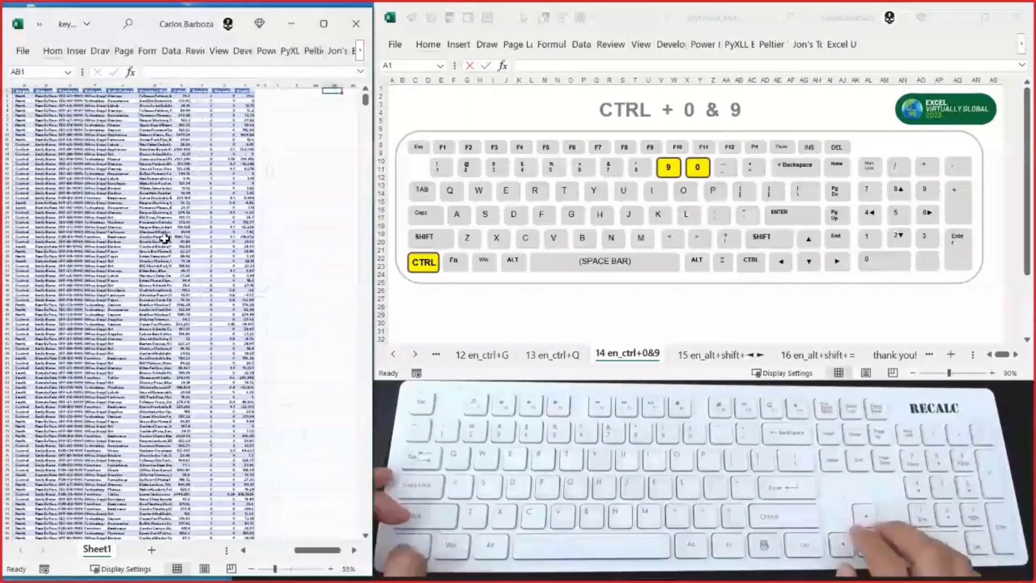
{"action": "key", "text": "Left"}
{"action": "key", "text": "Left"}
{"action": "key", "text": "Left"}
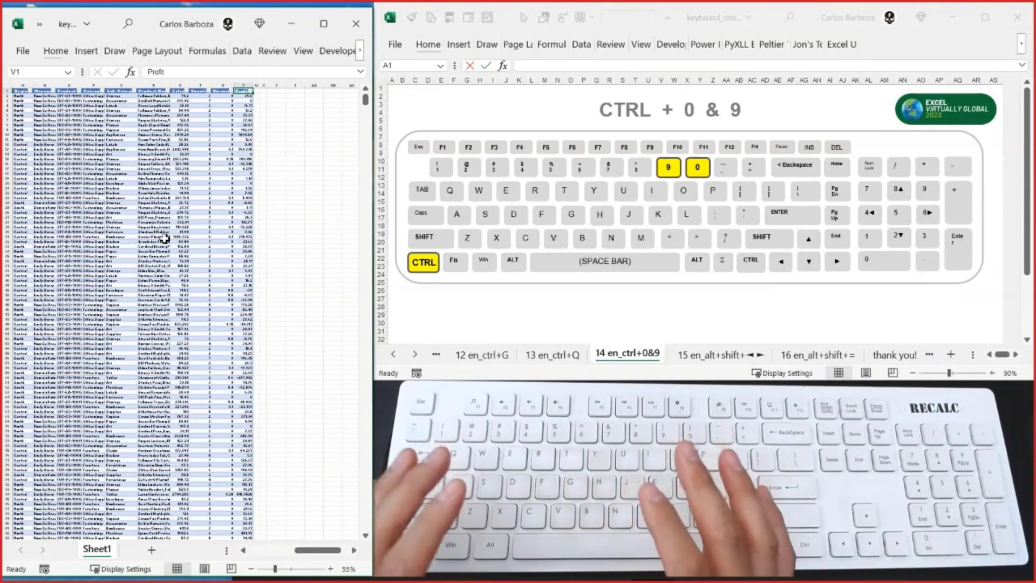
{"action": "key", "text": "Right"}
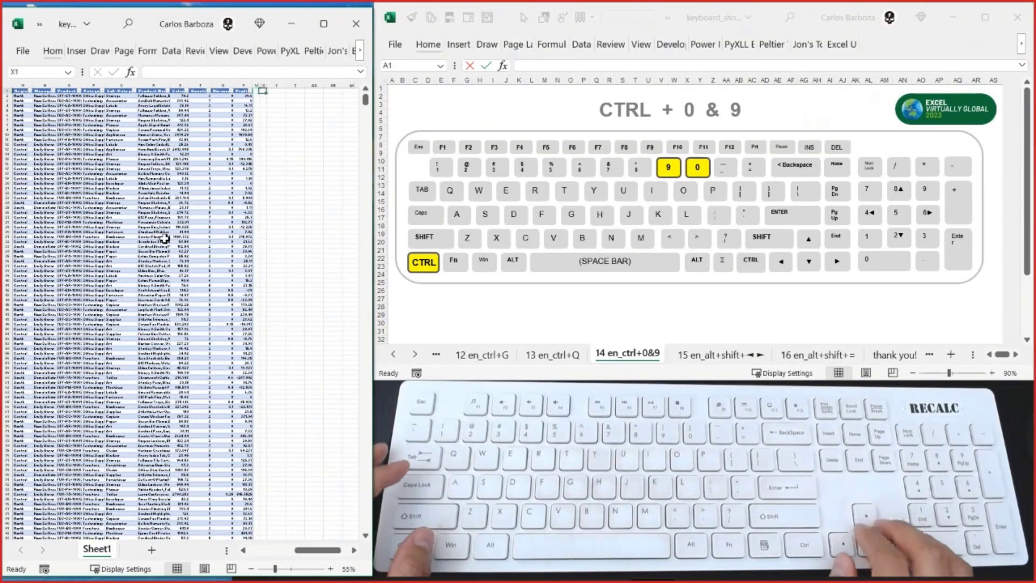
{"action": "key", "text": "ctrl+space"}
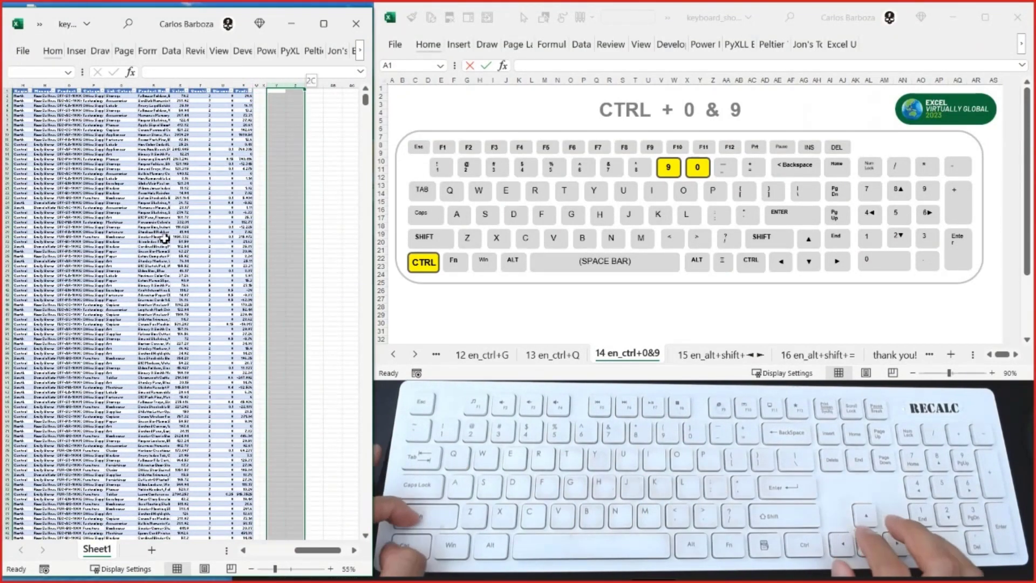
{"action": "key", "text": "ctrl+shift+Right"}
{"action": "key", "text": "ctrl+0"}
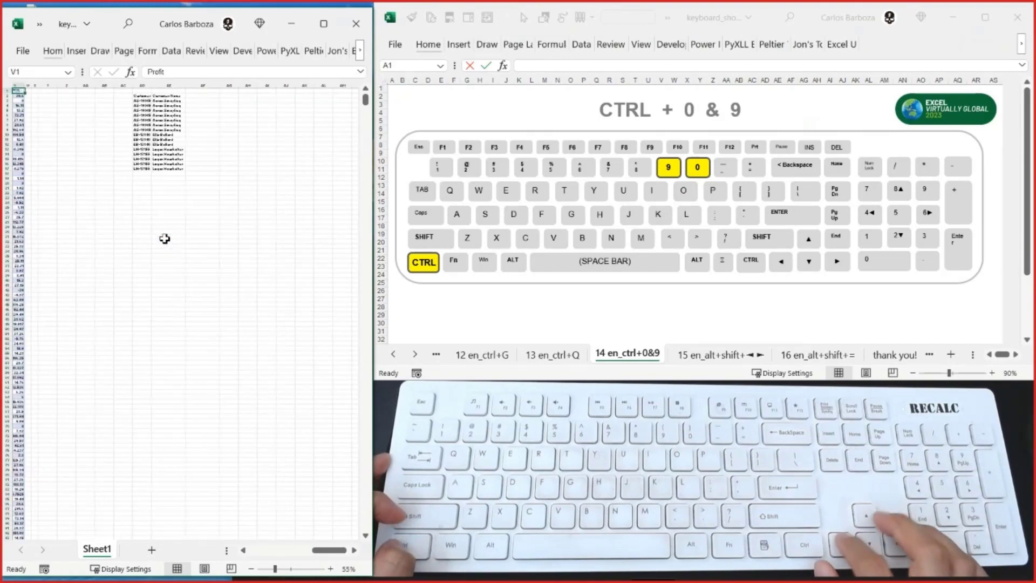
- Delete the leftover block of Customer ID and Customer Name data standing beside the table
{"action": "key", "text": "ctrl+Right"}
{"action": "key", "text": "Right"}
{"action": "key", "text": "Right"}
{"action": "key", "text": "Right"}
{"action": "key", "text": "Right"}
{"action": "key", "text": "Right"}
{"action": "key", "text": "Right"}
{"action": "key", "text": "Right"}
{"action": "key", "text": "Right"}
{"action": "key", "text": "Right"}
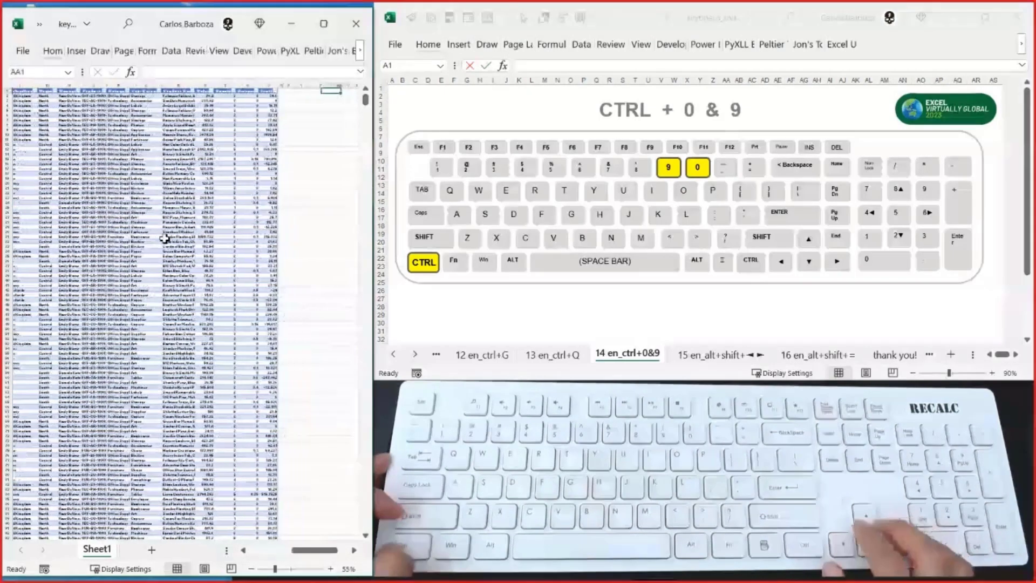
{"action": "key", "text": "Left"}
{"action": "key", "text": "Down"}
{"action": "key", "text": "ctrl+space"}
{"action": "key", "text": "ctrl+shift+Right"}
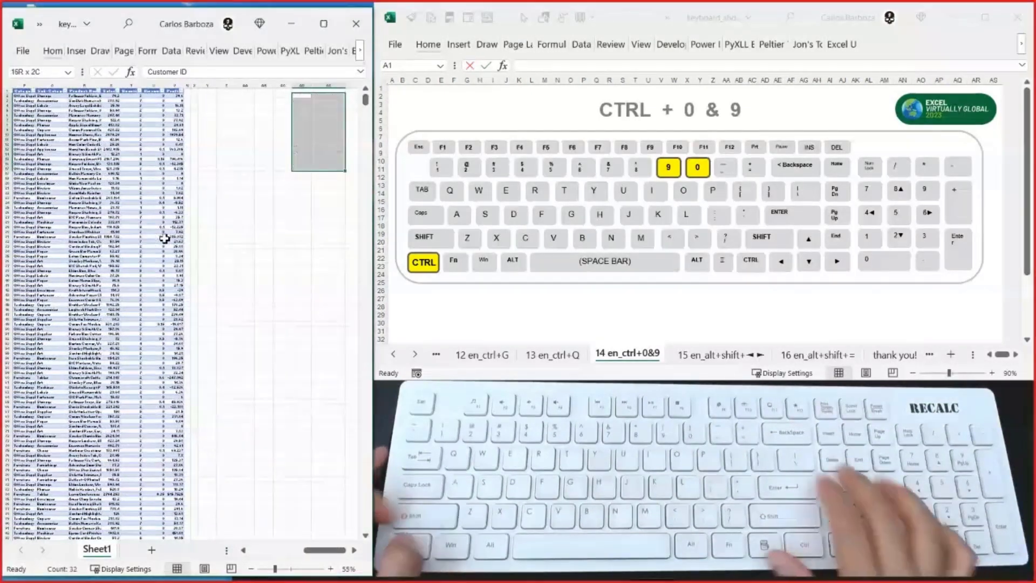
{"action": "key", "text": "ctrl+0"}
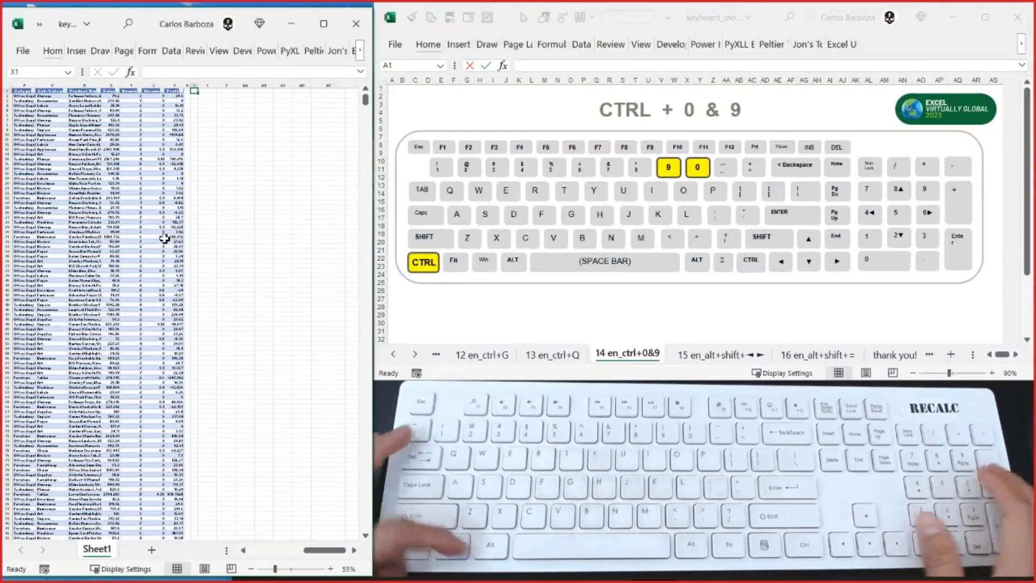
- Hide all blank columns from column Y to the last column of the sheet
{"action": "scroll", "coordinate": [165, 238], "scroll_direction": "up", "scroll_amount": 8}
{"action": "key", "text": "ctrl+alt+plus"}
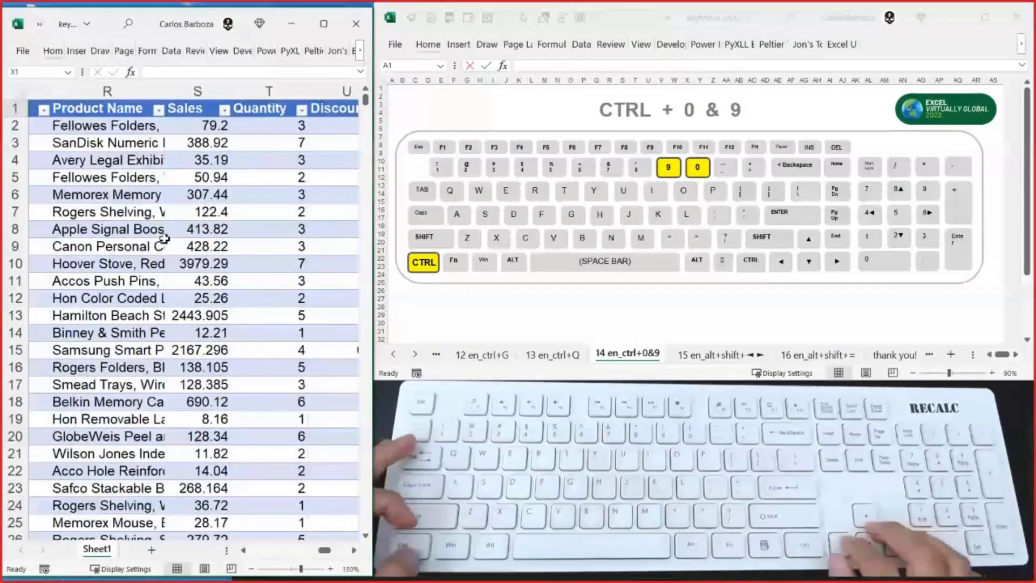
{"action": "key", "text": "Right"}
{"action": "key", "text": "Right"}
{"action": "key", "text": "Right"}
{"action": "key", "text": "Left"}
{"action": "key", "text": "Left"}
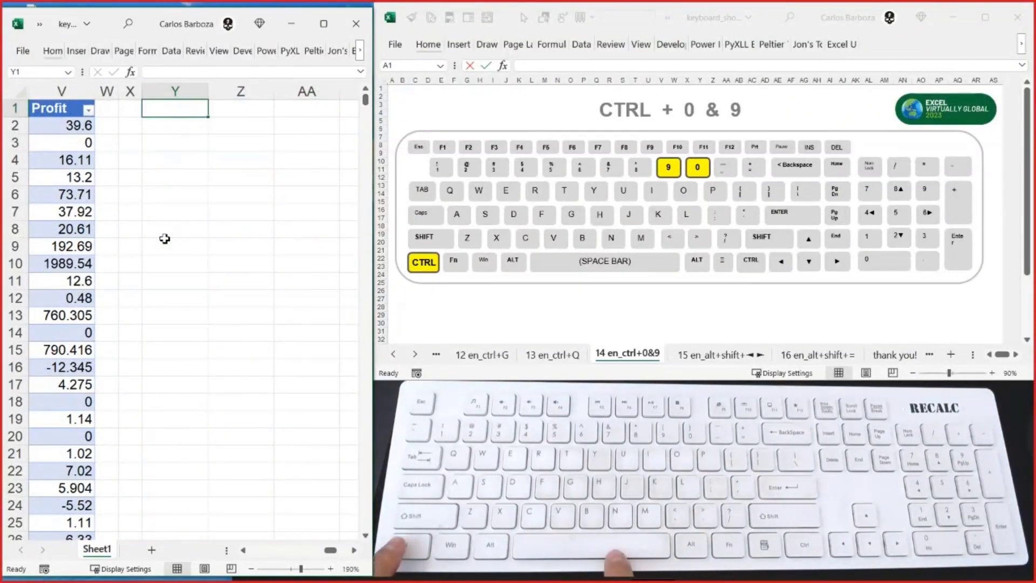
{"action": "key", "text": "ctrl+space"}
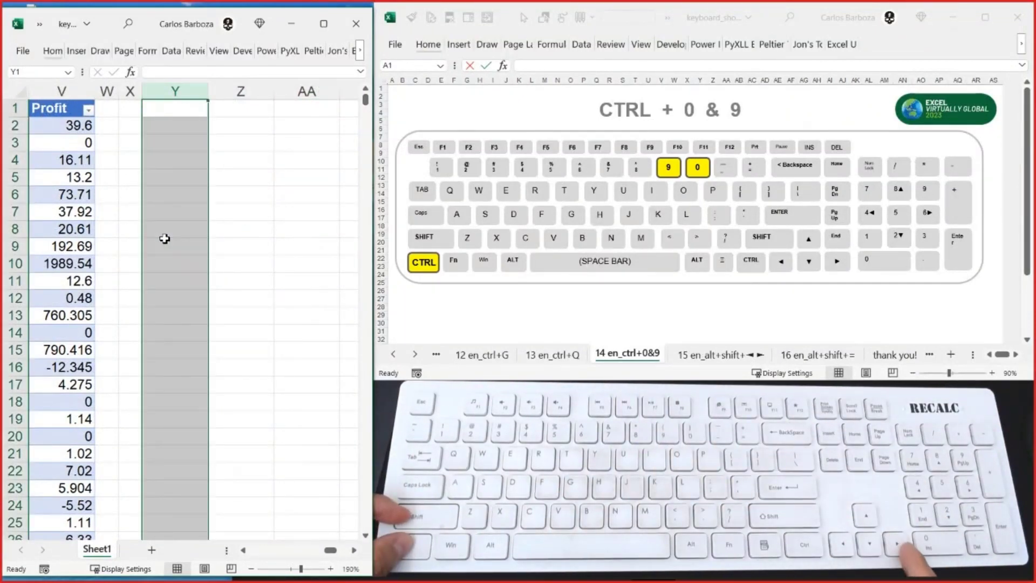
{"action": "key", "text": "ctrl+shift+Right"}
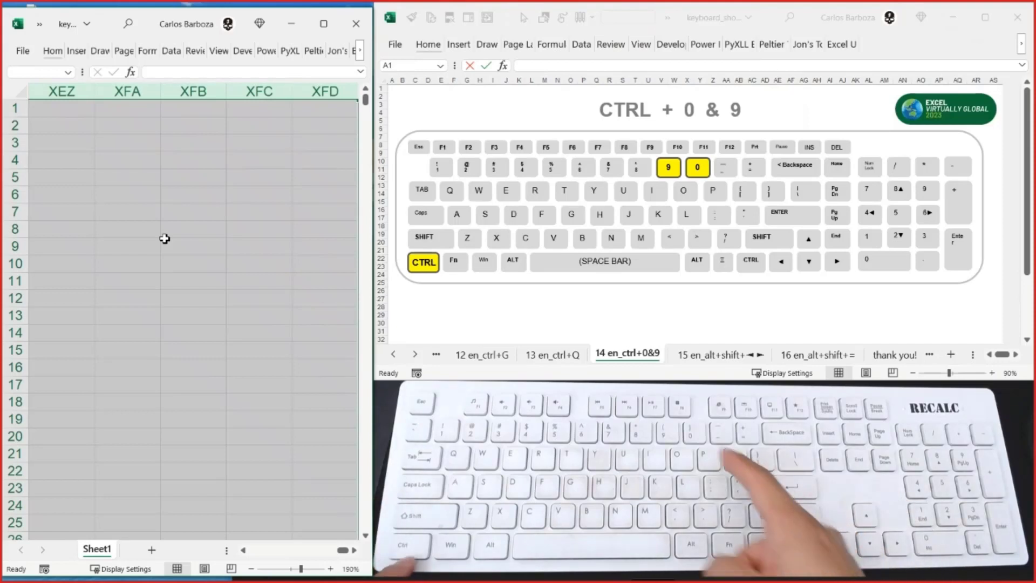
{"action": "key", "text": "ctrl+0"}
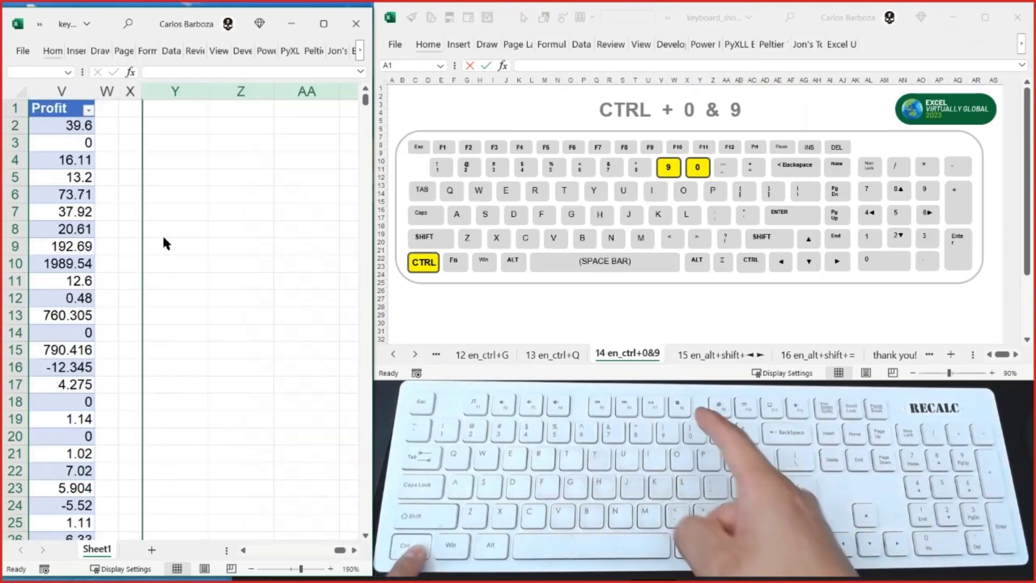
{"action": "key", "text": "Left"}
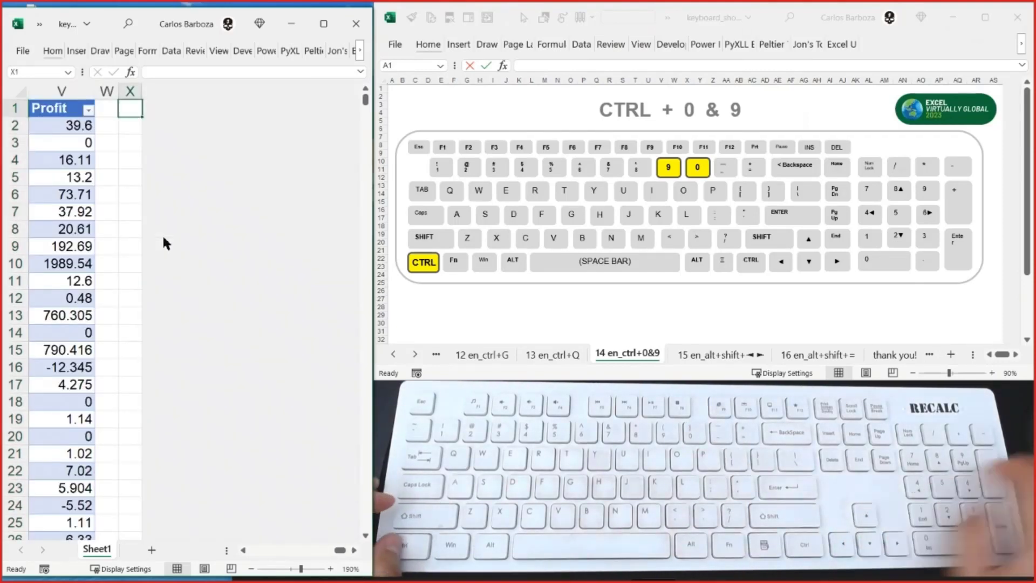
- Examine the whole table from cell A1 at 10% zoom with the extra columns hidden
{"action": "scroll", "coordinate": [162, 234], "scroll_direction": "down", "scroll_amount": 3}
{"action": "scroll", "coordinate": [164, 238], "scroll_direction": "down", "scroll_amount": 6}
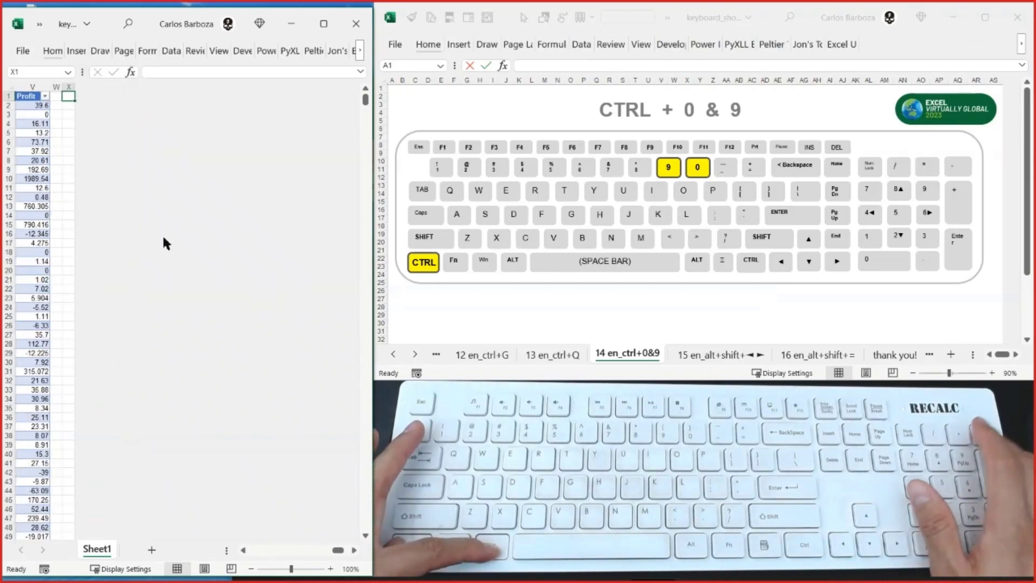
{"action": "key", "text": "ctrl+Left"}
{"action": "key", "text": "ctrl+Left"}
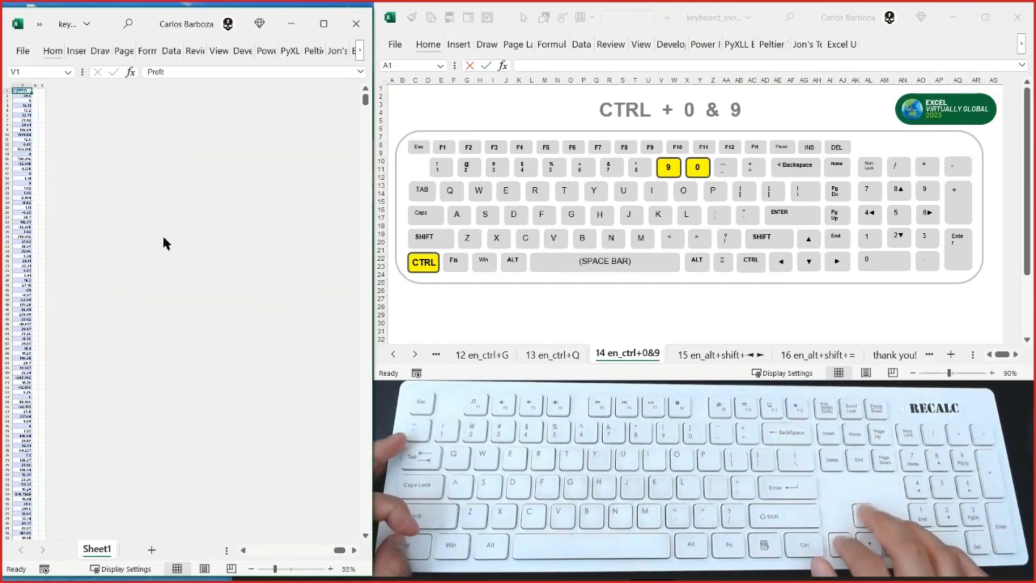
{"action": "key", "text": "ctrl+alt+minus"}
{"action": "key", "text": "ctrl+alt+minus"}
{"action": "key", "text": "ctrl+alt+minus"}
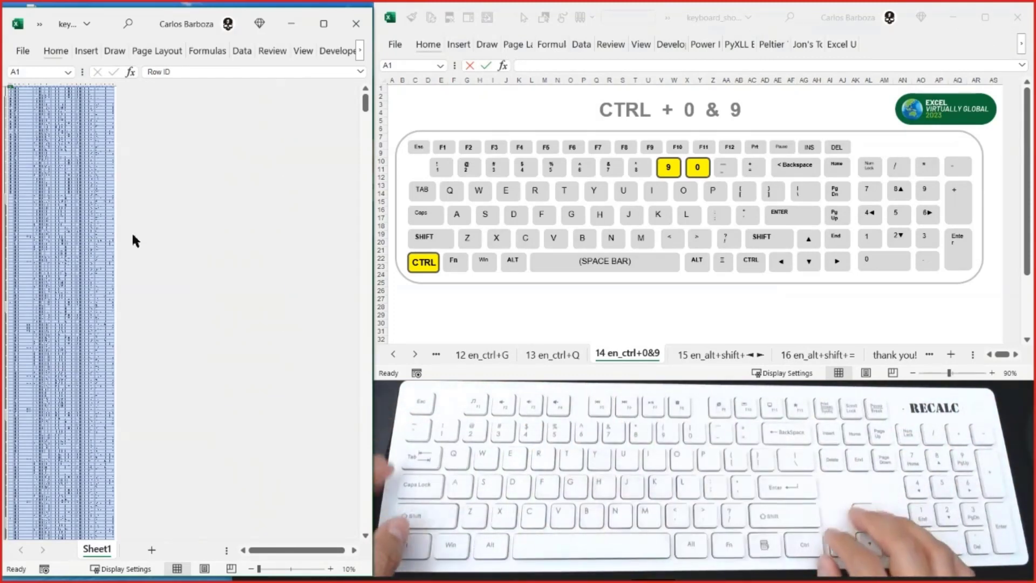
- Set the sheet zoom back to 145% and go to the table's last record in column A
{"action": "key", "text": "ctrl+alt+plus"}
{"action": "key", "text": "ctrl+alt+plus"}
{"action": "key", "text": "ctrl+alt+plus"}
{"action": "key", "text": "ctrl+alt+plus"}
{"action": "key", "text": "ctrl+alt+plus"}
{"action": "key", "text": "ctrl+alt+plus"}
{"action": "key", "text": "ctrl+alt+plus"}
{"action": "key", "text": "ctrl+alt+plus"}
{"action": "key", "text": "ctrl+alt+plus"}
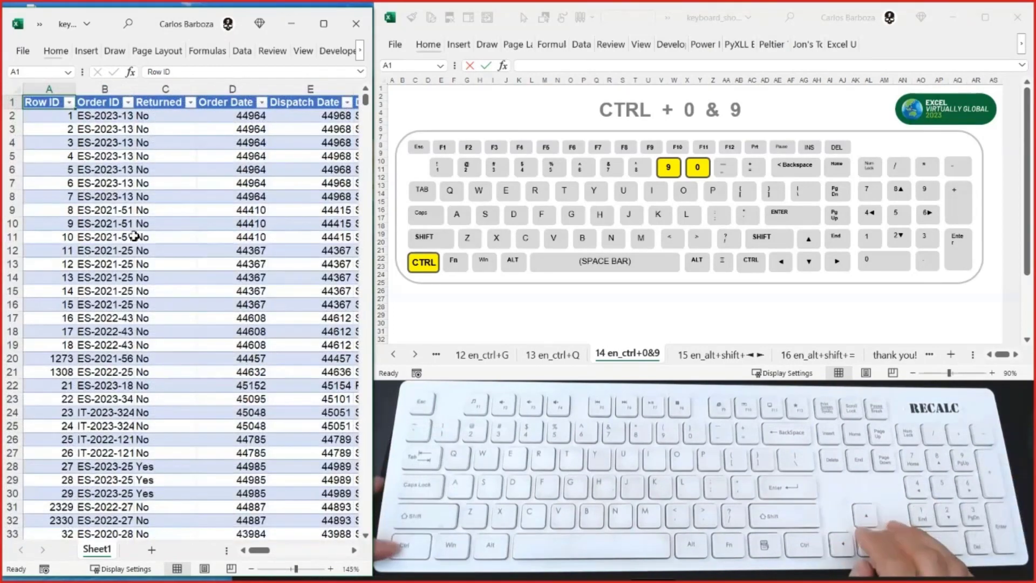
{"action": "key", "text": "ctrl+Down"}
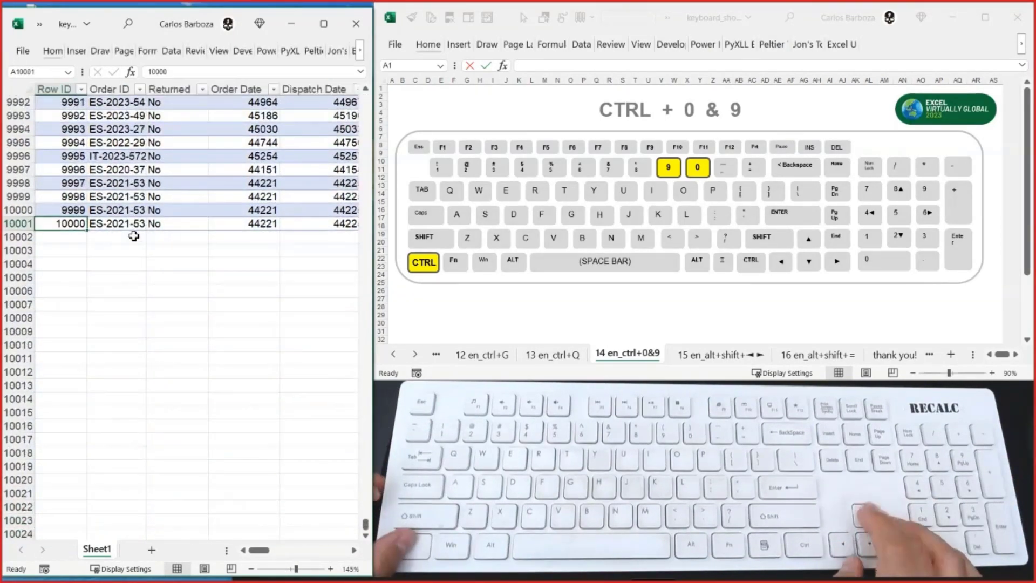
{"action": "key", "text": "Down"}
{"action": "key", "text": "Down"}
{"action": "key", "text": "Down"}
{"action": "key", "text": "Down"}
{"action": "key", "text": "Down"}
{"action": "key", "text": "Down"}
{"action": "key", "text": "Down"}
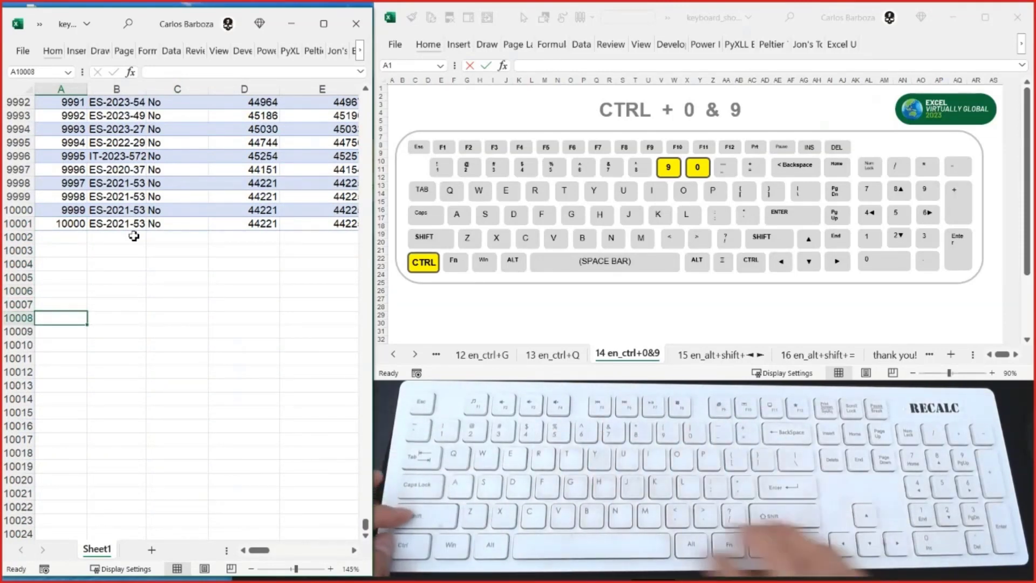
{"action": "key", "text": "shift+space"}
{"action": "key", "text": "ctrl+shift+Down"}
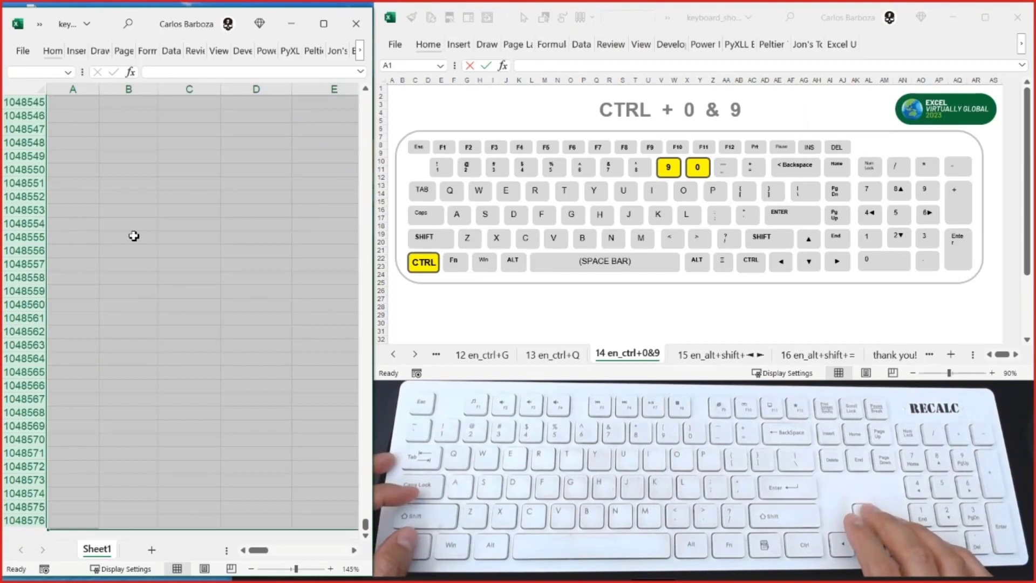
{"action": "key", "text": "Up"}
{"action": "key", "text": "Up"}
{"action": "key", "text": "Up"}
{"action": "key", "text": "Up"}
{"action": "key", "text": "Up"}
{"action": "key", "text": "Up"}
{"action": "key", "text": "Up"}
{"action": "key", "text": "Up"}
{"action": "key", "text": "Up"}
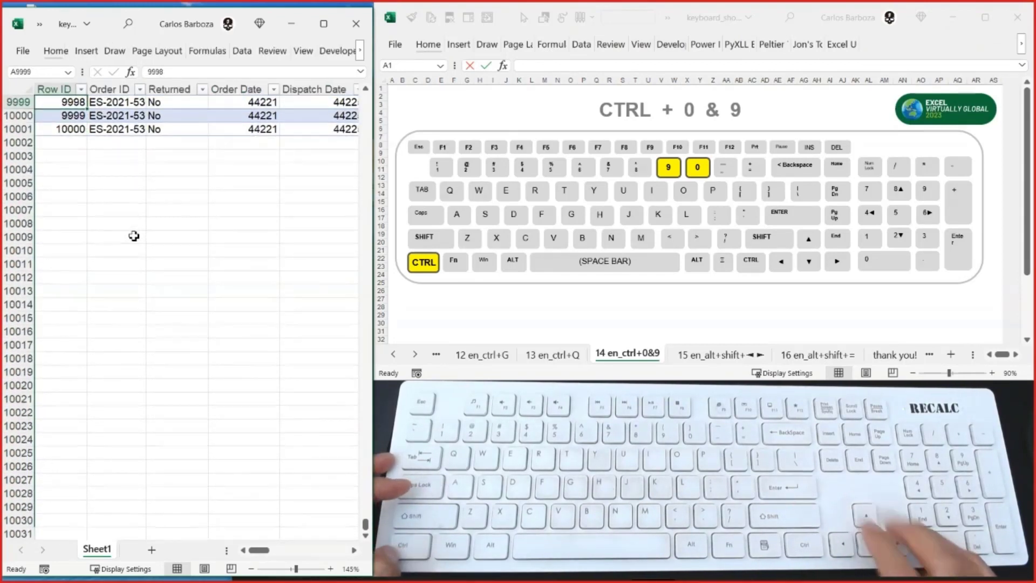
- Hide all blank rows from row 10011 to the last row of the sheet
{"action": "key", "text": "Down"}
{"action": "key", "text": "Down"}
{"action": "key", "text": "Down"}
{"action": "key", "text": "Down"}
{"action": "key", "text": "Down"}
{"action": "key", "text": "Down"}
{"action": "key", "text": "Down"}
{"action": "key", "text": "Down"}
{"action": "key", "text": "Down"}
{"action": "key", "text": "Down"}
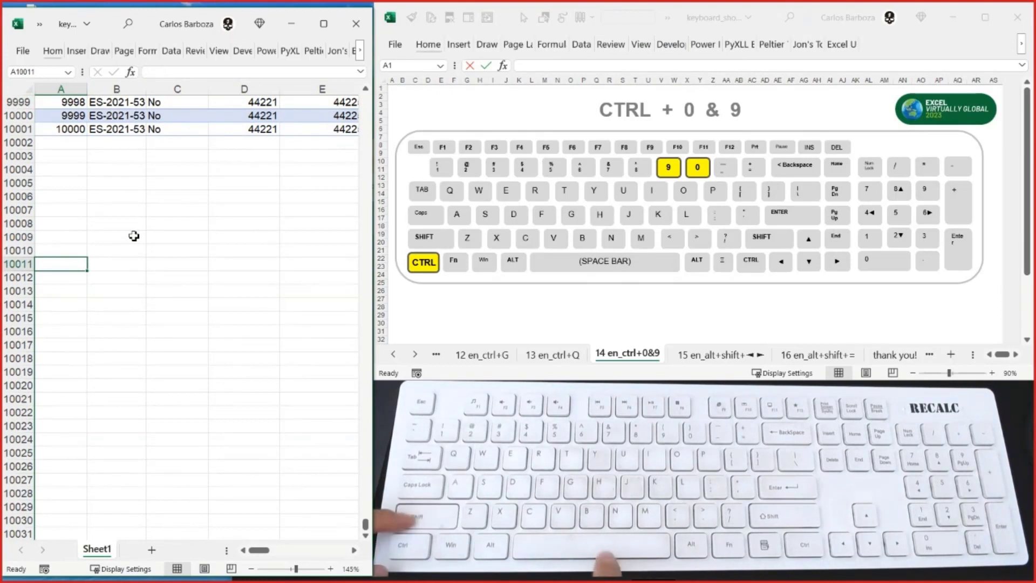
{"action": "key", "text": "shift+space"}
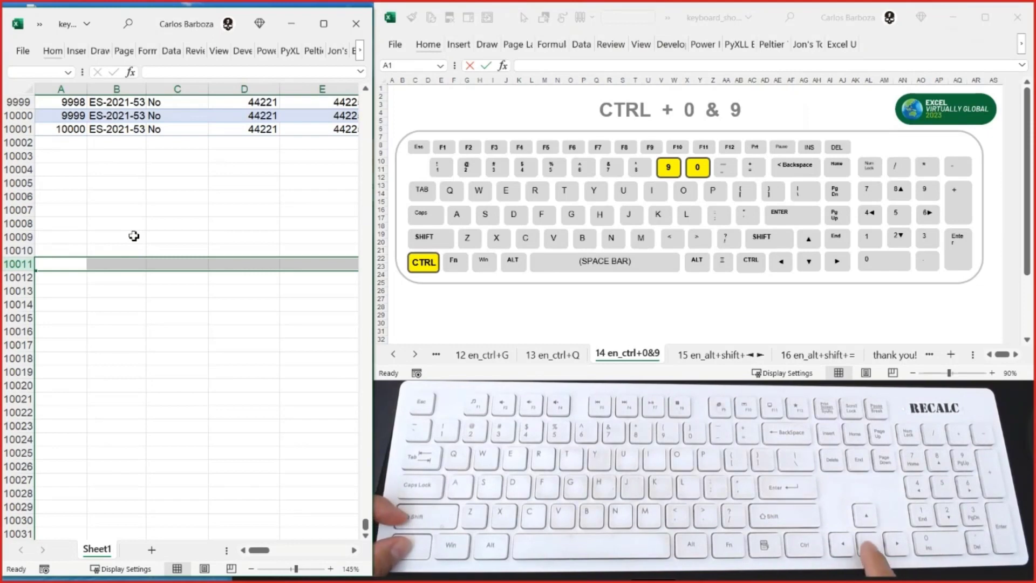
{"action": "key", "text": "ctrl+shift+Down"}
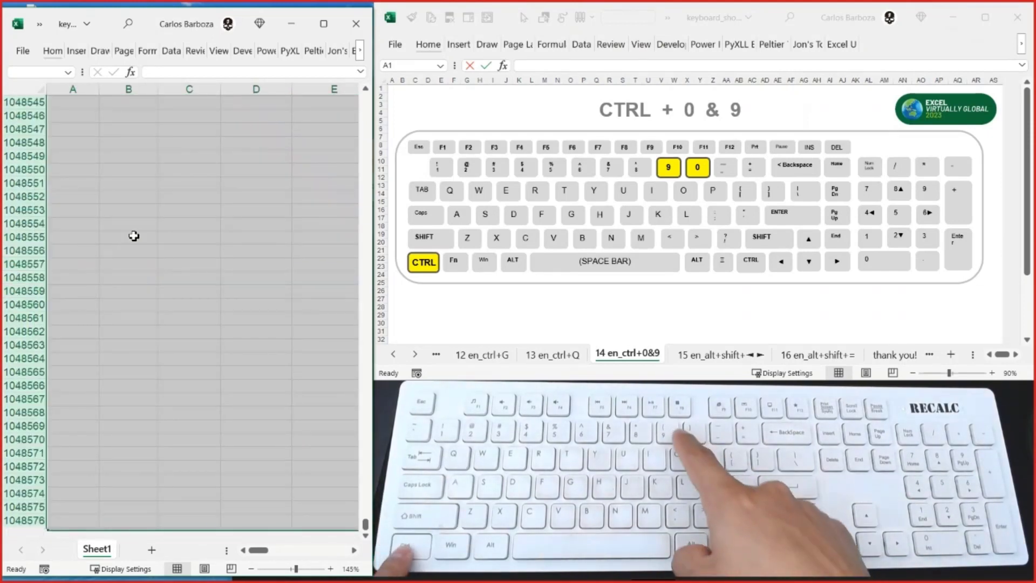
{"action": "key", "text": "ctrl+9"}
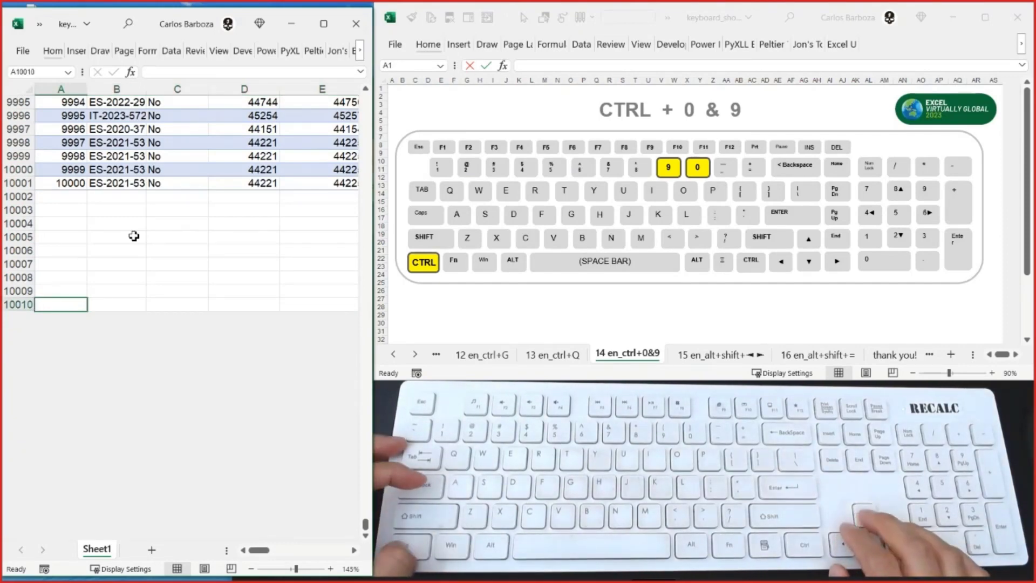
- Examine the table at 10% zoom from cell A1 down to its last record
{"action": "key", "text": "ctrl+Up"}
{"action": "key", "text": "ctrl+Up"}
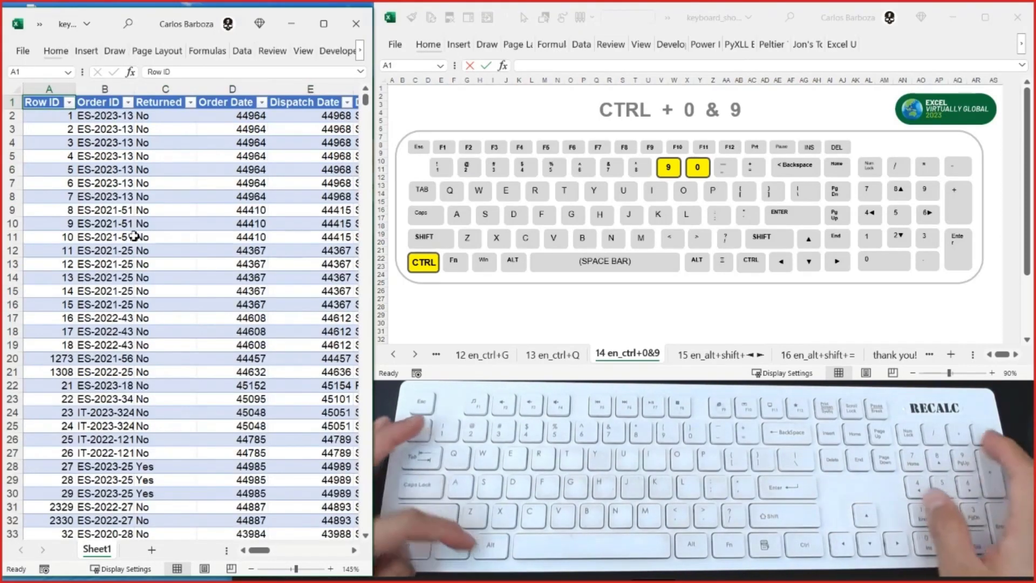
{"action": "scroll", "coordinate": [135, 238], "scroll_direction": "down", "scroll_amount": 9}
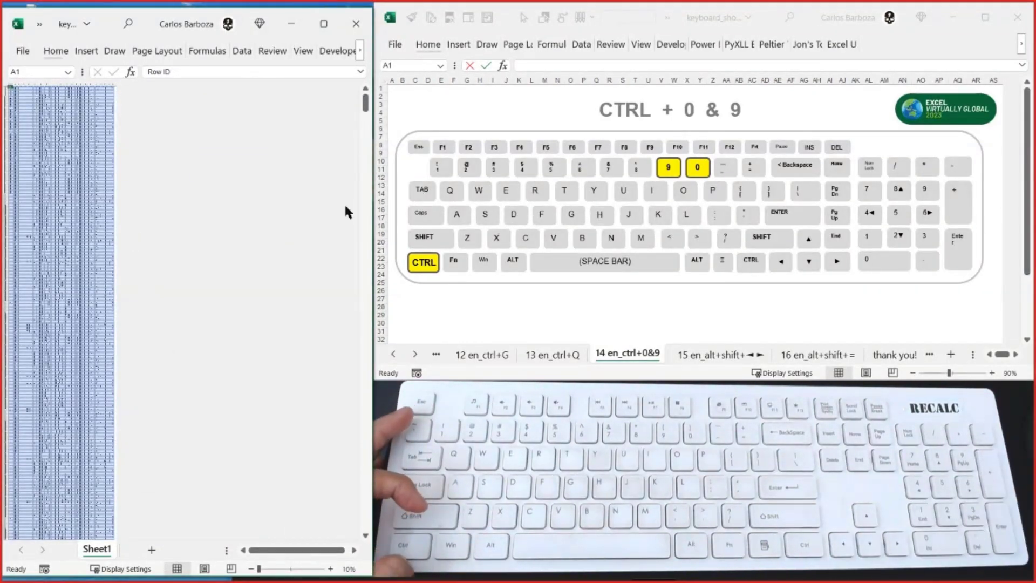
{"action": "key", "text": "ctrl+Down"}
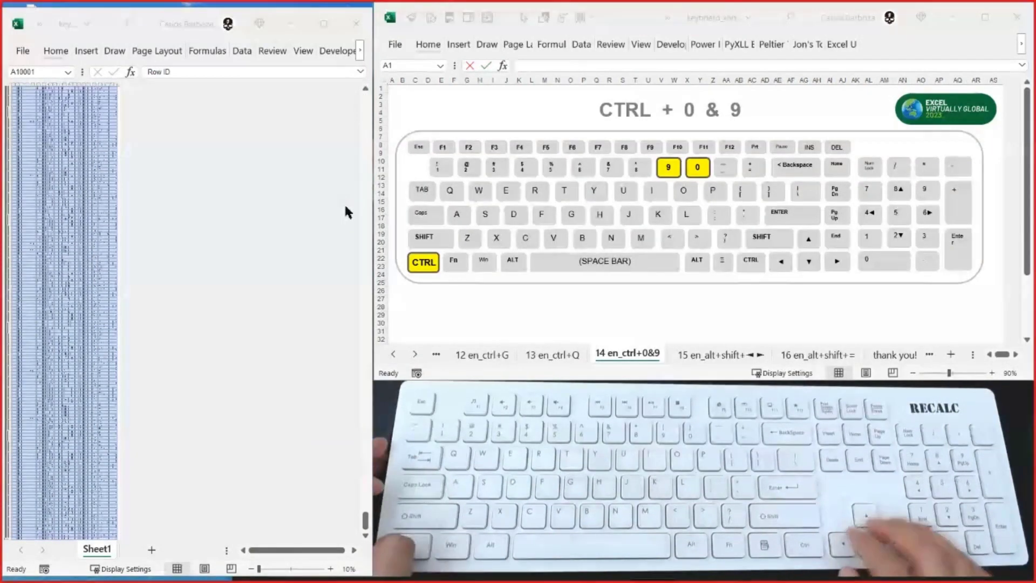
- Return from the table's last record to cell A1 and set the sheet zoom to 100%
{"action": "scroll", "coordinate": [157, 443], "scroll_direction": "down", "scroll_amount": 4}
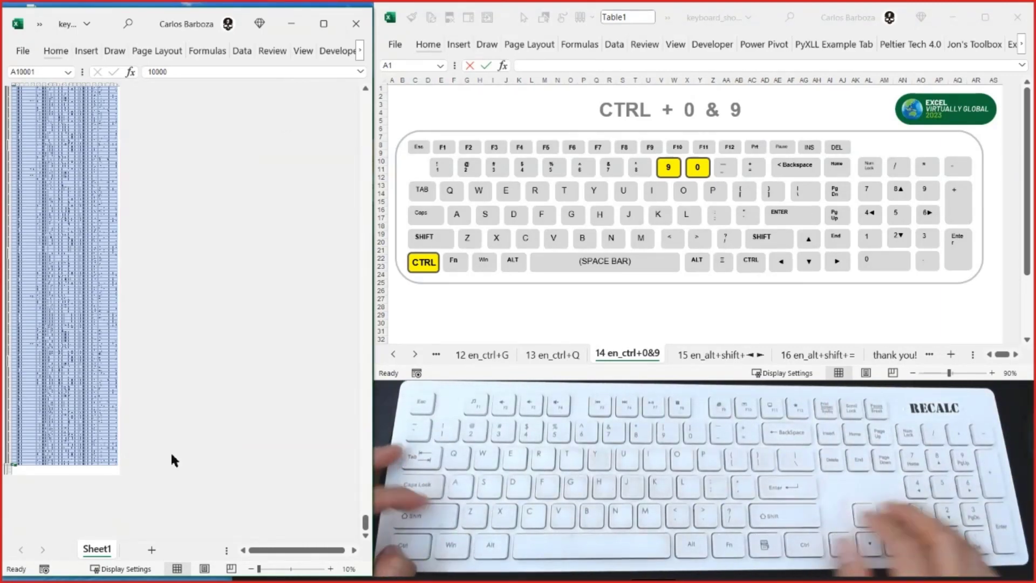
{"action": "key", "text": "ctrl+period"}
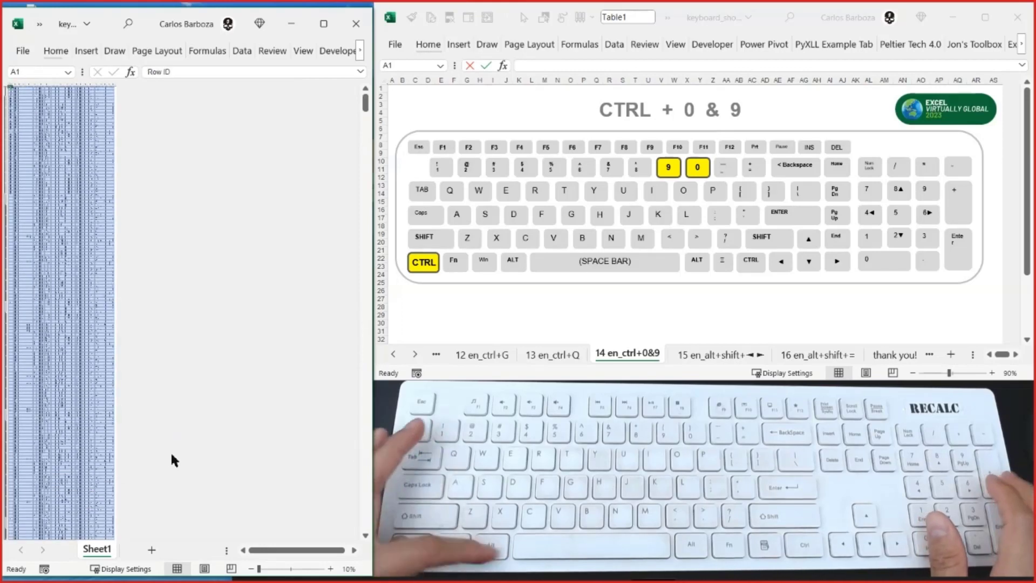
{"action": "key", "text": "ctrl+alt+plus"}
{"action": "key", "text": "ctrl+alt+plus"}
{"action": "key", "text": "ctrl+alt+plus"}
{"action": "key", "text": "ctrl+alt+plus"}
{"action": "key", "text": "ctrl+alt+plus"}
{"action": "key", "text": "ctrl+alt+plus"}
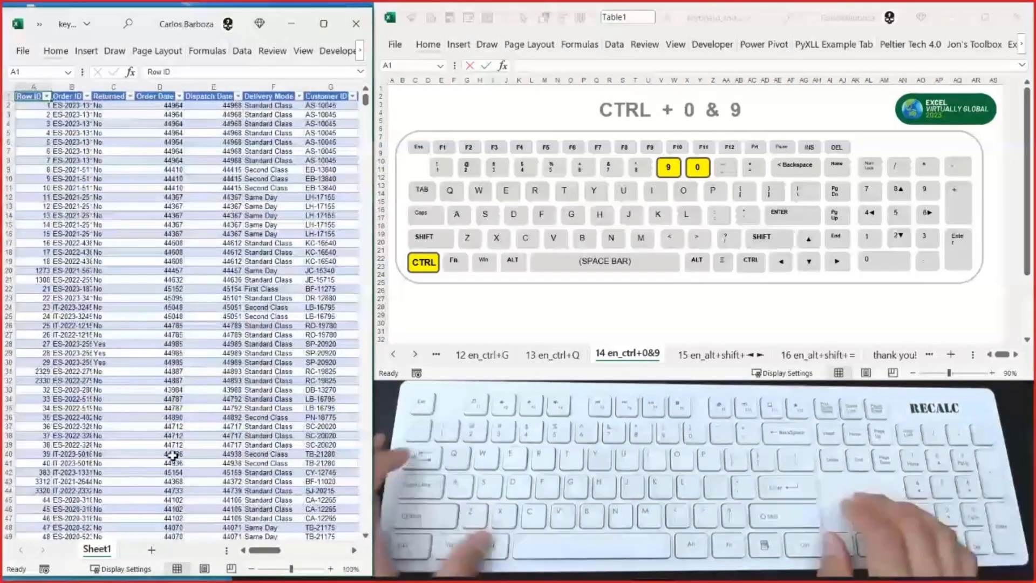
- Show the sheet 15 en_alt+shift+◄► in the keyboard workbook and return to the data table at 145% zoom
{"action": "key", "text": "alt+Tab"}
{"action": "key", "text": "ctrl+Page_Down"}
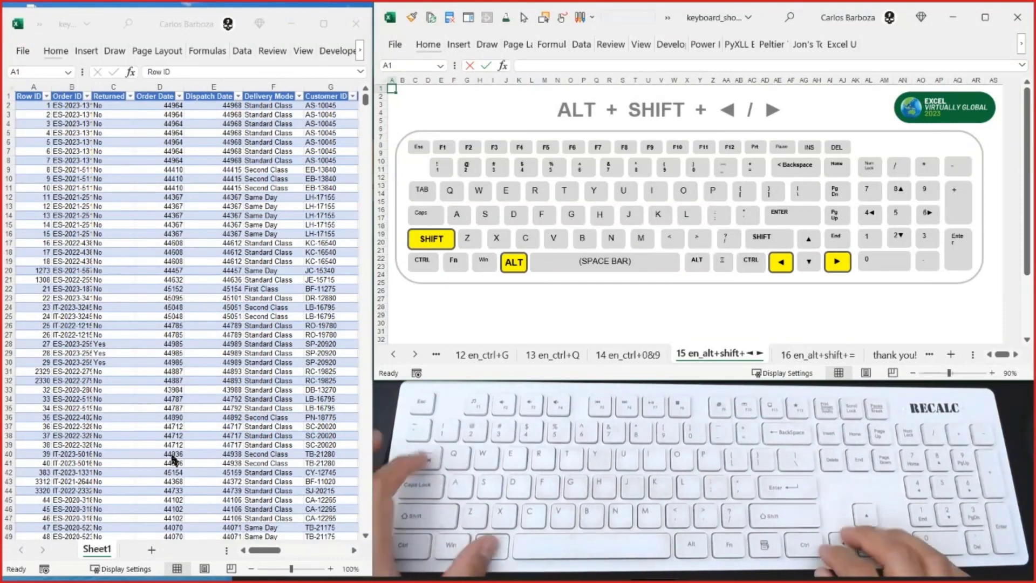
{"action": "key", "text": "alt+Tab"}
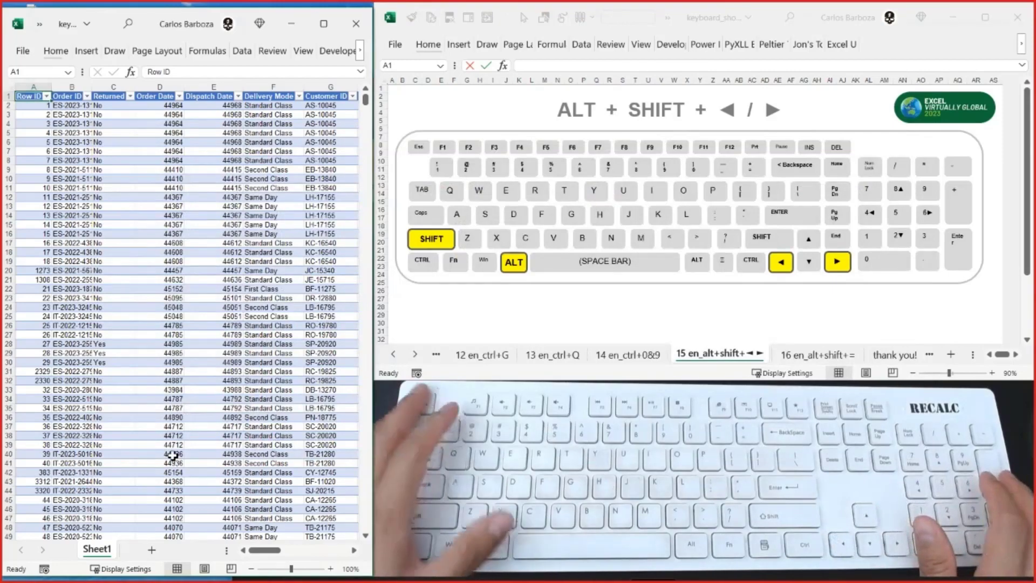
{"action": "key", "text": "ctrl+alt+plus"}
{"action": "key", "text": "ctrl+alt+plus"}
{"action": "key", "text": "ctrl+alt+plus"}
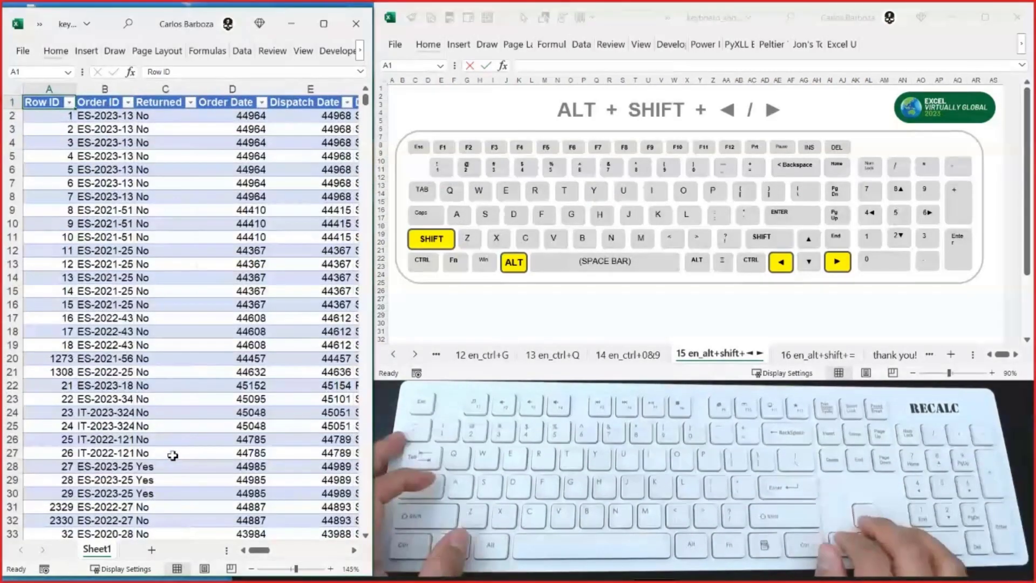
- Hide the Category and Sub-Category columns (P and Q) of the table
{"action": "key", "text": "Right"}
{"action": "key", "text": "Right"}
{"action": "key", "text": "Right"}
{"action": "key", "text": "Right"}
{"action": "key", "text": "Right"}
{"action": "key", "text": "Right"}
{"action": "key", "text": "Right"}
{"action": "key", "text": "Right"}
{"action": "key", "text": "Right"}
{"action": "key", "text": "Right"}
{"action": "key", "text": "Right"}
{"action": "key", "text": "Right"}
{"action": "key", "text": "Right"}
{"action": "key", "text": "Right"}
{"action": "key", "text": "Right"}
{"action": "key", "text": "Right"}
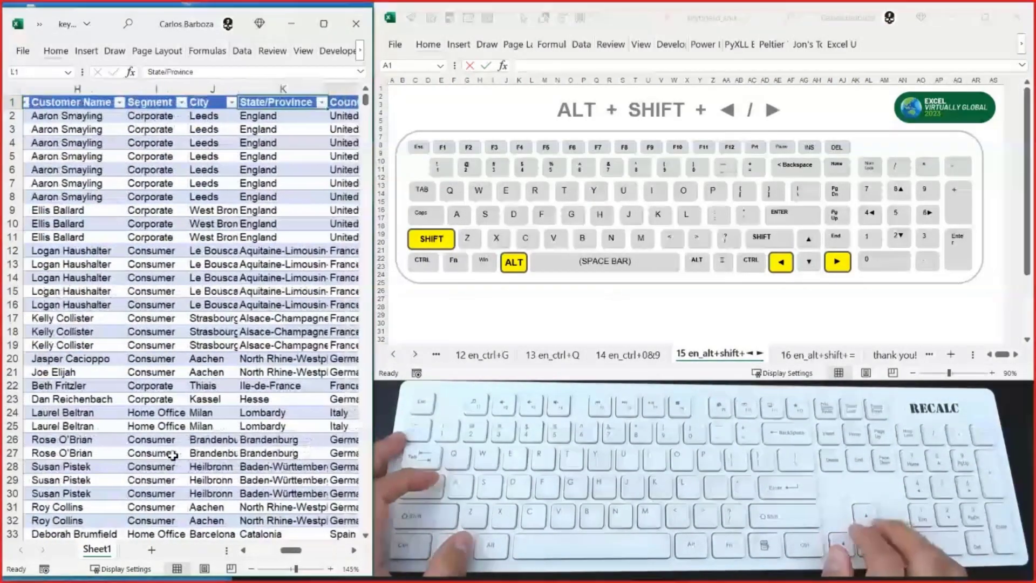
{"action": "key", "text": "Right"}
{"action": "key", "text": "Left"}
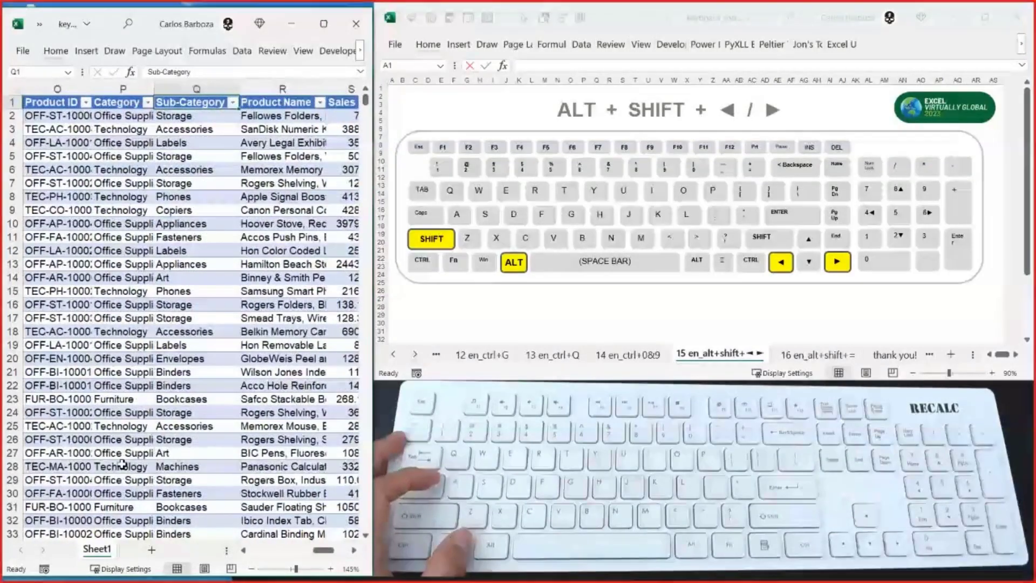
{"action": "left_click_drag", "start_coordinate": [134, 89], "coordinate": [197, 88]}
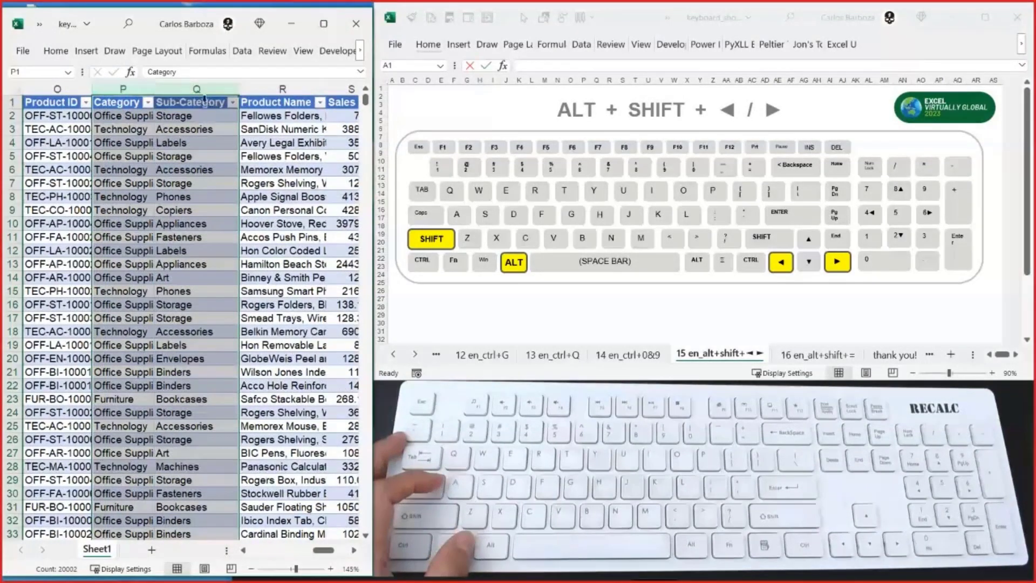
{"action": "right_click", "coordinate": [204, 90]}
{"action": "left_click", "coordinate": [236, 325]}
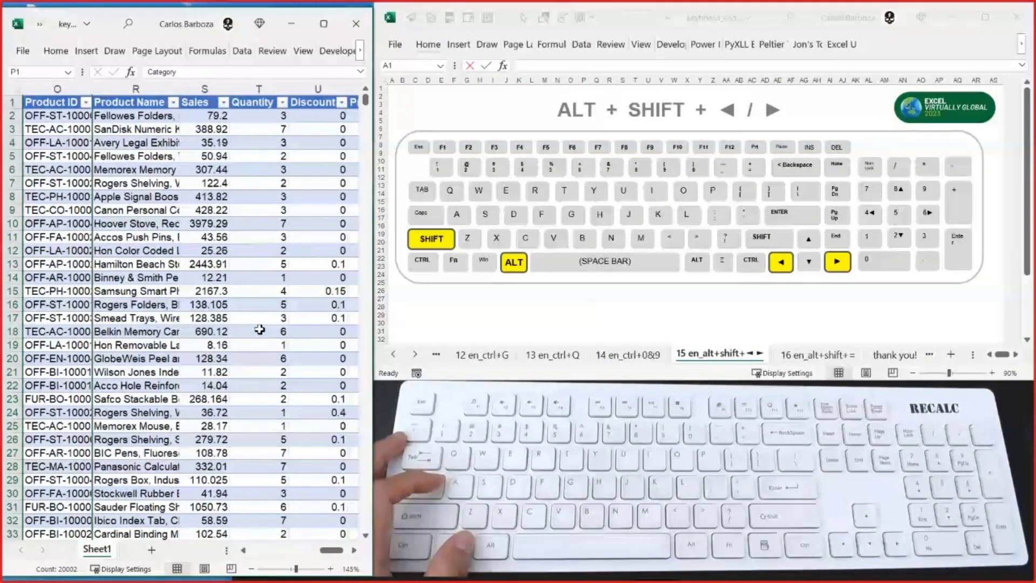
- Undo hiding the Category and Sub-Category columns
{"action": "left_click", "coordinate": [66, 115]}
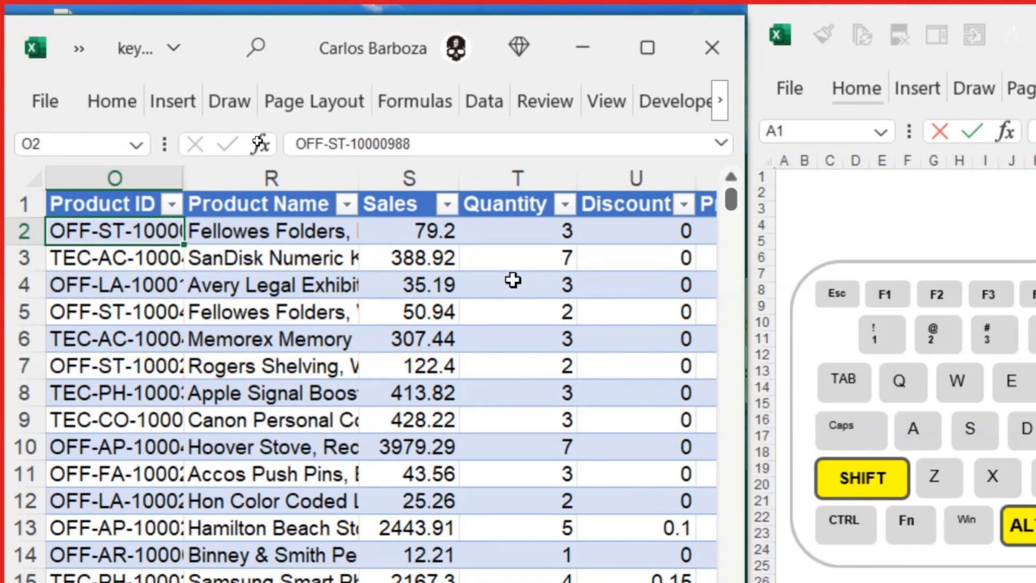
{"action": "key", "text": "ctrl+z"}
{"action": "key", "text": "ctrl+Page_Down"}
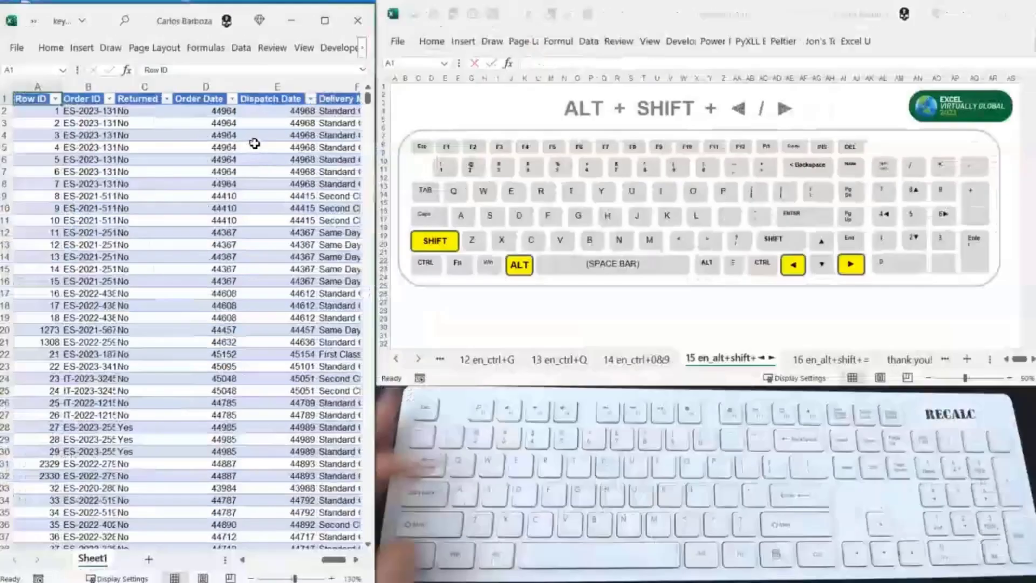
- Group the City, State/Province and Country/Region columns (J to L) into a column outline
{"action": "key", "text": "Right"}
{"action": "key", "text": "Right"}
{"action": "key", "text": "Right"}
{"action": "key", "text": "Right"}
{"action": "key", "text": "Right"}
{"action": "key", "text": "Right"}
{"action": "key", "text": "Right"}
{"action": "key", "text": "Right"}
{"action": "key", "text": "Right"}
{"action": "key", "text": "Right"}
{"action": "key", "text": "Right"}
{"action": "key", "text": "Right"}
{"action": "key", "text": "Left"}
{"action": "key", "text": "Left"}
{"action": "key", "text": "Left"}
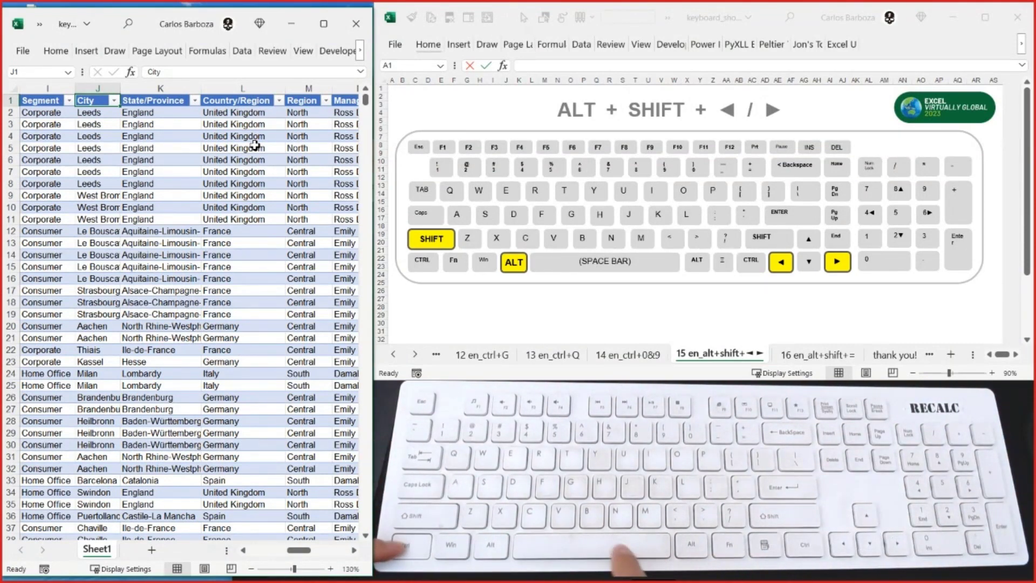
{"action": "key", "text": "ctrl+shift+Down"}
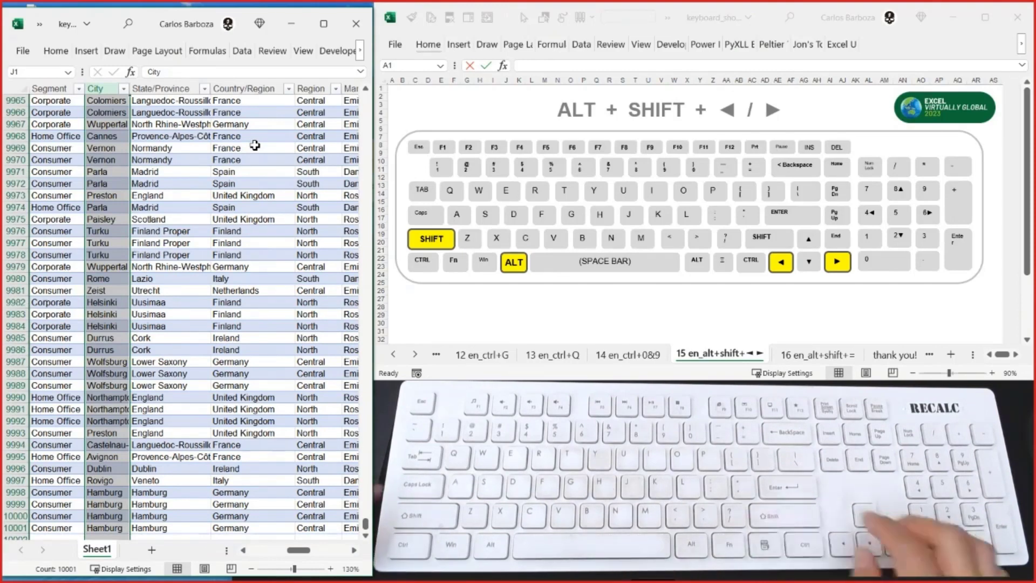
{"action": "scroll", "coordinate": [285, 335], "scroll_direction": "down", "scroll_amount": 3}
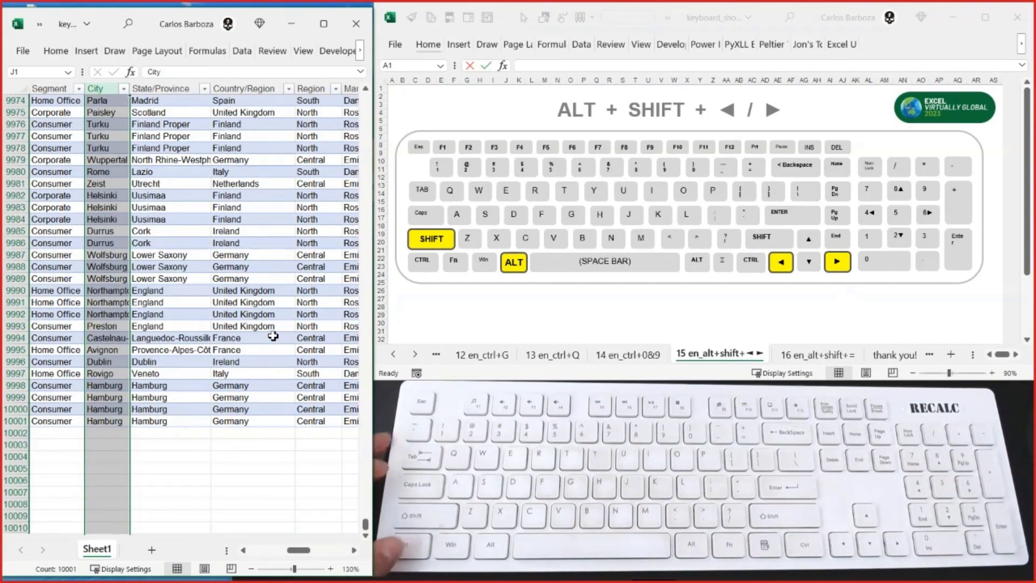
{"action": "key", "text": "ctrl+BackSpace"}
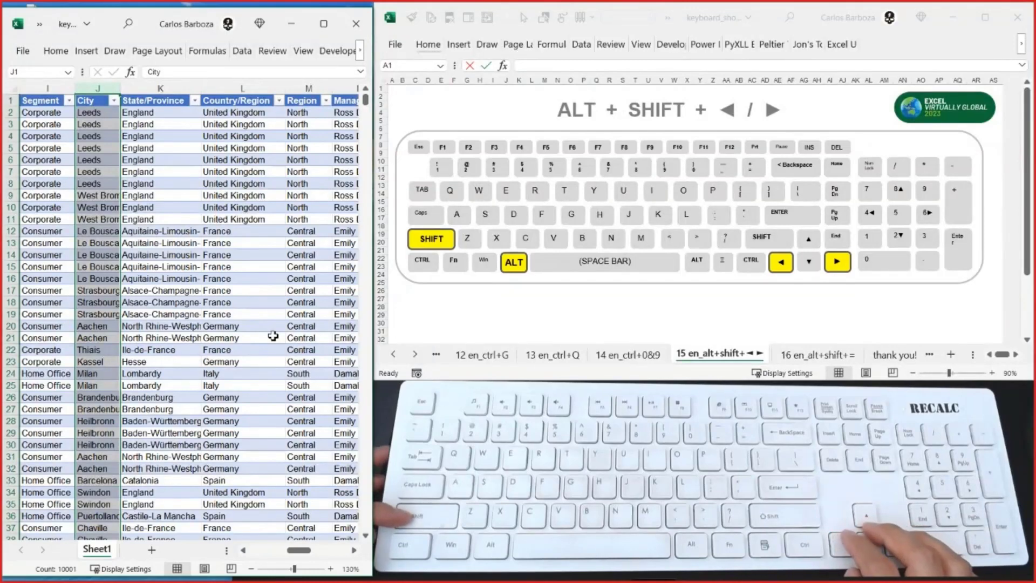
{"action": "key", "text": "shift+Right"}
{"action": "key", "text": "shift+Right"}
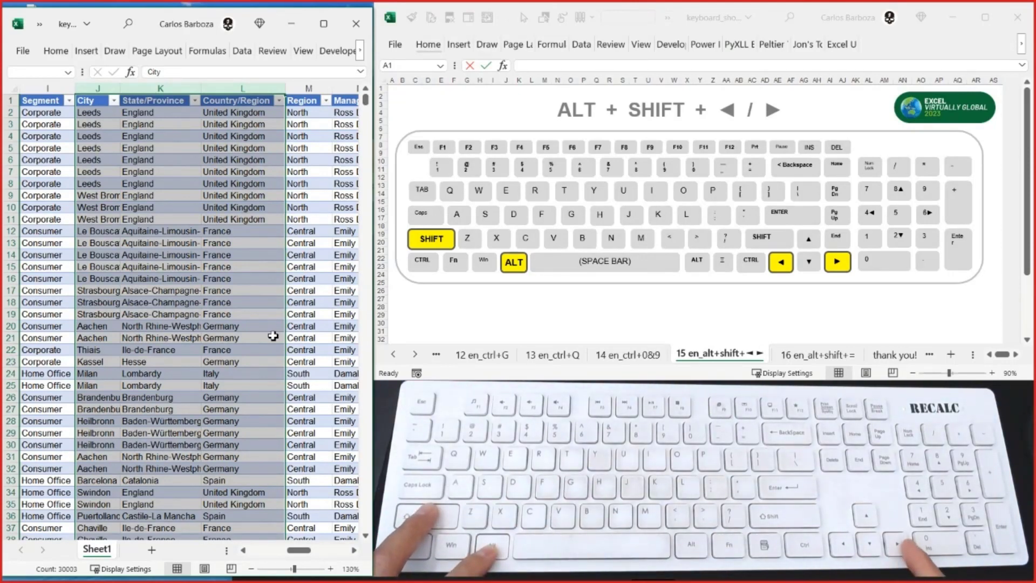
{"action": "key", "text": "alt+shift+Right"}
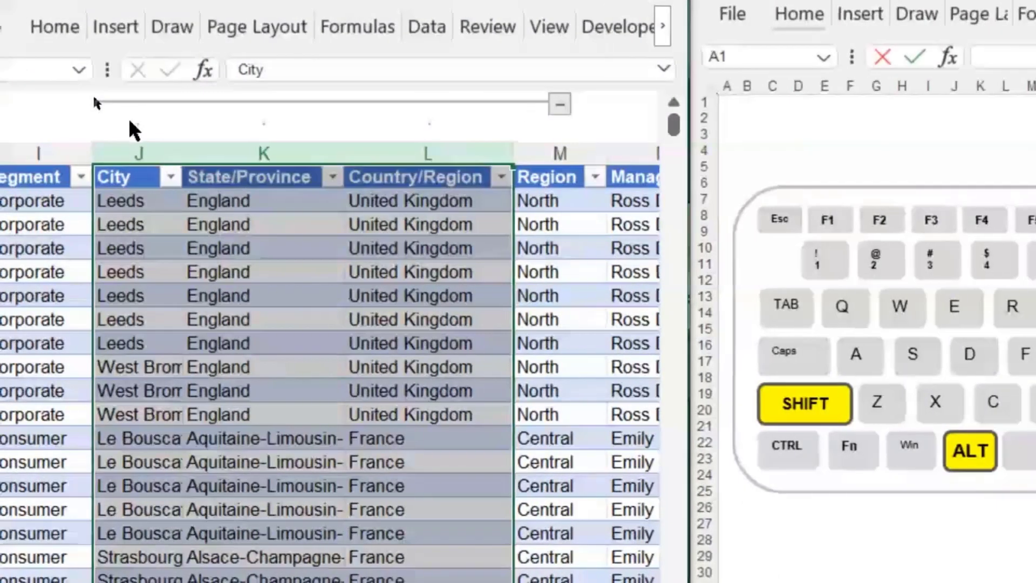
- Collapse the City to Country/Region column group and expand it again
{"action": "left_click", "coordinate": [562, 106]}
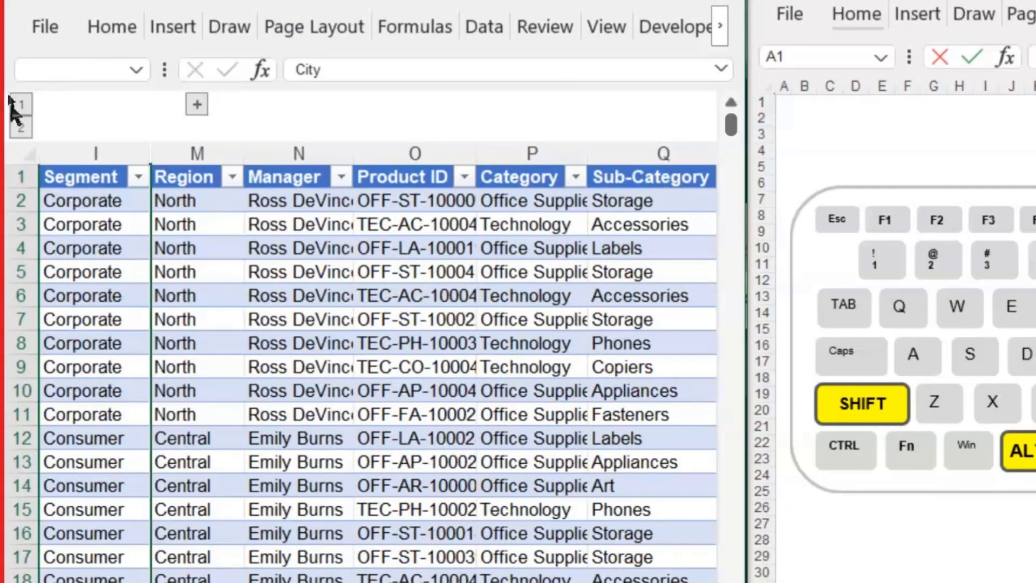
{"action": "left_click", "coordinate": [100, 153]}
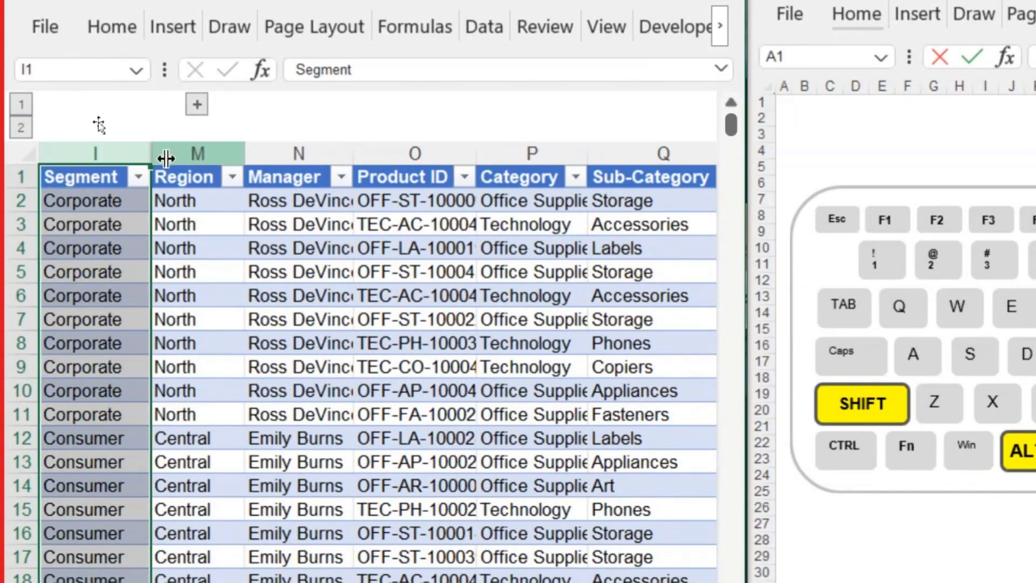
{"action": "key", "text": "ctrl+a"}
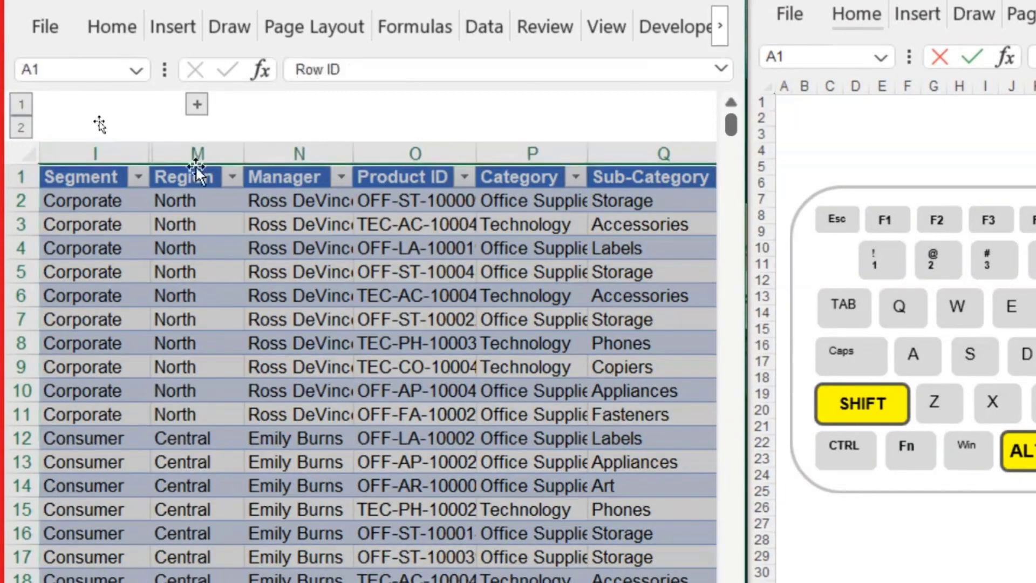
{"action": "left_click", "coordinate": [197, 104]}
{"action": "left_click", "coordinate": [617, 104]}
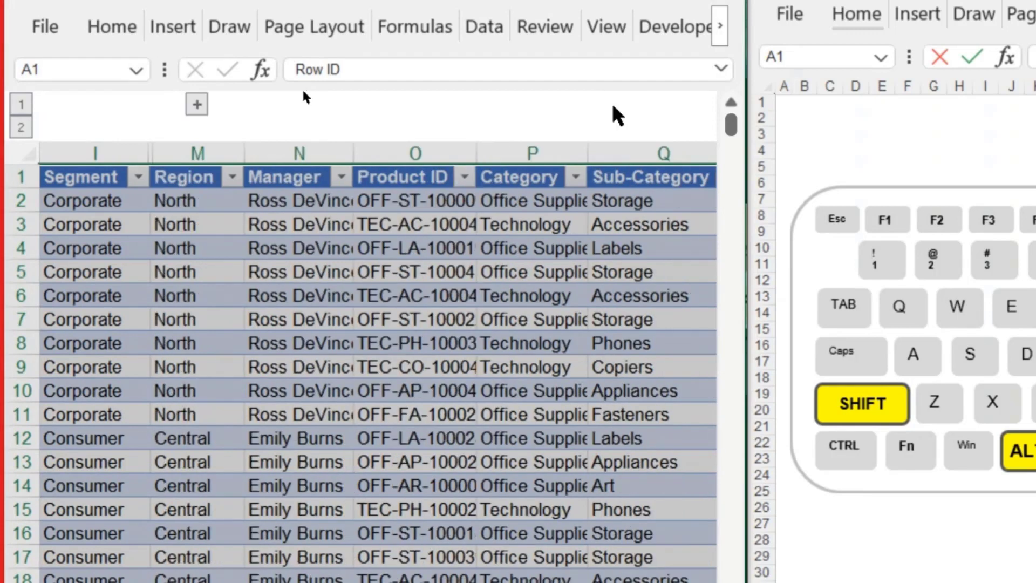
{"action": "scroll", "coordinate": [405, 177], "scroll_direction": "left", "scroll_amount": 5}
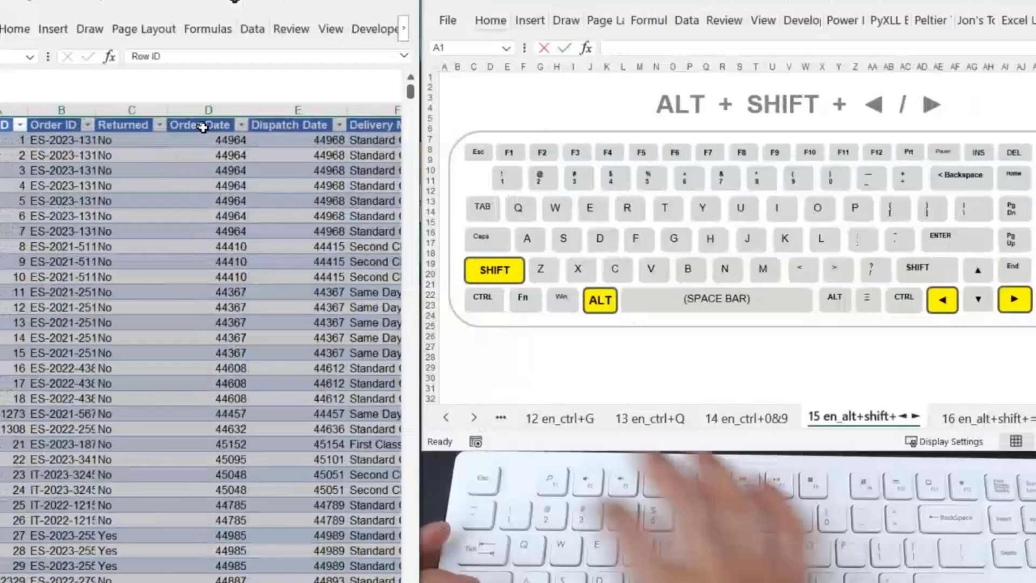
- Select the grouped City, State/Province and Country/Region columns and hide them
{"action": "key", "text": "Right"}
{"action": "key", "text": "Right"}
{"action": "key", "text": "Right"}
{"action": "key", "text": "Right"}
{"action": "key", "text": "Right"}
{"action": "key", "text": "Right"}
{"action": "key", "text": "Right"}
{"action": "key", "text": "Right"}
{"action": "key", "text": "Right"}
{"action": "key", "text": "Right"}
{"action": "key", "text": "Right"}
{"action": "key", "text": "Right"}
{"action": "key", "text": "Right"}
{"action": "key", "text": "Right"}
{"action": "key", "text": "Right"}
{"action": "key", "text": "Right"}
{"action": "key", "text": "Right"}
{"action": "key", "text": "Left"}
{"action": "key", "text": "Left"}
{"action": "key", "text": "Left"}
{"action": "key", "text": "Left"}
{"action": "key", "text": "Left"}
{"action": "key", "text": "Left"}
{"action": "key", "text": "Left"}
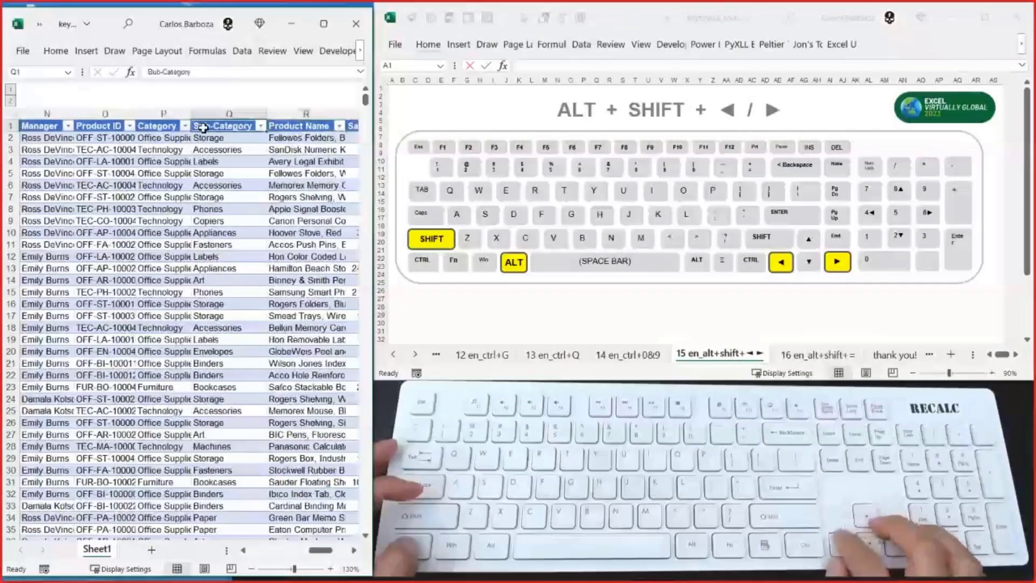
{"action": "key", "text": "Right"}
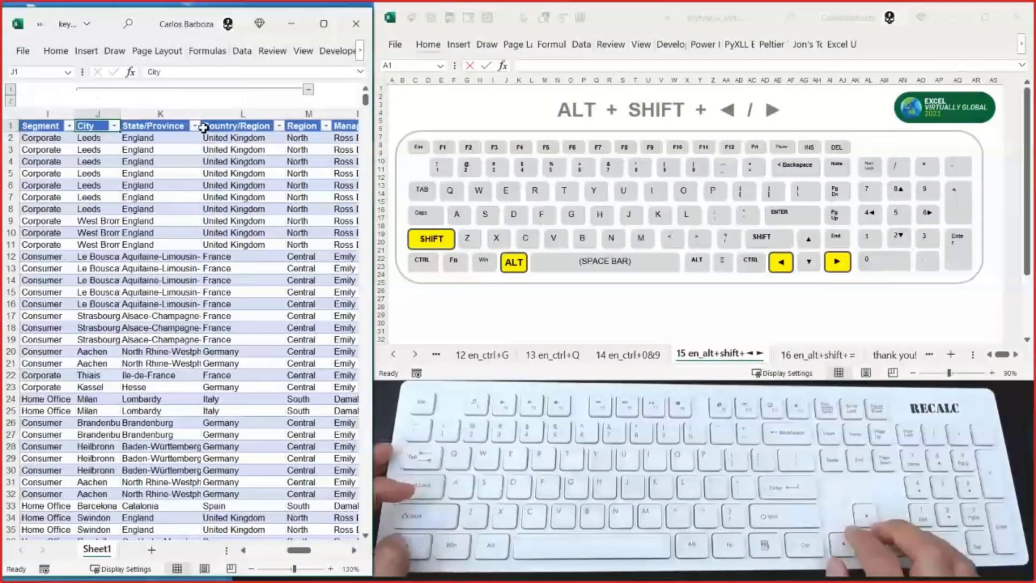
{"action": "key", "text": "ctrl+space"}
{"action": "key", "text": "shift+Right"}
{"action": "key", "text": "shift+Right"}
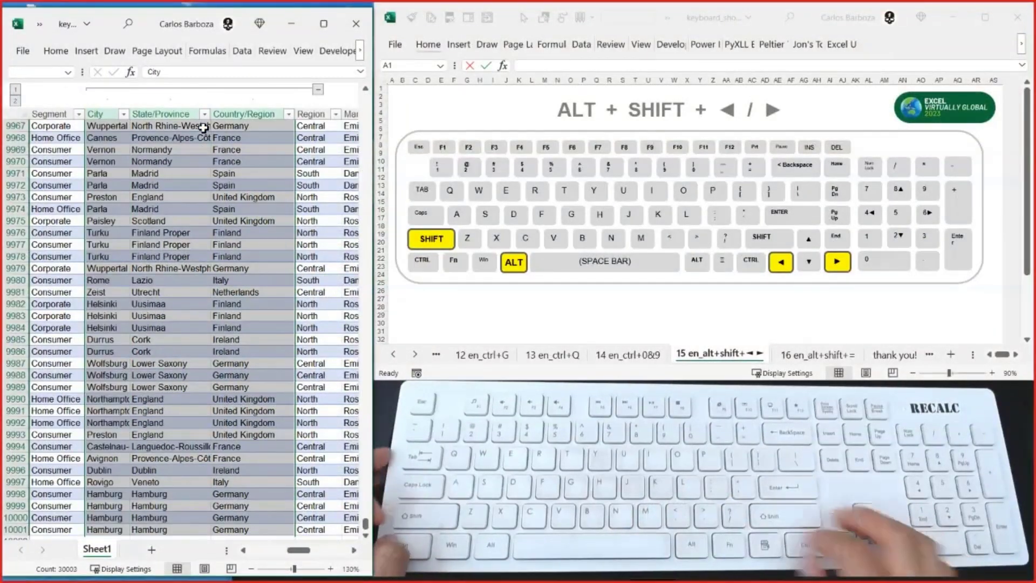
{"action": "key", "text": "ctrl+0"}
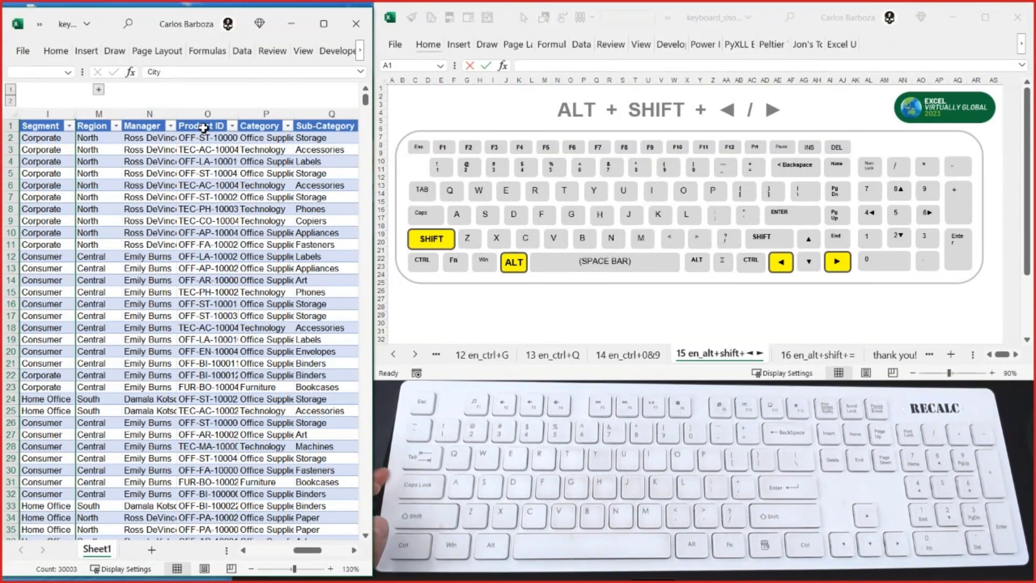
- Select the Segment through Region columns, headers included, across the hidden column group down to row 10001
{"action": "key", "text": "Left"}
{"action": "key", "text": "Left"}
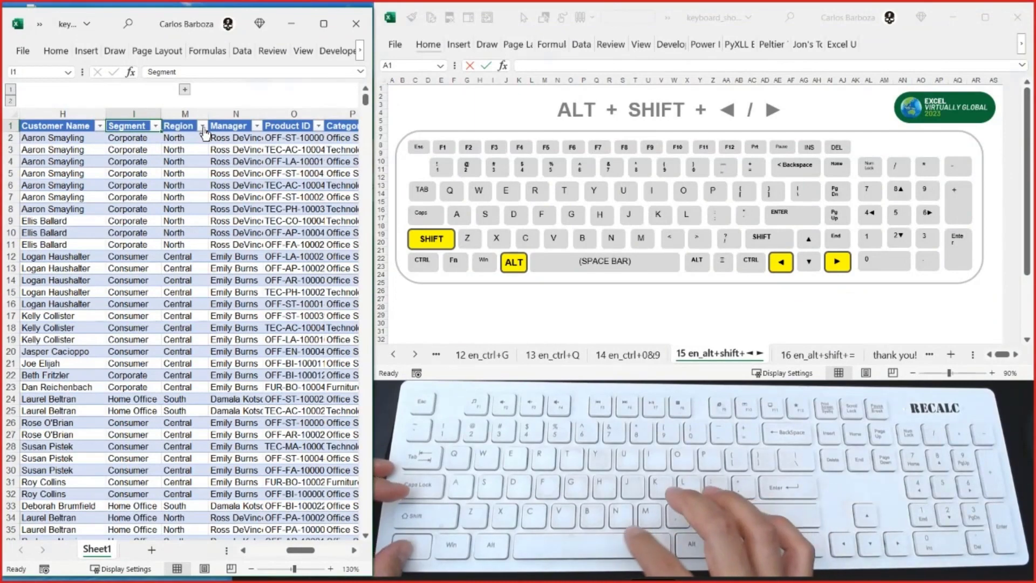
{"action": "key", "text": "ctrl+shift+Down"}
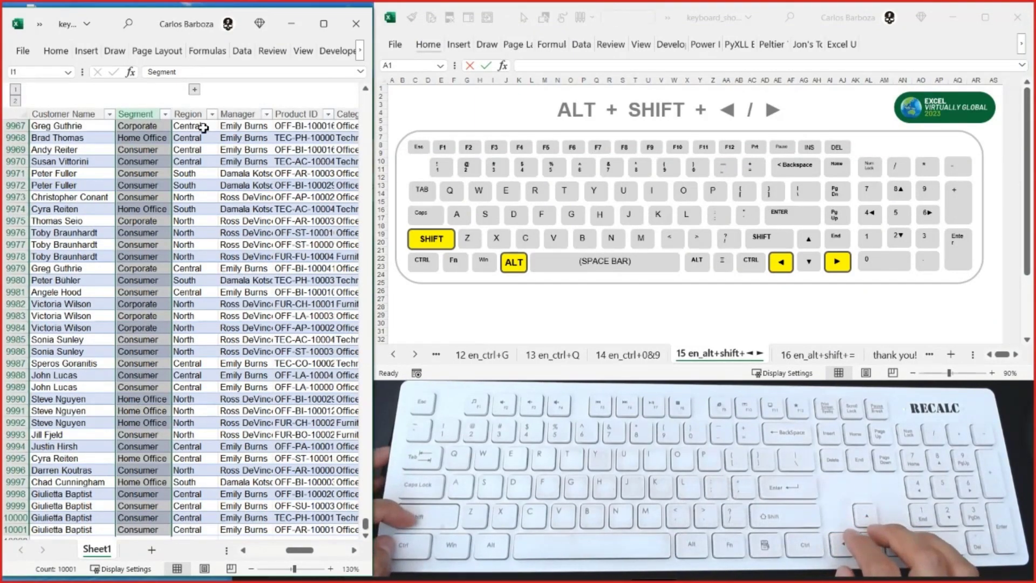
{"action": "key", "text": "shift+Right"}
{"action": "key", "text": "shift+Right"}
{"action": "key", "text": "shift+Right"}
{"action": "key", "text": "shift+Right"}
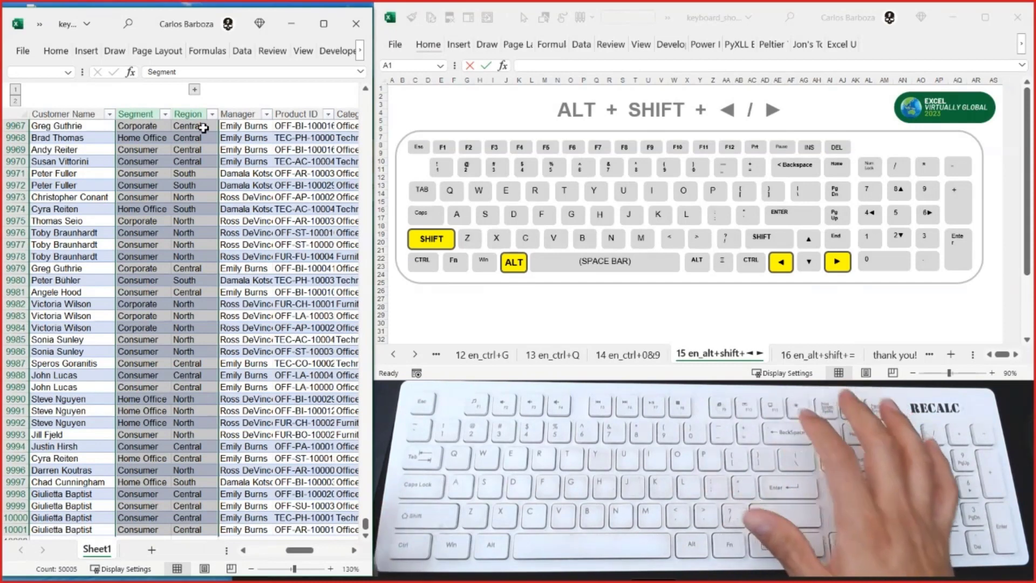
{"action": "key", "text": "Menu"}
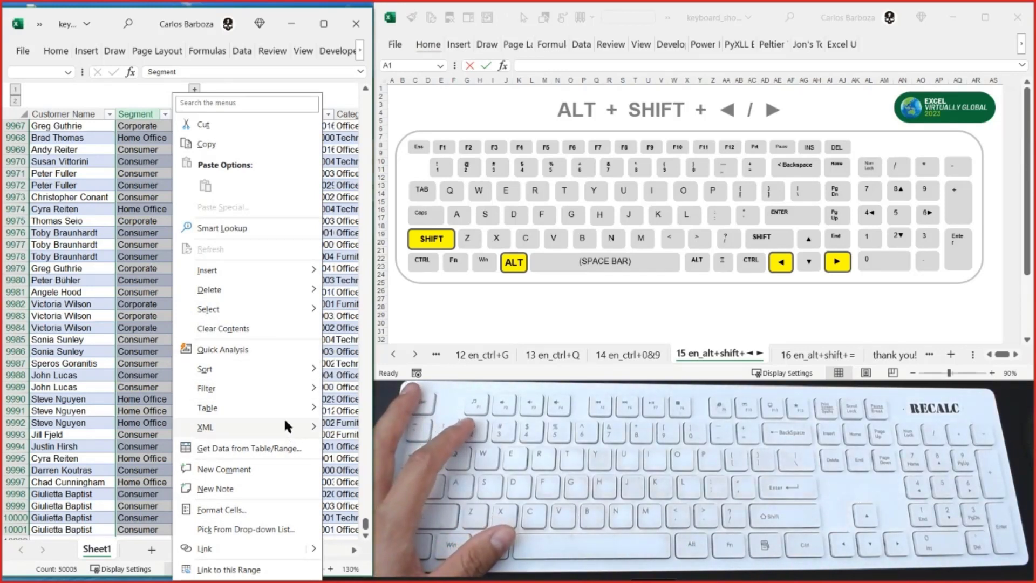
{"action": "mouse_move", "coordinate": [283, 413]}
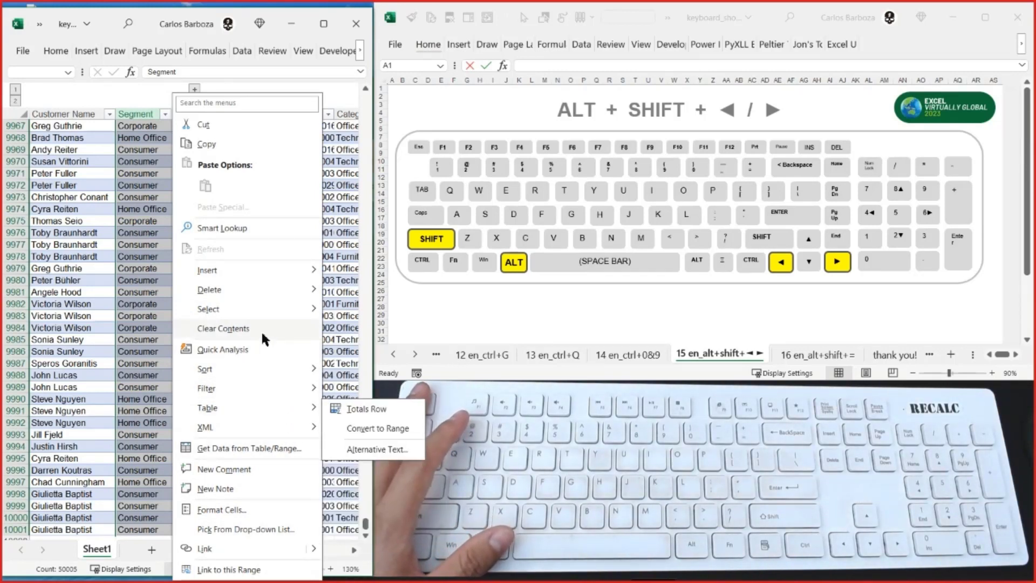
{"action": "mouse_move", "coordinate": [262, 309]}
{"action": "key", "text": "Escape"}
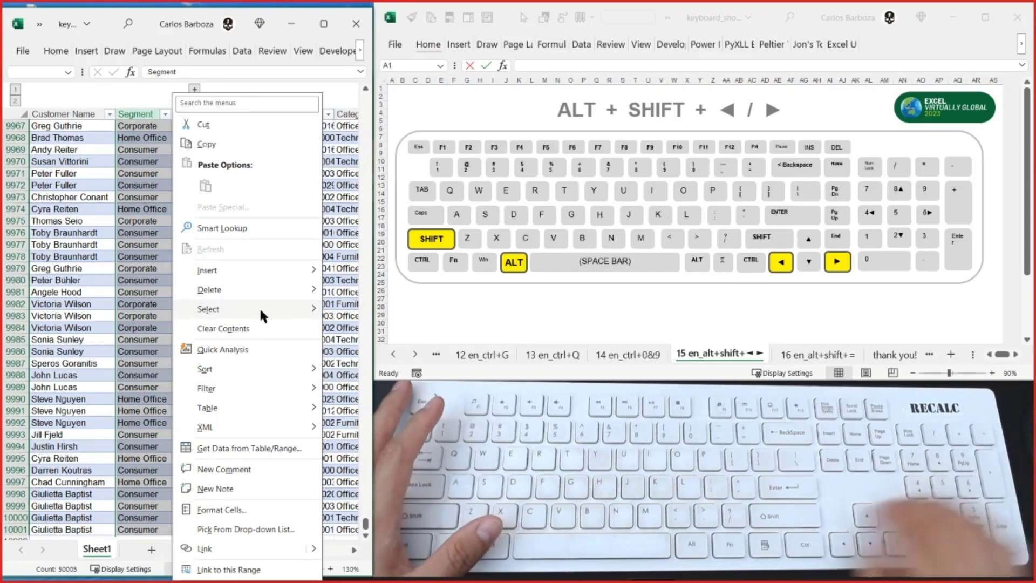
{"action": "key", "text": "Escape"}
{"action": "key", "text": "ctrl+Up"}
{"action": "key", "text": "ctrl+shift+Down"}
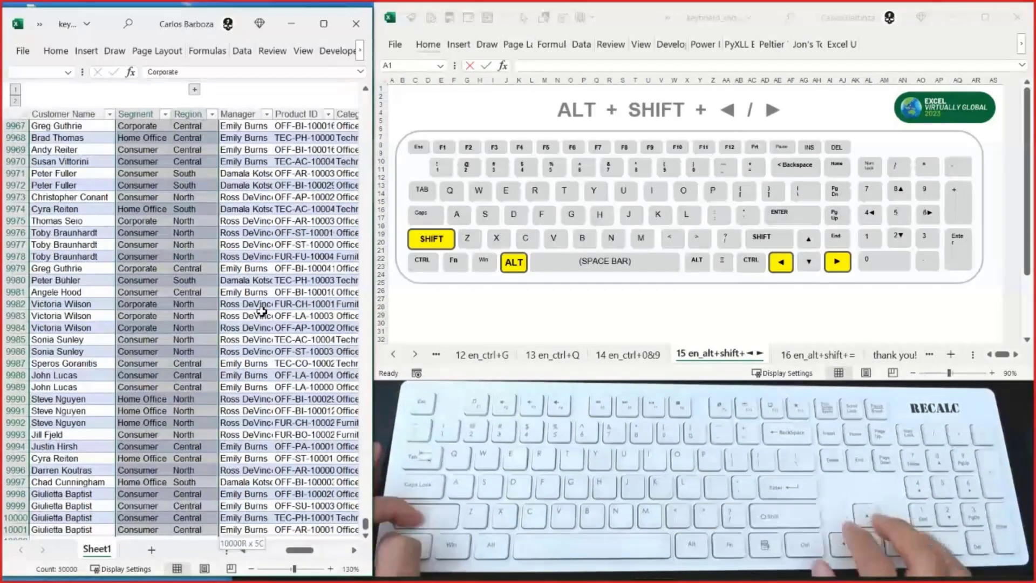
{"action": "key", "text": "Menu"}
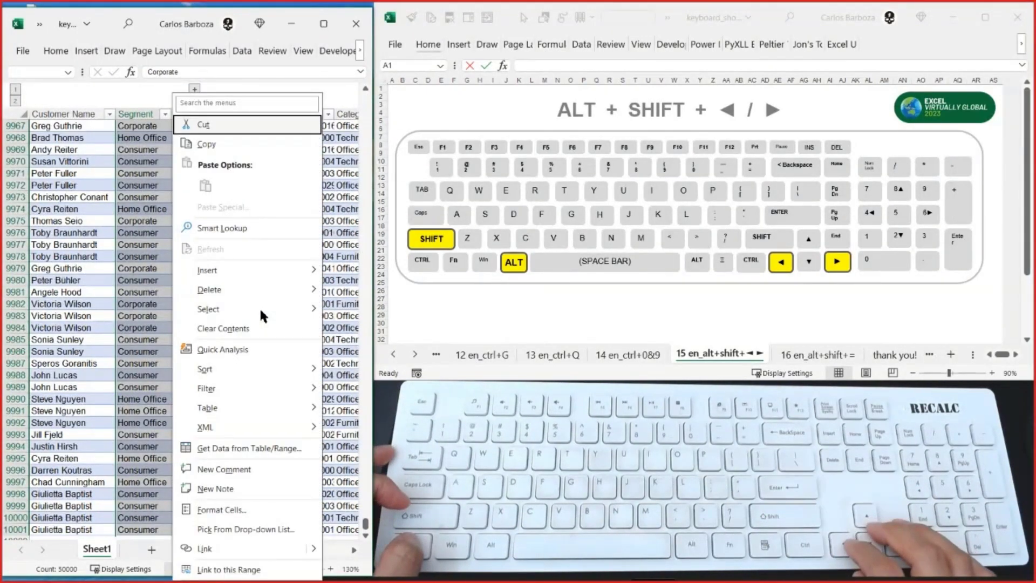
{"action": "key", "text": "Down"}
{"action": "key", "text": "Down"}
{"action": "key", "text": "Down"}
{"action": "key", "text": "Escape"}
{"action": "key", "text": "ctrl+Up"}
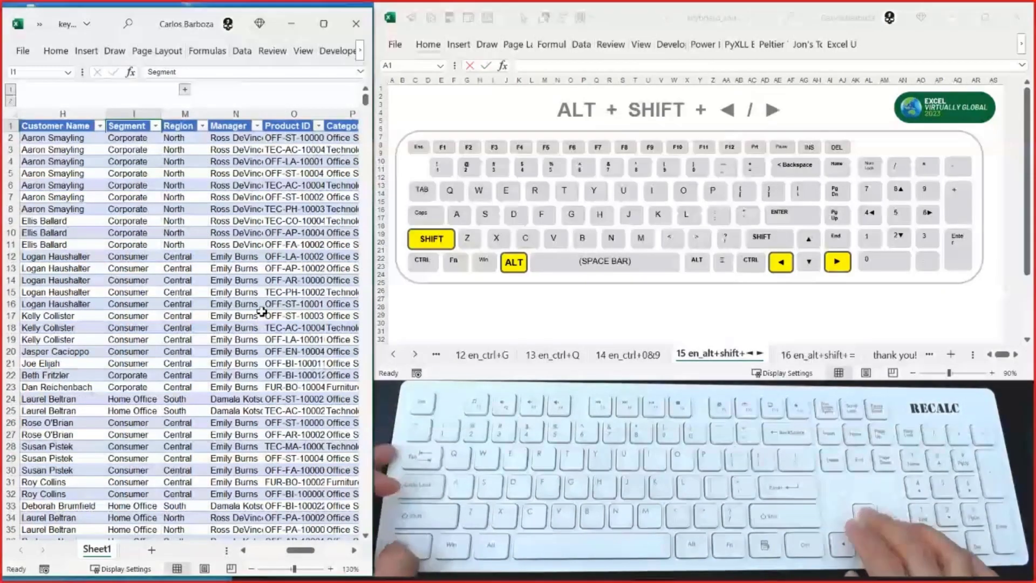
{"action": "key", "text": "ctrl+shift+Down"}
{"action": "key", "text": "shift+Right"}
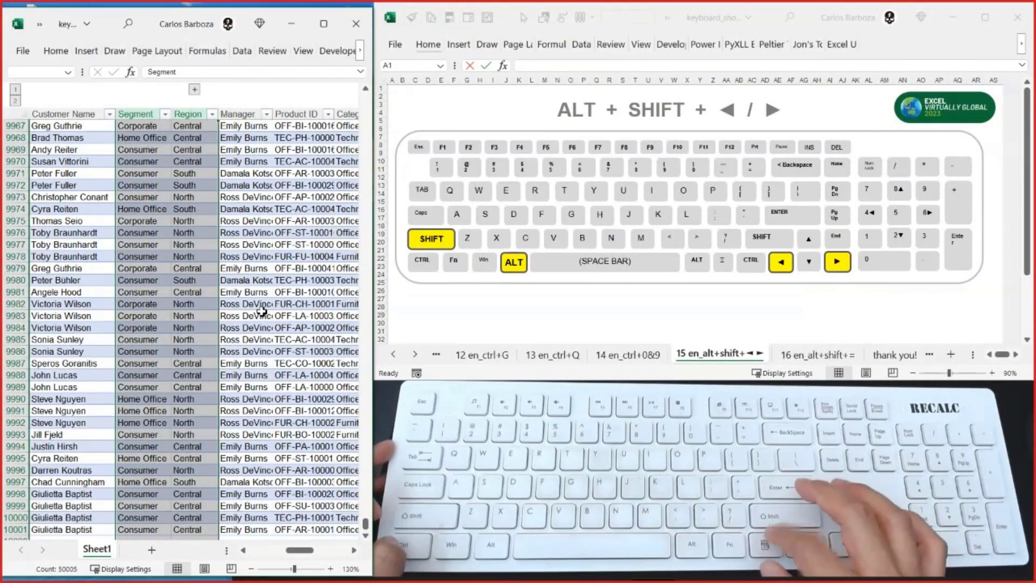
{"action": "key", "text": "Menu"}
{"action": "key", "text": "Escape"}
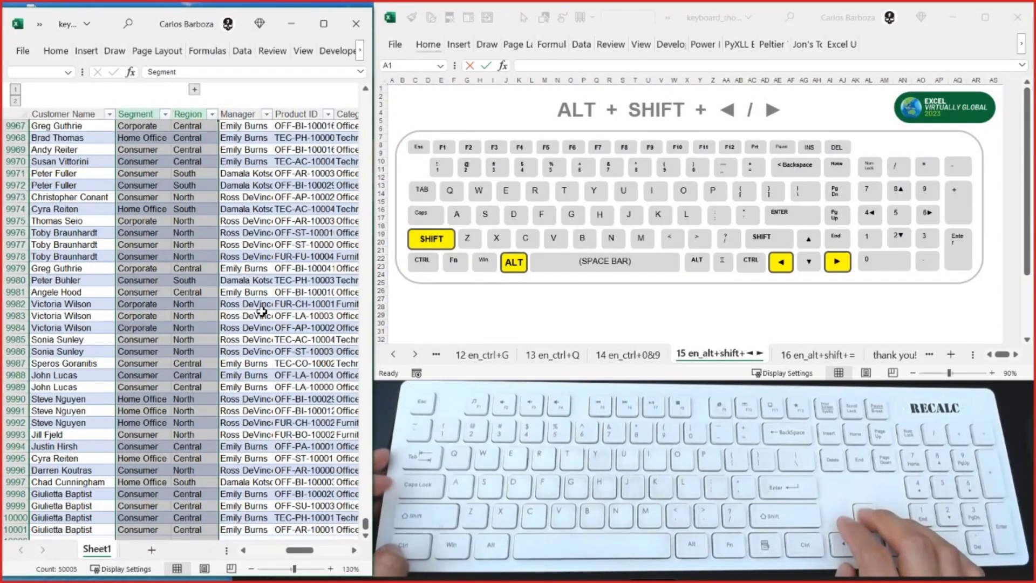
{"action": "key", "text": "ctrl+Up"}
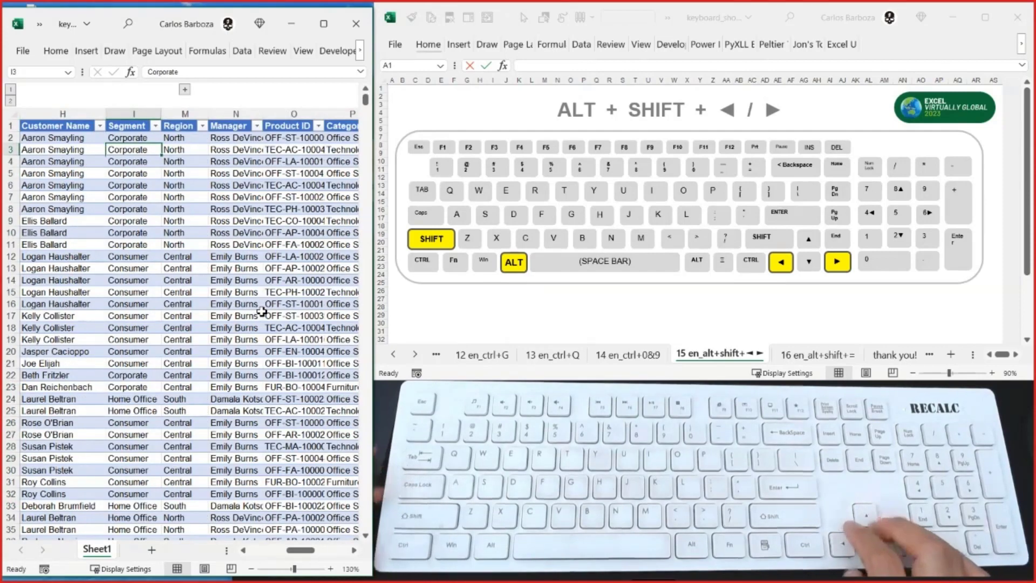
- Select the entire Segment worksheet column (I), including its header and the empty cells below the table
{"action": "key", "text": "ctrl+space"}
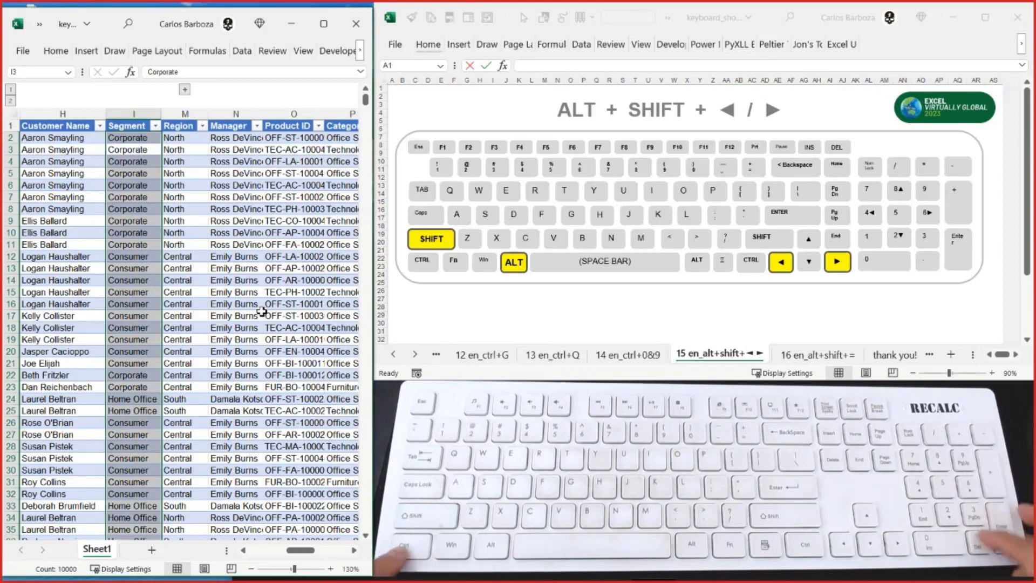
{"action": "key", "text": "shift+Return"}
{"action": "key", "text": "shift+Return"}
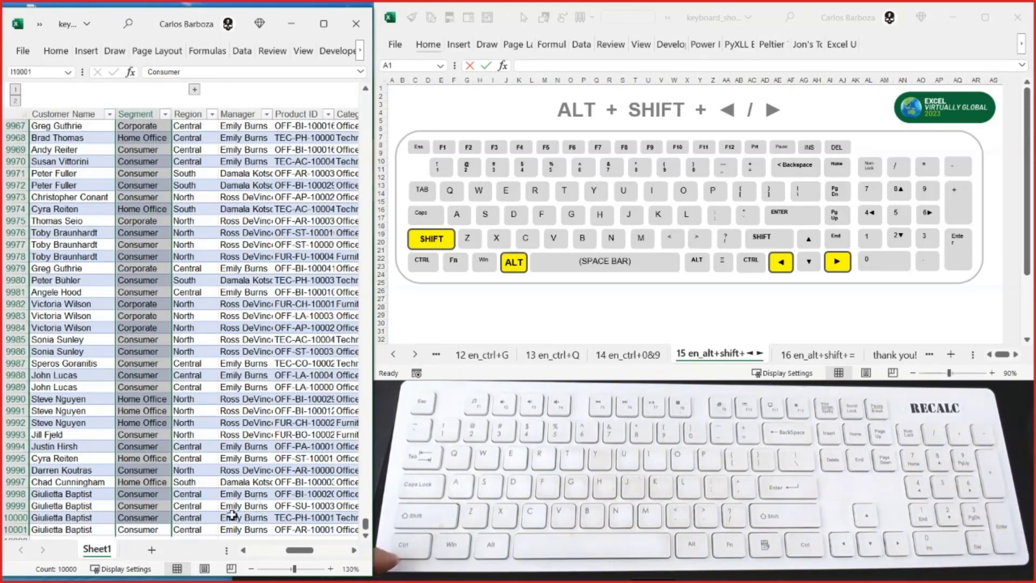
{"action": "scroll", "coordinate": [232, 513], "scroll_direction": "down", "scroll_amount": 7}
{"action": "left_click", "coordinate": [154, 224]}
{"action": "key", "text": "ctrl+space"}
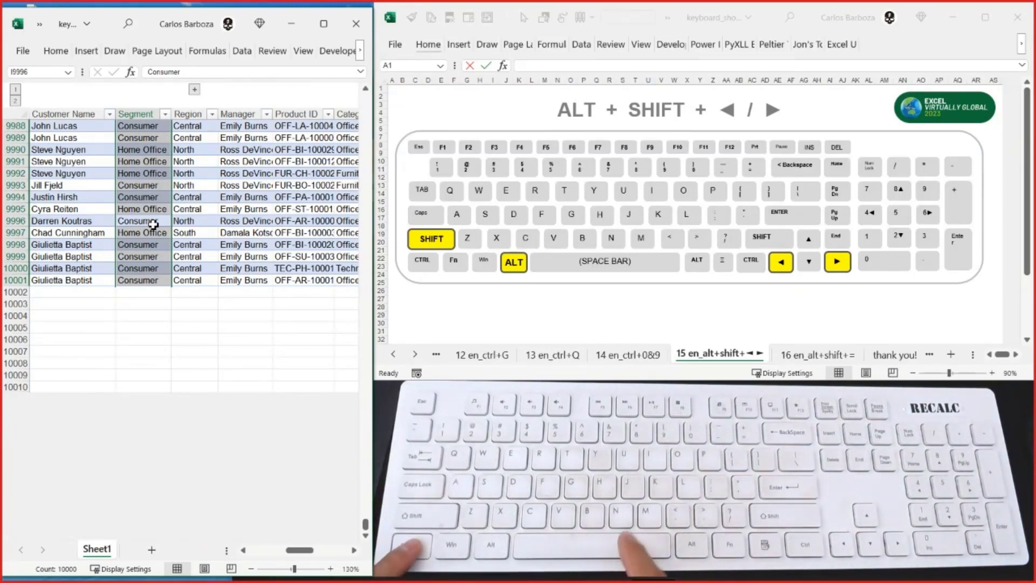
{"action": "key", "text": "ctrl+space"}
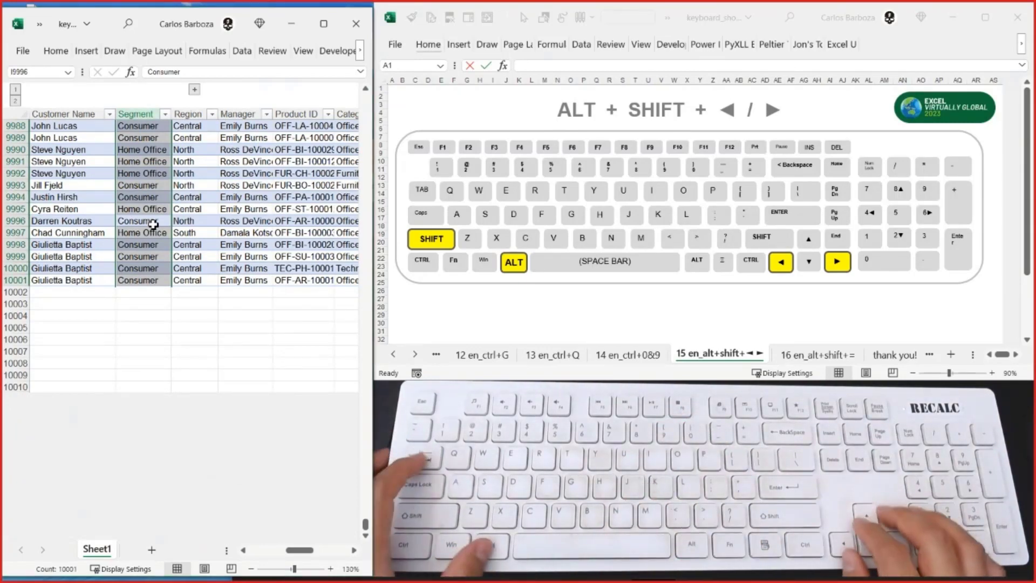
{"action": "key", "text": "ctrl+space"}
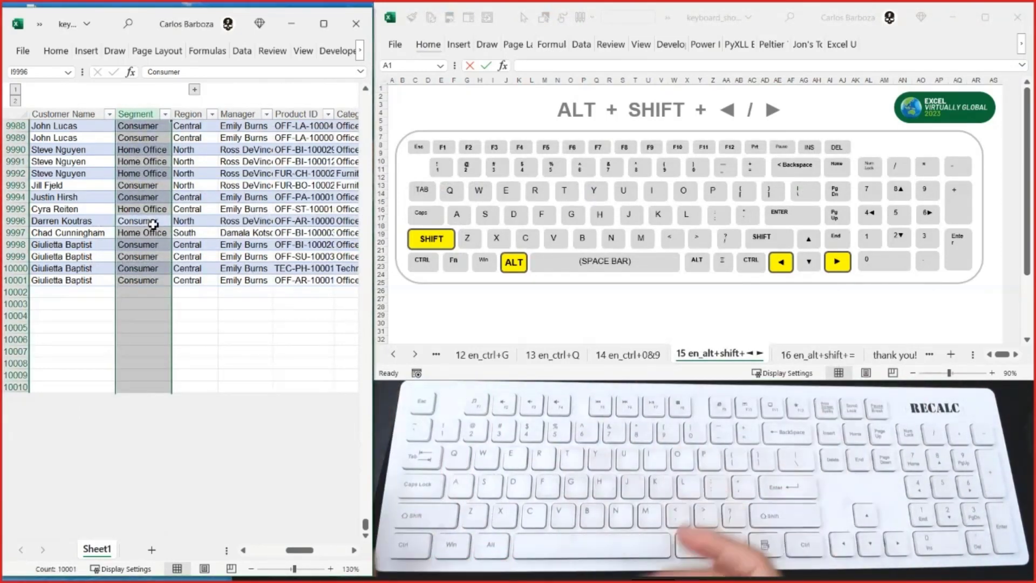
- Extend the selection to the Region column and unhide the City, State/Province and Country/Region columns in between
{"action": "key", "text": "shift+Right"}
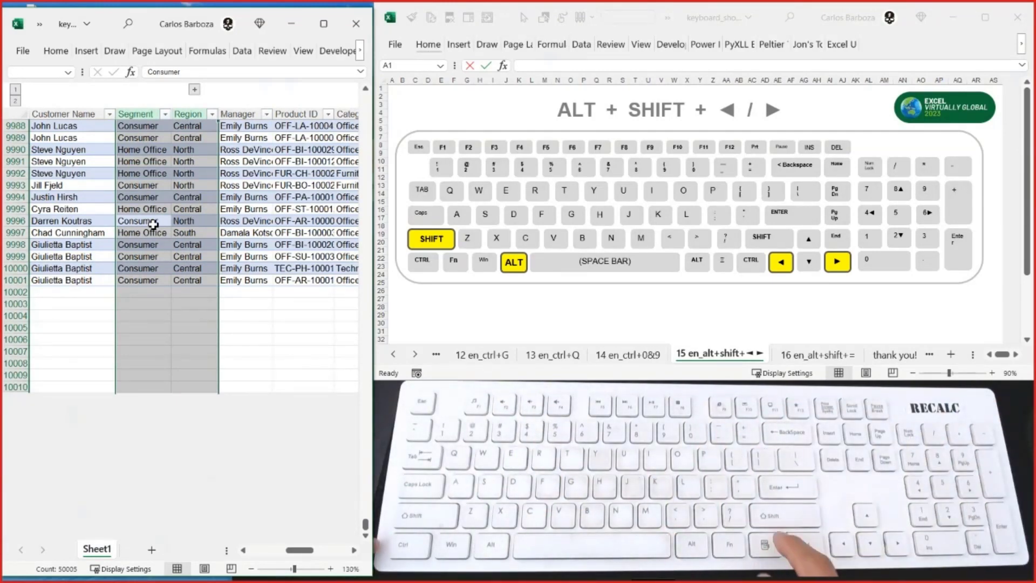
{"action": "key", "text": "Menu"}
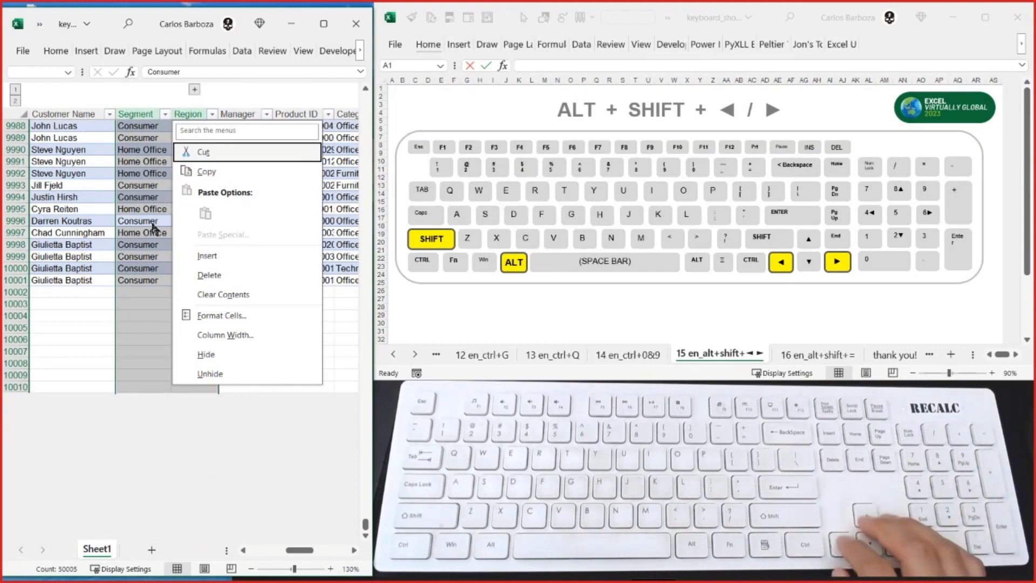
{"action": "key", "text": "Down"}
{"action": "key", "text": "Down"}
{"action": "key", "text": "Down"}
{"action": "key", "text": "Down"}
{"action": "key", "text": "Down"}
{"action": "key", "text": "Down"}
{"action": "key", "text": "Down"}
{"action": "key", "text": "Down"}
{"action": "key", "text": "Down"}
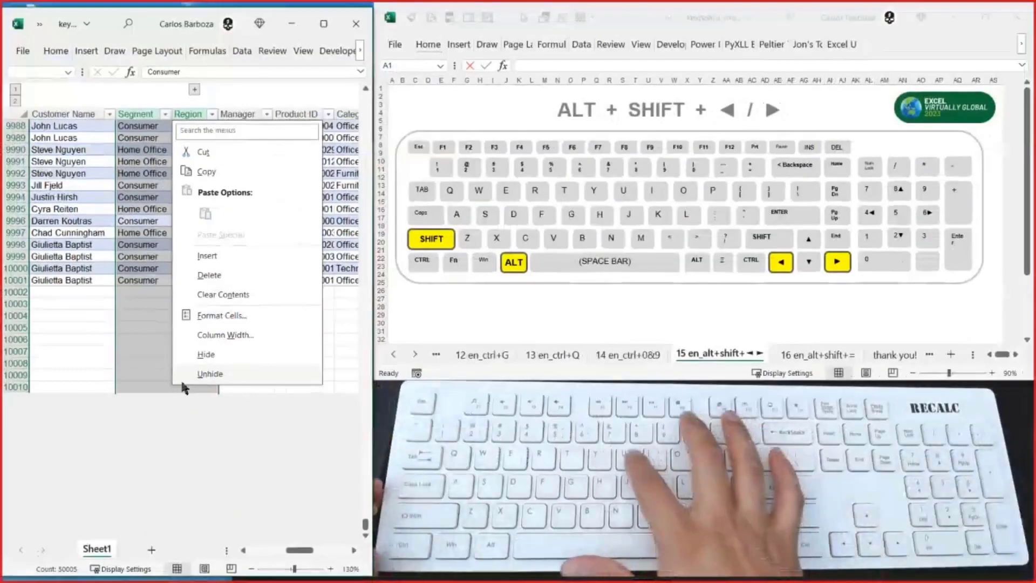
{"action": "key", "text": "Return"}
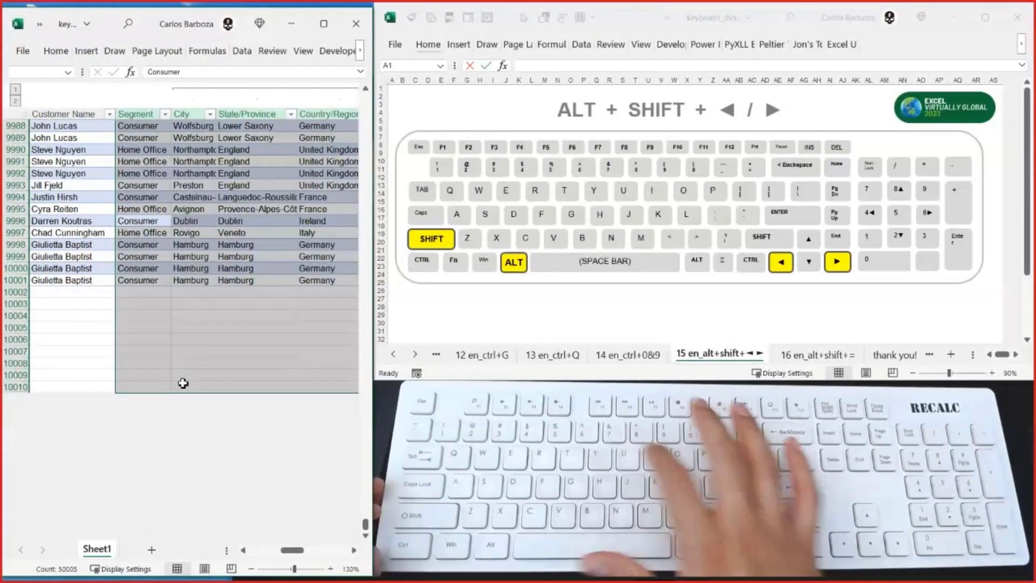
- Return to the header row and move across the unhidden columns to the Region header in M1
{"action": "key", "text": "ctrl+Up"}
{"action": "key", "text": "Right"}
{"action": "key", "text": "Right"}
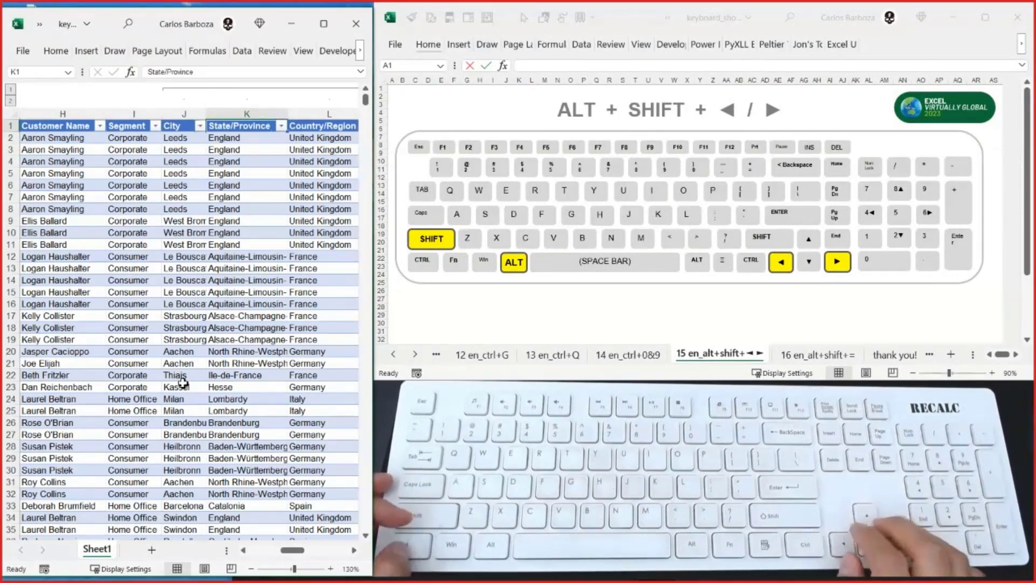
{"action": "key", "text": "Right"}
{"action": "key", "text": "Right"}
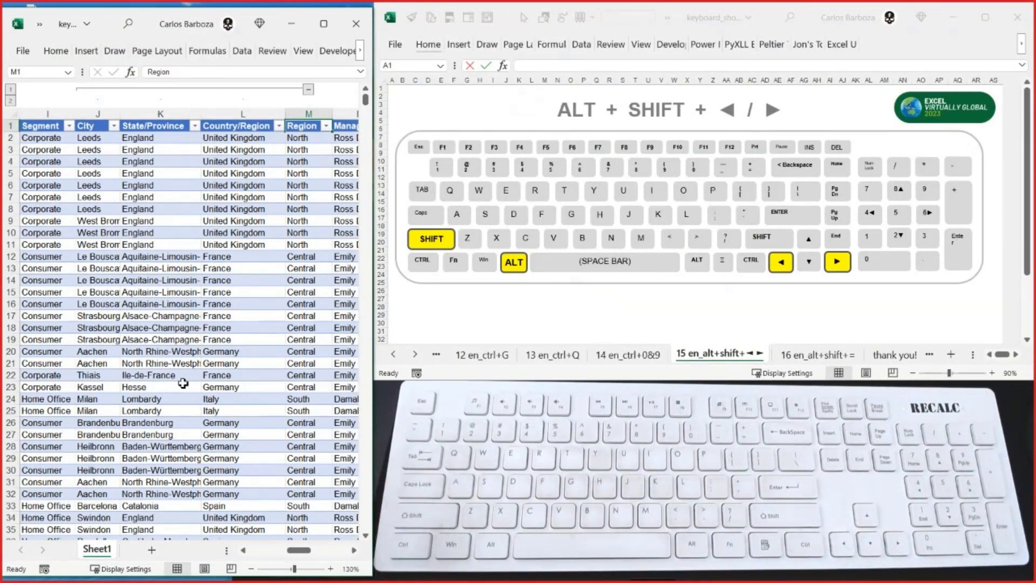
- Show the "16 en_alt+shift+=" sheet in the keyboard shortcuts workbook and return to the data workbook
{"action": "key", "text": "alt+Tab"}
{"action": "key", "text": "ctrl+Page_Down"}
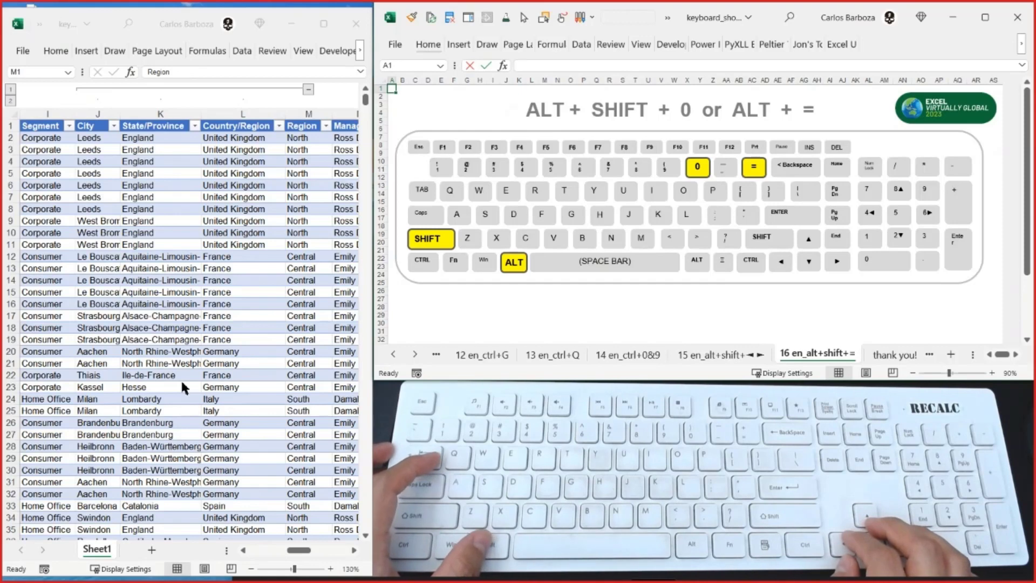
{"action": "key", "text": "alt+Tab"}
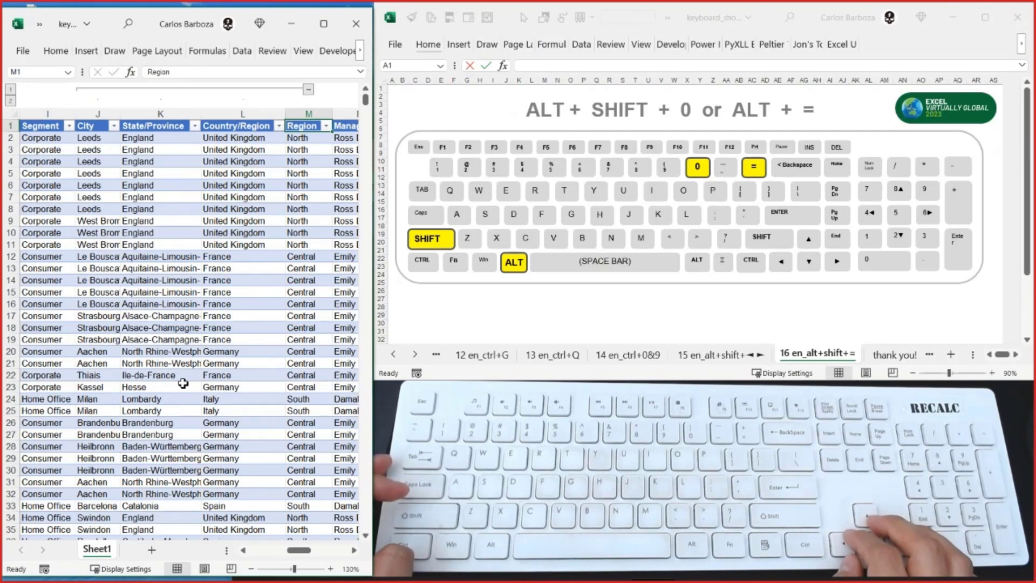
- Go to the Country/Region header in cell L1
{"action": "key", "text": "Left"}
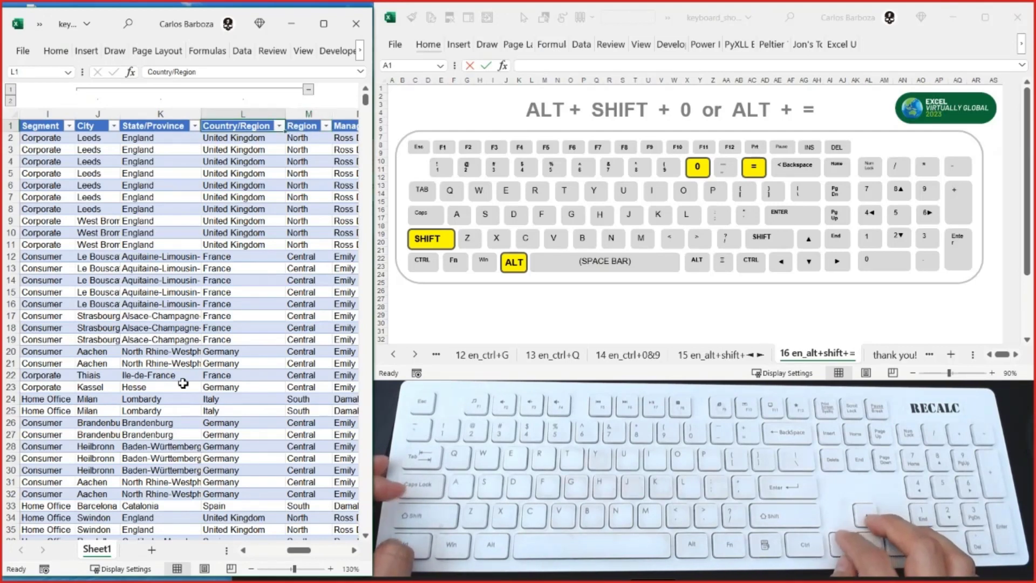
{"action": "key", "text": "Left"}
{"action": "key", "text": "Right"}
{"action": "key", "text": "shift+Right"}
{"action": "key", "text": "shift+Right"}
{"action": "key", "text": "shift+Right"}
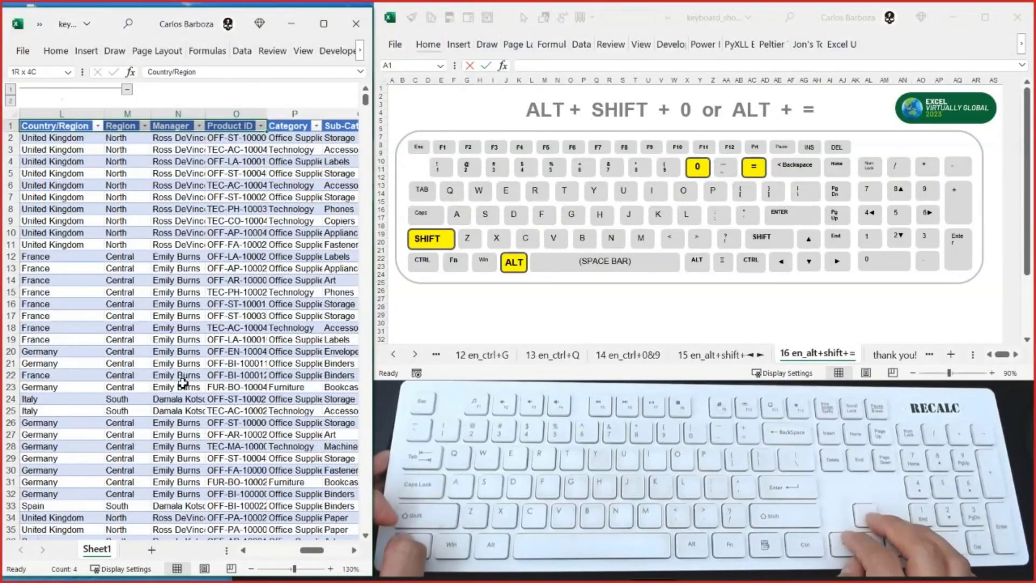
{"action": "key", "text": "Left"}
{"action": "key", "text": "Right"}
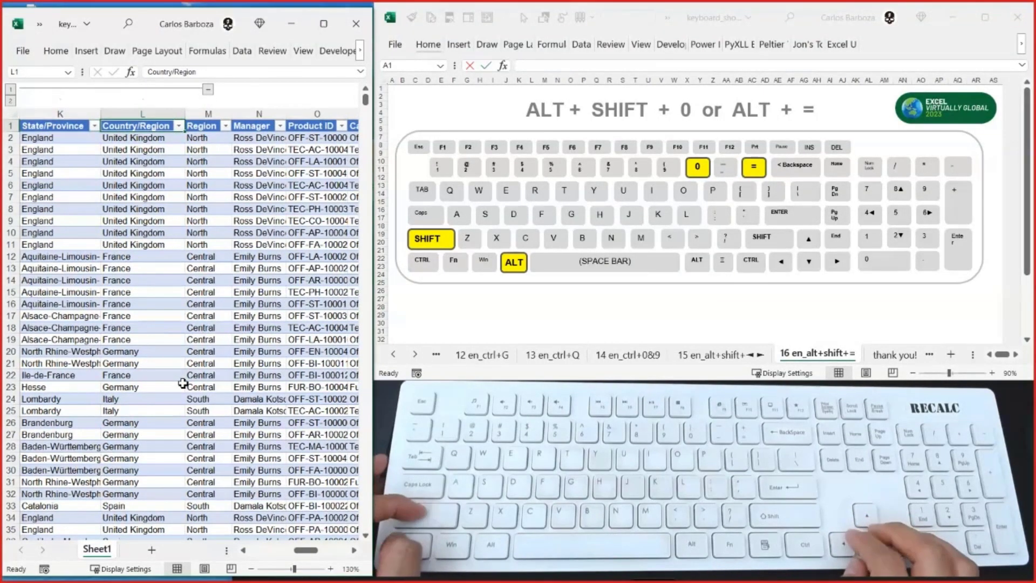
- Copy the Country/Region through Sales columns (L to S), from the header row down to row 10001
{"action": "key", "text": "shift+Down"}
{"action": "key", "text": "shift+Right"}
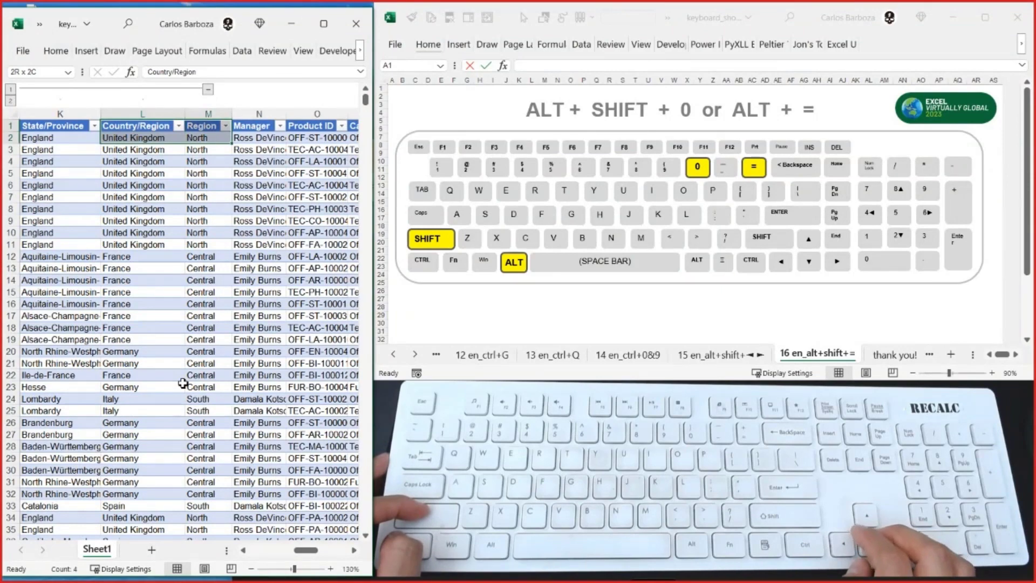
{"action": "key", "text": "shift+Right"}
{"action": "key", "text": "shift+Right"}
{"action": "key", "text": "shift+Right"}
{"action": "key", "text": "shift+Right"}
{"action": "key", "text": "shift+Right"}
{"action": "key", "text": "shift+Right"}
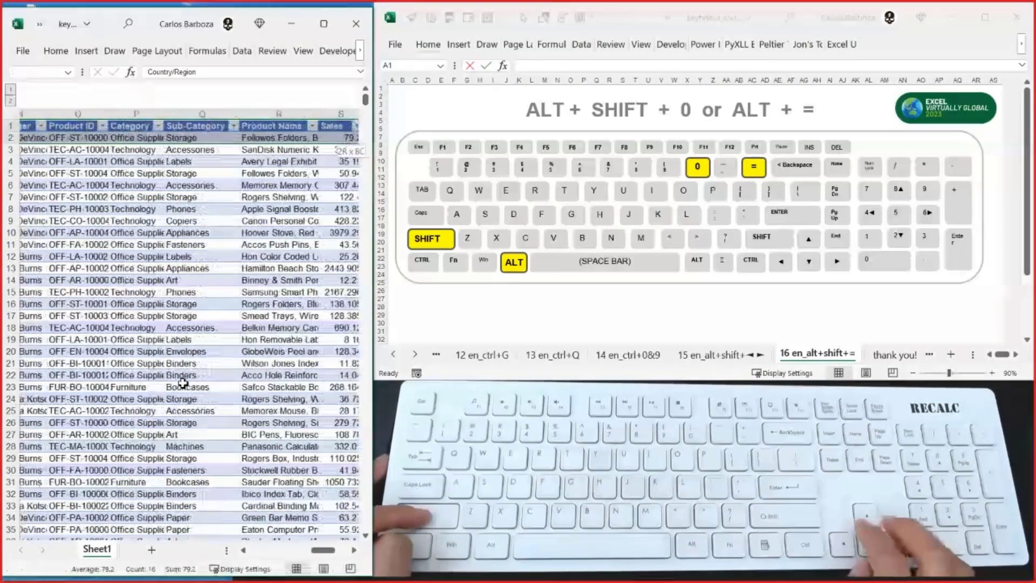
{"action": "key", "text": "ctrl+shift+Down"}
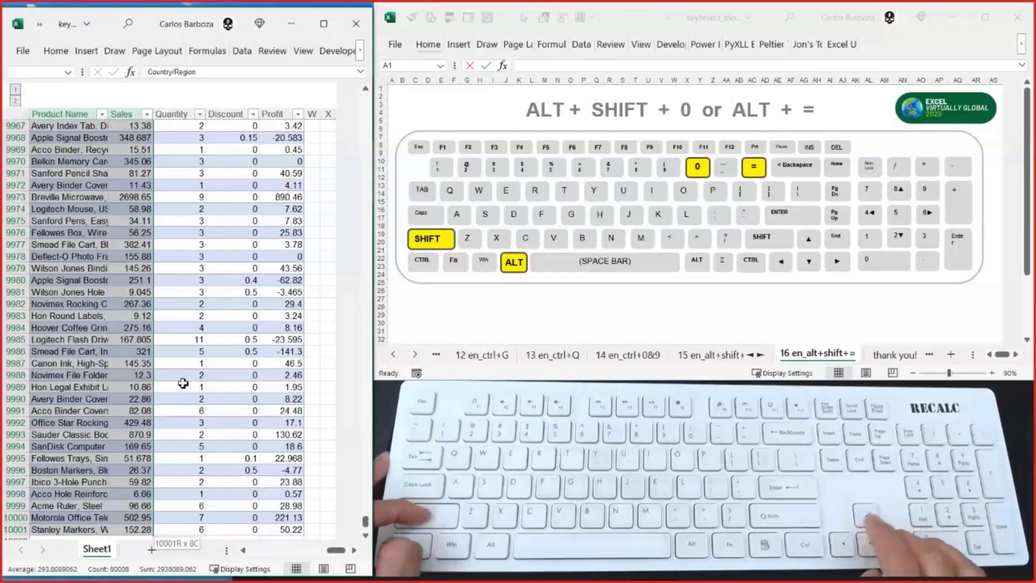
{"action": "key", "text": "ctrl+c"}
- Insert a new worksheet and paste the copied columns into it as values only, starting at cell B2
{"action": "key", "text": "ctrl+BackSpace"}
{"action": "key", "text": "Right"}
{"action": "key", "text": "Right"}
{"action": "key", "text": "Right"}
{"action": "key", "text": "Right"}
{"action": "key", "text": "Right"}
{"action": "key", "text": "Right"}
{"action": "key", "text": "Right"}
{"action": "key", "text": "Right"}
{"action": "key", "text": "Right"}
{"action": "key", "text": "Right"}
{"action": "key", "text": "Right"}
{"action": "key", "text": "Right"}
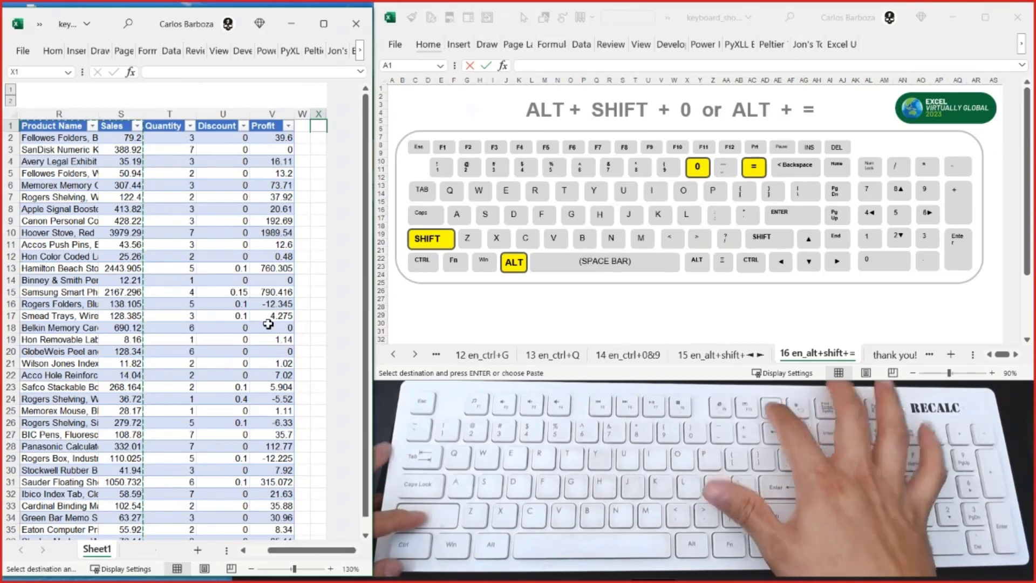
{"action": "key", "text": "shift+F11"}
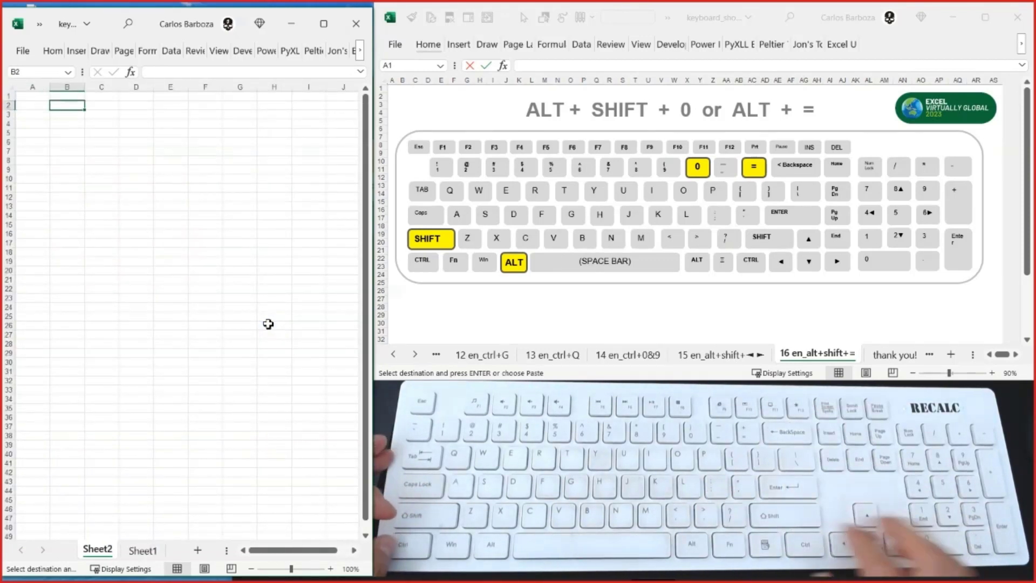
{"action": "key", "text": "ctrl+alt+v"}
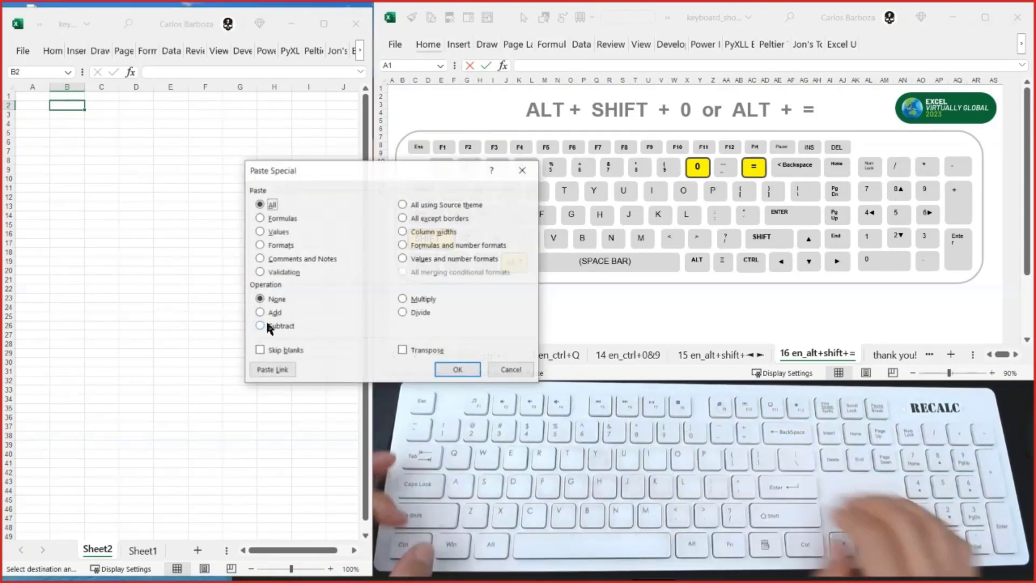
{"action": "key", "text": "v"}
{"action": "key", "text": "Return"}
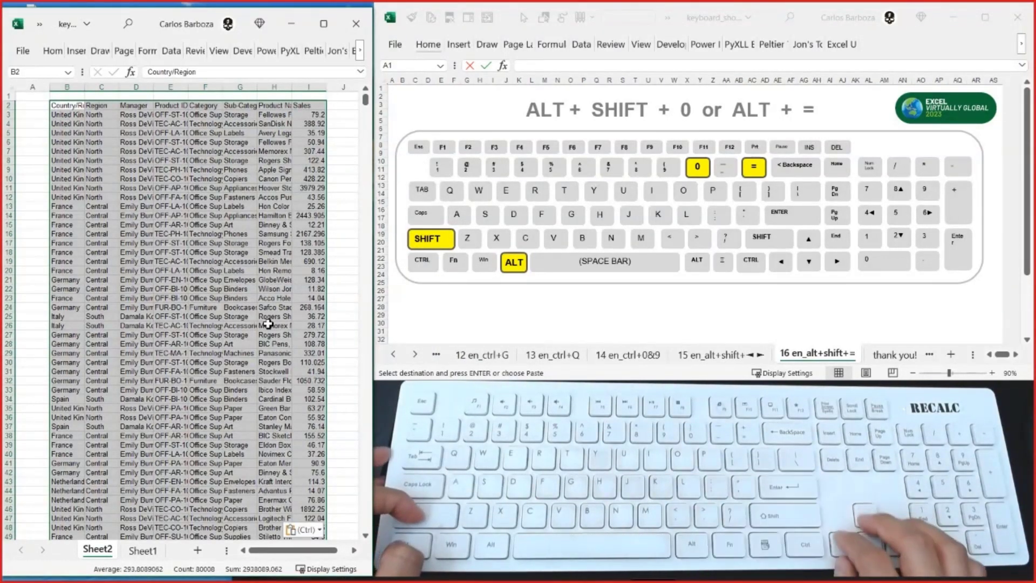
- Add filters to the pasted data's header row and filter the Region column to Central only
{"action": "key", "text": "Right"}
{"action": "key", "text": "ctrl+shift+l"}
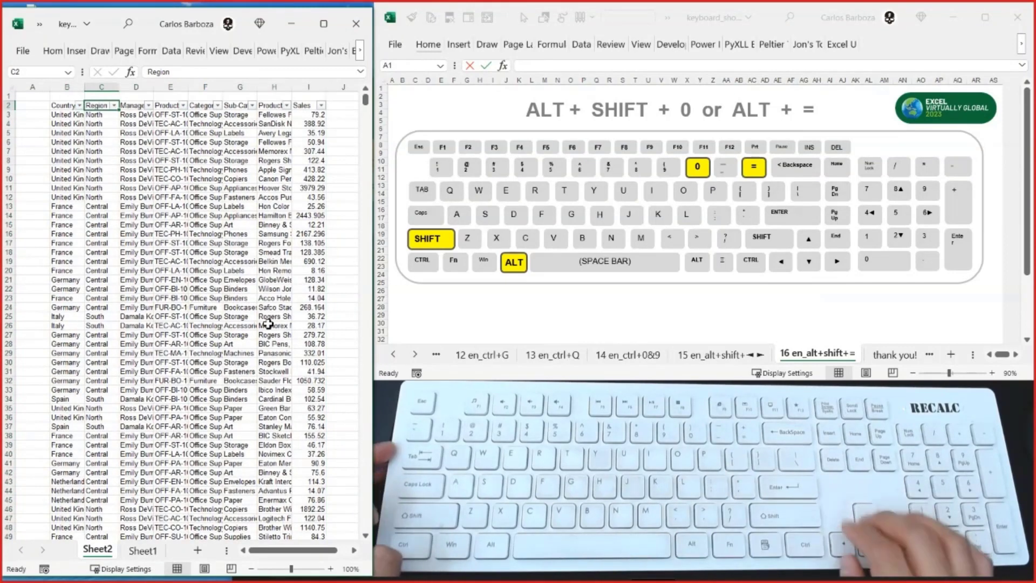
{"action": "key", "text": "alt+Down"}
{"action": "key", "text": "Tab"}
{"action": "key", "text": "Tab"}
{"action": "key", "text": "Tab"}
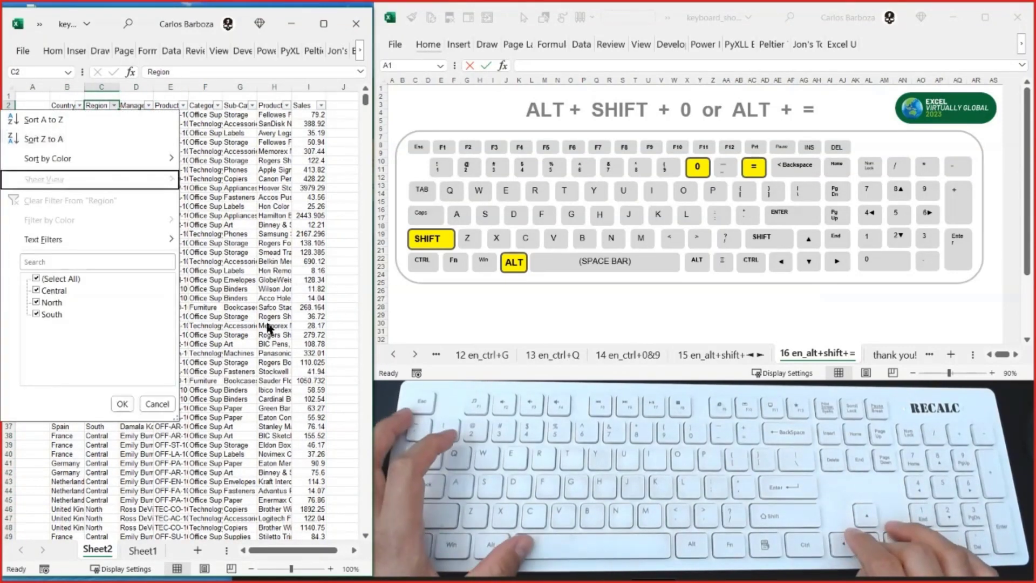
{"action": "key", "text": "space"}
{"action": "key", "text": "Down"}
{"action": "key", "text": "space"}
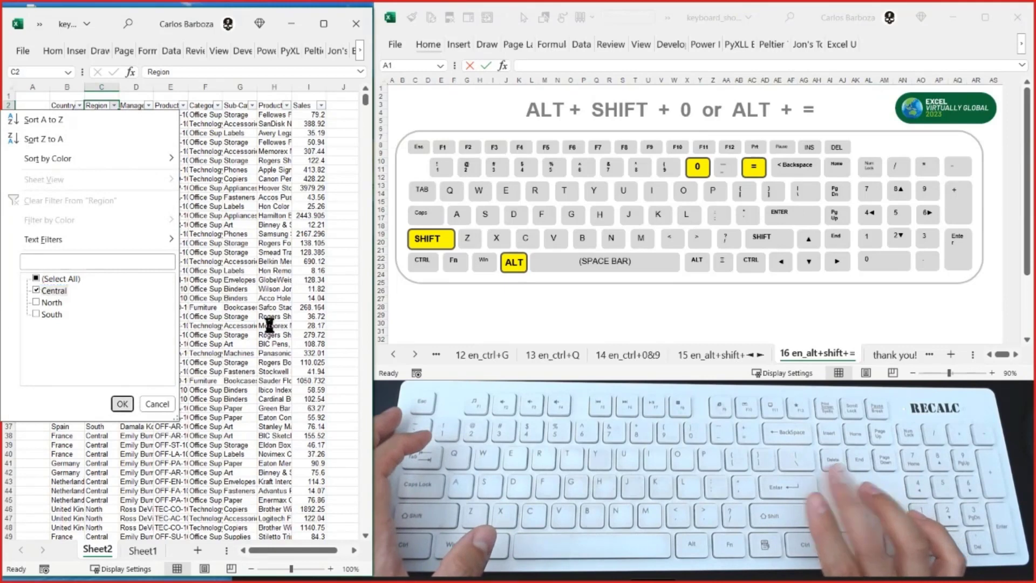
{"action": "key", "text": "Return"}
- Clear the filter from the Region column
{"action": "key", "text": "alt+Down"}
{"action": "key", "text": "Escape"}
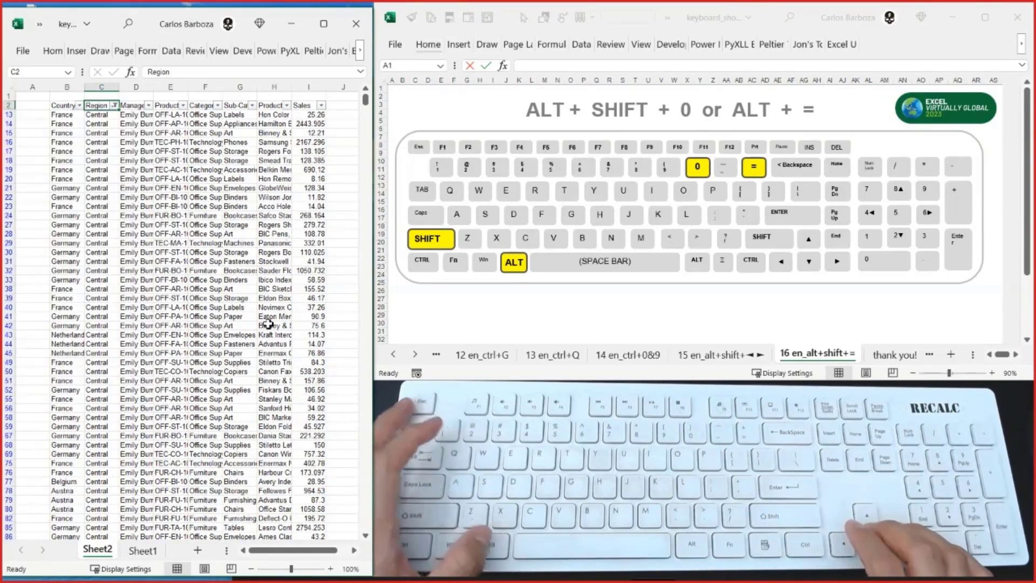
{"action": "key", "text": "alt+Down"}
{"action": "key", "text": "Down"}
{"action": "key", "text": "Down"}
{"action": "key", "text": "Down"}
{"action": "key", "text": "Return"}
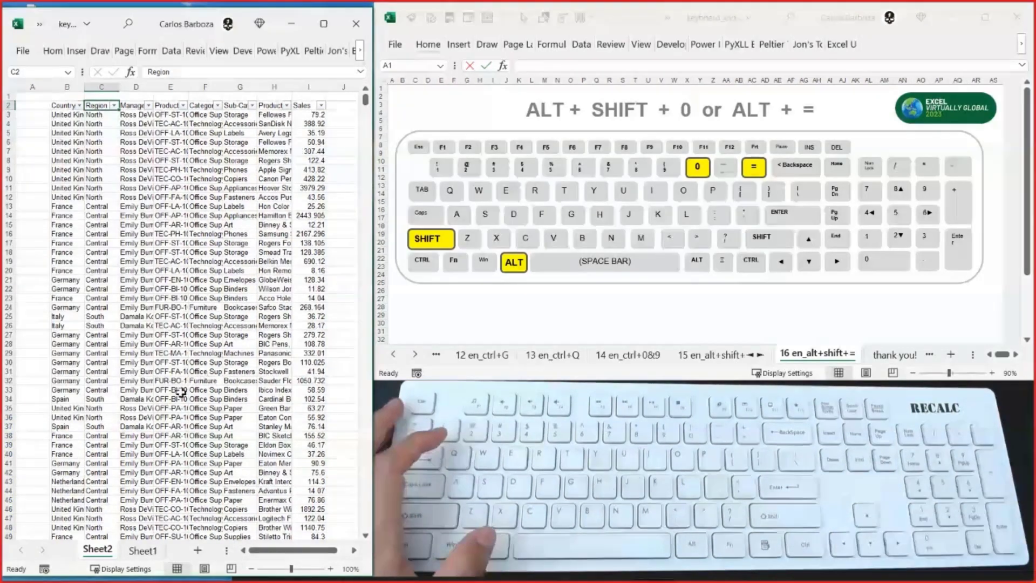
- Delete all rows from row 36 down to the end of the pasted data
{"action": "left_click", "coordinate": [69, 414]}
{"action": "key", "text": "shift+space"}
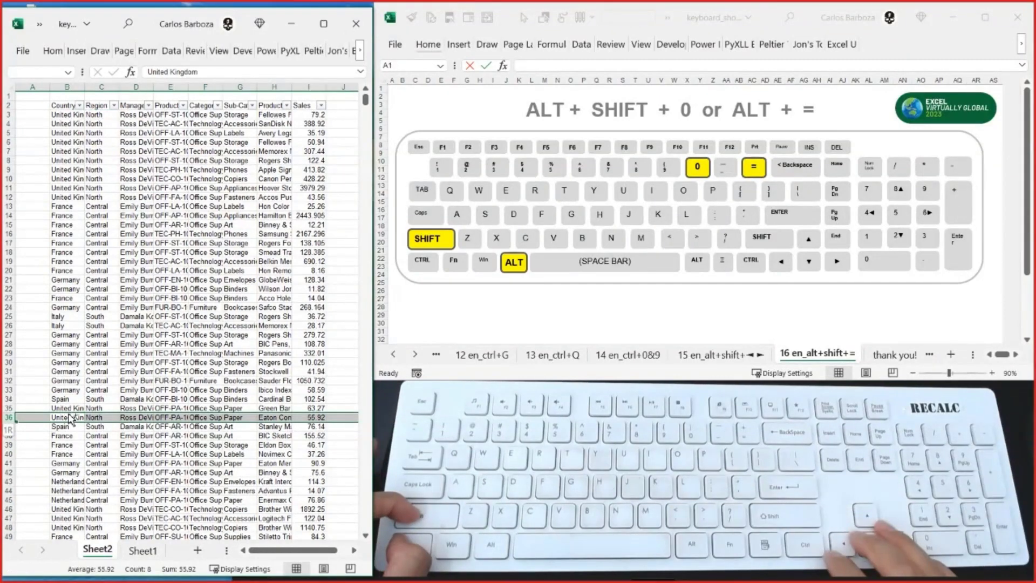
{"action": "key", "text": "ctrl+shift+Down"}
{"action": "key", "text": "ctrl+minus"}
- Filter the Region column to show only North
{"action": "key", "text": "ctrl+Up"}
{"action": "key", "text": "ctrl+Up"}
{"action": "key", "text": "ctrl+Up"}
{"action": "key", "text": "Down"}
{"action": "key", "text": "Right"}
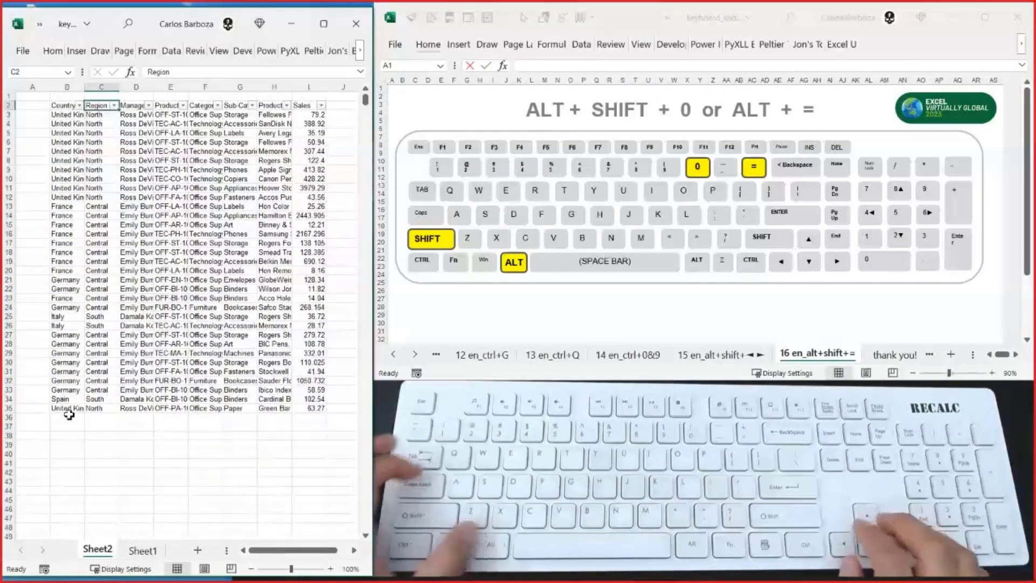
{"action": "key", "text": "alt+Down"}
{"action": "key", "text": "Down"}
{"action": "key", "text": "Down"}
{"action": "key", "text": "Down"}
{"action": "key", "text": "Down"}
{"action": "key", "text": "Down"}
{"action": "key", "text": "Down"}
{"action": "key", "text": "Down"}
{"action": "key", "text": "Down"}
{"action": "key", "text": "Down"}
{"action": "key", "text": "space"}
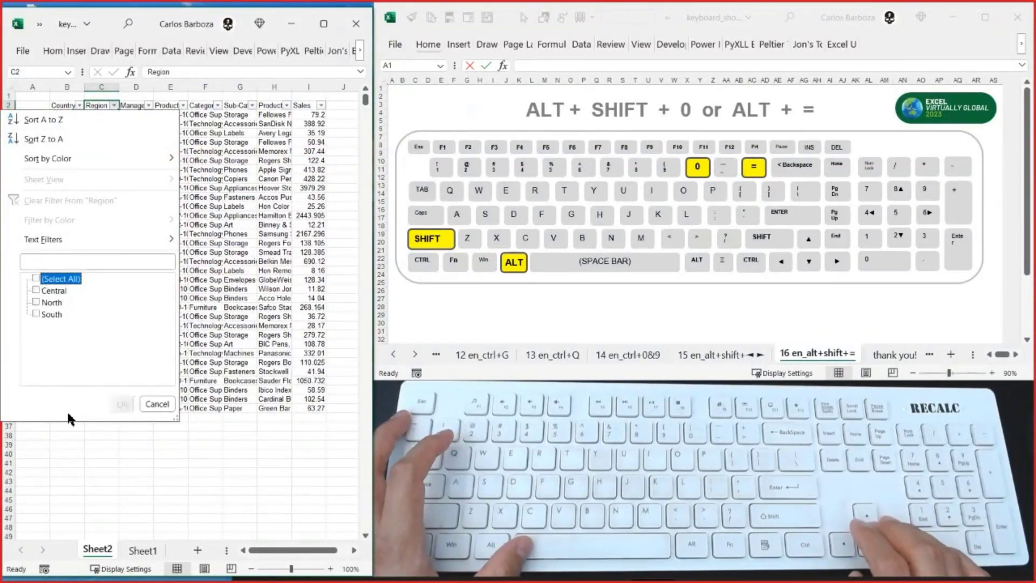
{"action": "key", "text": "Down"}
{"action": "key", "text": "Down"}
{"action": "key", "text": "space"}
{"action": "key", "text": "Return"}
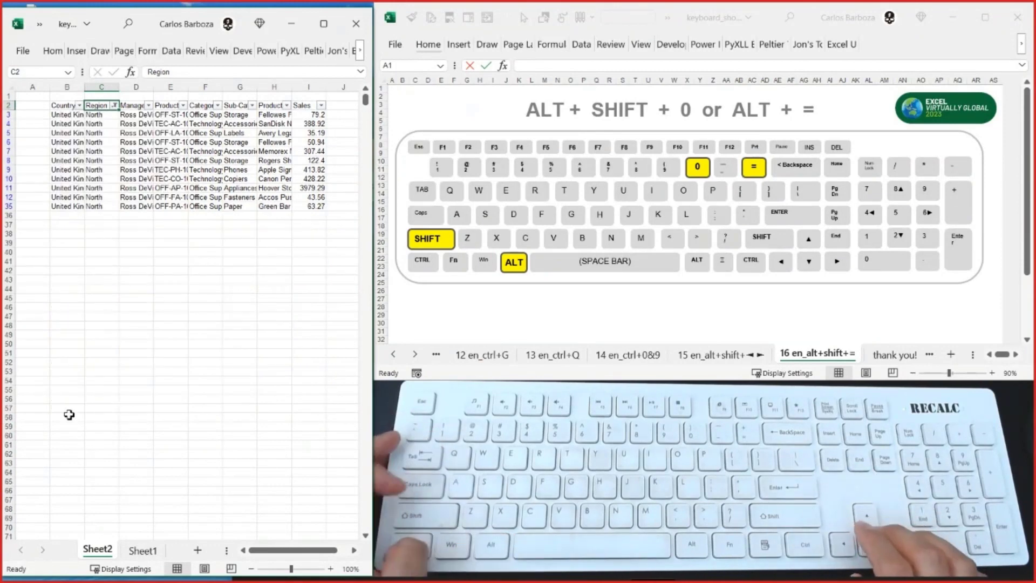
- Enter =SUM(I3:I35) in cell I36 below the Sales values
{"action": "key", "text": "Right"}
{"action": "key", "text": "Right"}
{"action": "key", "text": "Right"}
{"action": "key", "text": "Right"}
{"action": "key", "text": "Right"}
{"action": "key", "text": "Right"}
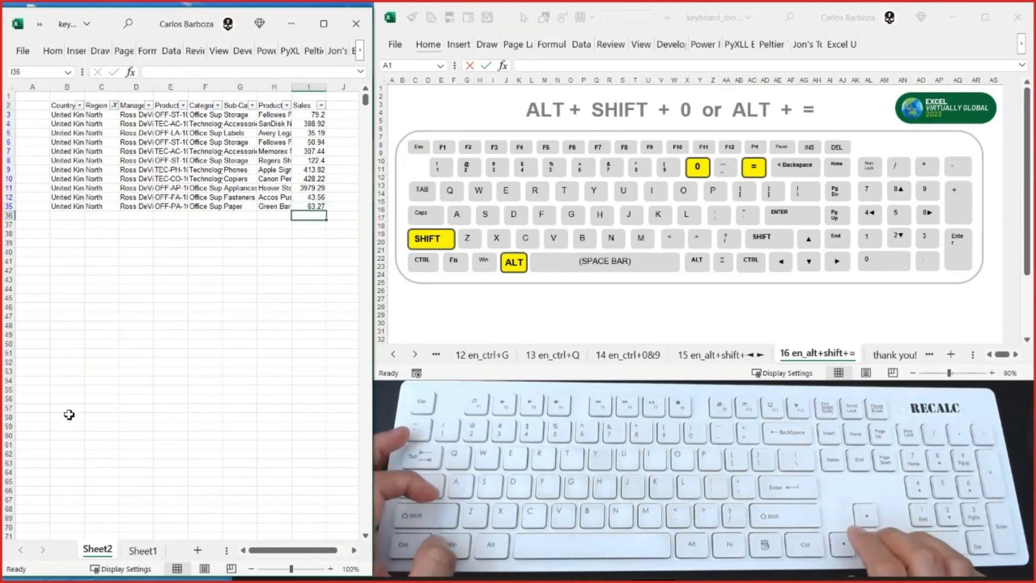
{"action": "key", "text": "alt+equal"}
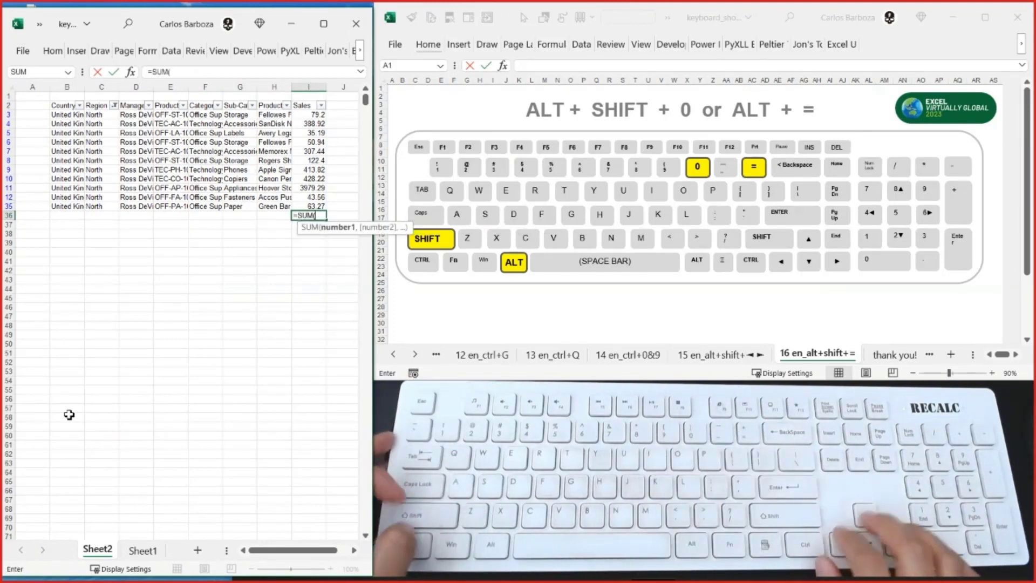
{"action": "key", "text": "Up"}
{"action": "key", "text": "ctrl+shift+Up"}
{"action": "key", "text": "ctrl+Return"}
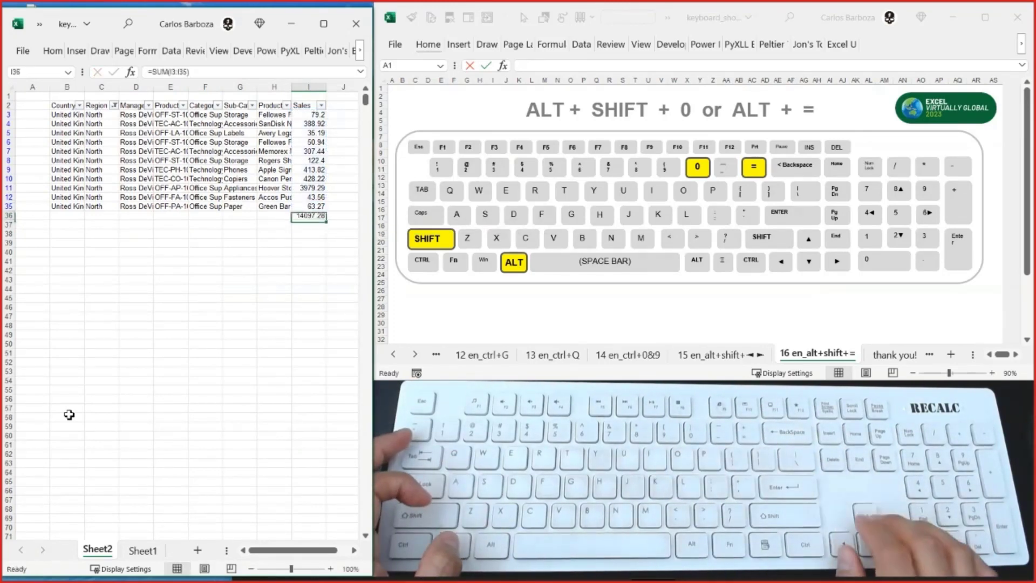
- Select the visible Sales values to check their sum in the status bar, and clear the SUM formula from cell I36
{"action": "key", "text": "ctrl+shift+Up"}
{"action": "key", "text": "shift+Down"}
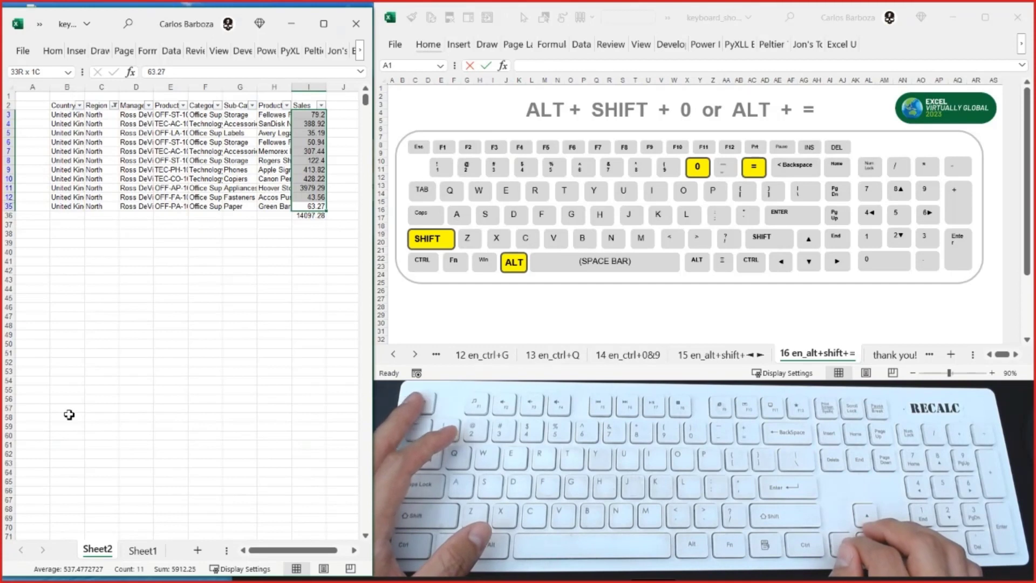
{"action": "key", "text": "Down"}
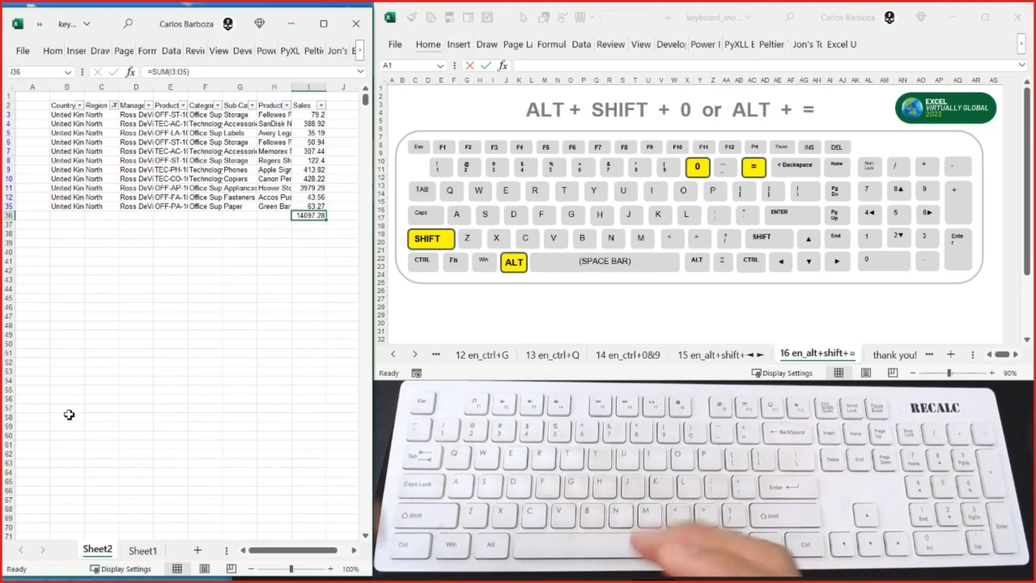
{"action": "key", "text": "Delete"}
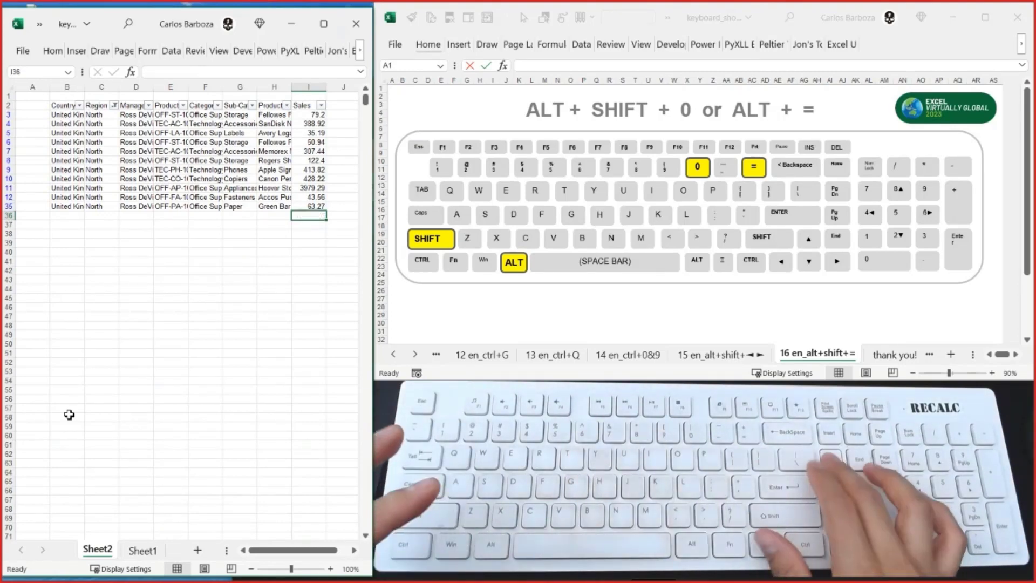
- AutoSum the filtered Sales column in cell I36 as =SUBTOTAL(9,I3:I35)
{"action": "key", "text": "Right"}
{"action": "key", "text": "Left"}
{"action": "key", "text": "Left"}
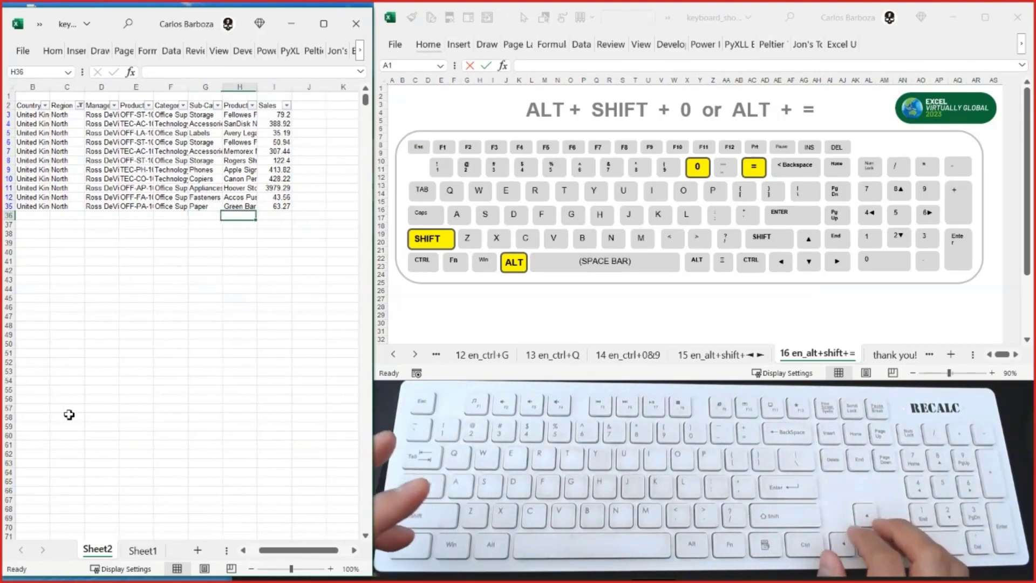
{"action": "key", "text": "Right"}
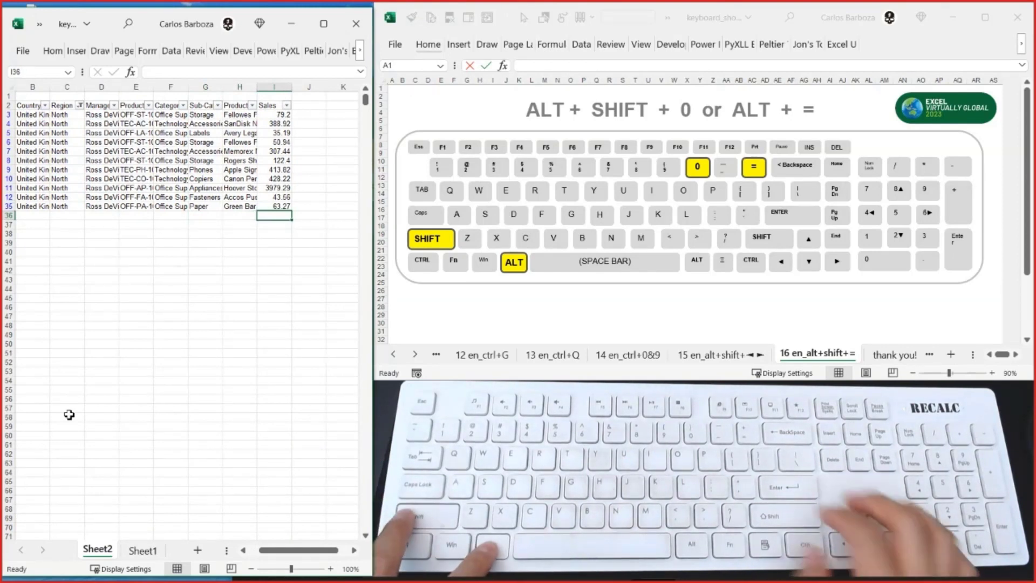
{"action": "key", "text": "alt+equal"}
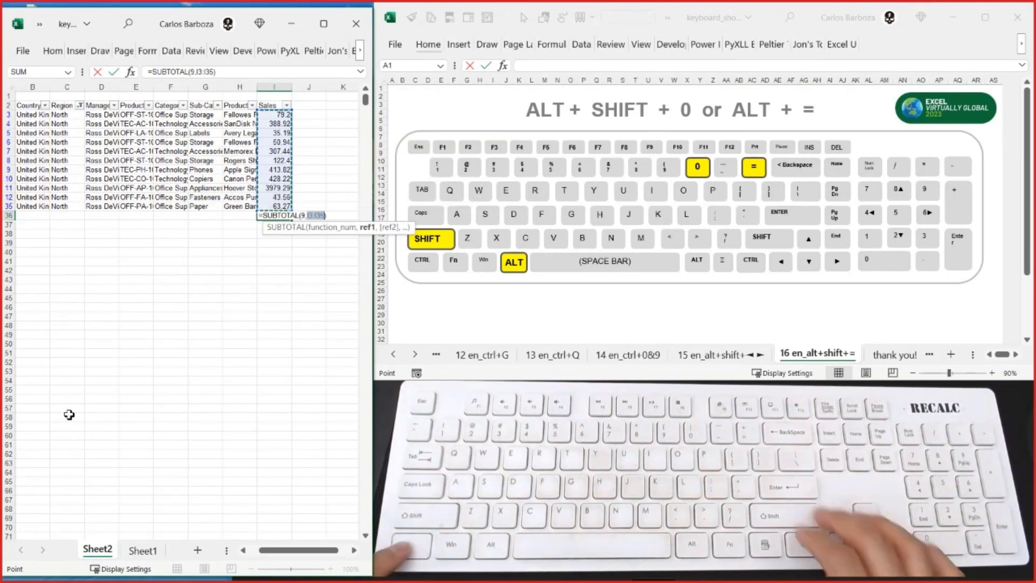
{"action": "key", "text": "Return"}
- Inspect the subtotal formula in cell I36 while the data is filtered to North
{"action": "key", "text": "ctrl+Up"}
{"action": "key", "text": "ctrl+Up"}
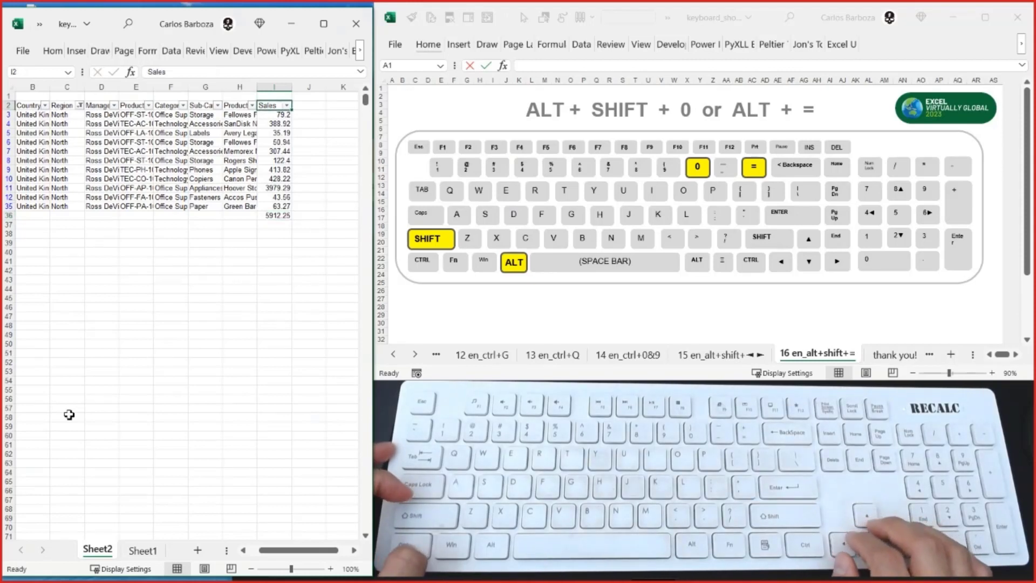
{"action": "key", "text": "ctrl+Down"}
{"action": "key", "text": "ctrl+Up"}
{"action": "key", "text": "ctrl+Down"}
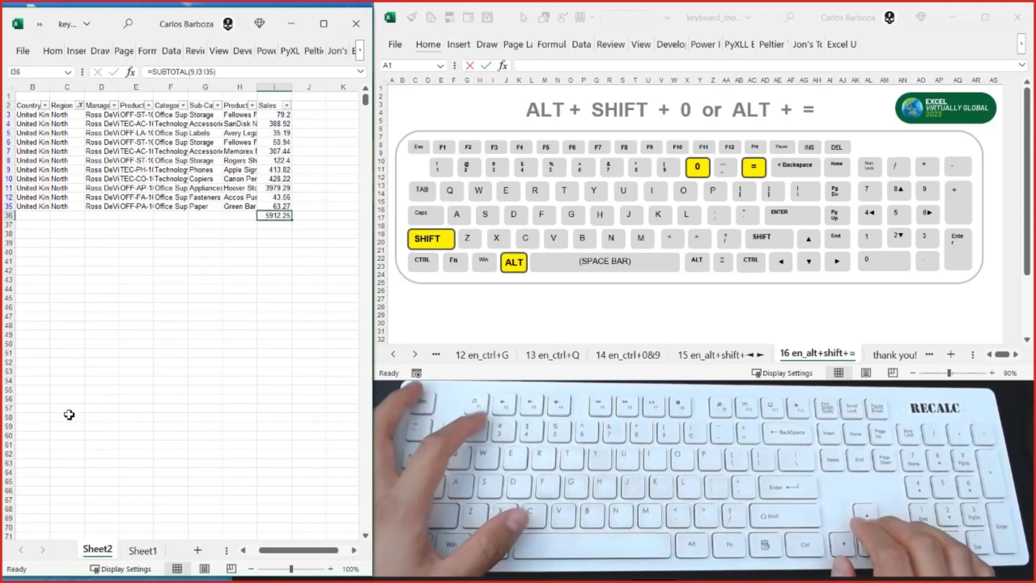
{"action": "key", "text": "F2"}
{"action": "key", "text": "Escape"}
- Clear the North filter from the Region column
{"action": "key", "text": "ctrl+Up"}
{"action": "key", "text": "ctrl+Left"}
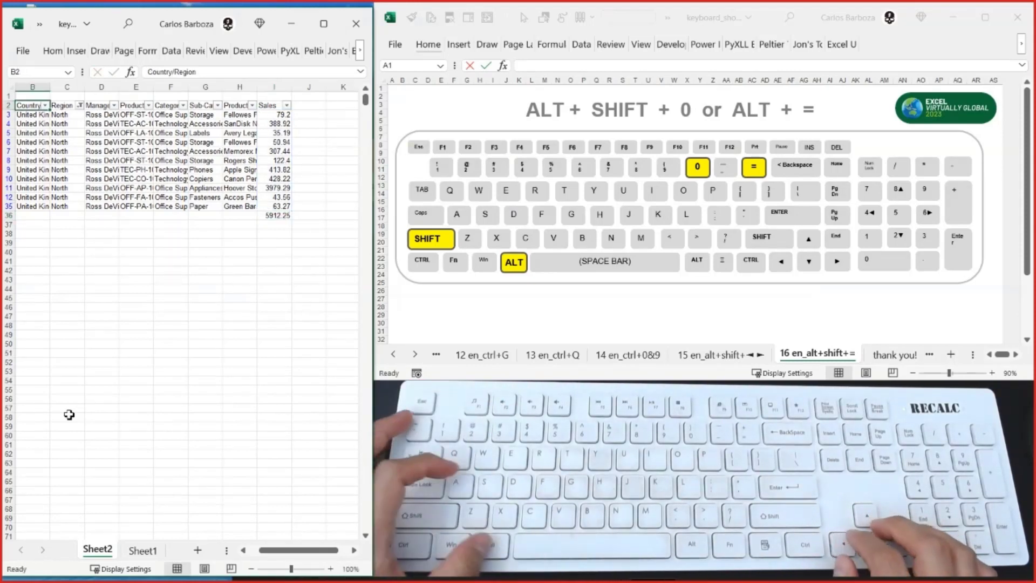
{"action": "key", "text": "Right"}
{"action": "key", "text": "alt+Down"}
{"action": "key", "text": "Down"}
{"action": "key", "text": "Down"}
{"action": "key", "text": "Down"}
{"action": "key", "text": "Down"}
{"action": "key", "text": "Return"}
- Check the range referenced by the subtotal formula in cell I36 with all rows unfiltered
{"action": "key", "text": "ctrl+Right"}
{"action": "key", "text": "ctrl+Down"}
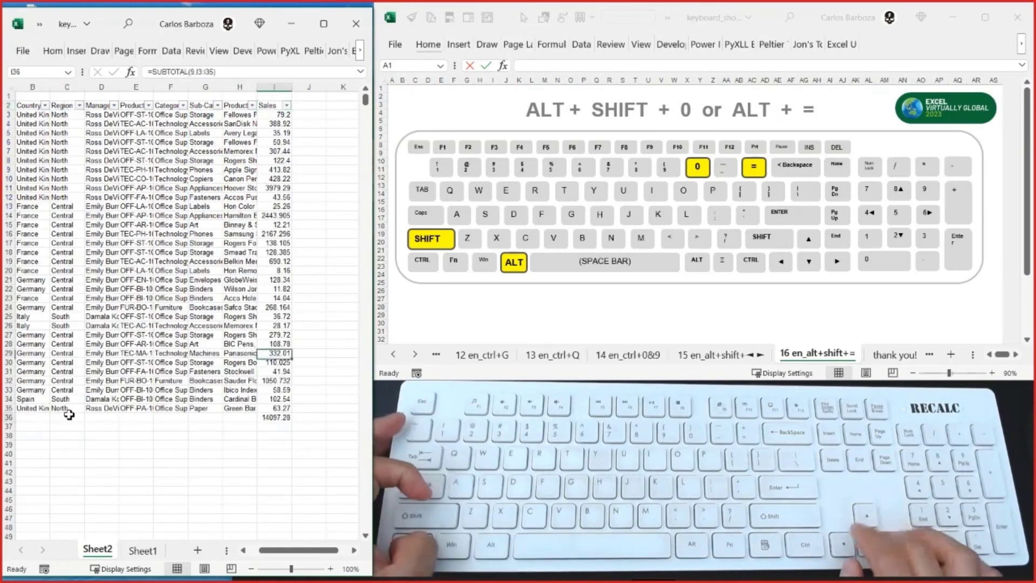
{"action": "key", "text": "F2"}
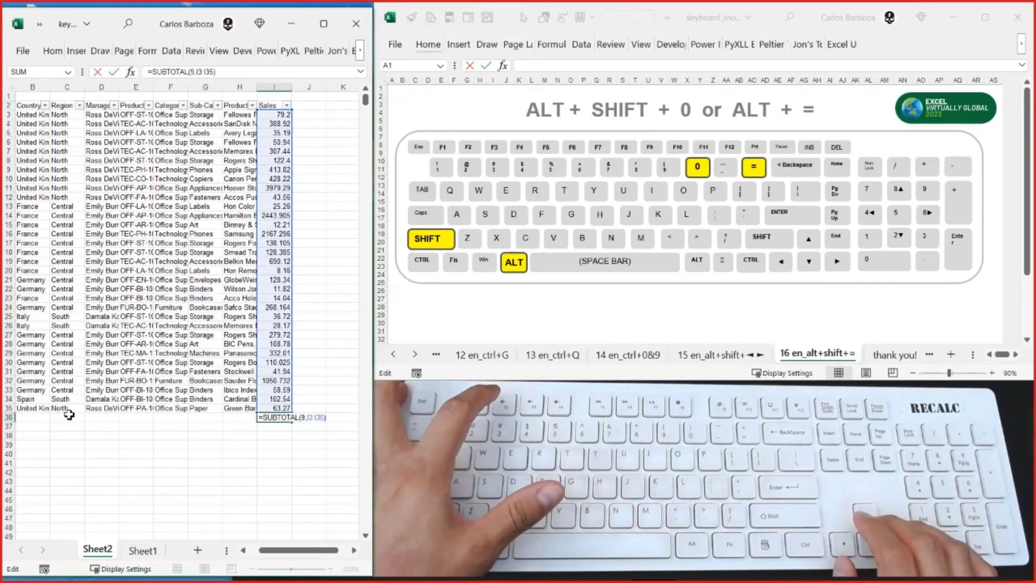
{"action": "key", "text": "Escape"}
- Filter the Region column to show only South
{"action": "key", "text": "ctrl+Up"}
{"action": "key", "text": "Left"}
{"action": "key", "text": "Left"}
{"action": "key", "text": "Left"}
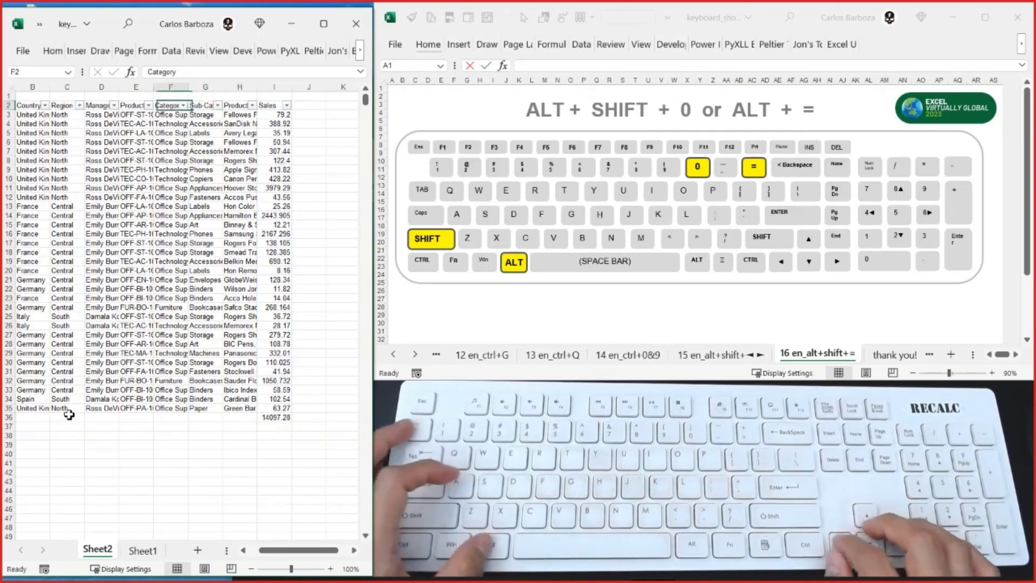
{"action": "key", "text": "Left"}
{"action": "key", "text": "Left"}
{"action": "key", "text": "Left"}
{"action": "key", "text": "alt+Down"}
{"action": "key", "text": "Down"}
{"action": "key", "text": "Down"}
{"action": "key", "text": "Down"}
{"action": "key", "text": "Down"}
{"action": "key", "text": "Down"}
{"action": "key", "text": "Down"}
{"action": "key", "text": "Down"}
{"action": "key", "text": "Down"}
{"action": "key", "text": "Down"}
{"action": "key", "text": "Down"}
{"action": "key", "text": "Down"}
{"action": "key", "text": "Up"}
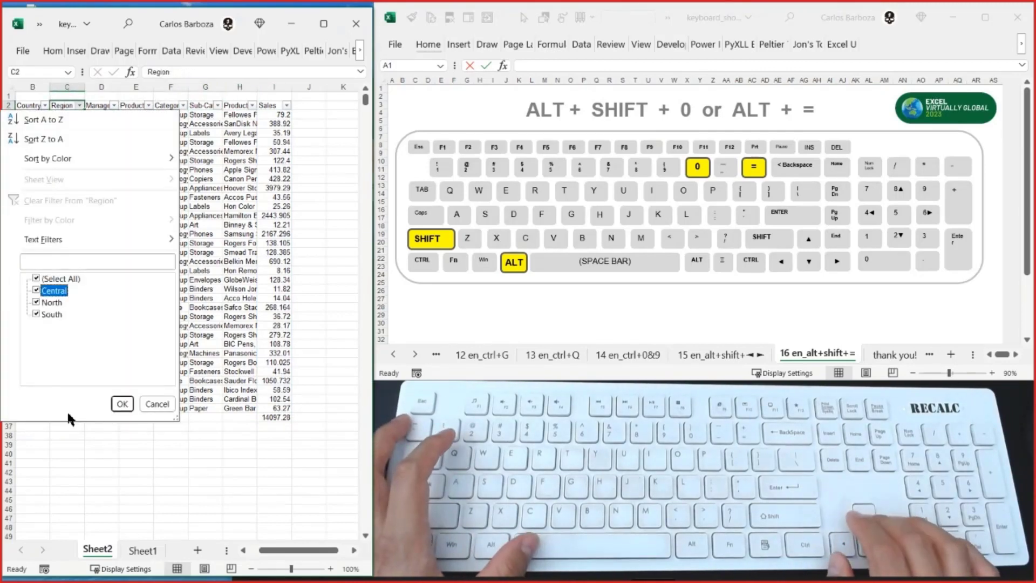
{"action": "key", "text": "space"}
{"action": "key", "text": "Down"}
{"action": "key", "text": "Down"}
{"action": "key", "text": "space"}
{"action": "key", "text": "Up"}
{"action": "key", "text": "space"}
{"action": "key", "text": "Down"}
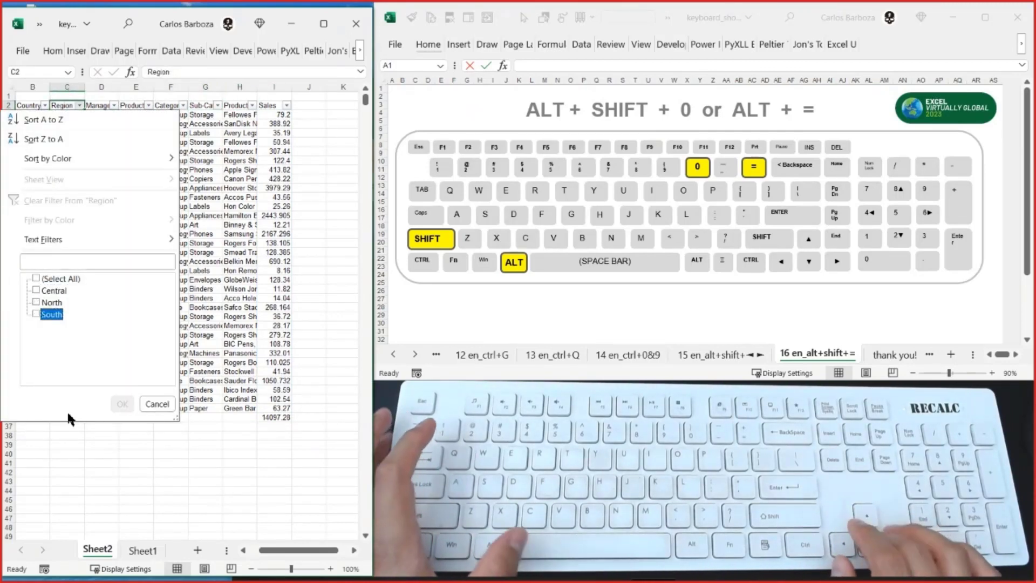
{"action": "key", "text": "space"}
{"action": "key", "text": "Return"}
- Check the Sales subtotal in cell I36 for the South rows
{"action": "key", "text": "Right"}
{"action": "key", "text": "Right"}
{"action": "key", "text": "Right"}
{"action": "key", "text": "Right"}
{"action": "key", "text": "Right"}
{"action": "key", "text": "Right"}
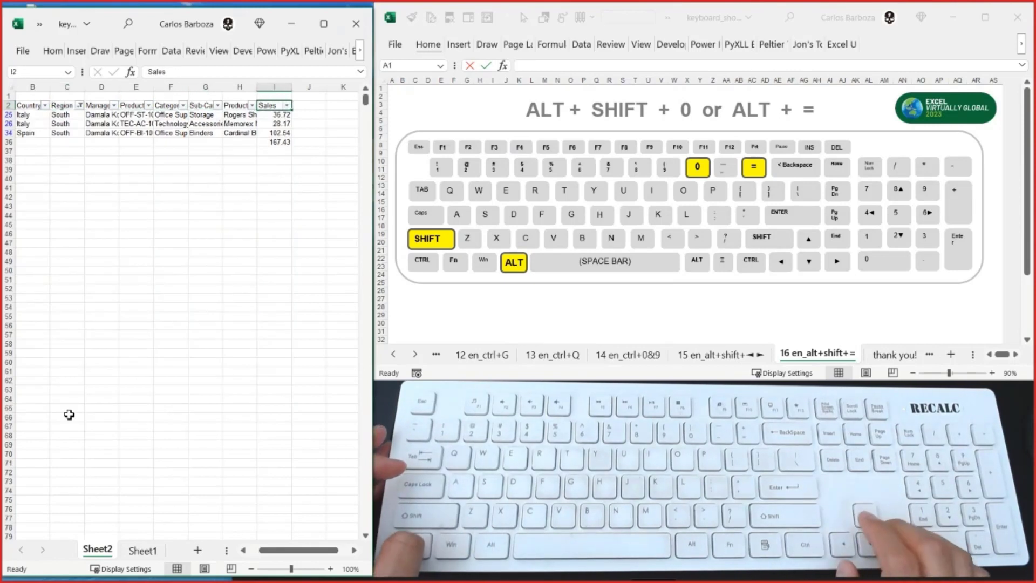
{"action": "key", "text": "Down"}
{"action": "key", "text": "Down"}
{"action": "key", "text": "Down"}
{"action": "key", "text": "Down"}
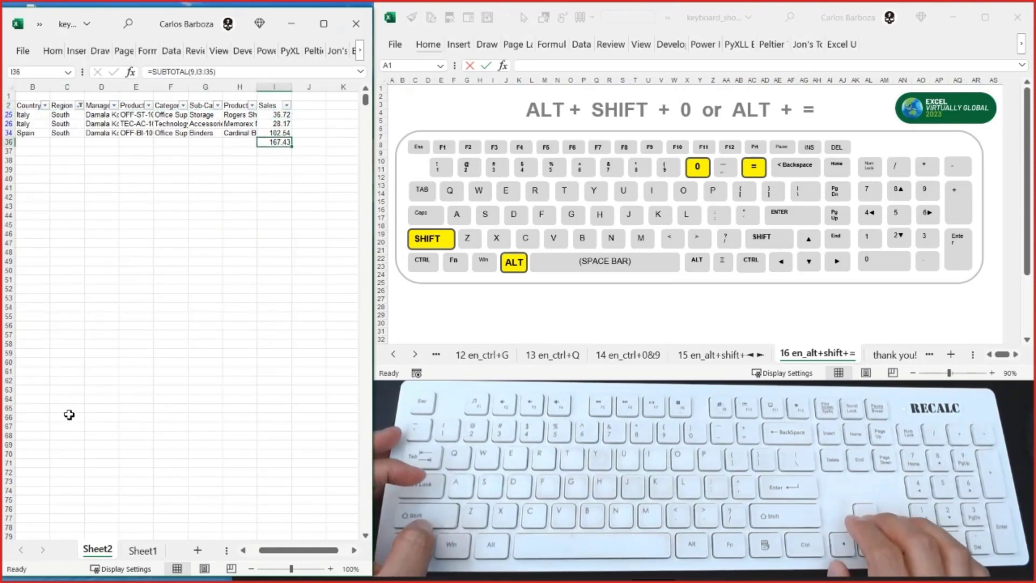
- Clear the South filter from the Region column so all rows show again
{"action": "key", "text": "Up"}
{"action": "key", "text": "Up"}
{"action": "key", "text": "Up"}
{"action": "key", "text": "Up"}
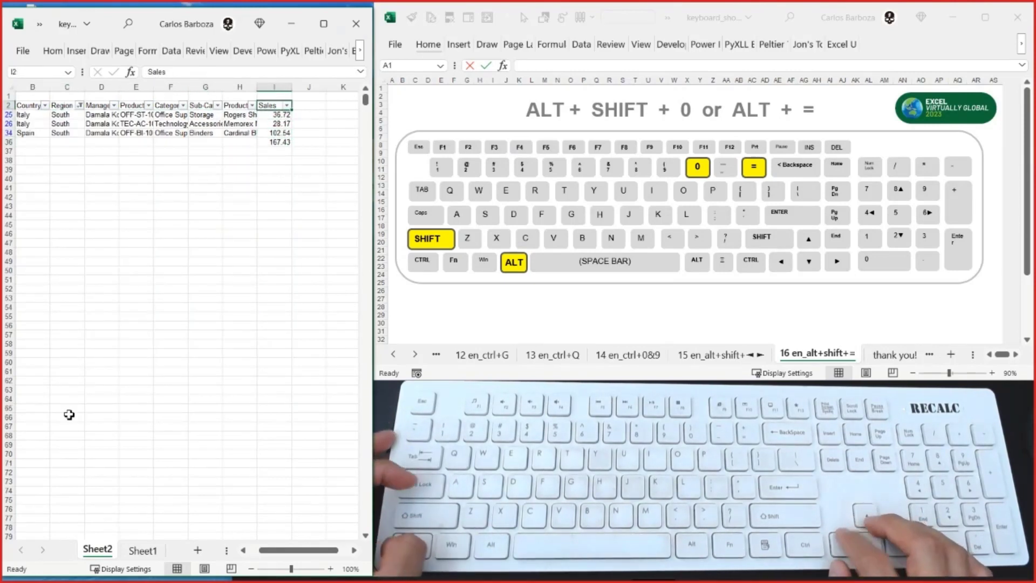
{"action": "key", "text": "Left"}
{"action": "key", "text": "Left"}
{"action": "key", "text": "Left"}
{"action": "key", "text": "Left"}
{"action": "key", "text": "Left"}
{"action": "key", "text": "Left"}
{"action": "key", "text": "alt+Down"}
{"action": "key", "text": "Down"}
{"action": "key", "text": "Down"}
{"action": "key", "text": "Down"}
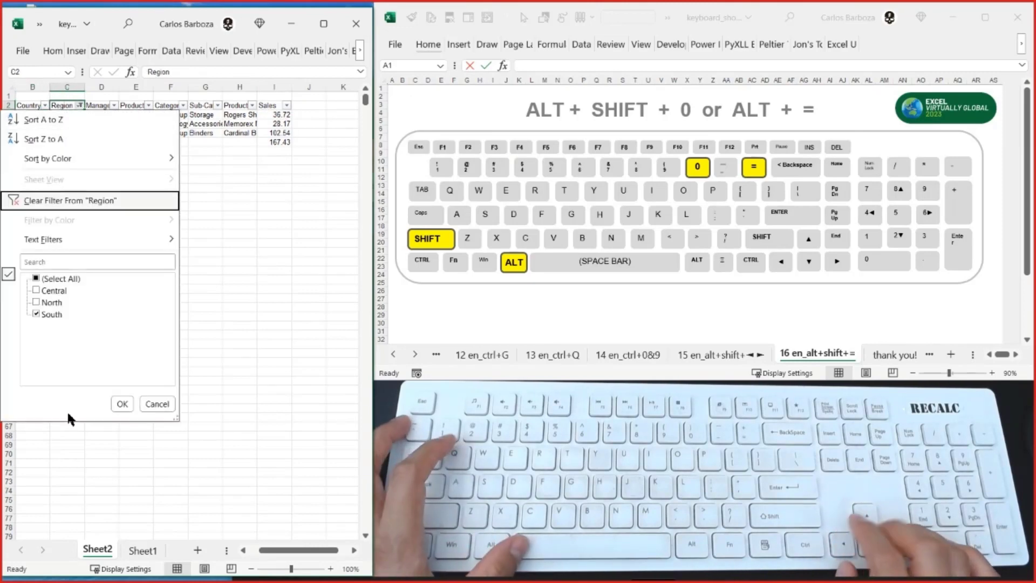
{"action": "key", "text": "Return"}
- Switch to the workbook window with the shortcut slides and show its "thank you!" sheet maximized
{"action": "key", "text": "alt+Tab"}
{"action": "key", "text": "ctrl+Page_Down"}
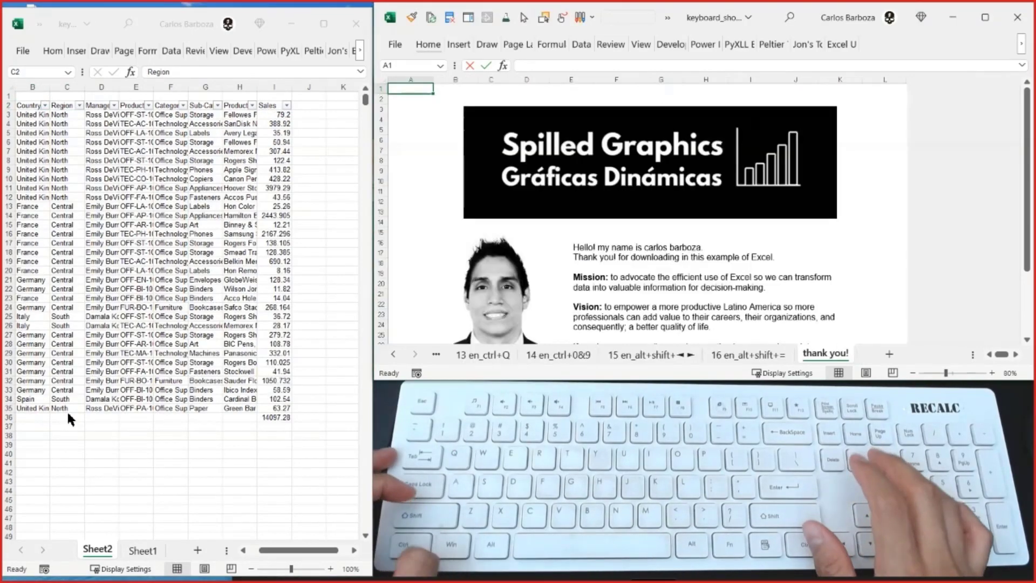
{"action": "key", "text": "super+Up"}
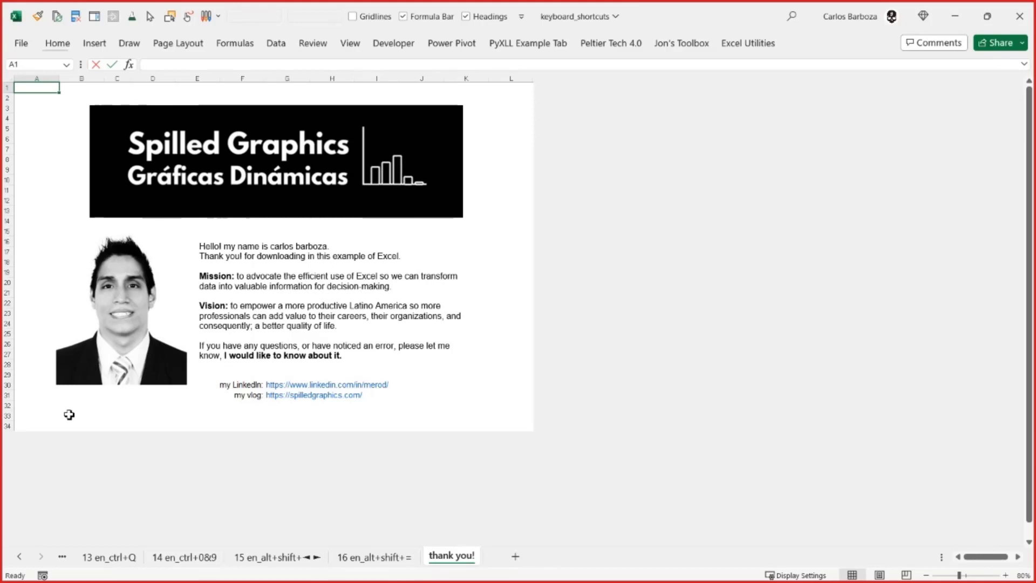
- Switch to the browser window with the spilled graphics YouTube channel and show it maximized
{"action": "key", "text": "alt+Tab"}
{"action": "key", "text": "alt+Tab"}
{"action": "key", "text": "alt+Tab"}
{"action": "key", "text": "alt+Tab"}
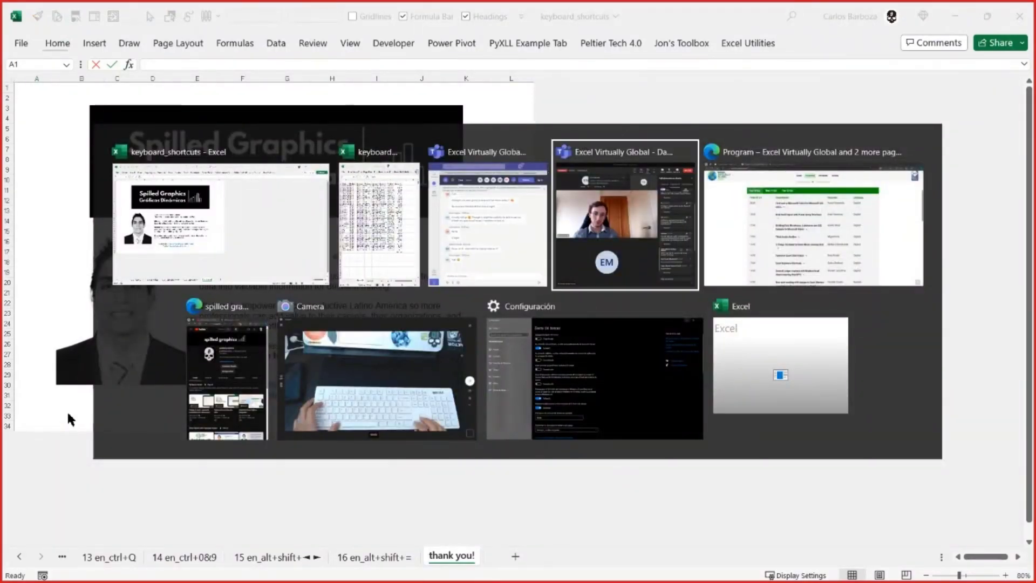
{"action": "key", "text": "alt+Tab"}
{"action": "key", "text": "Escape"}
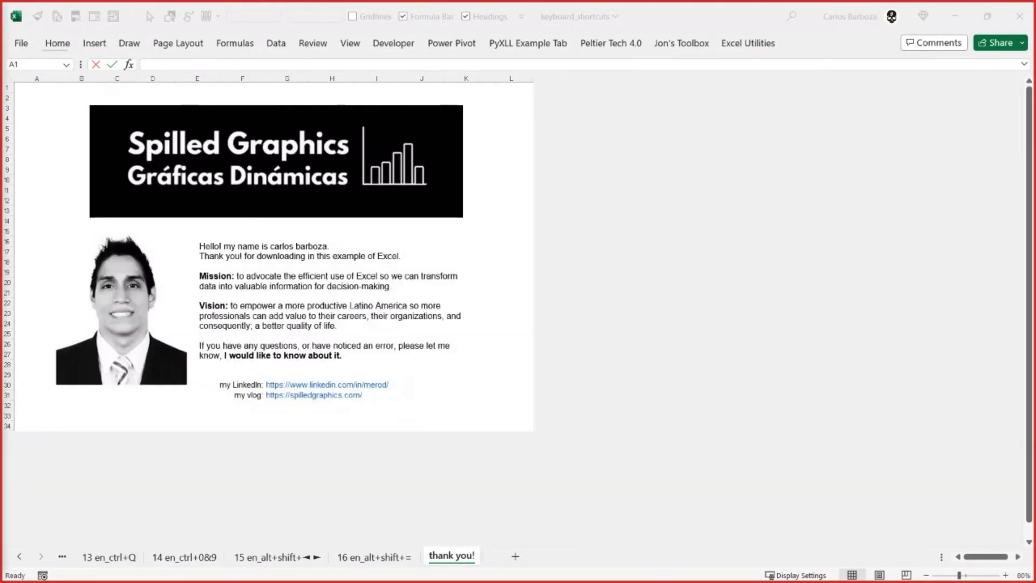
{"action": "left_click_drag", "start_coordinate": [1, 167], "coordinate": [666, 2]}
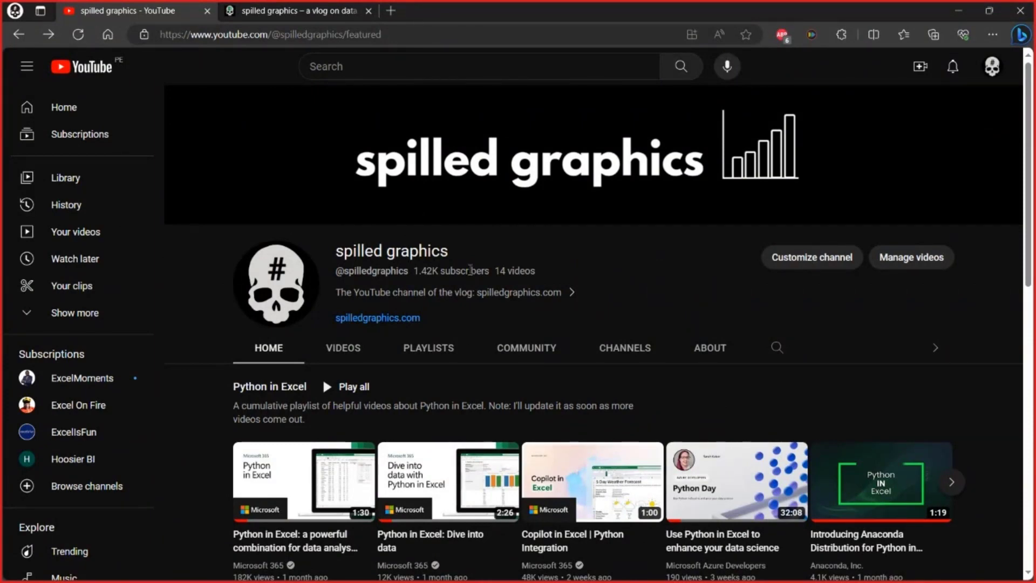
- Browse the channel's home page and open the Excel Keyboard Shortcuts playlist
{"action": "scroll", "coordinate": [397, 294], "scroll_direction": "down", "scroll_amount": 8}
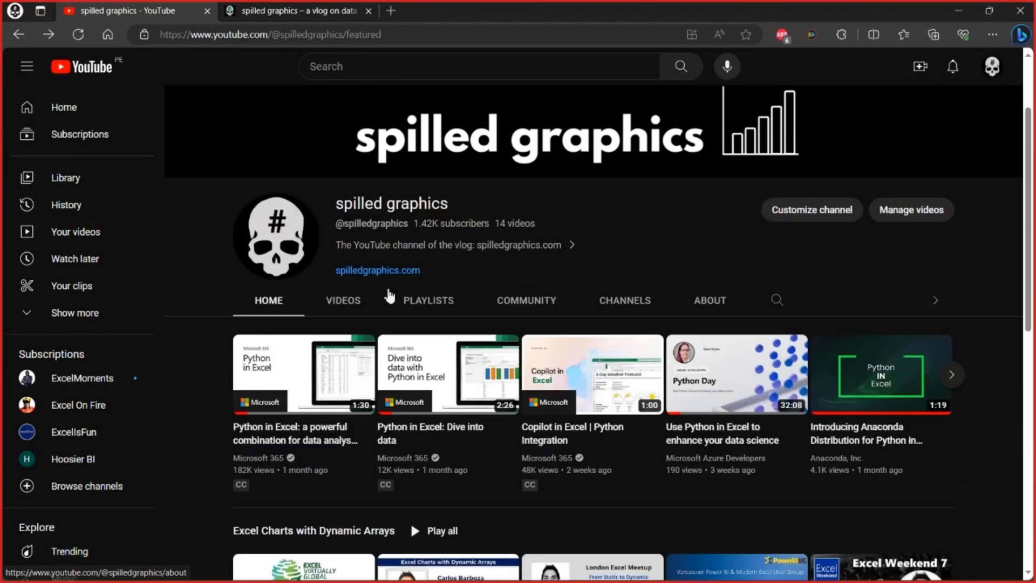
{"action": "scroll", "coordinate": [392, 299], "scroll_direction": "down", "scroll_amount": 2}
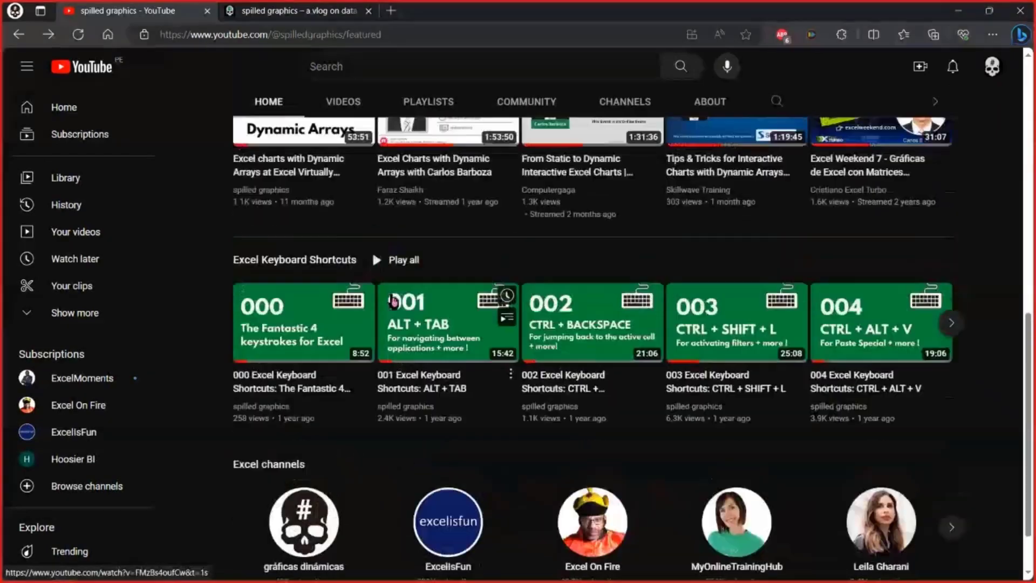
{"action": "scroll", "coordinate": [400, 297], "scroll_direction": "up", "scroll_amount": 10}
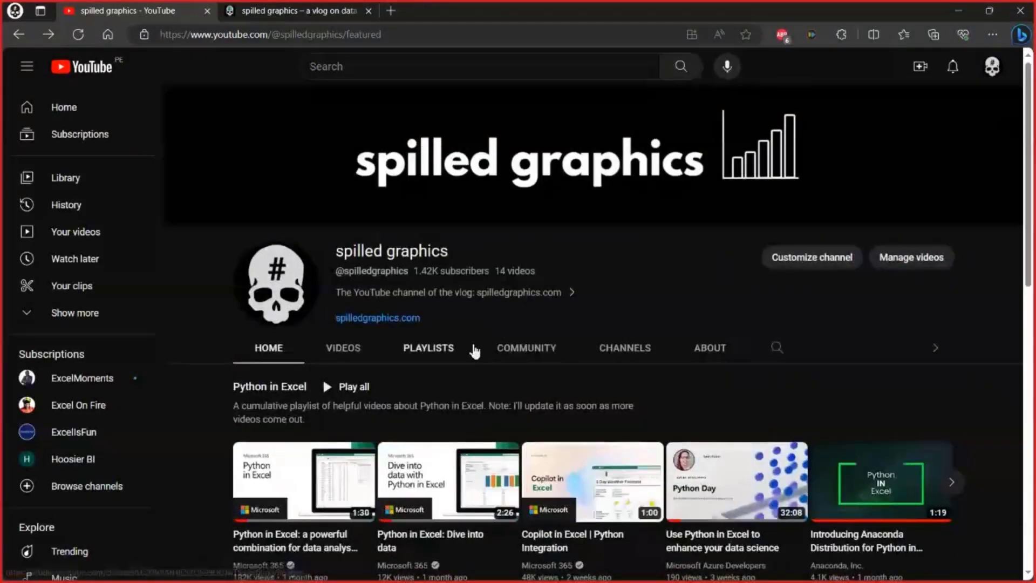
{"action": "scroll", "coordinate": [475, 347], "scroll_direction": "down", "scroll_amount": 10}
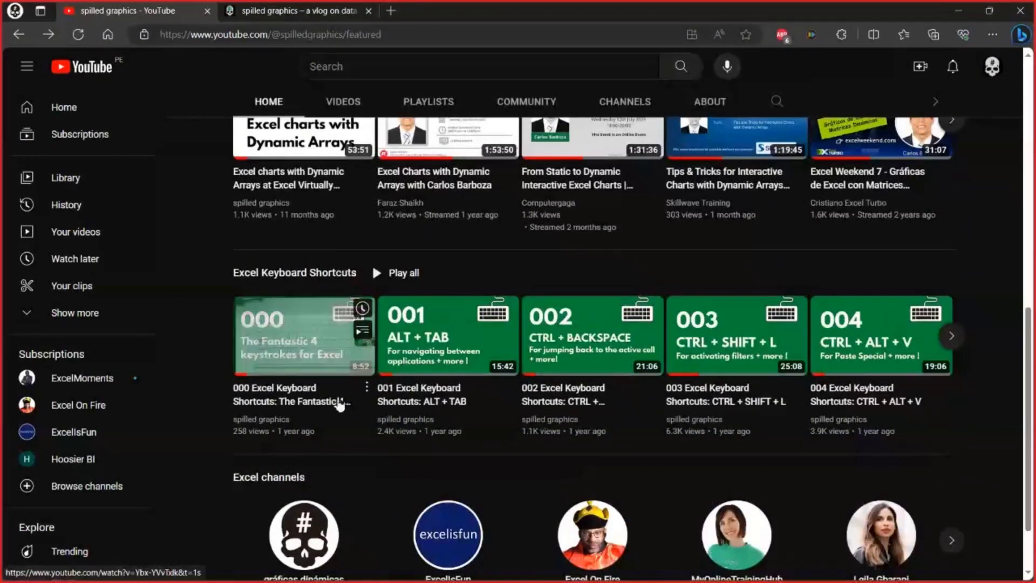
{"action": "left_click", "coordinate": [289, 276]}
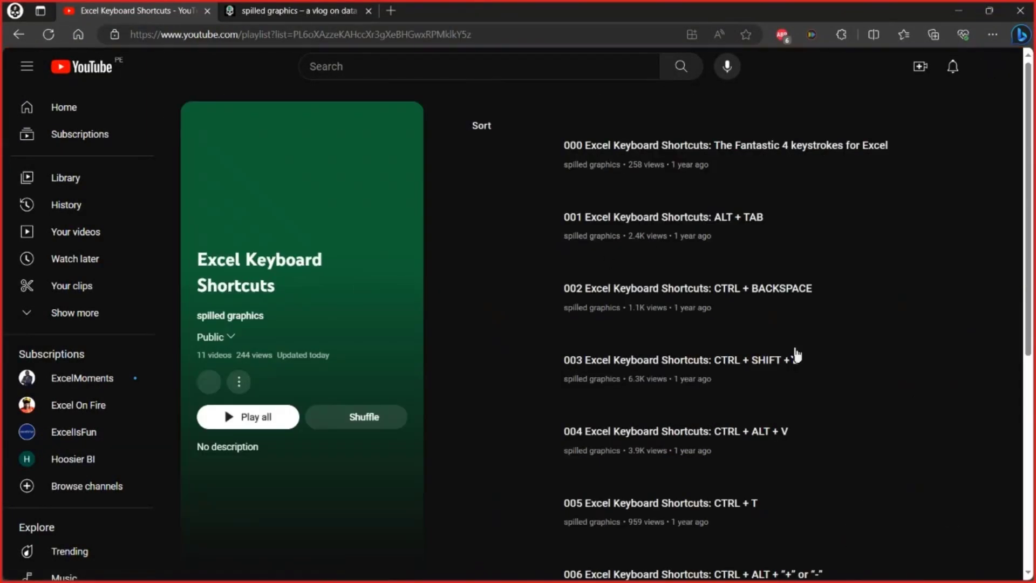
- Look through the videos in the Excel Keyboard Shortcuts playlist, from 000 to 010 and back
{"action": "scroll", "coordinate": [682, 246], "scroll_direction": "down", "scroll_amount": 5}
{"action": "scroll", "coordinate": [682, 245], "scroll_direction": "down", "scroll_amount": 1}
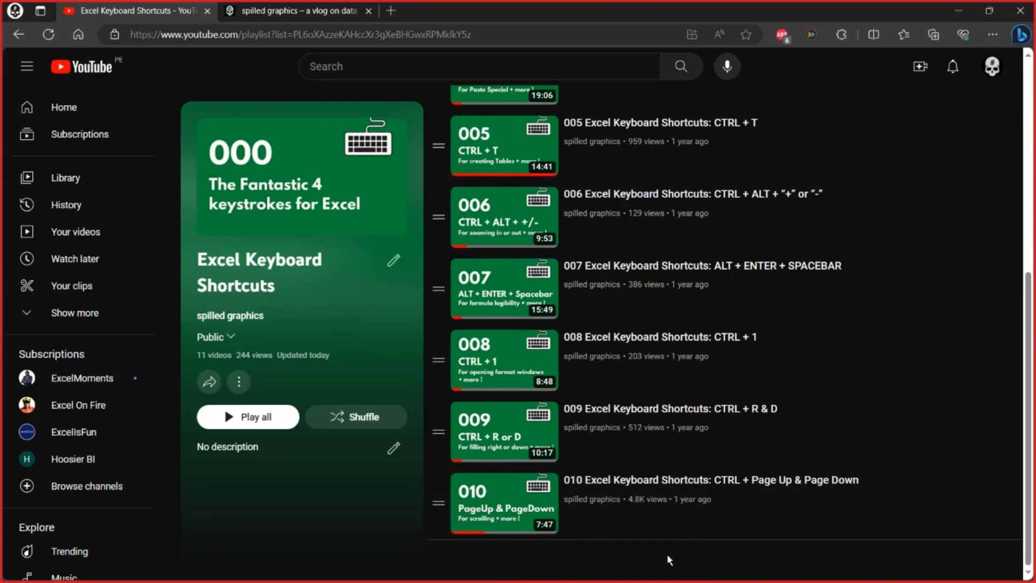
{"action": "scroll", "coordinate": [669, 550], "scroll_direction": "up", "scroll_amount": 7}
{"action": "scroll", "coordinate": [670, 540], "scroll_direction": "down", "scroll_amount": 7}
{"action": "scroll", "coordinate": [602, 566], "scroll_direction": "up", "scroll_amount": 7}
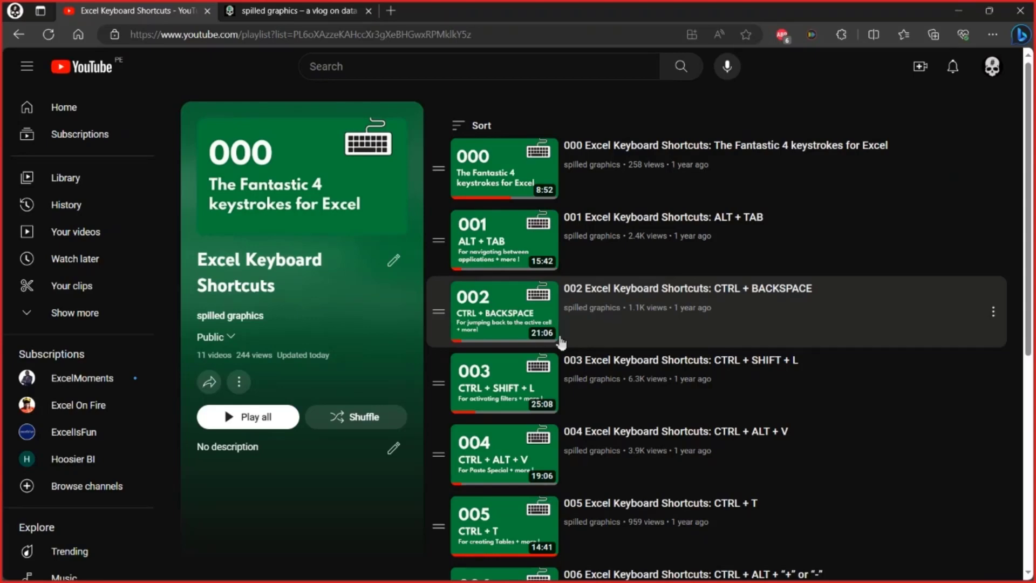
{"action": "scroll", "coordinate": [559, 344], "scroll_direction": "down", "scroll_amount": 7}
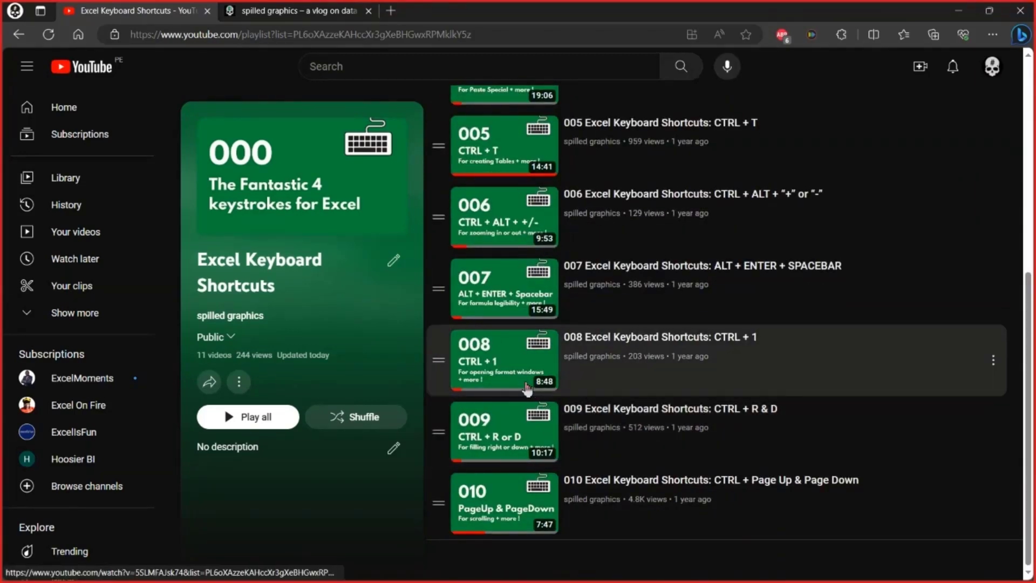
{"action": "scroll", "coordinate": [560, 413], "scroll_direction": "up", "scroll_amount": 7}
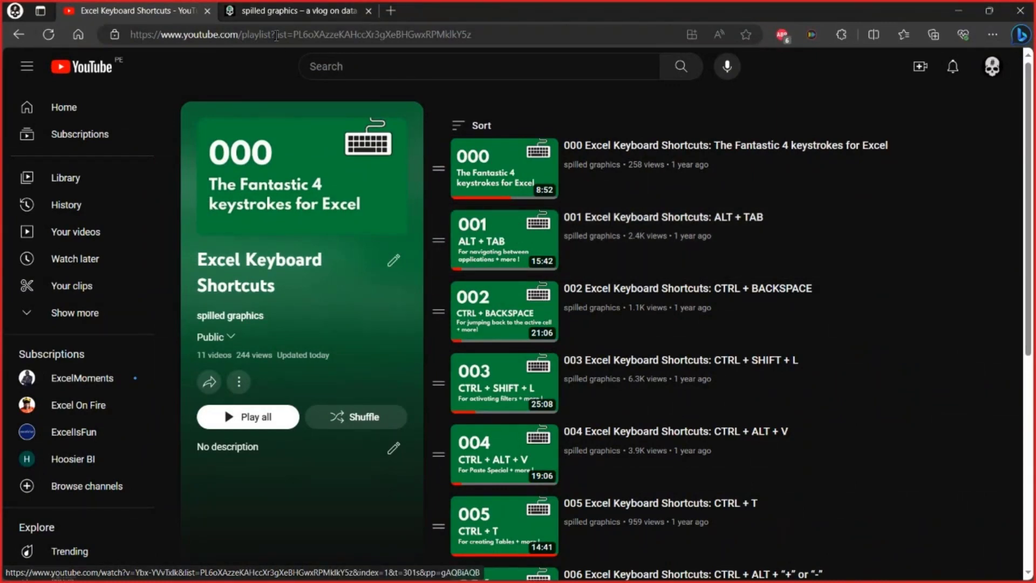
- Switch to the spilled graphics website and browse it through to the vlog page
{"action": "left_click", "coordinate": [282, 18]}
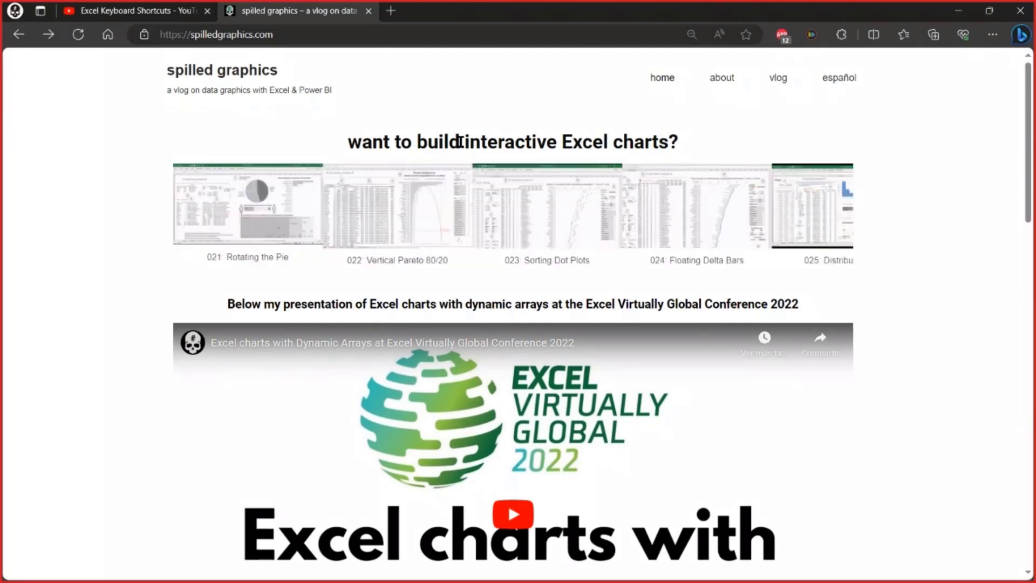
{"action": "left_click", "coordinate": [721, 79]}
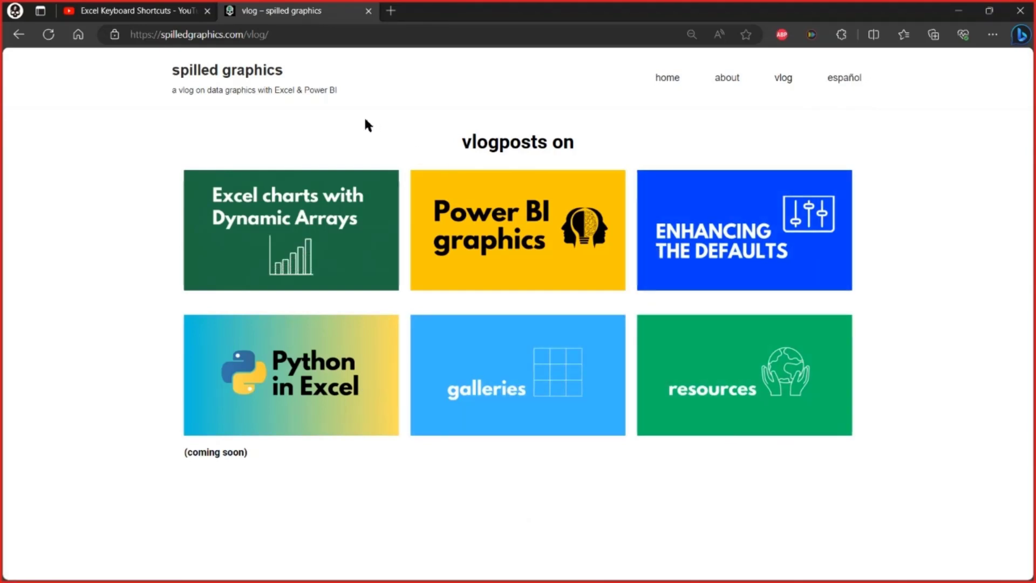
- Return to the keyboard_shortcuts workbook in Excel and show its "thank you!" sheet
{"action": "key", "text": "alt+Tab"}
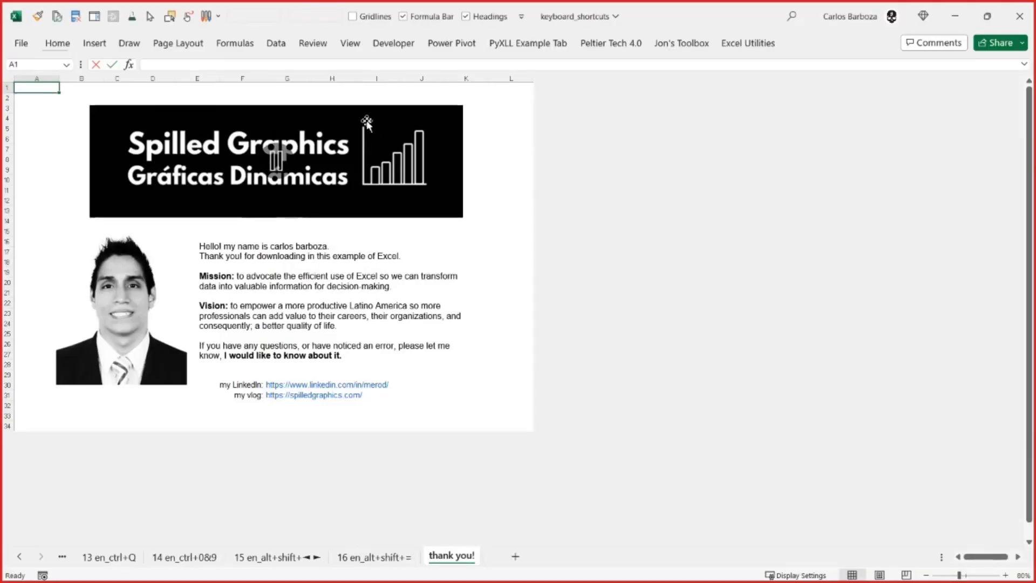
{"action": "key", "text": "ctrl+Page_Up"}
{"action": "key", "text": "ctrl+Page_Down"}
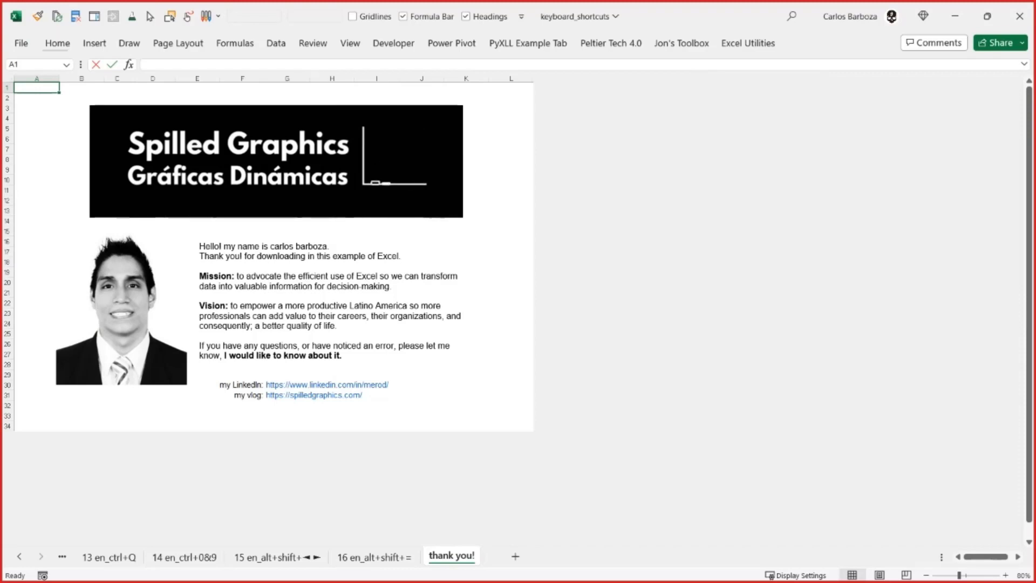
{"action": "key", "text": "alt+Tab"}
{"action": "key", "text": "alt+Tab"}
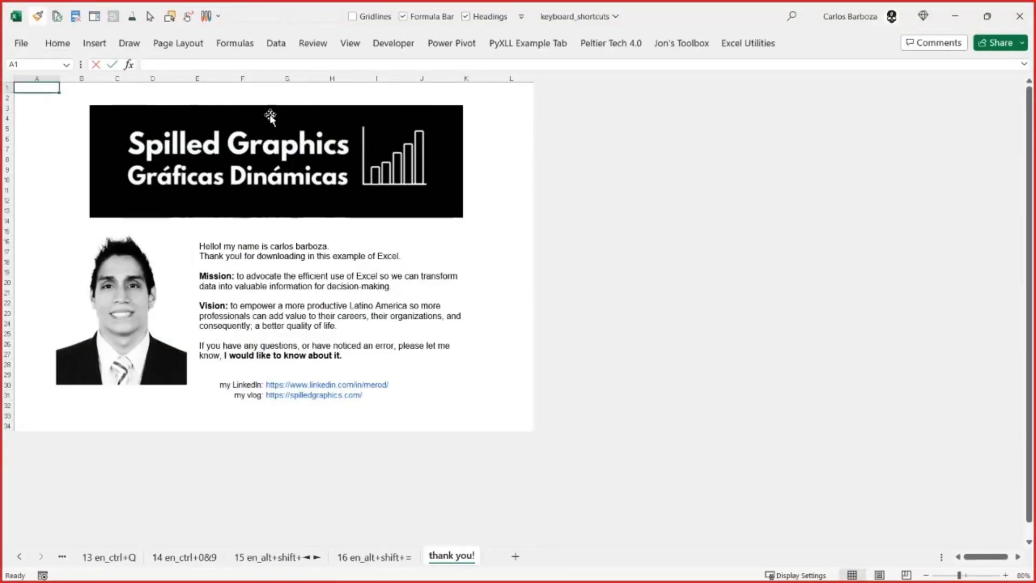
- Restore the keyboard_shortcuts window to its smaller size and bring the Sheet2 data workbook and the Camera window back into view with it
{"action": "left_click", "coordinate": [988, 17]}
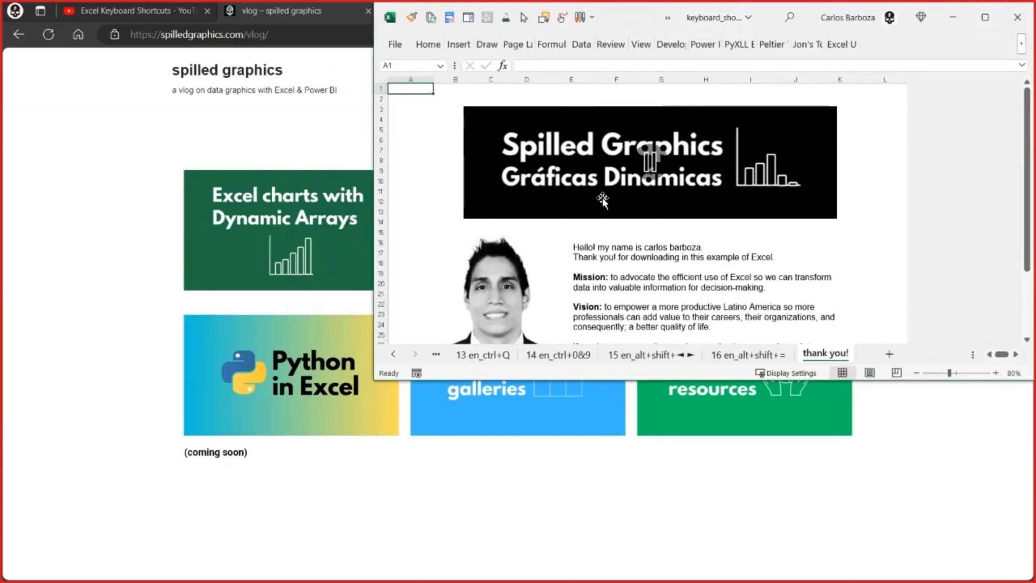
{"action": "key", "text": "alt+Tab"}
{"action": "left_click", "coordinate": [600, 202]}
{"action": "key", "text": "alt+Tab"}
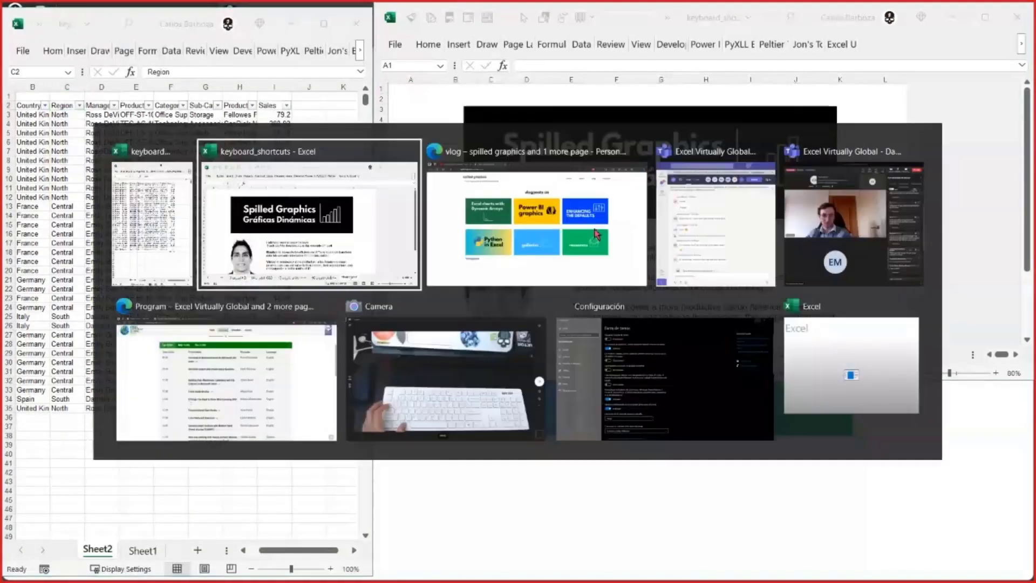
{"action": "left_click", "coordinate": [597, 229]}
{"action": "key", "text": "alt+Tab"}
{"action": "key", "text": "alt+Tab"}
{"action": "key", "text": "alt+Tab"}
{"action": "key", "text": "alt+Tab"}
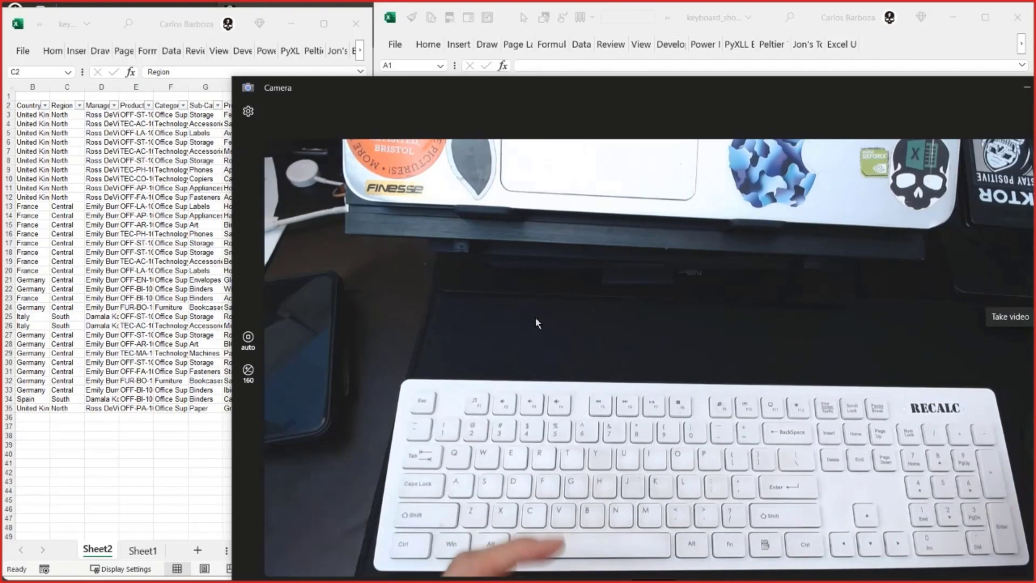
{"action": "key", "text": "alt+Tab"}
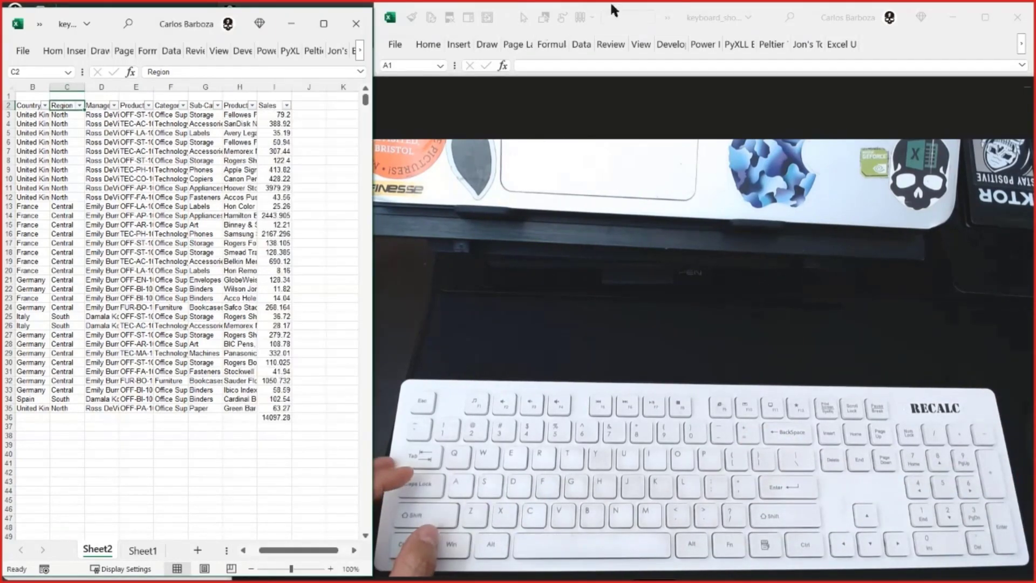
- Bring the keyboard_shortcuts workbook to the front and show its "16 en_alt+shift+=" sheet
{"action": "key", "text": "alt+Tab"}
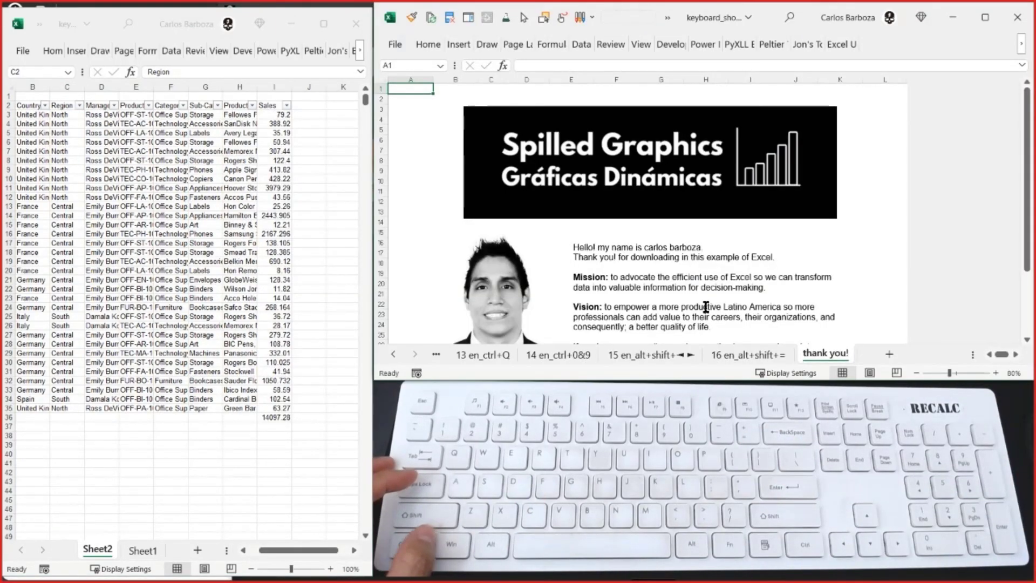
{"action": "key", "text": "ctrl+Page_Up"}
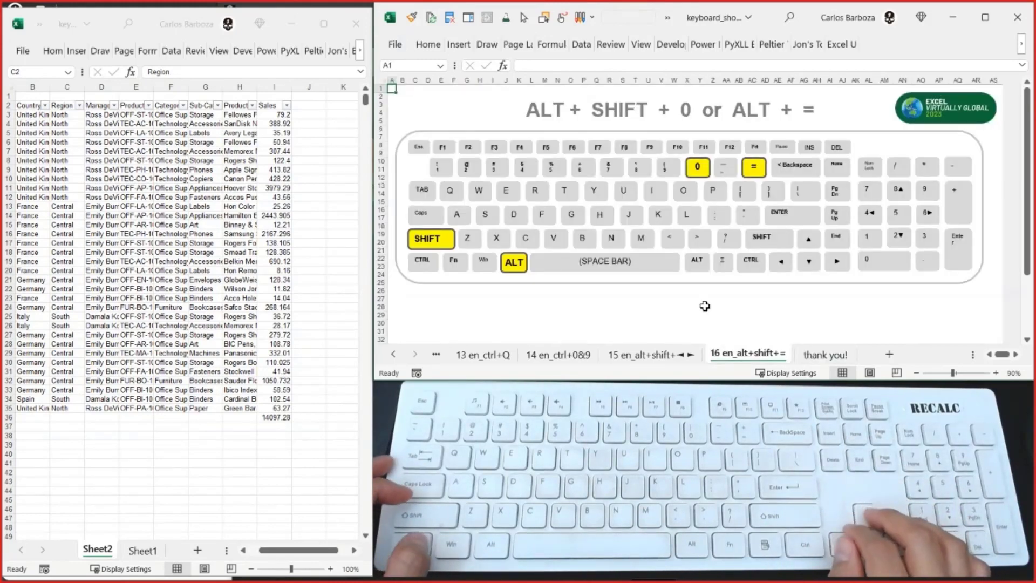